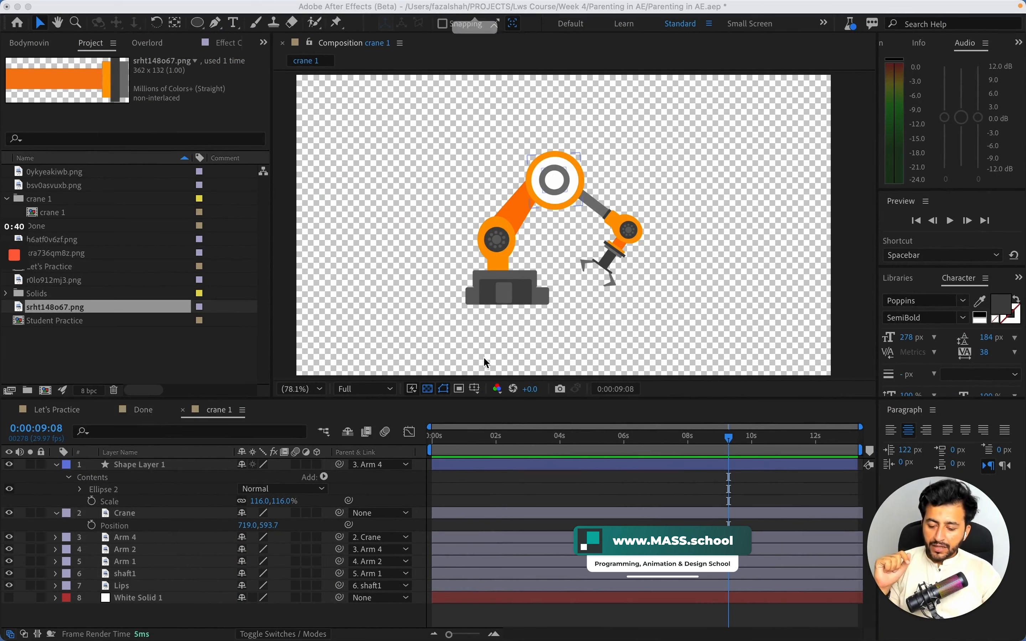
# Step: Turn off the transparency grid and set the crane 1 composition's background color to white (FFFFFF)
pyautogui.click(432, 397)
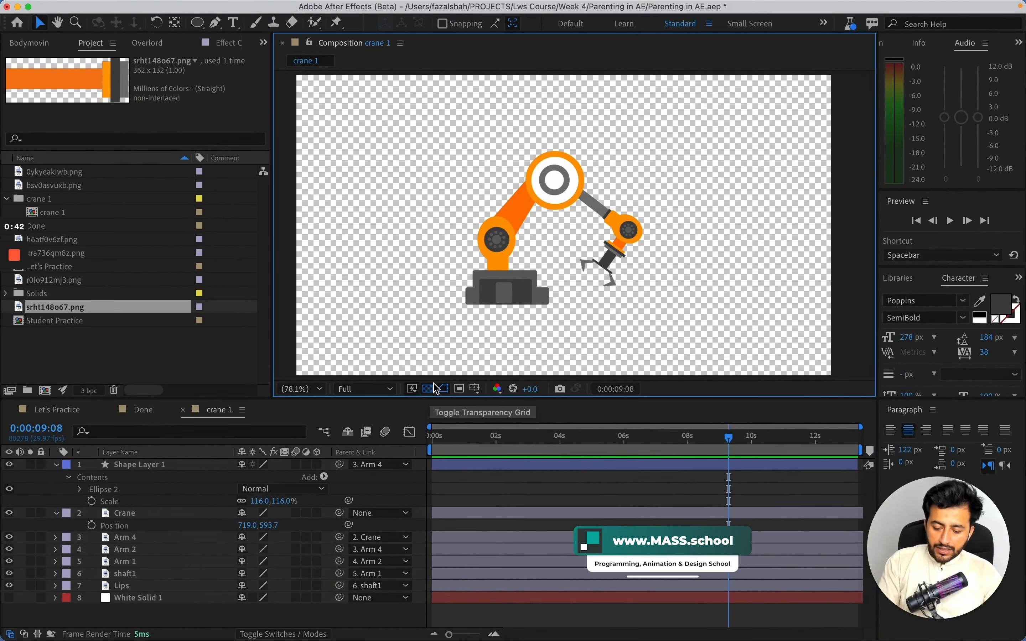
pyautogui.click(428, 390)
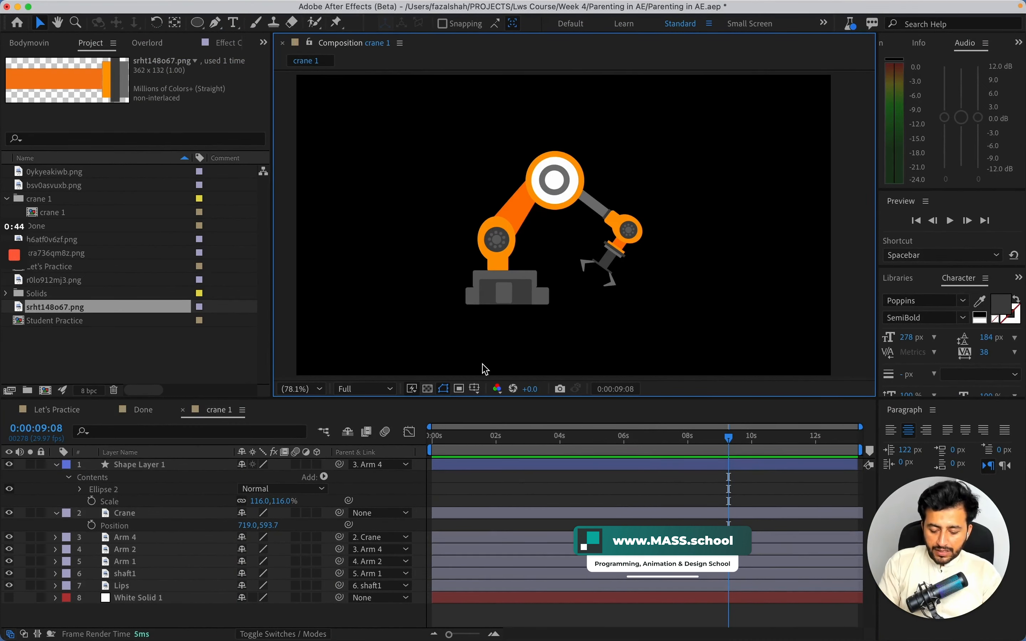
pyautogui.press('super+k')
pyautogui.click(405, 418)
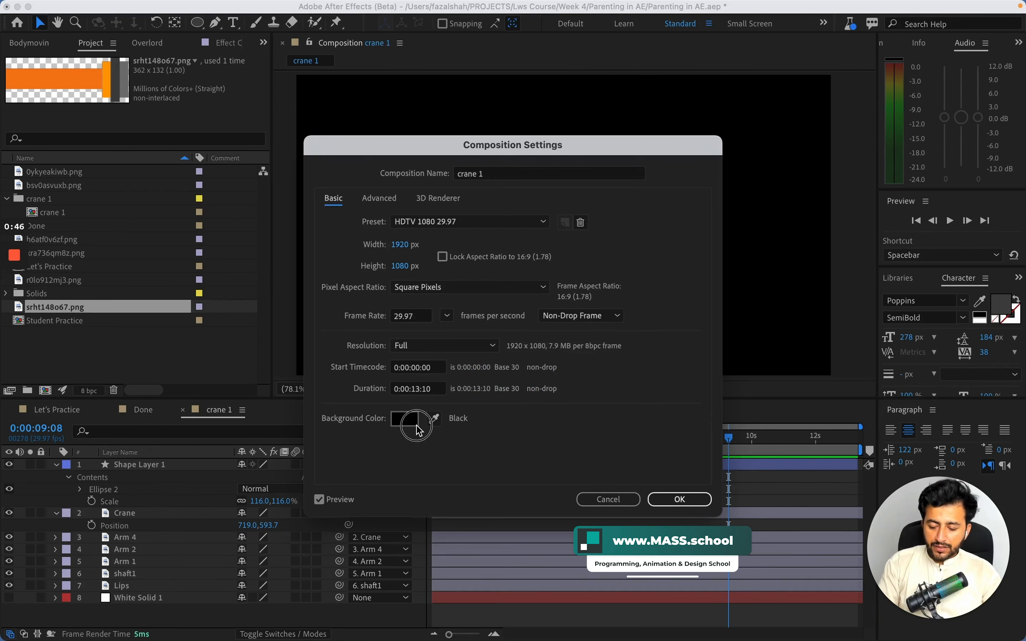
pyautogui.moveTo(376, 294); pyautogui.dragTo(316, 231)
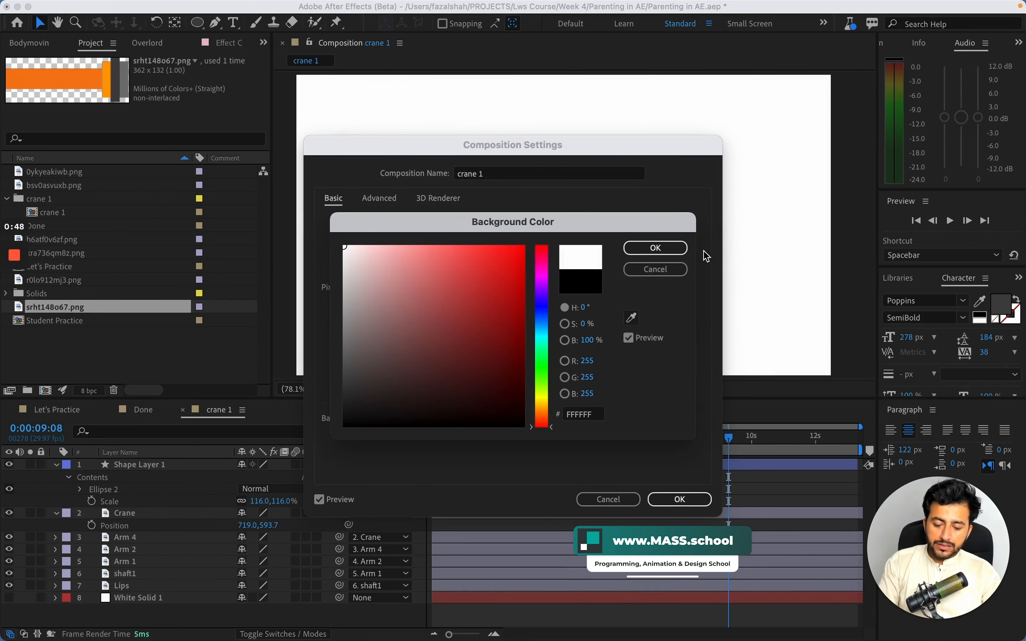
pyautogui.click(669, 251)
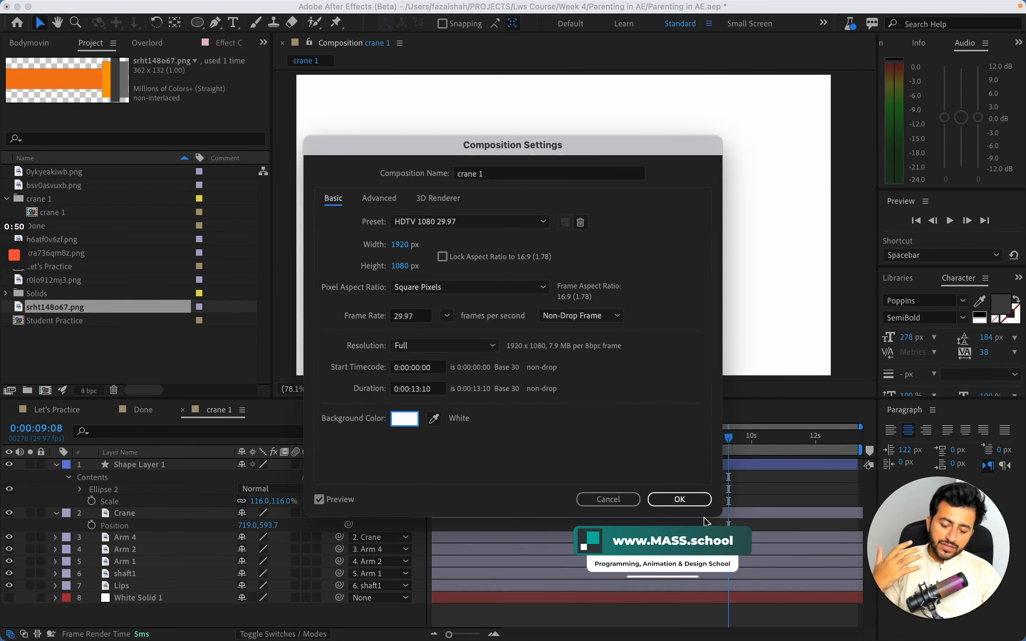
pyautogui.click(695, 508)
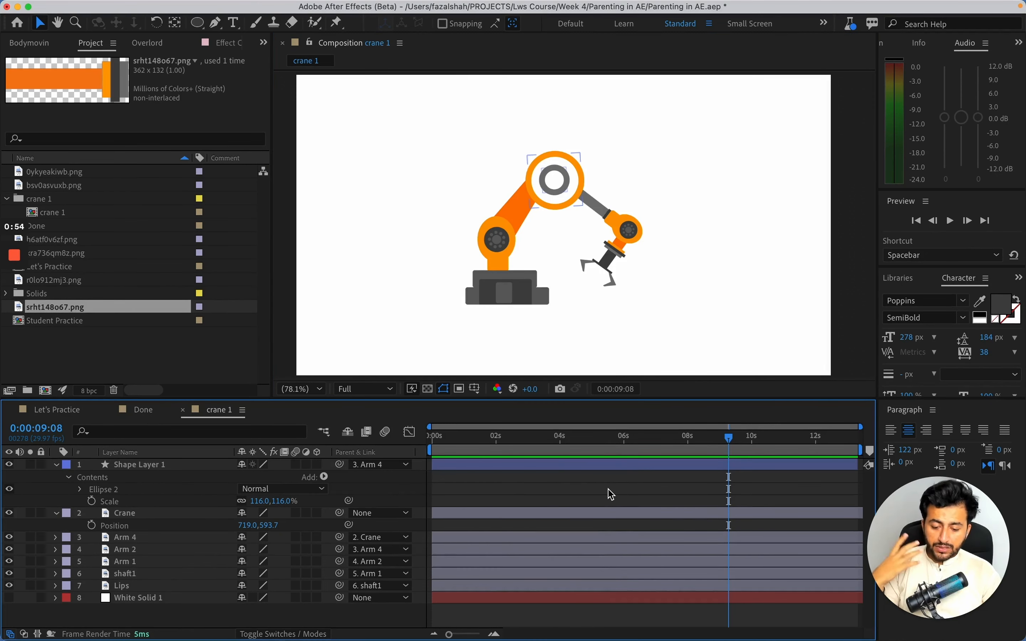
# Step: Scrub the crane 1 timeline back to 0:00:04:14 to preview the robotic arm's motion
pyautogui.moveTo(618, 440); pyautogui.dragTo(572, 447)
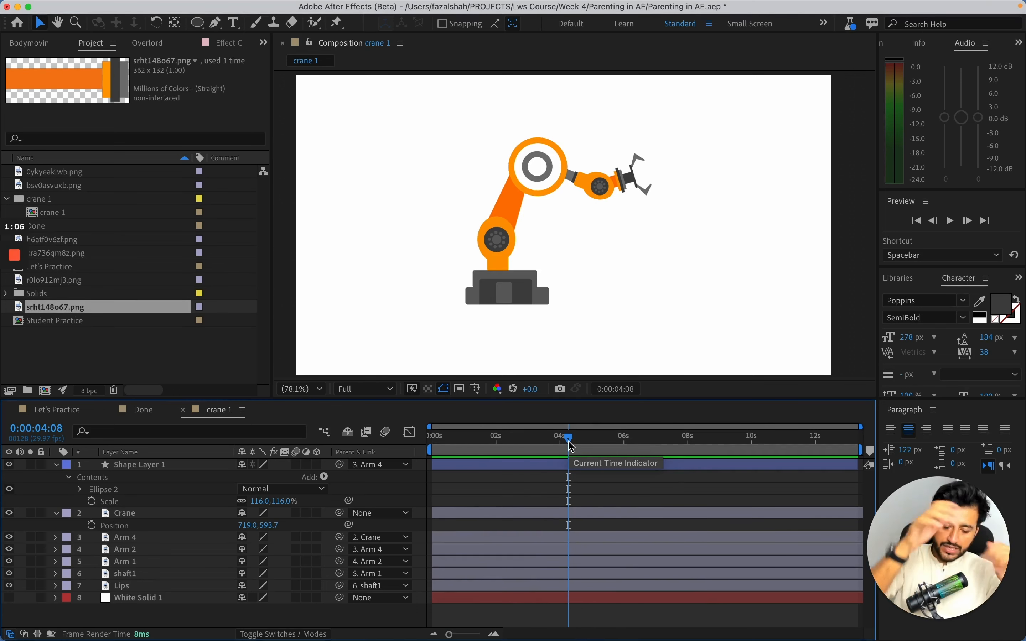
pyautogui.moveTo(571, 448); pyautogui.dragTo(571, 489)
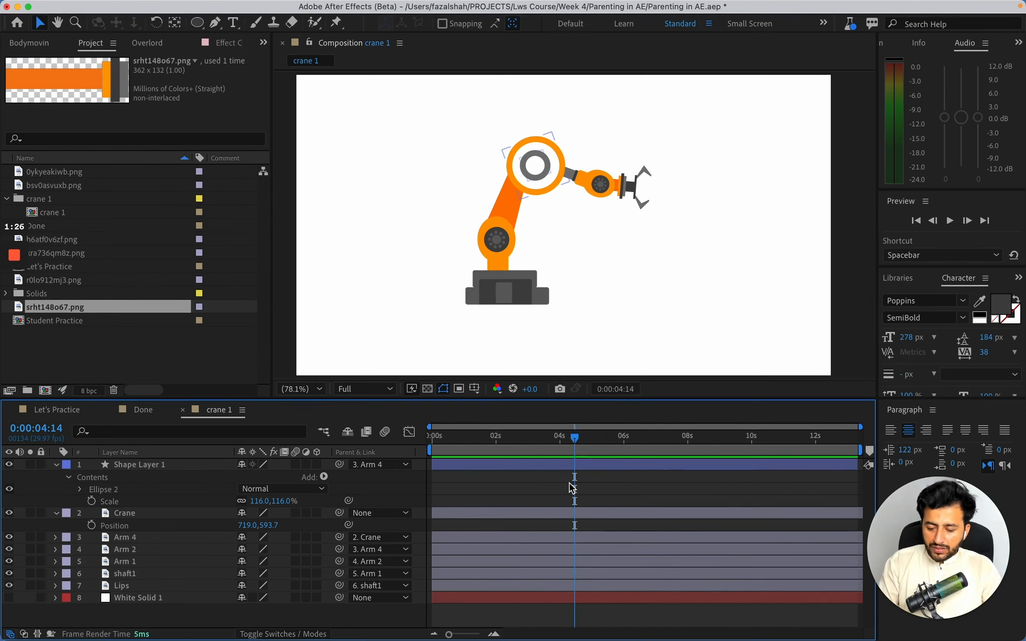
# Step: Switch to the browser, open the robotic arm Crane animation on LottieFiles, and compare it with the After Effects composition
pyautogui.press('super+Tab')
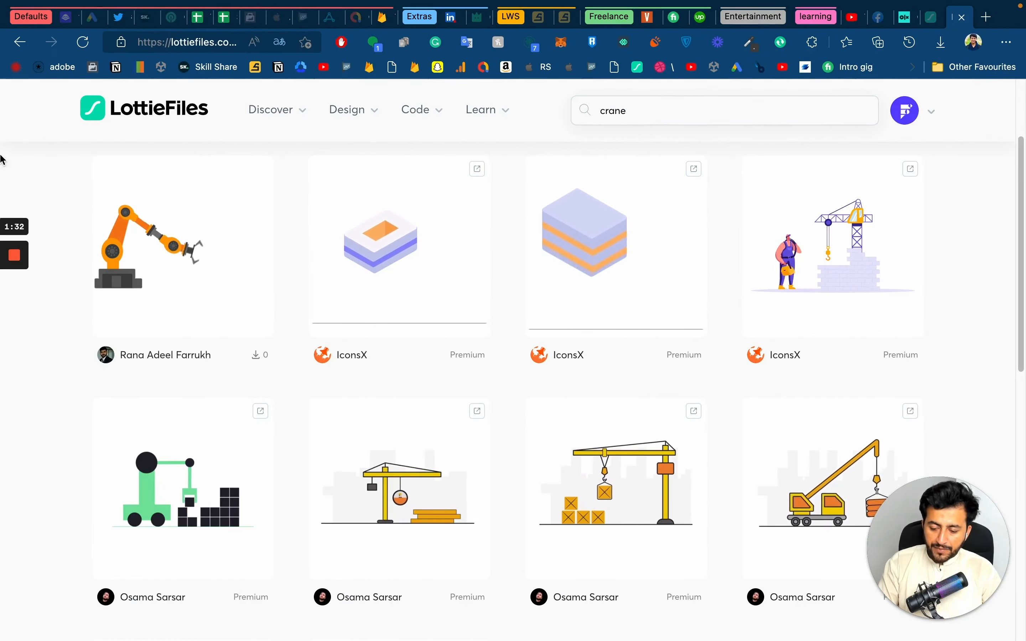
pyautogui.click(195, 235)
pyautogui.click(194, 235)
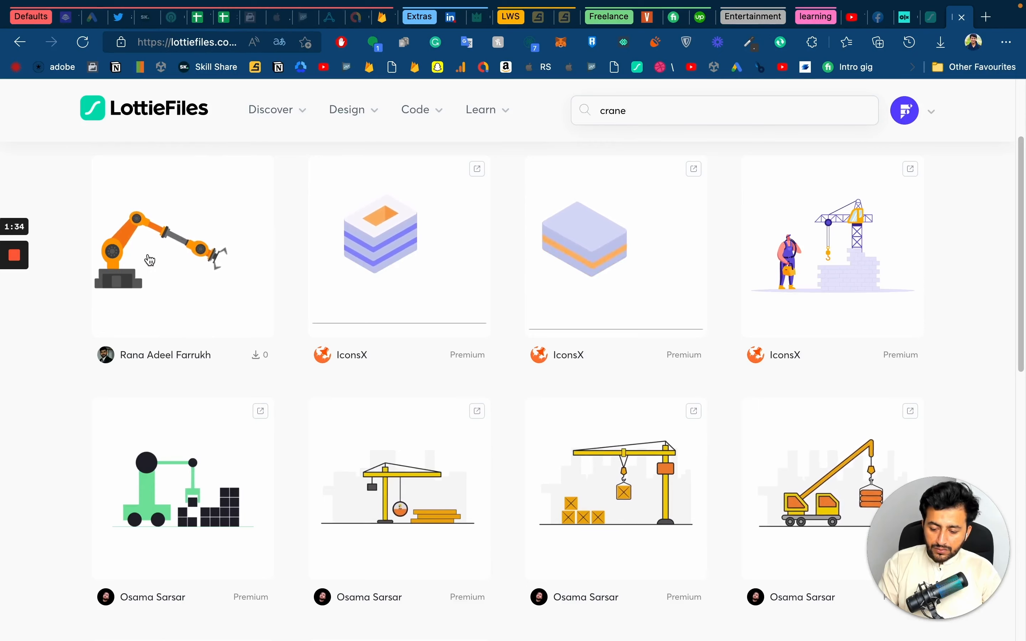
pyautogui.click(274, 223)
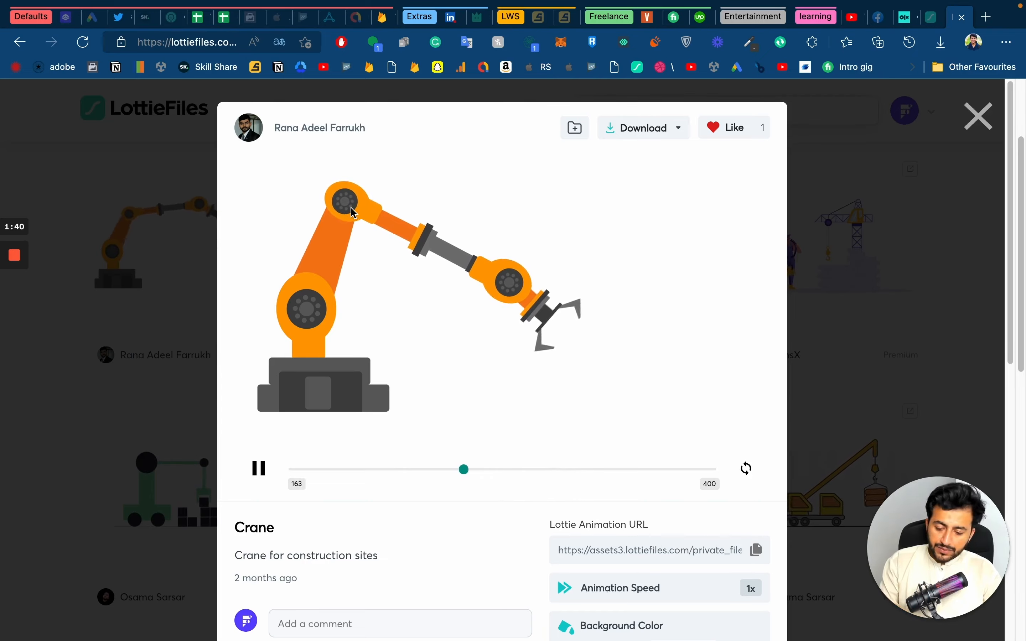
pyautogui.hotkey('ctrl', 'Left')
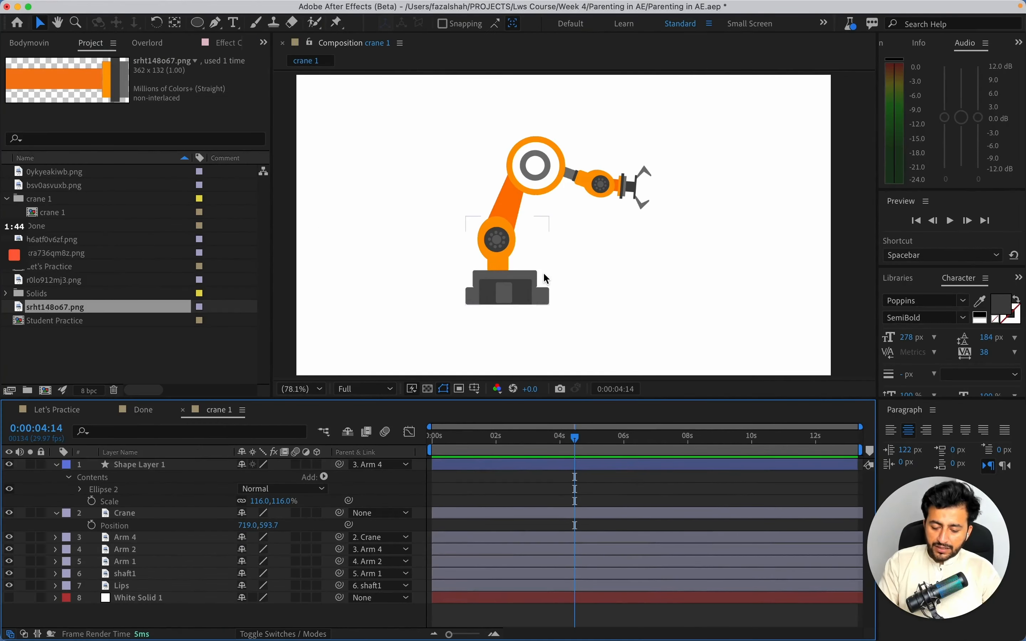
pyautogui.hotkey('ctrl', 'Right')
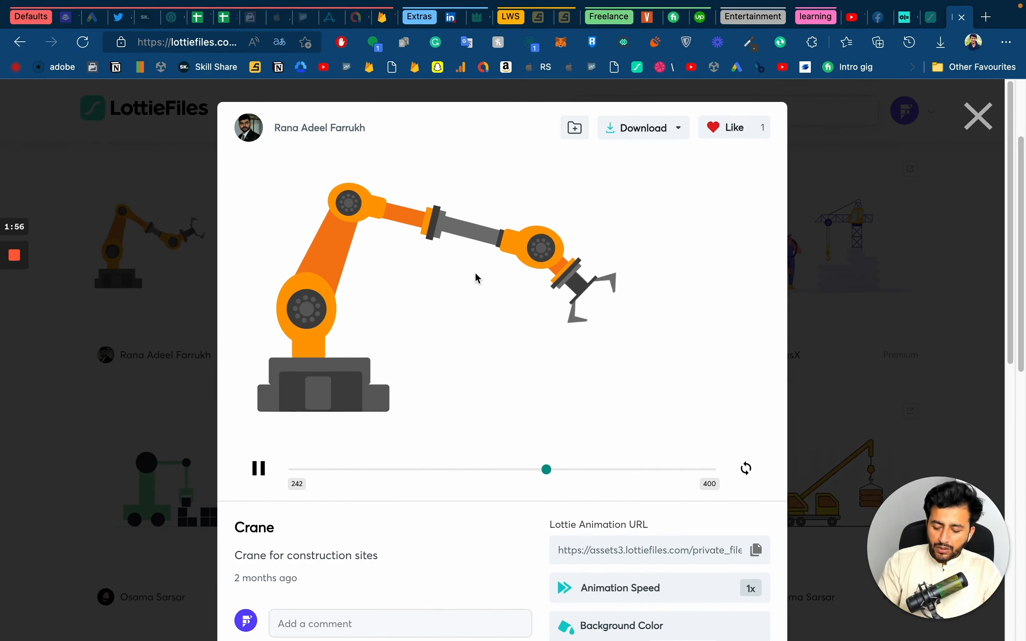
pyautogui.press('super+Tab')
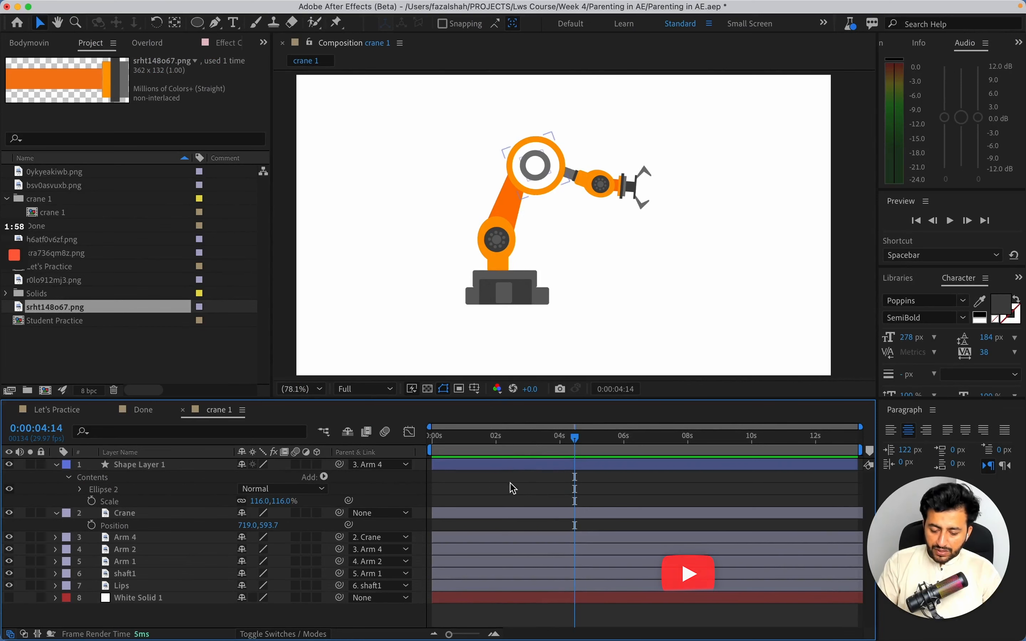
# Step: Select the Crane, Arm 2 and Arm 4 layers in turn to identify each one in the composition
pyautogui.click(502, 290)
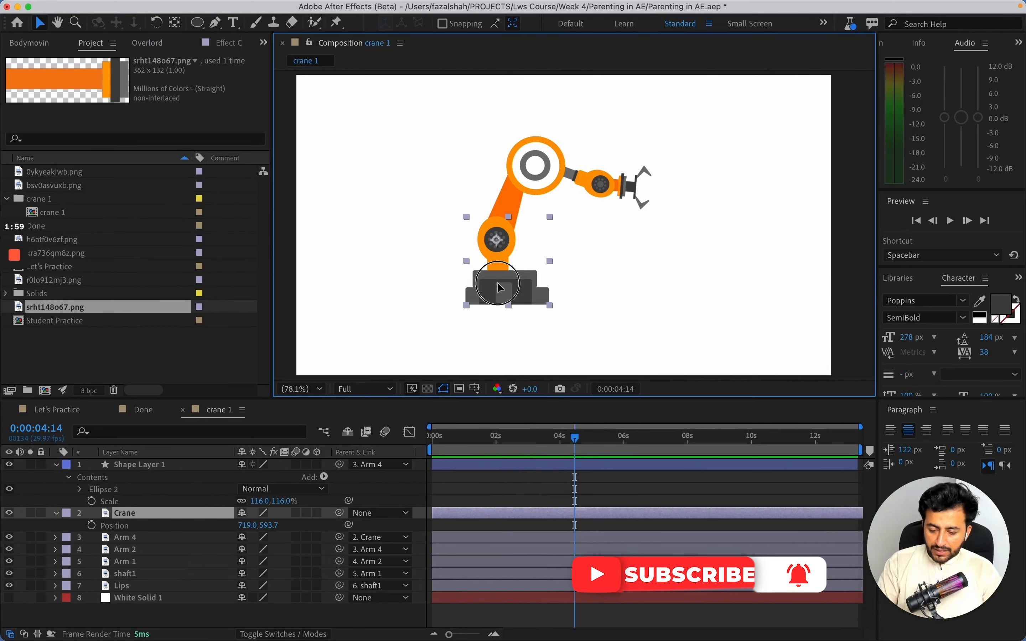
pyautogui.click(167, 514)
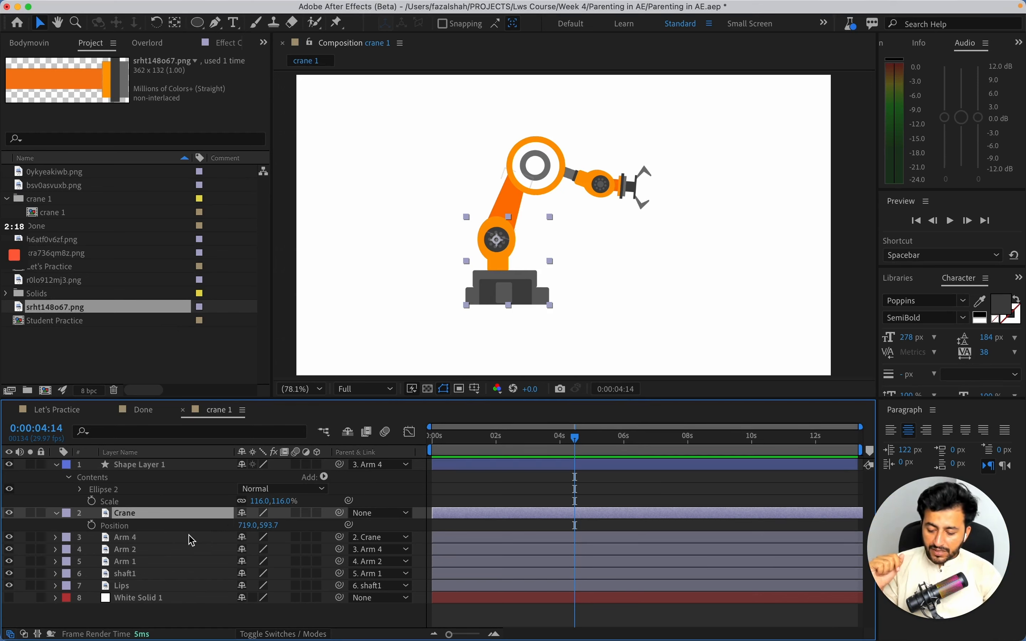
pyautogui.click(170, 550)
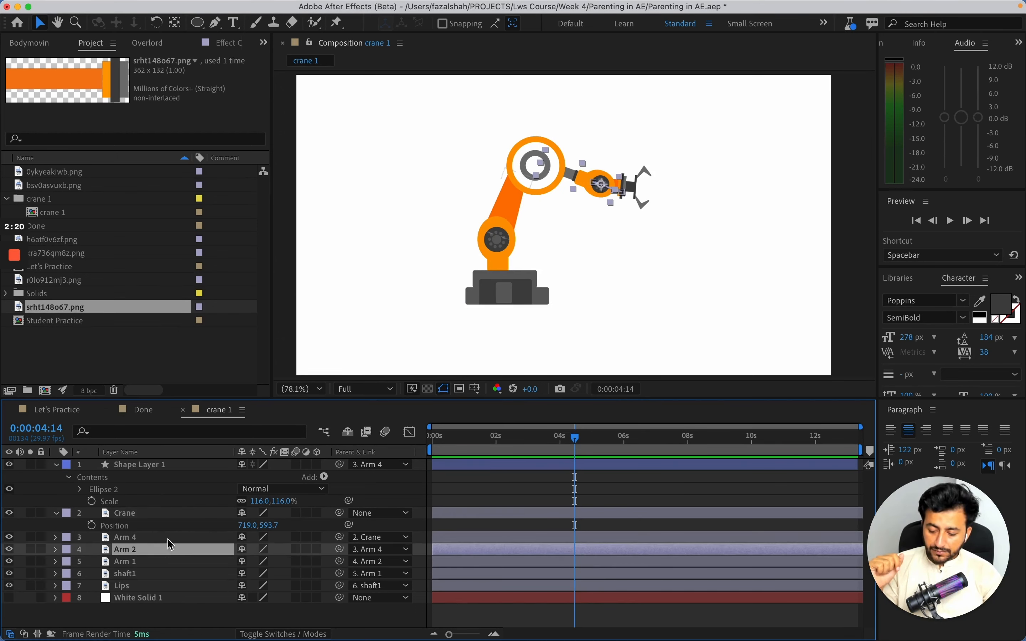
pyautogui.click(170, 538)
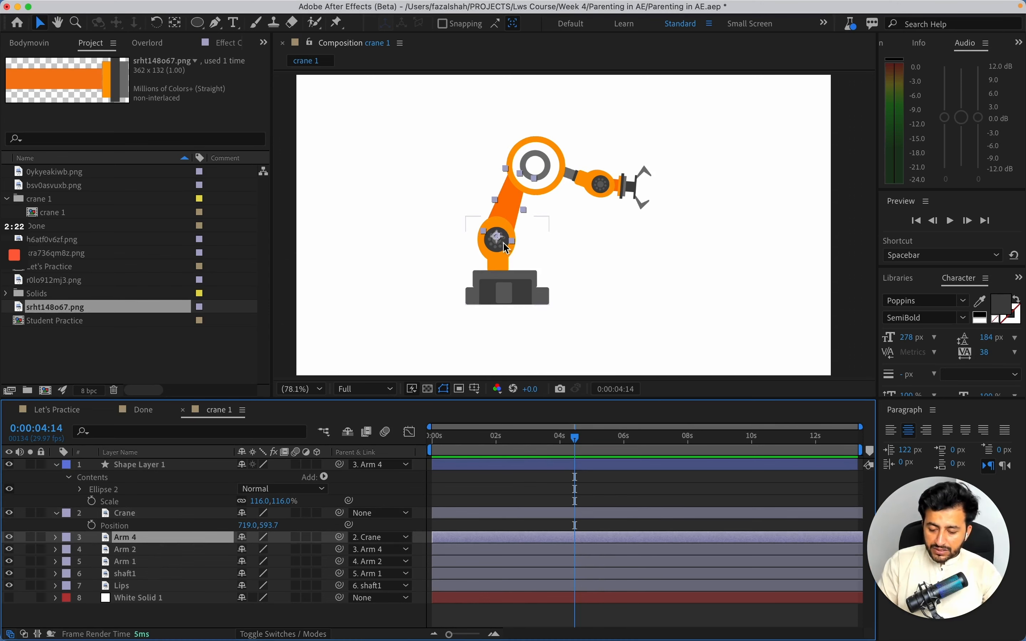
# Step: Launch the pro mouse utility through the system search and briefly magnify the Arm 4 layer in the timeline
pyautogui.press('super+space')
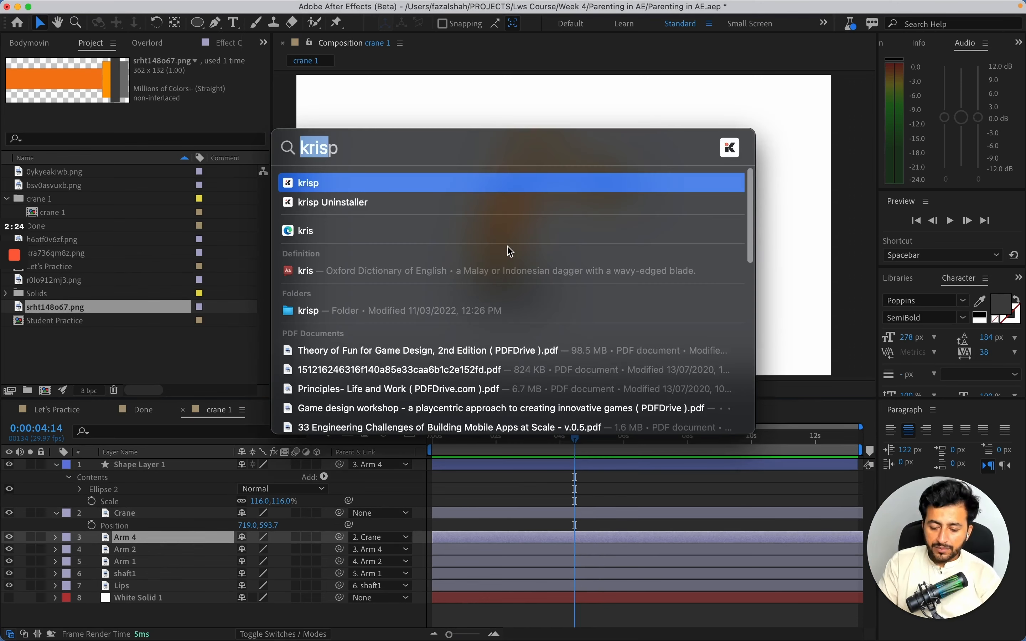
pyautogui.write('loom')
pyautogui.press('BackSpace')
pyautogui.press('BackSpace')
pyautogui.press('BackSpace')
pyautogui.press('BackSpace')
pyautogui.write('pro mouse')
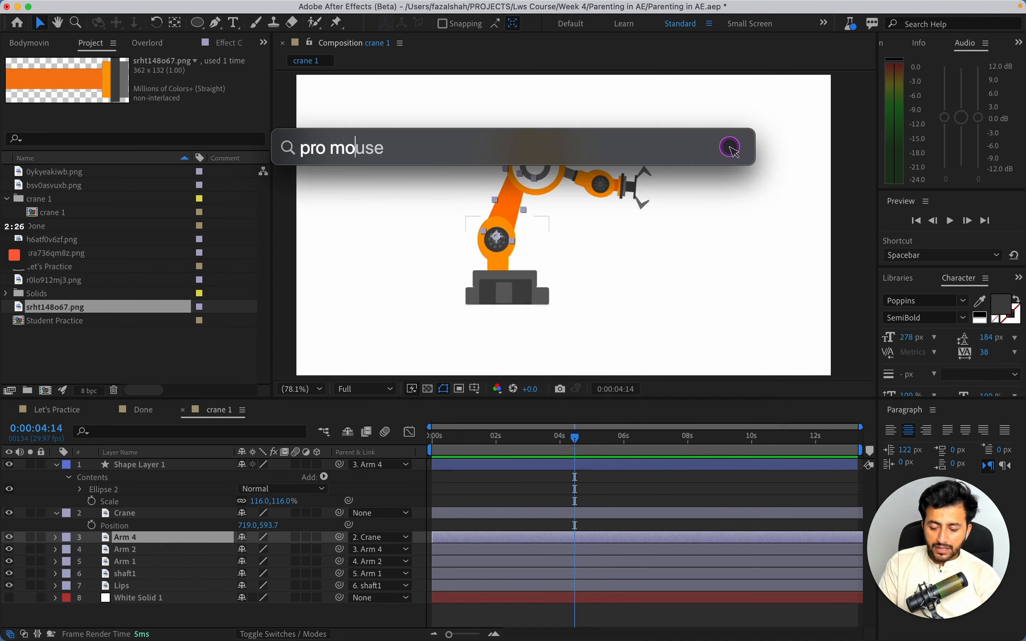
pyautogui.press('Return')
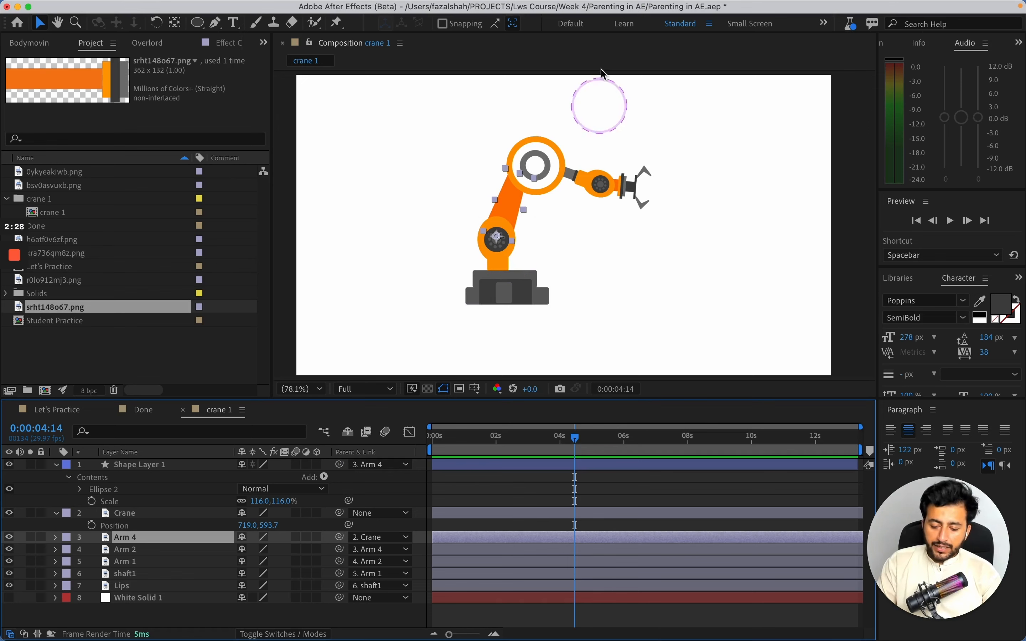
pyautogui.press('ctrl')
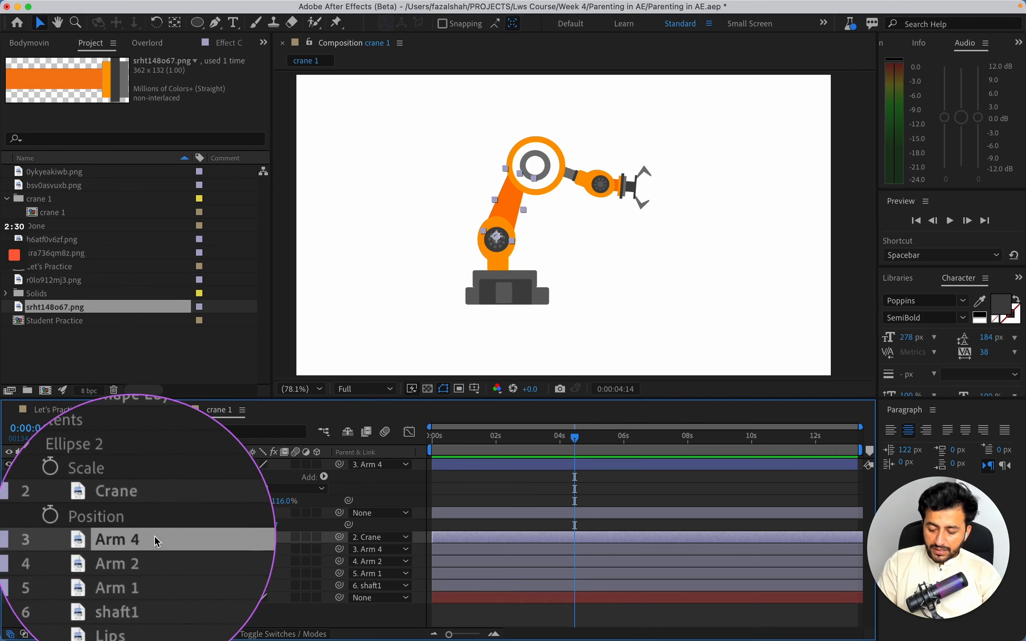
pyautogui.press('ctrl')
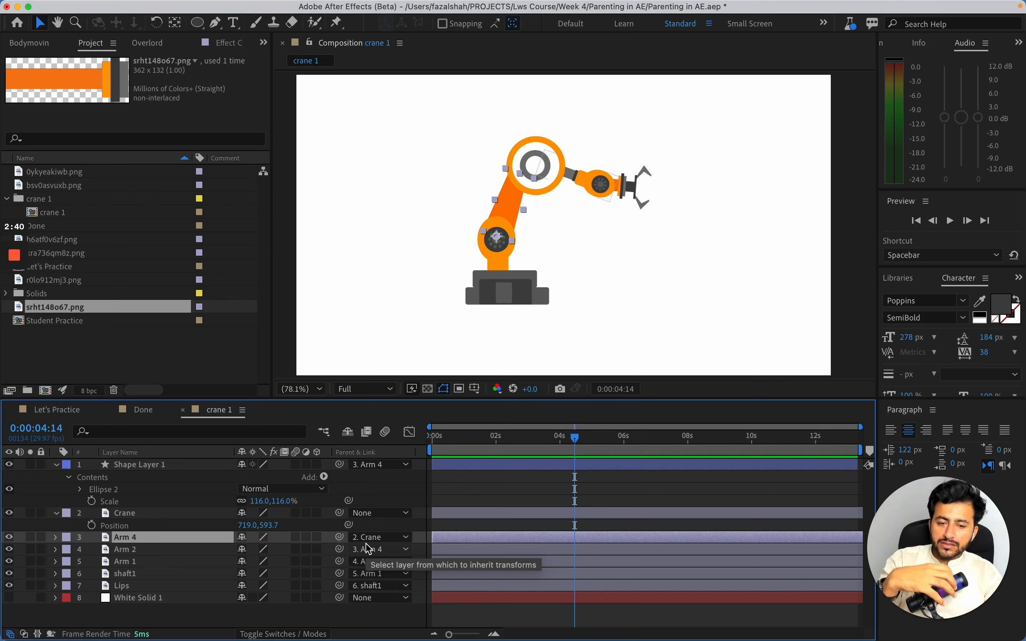
# Step: Compare the Arm 4 layer with its parent layer, Crane, by selecting each in the timeline
pyautogui.click(174, 540)
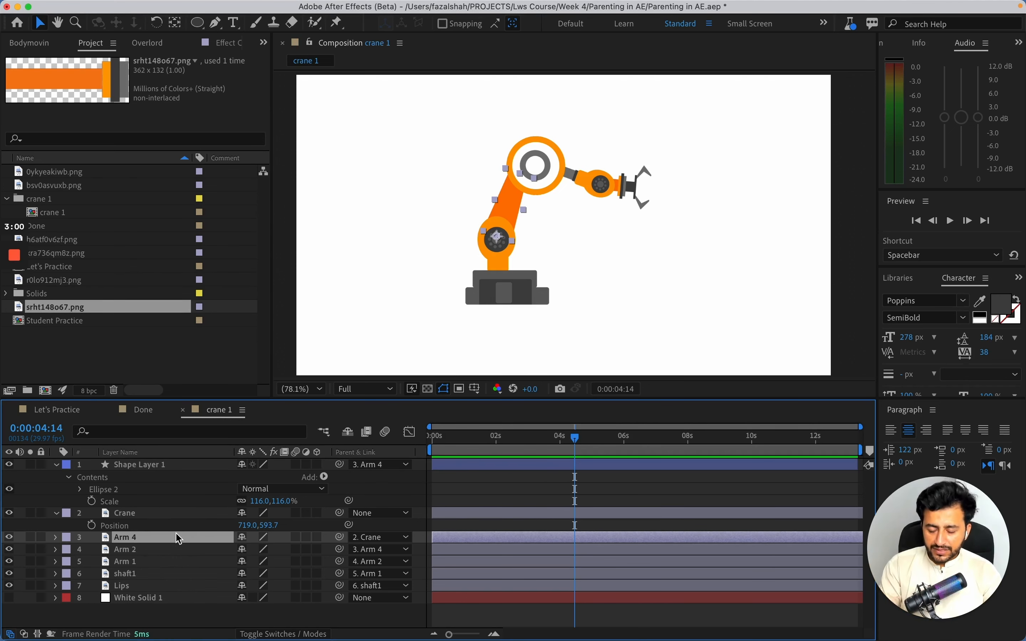
pyautogui.click(189, 523)
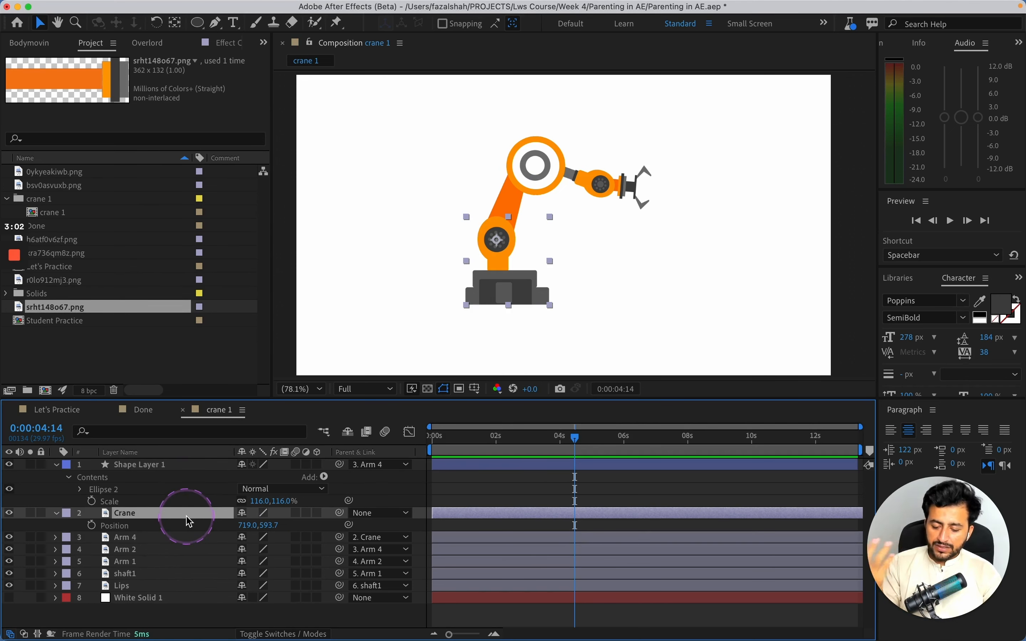
pyautogui.click(205, 539)
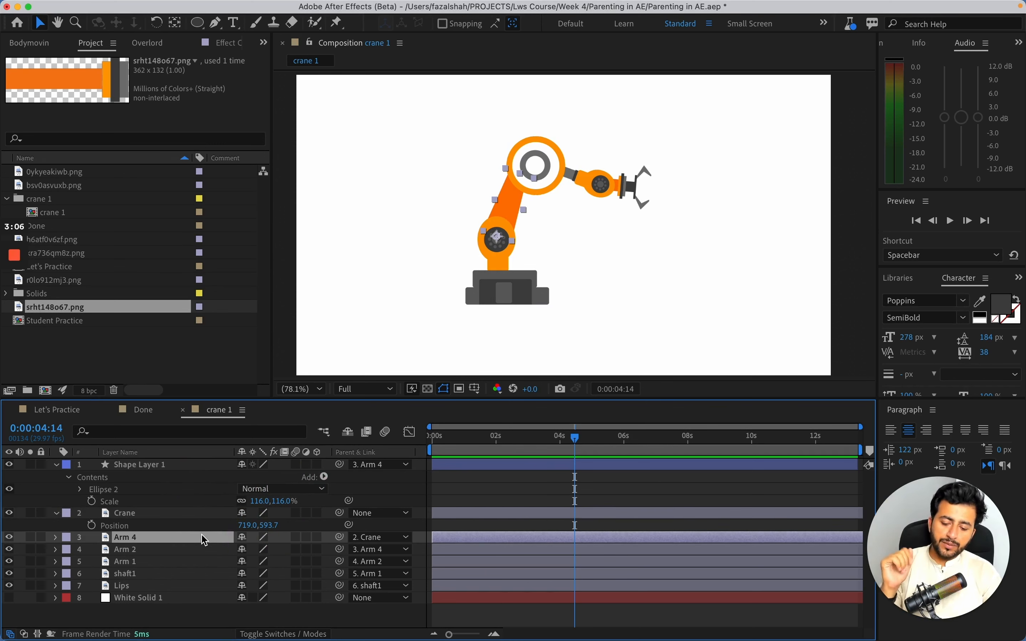
# Step: Test the parenting by setting the Crane layer's X position to 751, and undo the move
pyautogui.click(149, 514)
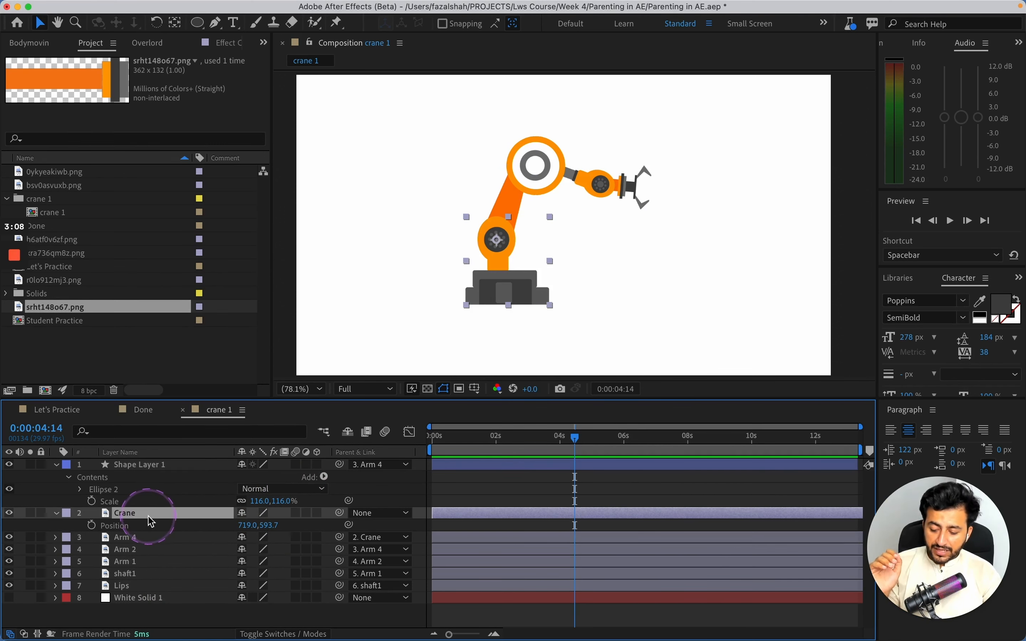
pyautogui.moveTo(247, 526); pyautogui.dragTo(270, 533)
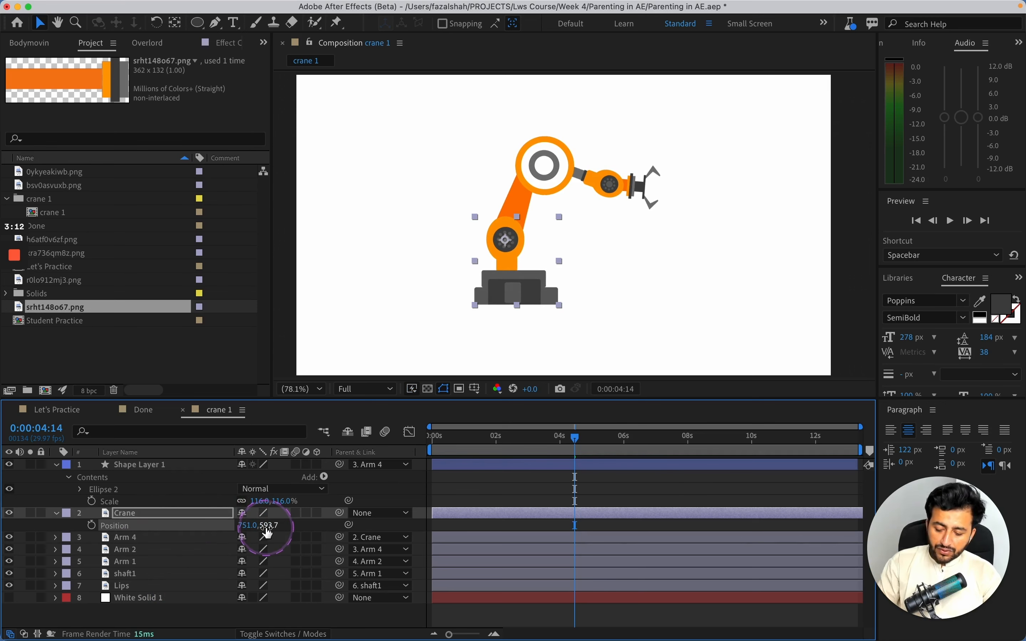
pyautogui.press('cmd+z')
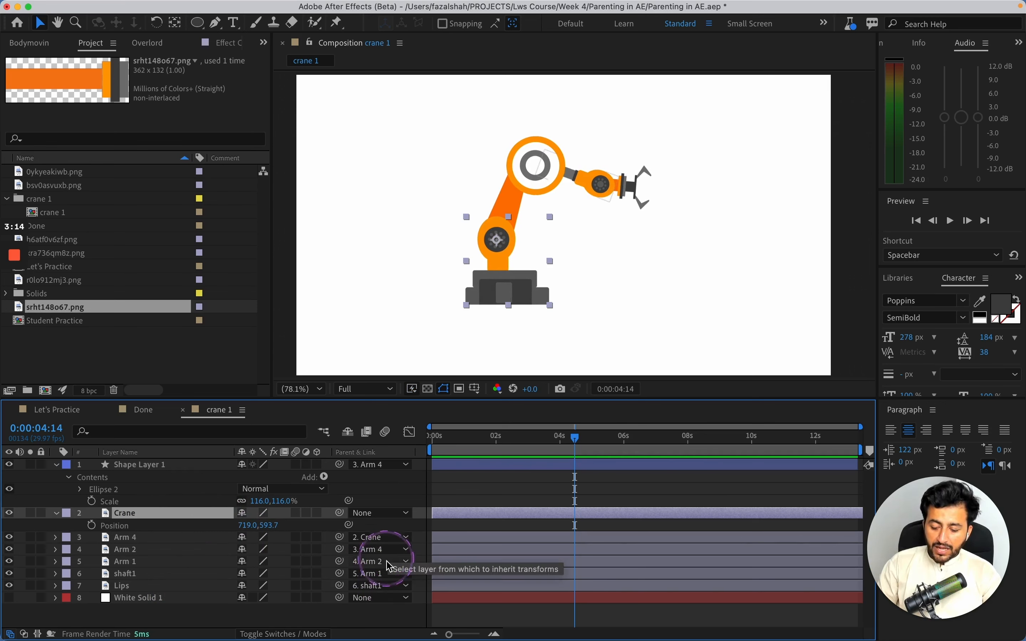
# Step: Examine the parent links of Arm 4 and Arm 2, and select the crane base to check the hierarchy
pyautogui.click(148, 538)
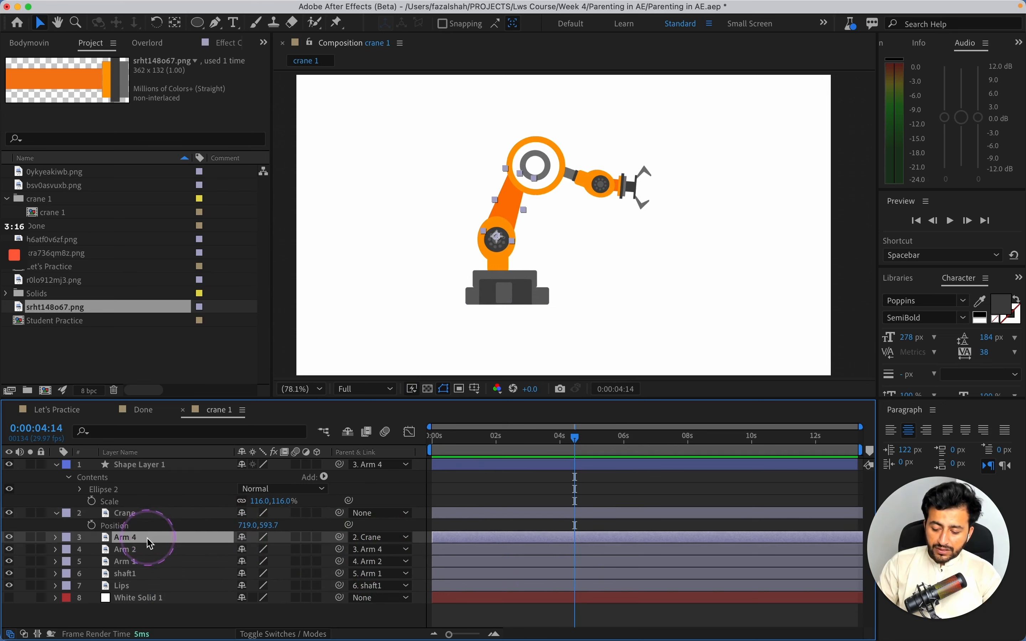
pyautogui.click(375, 554)
pyautogui.click(187, 542)
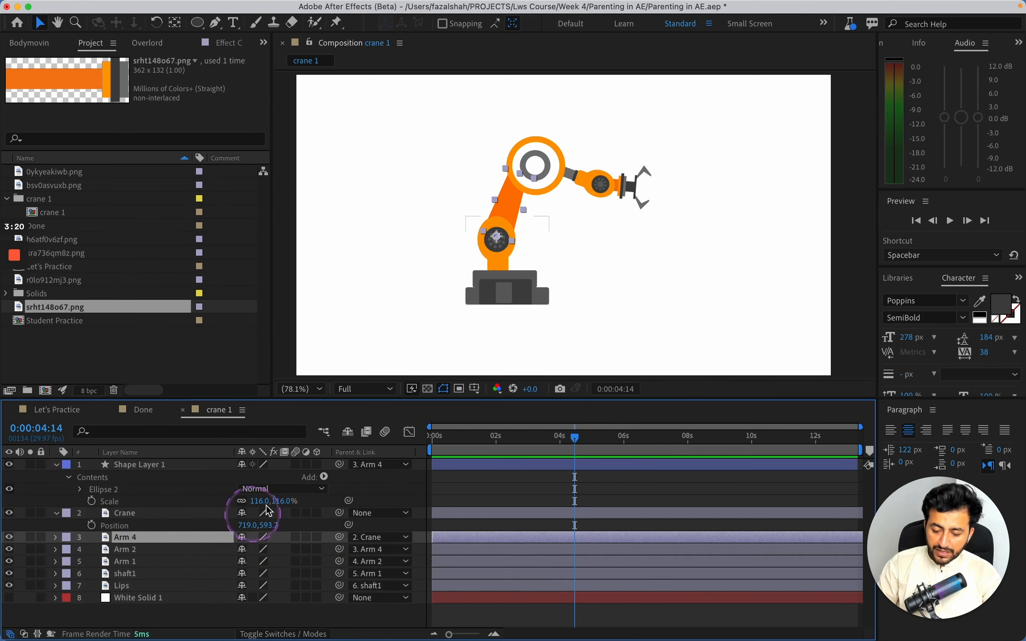
pyautogui.click(499, 255)
pyautogui.click(127, 525)
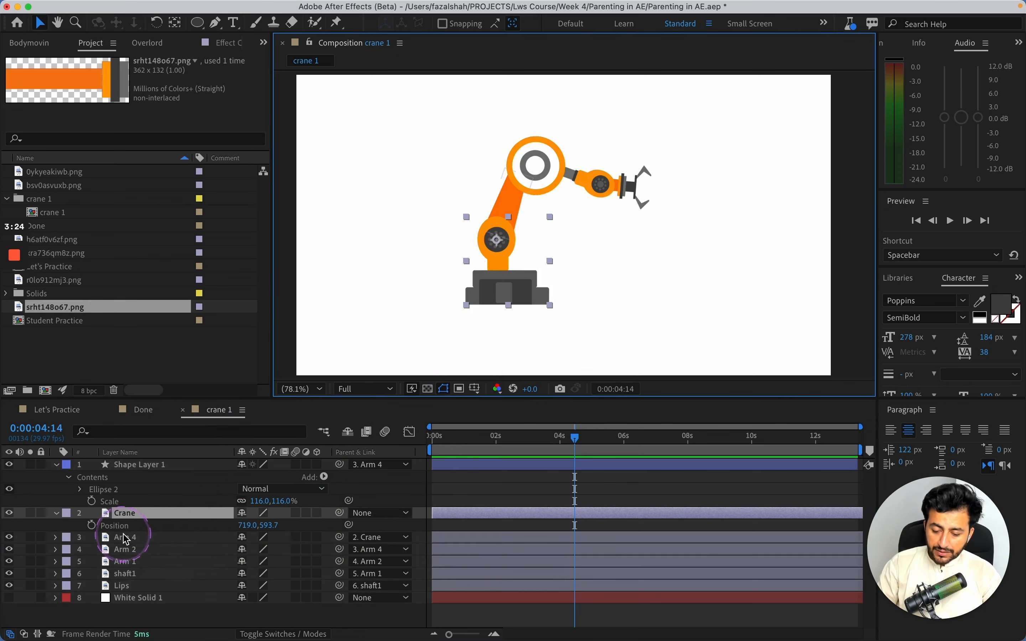
# Step: Test the parenting by shifting Arm 2 in the composition, and scrub the timeline to 0:00:08:04 to preview the motion
pyautogui.click(129, 549)
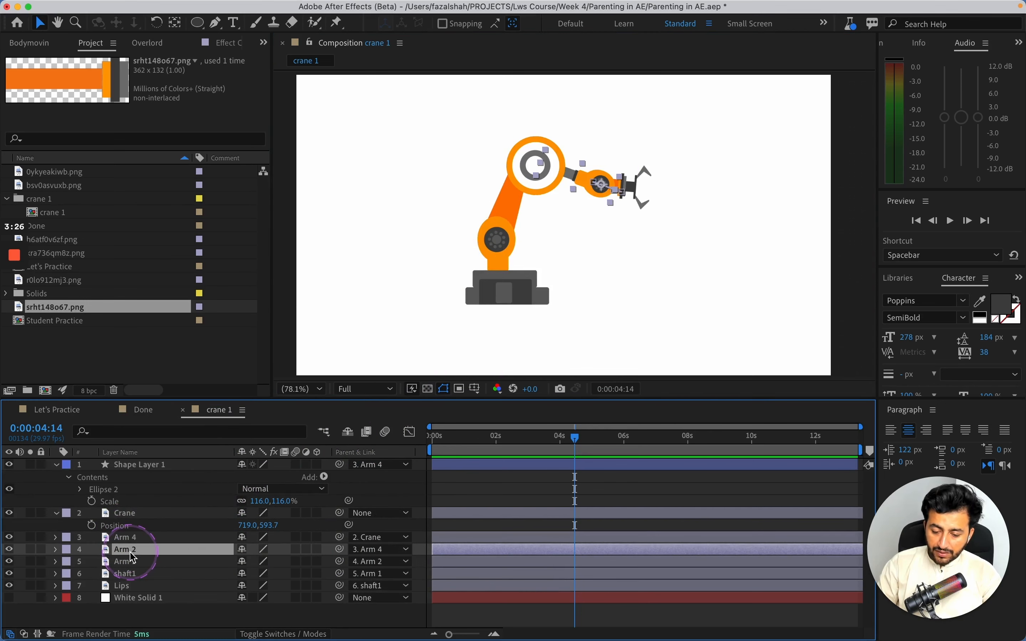
pyautogui.click(589, 184)
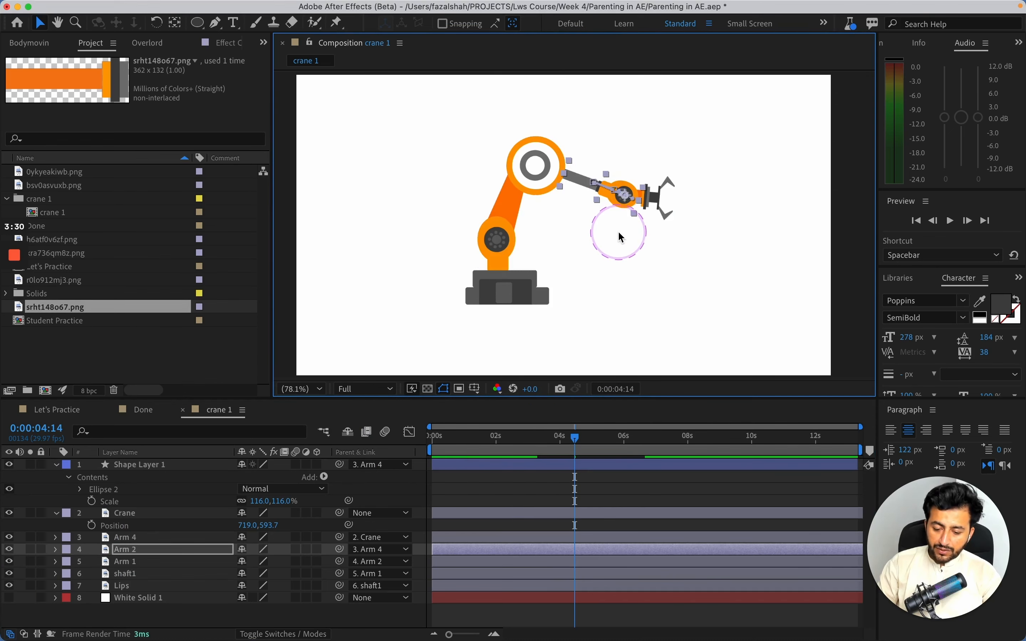
pyautogui.moveTo(574, 437); pyautogui.dragTo(693, 453)
pyautogui.click(610, 488)
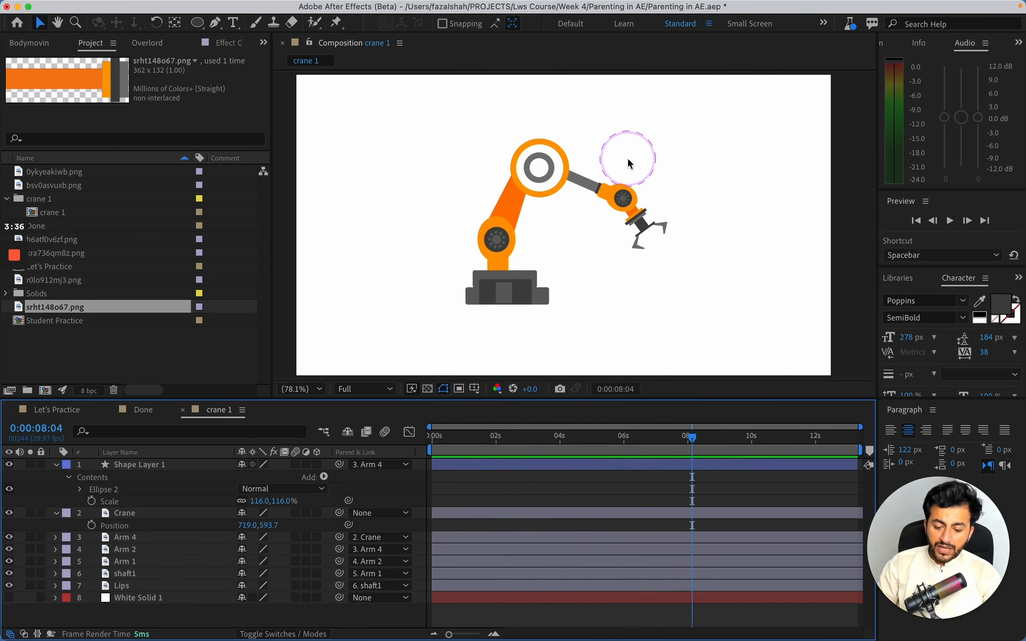
# Step: Select the shaft1 segment to examine its parent link, and switch the layer columns to blending modes and back
pyautogui.click(646, 225)
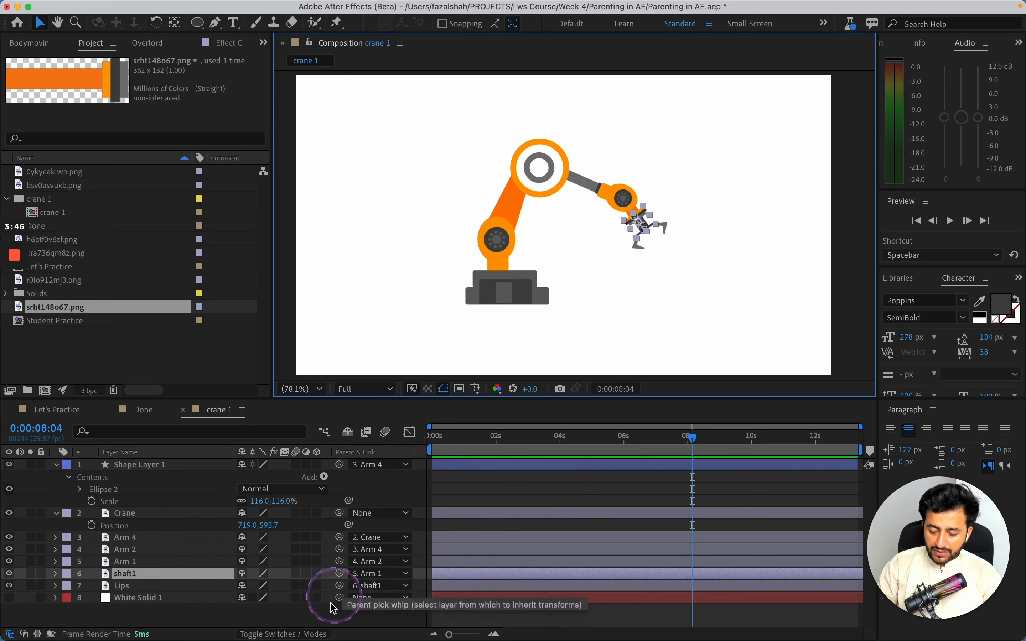
pyautogui.click(278, 634)
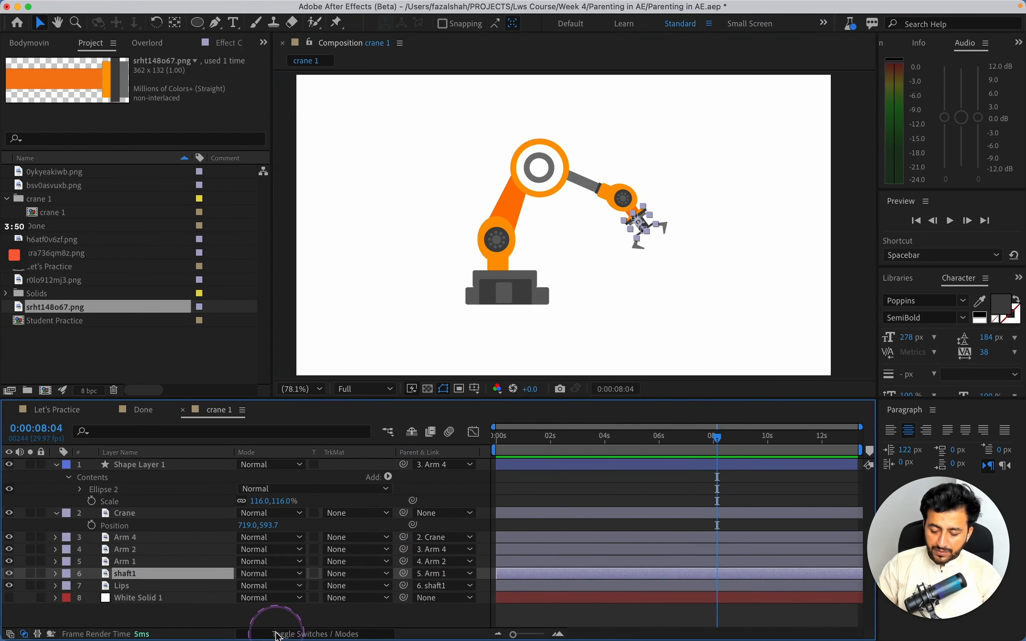
pyautogui.click(277, 634)
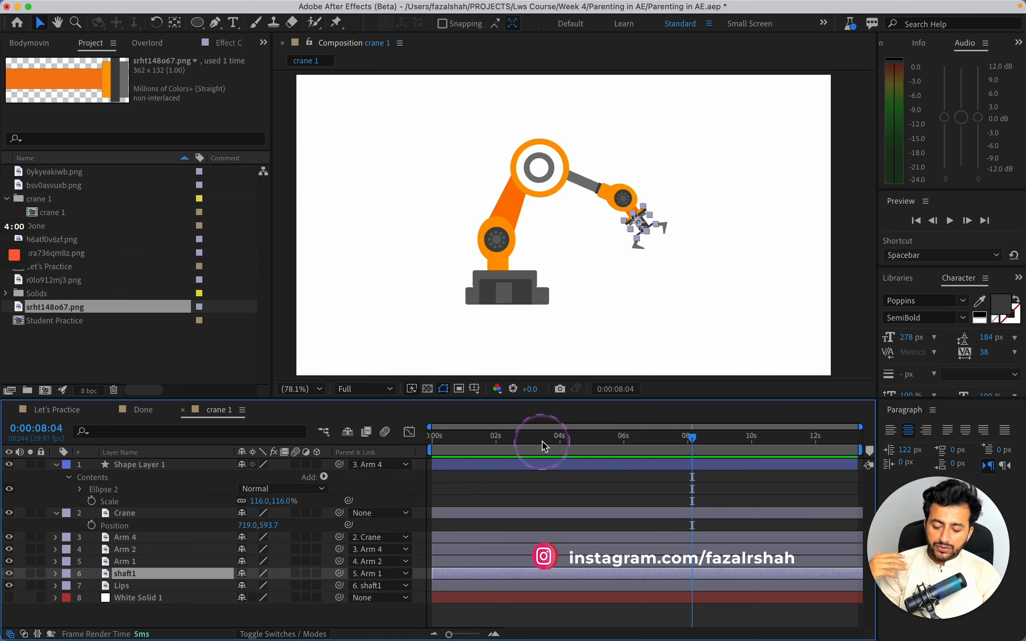
# Step: Rewind crane 1 to the start, scrub the cyclist animation in the Done composition to 0;00;03;26, and return to crane 1
pyautogui.moveTo(549, 437); pyautogui.dragTo(433, 443)
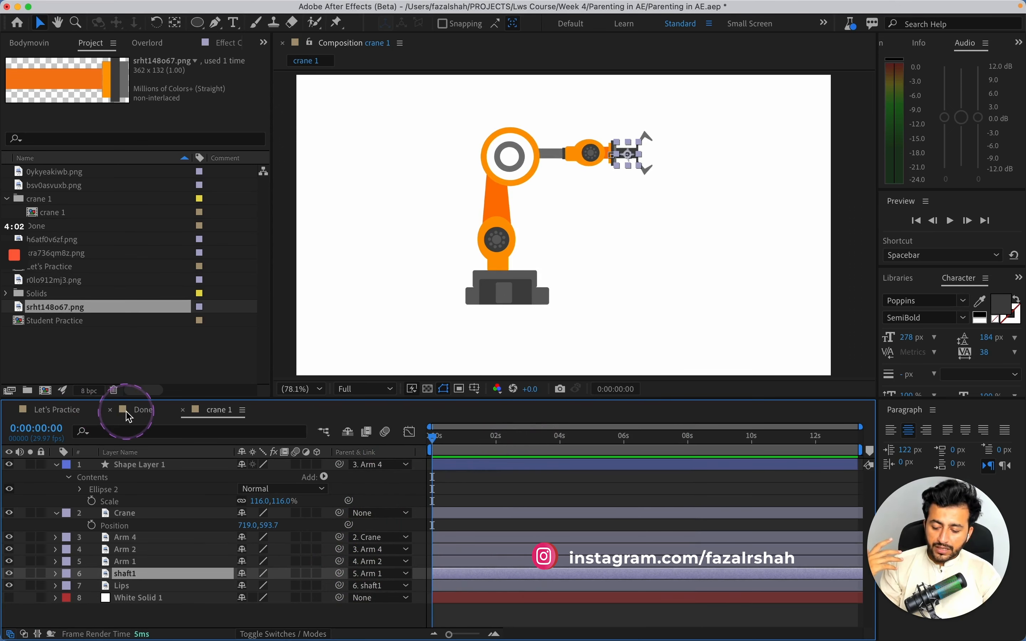
pyautogui.click(142, 409)
pyautogui.moveTo(614, 449); pyautogui.dragTo(727, 437)
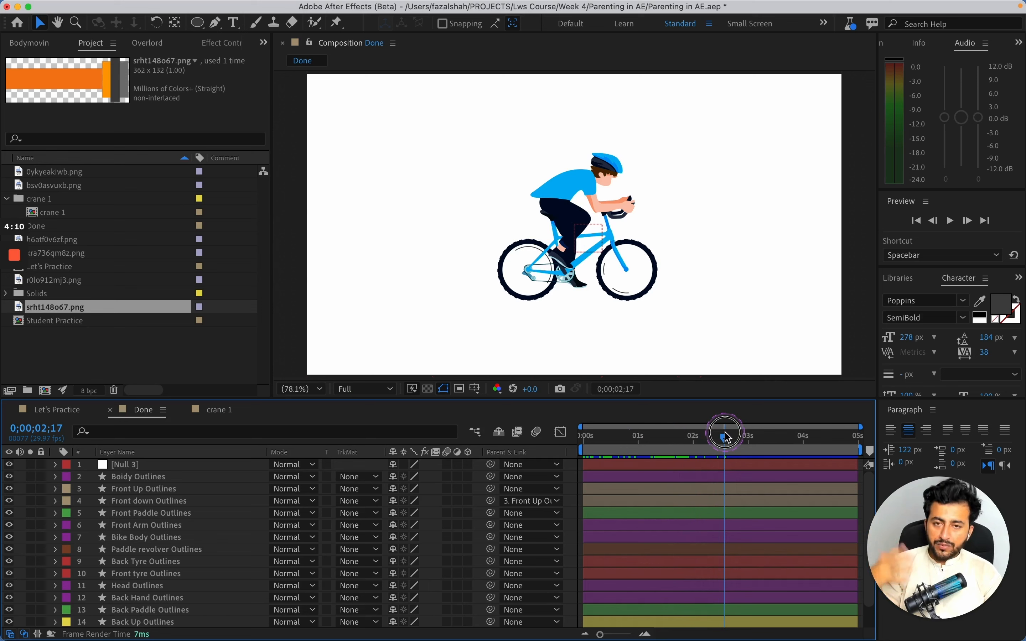
pyautogui.moveTo(727, 437); pyautogui.dragTo(799, 442)
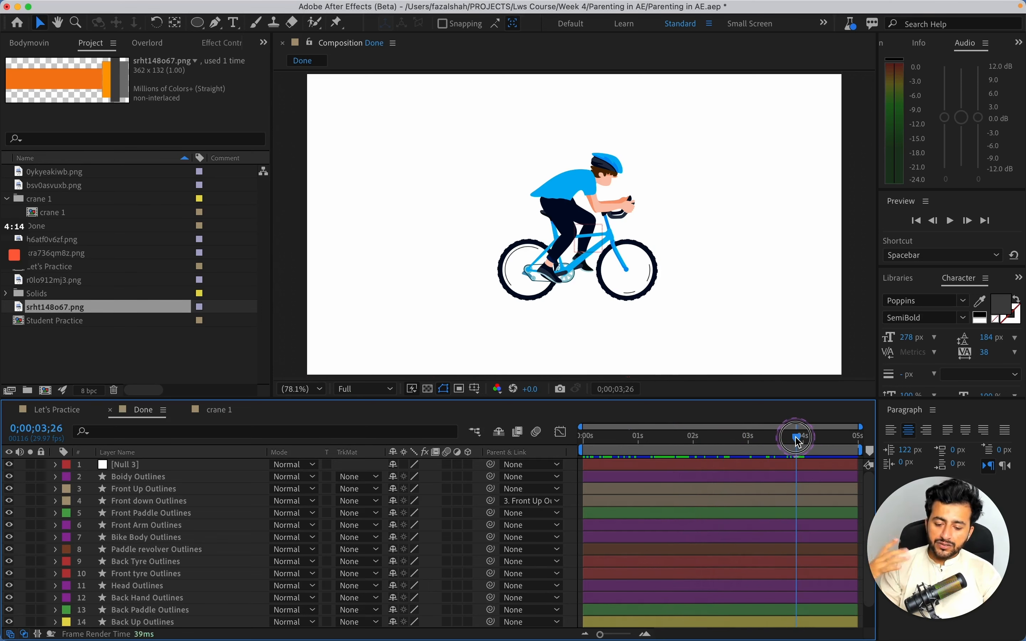
pyautogui.click(218, 418)
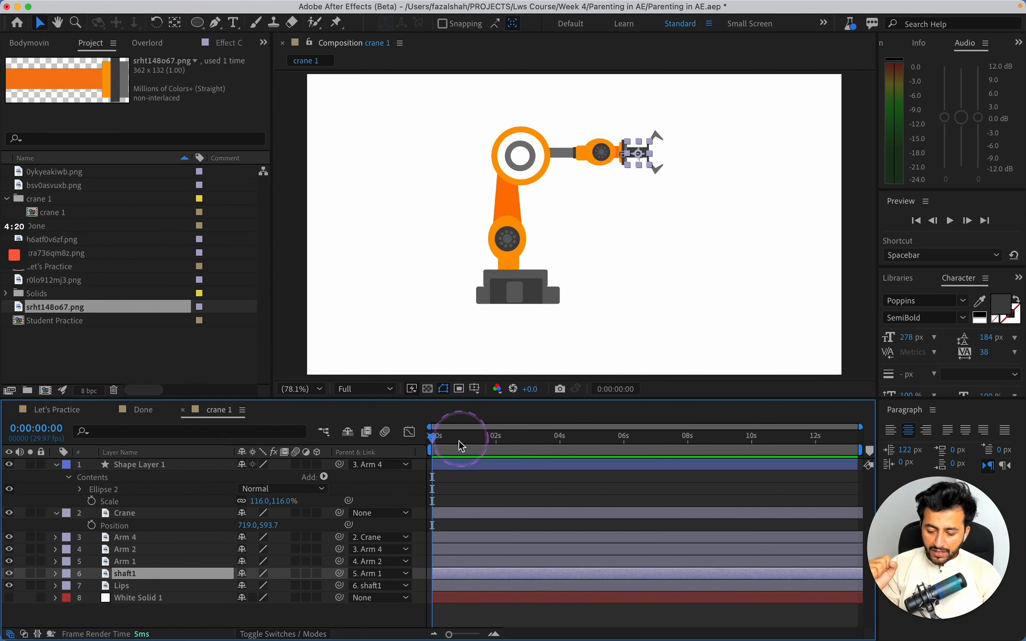
# Step: Duplicate the crane 1 composition in the project and open the copy
pyautogui.click(148, 365)
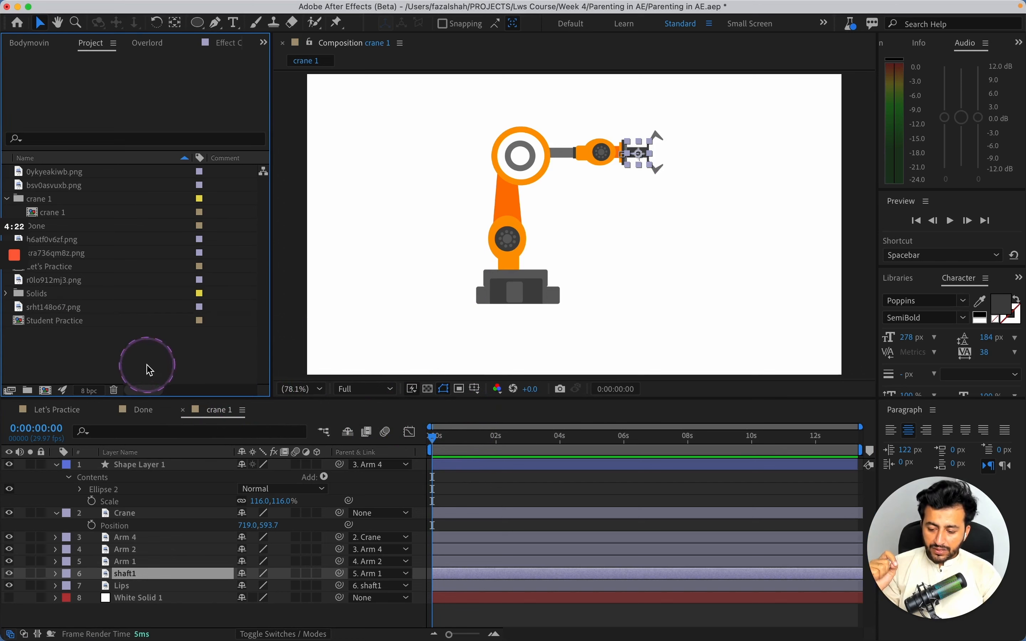
pyautogui.click(70, 214)
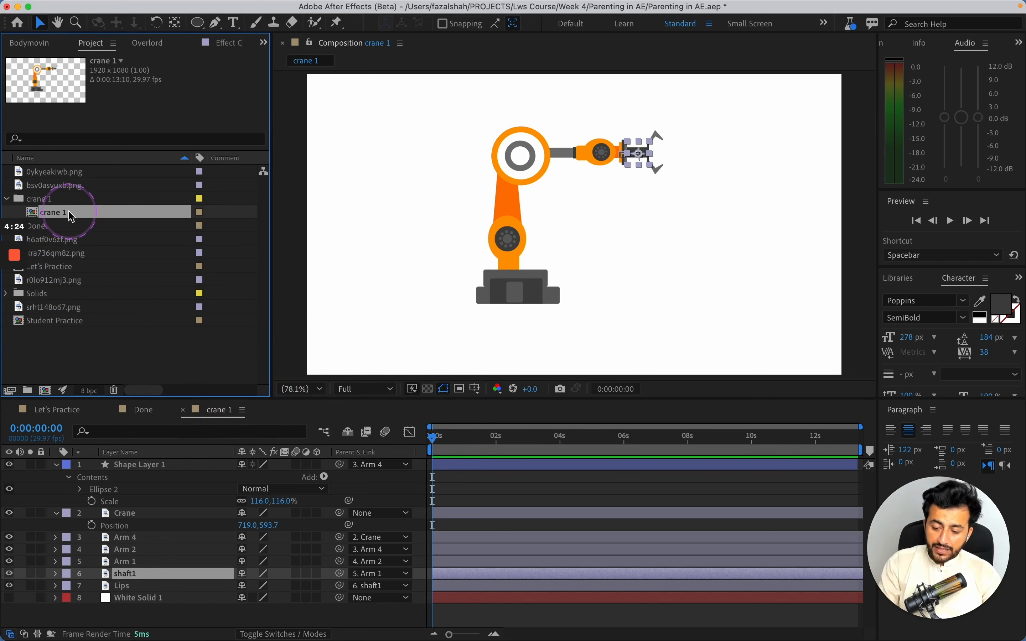
pyautogui.press('super+d')
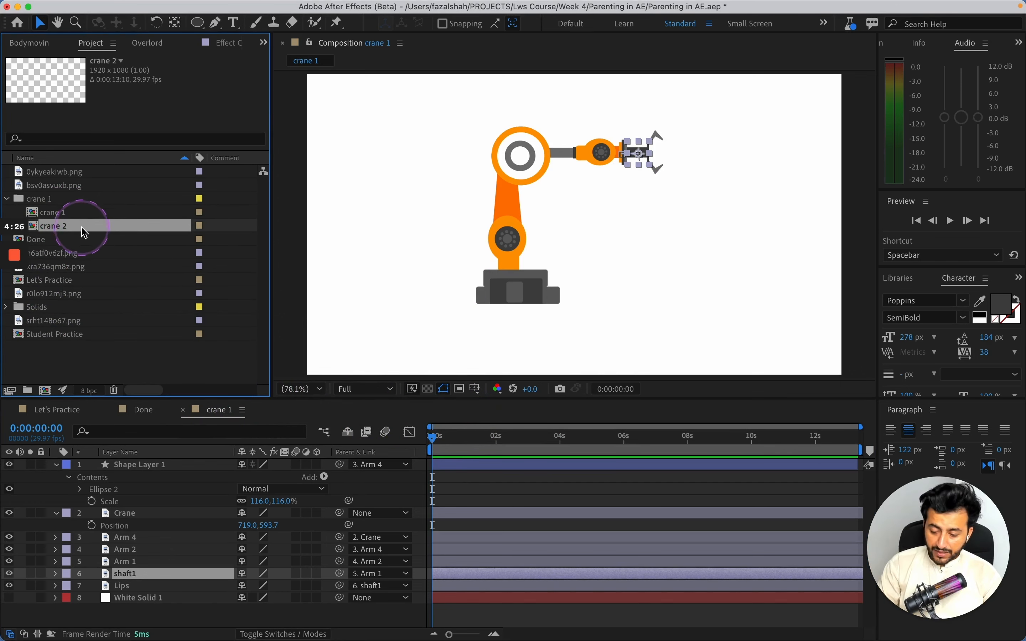
pyautogui.doubleClick(85, 232)
# Step: Reveal the keyframed properties of all layers and remove their position and rotation keyframes
pyautogui.click(207, 470)
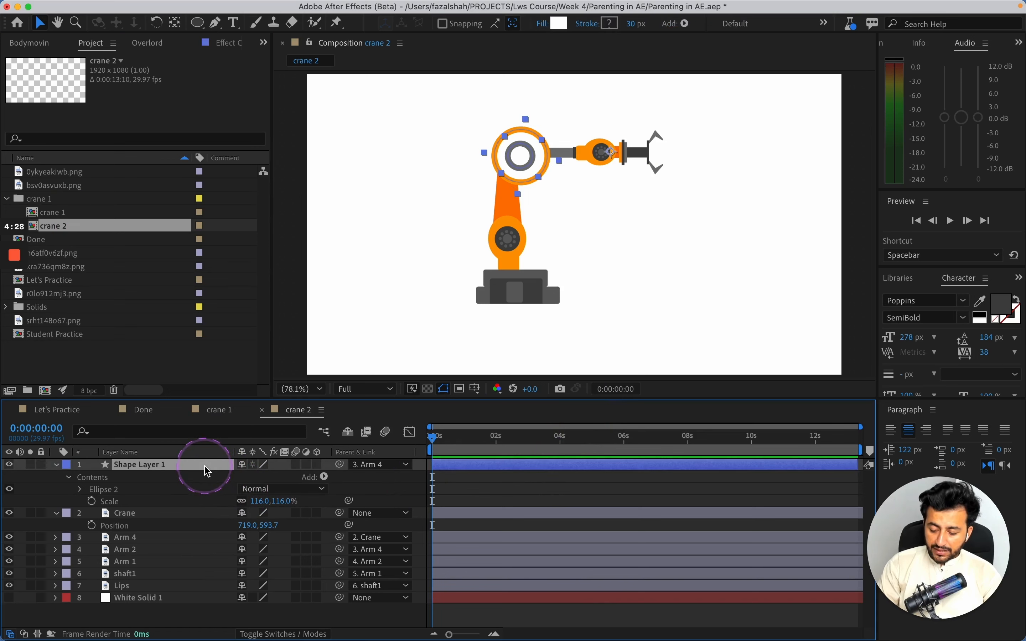
pyautogui.press('super+a')
pyautogui.press('u')
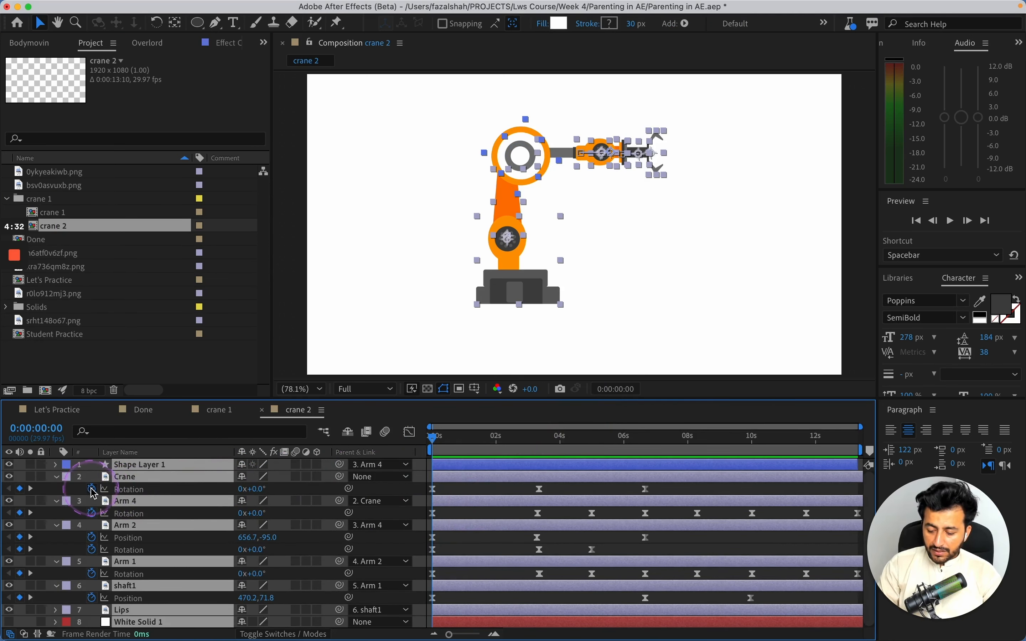
pyautogui.moveTo(91, 489); pyautogui.dragTo(91, 621)
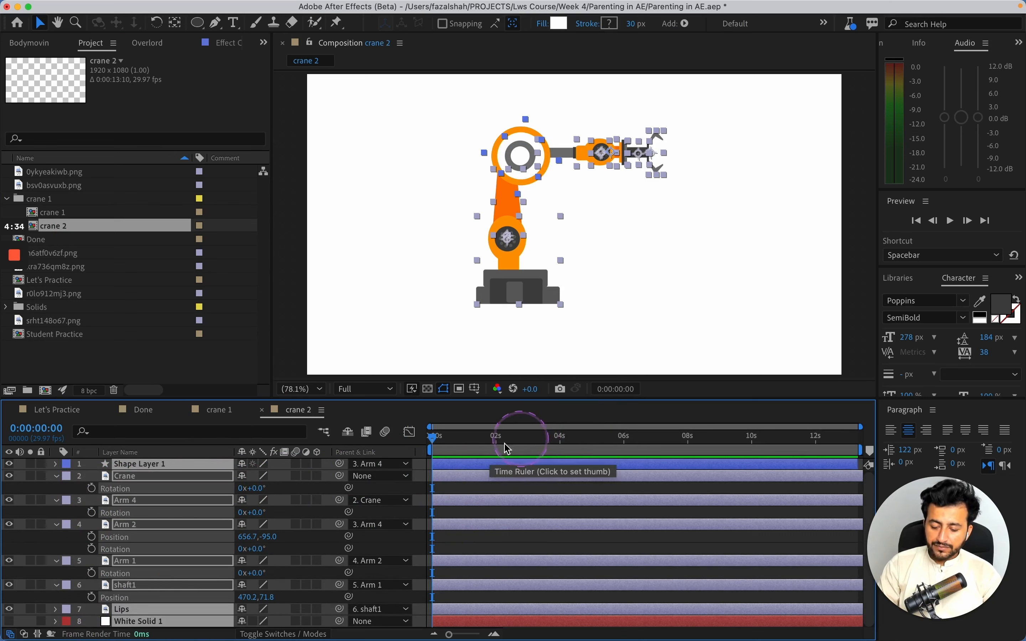
# Step: Set the parent of all layers to None and clear the selection
pyautogui.click(254, 475)
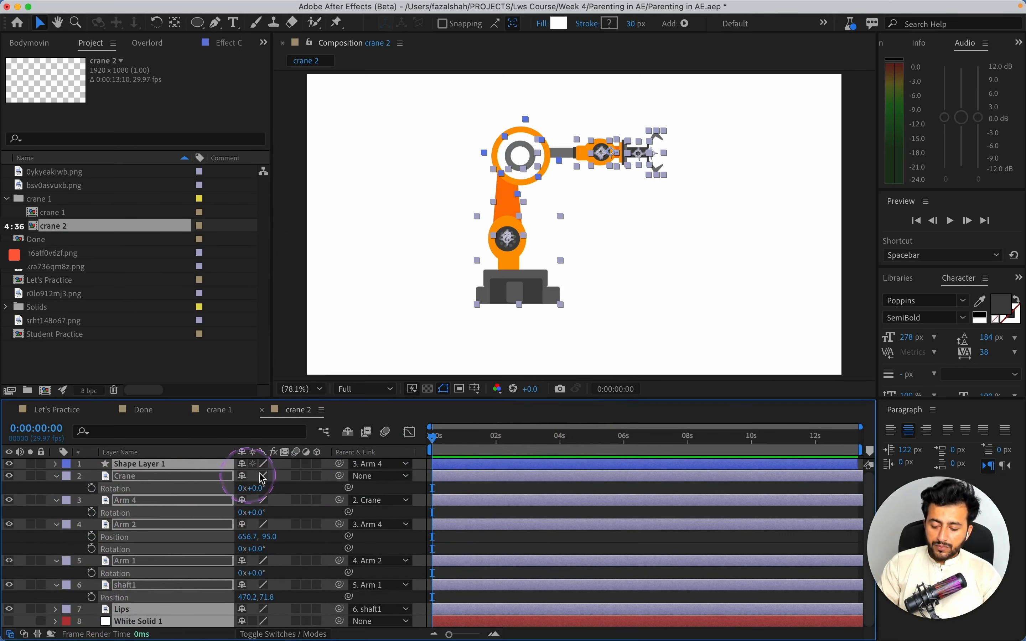
pyautogui.click(382, 476)
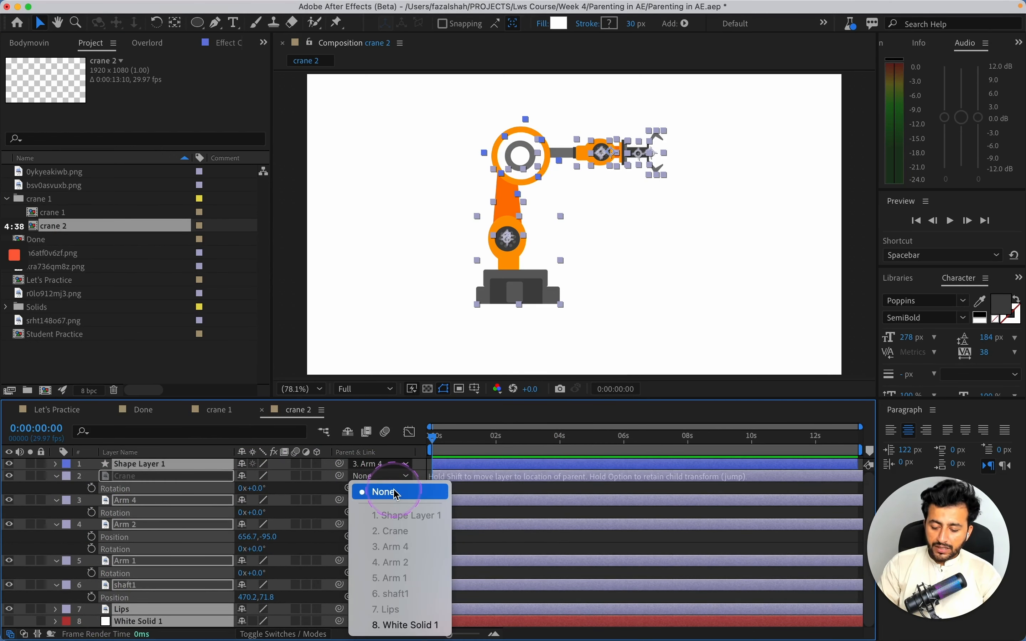
pyautogui.click(395, 494)
pyautogui.click(432, 484)
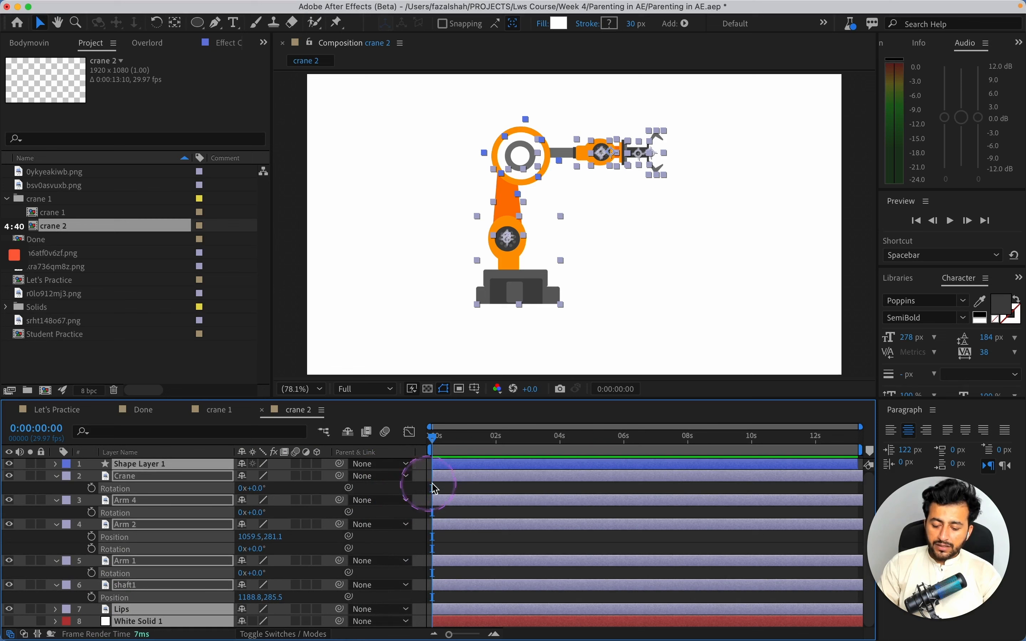
pyautogui.click(465, 492)
# Step: Identify the Lips and shaft1 layers at the gripper end, and parent Lips to shaft1
pyautogui.click(564, 153)
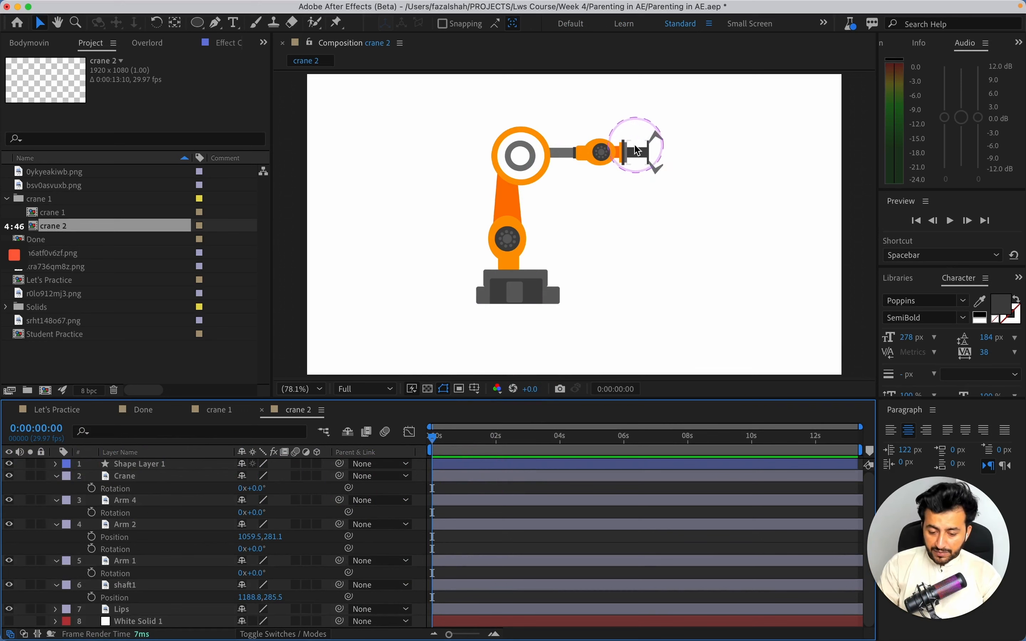
pyautogui.press('z')
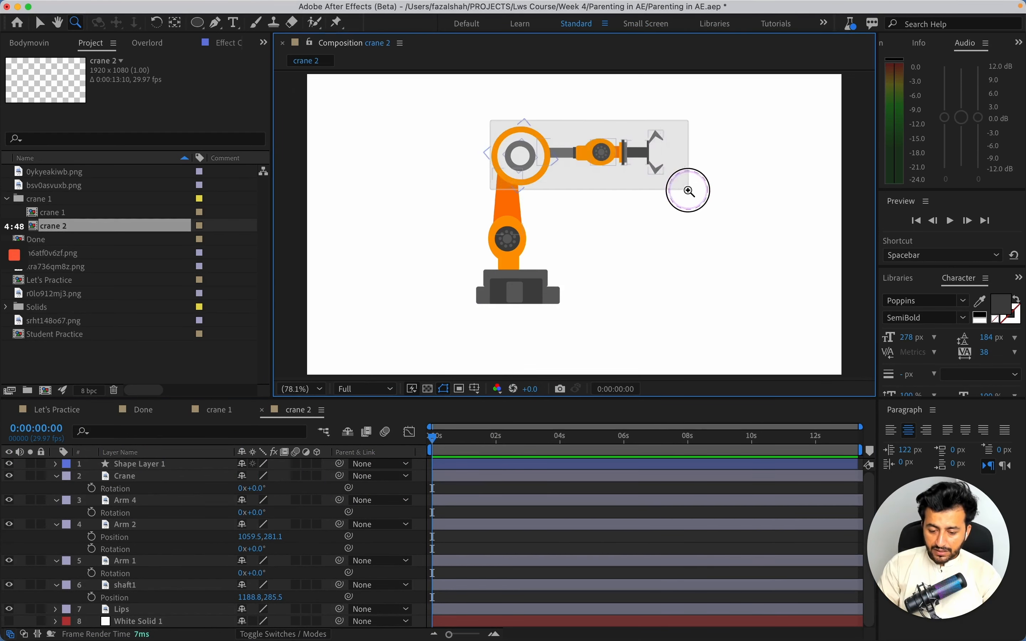
pyautogui.click(627, 175)
pyautogui.press('v')
pyautogui.click(737, 233)
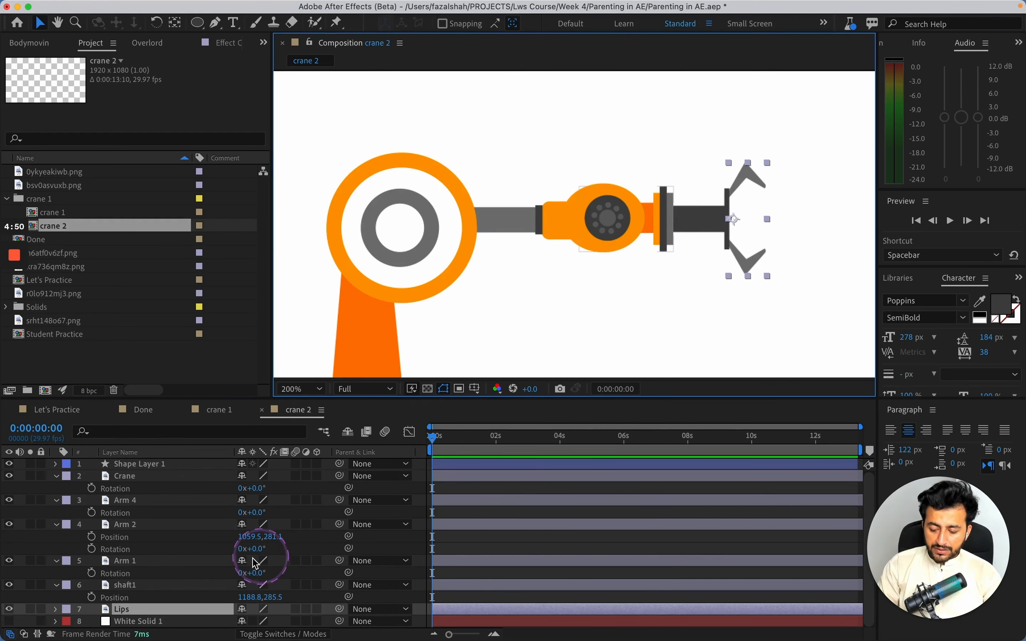
pyautogui.click(157, 585)
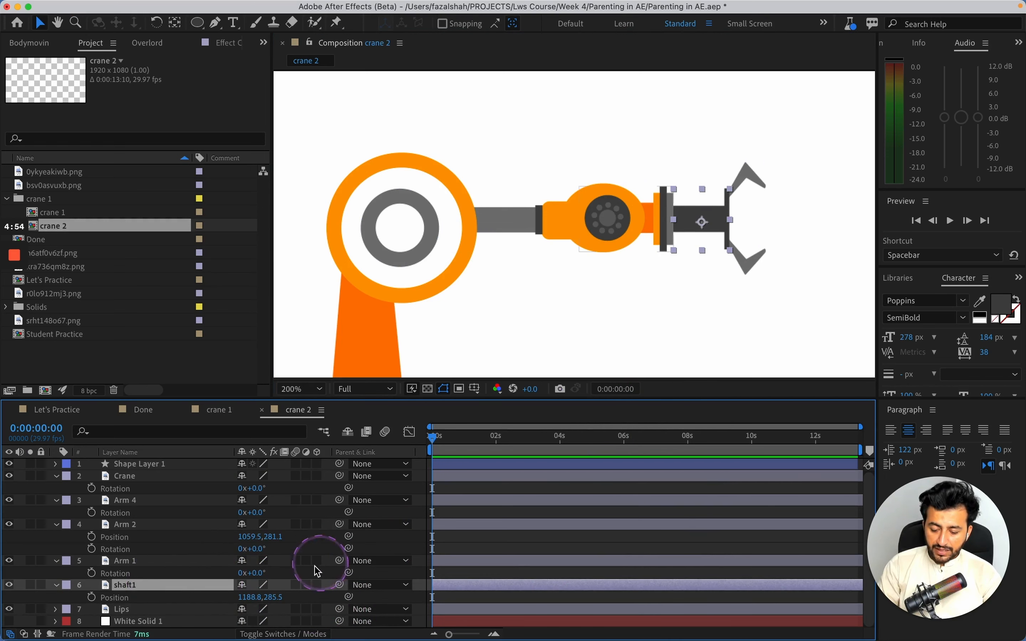
pyautogui.moveTo(339, 609); pyautogui.dragTo(157, 588)
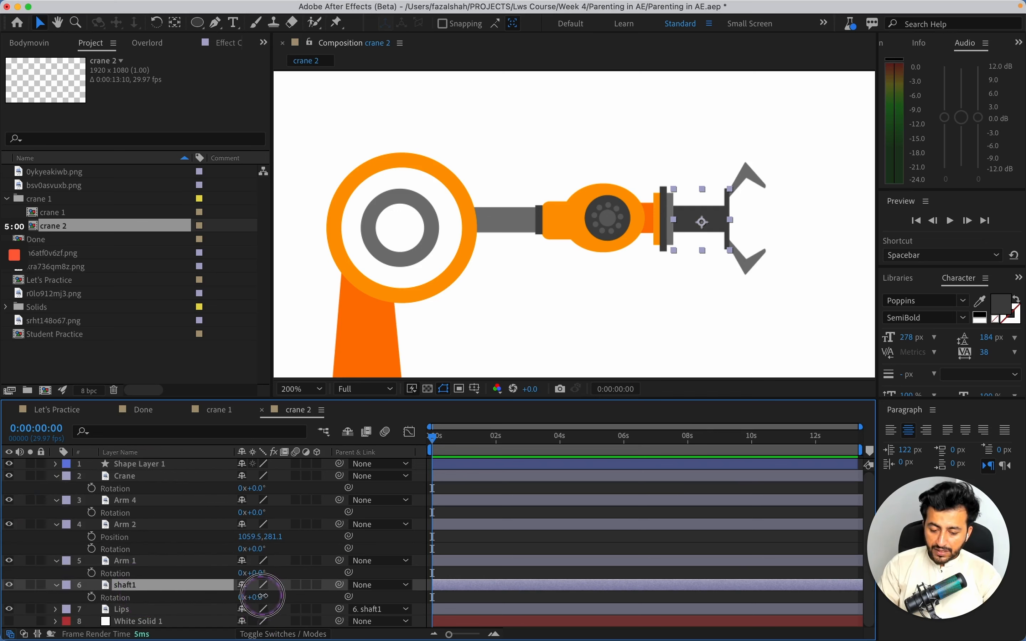
# Step: Test the gripper link by rotating shaft1 to 46° and undoing it, and briefly hide shaft1 to identify it
pyautogui.moveTo(254, 597); pyautogui.dragTo(291, 594)
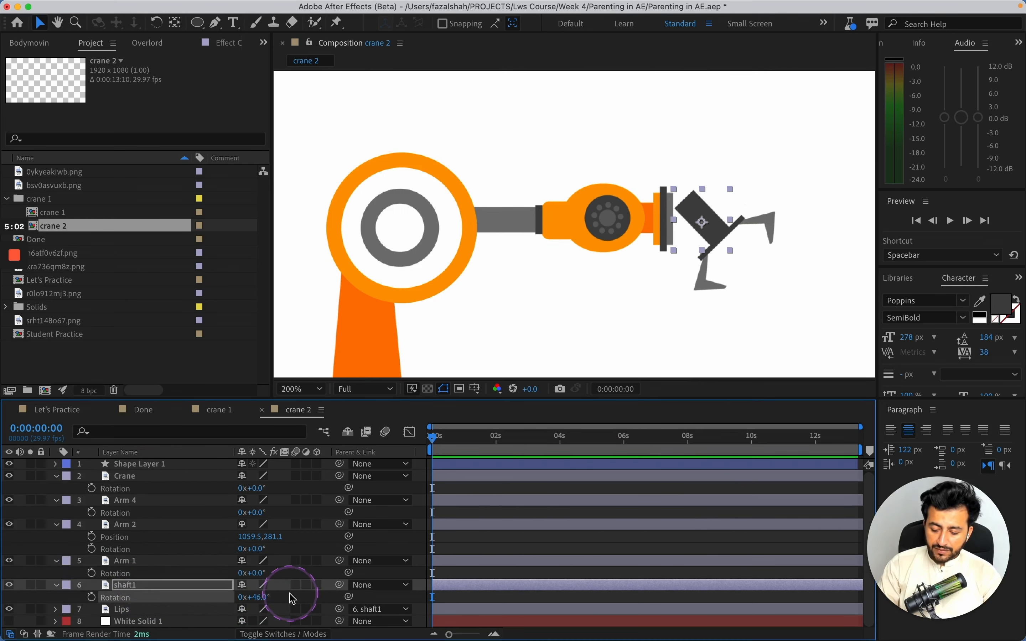
pyautogui.press('super+z')
pyautogui.click(9, 586)
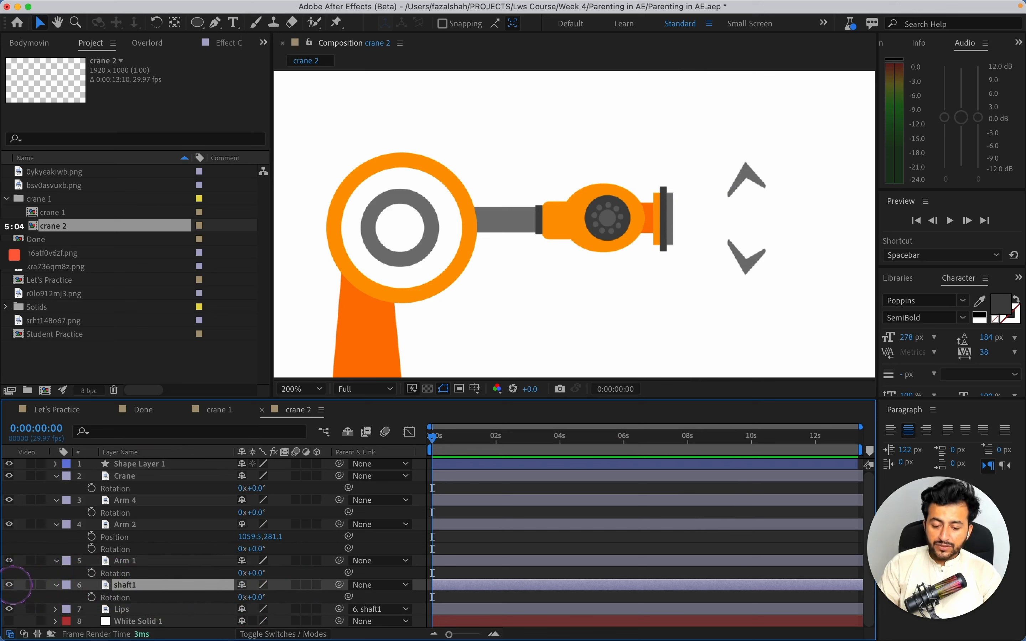
pyautogui.click(10, 585)
# Step: Parent the shaft1 layer to Arm 1 and verify the choice in its list of parents
pyautogui.click(141, 563)
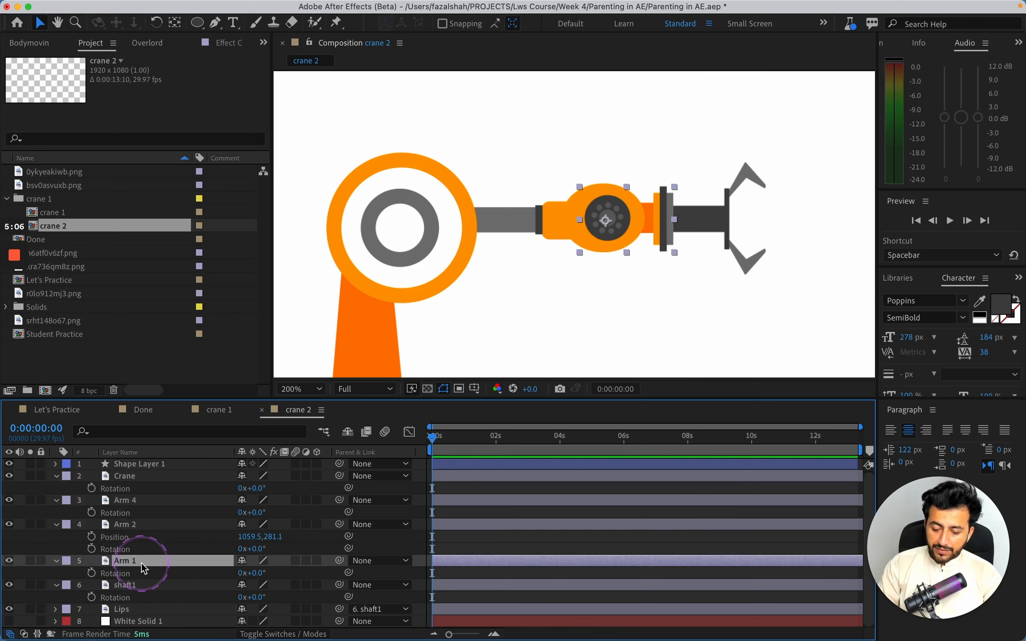
pyautogui.click(169, 586)
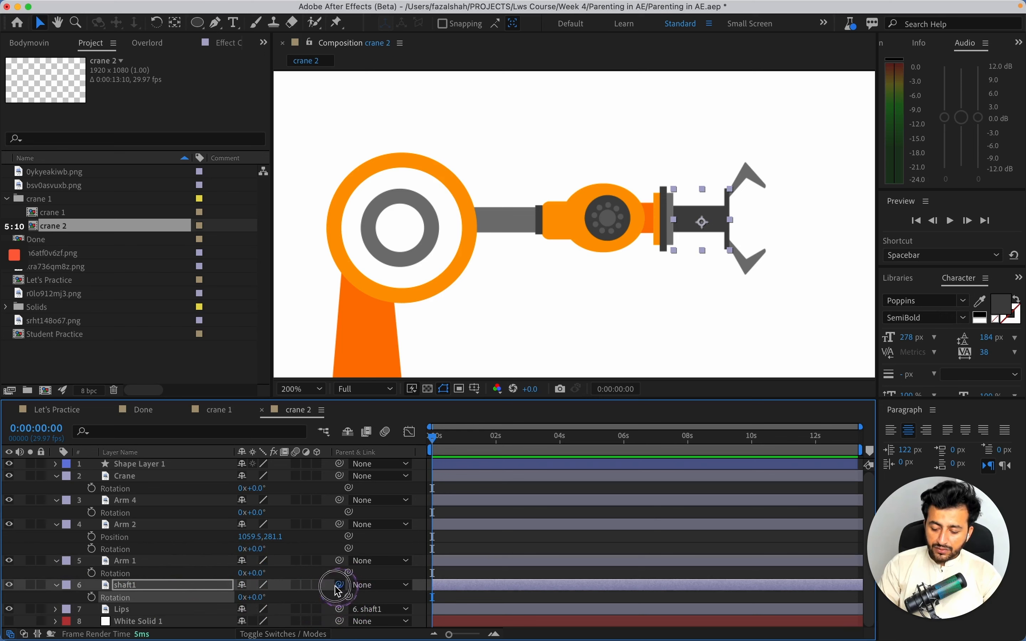
pyautogui.moveTo(339, 585); pyautogui.dragTo(125, 561)
pyautogui.click(372, 589)
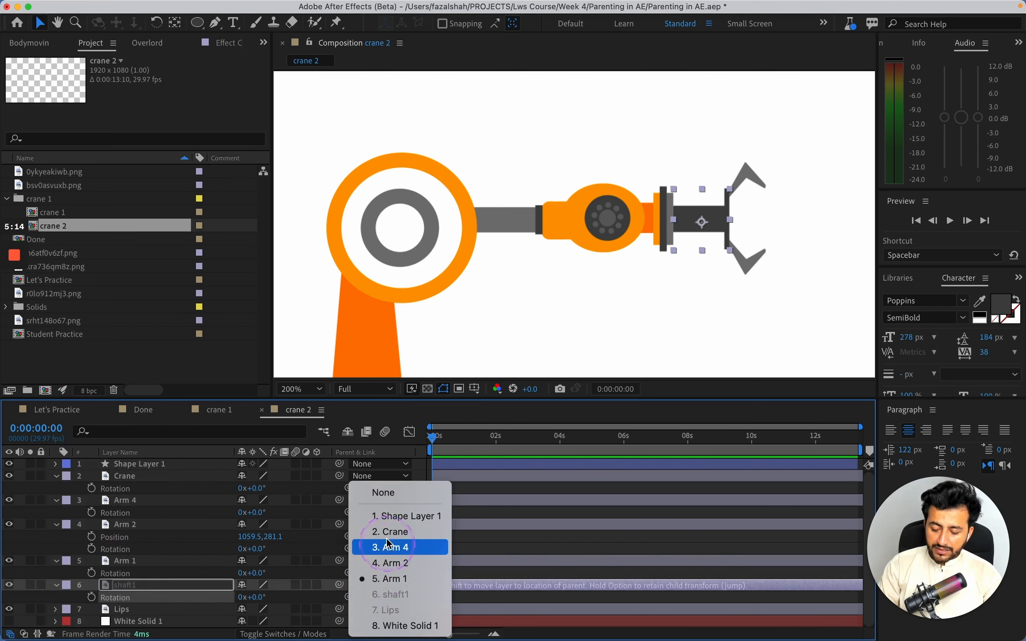
pyautogui.click(381, 580)
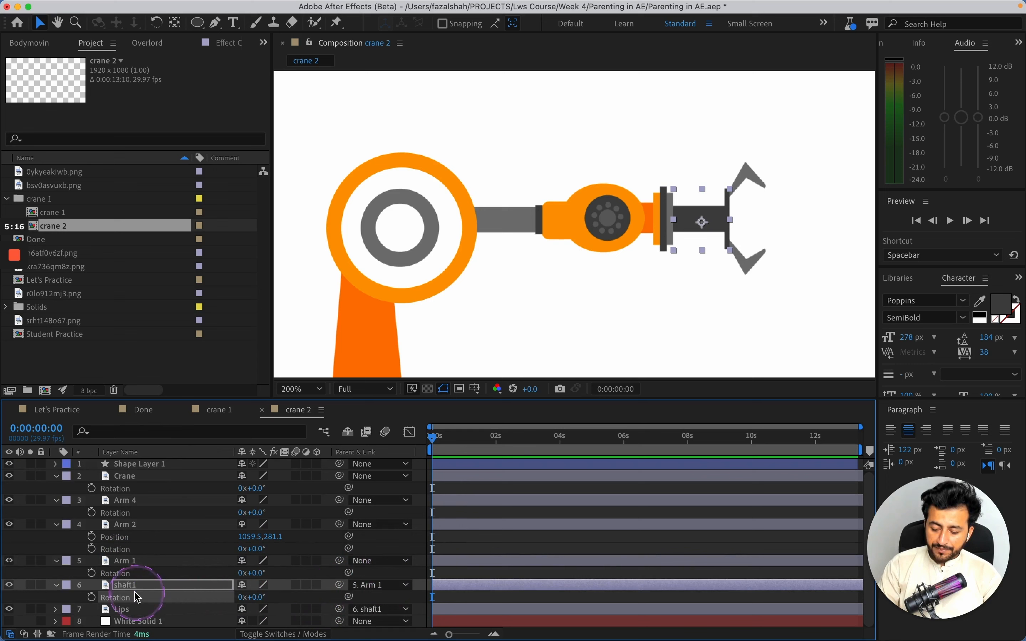
# Step: Parent the Arm 1 layer to Arm 2
pyautogui.click(128, 562)
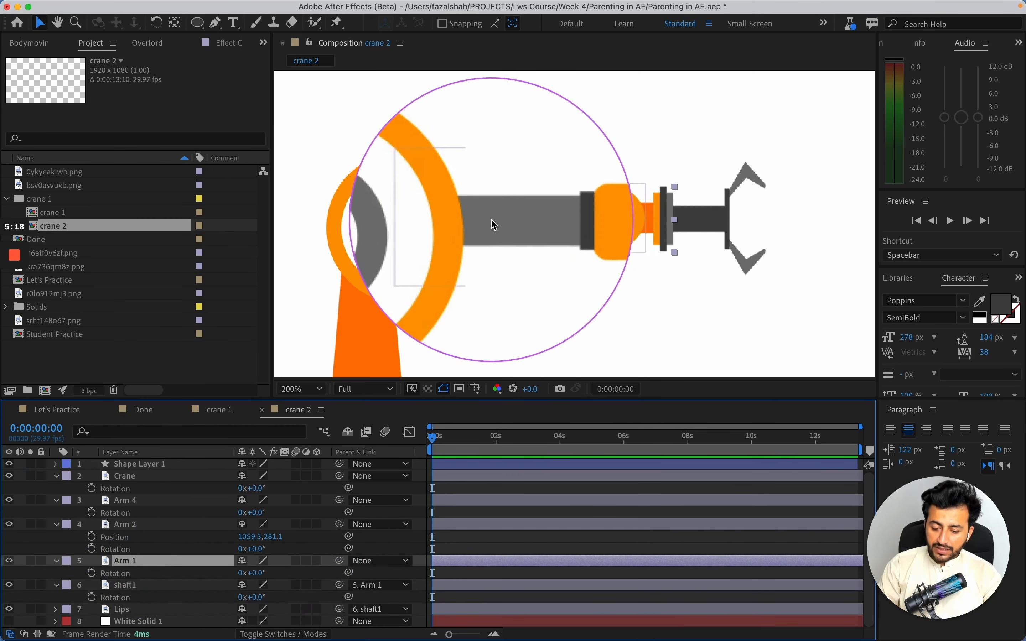
pyautogui.click(379, 560)
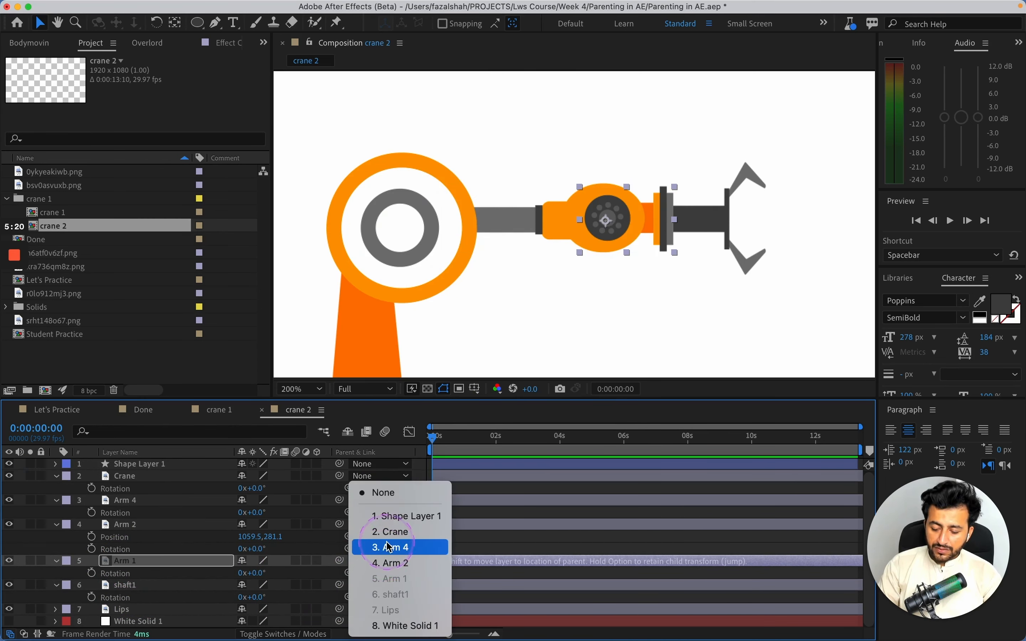
pyautogui.click(268, 577)
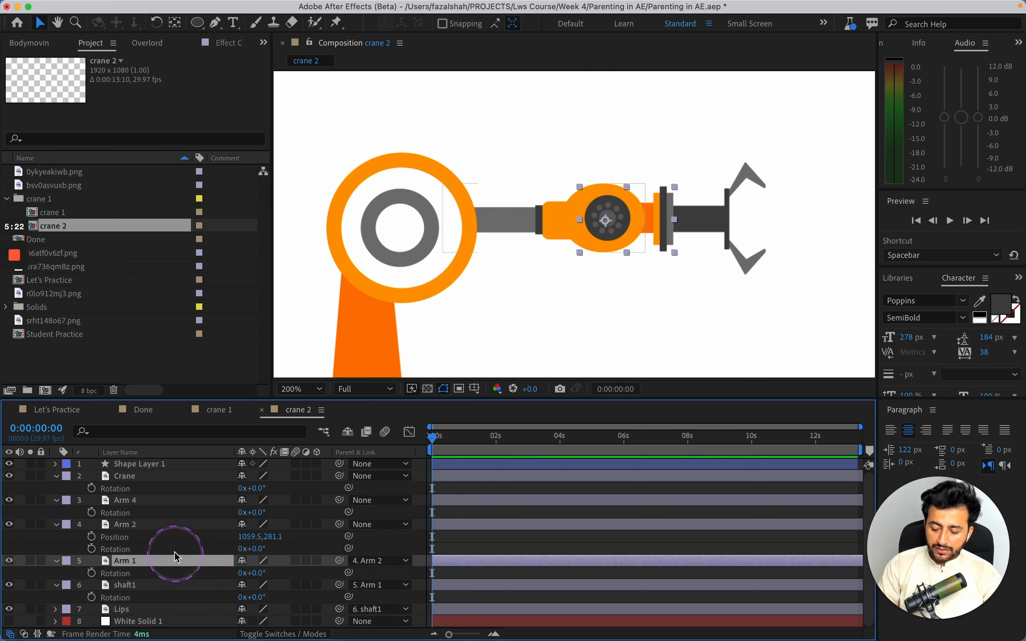
# Step: Examine the Arm 2 and Arm 4 layers and the parent options available for Arm 2
pyautogui.click(150, 526)
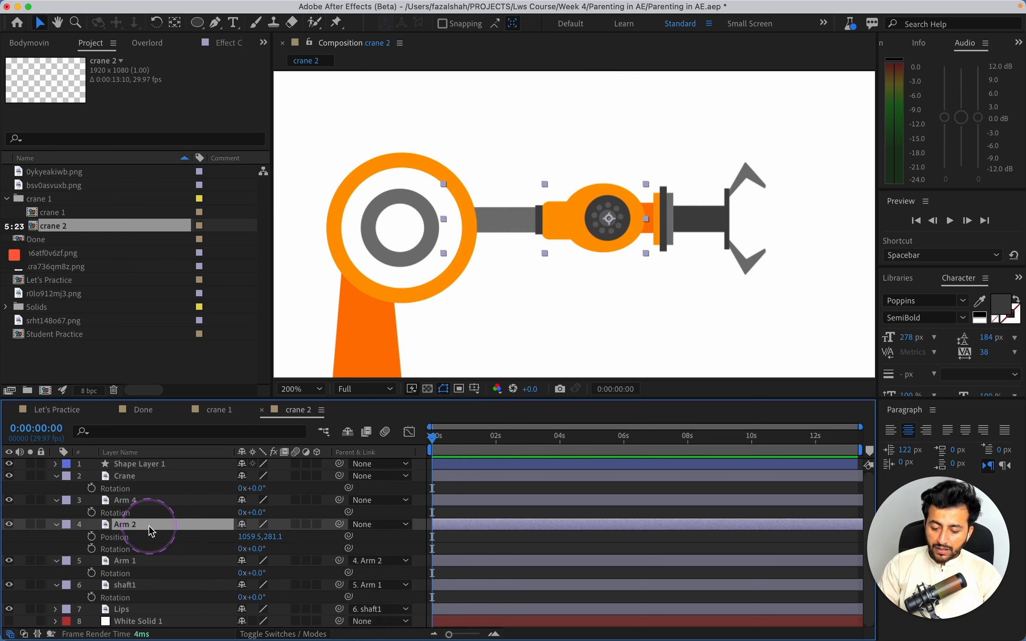
pyautogui.click(165, 503)
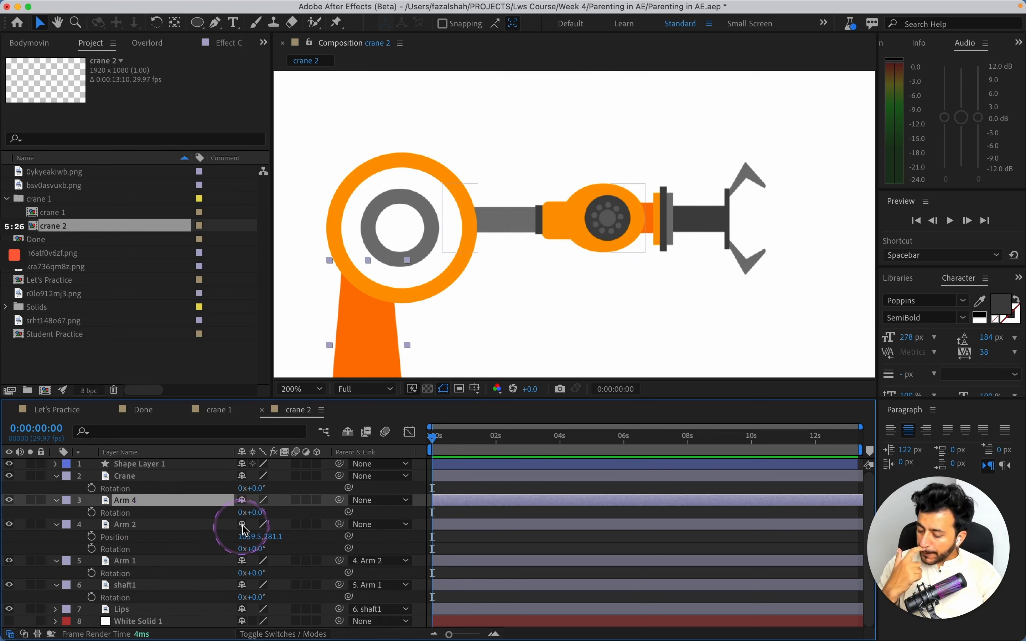
pyautogui.click(384, 525)
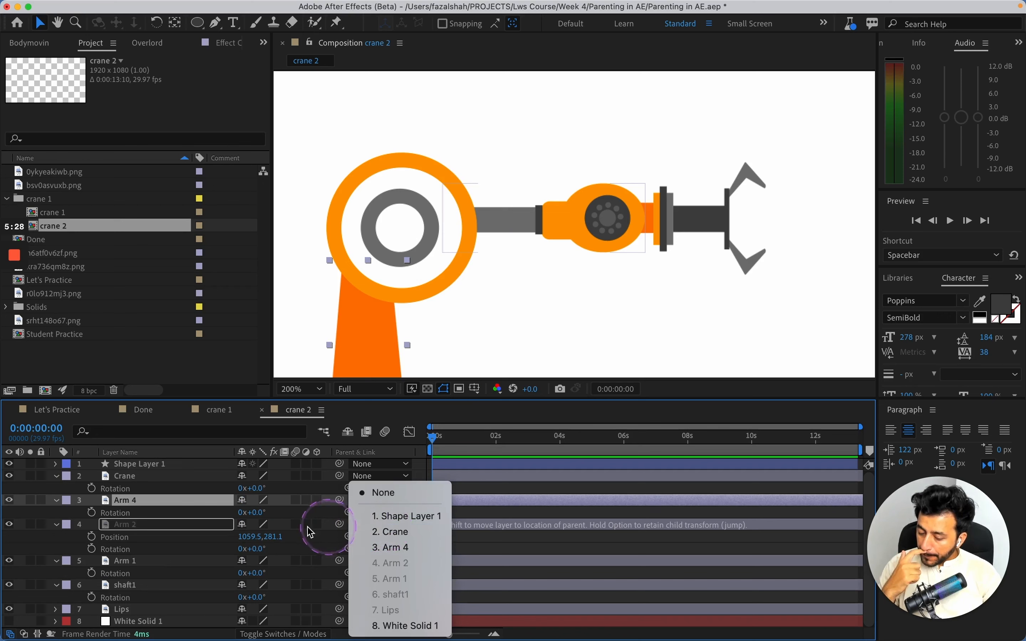
pyautogui.click(178, 477)
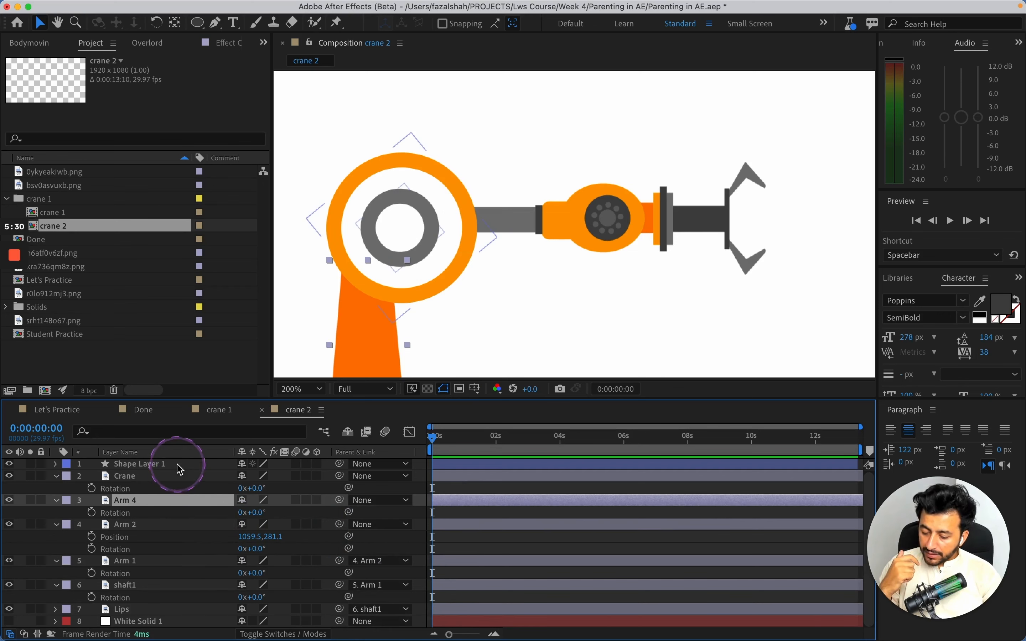
# Step: Rename the Shape Layer 1 layer to Rotation Point
pyautogui.click(180, 467)
pyautogui.press('Return')
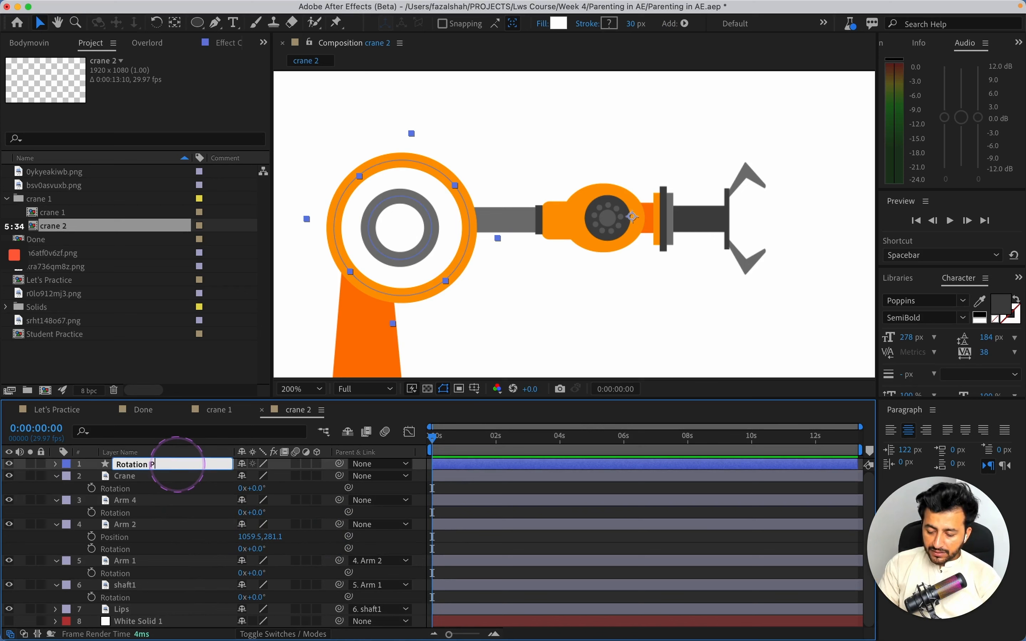
pyautogui.write('Rotation Point')
pyautogui.press('Return')
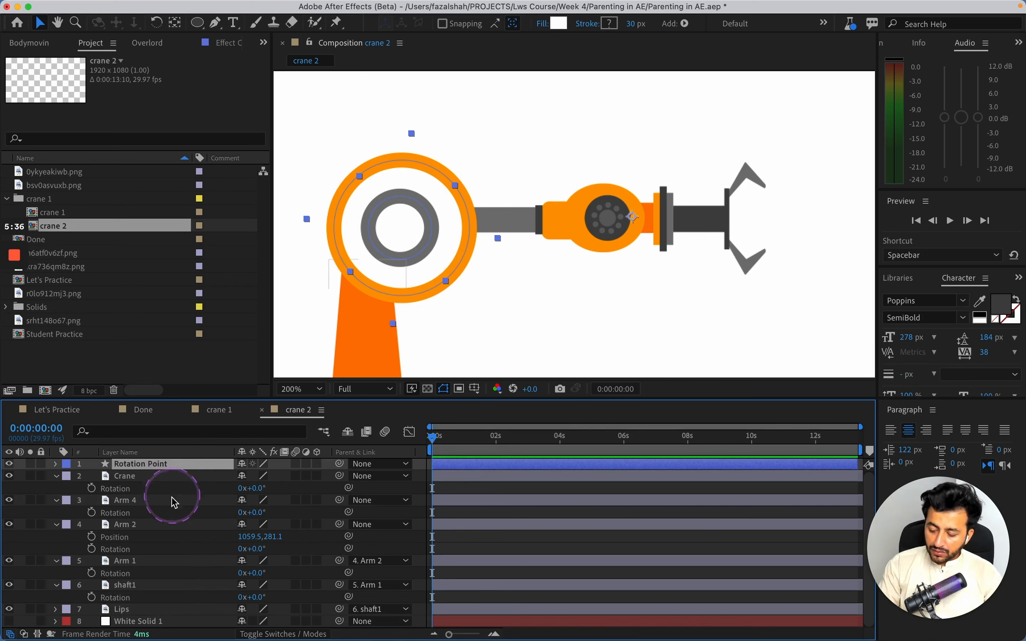
# Step: Parent the Arm 2 layer to the Rotation Point layer
pyautogui.click(165, 525)
pyautogui.click(367, 530)
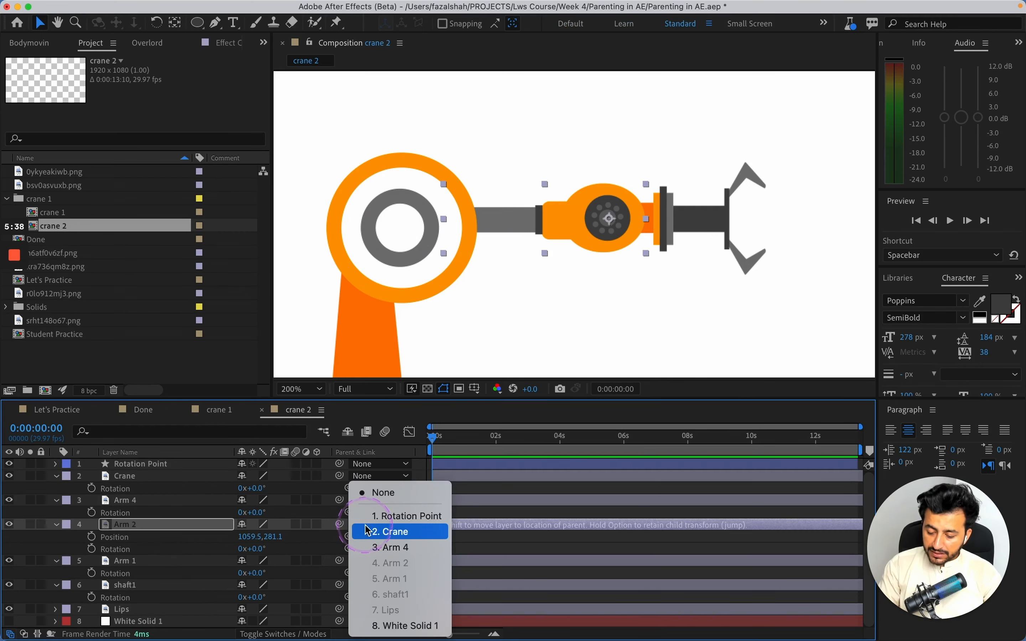
pyautogui.click(368, 516)
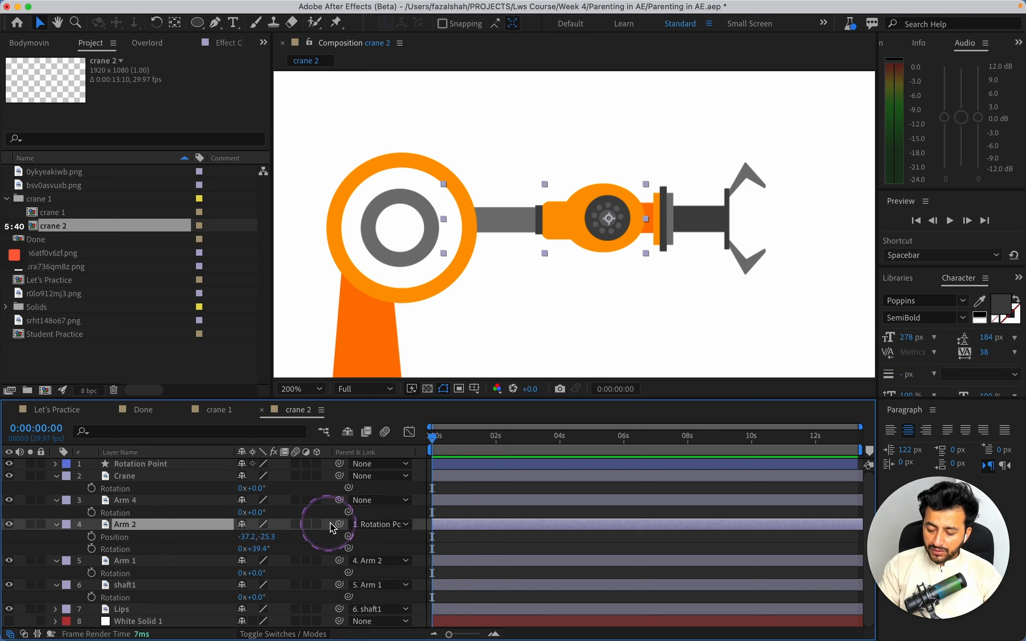
pyautogui.moveTo(339, 523); pyautogui.dragTo(138, 464)
# Step: Parent the Rotation Point layer to Arm 4
pyautogui.click(153, 465)
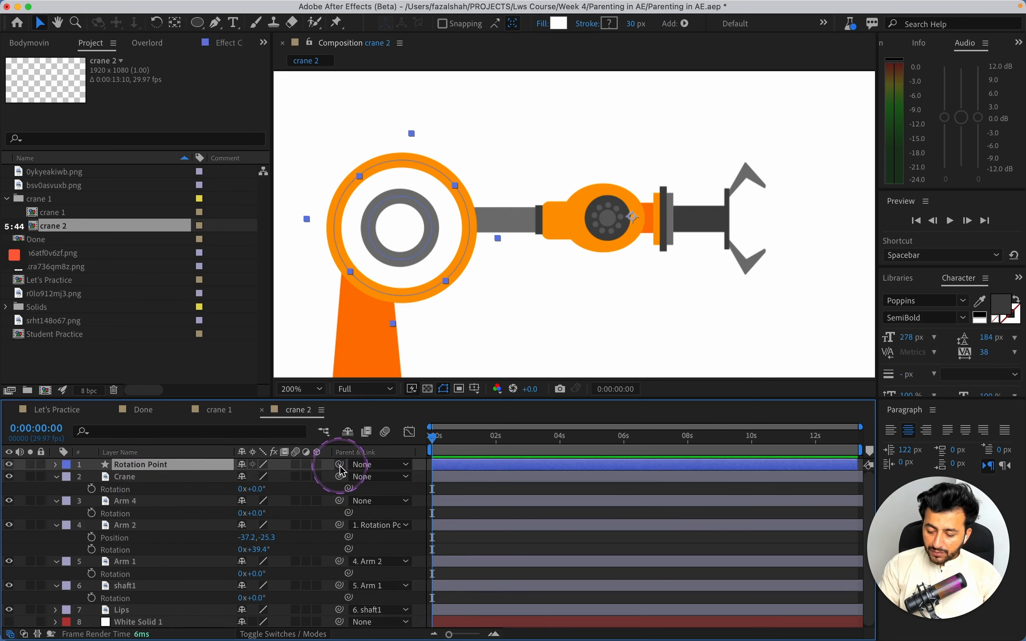
pyautogui.click(350, 339)
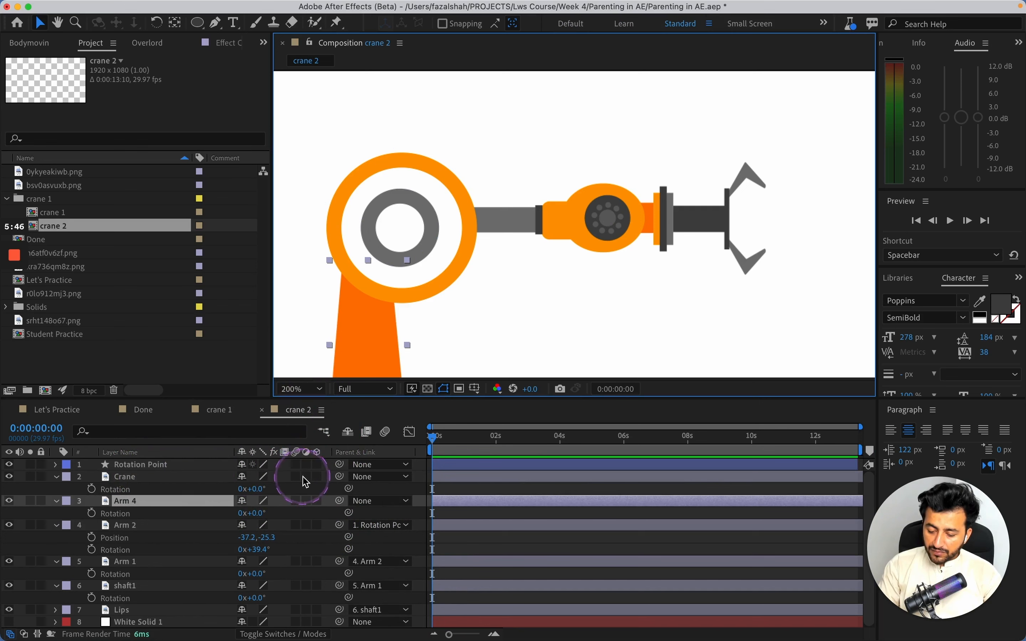
pyautogui.moveTo(340, 465); pyautogui.dragTo(189, 509)
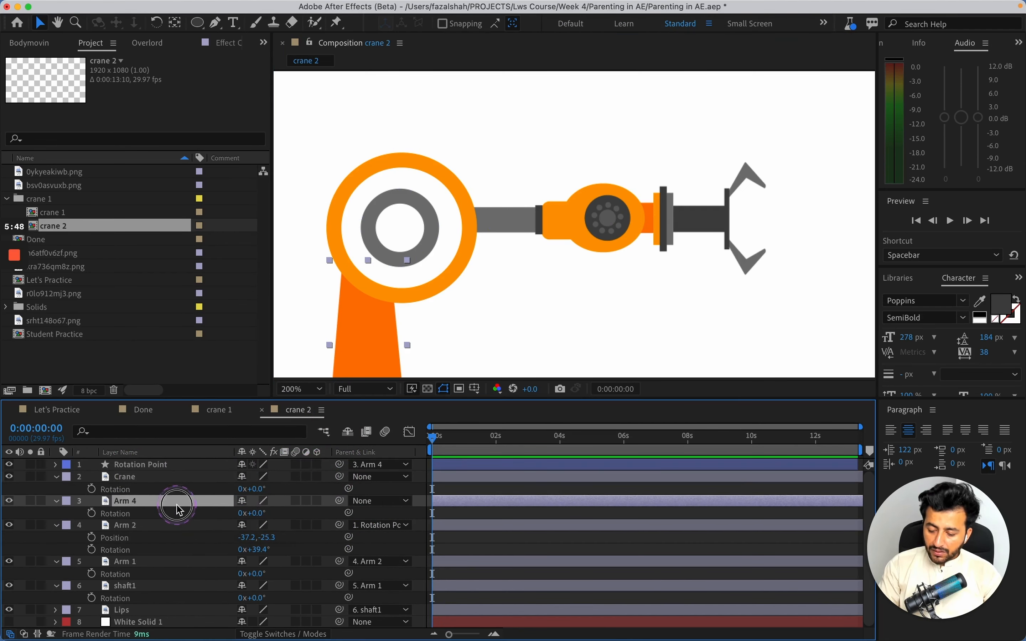
# Step: Parent the Arm 4 layer to the Crane base layer
pyautogui.scroll(1, 453, 312)
pyautogui.scroll(-1, 464, 300)
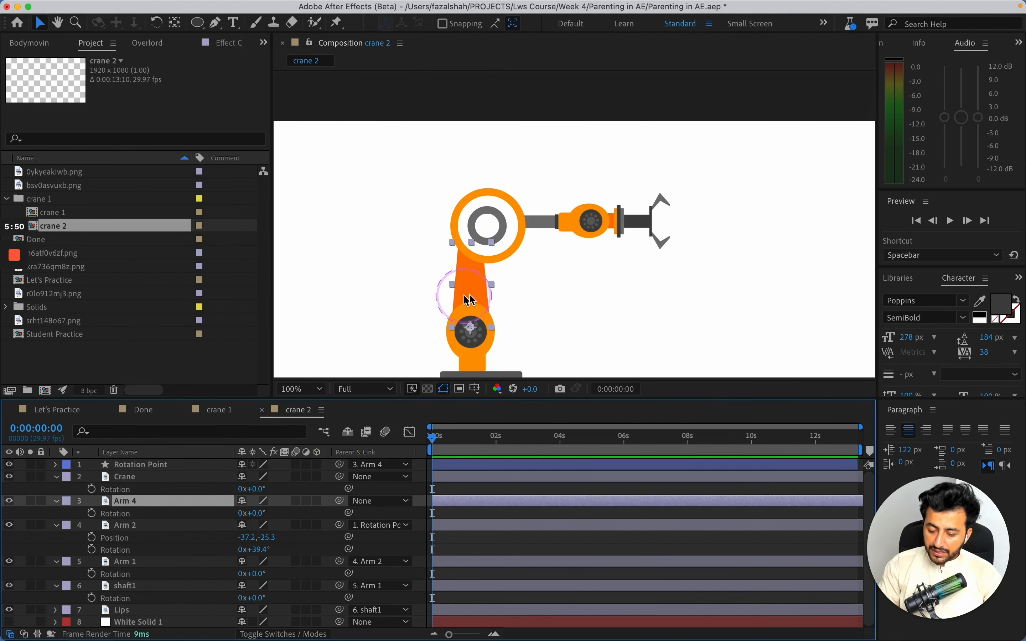
pyautogui.moveTo(497, 294); pyautogui.dragTo(511, 233)
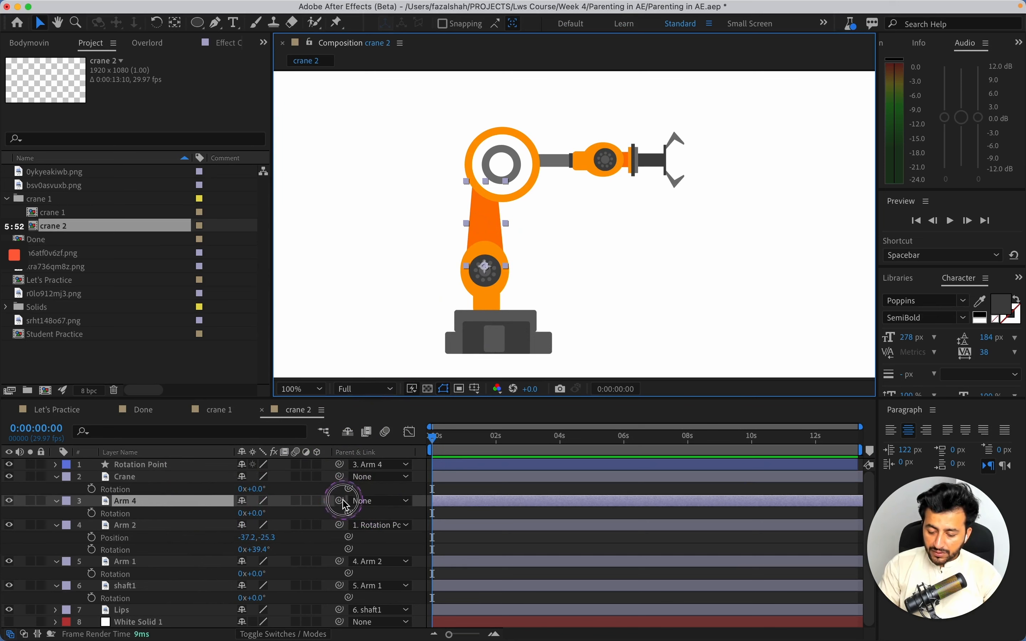
pyautogui.moveTo(339, 501); pyautogui.dragTo(127, 477)
pyautogui.click(127, 479)
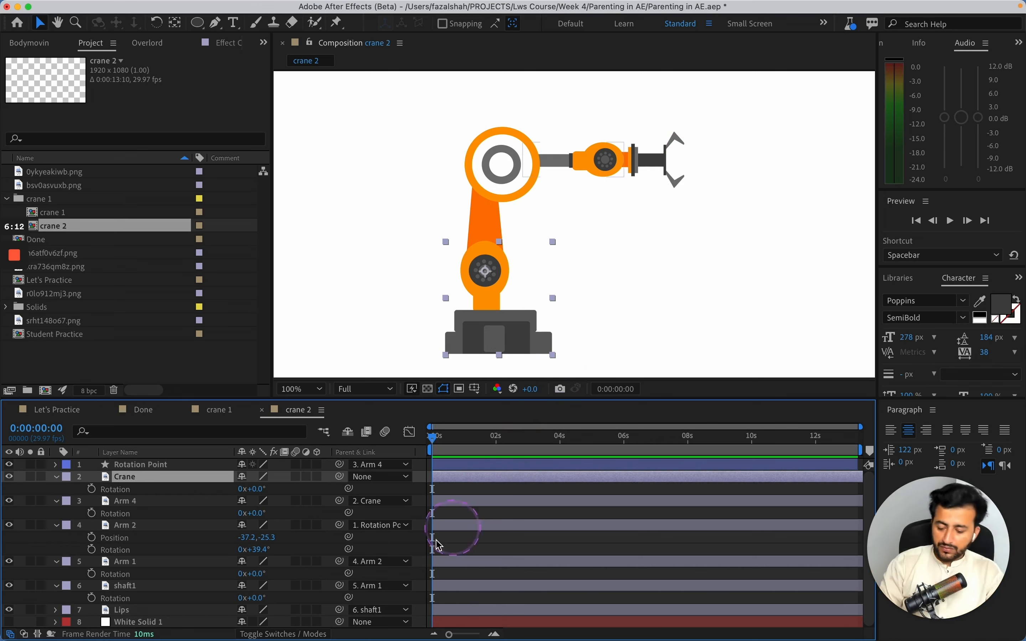
# Step: Add Rotation and Position keyframes at 0:00:00:00 to all layers from Crane through Lips, leaving out Rotation Point
pyautogui.click(144, 591)
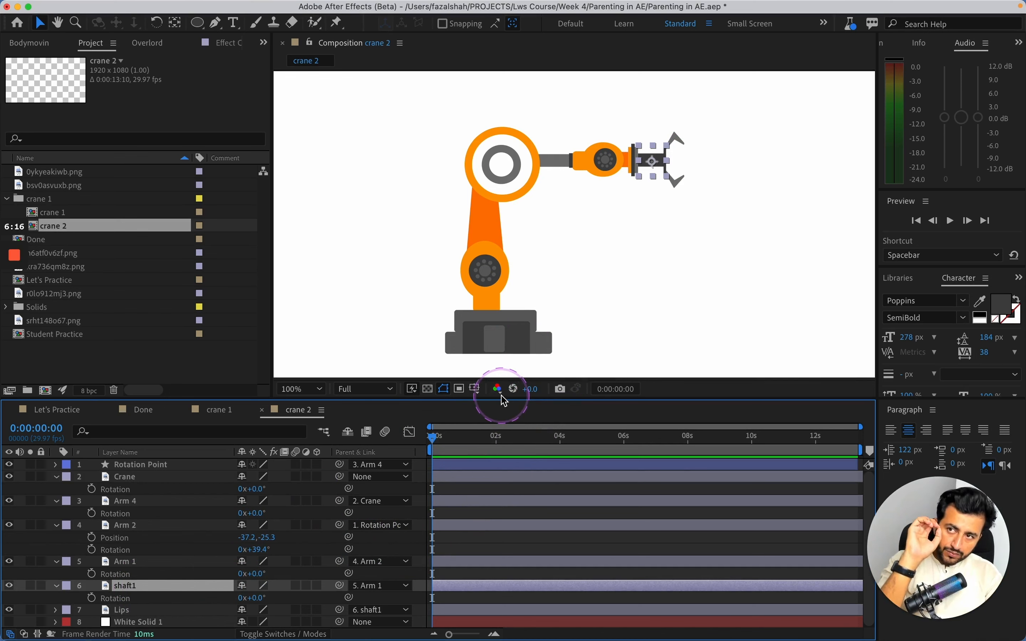
pyautogui.scroll(-1, 504, 556)
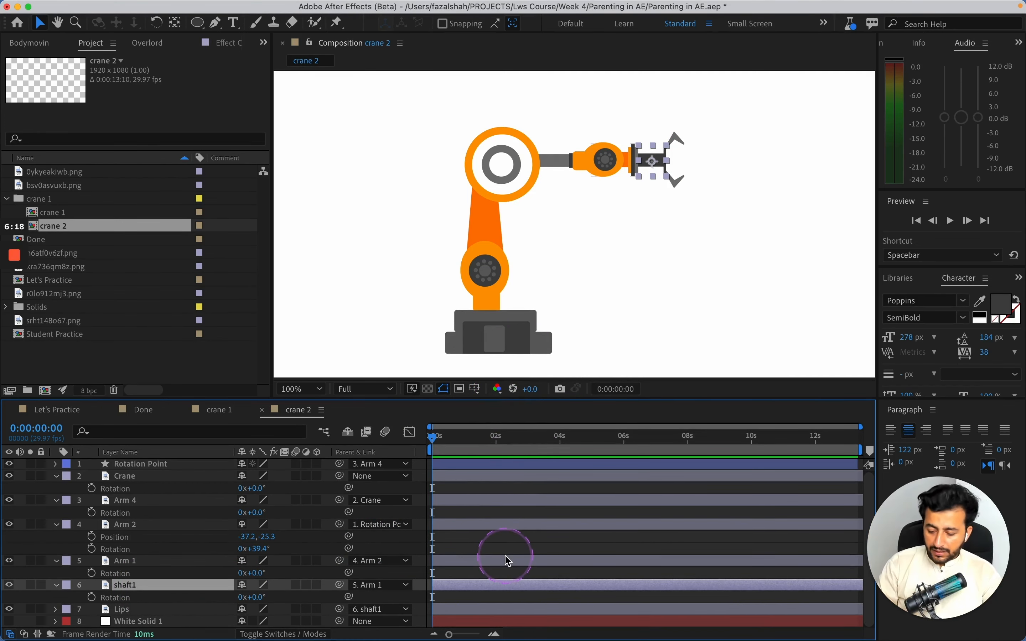
pyautogui.click(466, 610)
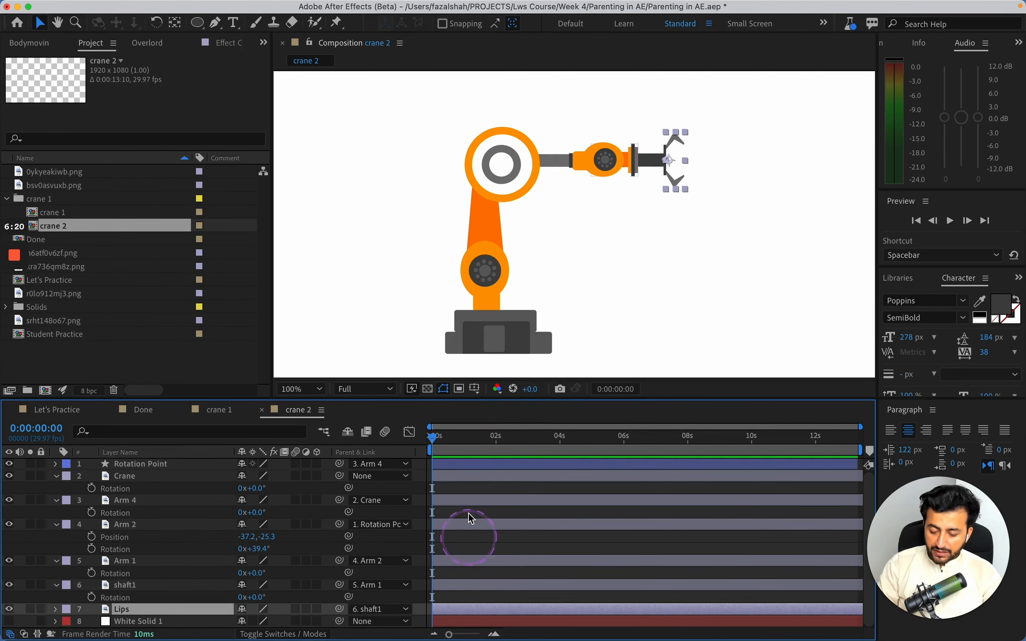
pyautogui.keyDown('shift'); pyautogui.click(461, 481); pyautogui.keyUp('shift')
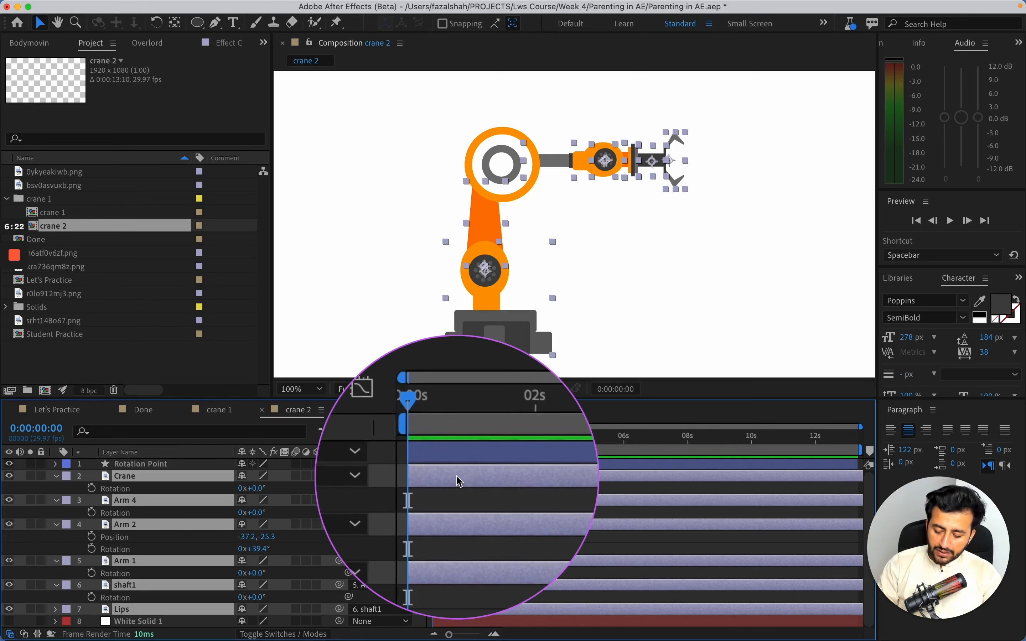
pyautogui.hotkey('alt', 'shift', 'r')
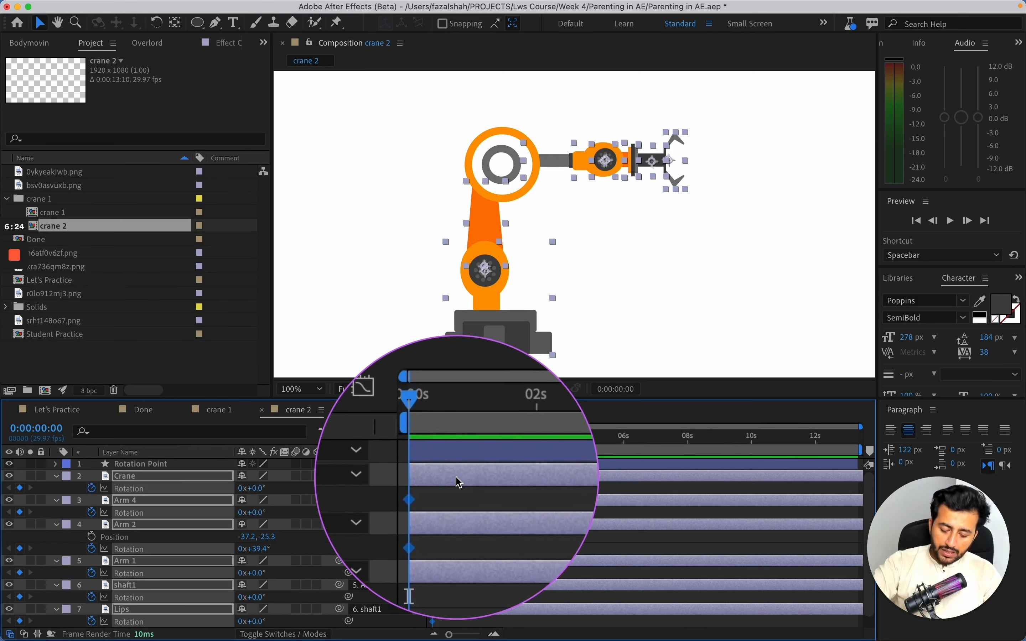
pyautogui.hotkey('alt', 'shift', 'p')
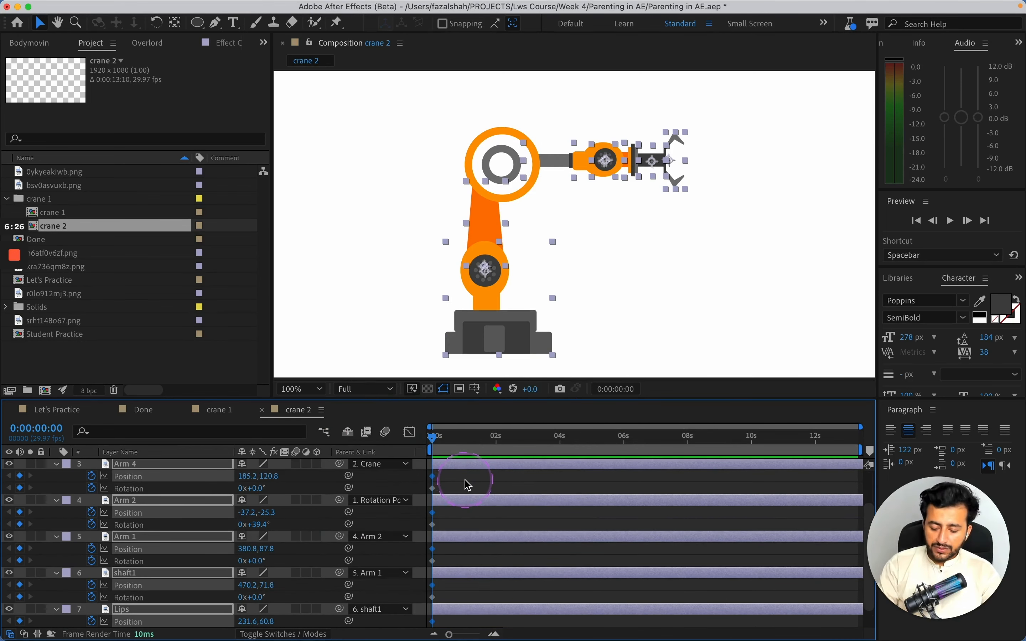
pyautogui.click(464, 483)
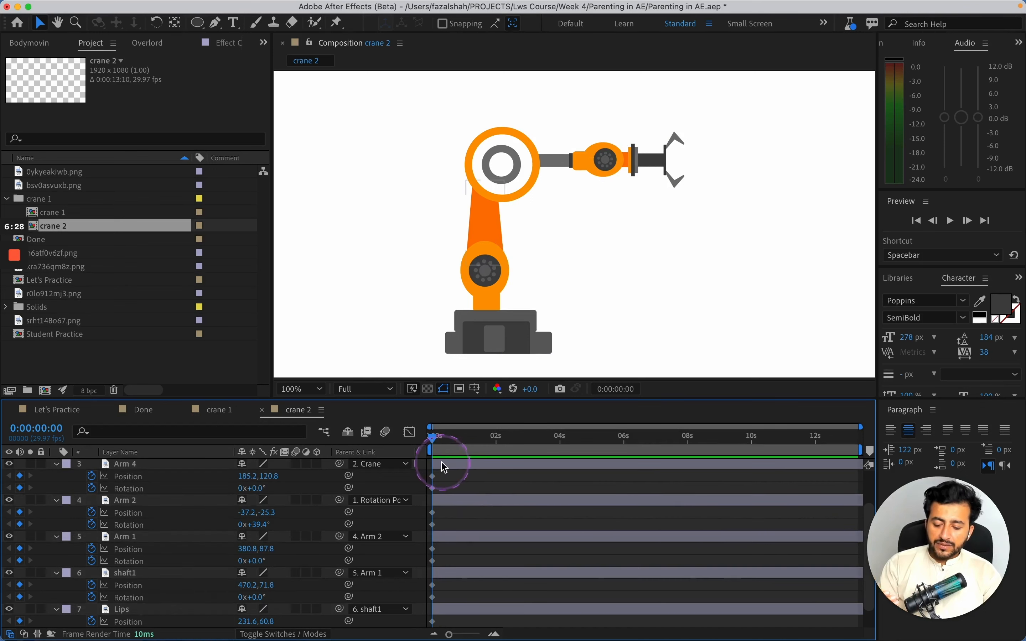
# Step: Set the current time to 0:00:01:01 on an enlarged time scale
pyautogui.moveTo(442, 445); pyautogui.dragTo(463, 449)
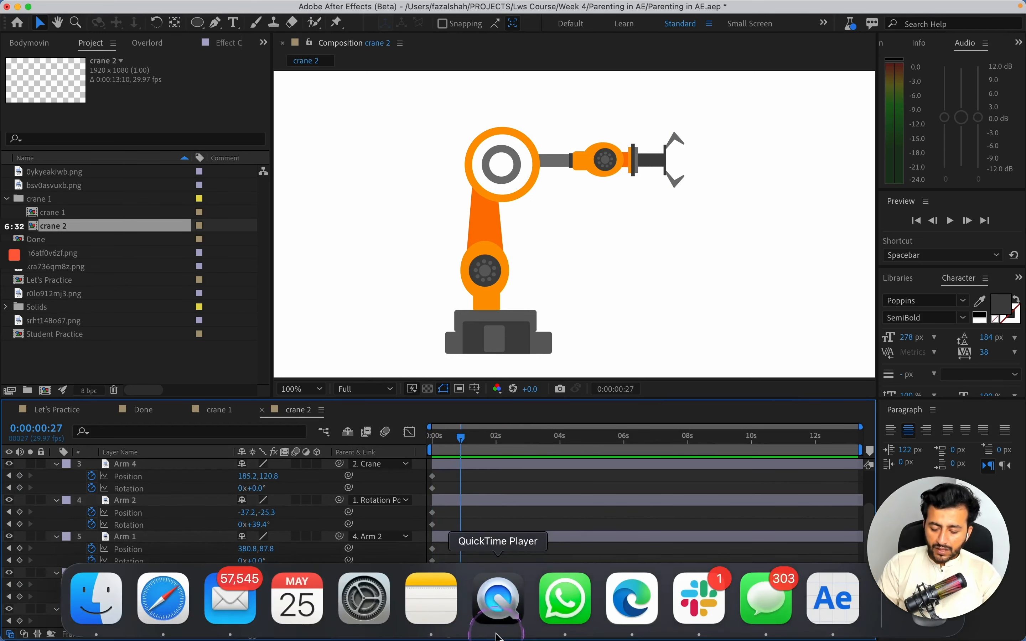
pyautogui.click(495, 634)
pyautogui.click(495, 634)
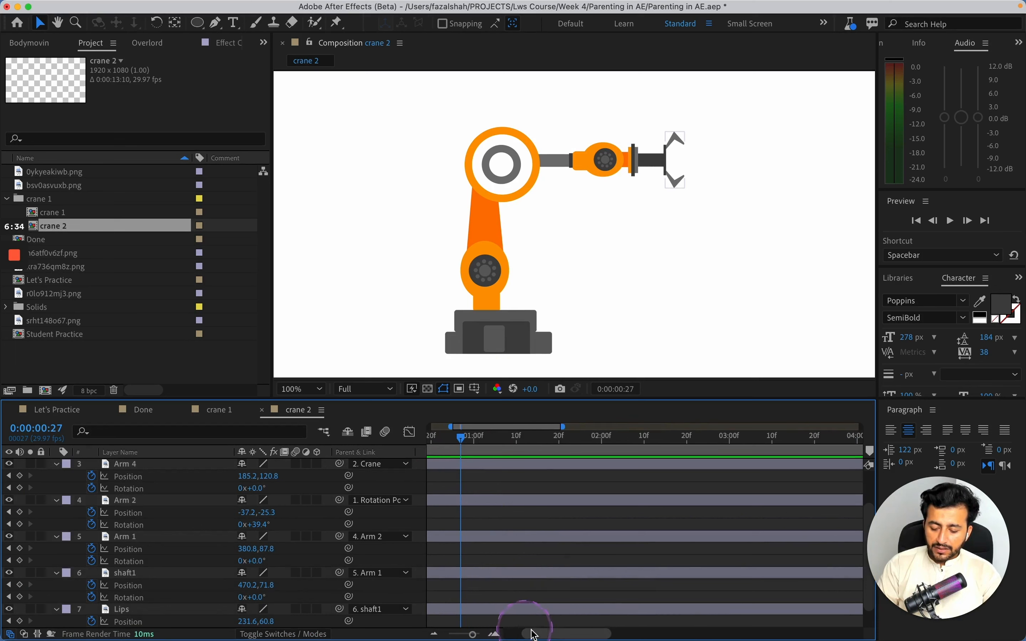
pyautogui.click(495, 633)
pyautogui.moveTo(558, 439); pyautogui.dragTo(564, 438)
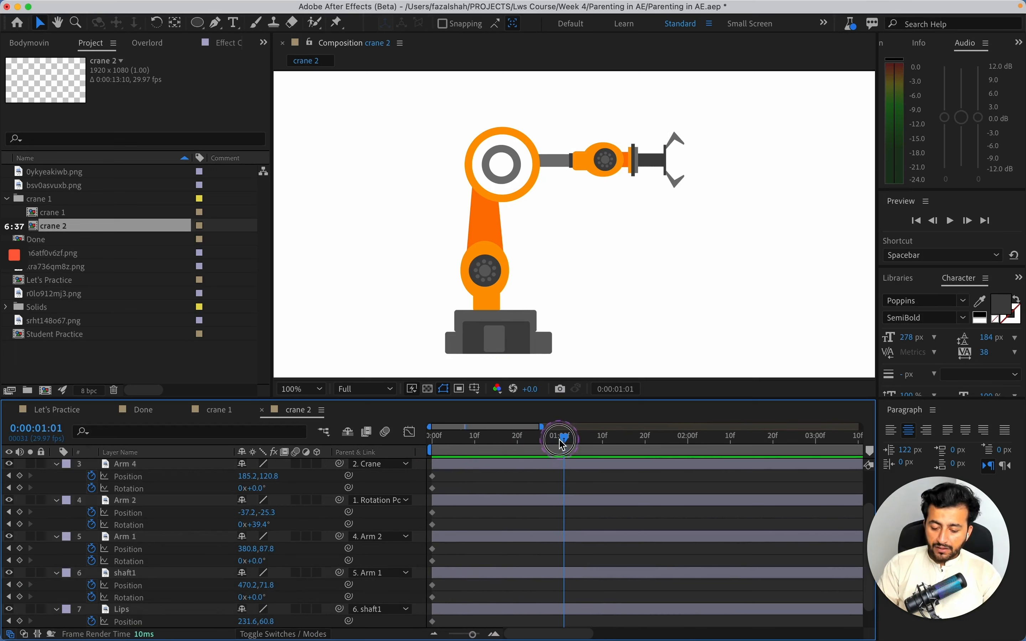
# Step: Test the hierarchy by moving the Rotation Point ring away from the lower arm, and undo the move
pyautogui.click(521, 173)
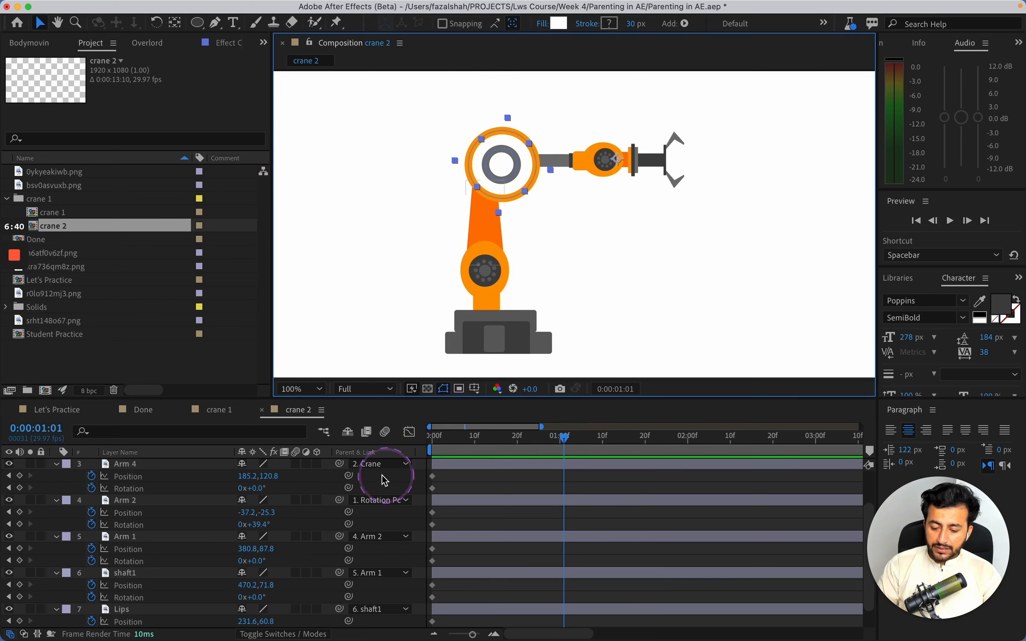
pyautogui.scroll(-2, 292, 531)
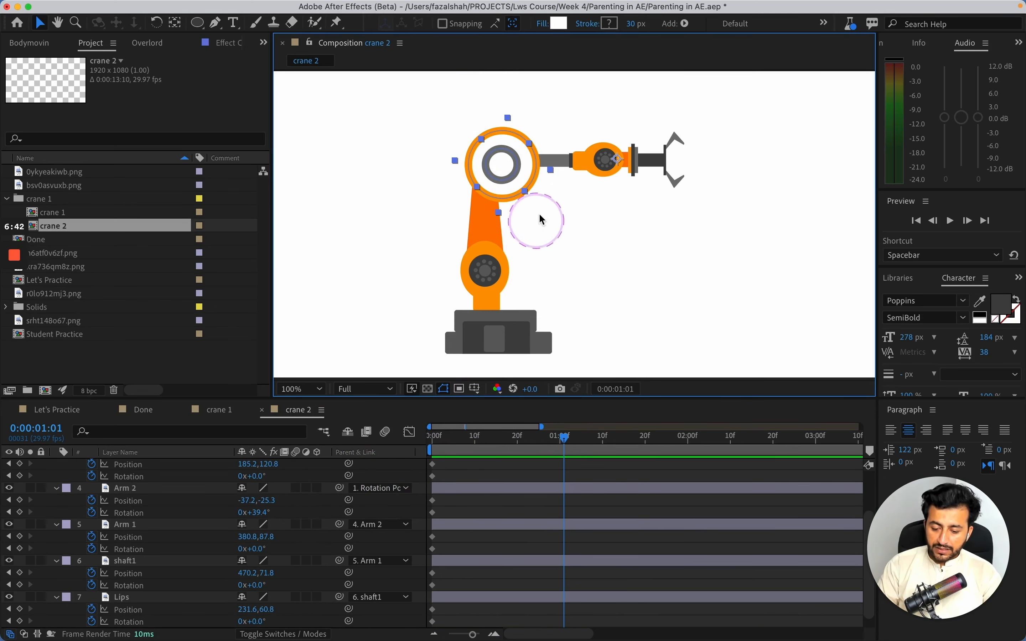
pyautogui.moveTo(525, 190); pyautogui.dragTo(571, 221)
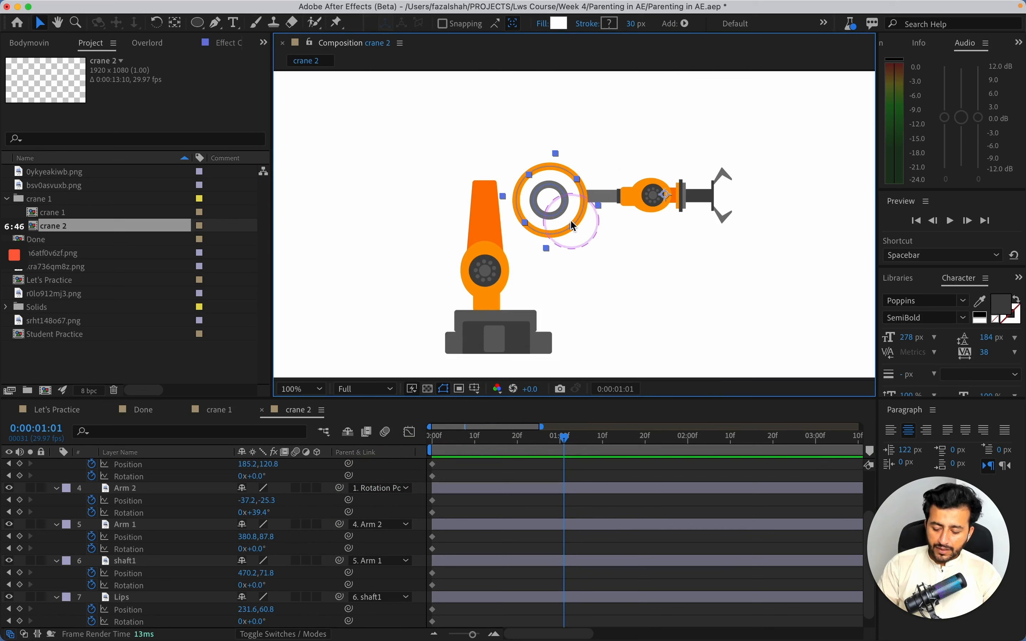
pyautogui.press('super+z')
# Step: Select the Rotation Point layer and reveal its Opacity property
pyautogui.click(497, 287)
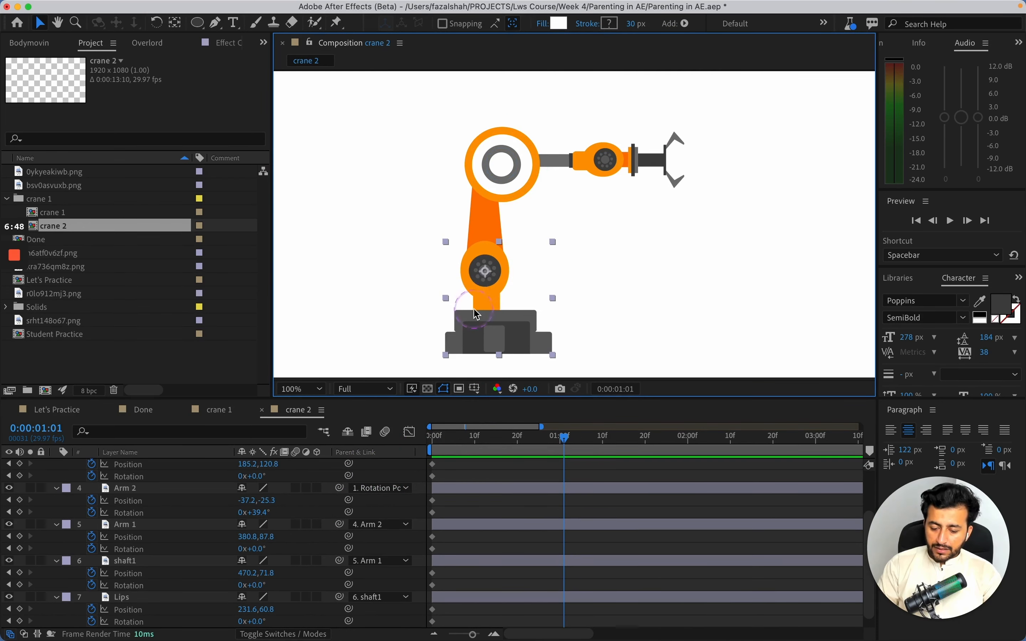
pyautogui.click(502, 182)
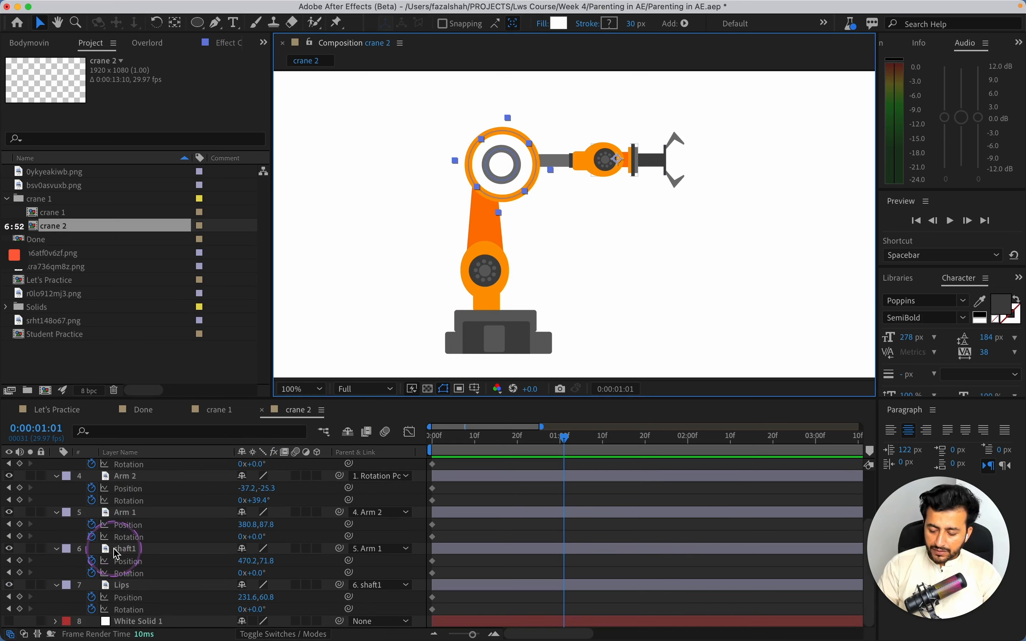
pyautogui.scroll(-1, 123, 551)
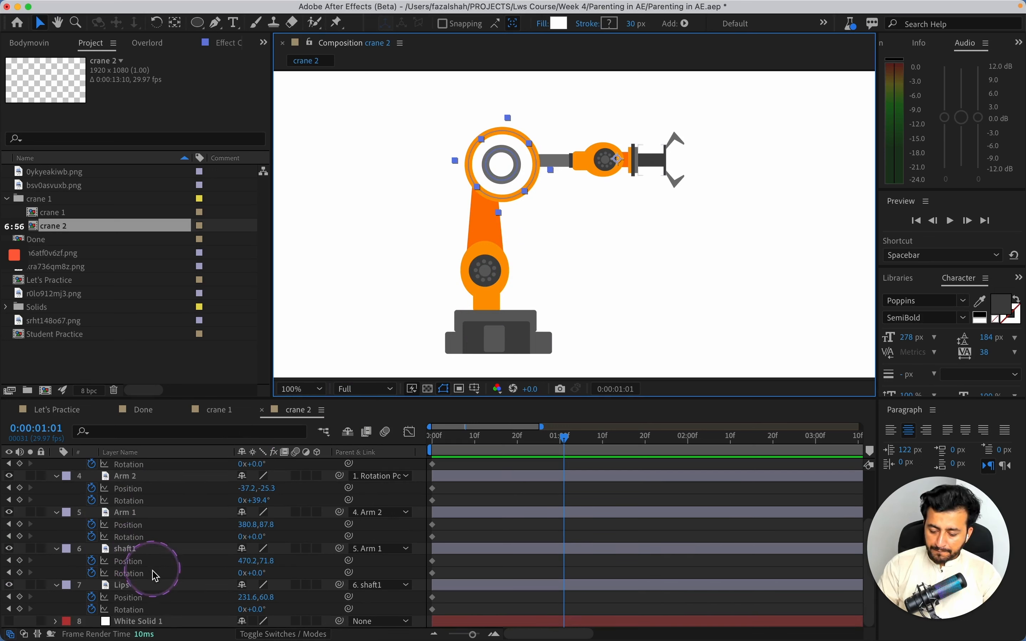
pyautogui.scroll(3, 159, 552)
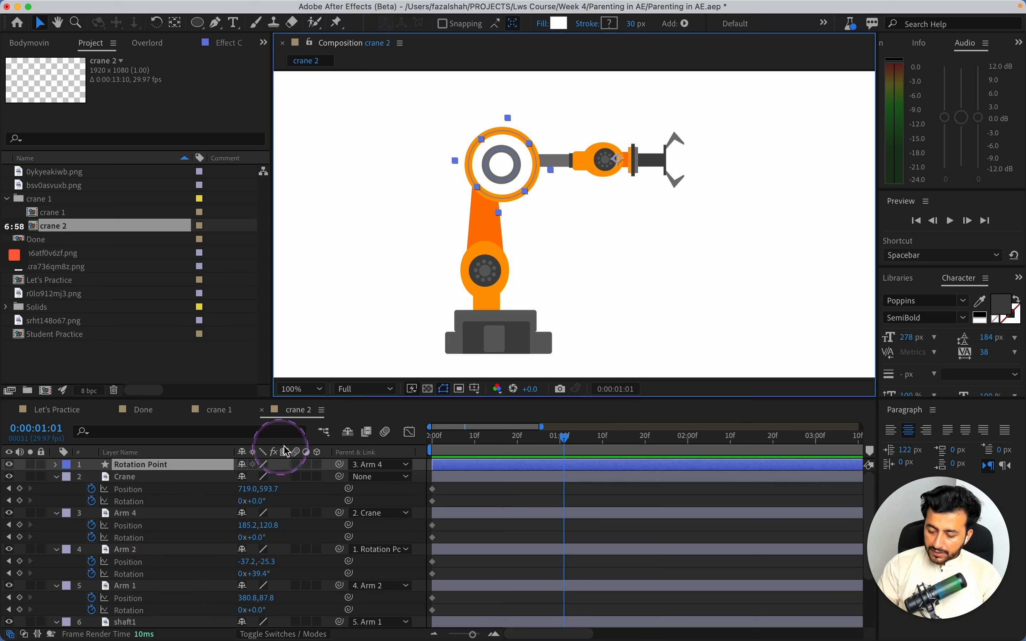
pyautogui.press('t')
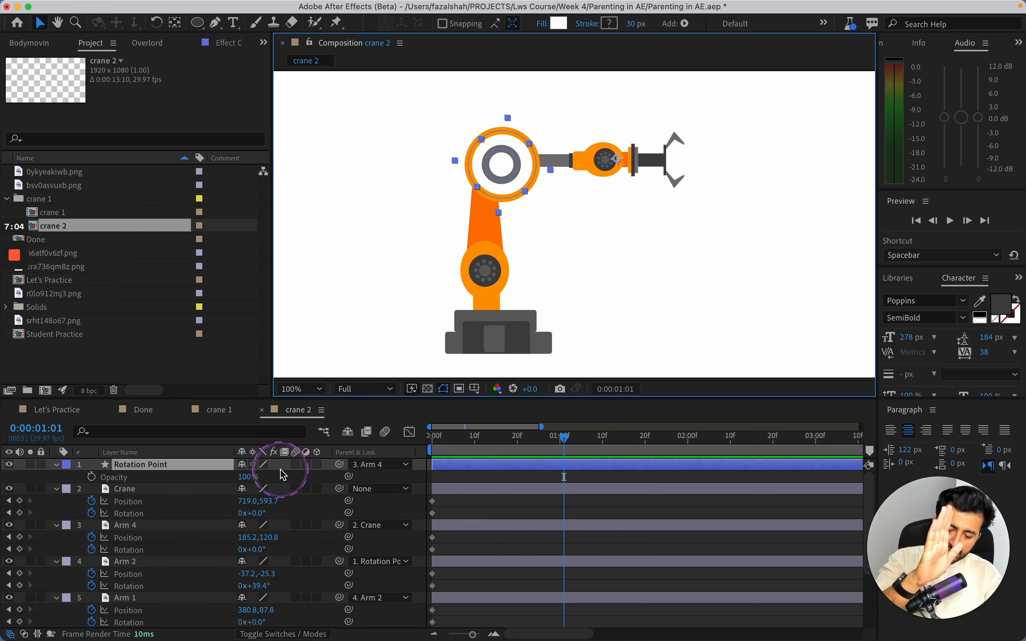
# Step: Try rotating the Lips gripper layer to -33° at 0:00:01:01, and undo the rotation
pyautogui.scroll(-2, 174, 558)
pyautogui.scroll(-1, 174, 558)
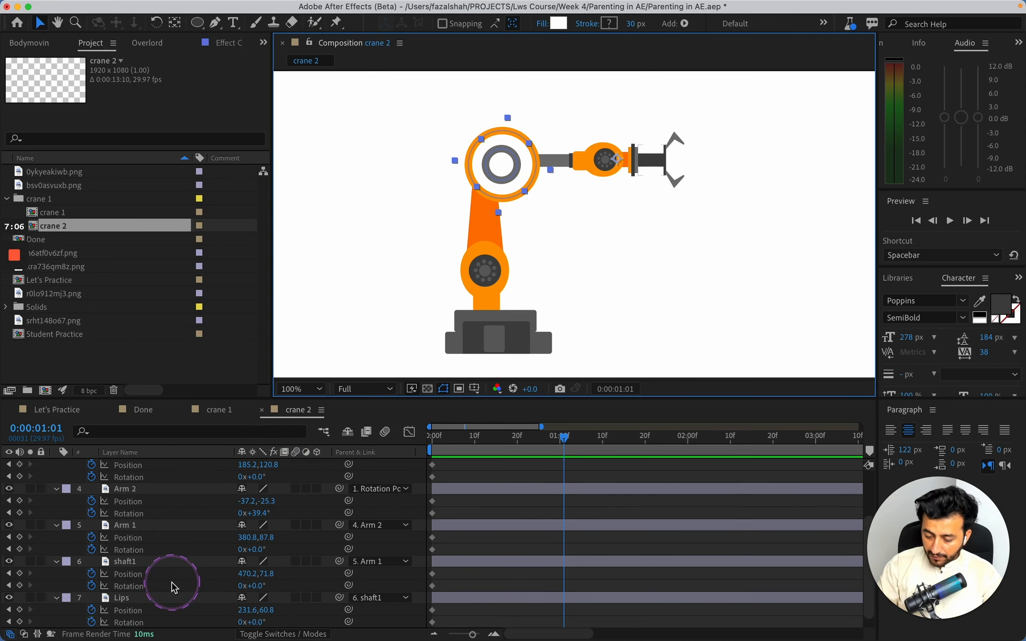
pyautogui.click(196, 562)
pyautogui.click(187, 598)
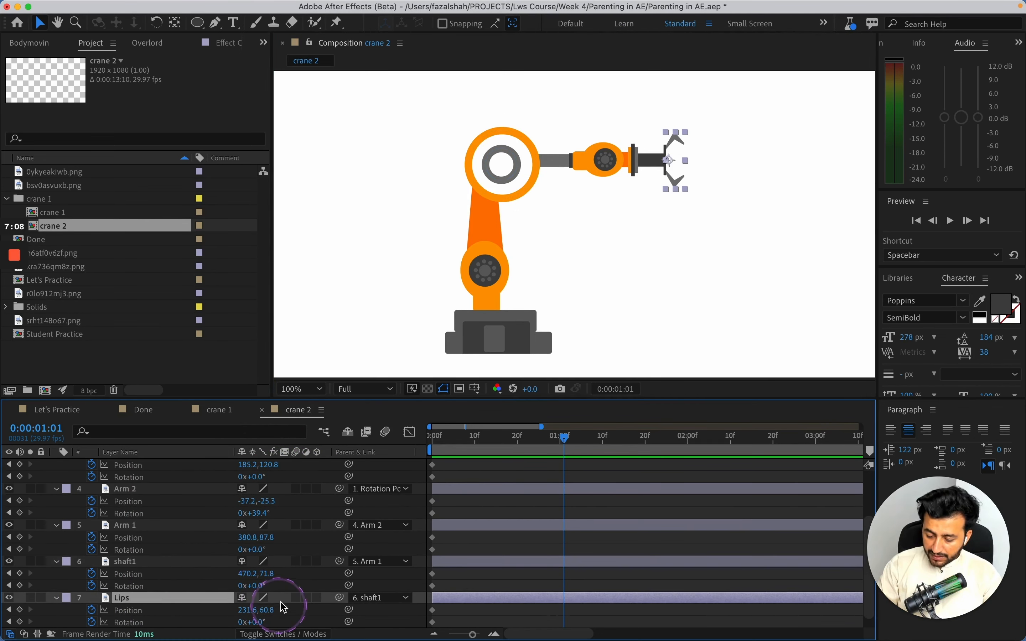
pyautogui.scroll(-1, 284, 596)
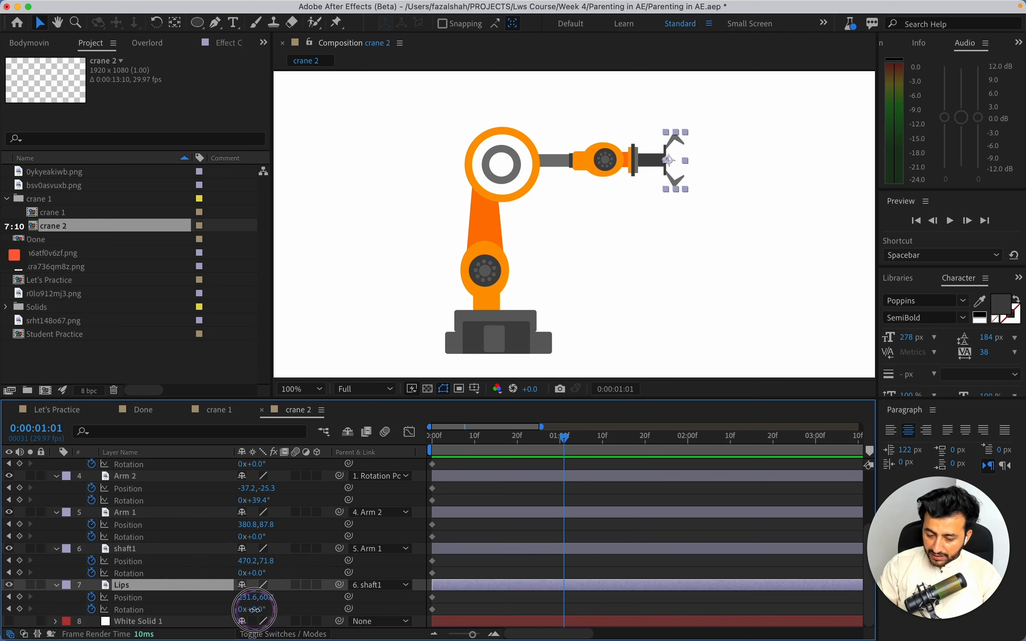
pyautogui.moveTo(255, 609); pyautogui.dragTo(236, 613)
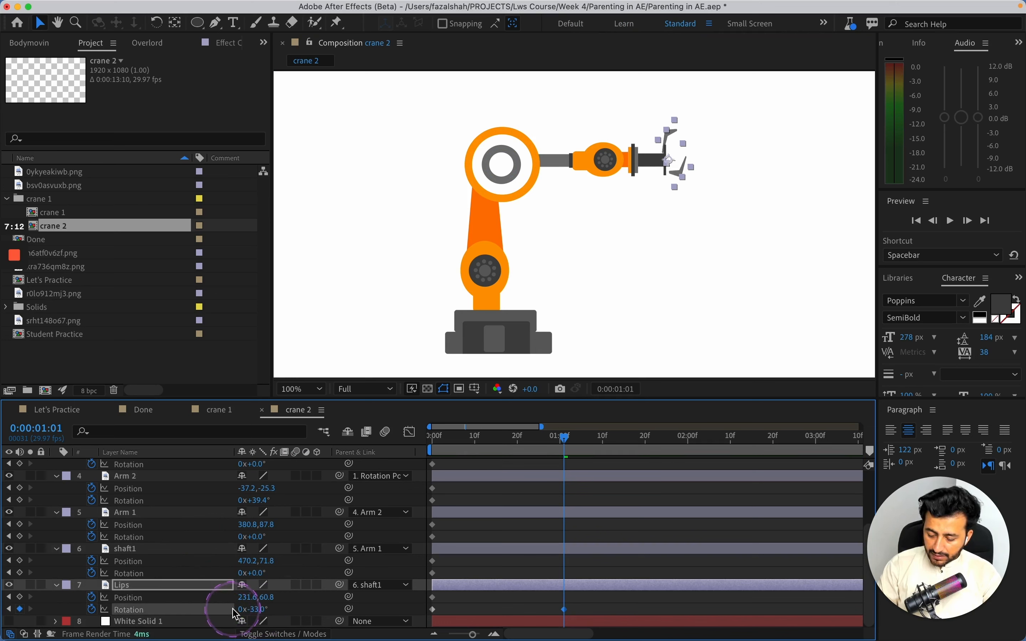
pyautogui.press('super+z')
pyautogui.click(200, 588)
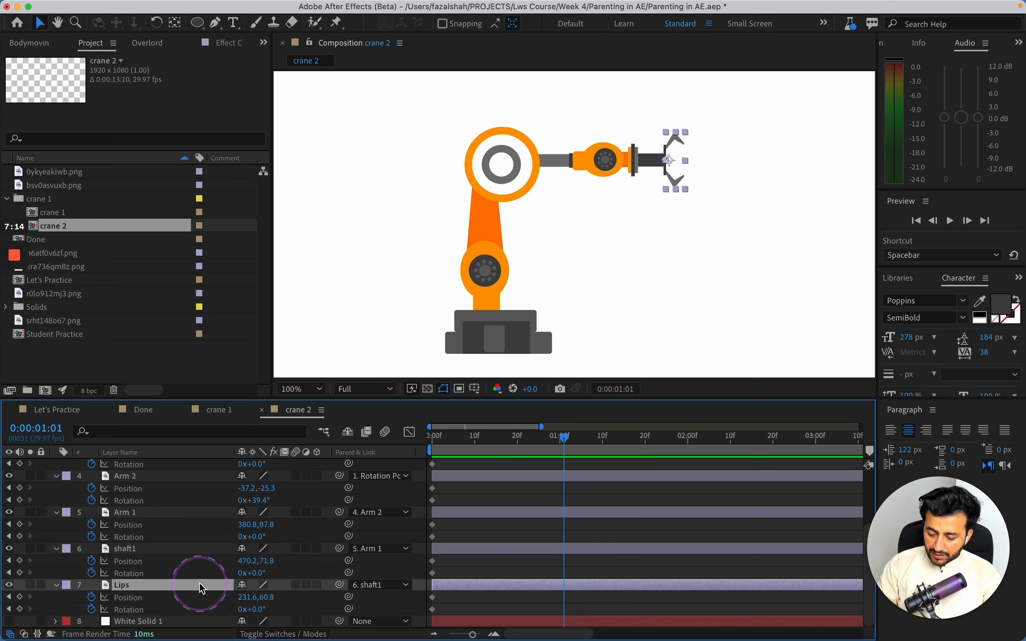
# Step: Try to move the Lips gripper's anchor point to its joint with the shaft
pyautogui.click(210, 552)
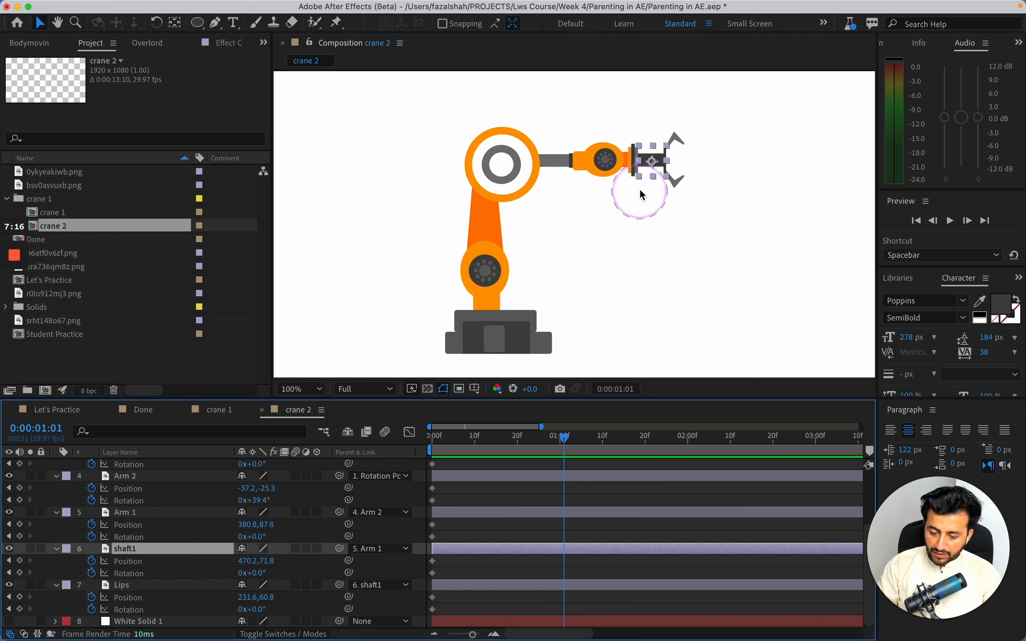
pyautogui.press('z')
pyautogui.moveTo(468, 132); pyautogui.dragTo(680, 258)
pyautogui.press('v')
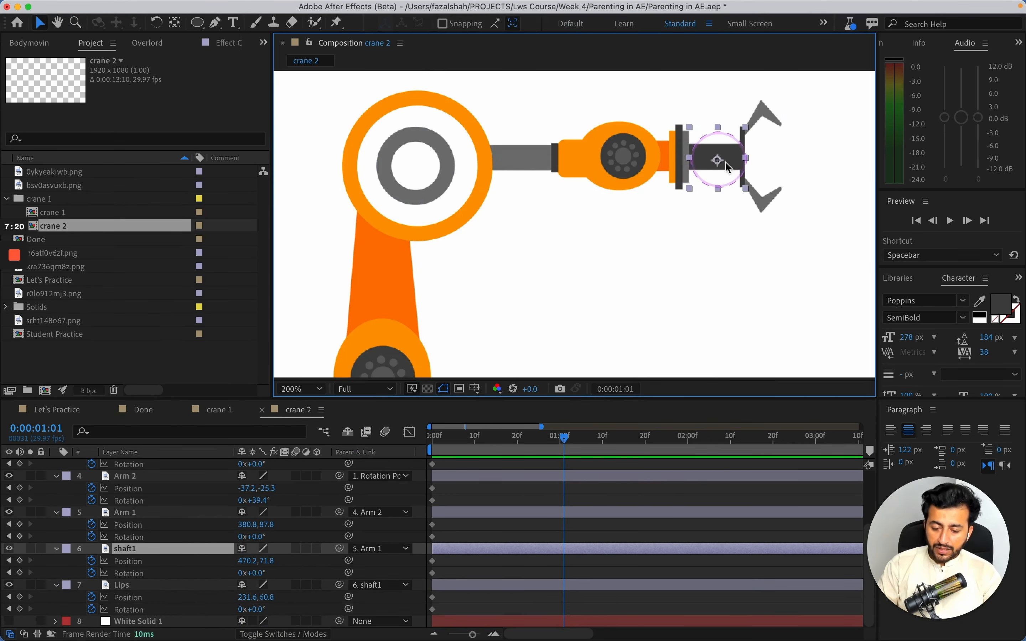
pyautogui.click(744, 167)
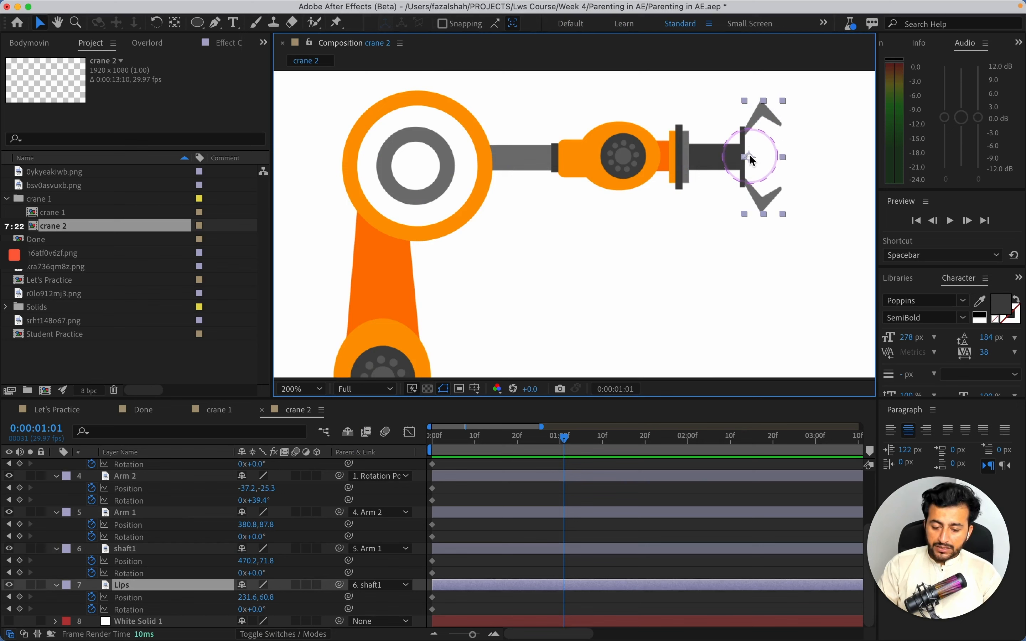
pyautogui.press('y')
pyautogui.moveTo(751, 160); pyautogui.dragTo(747, 161)
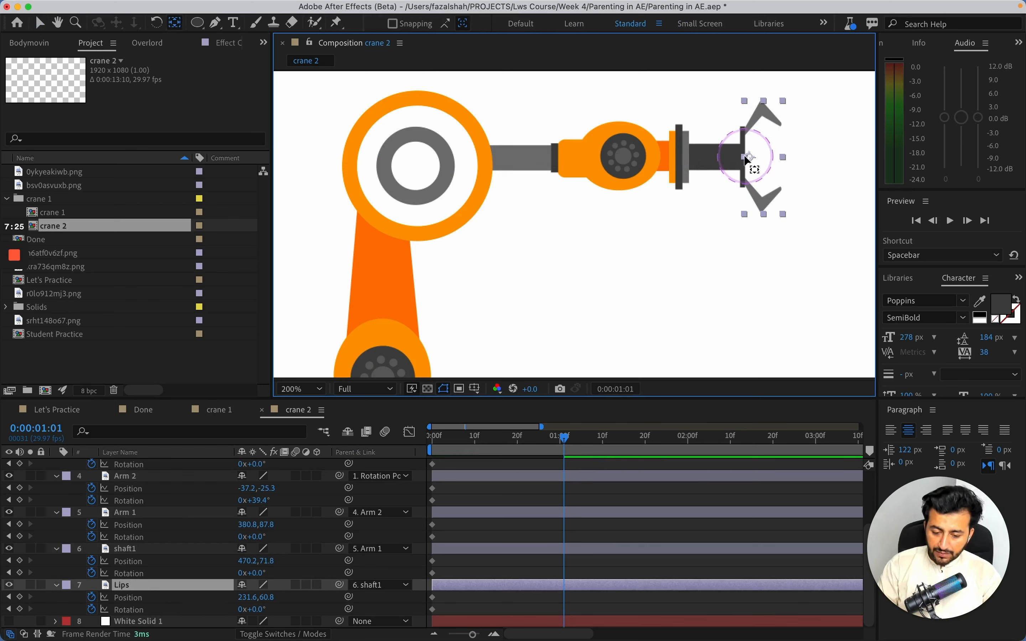
# Step: Remove all Position and Rotation keyframes from the crane layers at 0:00:00:00
pyautogui.press('Home')
pyautogui.press('super+a')
pyautogui.click(680, 447)
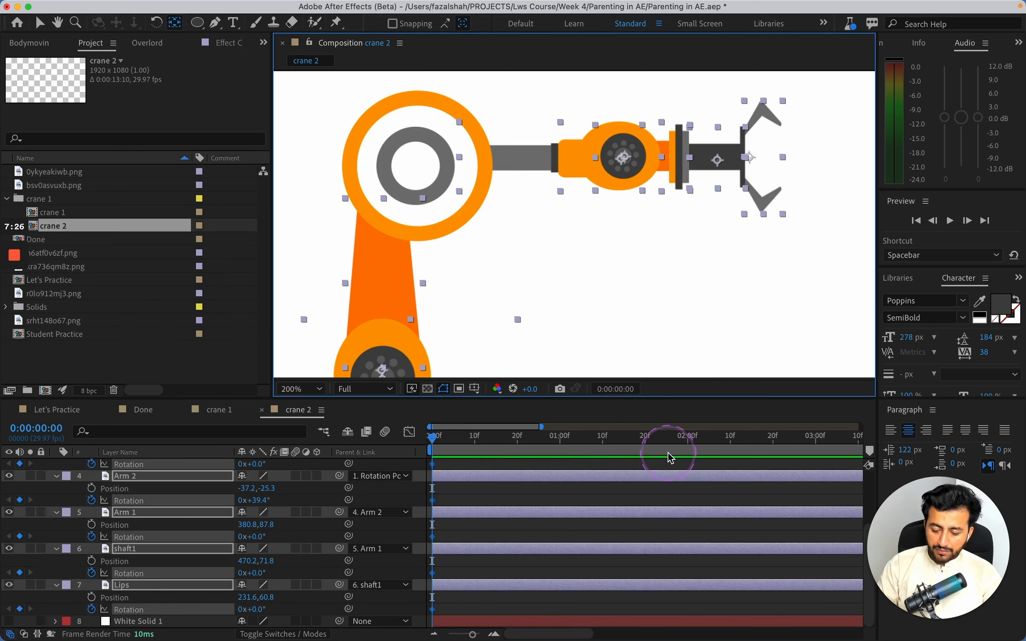
pyautogui.press('Delete')
pyautogui.click(591, 495)
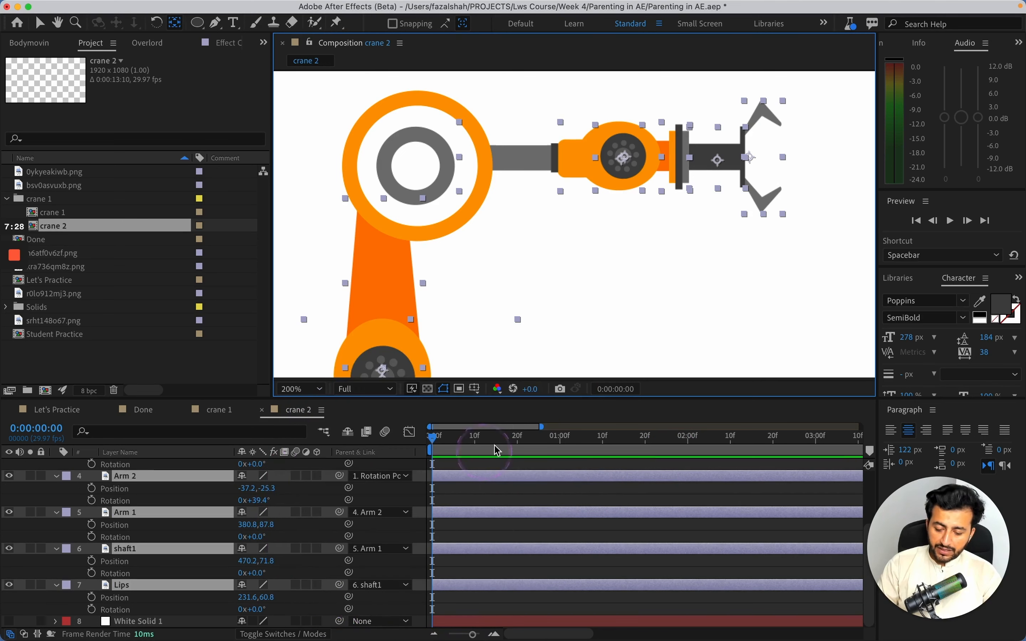
pyautogui.click(480, 580)
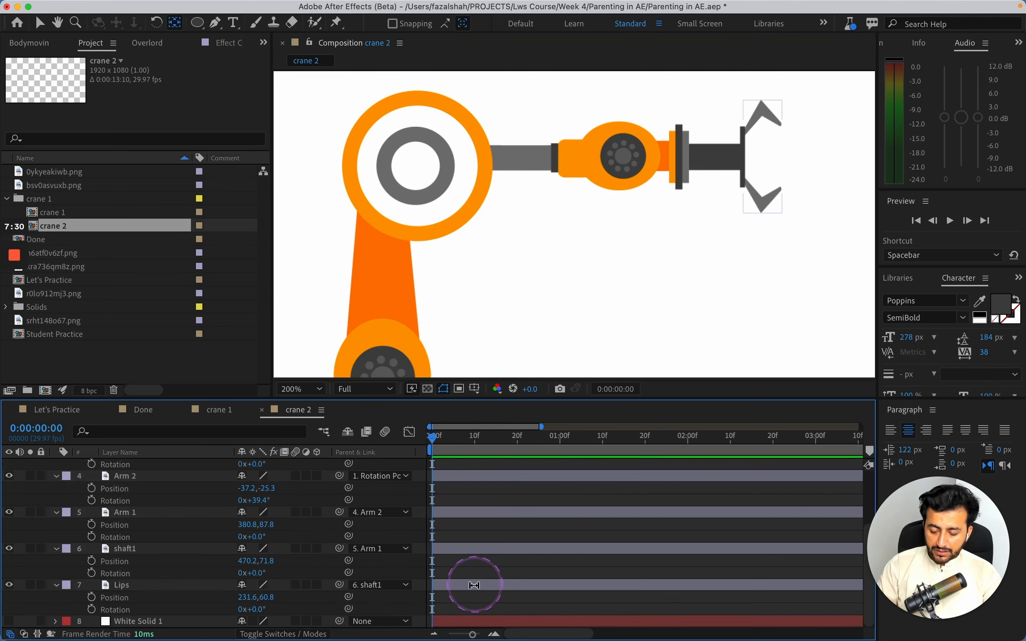
# Step: Move the Lips anchor point to its joint with the shaft, and the shaft1 anchor point to its wrist end
pyautogui.click(752, 158)
pyautogui.moveTo(751, 161); pyautogui.dragTo(687, 160)
pyautogui.click(692, 165)
# Step: Move the Arm 1 layer's anchor point to the end of Arm 1 nearest the rotation ring
pyautogui.press('z')
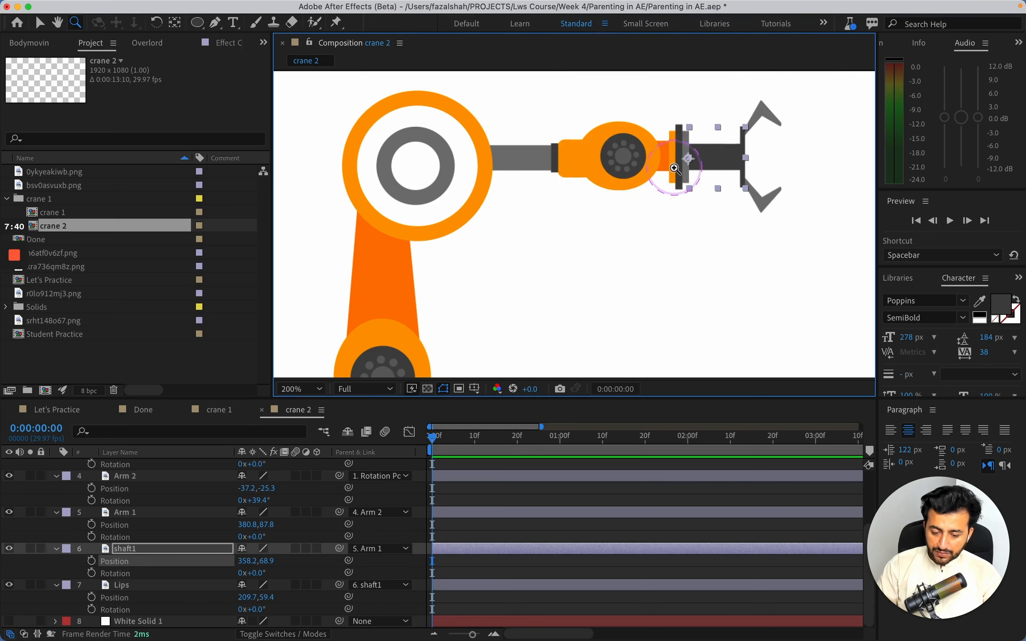
pyautogui.press('v')
pyautogui.click(645, 163)
pyautogui.click(678, 165)
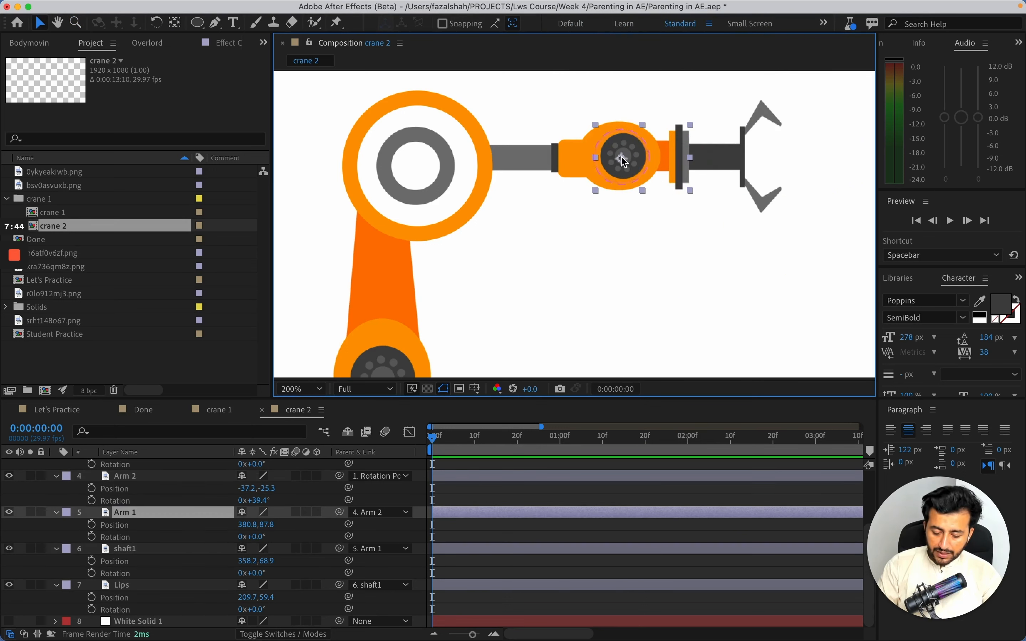
pyautogui.press('y')
pyautogui.moveTo(620, 155); pyautogui.dragTo(596, 156)
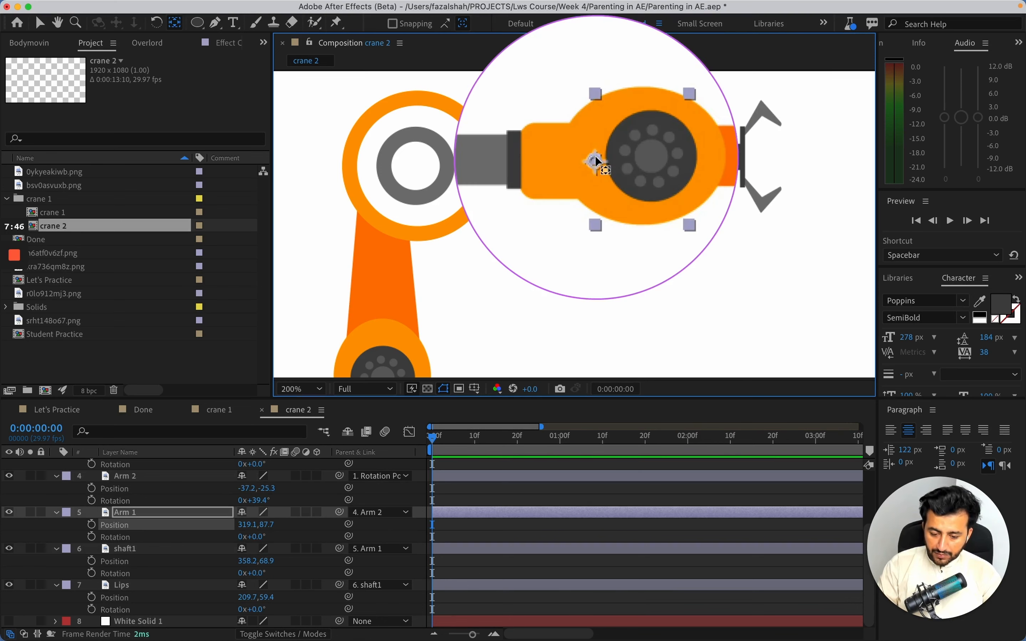
# Step: Move Arm 2's anchor point to its end inside the ring, and the Rotation Point layer's anchor point to the ring's centre
pyautogui.click(545, 167)
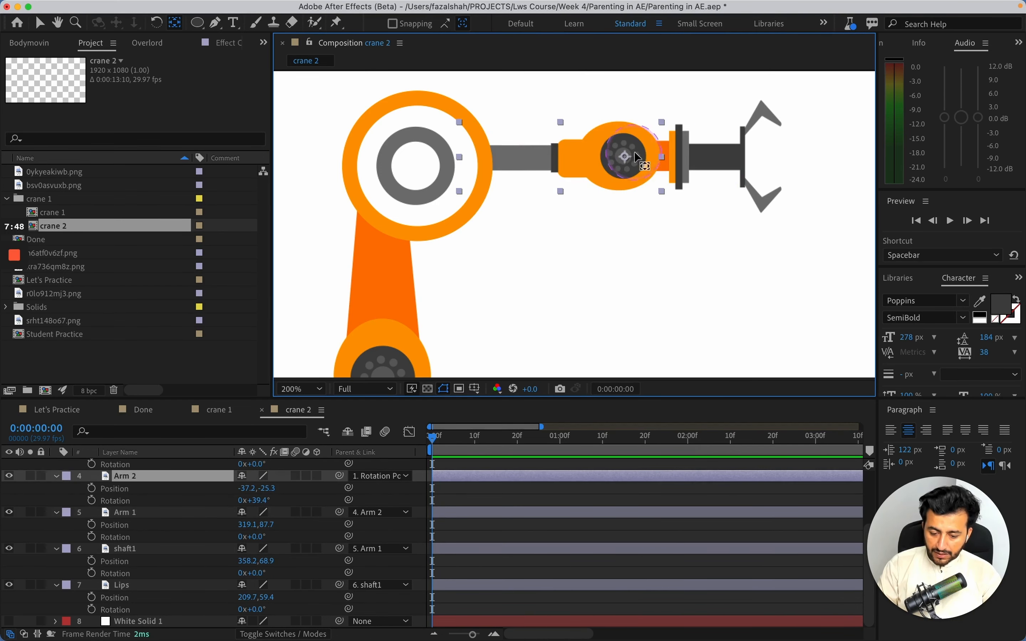
pyautogui.moveTo(632, 159); pyautogui.dragTo(460, 156)
pyautogui.click(407, 153)
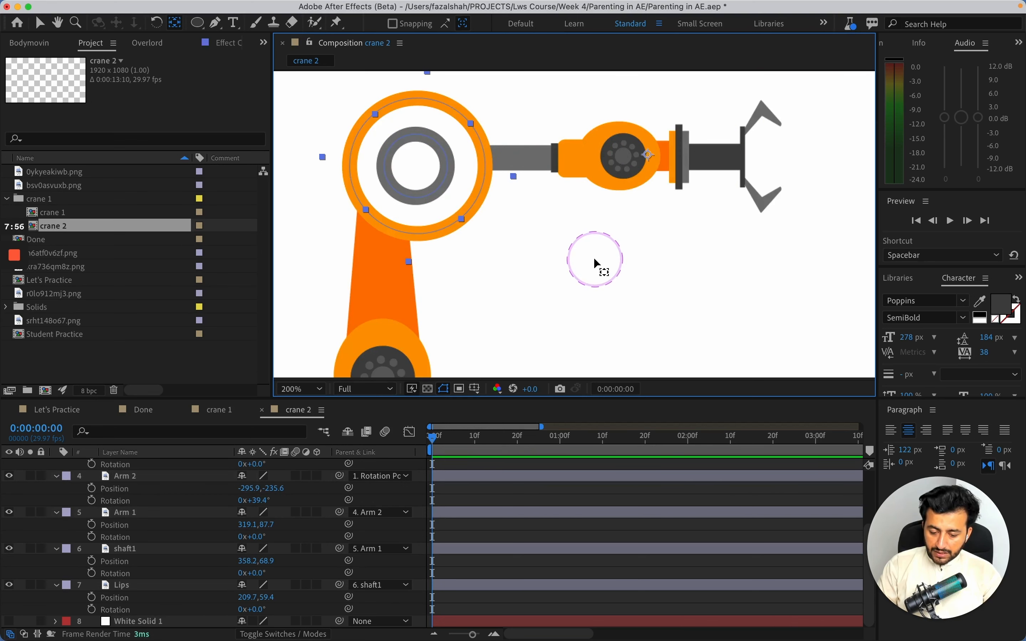
pyautogui.scroll(-2, 593, 257)
pyautogui.scroll(1, 593, 258)
pyautogui.scroll(-1, 593, 257)
pyautogui.scroll(1, 593, 258)
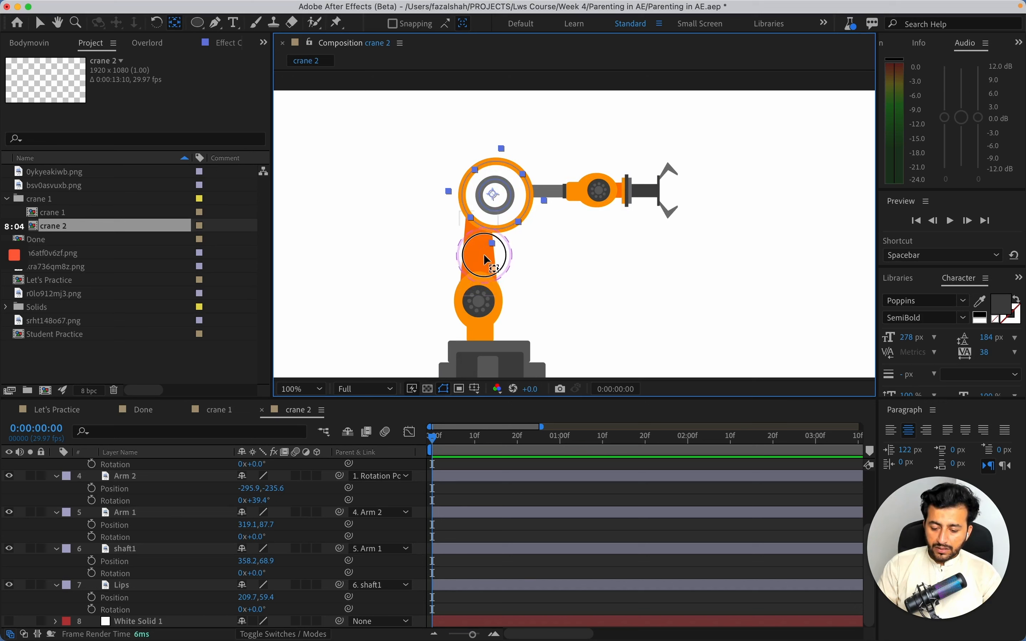
# Step: Check the anchor points of the Arm 4, Crane and Rotation Point layers
pyautogui.click(483, 254)
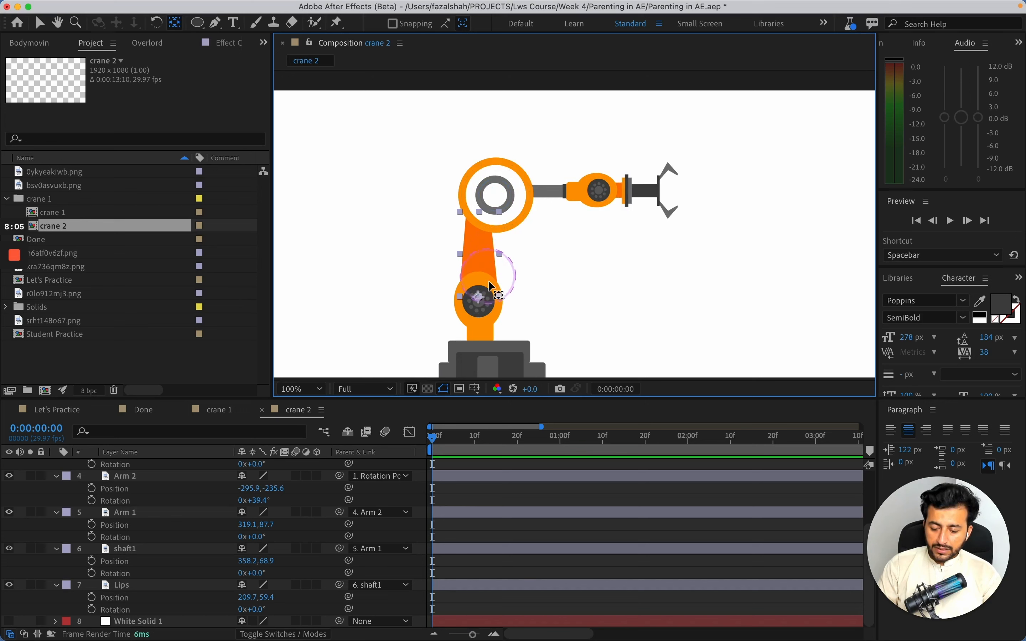
pyautogui.click(479, 297)
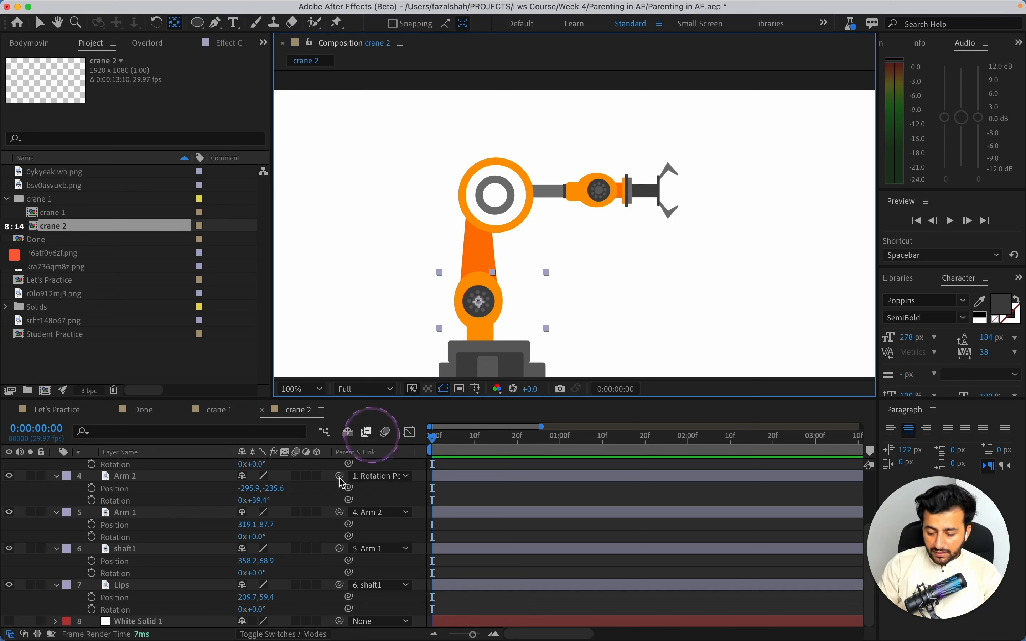
pyautogui.scroll(4, 283, 547)
pyautogui.click(161, 502)
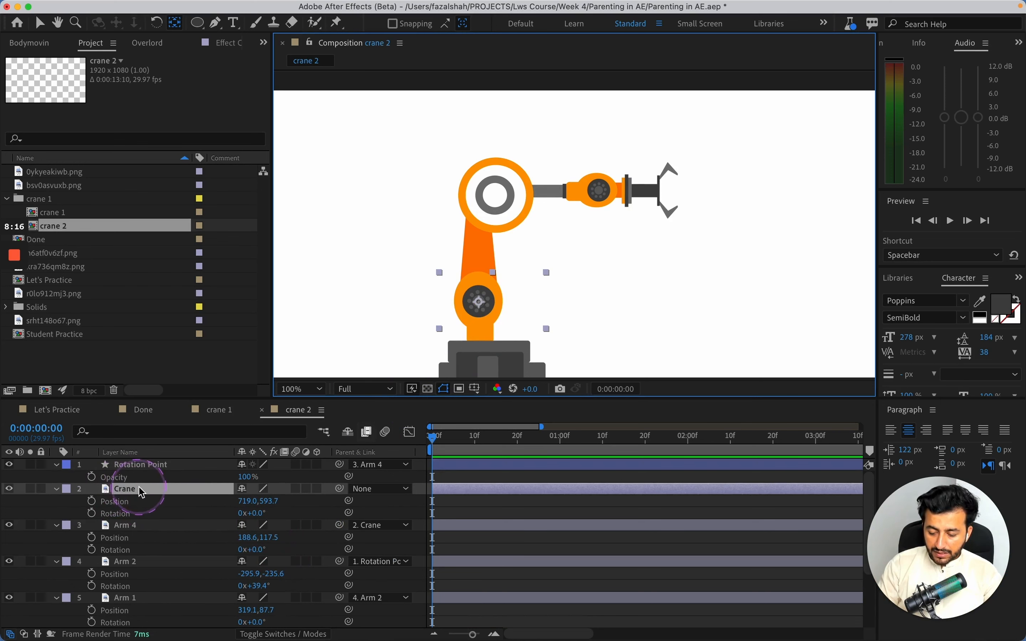
pyautogui.click(150, 465)
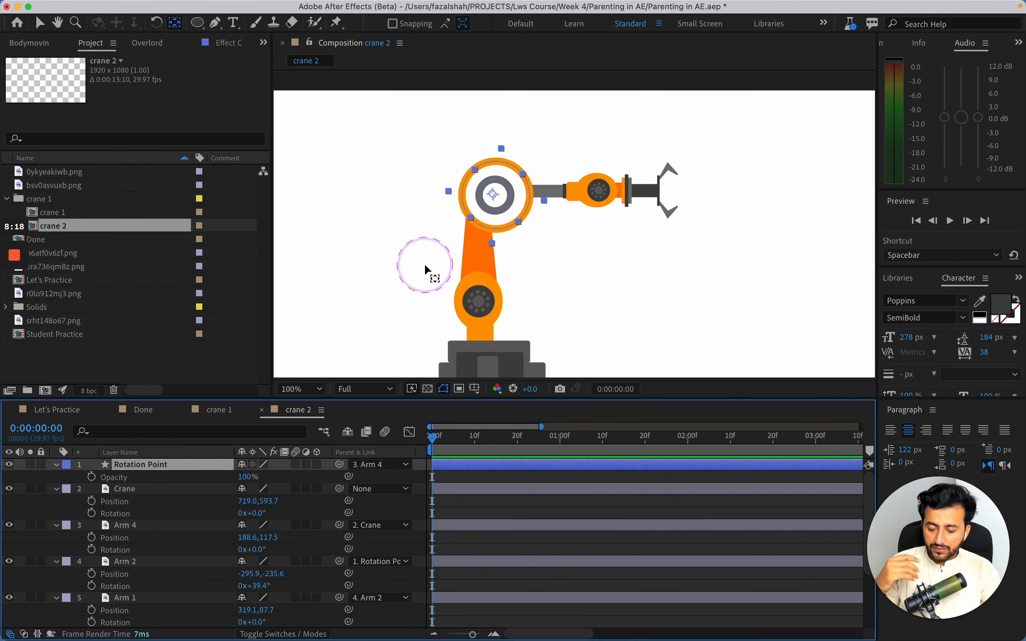
pyautogui.scroll(4, 424, 264)
pyautogui.scroll(-6, 424, 264)
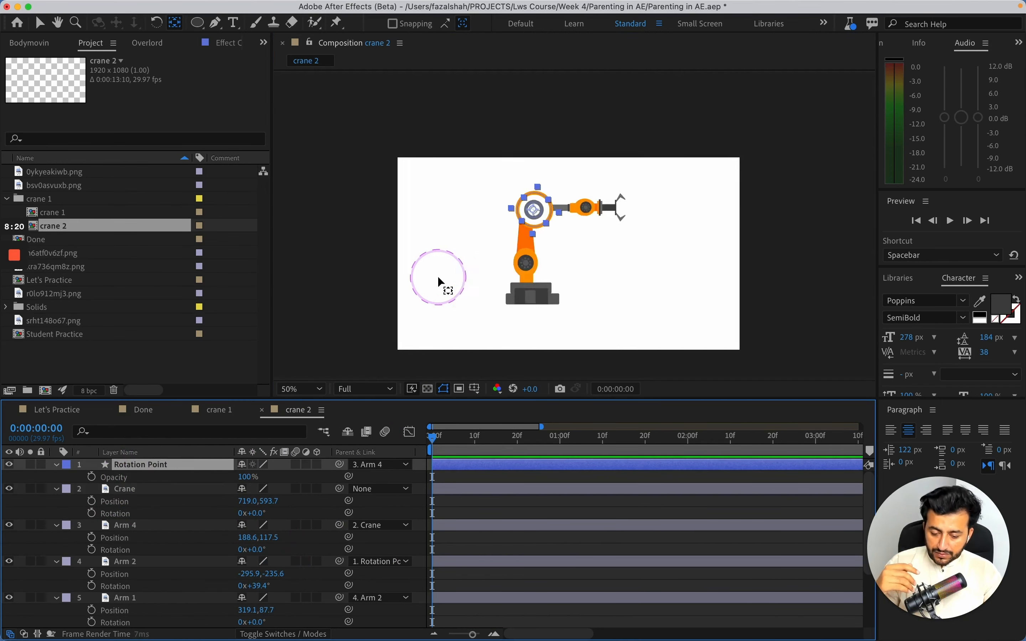
pyautogui.scroll(2, 436, 276)
pyautogui.scroll(-1, 437, 276)
pyautogui.scroll(-6, 239, 522)
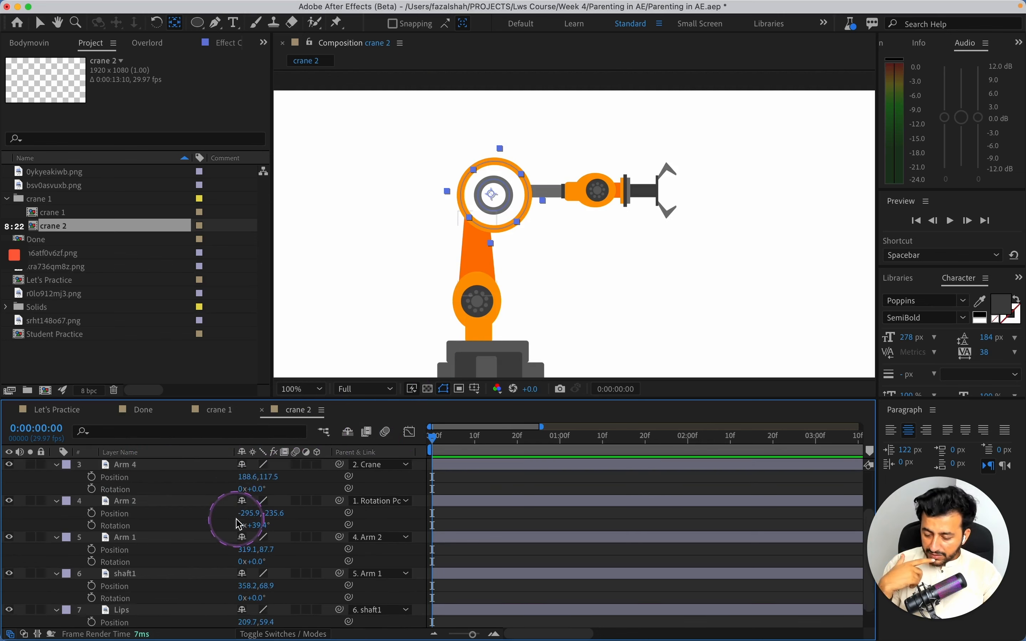
# Step: Try rotating the Lips gripper layer to 70°, and undo the rotation
pyautogui.click(185, 598)
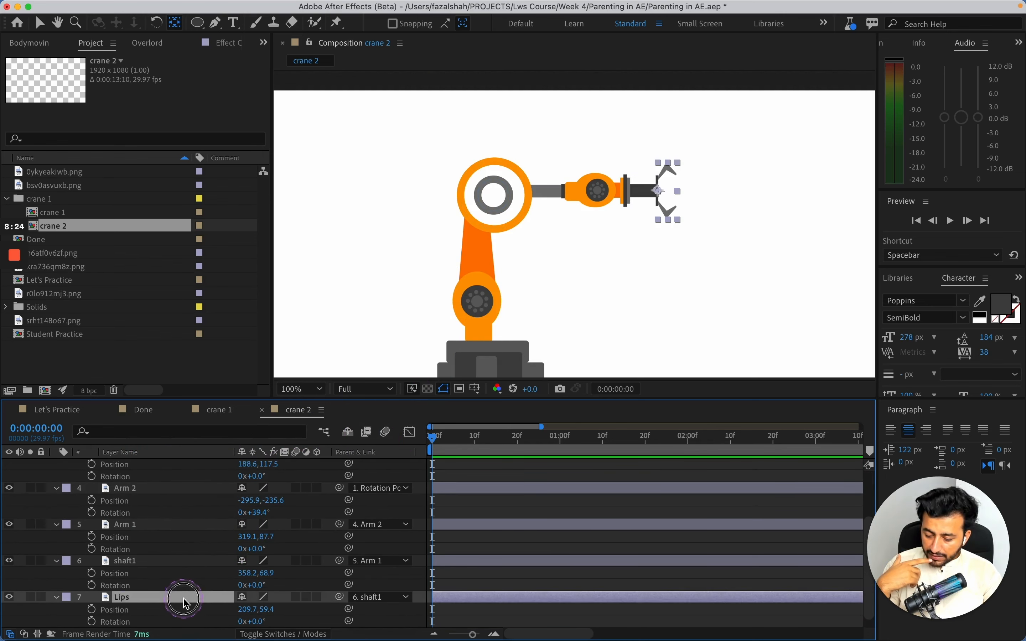
pyautogui.moveTo(261, 622); pyautogui.dragTo(299, 612)
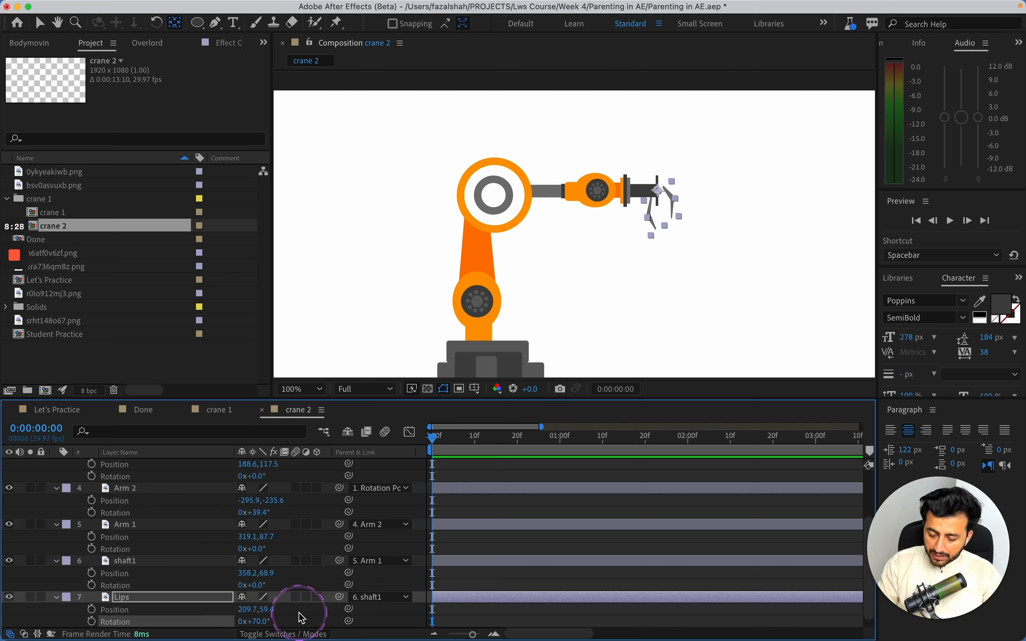
pyautogui.press('super+z')
# Step: Test the shaft1 layer's pivot by rotating it to -8° and inspect the joint up close
pyautogui.click(206, 560)
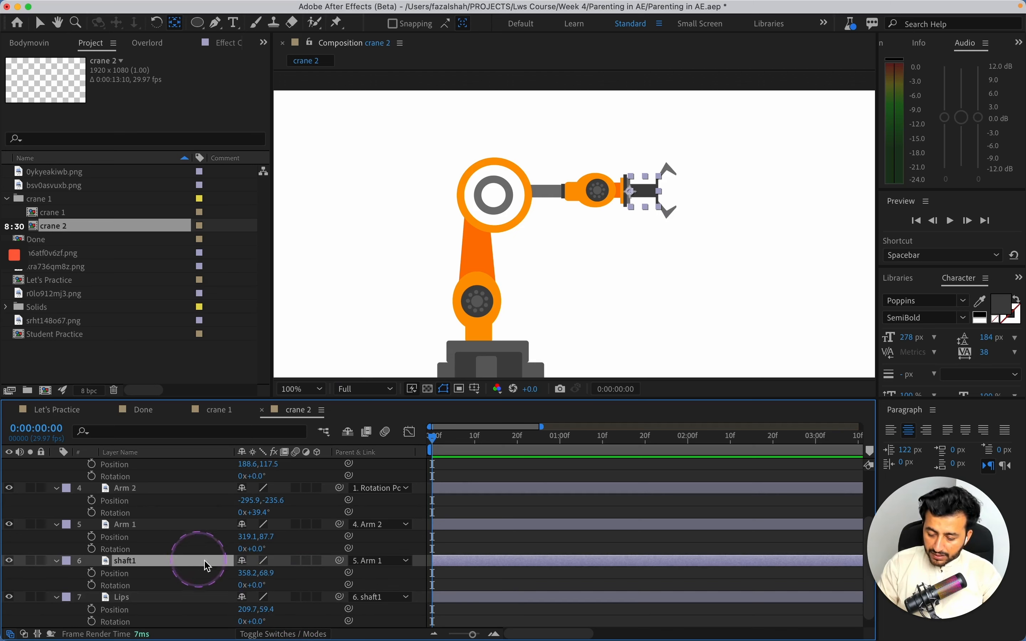
pyautogui.moveTo(261, 587); pyautogui.dragTo(242, 569)
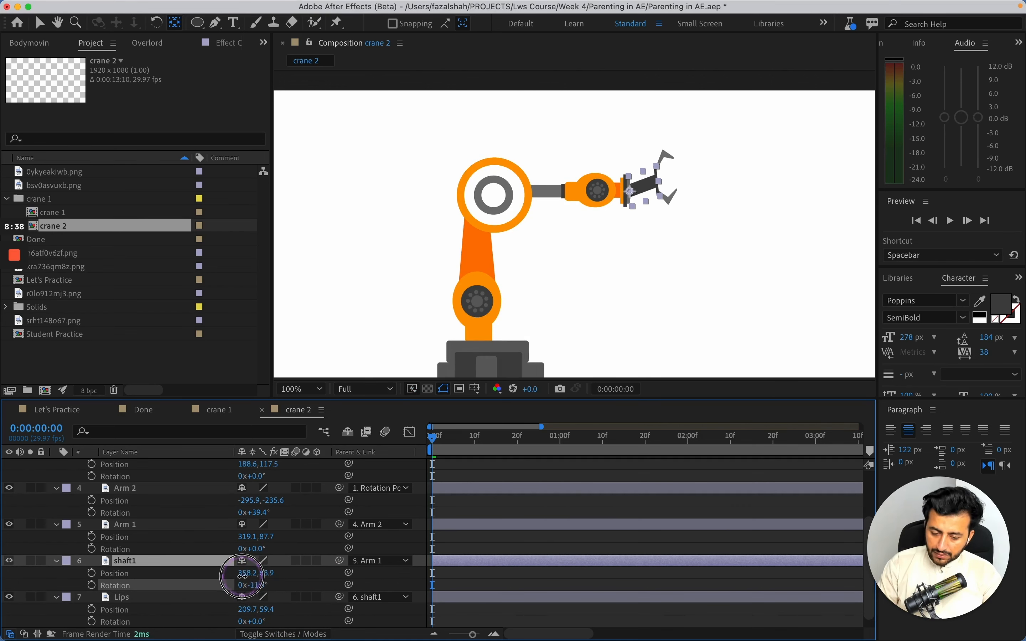
pyautogui.press('z')
pyautogui.click(698, 211)
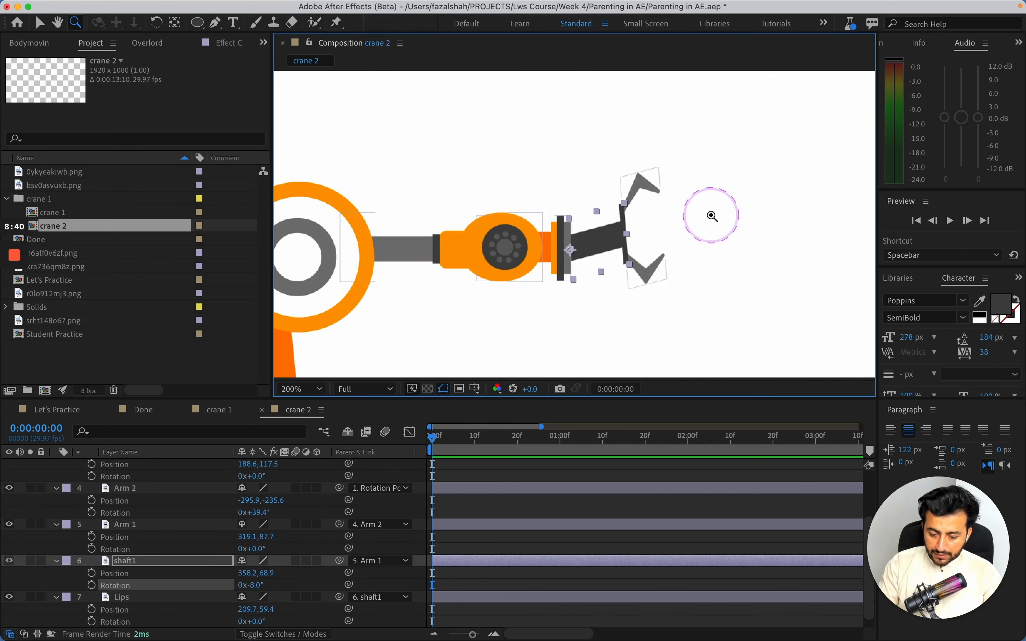
pyautogui.press('v')
pyautogui.click(525, 507)
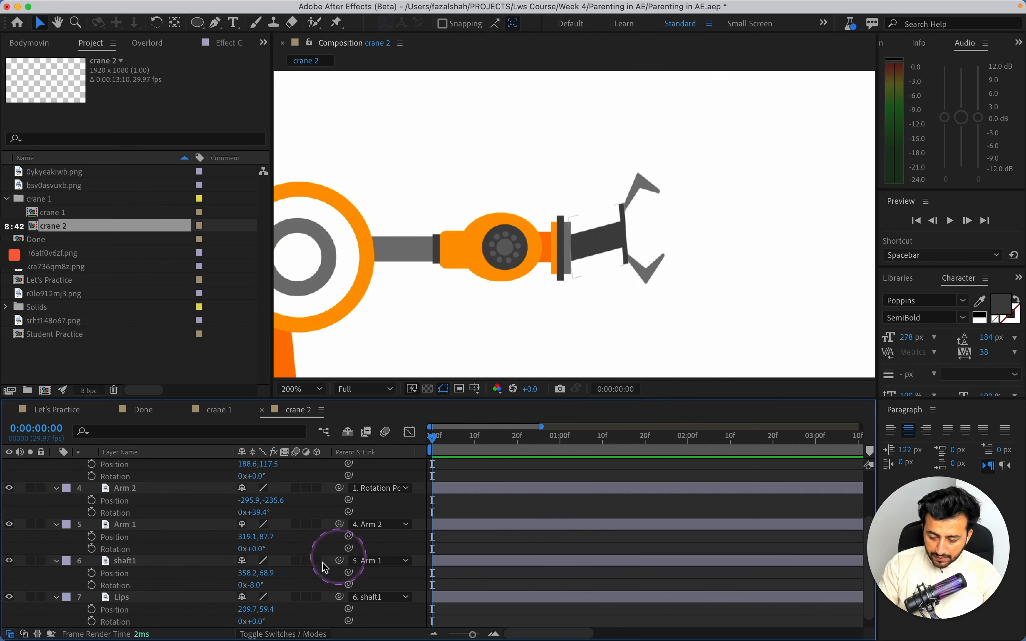
# Step: Try rotating the shaft1 layer to -43°, and undo the shaft rotations
pyautogui.click(180, 562)
pyautogui.moveTo(251, 590); pyautogui.dragTo(230, 584)
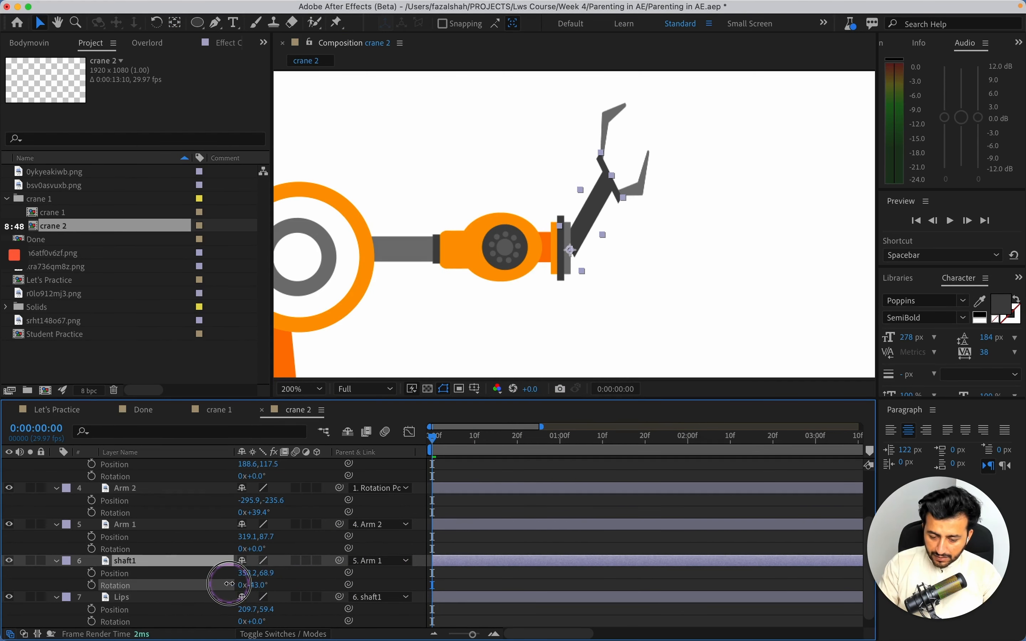
pyautogui.click(292, 635)
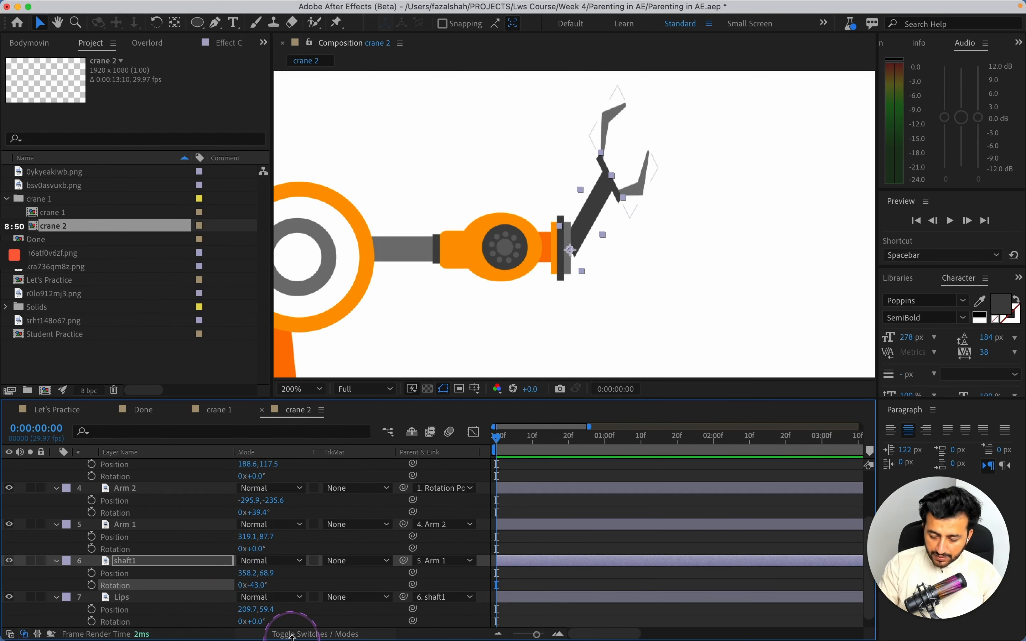
pyautogui.click(292, 634)
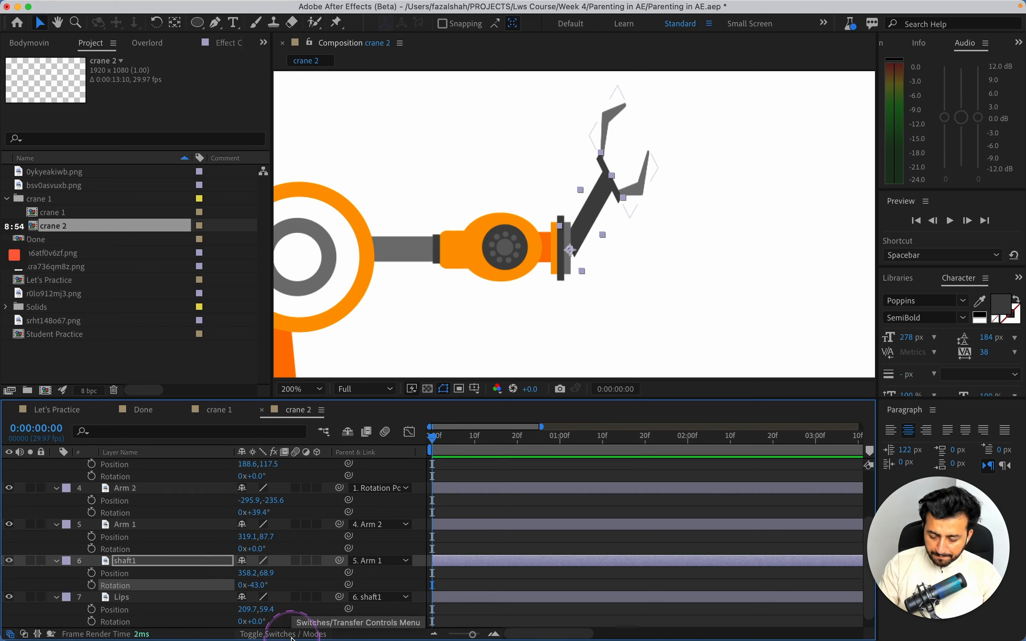
pyautogui.hotkey('ctrl', 'z')
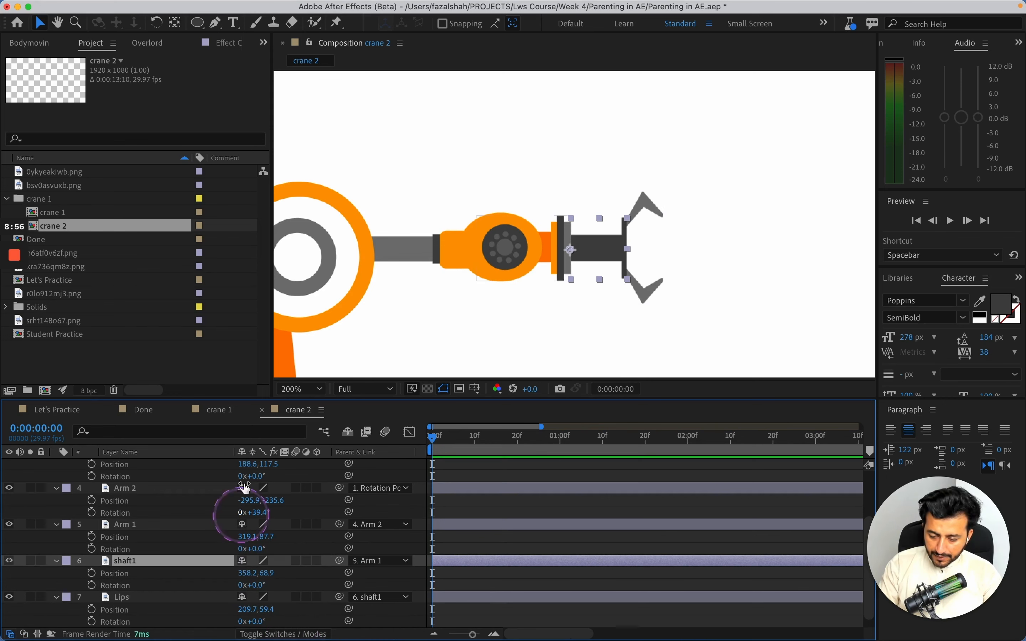
# Step: Open the crane 1 composition at 0:00:00:19, reveal Arm 2's keyframed properties and select its Rotation keyframes
pyautogui.click(230, 420)
pyautogui.moveTo(435, 449); pyautogui.dragTo(452, 462)
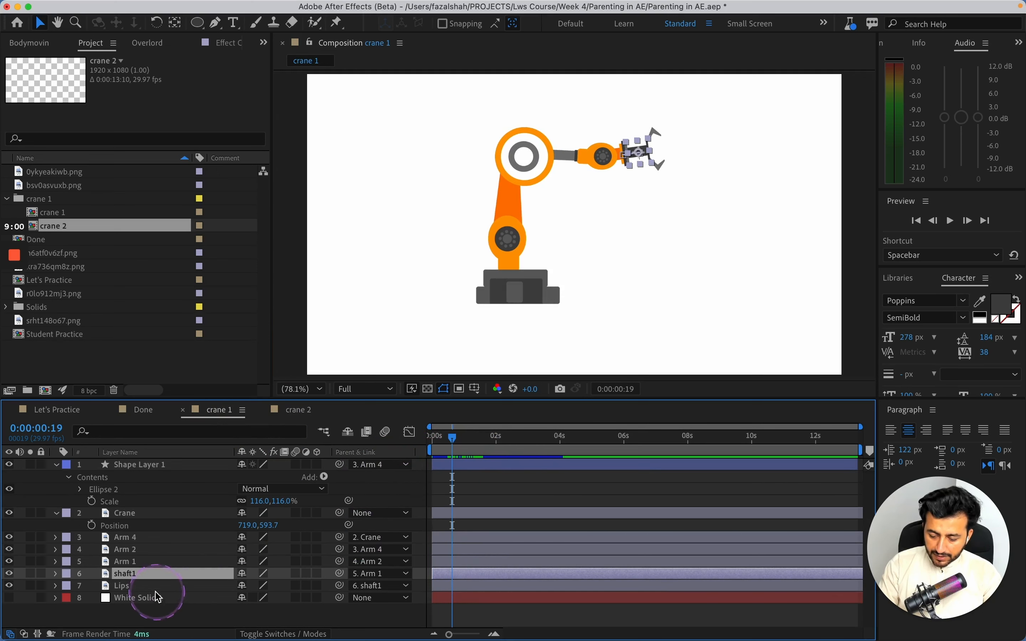
pyautogui.click(147, 549)
pyautogui.press('u')
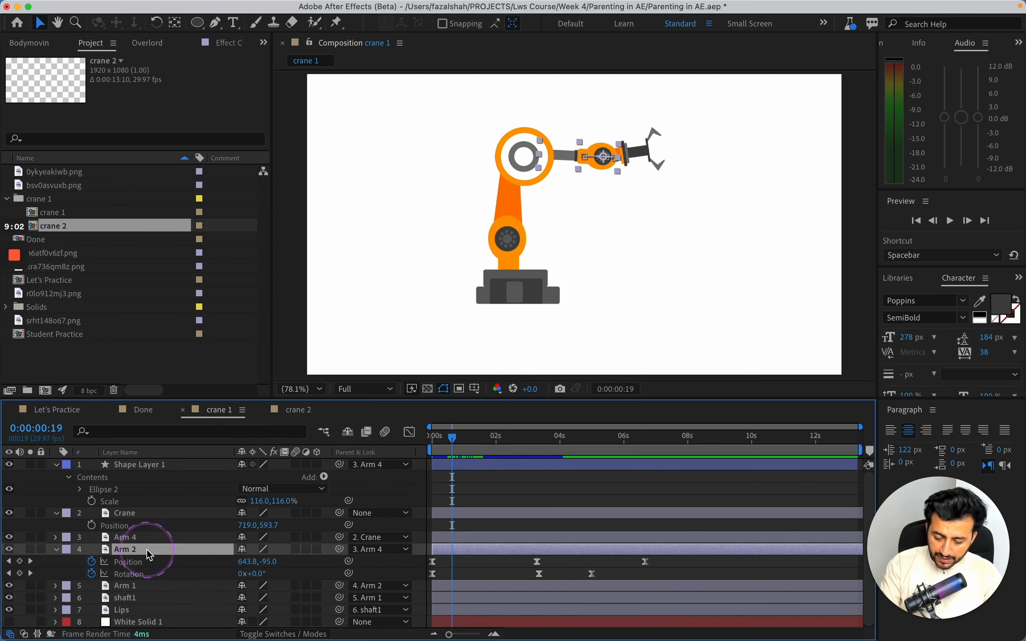
pyautogui.click(180, 574)
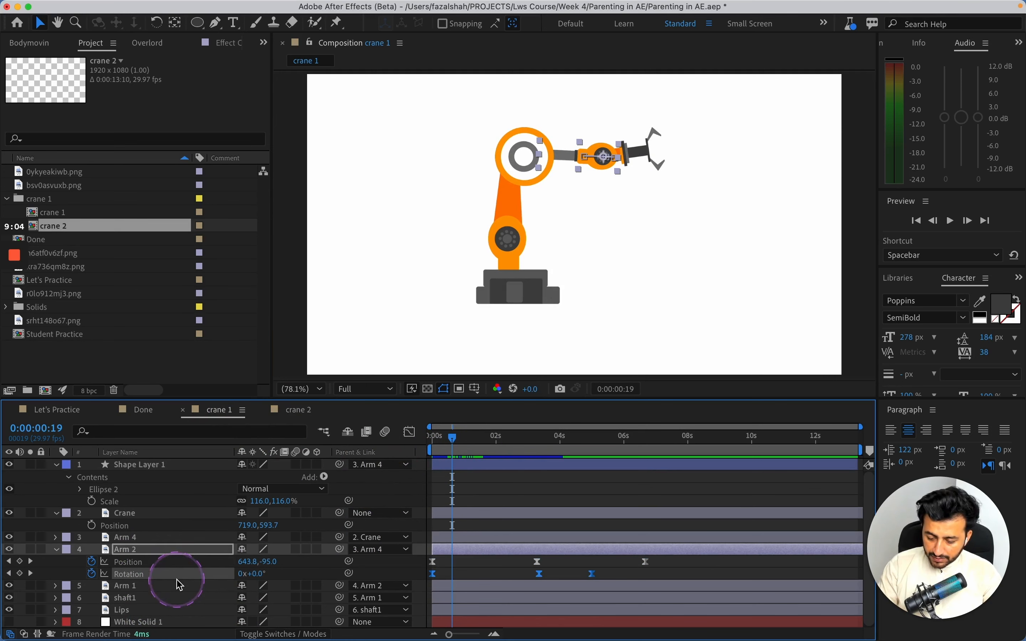
# Step: Scrub the crane 1 animation to 0:00:05:11 with a close view of the upper arm to study Arm 2's motion
pyautogui.press('z')
pyautogui.moveTo(485, 123); pyautogui.dragTo(685, 194)
pyautogui.press('v')
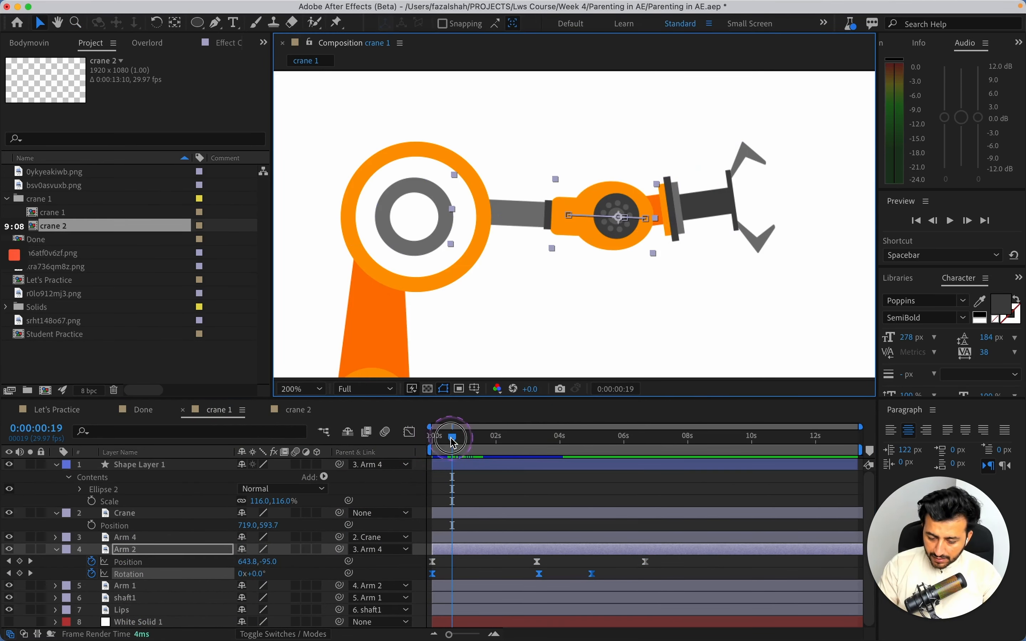
pyautogui.moveTo(453, 442); pyautogui.dragTo(604, 386)
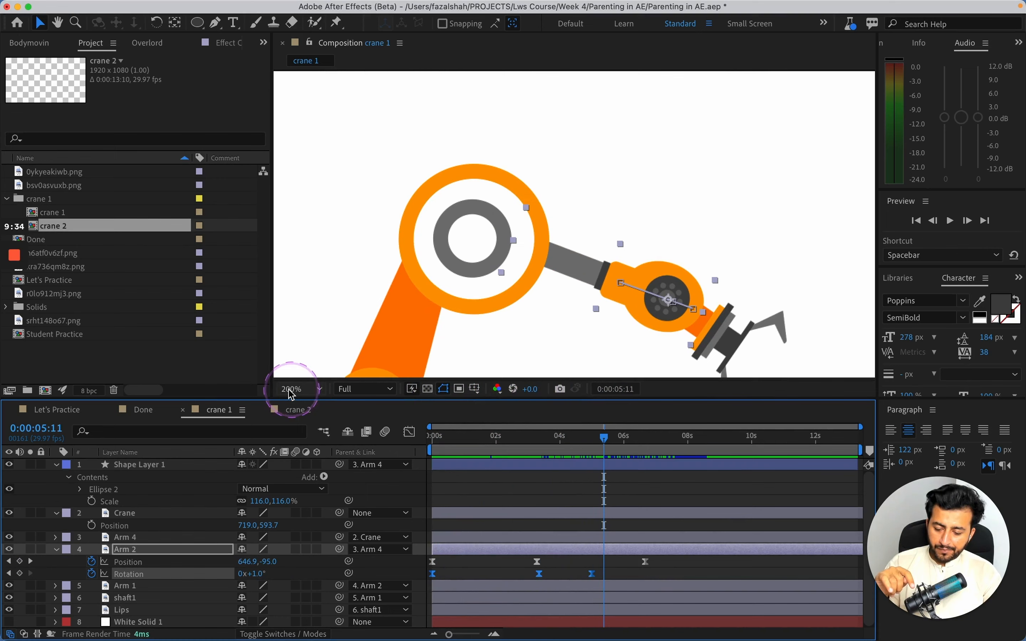
# Step: Open the crane 2 composition and set the Arm 1 layer's rotation to -2°
pyautogui.click(292, 410)
pyautogui.click(507, 248)
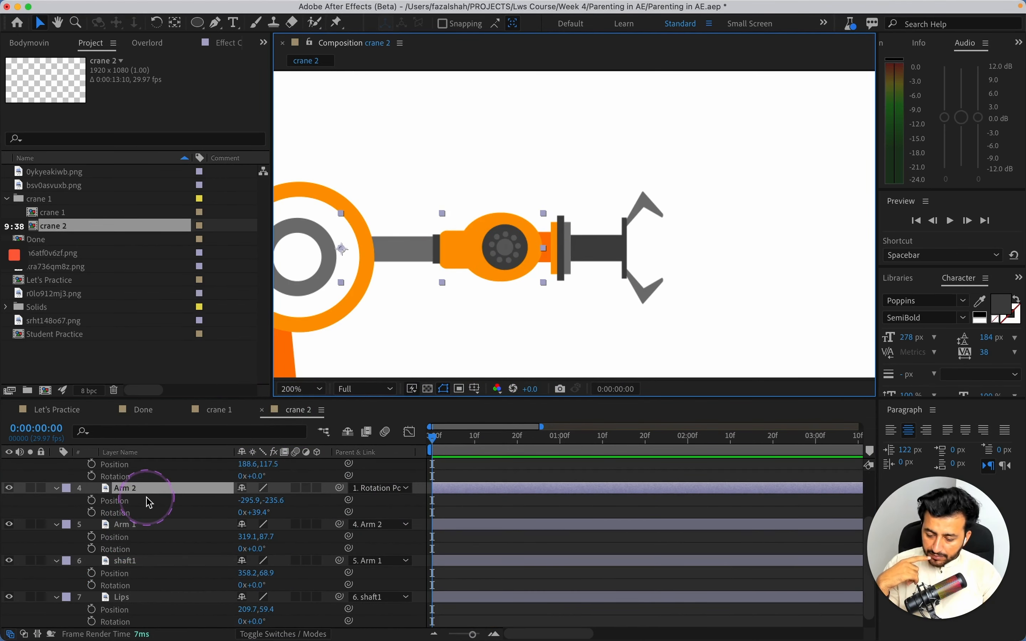
pyautogui.click(150, 529)
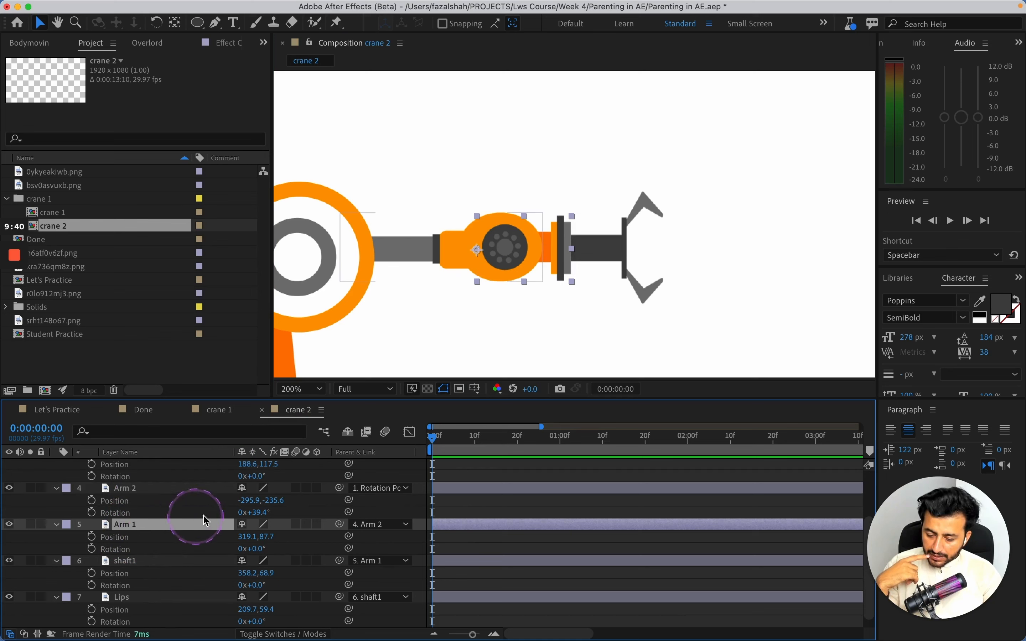
pyautogui.moveTo(256, 552)
pyautogui.mouseDown()
pyautogui.moveTo(290, 543)
pyautogui.moveTo(244, 539)
pyautogui.mouseUp()
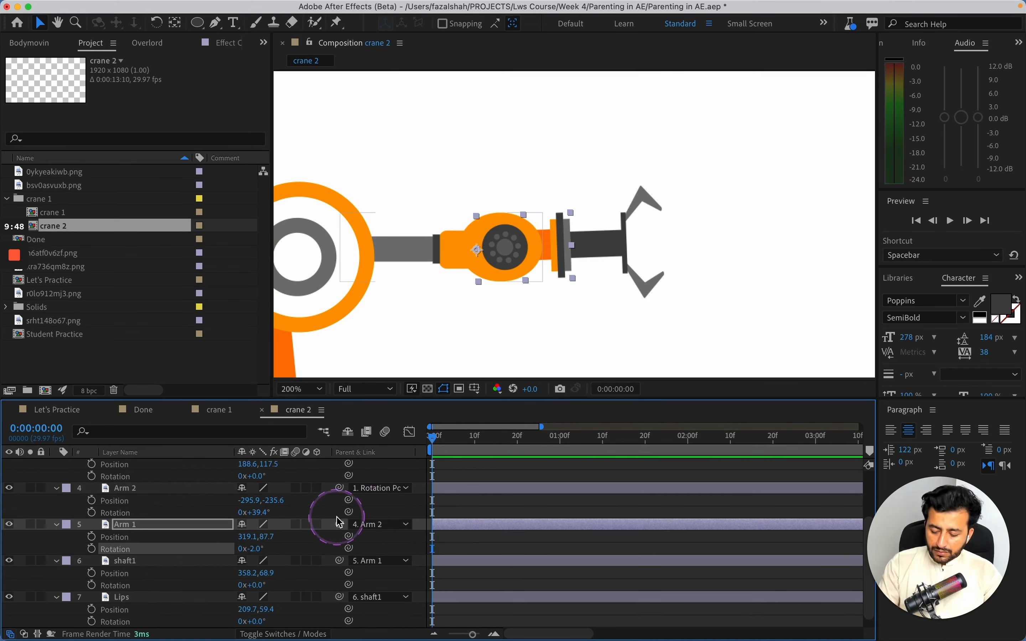
# Step: Examine the crane 2 layer stack by selecting the layers from Arm 1 up to Rotation Point
pyautogui.click(127, 525)
pyautogui.scroll(-1, 149, 539)
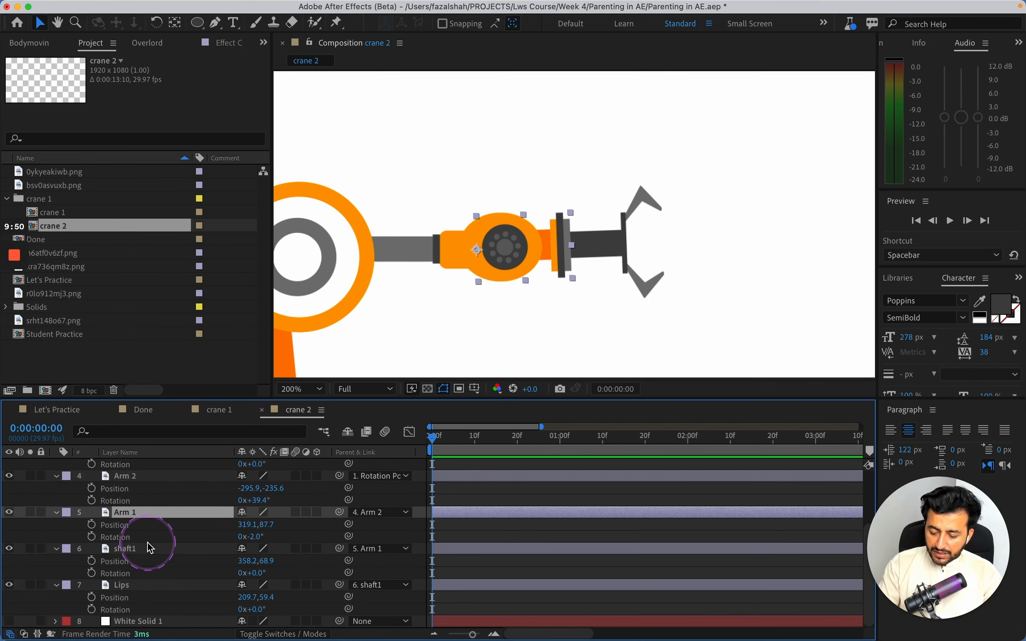
pyautogui.scroll(4, 150, 547)
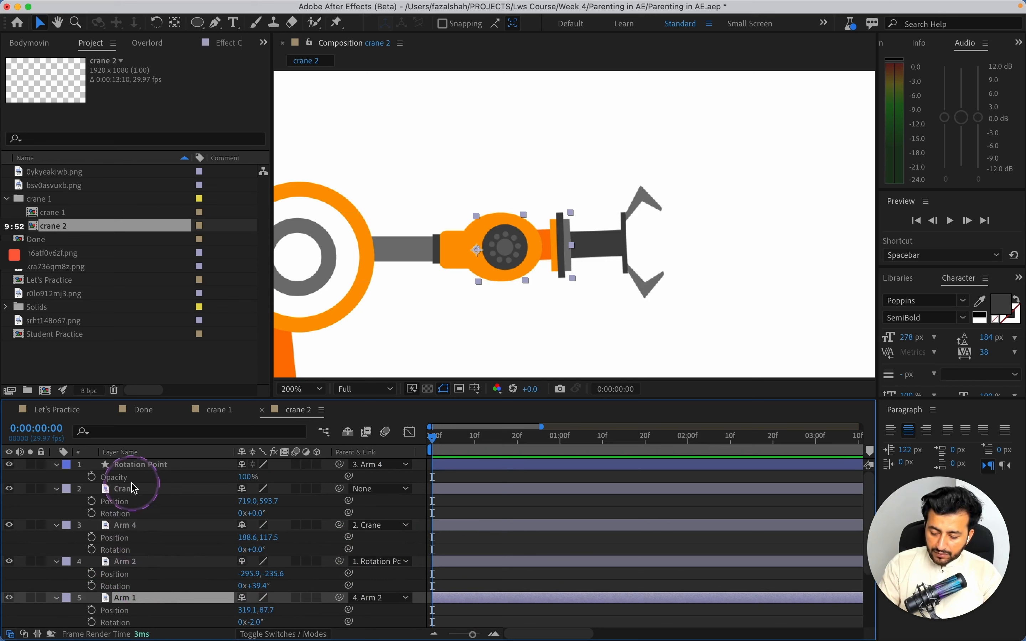
pyautogui.keyDown('shift'); pyautogui.click(132, 493); pyautogui.keyUp('shift')
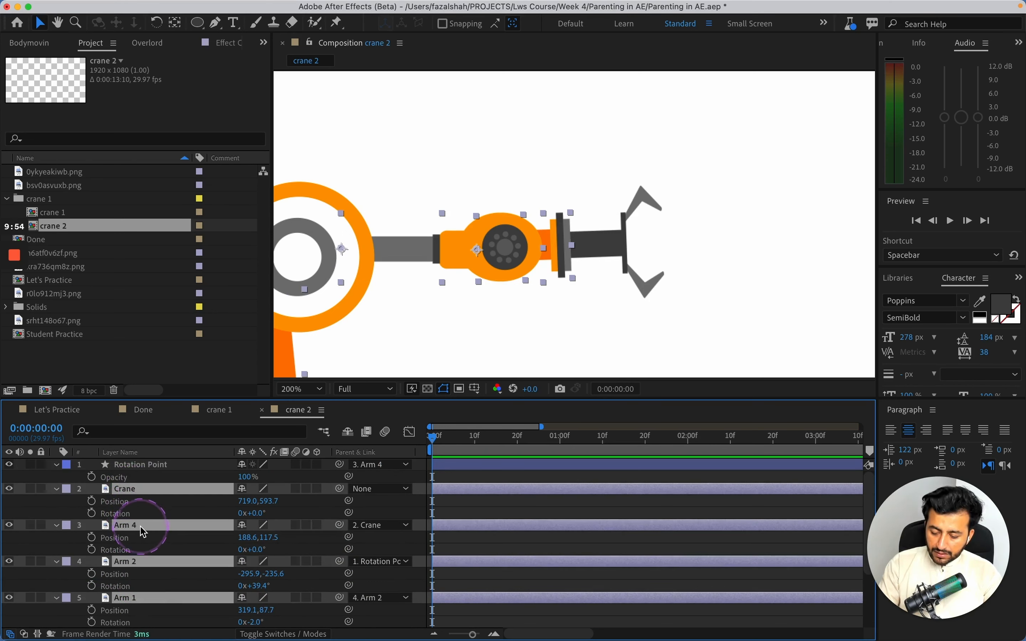
pyautogui.keyDown('super'); pyautogui.click(141, 488); pyautogui.keyUp('super')
pyautogui.keyDown('super'); pyautogui.click(149, 465); pyautogui.keyUp('super')
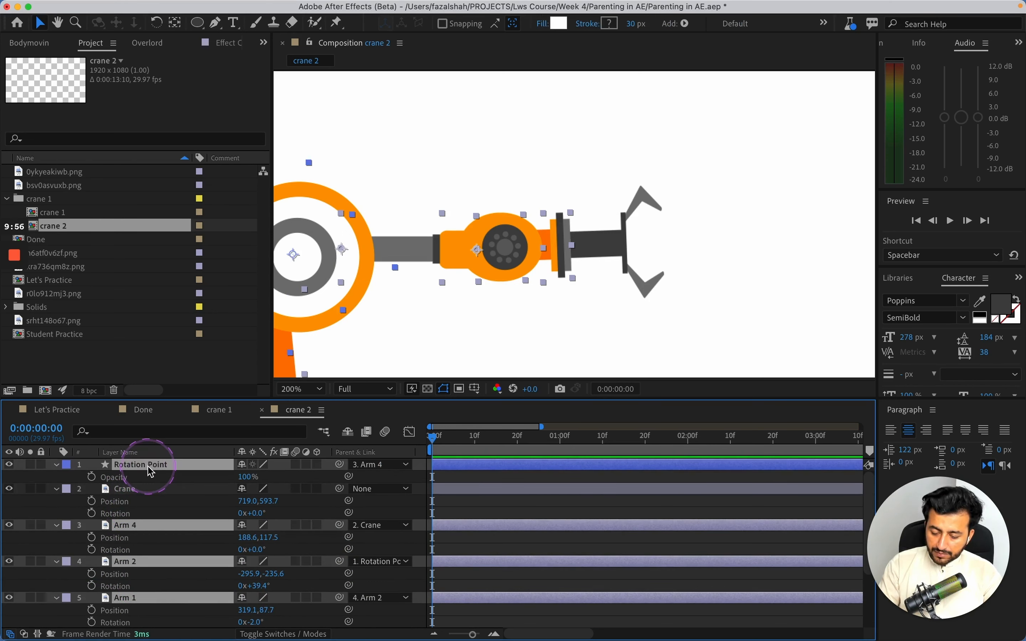
pyautogui.click(199, 513)
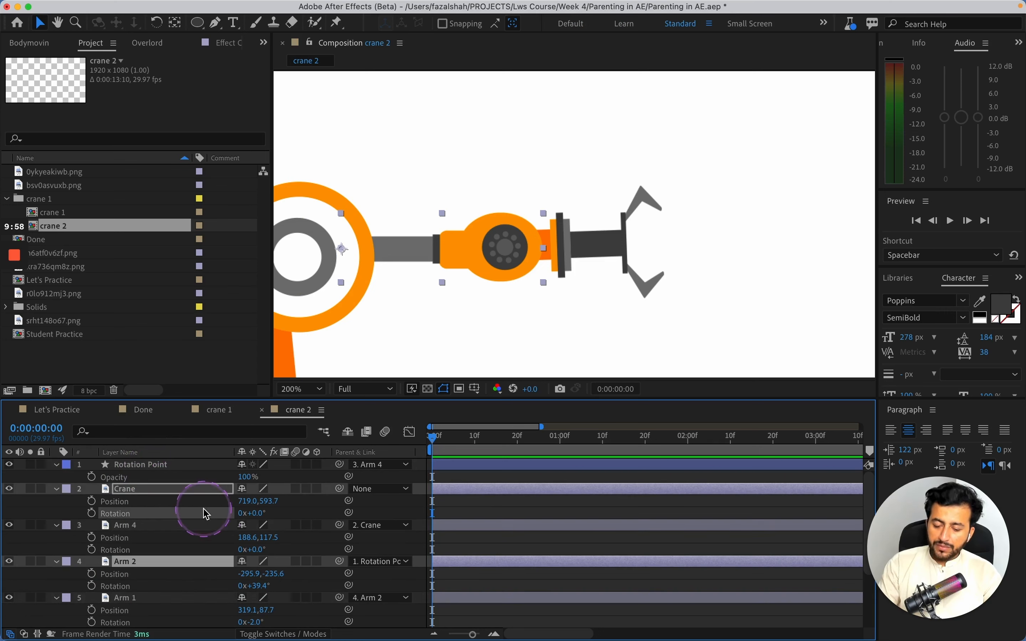
pyautogui.click(209, 568)
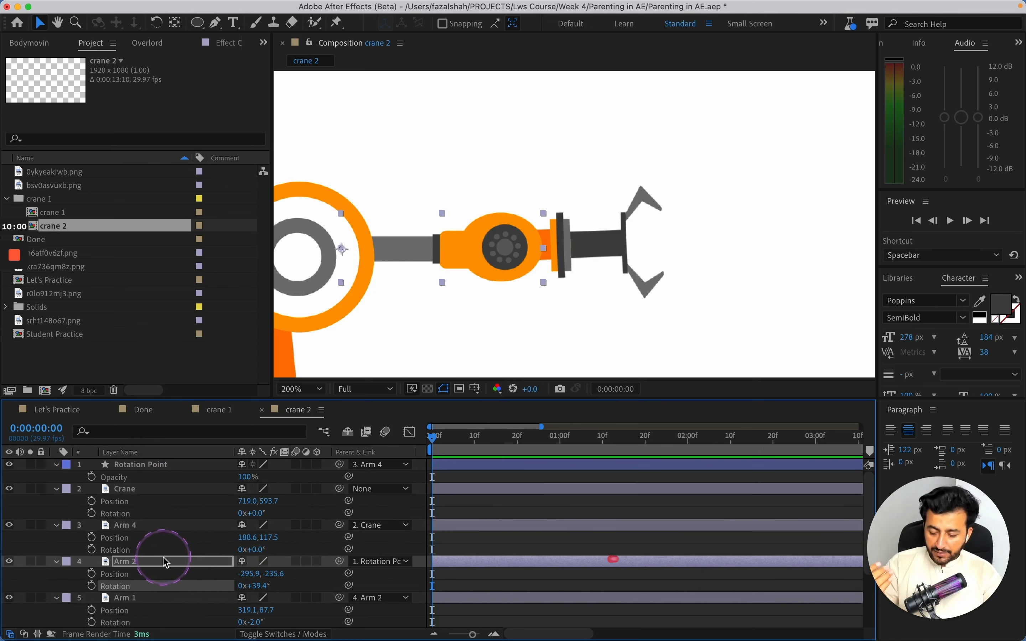
pyautogui.click(184, 516)
pyautogui.click(183, 524)
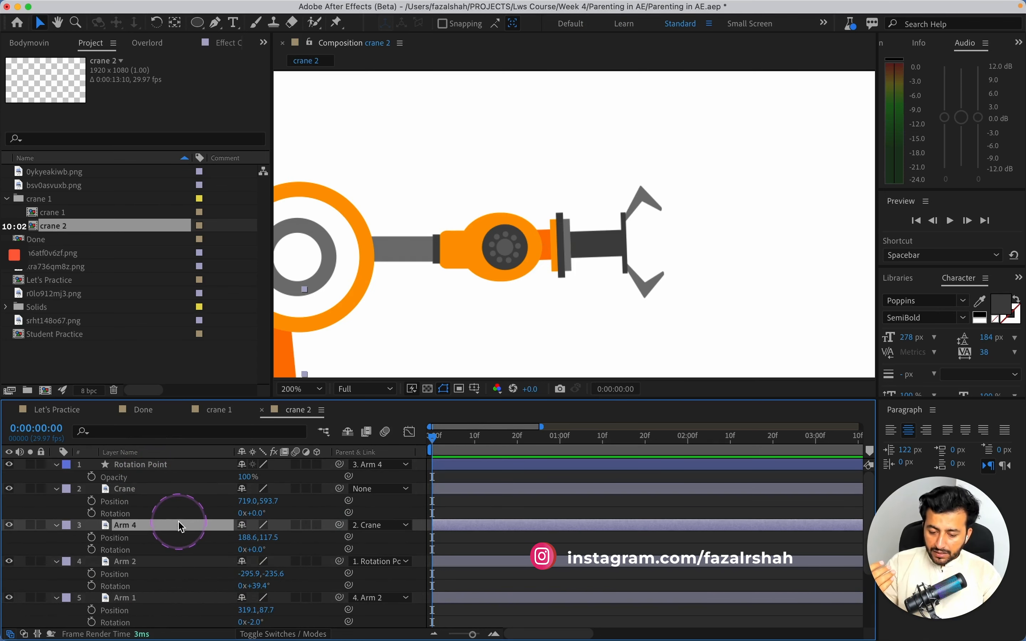
# Step: Add a Rotation keyframe to Arm 2 at 0:00:00:00 and move the current time to 0:00:01:00
pyautogui.click(471, 256)
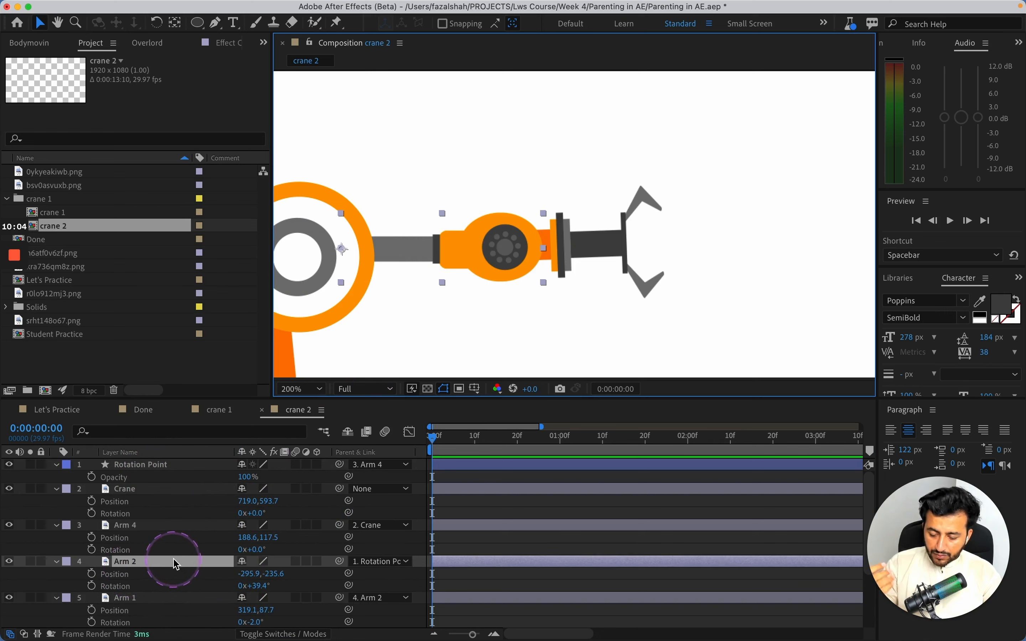
pyautogui.hotkey('alt', 'shift', 'r')
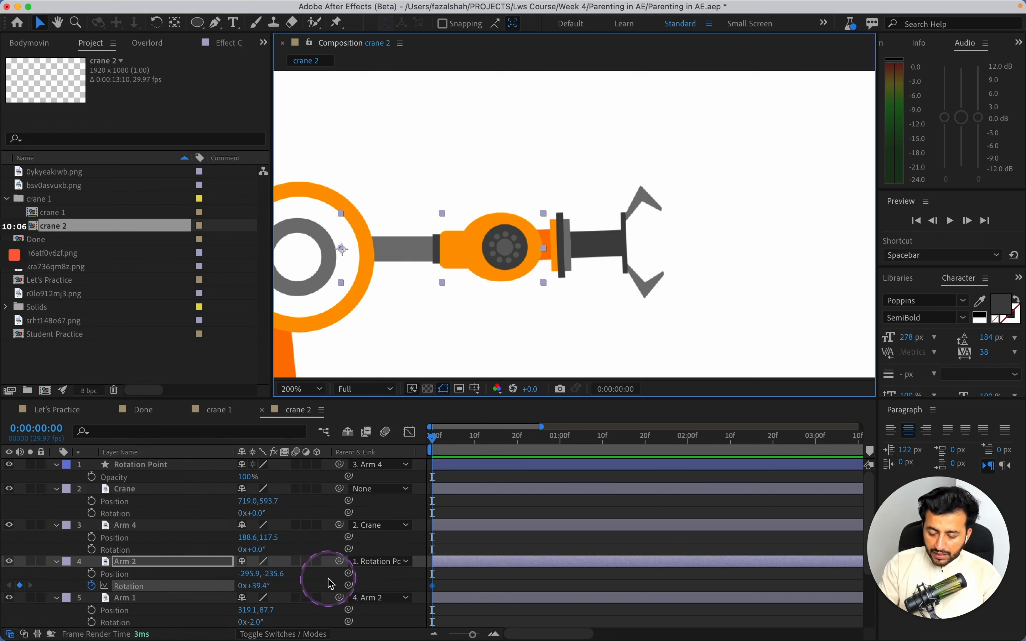
pyautogui.moveTo(433, 437); pyautogui.dragTo(559, 436)
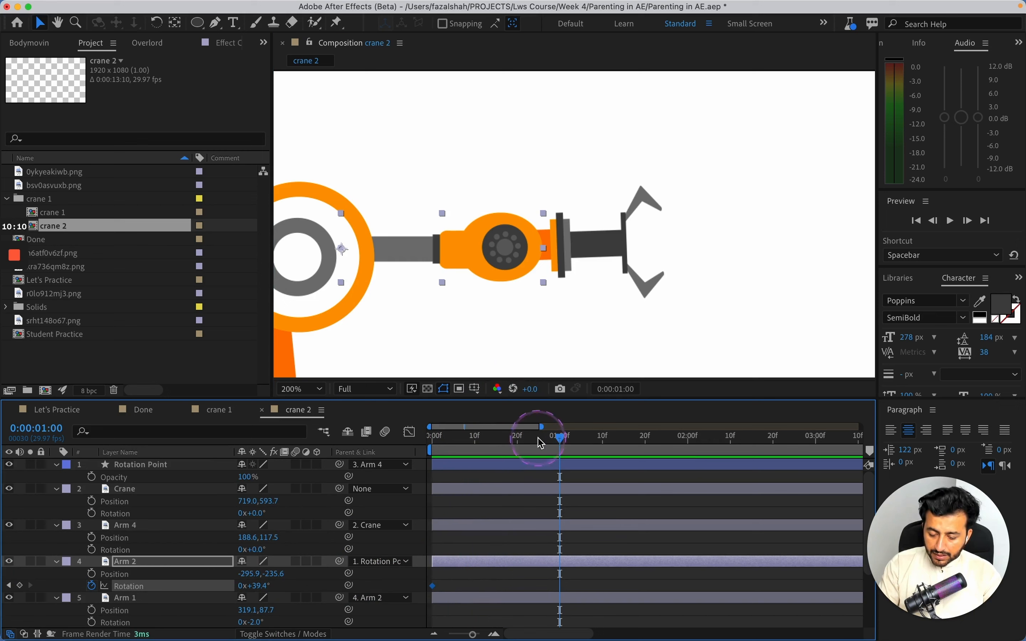
pyautogui.click(272, 564)
pyautogui.moveTo(266, 588)
pyautogui.mouseDown()
pyautogui.moveTo(292, 585)
pyautogui.moveTo(272, 586)
pyautogui.mouseUp()
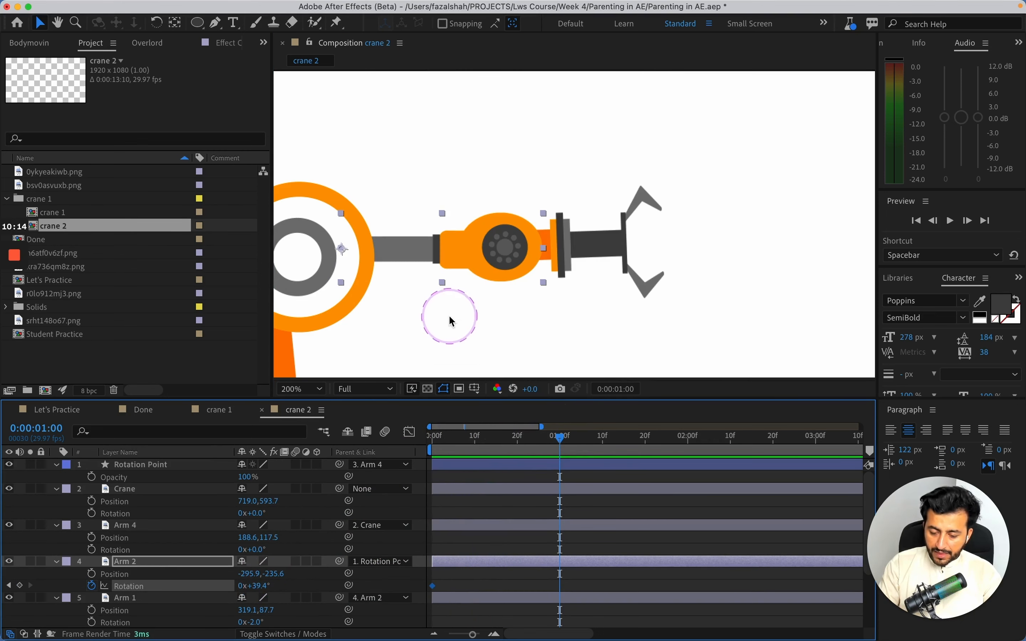
# Step: Add a Rotation keyframe to the Crane layer at 0:00:01:00, try rotating the whole crane from an earlier keyframe, and undo that attempt
pyautogui.scroll(2, 450, 314)
pyautogui.scroll(-2, 450, 314)
pyautogui.scroll(-4, 450, 315)
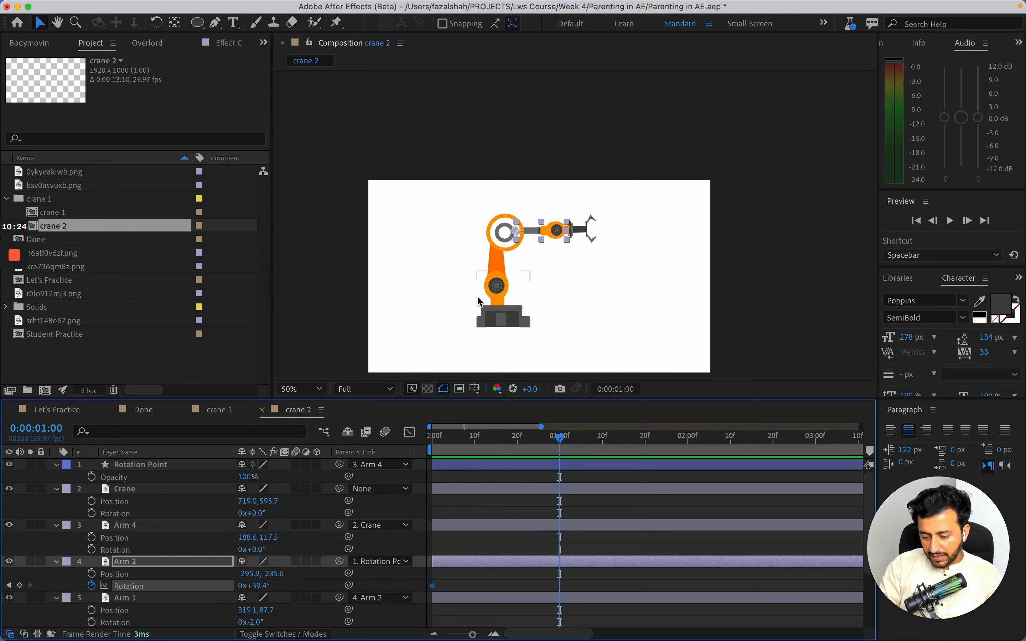
pyautogui.click(498, 275)
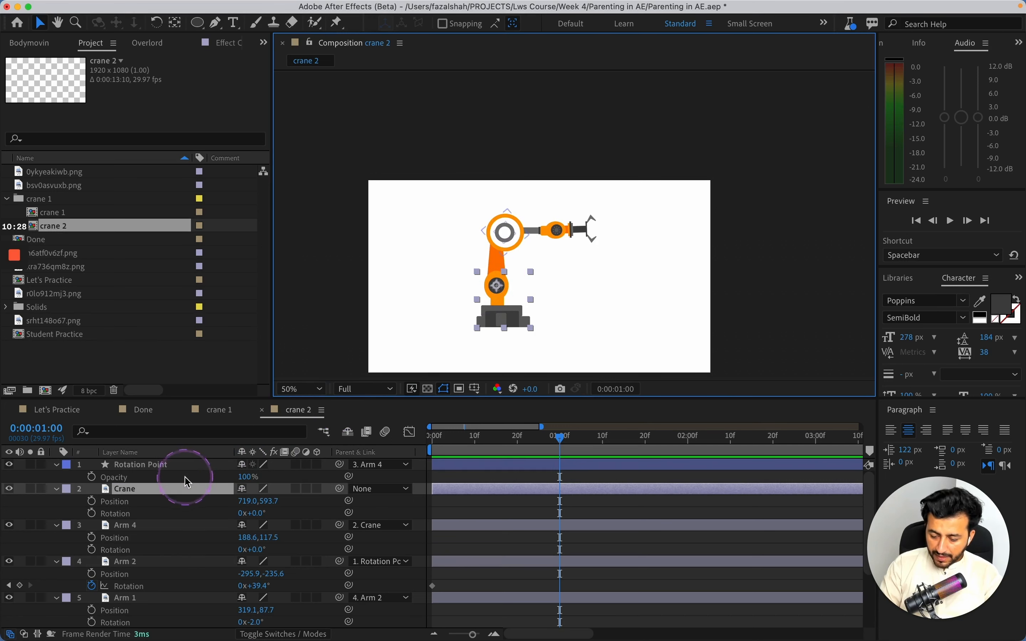
pyautogui.scroll(-1, 179, 501)
pyautogui.scroll(1, 179, 501)
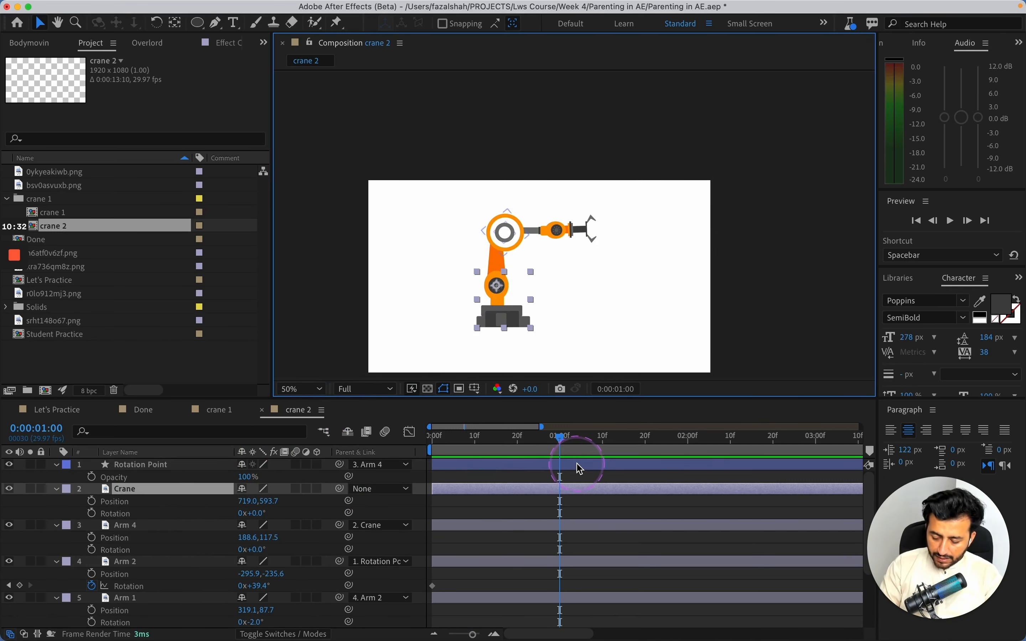
pyautogui.hotkey('alt', 'shift', 'r')
pyautogui.moveTo(560, 513); pyautogui.dragTo(436, 515)
pyautogui.moveTo(252, 513); pyautogui.dragTo(274, 517)
pyautogui.press('super+z')
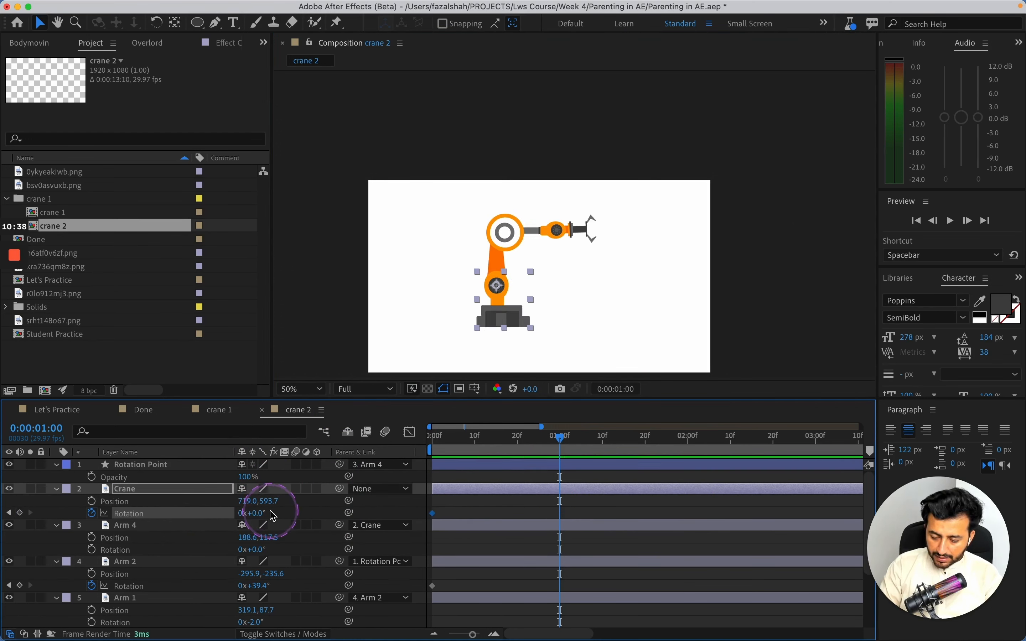
# Step: Keyframe Arm 4's rotation with its current pose at 0:00:00:00 and 51° at 0:00:01:00
pyautogui.click(195, 528)
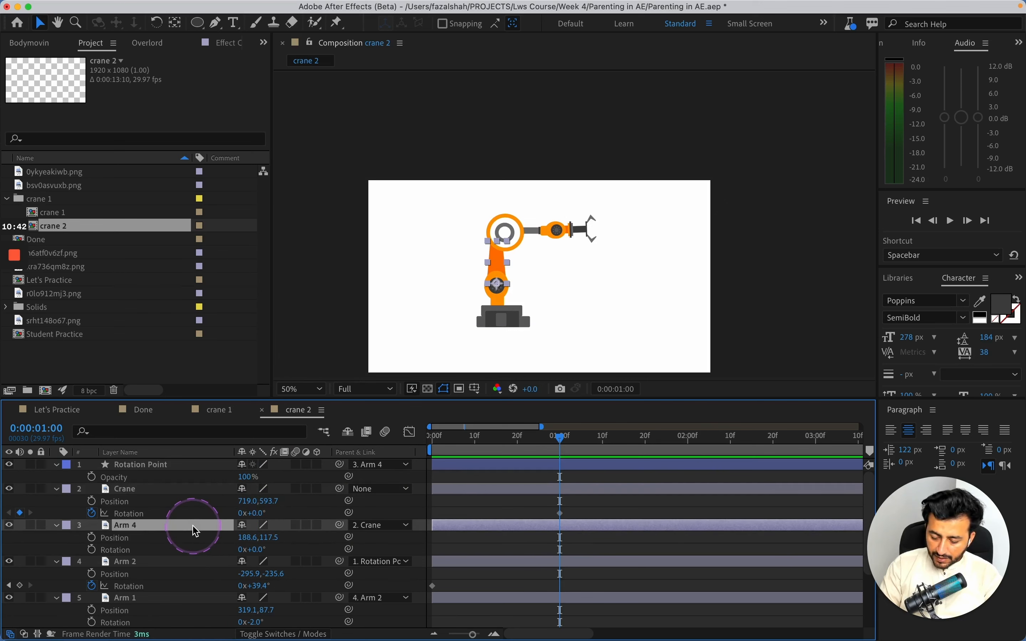
pyautogui.hotkey('alt', 'shift', 'r')
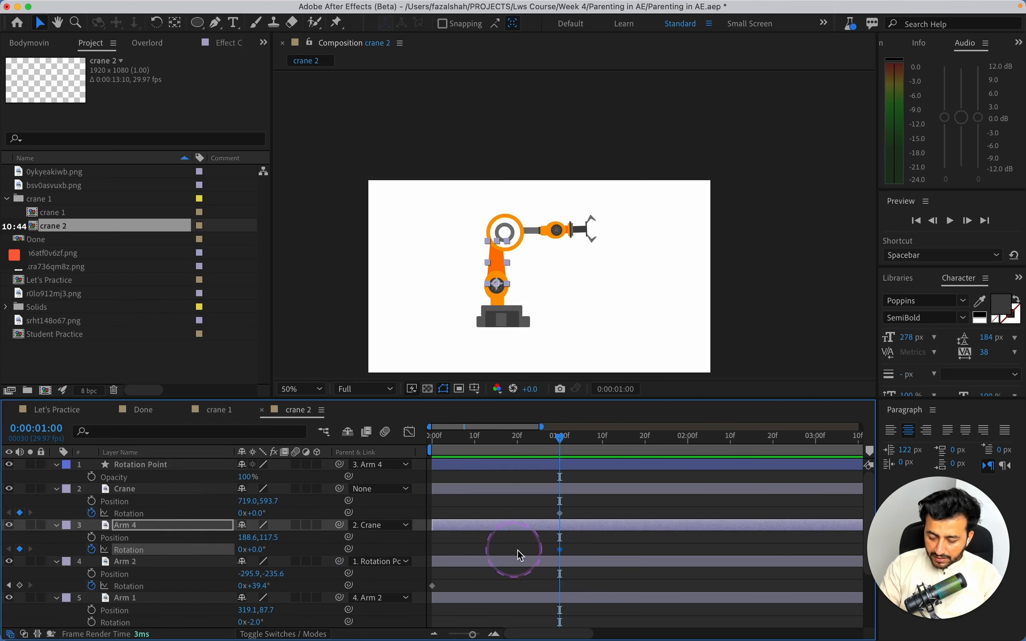
pyautogui.moveTo(563, 552); pyautogui.dragTo(297, 548)
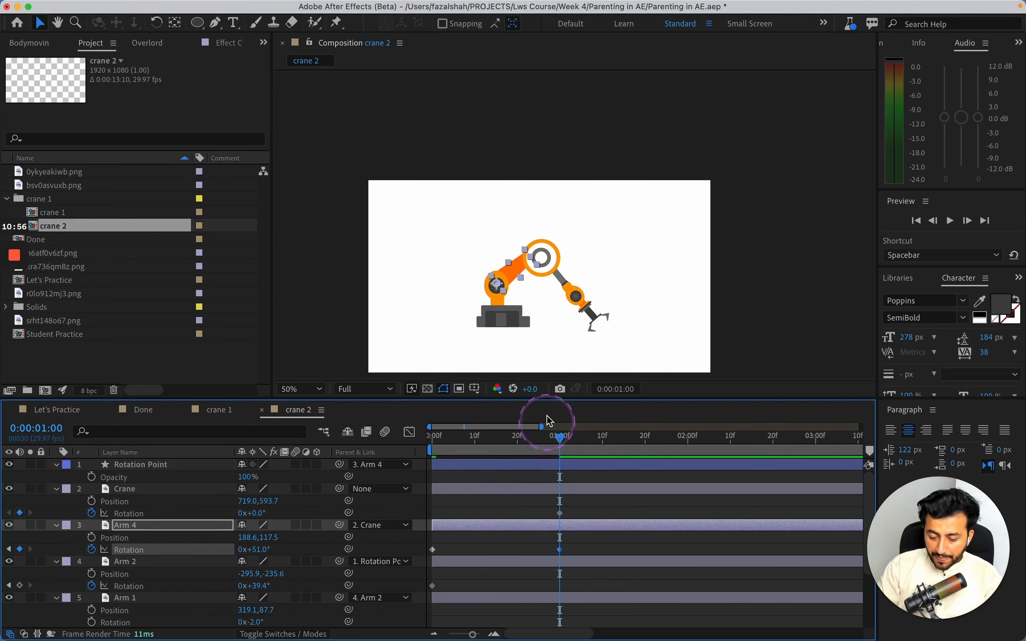
# Step: Keyframe the Rotation Point layer's rotation with its current pose at 0:00:00:00 and -88.4° at 0:00:01:00
pyautogui.click(553, 260)
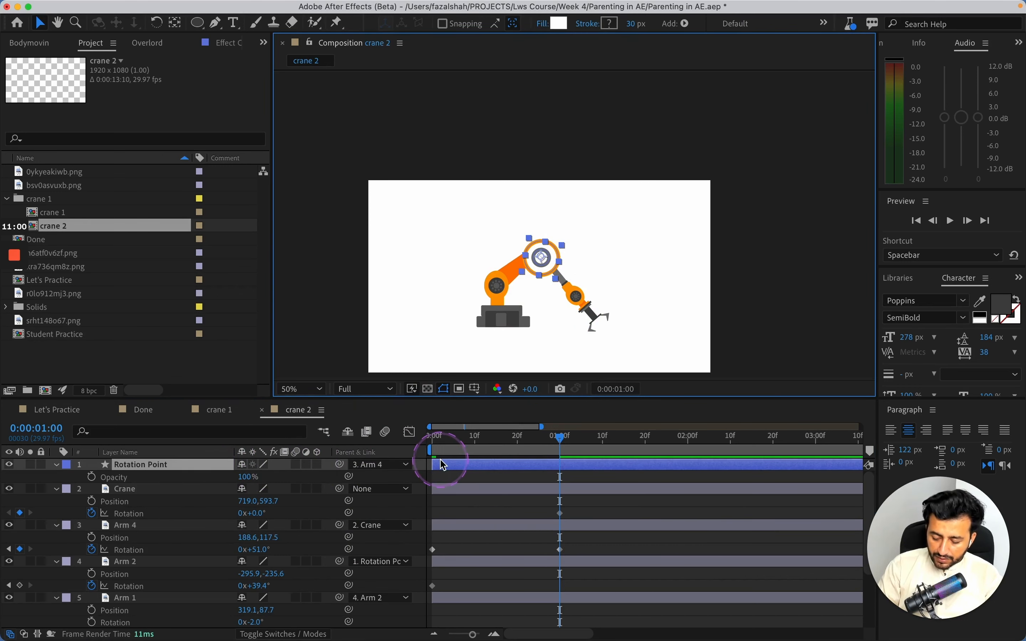
pyautogui.hotkey('alt', 'shift', 'r')
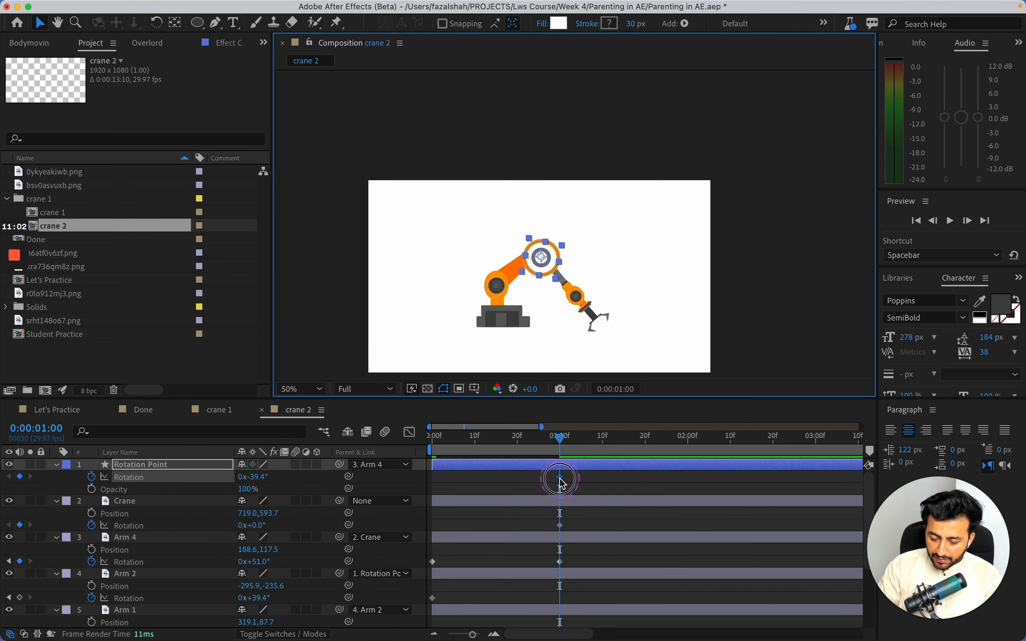
pyautogui.moveTo(562, 483); pyautogui.dragTo(433, 477)
pyautogui.click(152, 479)
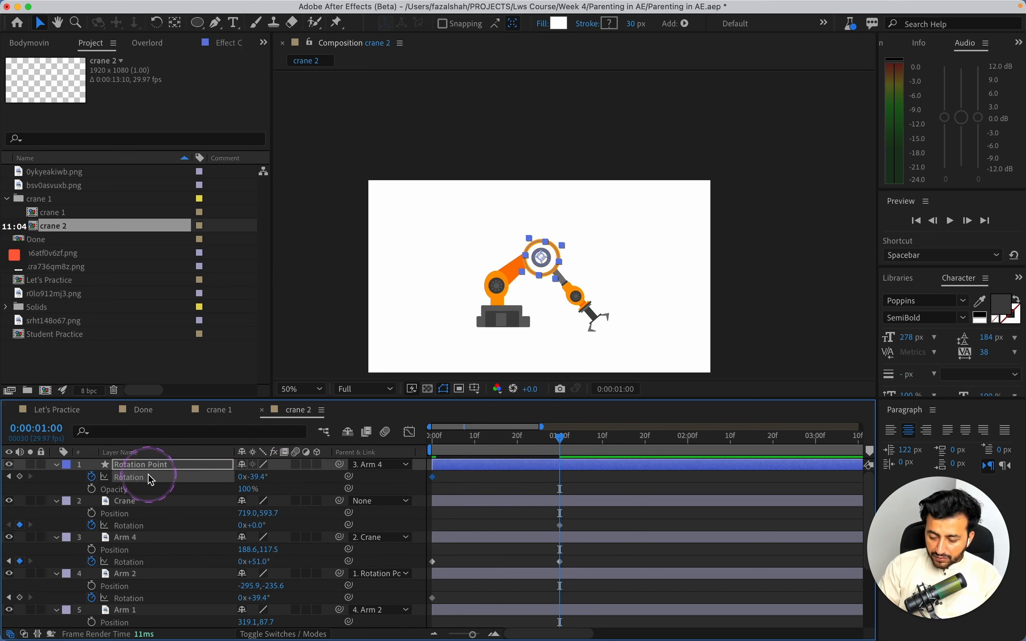
pyautogui.moveTo(263, 479); pyautogui.dragTo(224, 474)
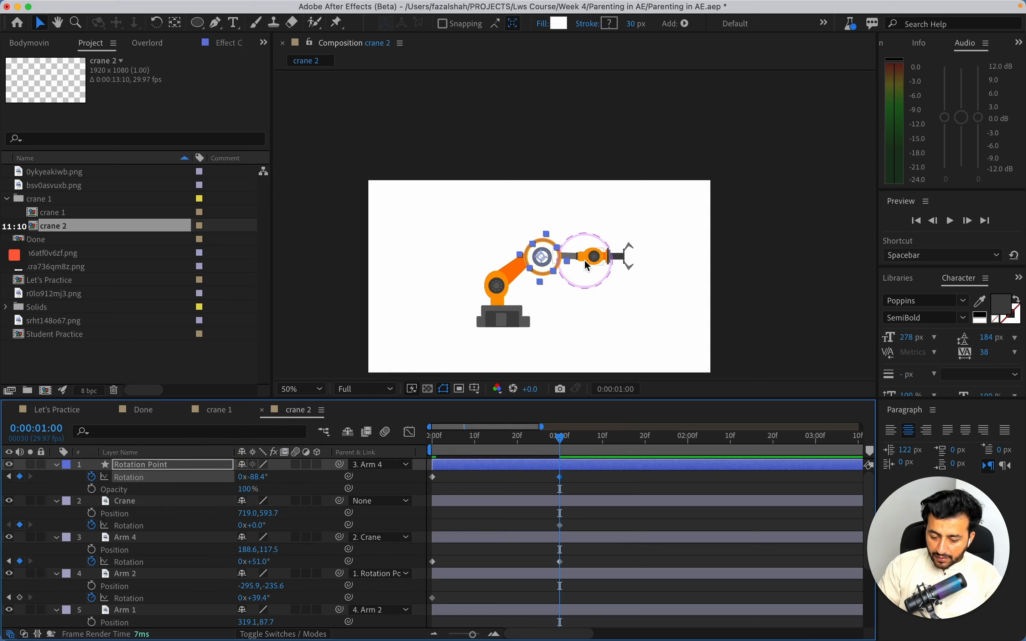
# Step: Set Arm 2's rotation to 13.4° at 0:00:01:00, keeping its starting keyframe at 0:00:00:00
pyautogui.scroll(-2, 221, 521)
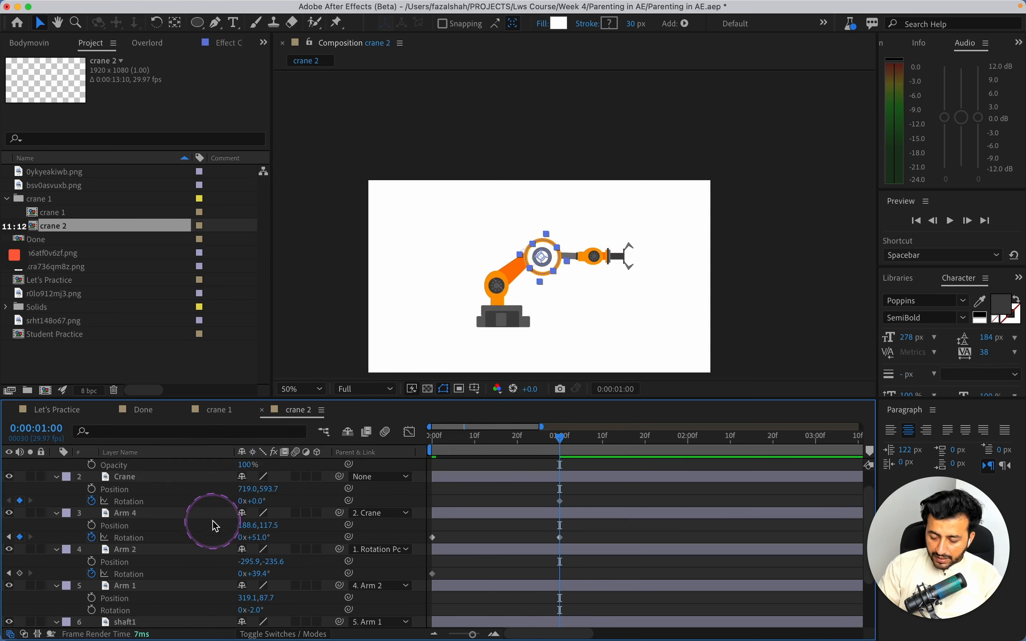
pyautogui.click(171, 555)
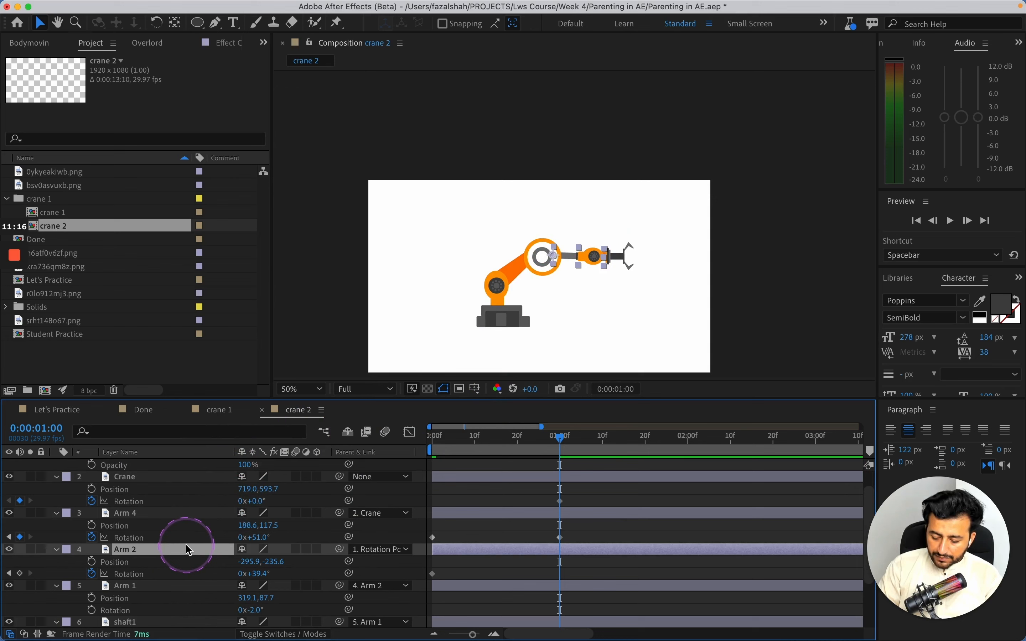
pyautogui.hotkey('alt', 'shift', 'r')
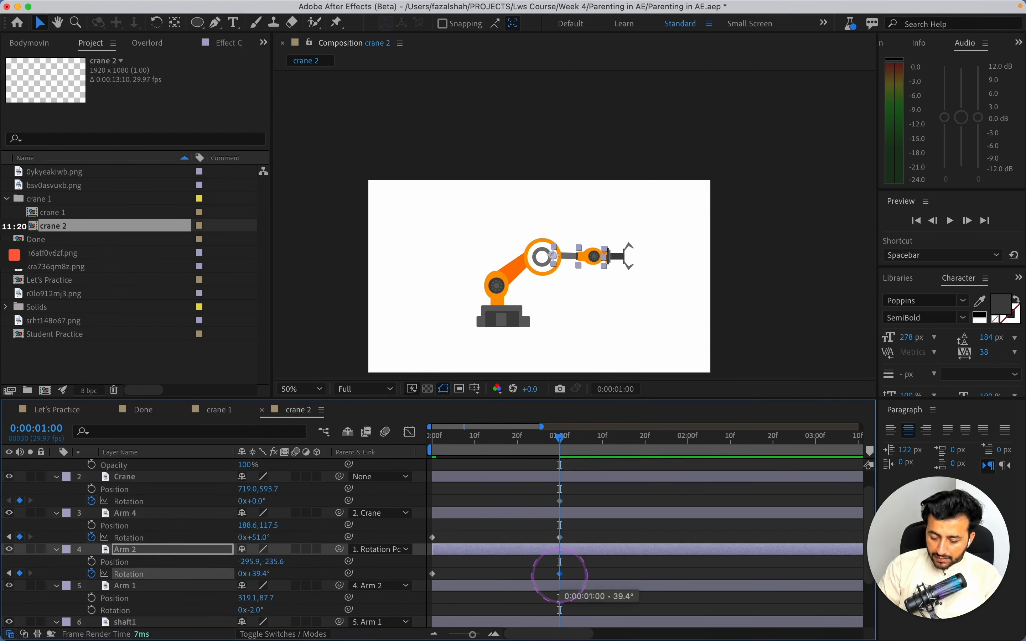
pyautogui.moveTo(562, 580); pyautogui.dragTo(436, 589)
pyautogui.moveTo(262, 574); pyautogui.dragTo(237, 574)
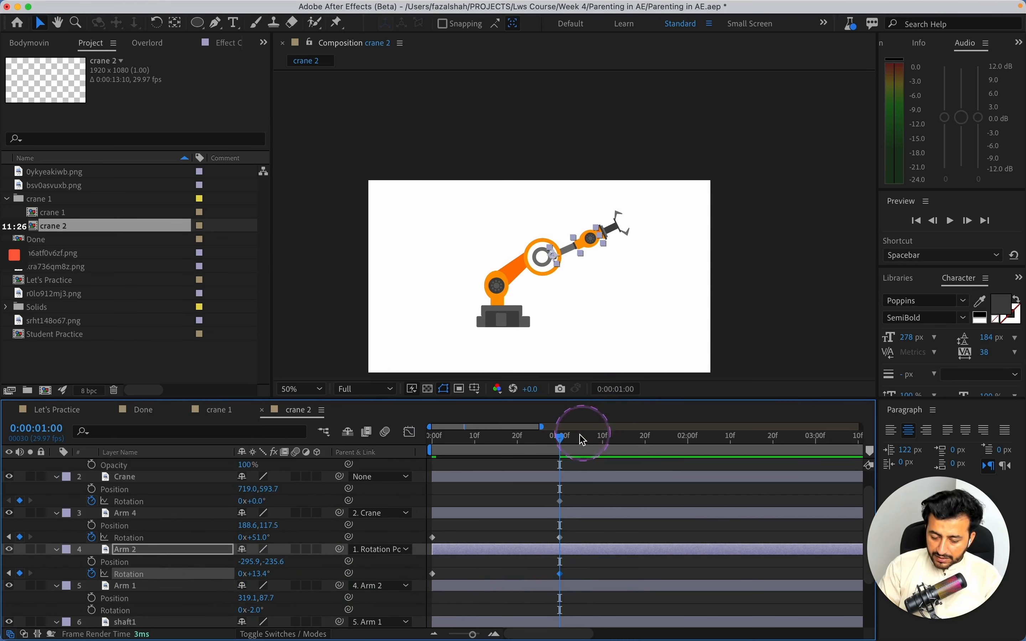
pyautogui.moveTo(584, 440); pyautogui.dragTo(564, 464)
pyautogui.click(551, 478)
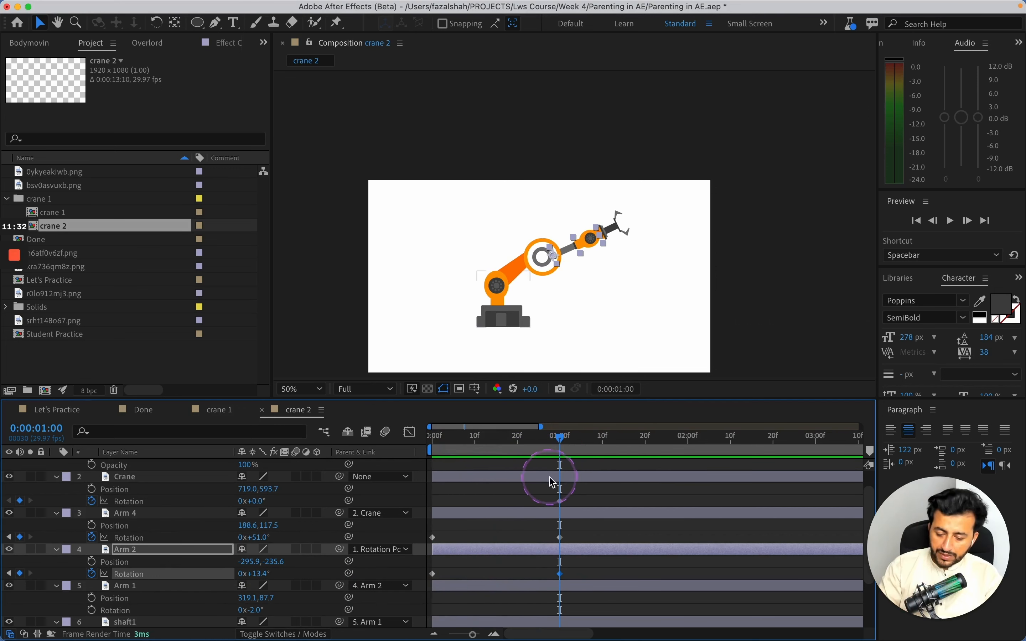
# Step: Keyframe Arm 1's rotation from its current pose at 0:00:00:00 to an upward bend at 0:00:01:00, and preview the crane's motion
pyautogui.click(198, 587)
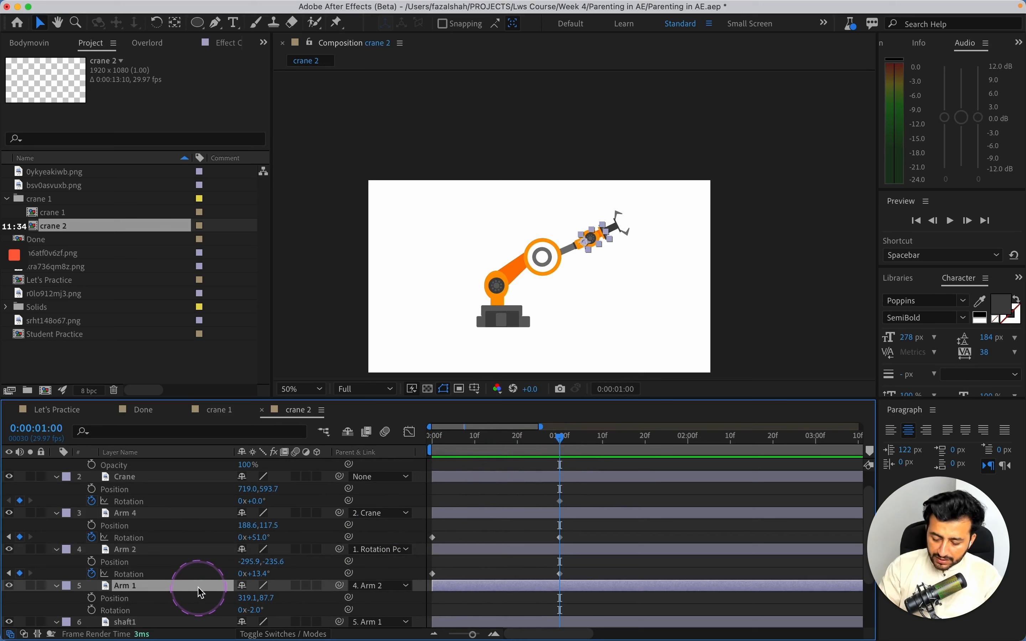
pyautogui.hotkey('alt', 'shift', 'r')
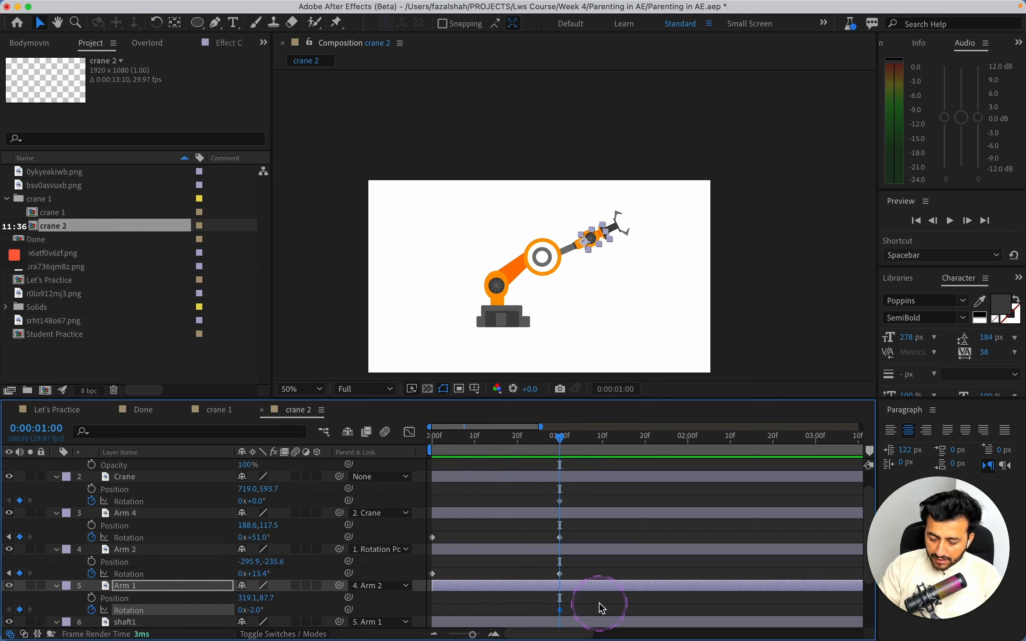
pyautogui.moveTo(559, 610); pyautogui.dragTo(433, 610)
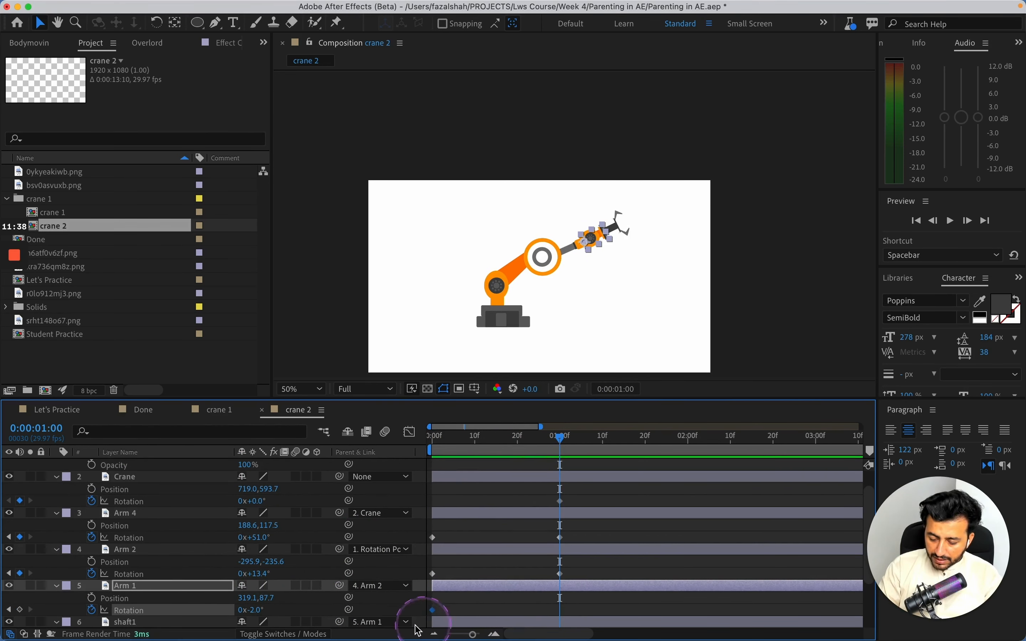
pyautogui.click(256, 607)
pyautogui.moveTo(256, 607); pyautogui.dragTo(226, 605)
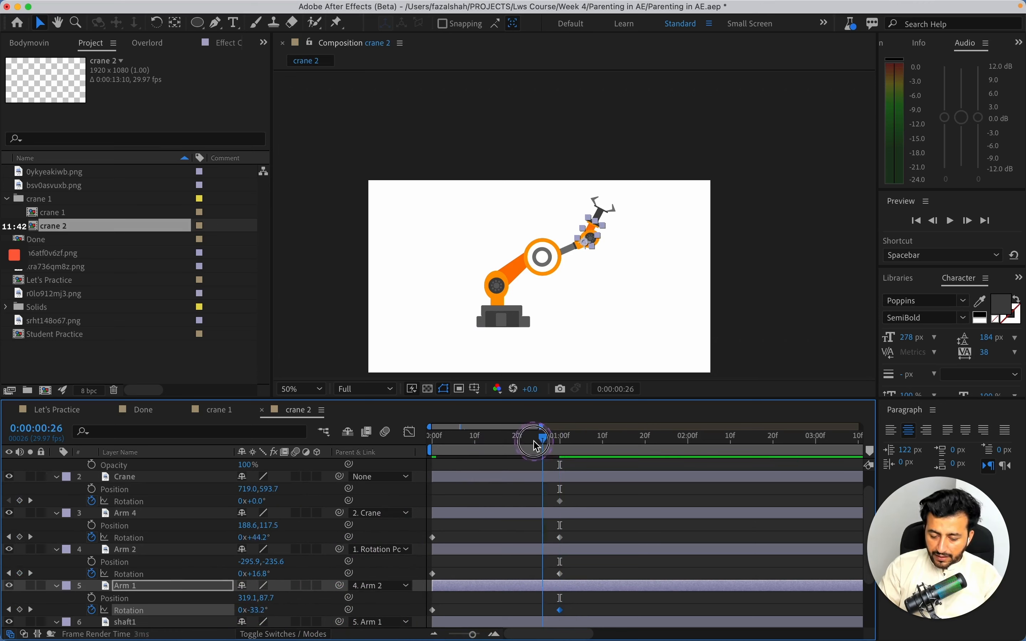
pyautogui.moveTo(533, 440); pyautogui.dragTo(441, 458)
pyautogui.click(521, 516)
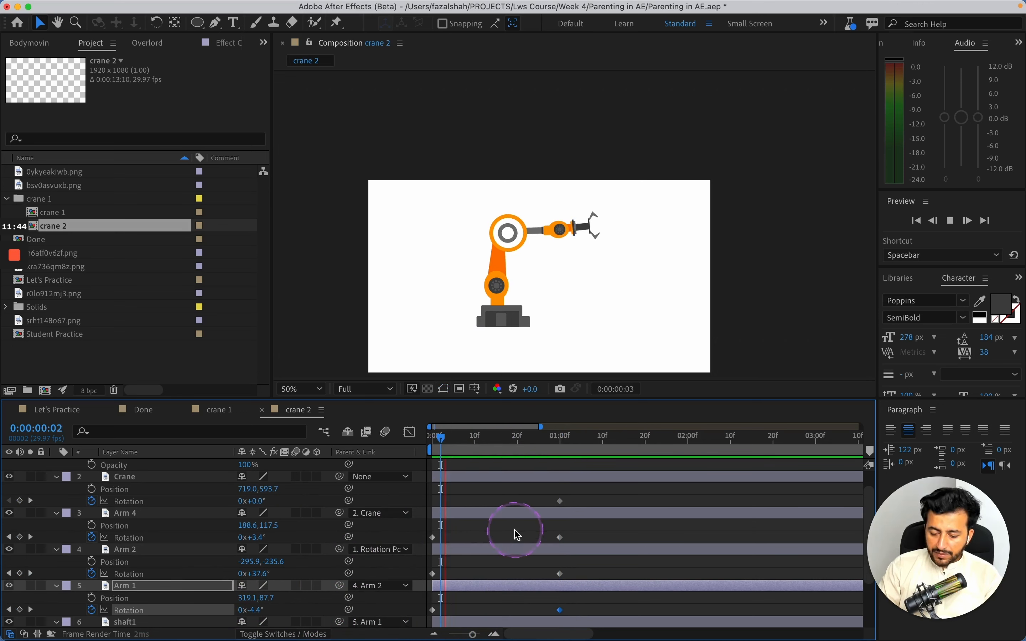
# Step: Examine Arm 2's position and rotation keyframes in the crane 1 composition as a reference for extending the arm
pyautogui.press('space')
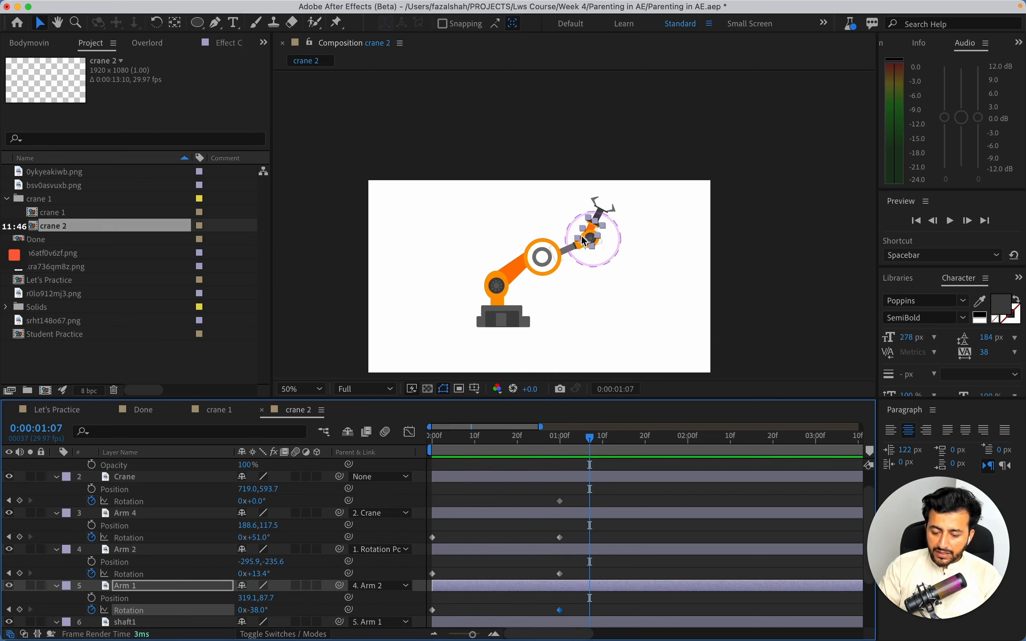
pyautogui.press('z')
pyautogui.moveTo(472, 200); pyautogui.dragTo(643, 342)
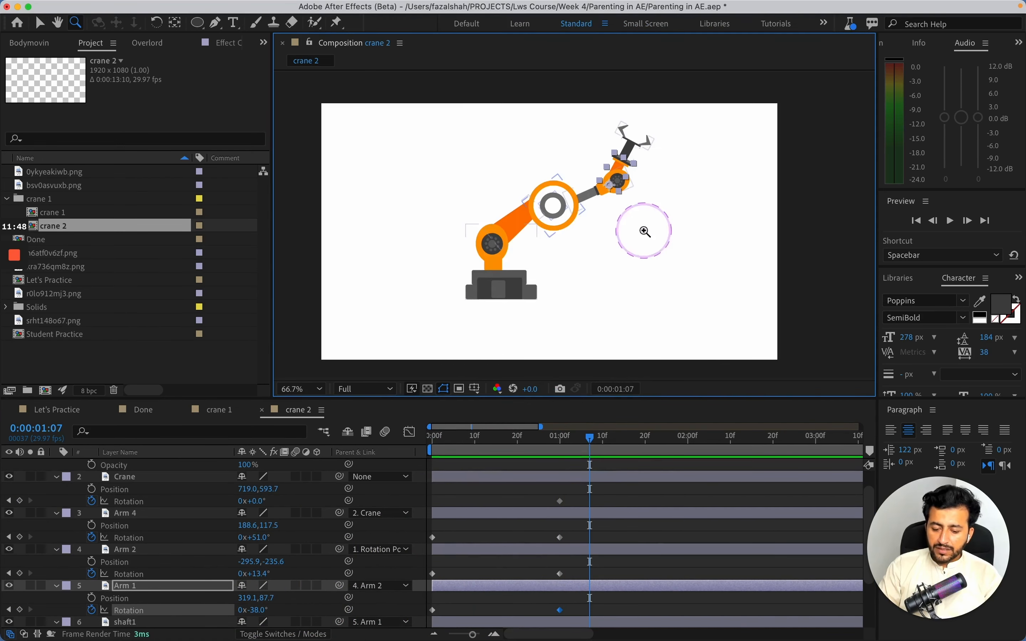
pyautogui.click(218, 410)
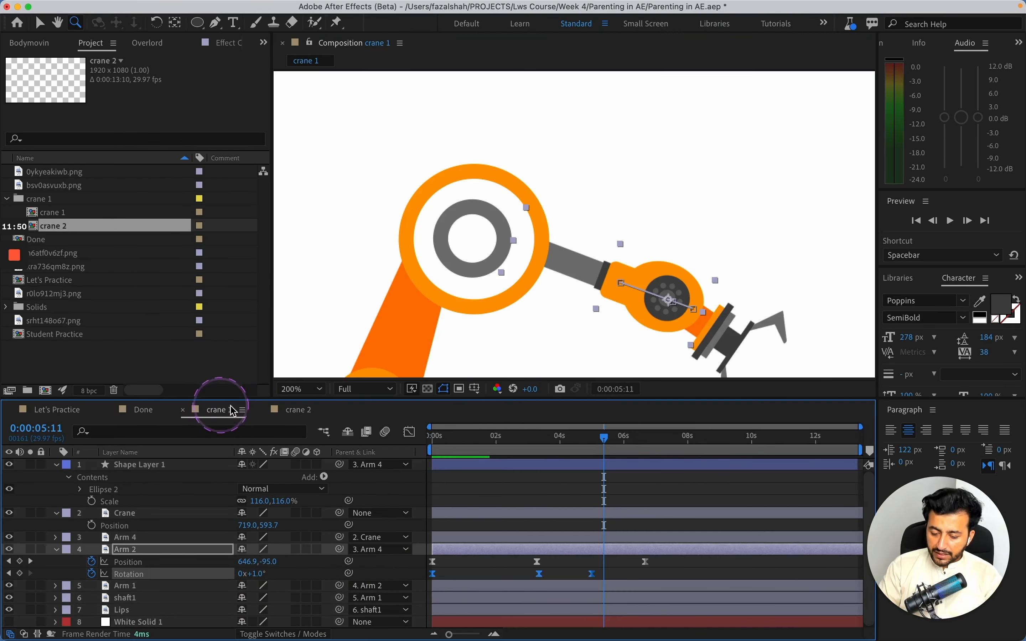
pyautogui.click(582, 281)
pyautogui.press('v')
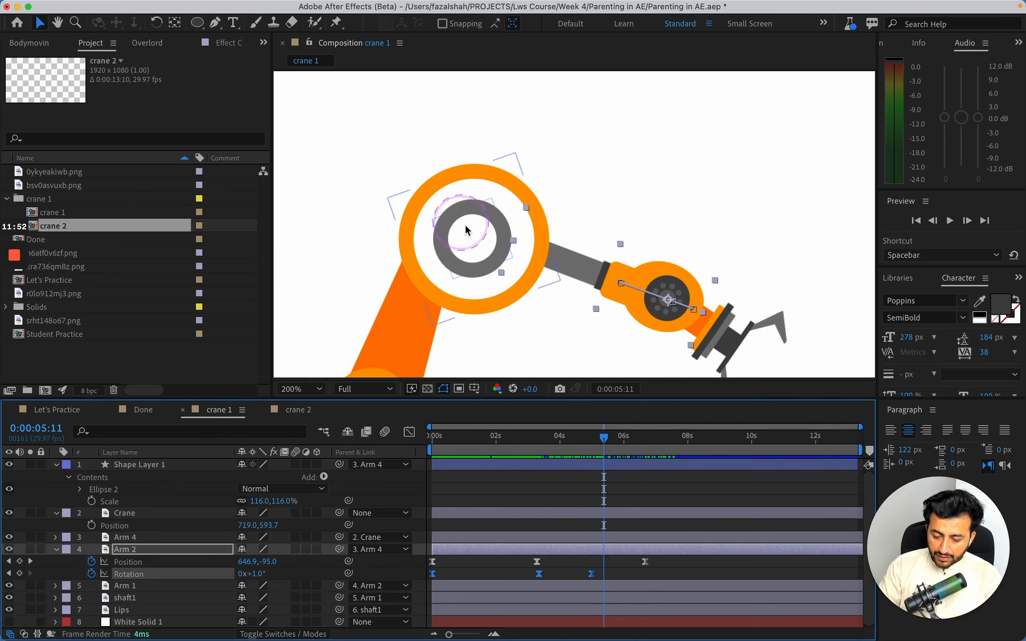
pyautogui.click(399, 327)
pyautogui.press('space')
pyautogui.moveTo(461, 259); pyautogui.dragTo(479, 166)
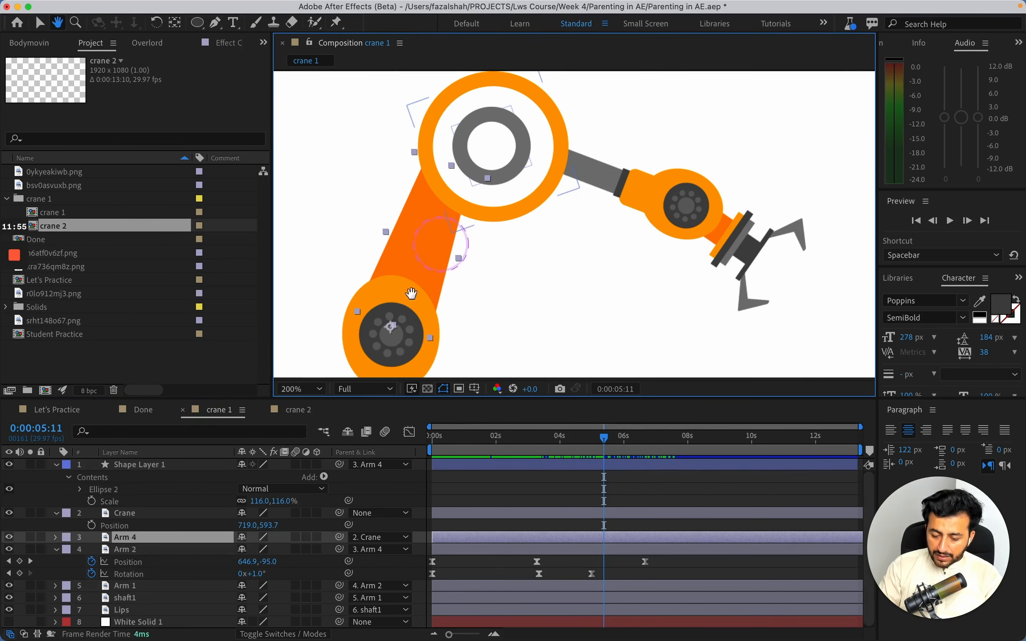
pyautogui.click(598, 180)
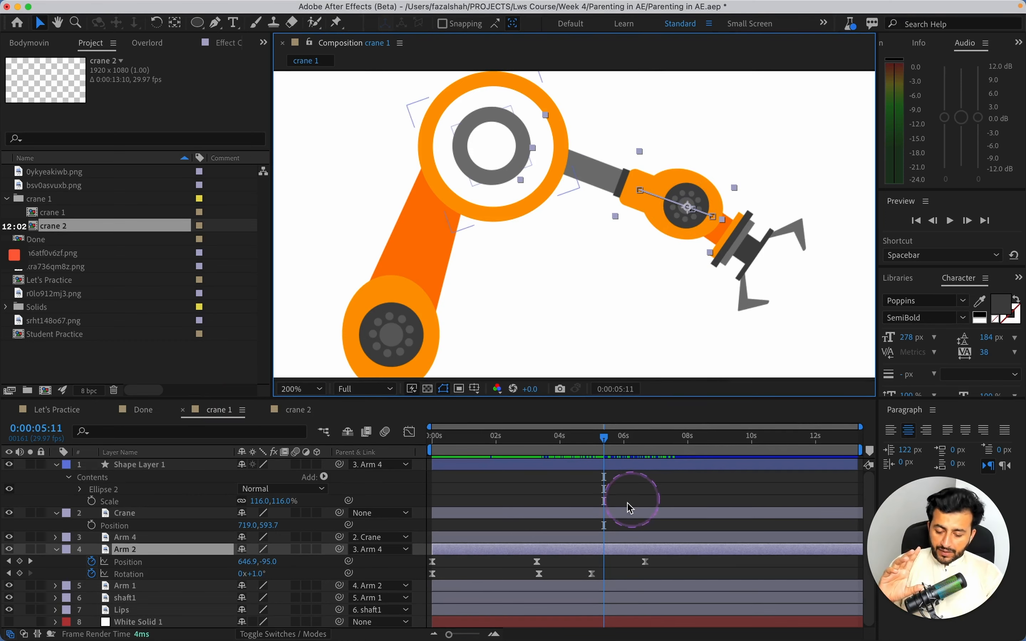
pyautogui.click(140, 566)
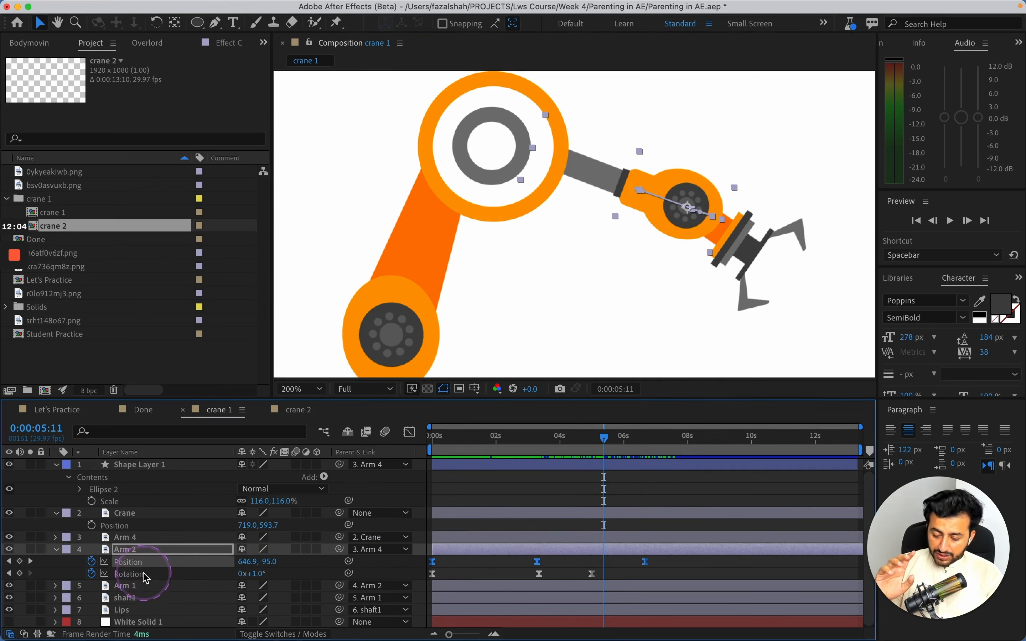
pyautogui.click(515, 569)
pyautogui.moveTo(600, 449); pyautogui.dragTo(500, 437)
# Step: In crane 2, keyframe Arm 2's position with its current value at 0:00:00:00 and a retracted -387.8, -278.6 at 0:00:01:00
pyautogui.click(292, 410)
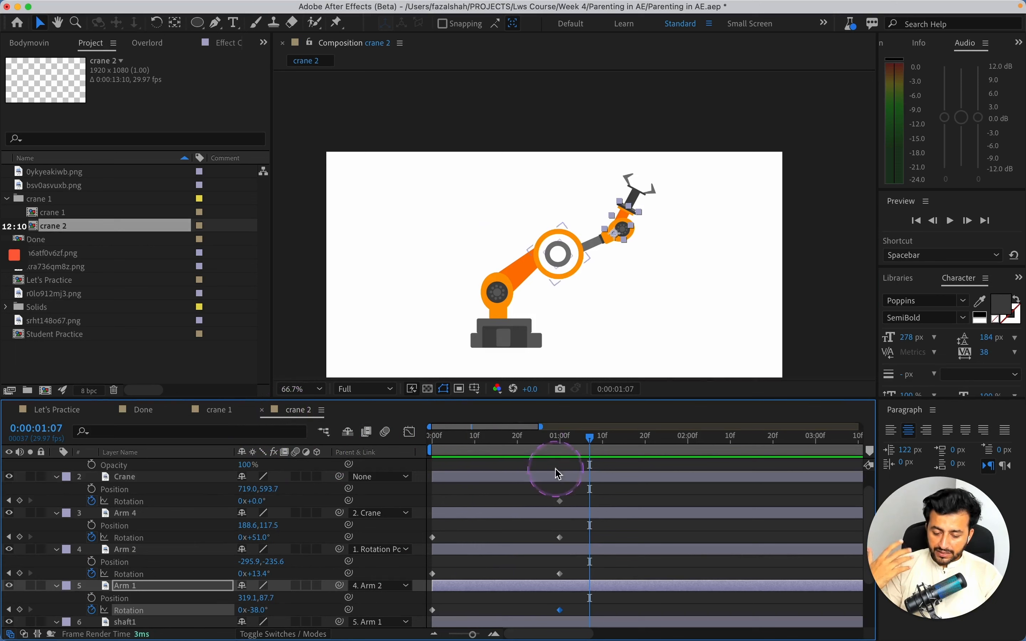
pyautogui.click(578, 531)
pyautogui.moveTo(591, 437); pyautogui.dragTo(554, 432)
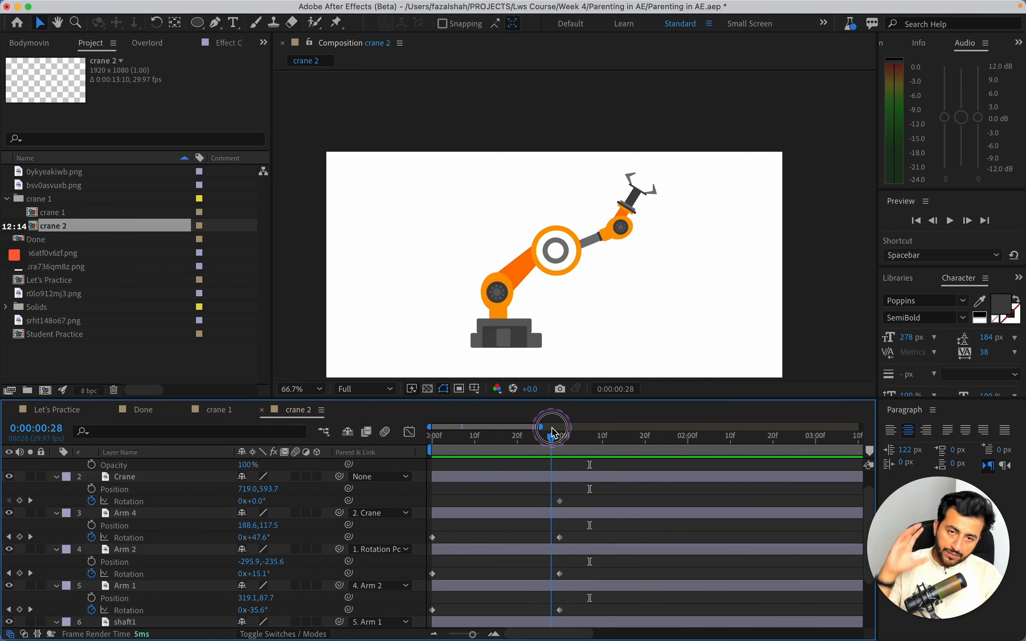
pyautogui.click(601, 239)
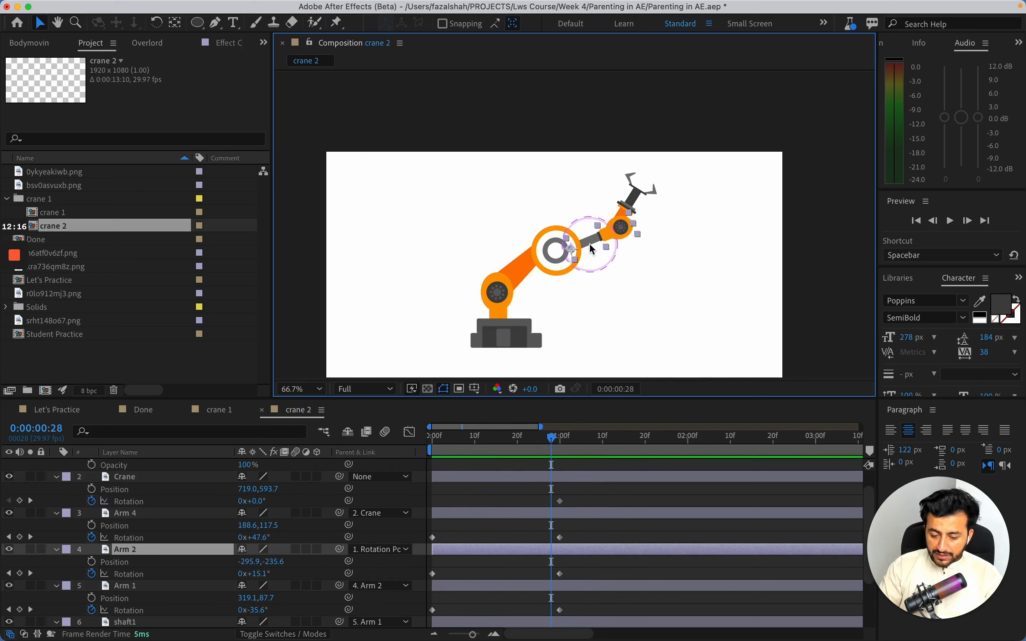
pyautogui.moveTo(555, 446)
pyautogui.mouseDown()
pyautogui.moveTo(451, 446)
pyautogui.moveTo(559, 459)
pyautogui.mouseUp()
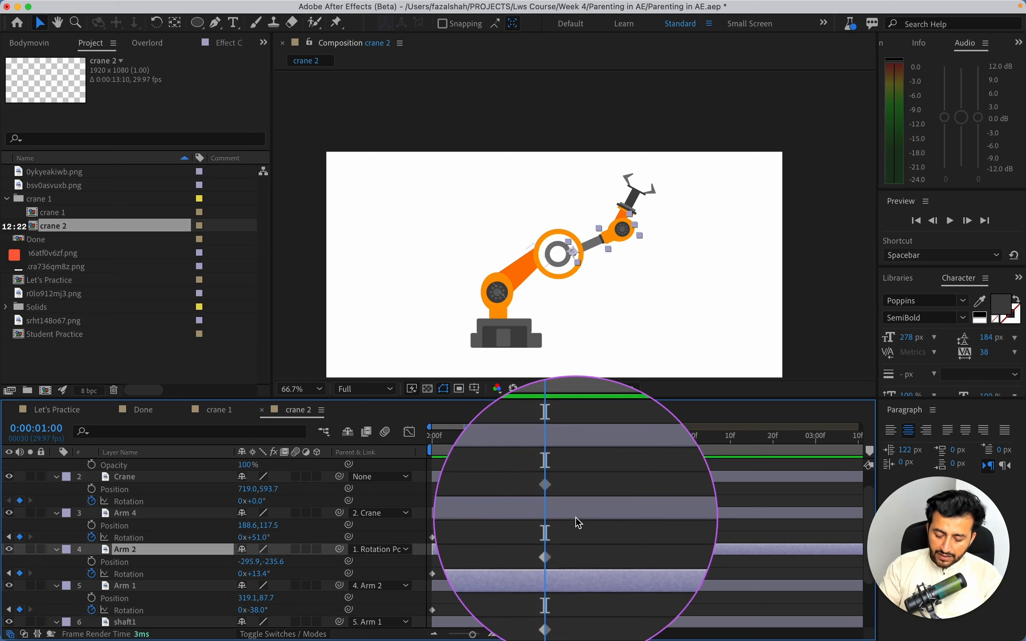
pyautogui.hotkey('alt', 'shift', 'p')
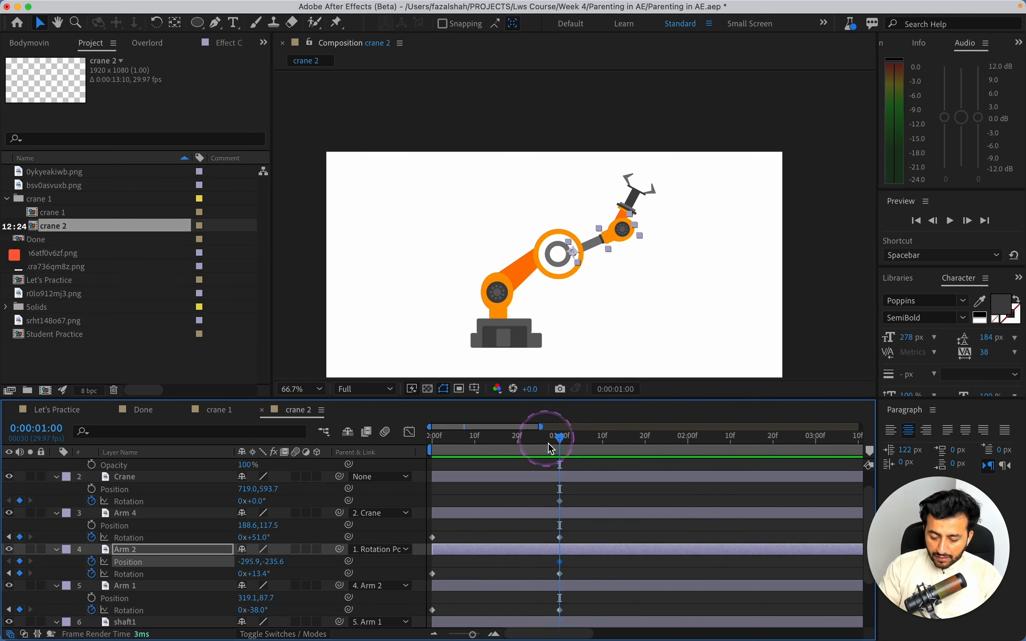
pyautogui.moveTo(559, 564); pyautogui.dragTo(433, 561)
pyautogui.moveTo(606, 229); pyautogui.dragTo(594, 244)
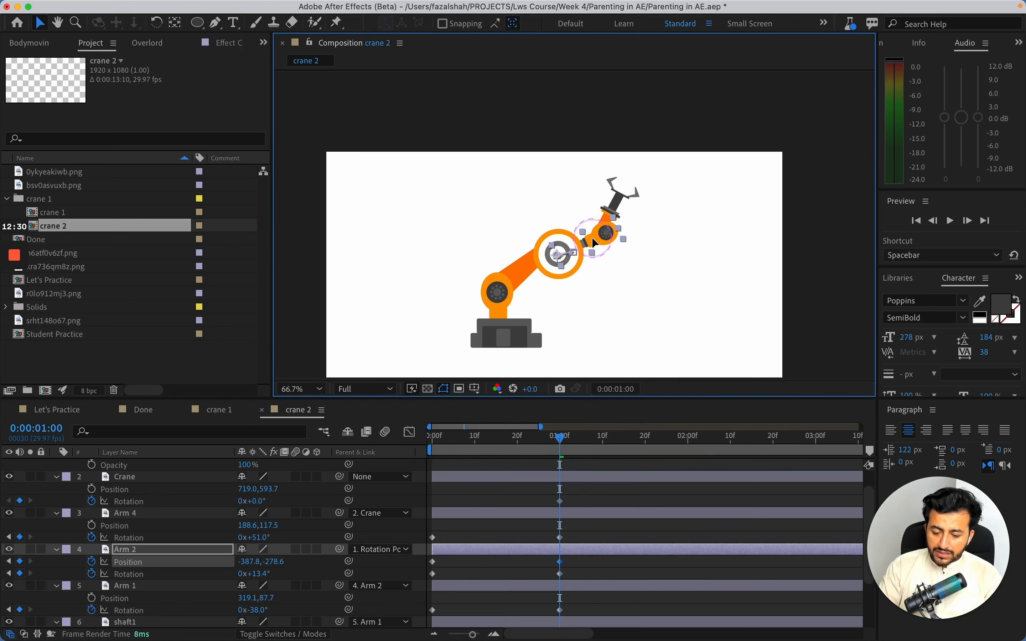
pyautogui.moveTo(559, 437); pyautogui.dragTo(635, 446)
pyautogui.click(605, 512)
pyautogui.click(586, 488)
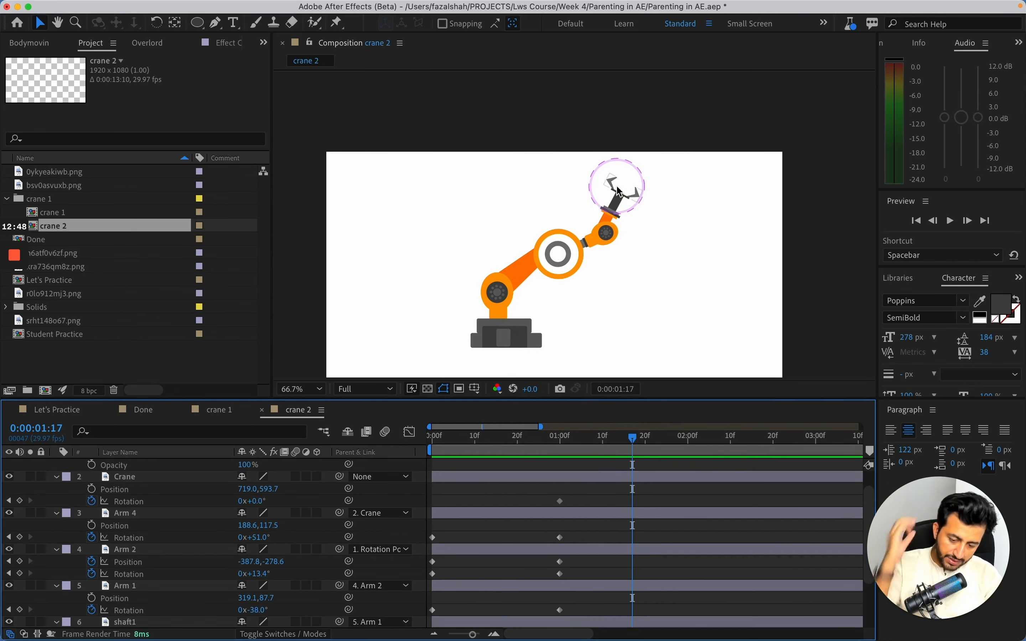
# Step: Try adding a scale keyframe to the Lips layer at 0:00:01:00, undo it, and collapse the layer's properties
pyautogui.press('z')
pyautogui.moveTo(596, 172); pyautogui.dragTo(657, 215)
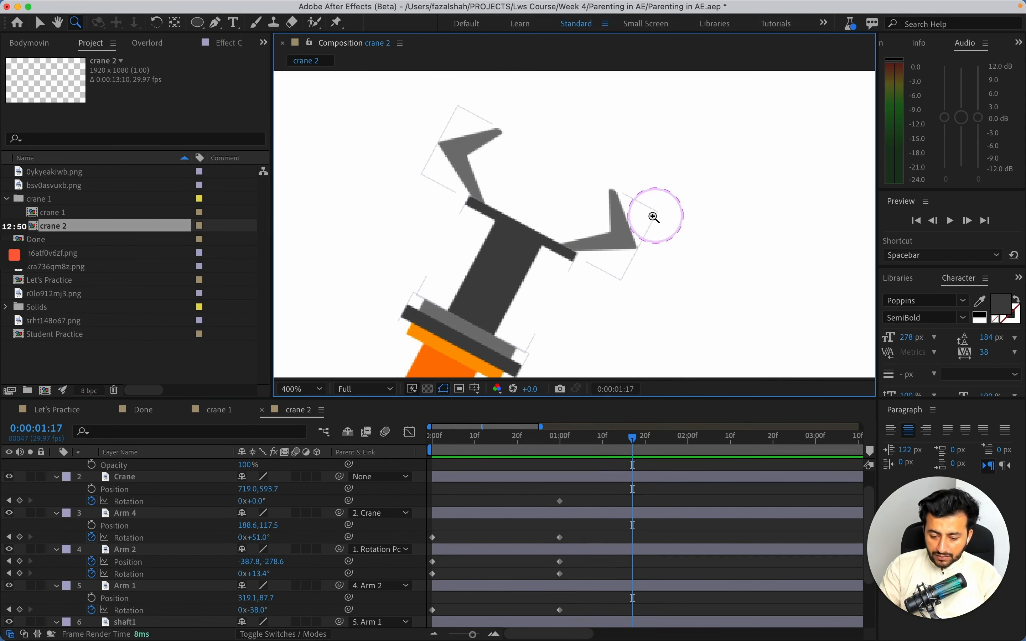
pyautogui.press('v')
pyautogui.click(630, 220)
pyautogui.scroll(-3, 301, 562)
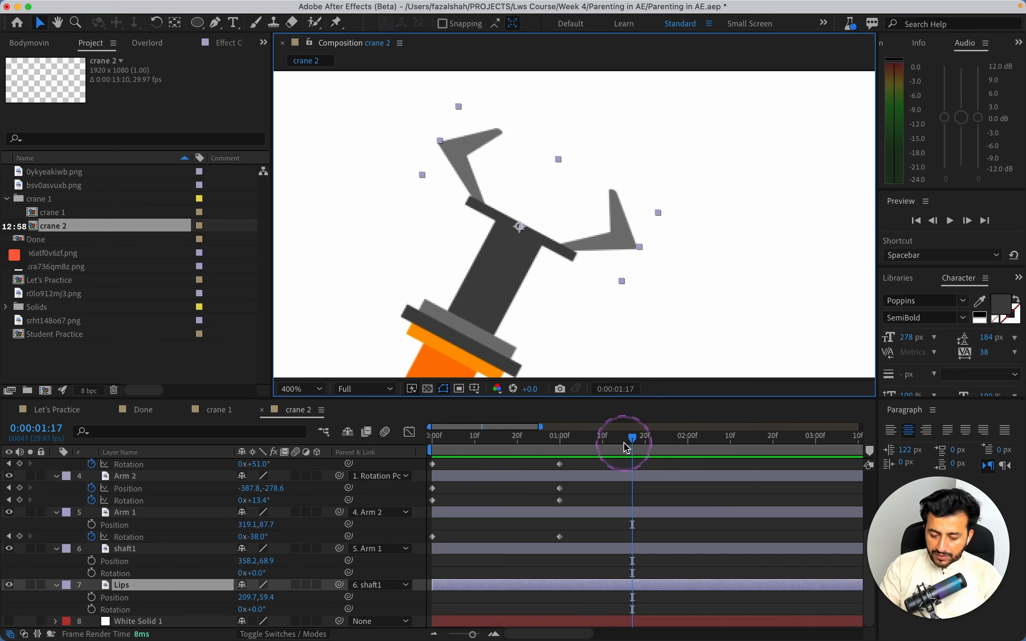
pyautogui.moveTo(627, 448); pyautogui.dragTo(564, 459)
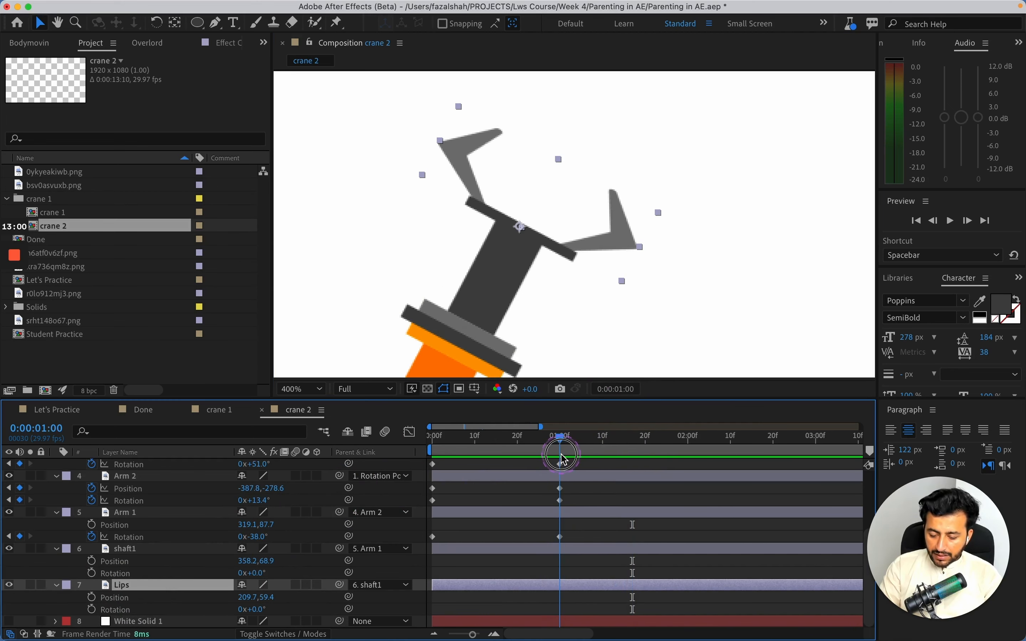
pyautogui.hotkey('alt', 'shift', 's')
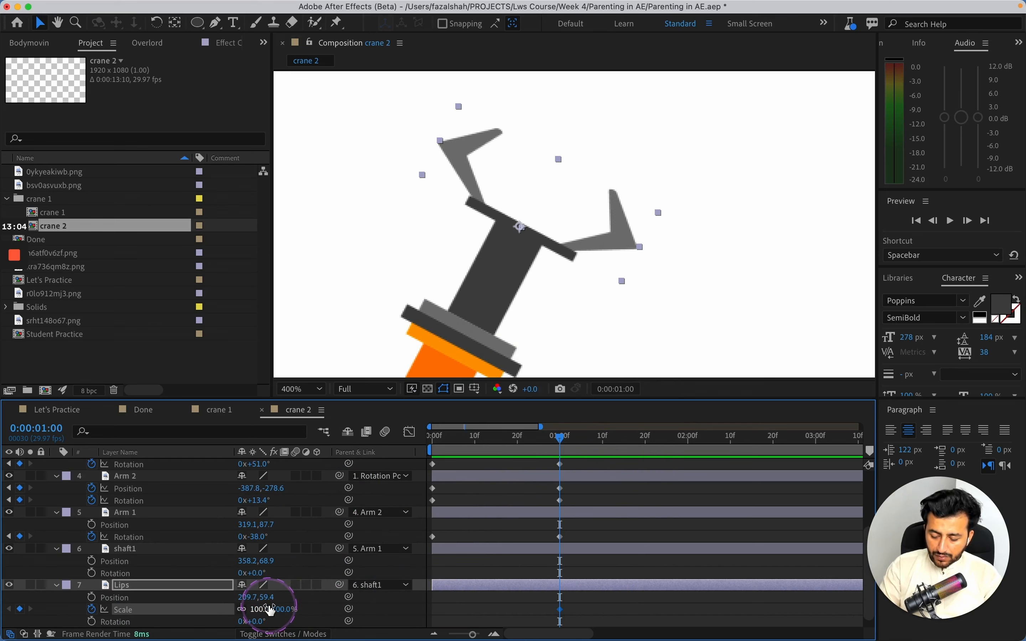
pyautogui.press('super+z')
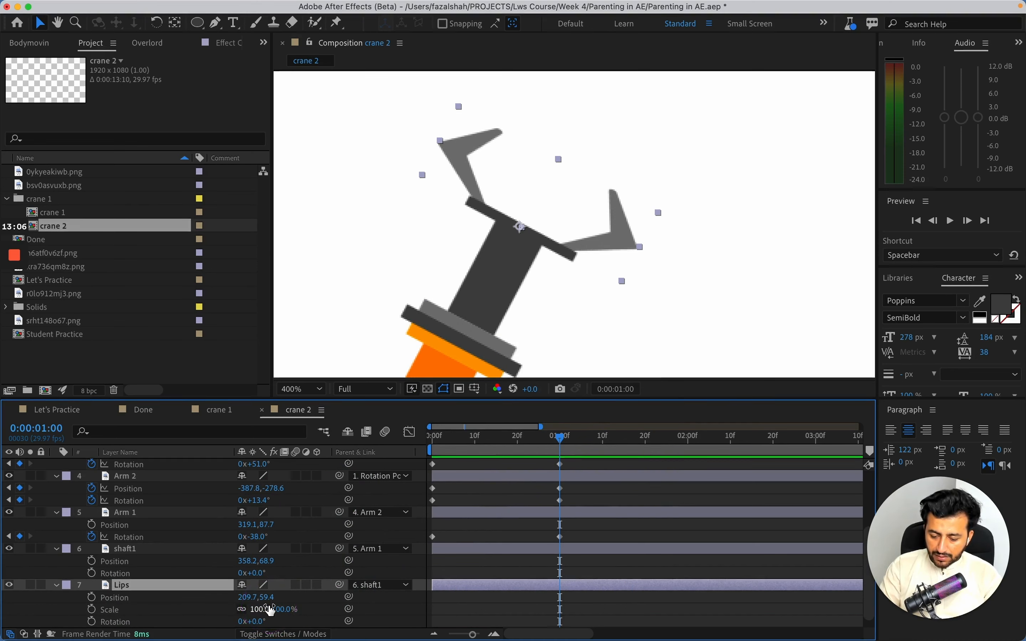
pyautogui.click(56, 585)
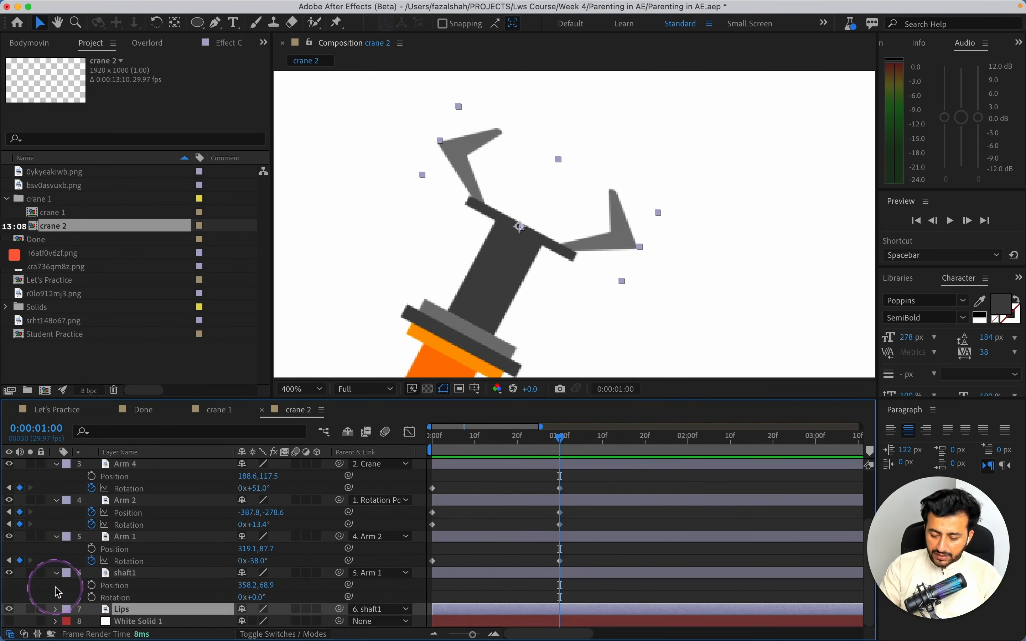
# Step: At 0:00:02:00, draw a small square on a new shape layer near ground level, to the right of the crane's base
pyautogui.scroll(3, 200, 541)
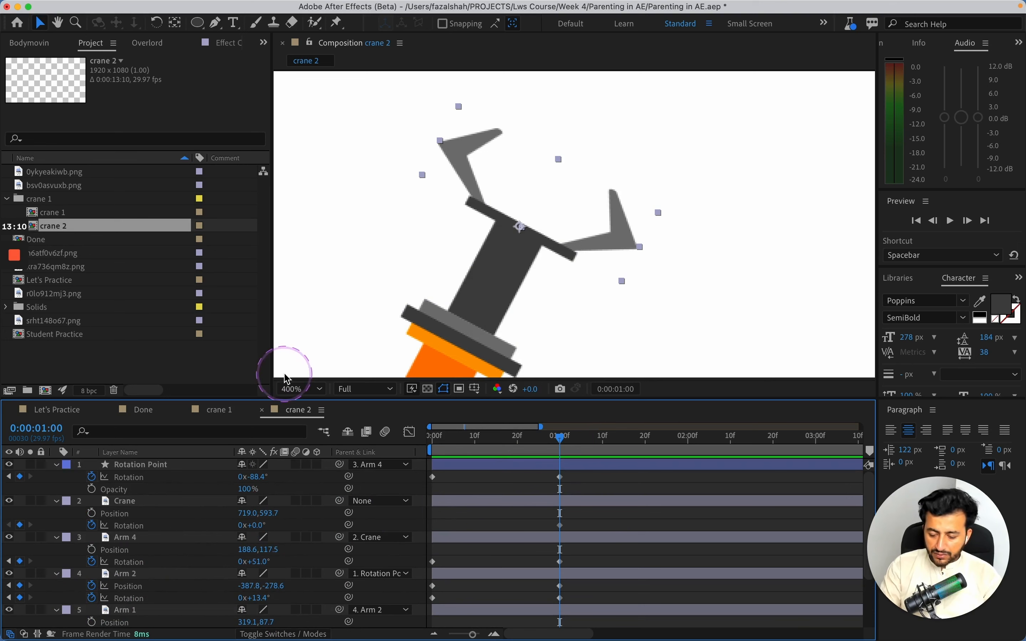
pyautogui.click(297, 392)
pyautogui.click(328, 149)
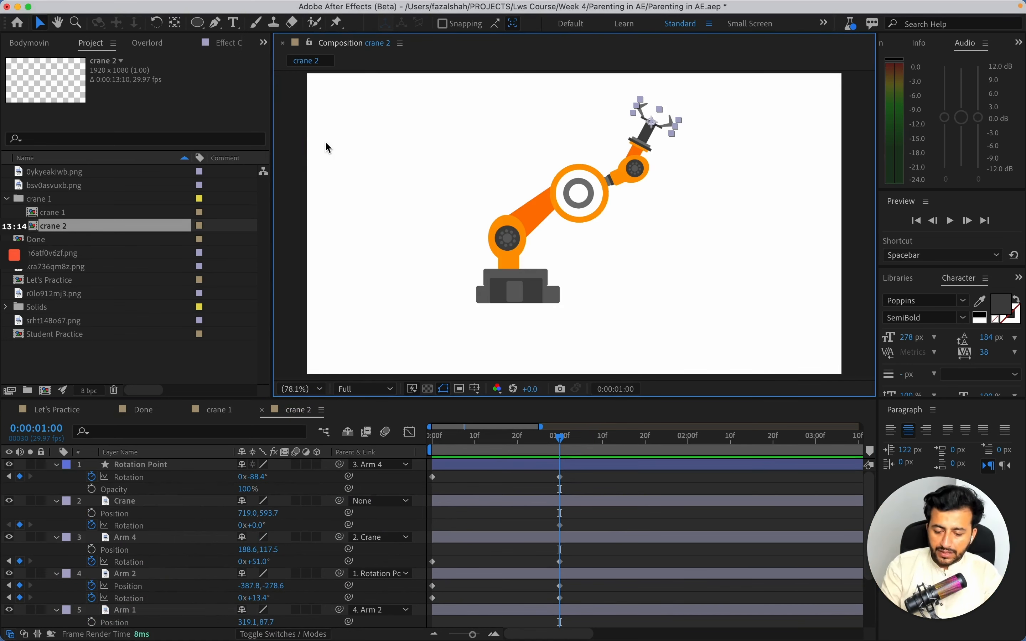
pyautogui.click(549, 438)
pyautogui.moveTo(550, 441); pyautogui.dragTo(688, 452)
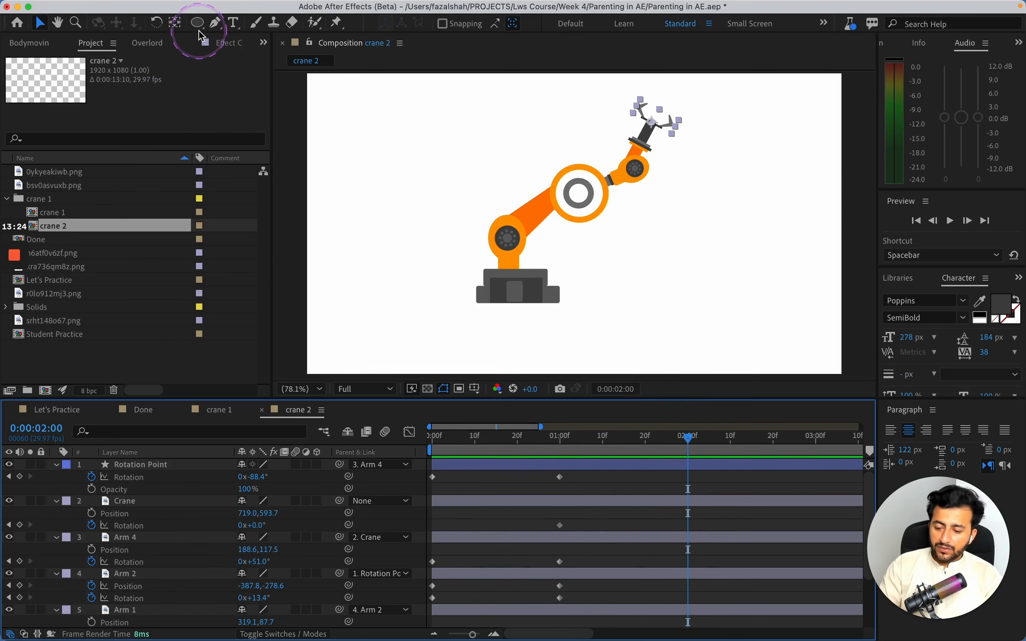
pyautogui.moveTo(207, 30); pyautogui.dragTo(243, 22)
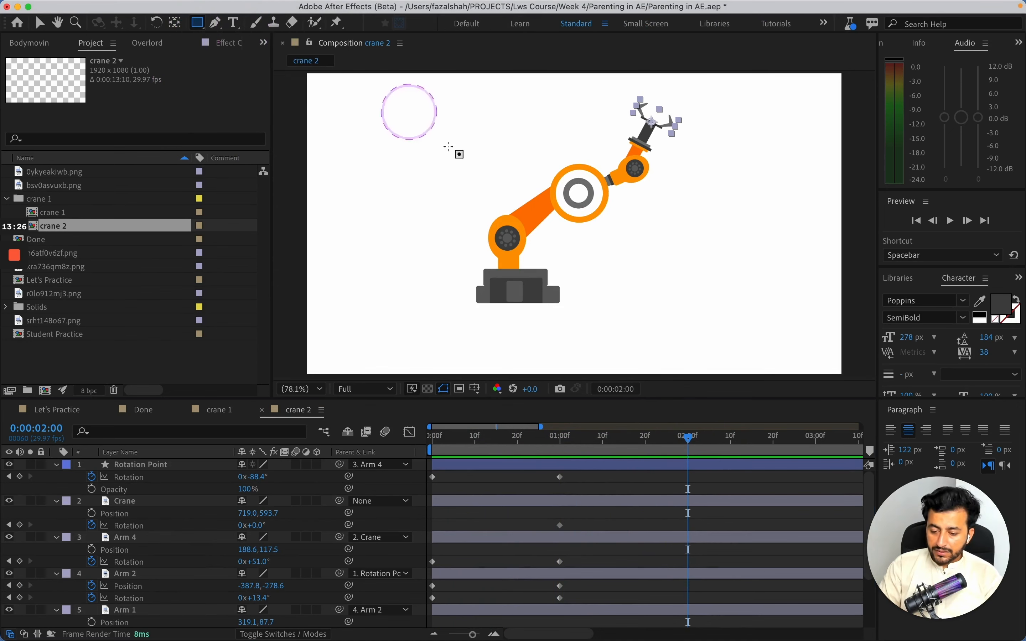
pyautogui.click(671, 486)
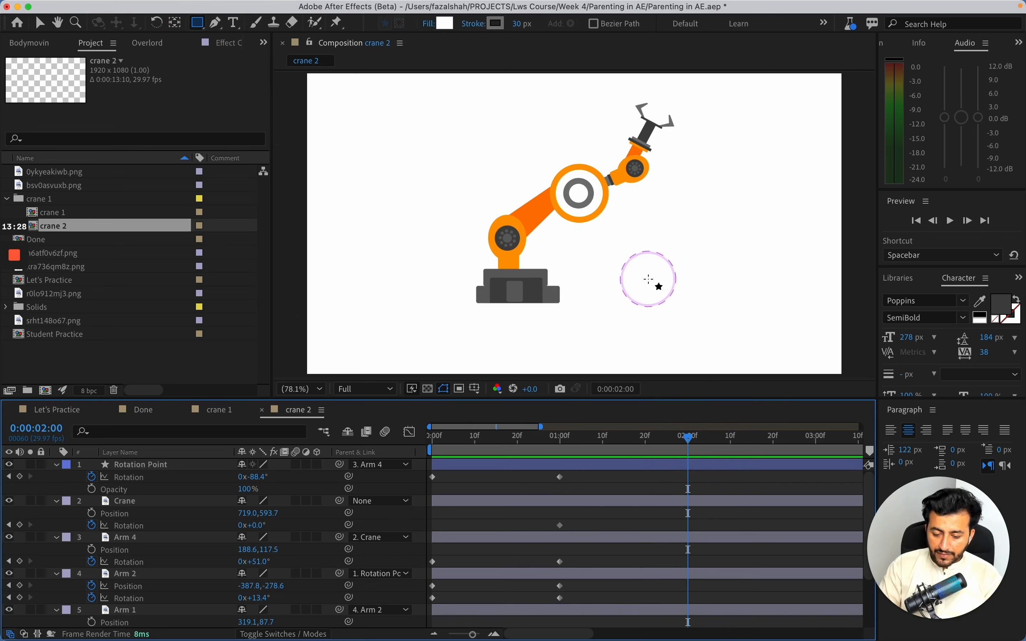
pyautogui.moveTo(666, 269); pyautogui.dragTo(711, 309)
# Step: Fill the square with the orange F57E16 sampled from the crane
pyautogui.click(472, 33)
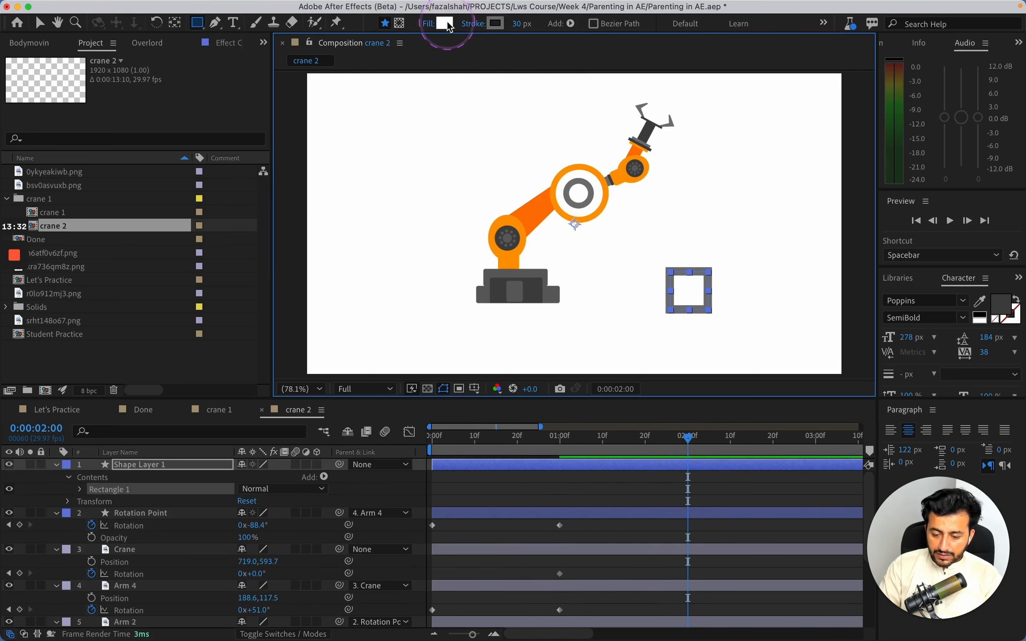
pyautogui.click(573, 271)
pyautogui.click(625, 315)
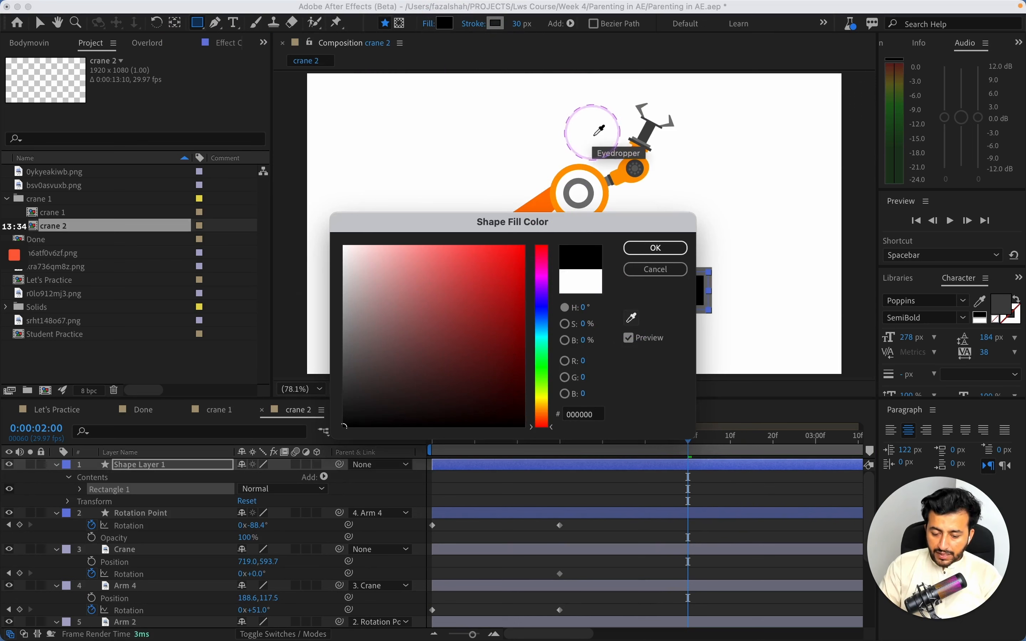
pyautogui.click(584, 182)
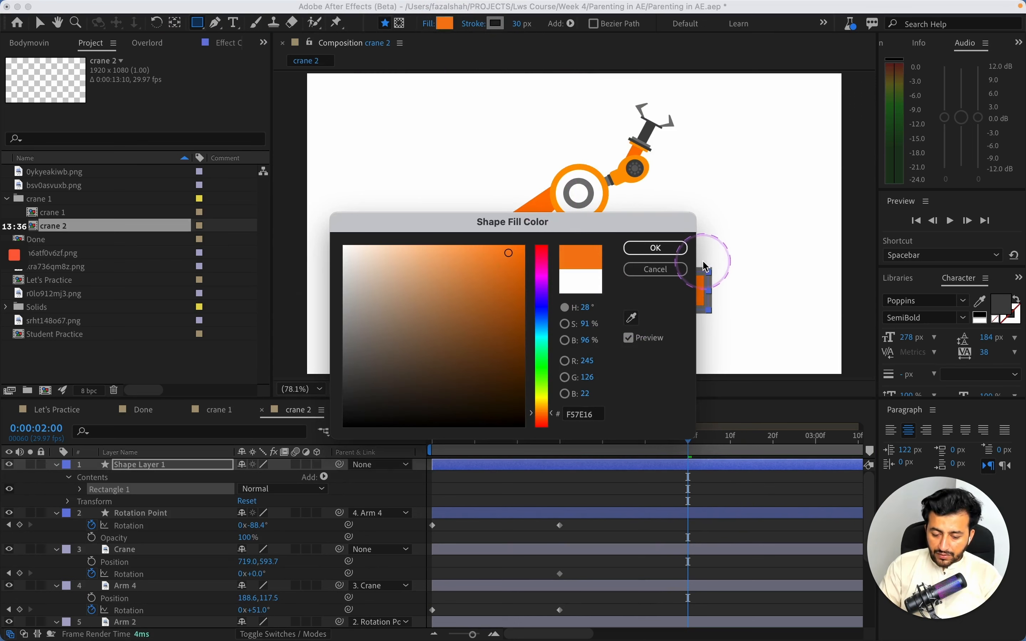
pyautogui.click(655, 248)
# Step: Remove the grey stroke from the orange square
pyautogui.click(497, 23)
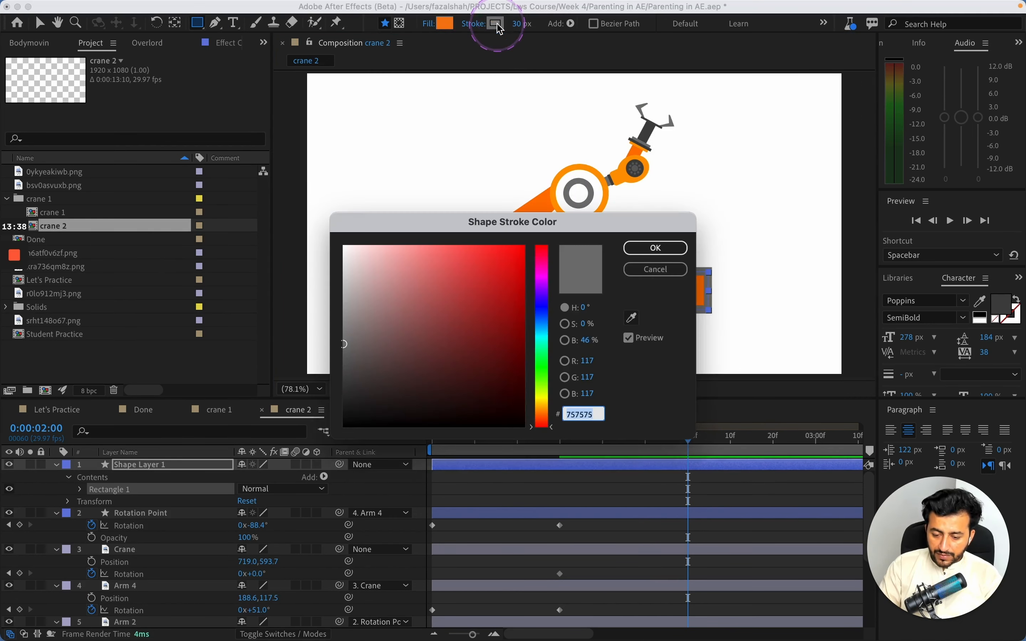
pyautogui.click(646, 269)
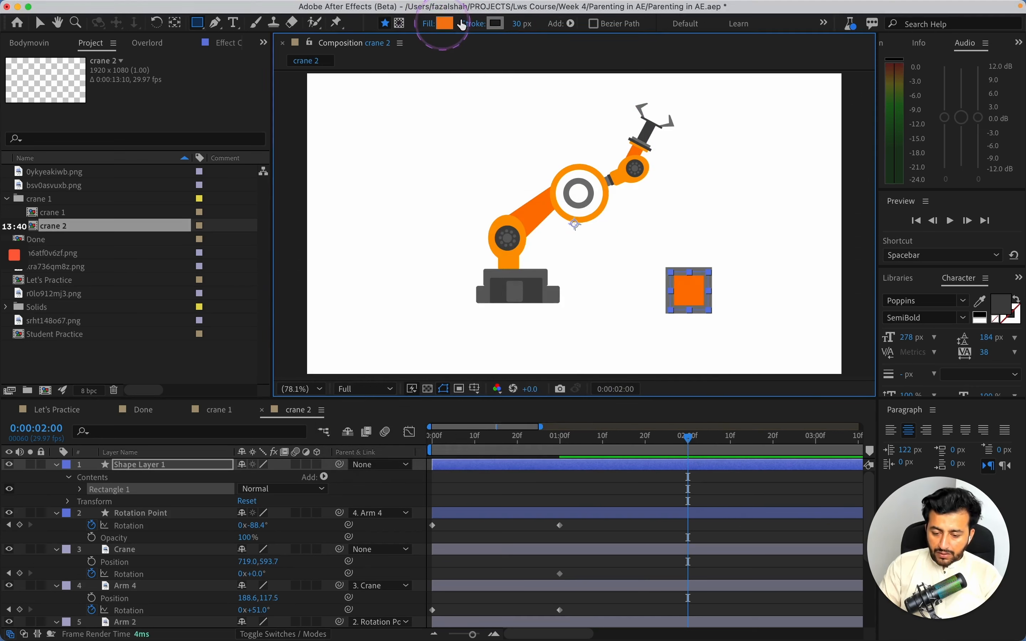
pyautogui.press('v')
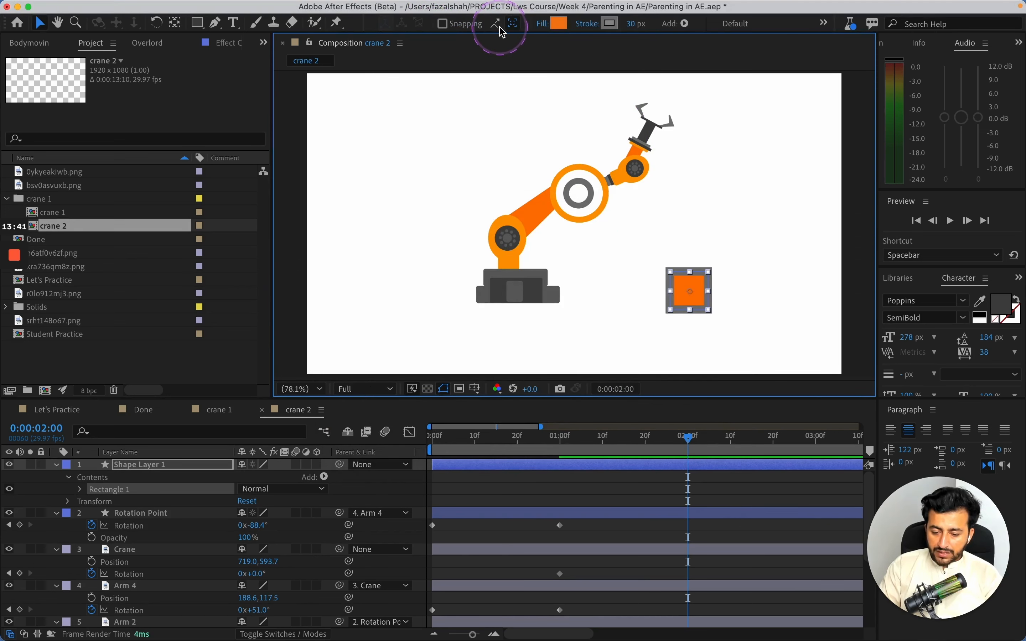
pyautogui.keyDown('alt'); pyautogui.click(611, 25); pyautogui.keyUp('alt')
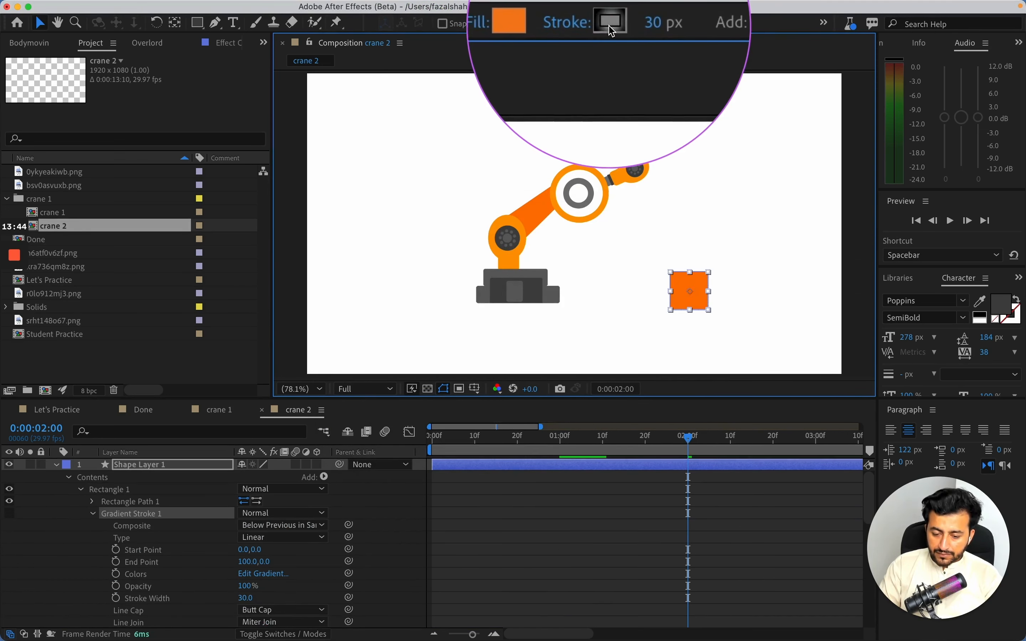
# Step: Collapse the square's stroke properties and rename its shape layer to Box
pyautogui.click(93, 513)
pyautogui.click(172, 473)
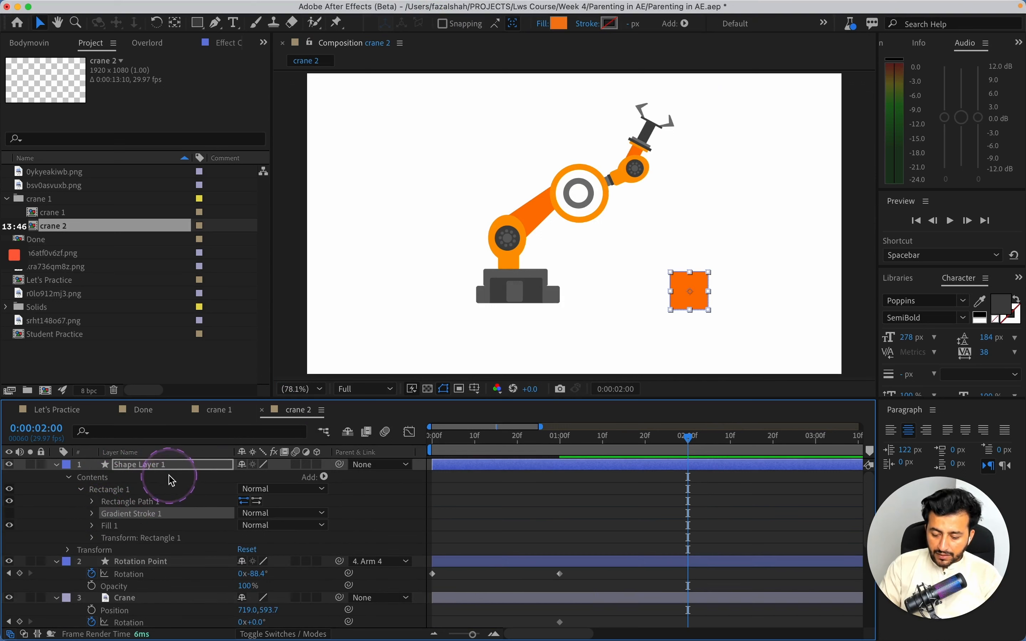
pyautogui.press('Return')
pyautogui.write('Bo')
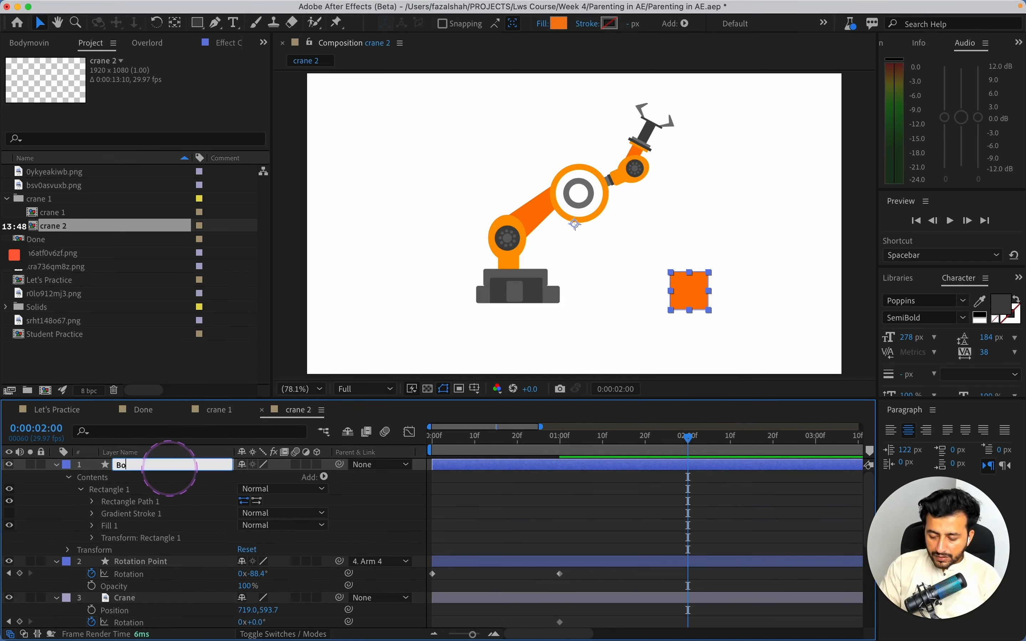
pyautogui.write('x')
pyautogui.press('Return')
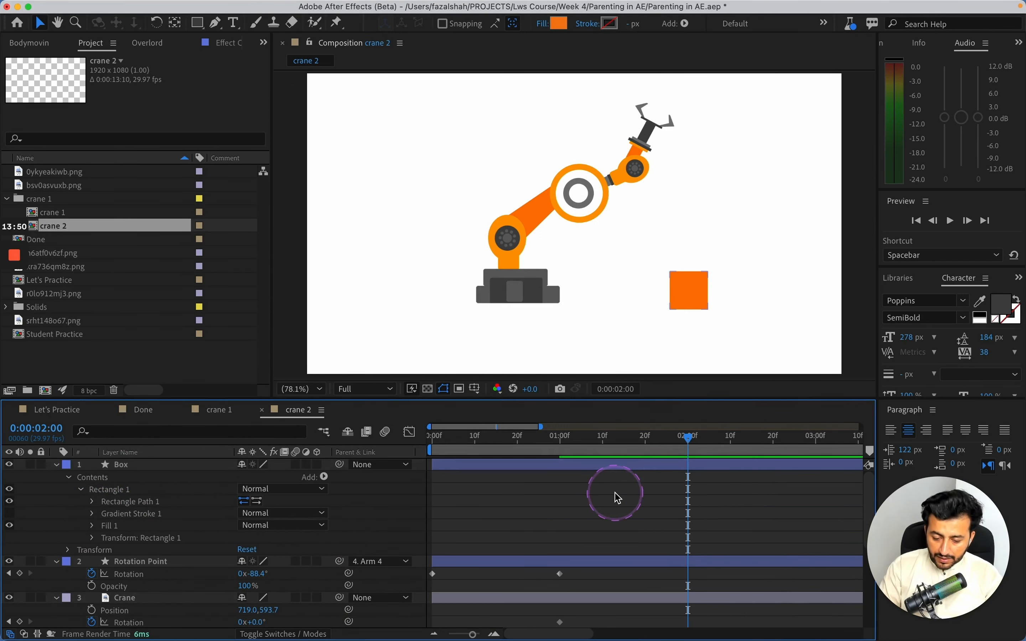
# Step: Nudge the orange Box up about 30 px and move its anchor point to the square's centre
pyautogui.click(687, 286)
pyautogui.hotkey('shift', 'Up')
pyautogui.hotkey('shift', 'Up')
pyautogui.hotkey('shift', 'Up')
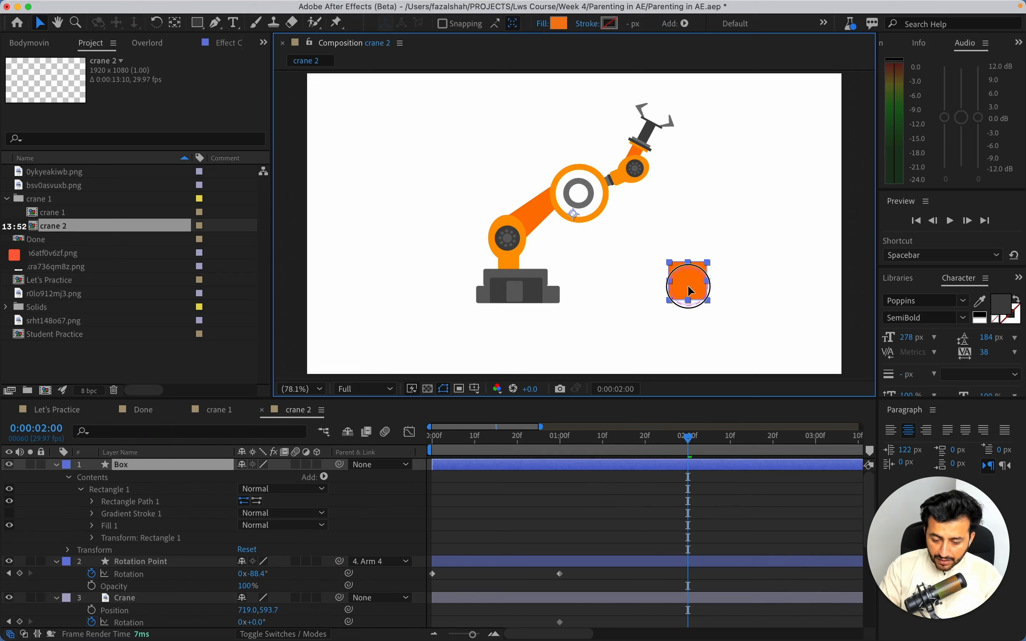
pyautogui.press('y')
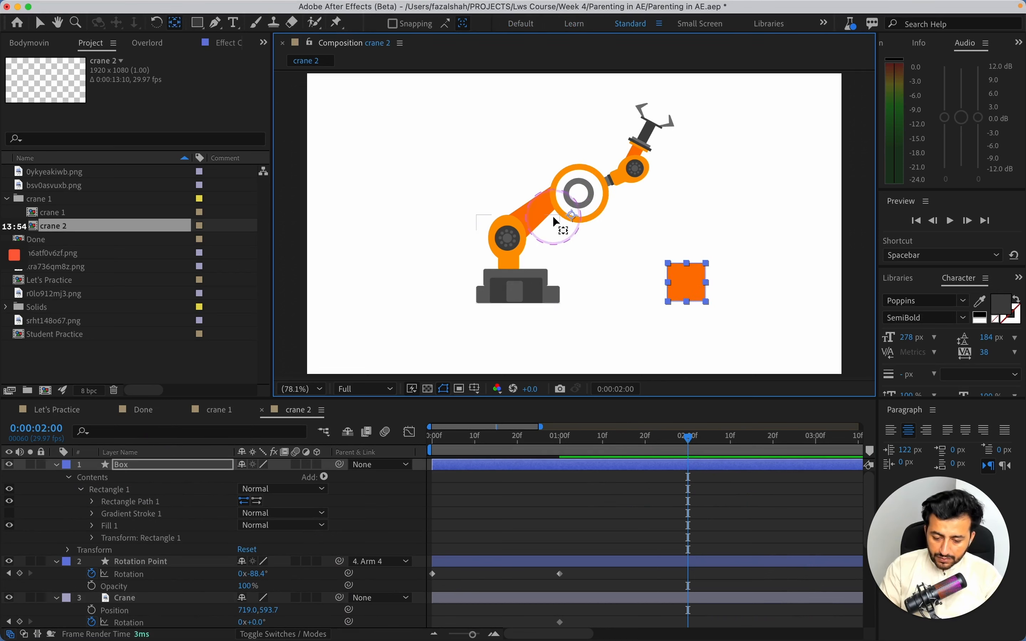
pyautogui.moveTo(690, 299)
pyautogui.mouseDown()
pyautogui.moveTo(682, 218)
pyautogui.moveTo(689, 290)
pyautogui.mouseUp()
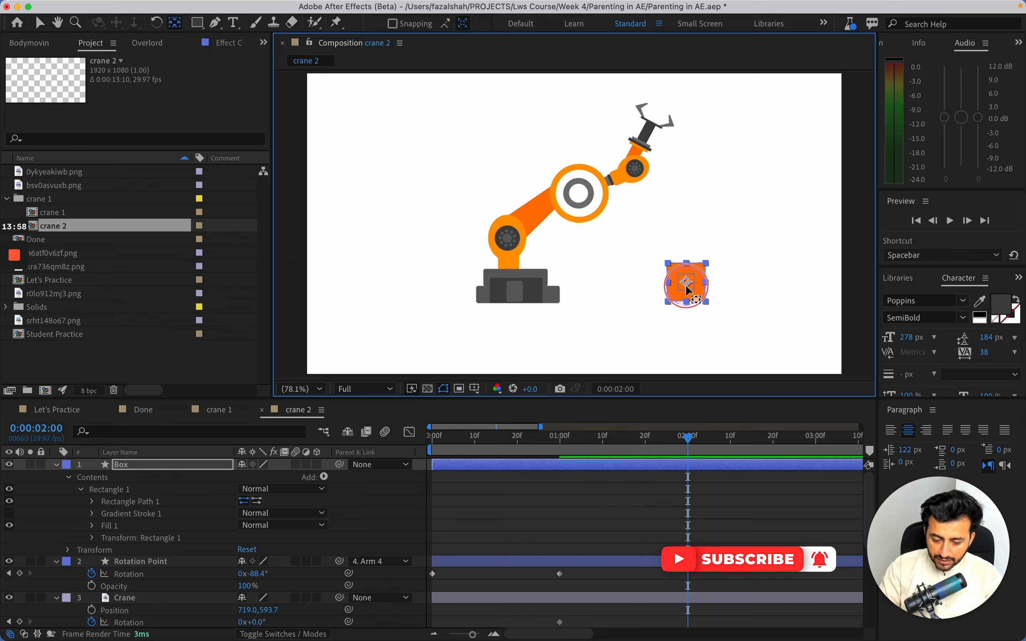
pyautogui.click(669, 495)
pyautogui.click(662, 467)
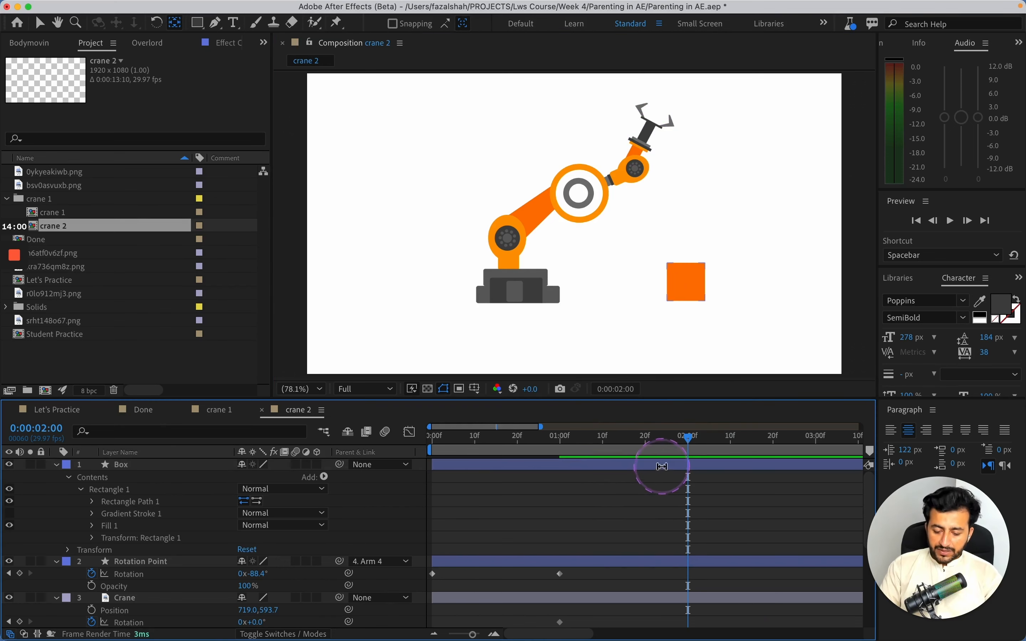
pyautogui.moveTo(671, 447); pyautogui.dragTo(691, 501)
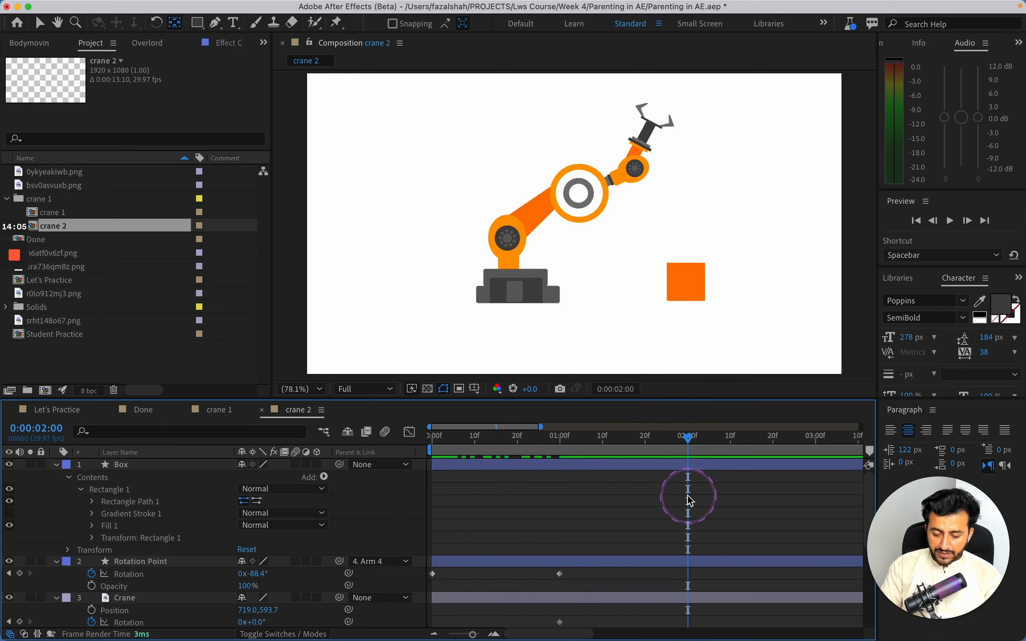
# Step: Try rotating the Crane base layer to -10° at 0:00:02:00, and undo it
pyautogui.click(505, 240)
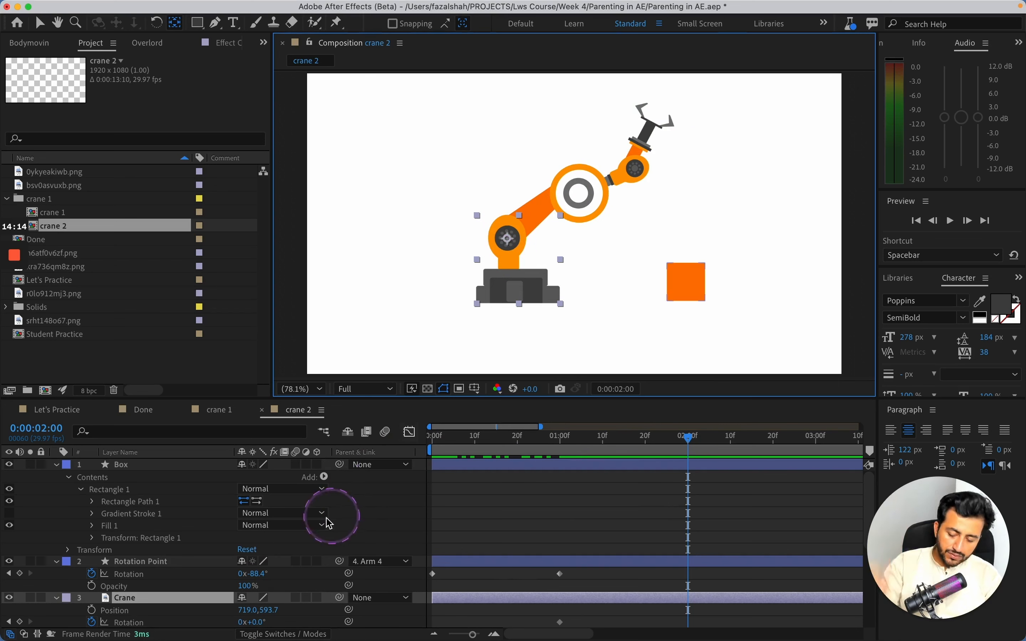
pyautogui.scroll(-2, 180, 556)
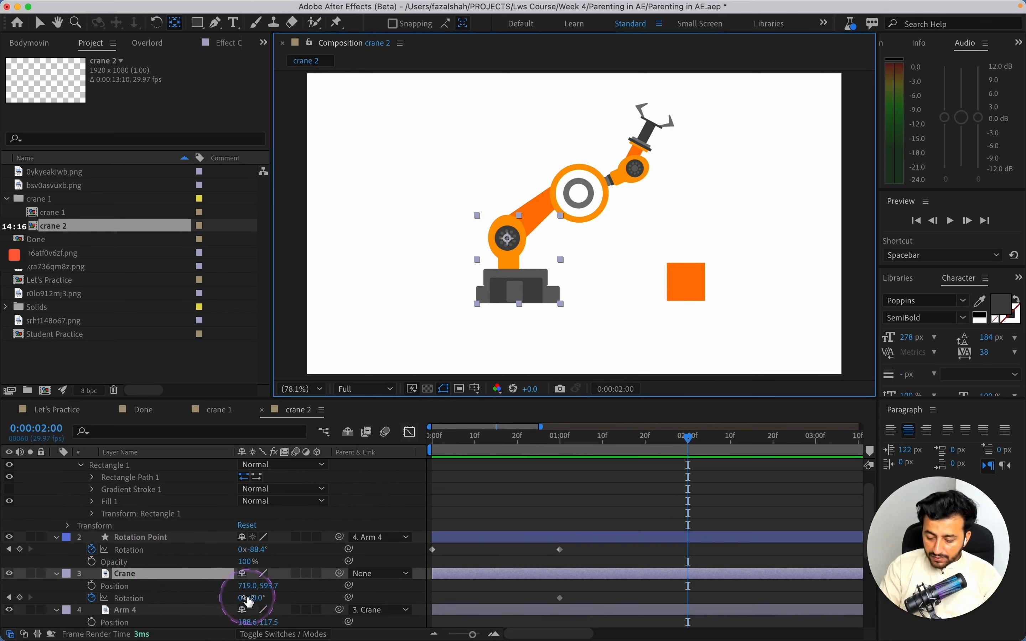
pyautogui.moveTo(250, 602); pyautogui.dragTo(246, 602)
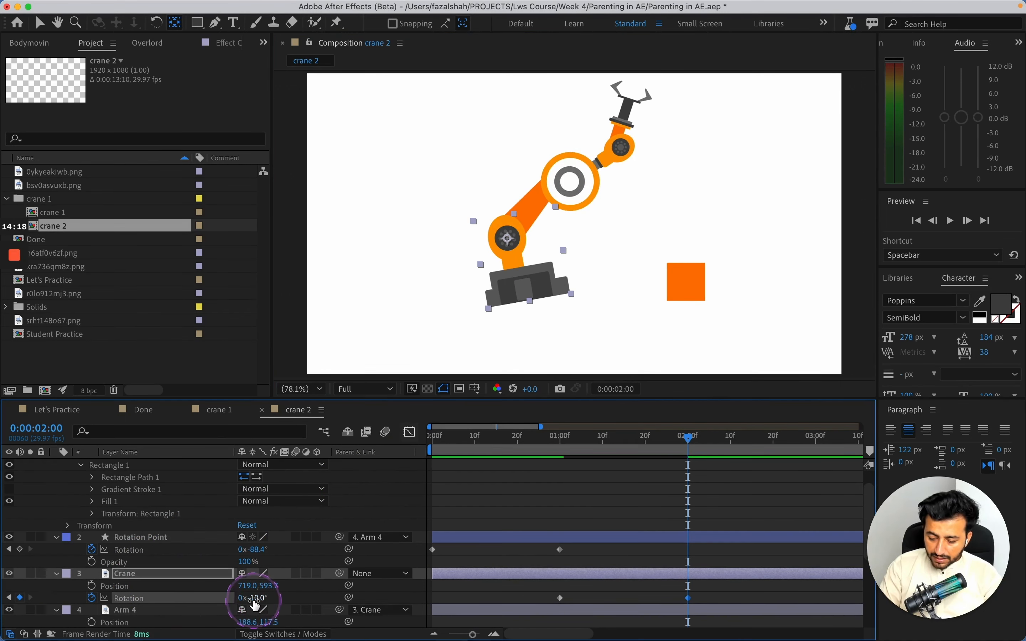
pyautogui.press('super+z')
# Step: At 0:00:02:00, keyframe the rotation of the Arm 4 layer at 26°
pyautogui.click(196, 529)
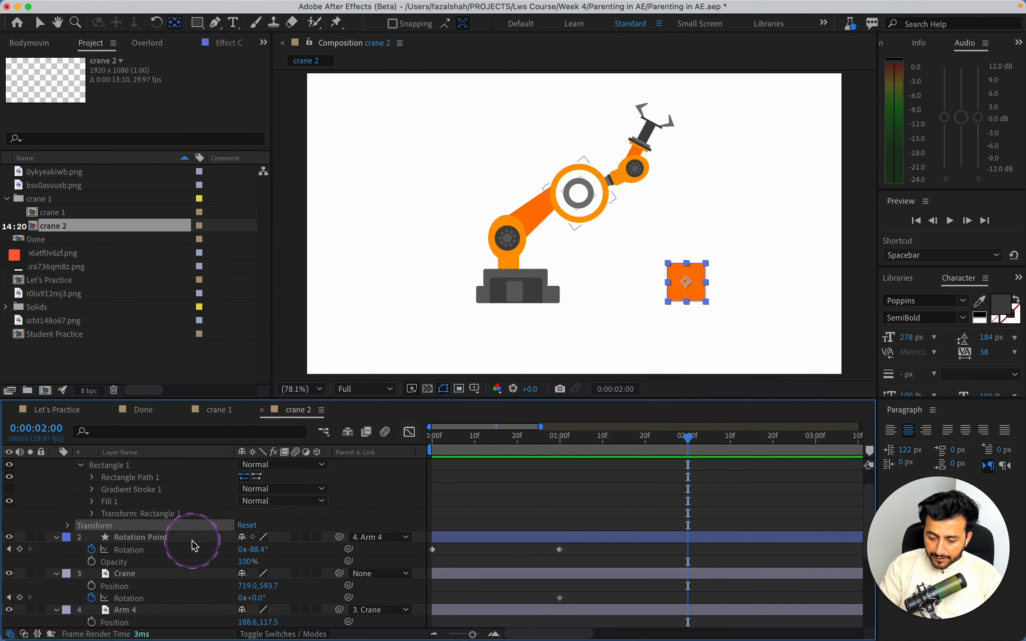
pyautogui.click(192, 539)
pyautogui.click(188, 572)
pyautogui.scroll(-4, 191, 576)
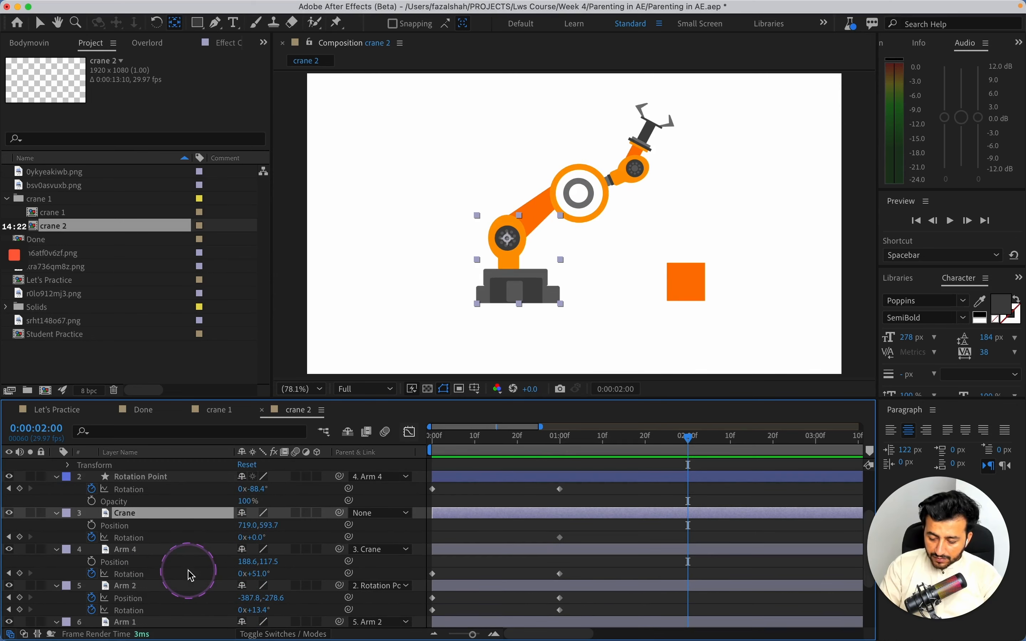
pyautogui.click(189, 562)
pyautogui.click(191, 528)
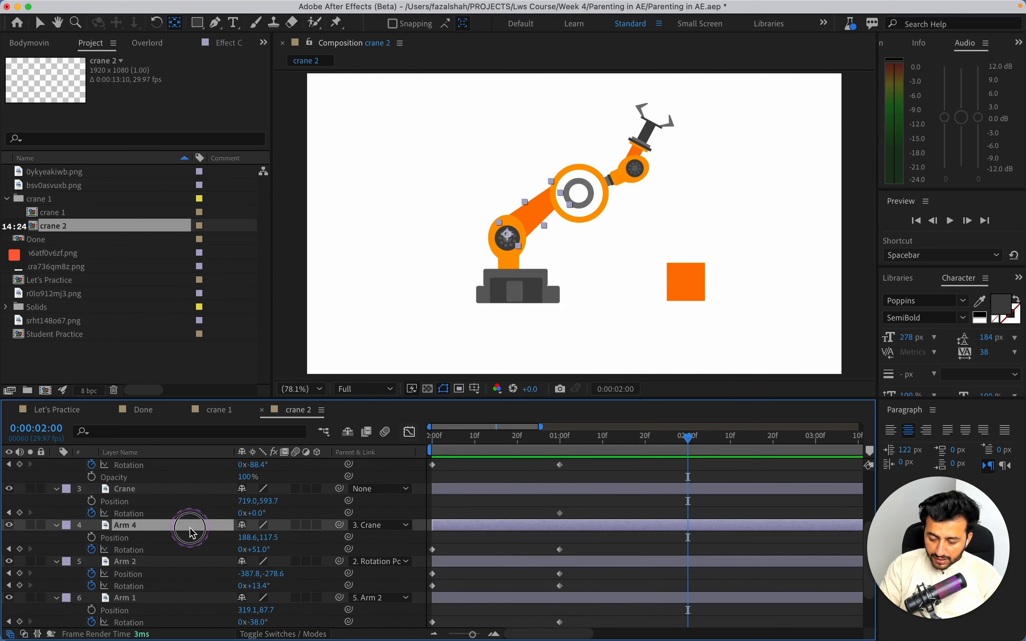
pyautogui.moveTo(263, 554); pyautogui.dragTo(242, 551)
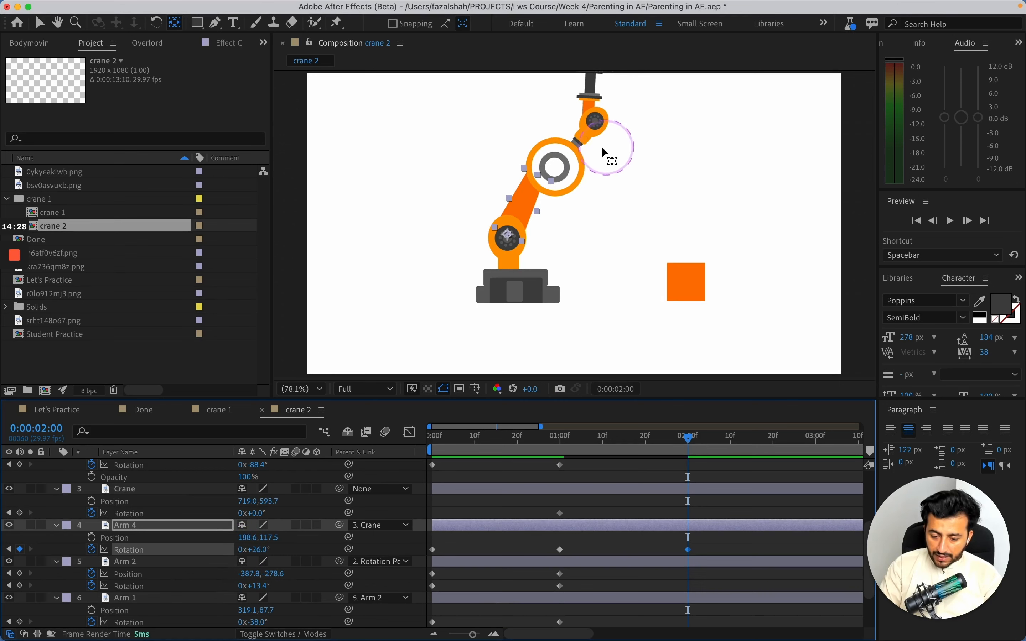
# Step: Keyframe the Rotation Point layer's rotation at -22.4° at 0:00:02:00 so the forearm swings down toward the box
pyautogui.click(584, 141)
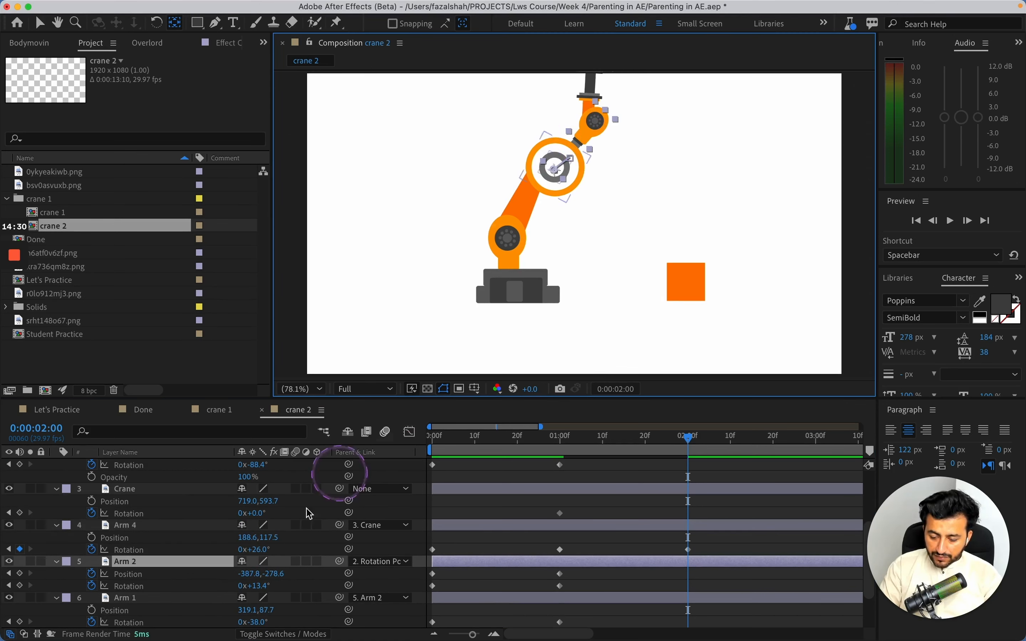
pyautogui.scroll(5, 155, 523)
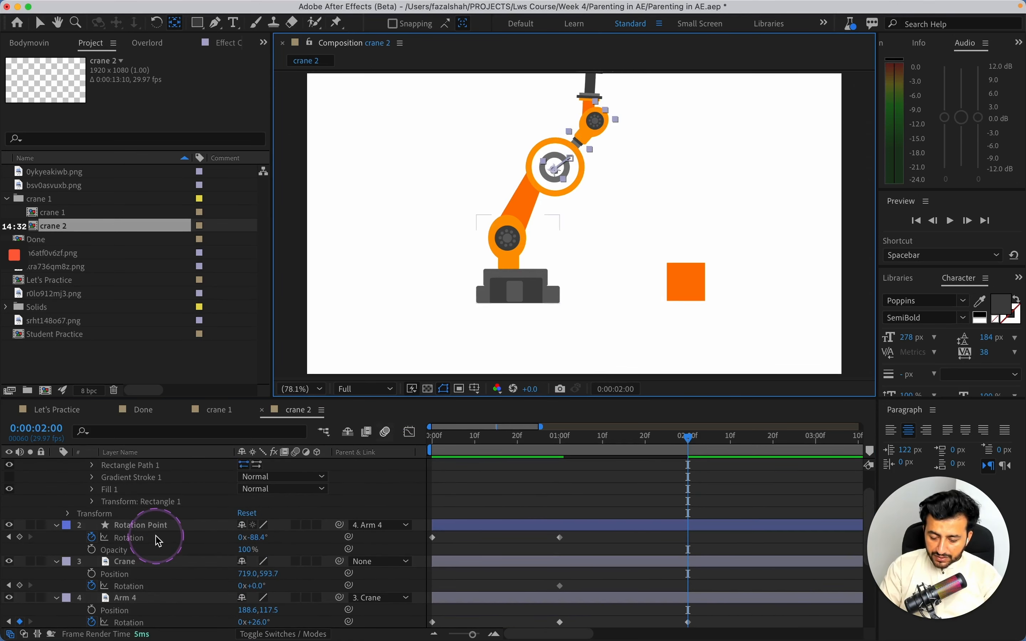
pyautogui.click(149, 528)
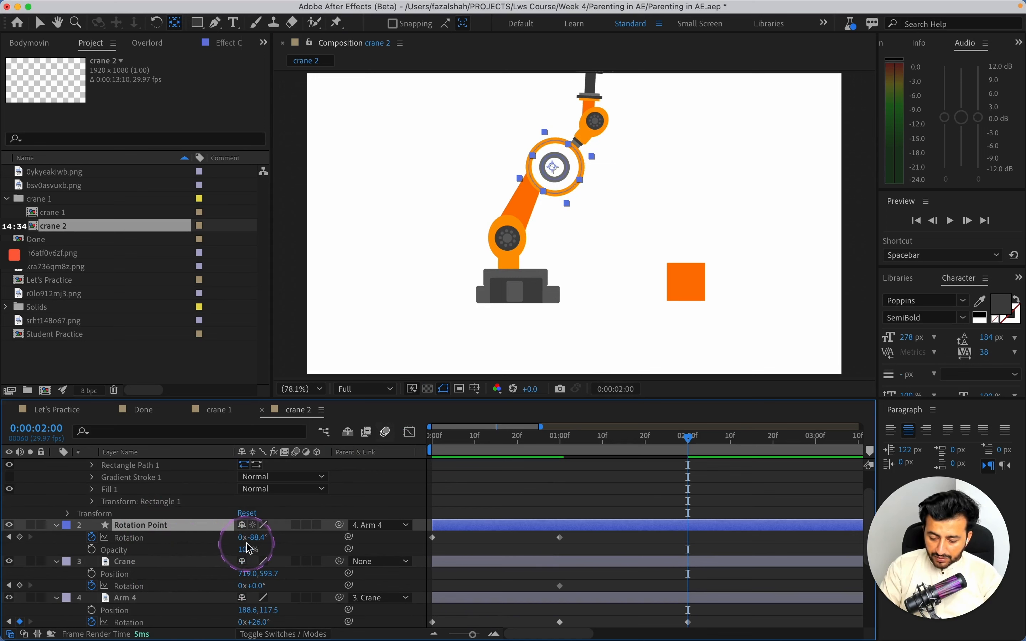
pyautogui.moveTo(247, 543); pyautogui.dragTo(303, 543)
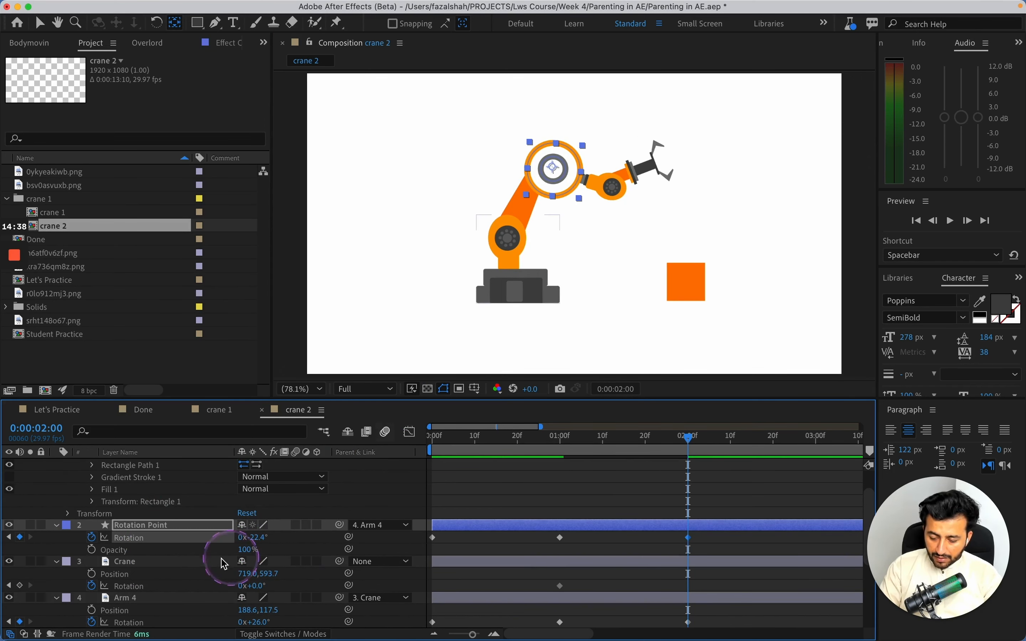
# Step: Extend Arm 2 outward from the round joint to position -292.3, -284.7 at 0:00:02:00
pyautogui.scroll(-3, 152, 598)
pyautogui.click(155, 601)
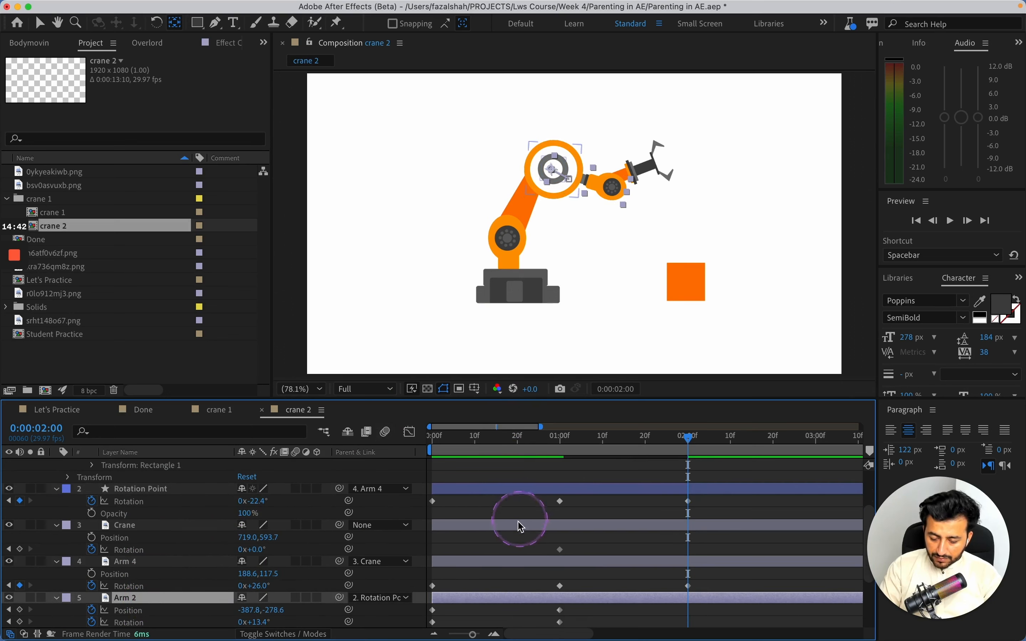
pyautogui.scroll(-2, 521, 527)
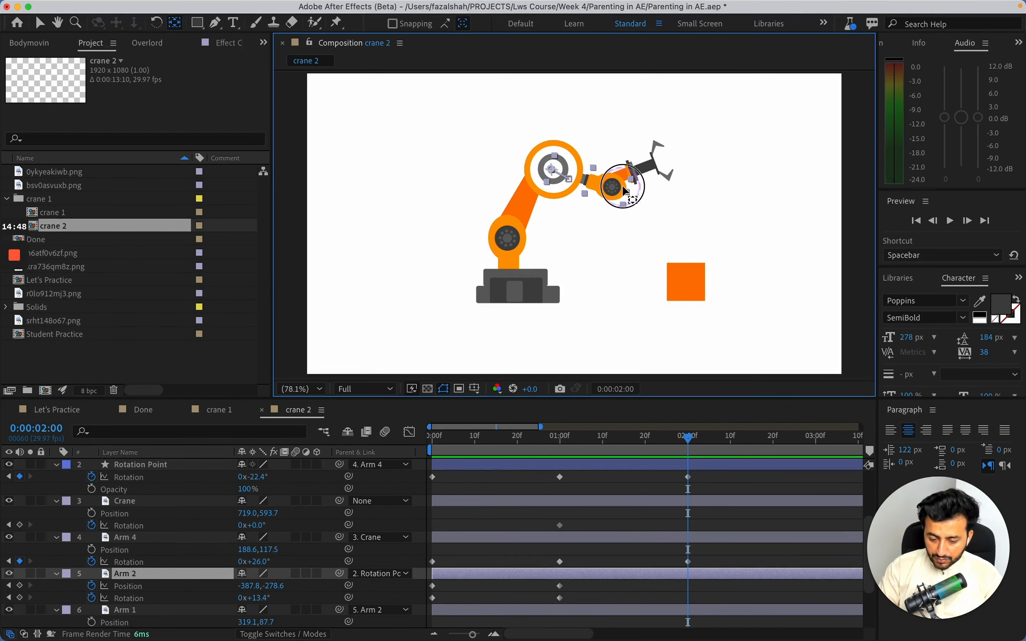
pyautogui.press('v')
pyautogui.moveTo(613, 191); pyautogui.dragTo(632, 193)
pyautogui.scroll(-1, 177, 572)
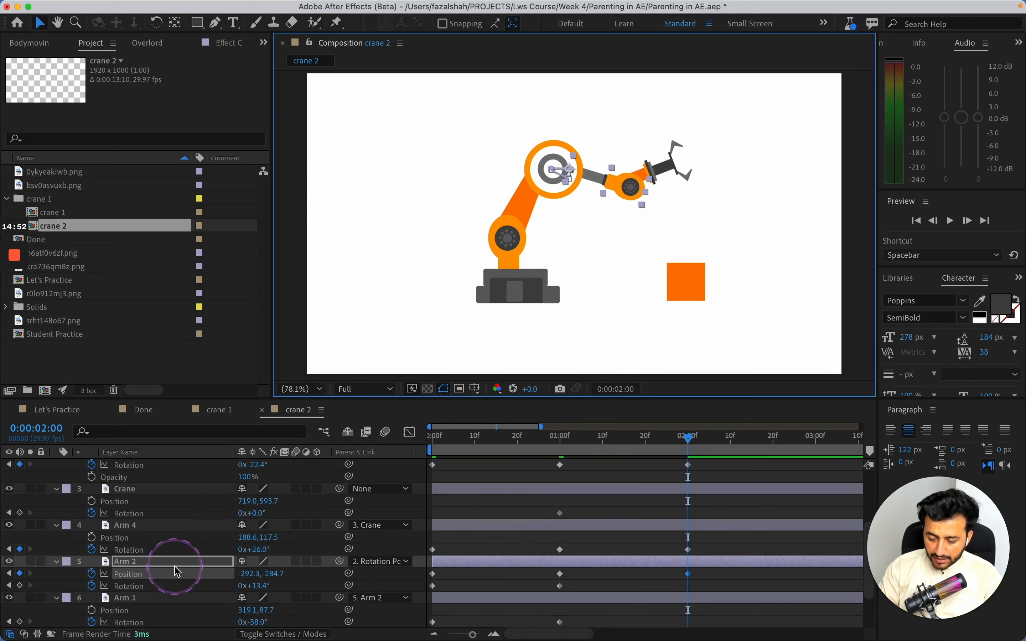
# Step: At 0:00:02:00, set Arm 2's rotation to -5.6° and Arm 1's rotation to 60°
pyautogui.moveTo(259, 588); pyautogui.dragTo(323, 581)
pyautogui.click(210, 597)
pyautogui.scroll(-3, 211, 595)
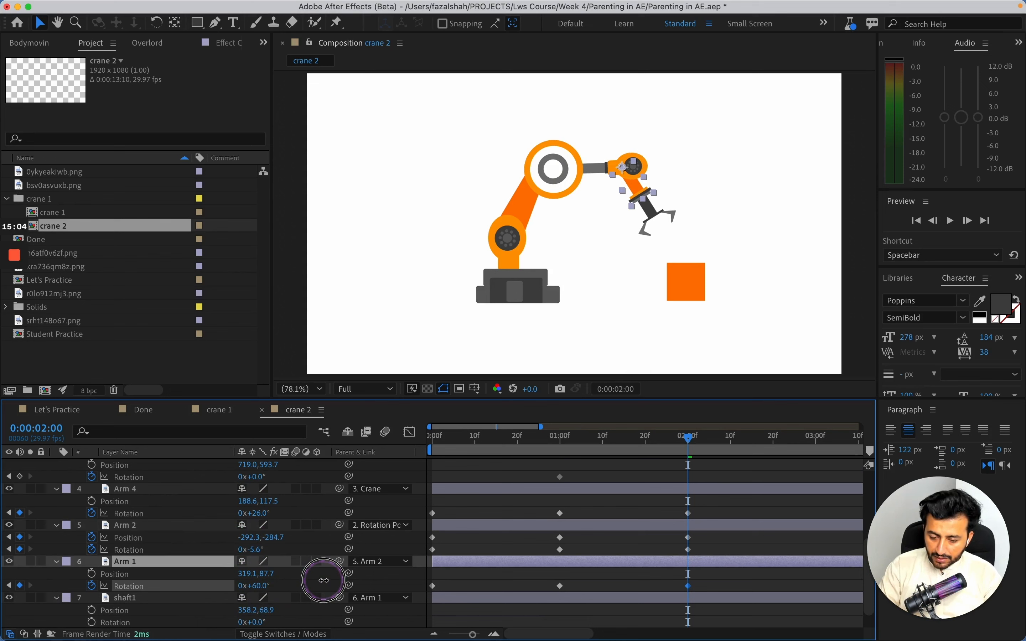
# Step: Set the Rotation Point's rotation to 0.6° and Arm 2's rotation to -21.6° at 0:00:02:00
pyautogui.scroll(10, 184, 566)
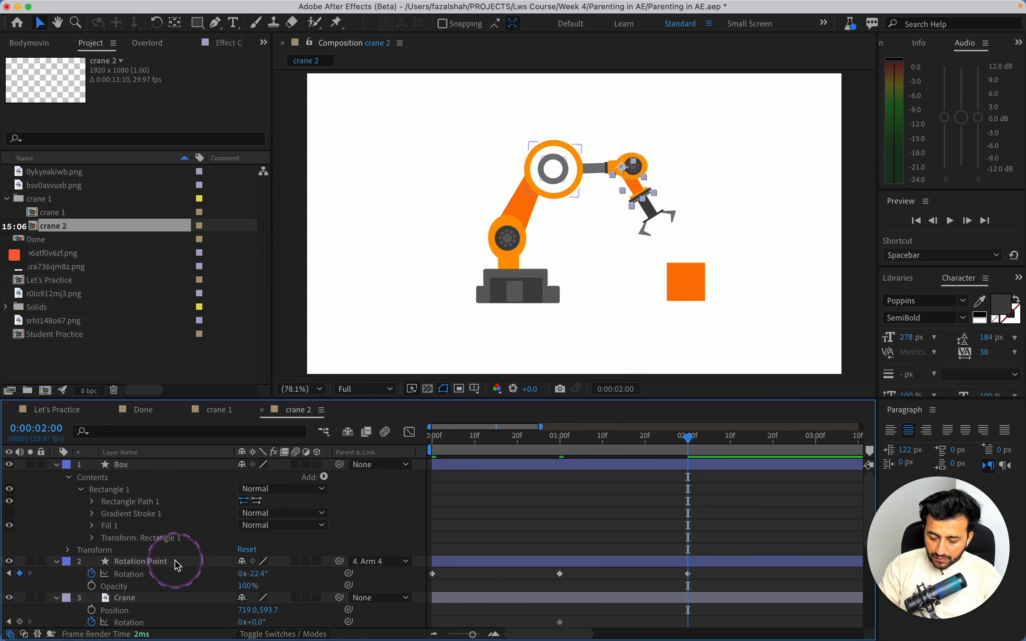
pyautogui.click(214, 562)
pyautogui.moveTo(257, 574); pyautogui.dragTo(273, 573)
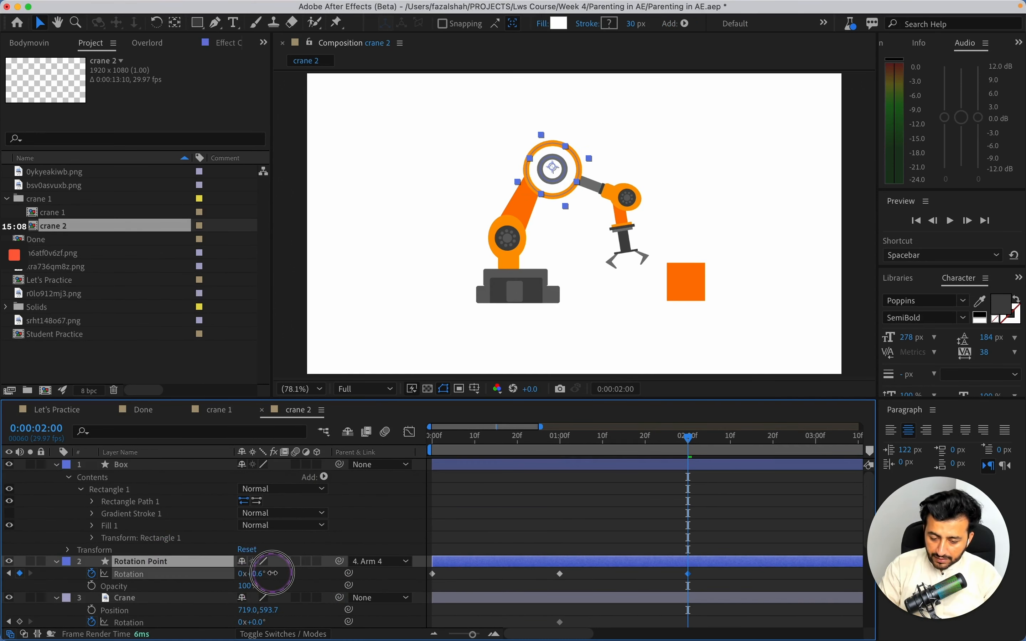
pyautogui.scroll(-5, 233, 585)
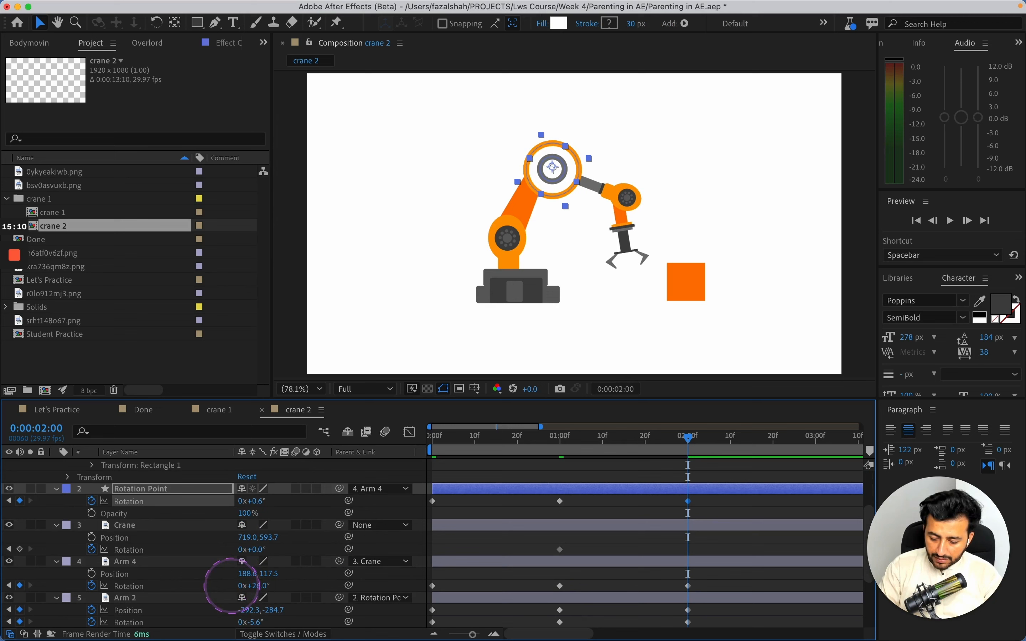
pyautogui.click(211, 599)
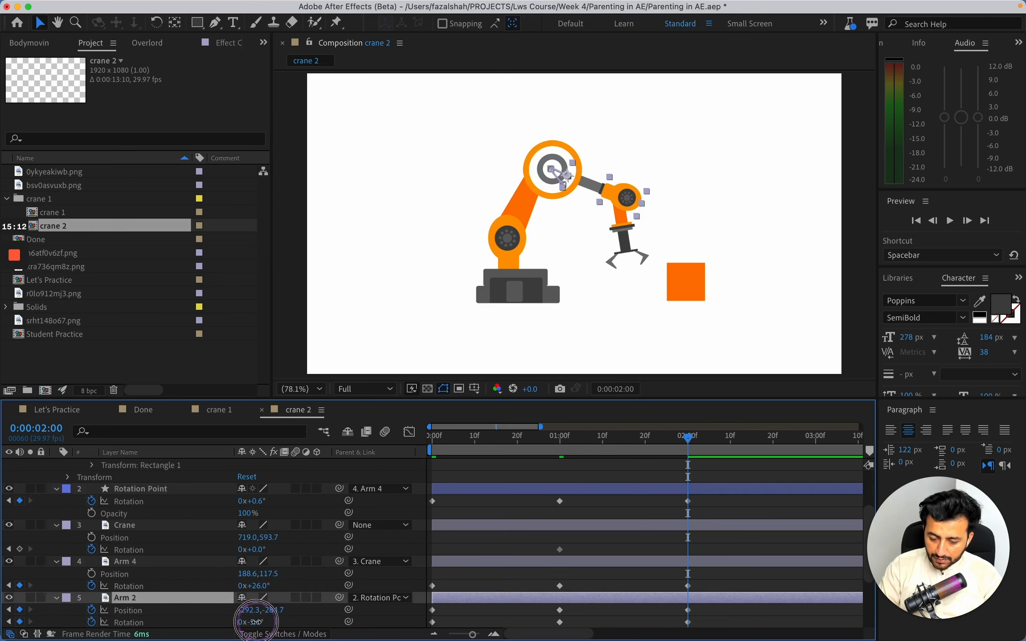
pyautogui.moveTo(256, 621); pyautogui.dragTo(243, 622)
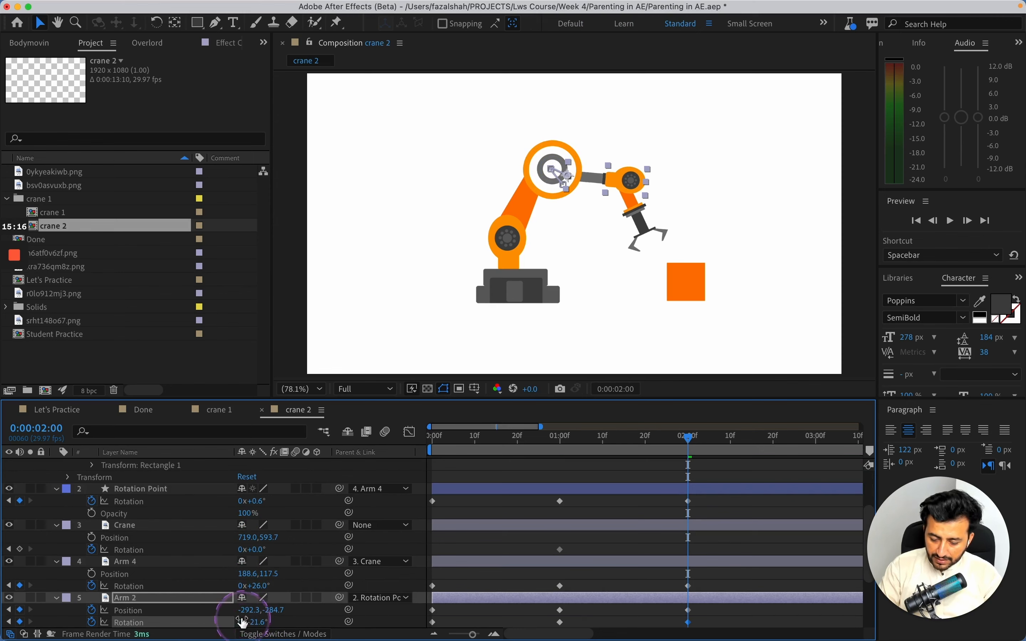
# Step: Lower the crane toward the box by setting Arm 4's rotation to 36° and the Rotation Point's rotation to -6.4°
pyautogui.scroll(-5, 218, 597)
pyautogui.scroll(6, 218, 597)
pyautogui.click(163, 576)
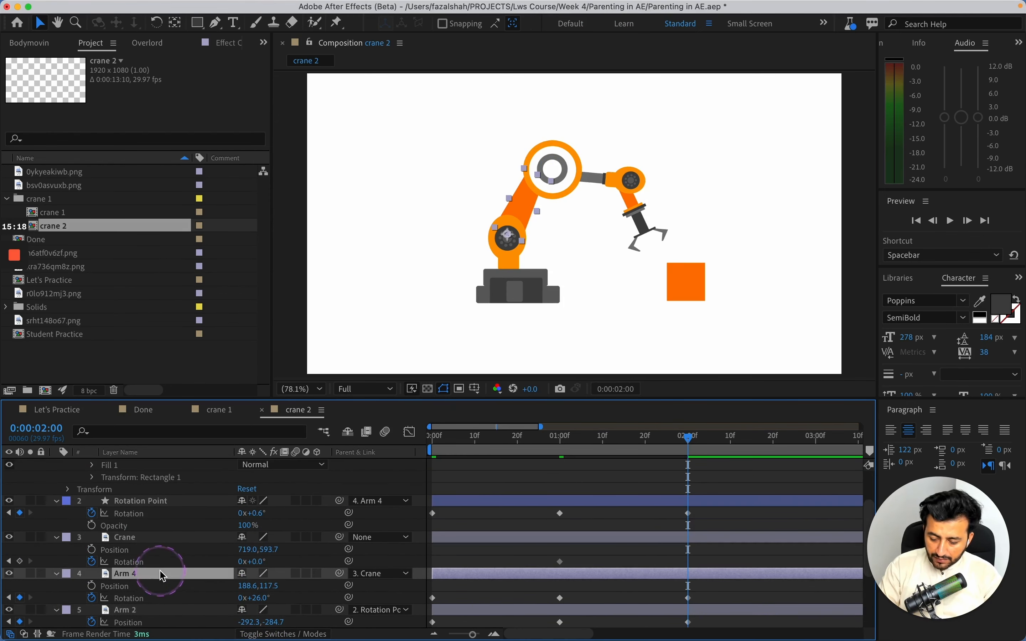
pyautogui.moveTo(259, 598); pyautogui.dragTo(267, 599)
pyautogui.scroll(2, 221, 566)
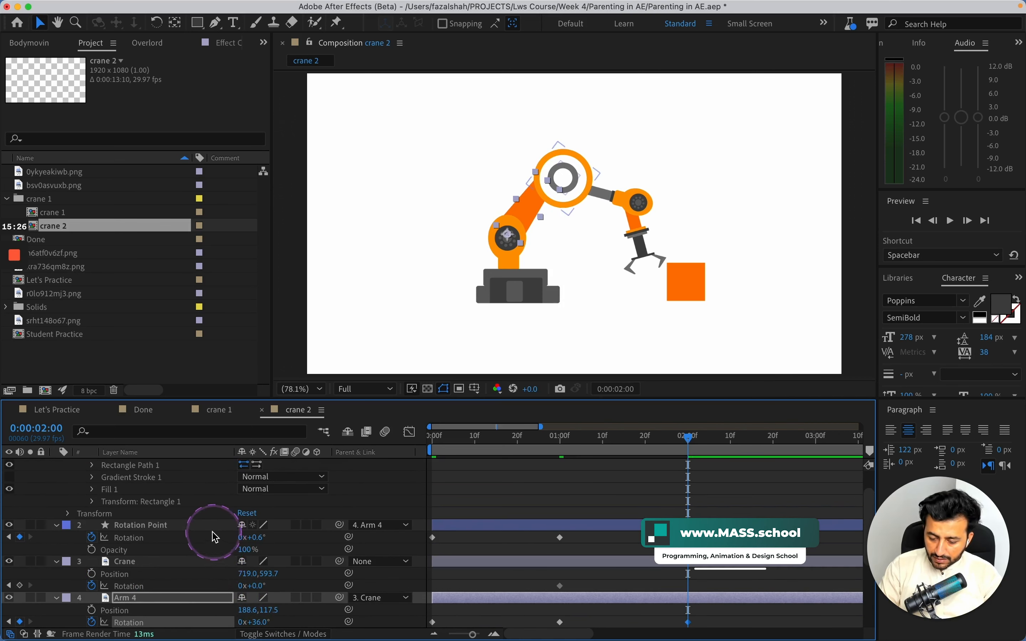
pyautogui.scroll(3, 213, 541)
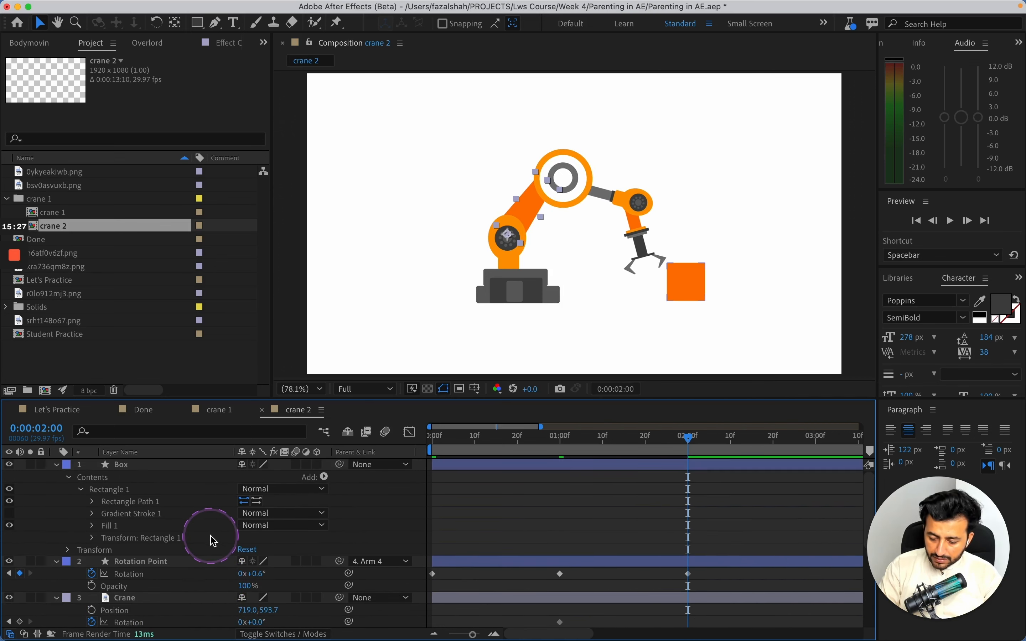
pyautogui.click(188, 561)
pyautogui.moveTo(259, 580); pyautogui.dragTo(245, 577)
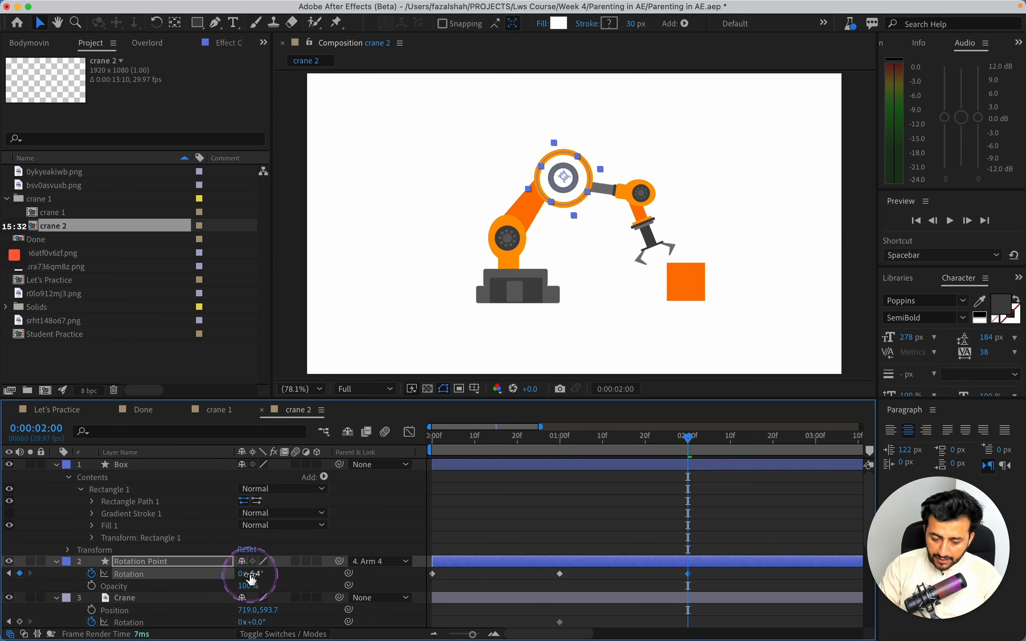
# Step: Set Arm 1's rotation to 46° at 0:00:02:00 to angle the gripper above the box
pyautogui.click(646, 220)
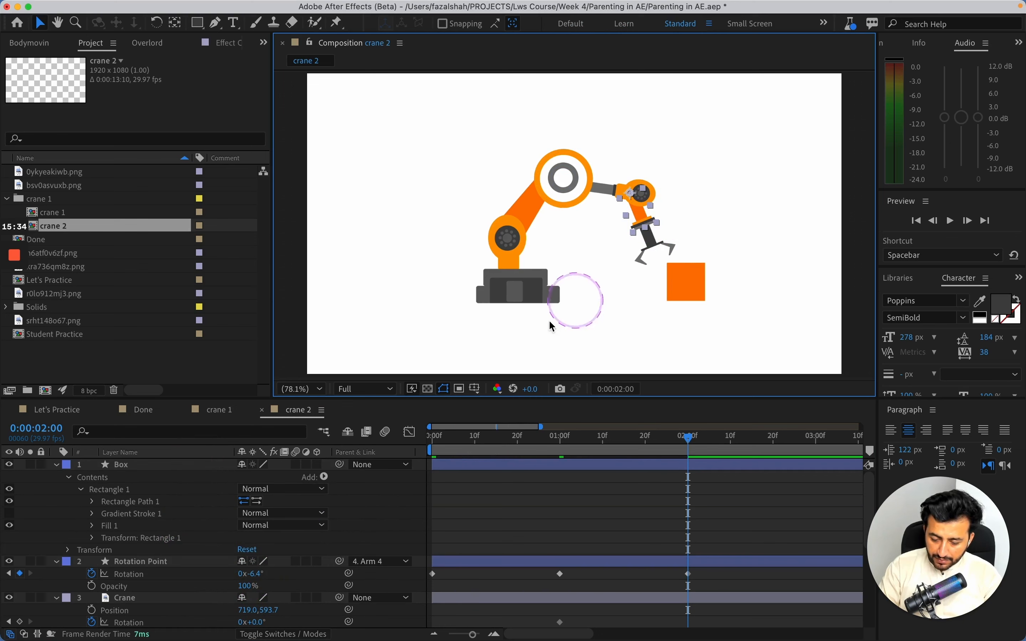
pyautogui.scroll(-8, 141, 523)
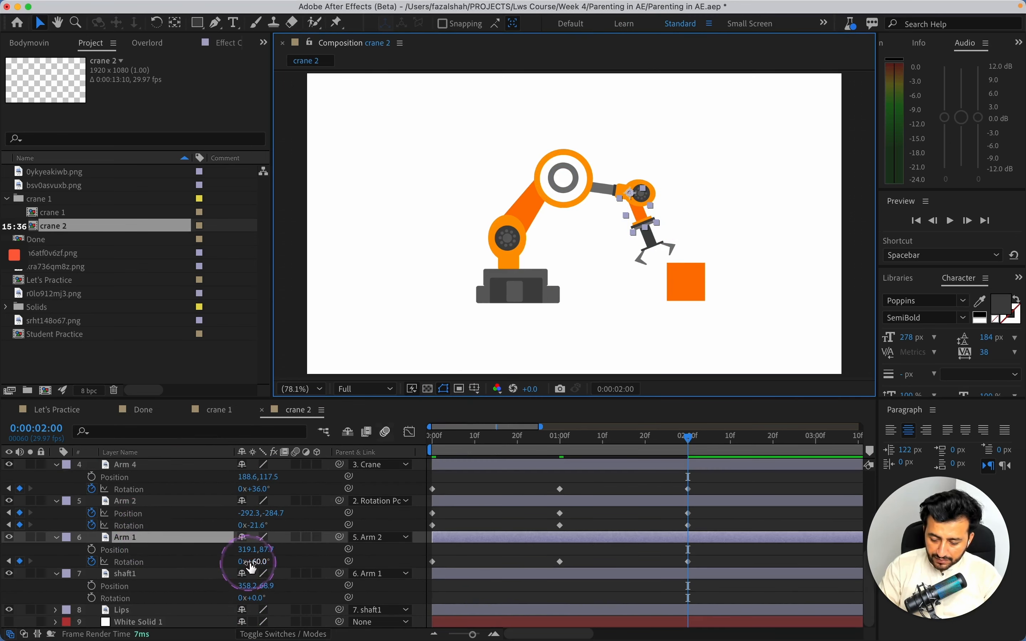
pyautogui.moveTo(263, 568); pyautogui.dragTo(250, 561)
pyautogui.click(451, 545)
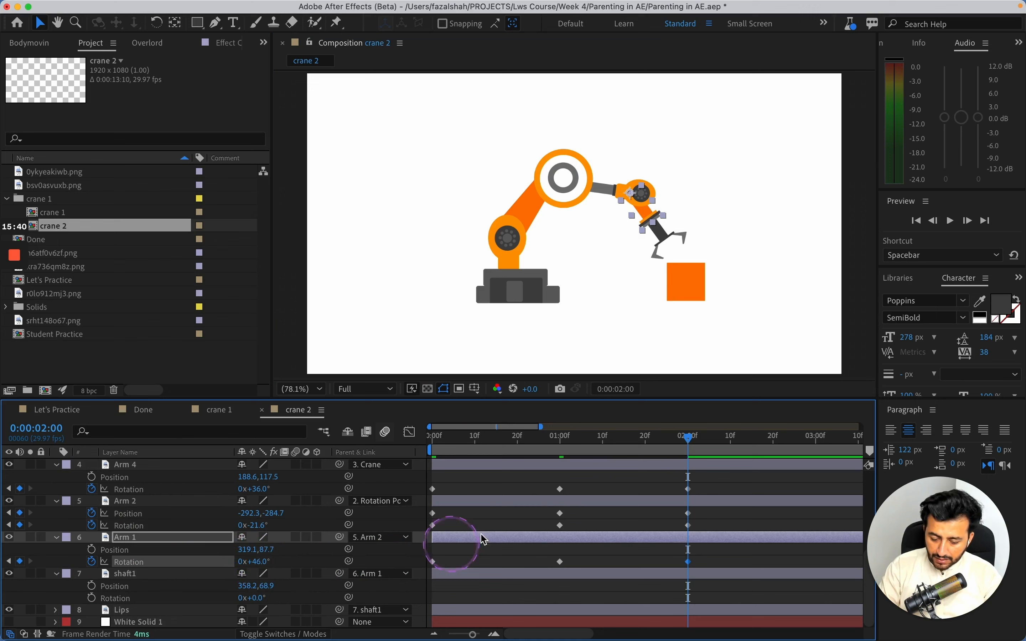
# Step: Add a position keyframe to Arm 1 at 0:00:01:00 and return the playhead to 0:00:02:00
pyautogui.click(564, 449)
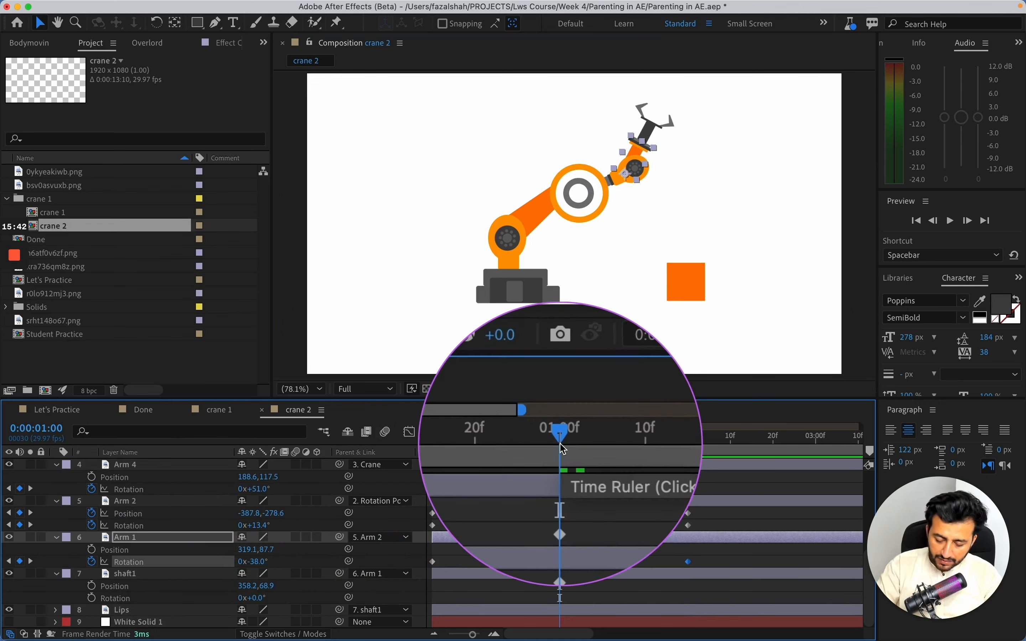
pyautogui.hotkey('alt', 'shift', 'p')
pyautogui.moveTo(562, 449); pyautogui.dragTo(681, 441)
# Step: Magnify the gripper and box area to 200%, try moving shaft1 slightly out of the arm, and undo the move
pyautogui.press('z')
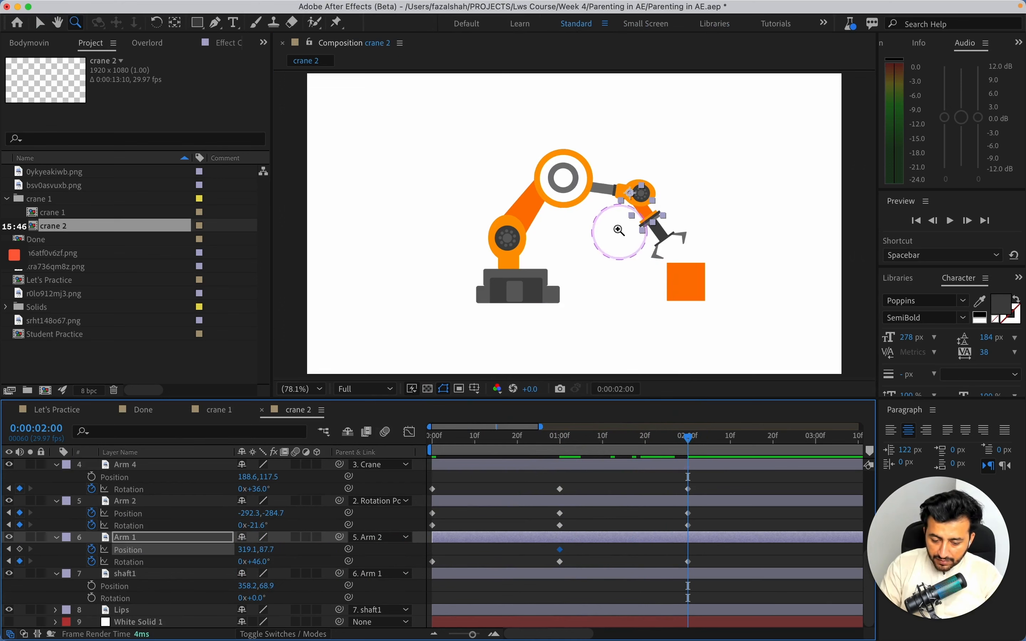
pyautogui.moveTo(601, 185); pyautogui.dragTo(723, 294)
pyautogui.press('v')
pyautogui.moveTo(562, 218); pyautogui.dragTo(582, 223)
pyautogui.press('super+z')
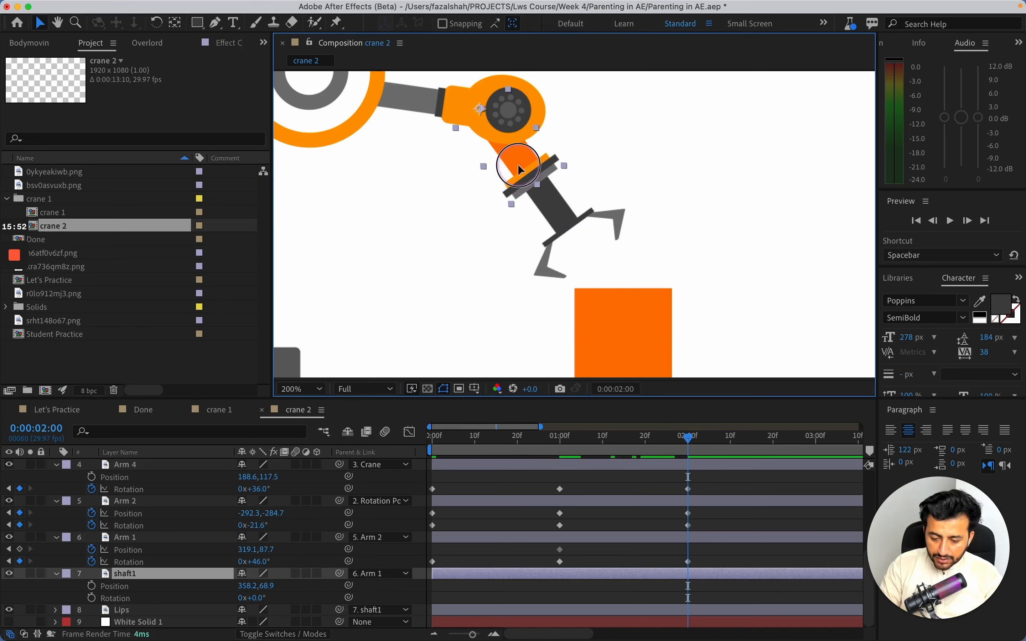
# Step: Move Arm 1 outward to position 403.8, 128.0 at 0:00:02:00, then return the composition view to 100%
pyautogui.moveTo(517, 163); pyautogui.dragTo(549, 181)
pyautogui.press('z')
pyautogui.keyDown('alt'); pyautogui.click(510, 250); pyautogui.keyUp('alt')
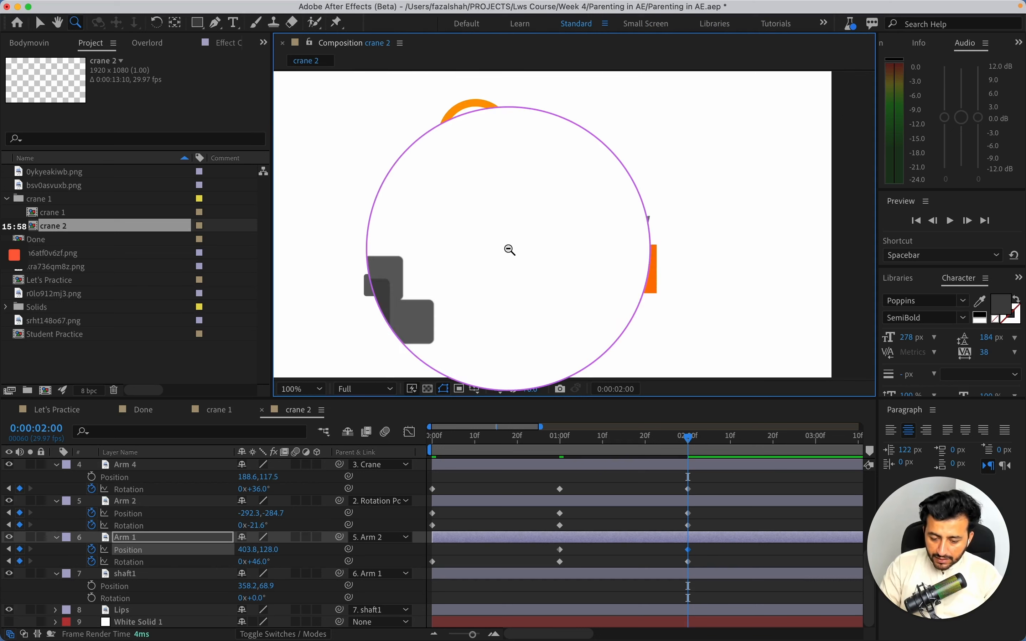
pyautogui.press('v')
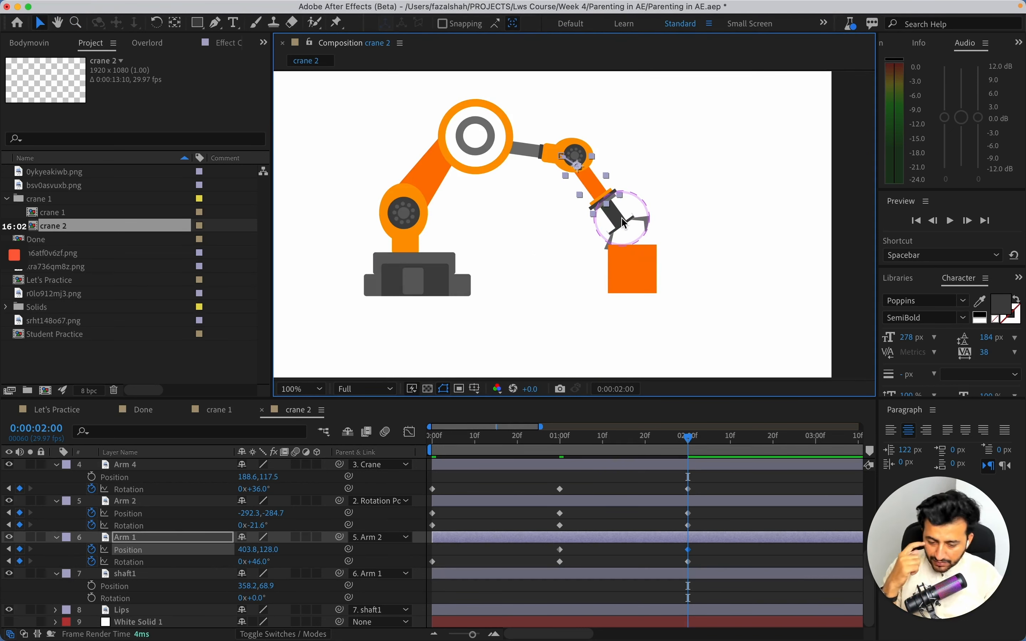
pyautogui.scroll(-1, 242, 571)
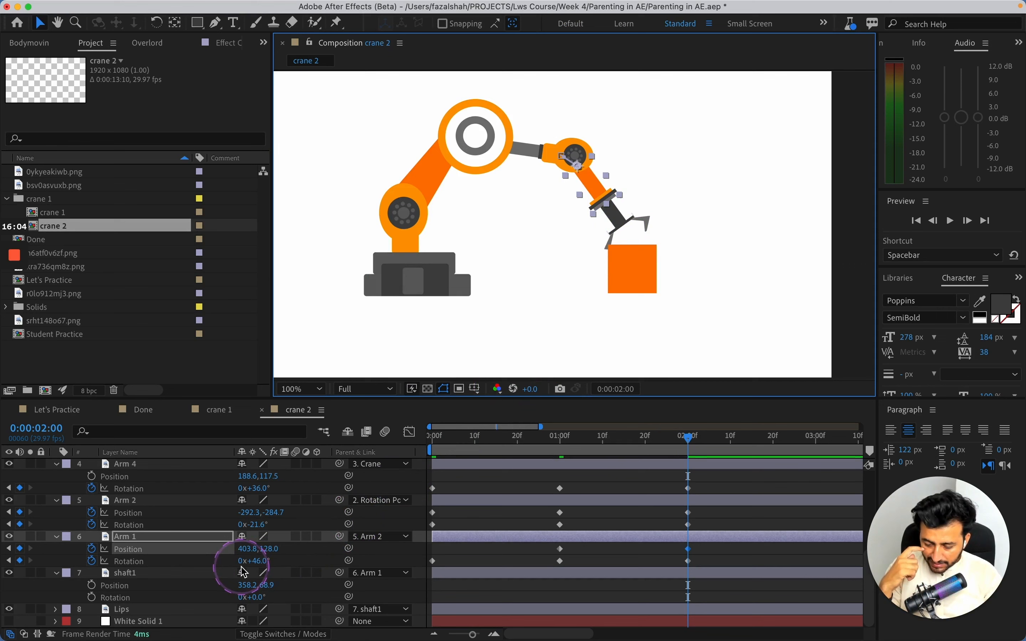
# Step: Set Arm 4's rotation to 63° at 0:00:02:00 to swing the crane further down
pyautogui.click(182, 576)
pyautogui.scroll(5, 166, 552)
pyautogui.scroll(-3, 167, 552)
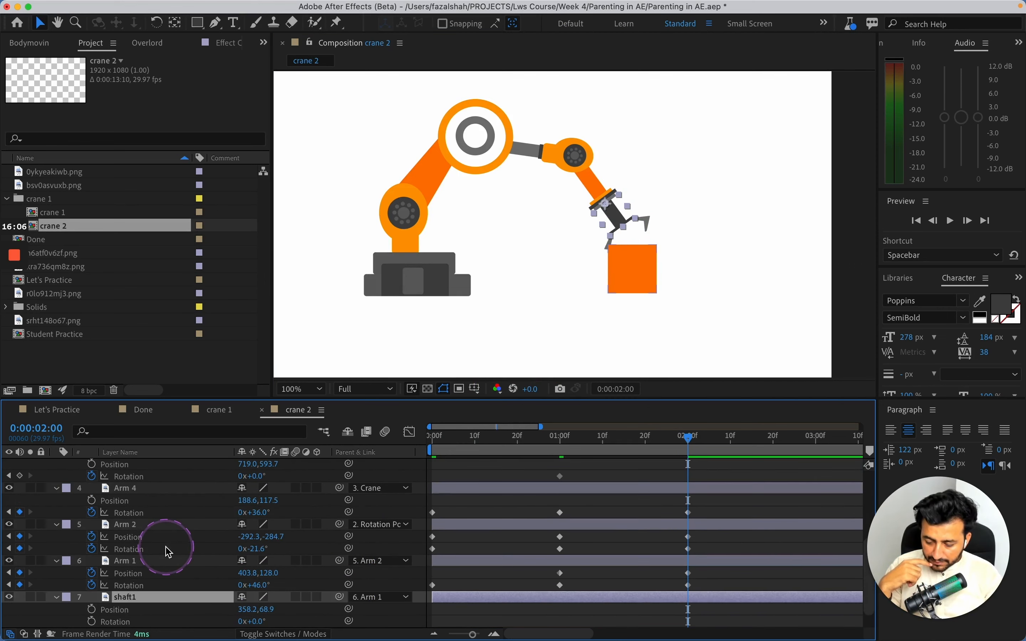
pyautogui.click(199, 488)
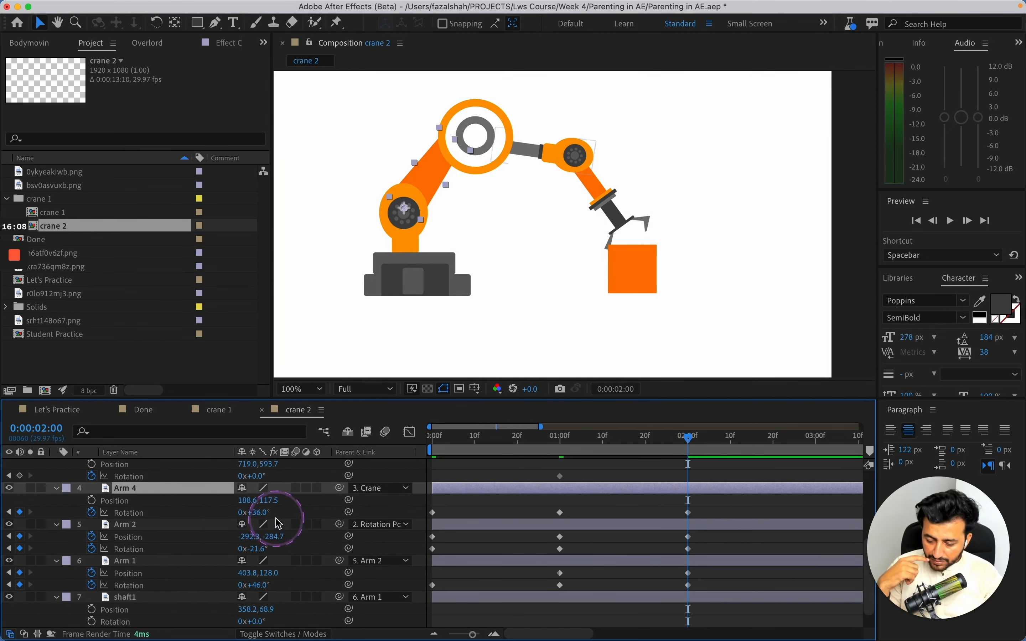
pyautogui.moveTo(263, 521); pyautogui.dragTo(280, 515)
# Step: Set the Rotation Point's rotation to -48.4° at 0:00:02:00 to raise the forearm above the box
pyautogui.scroll(5, 211, 541)
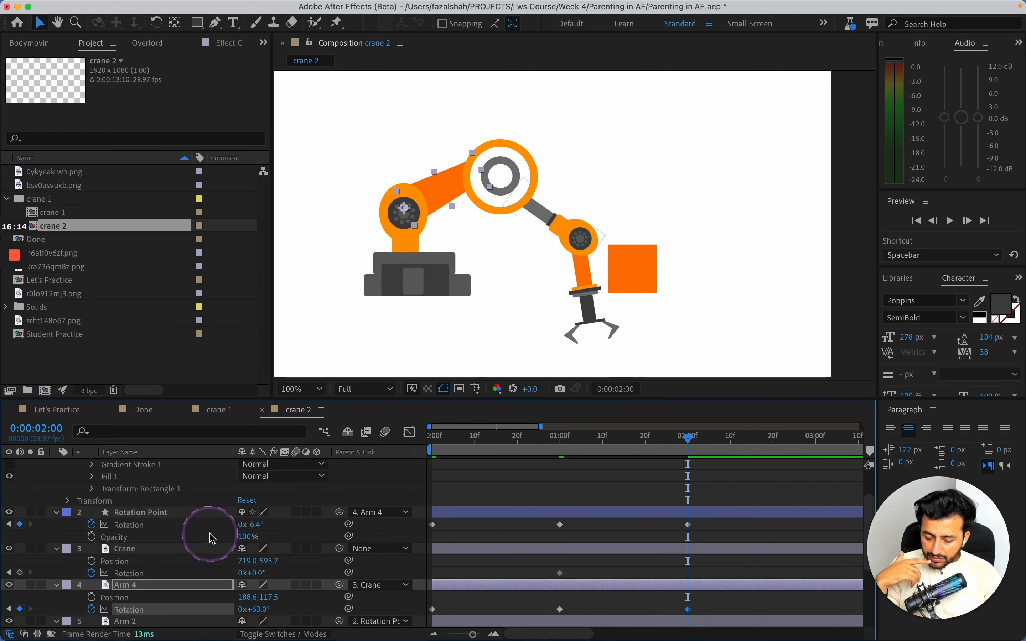
pyautogui.click(165, 551)
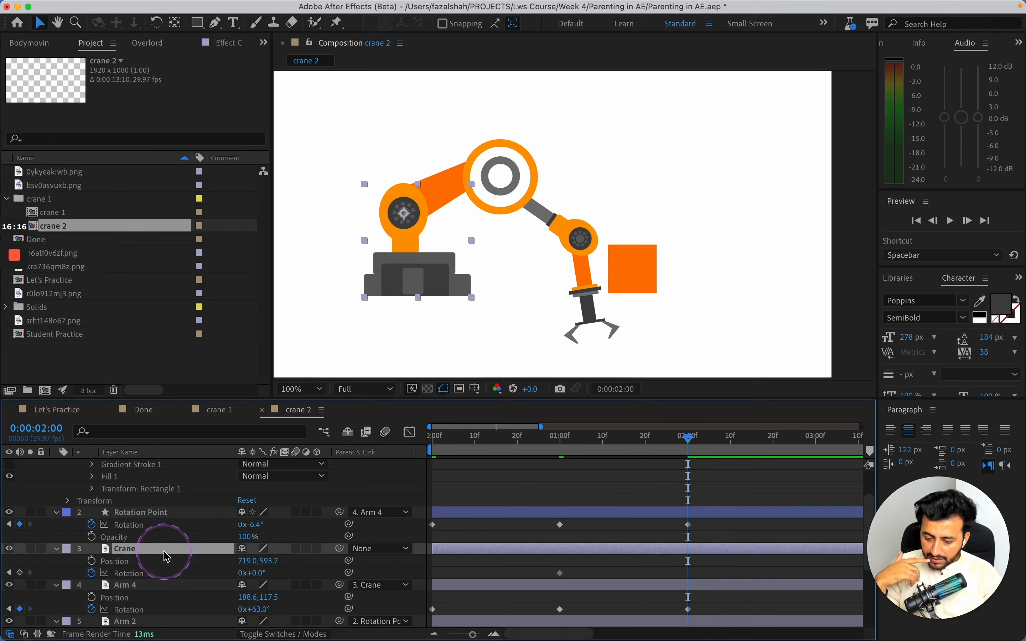
pyautogui.click(171, 525)
pyautogui.moveTo(249, 525); pyautogui.dragTo(225, 525)
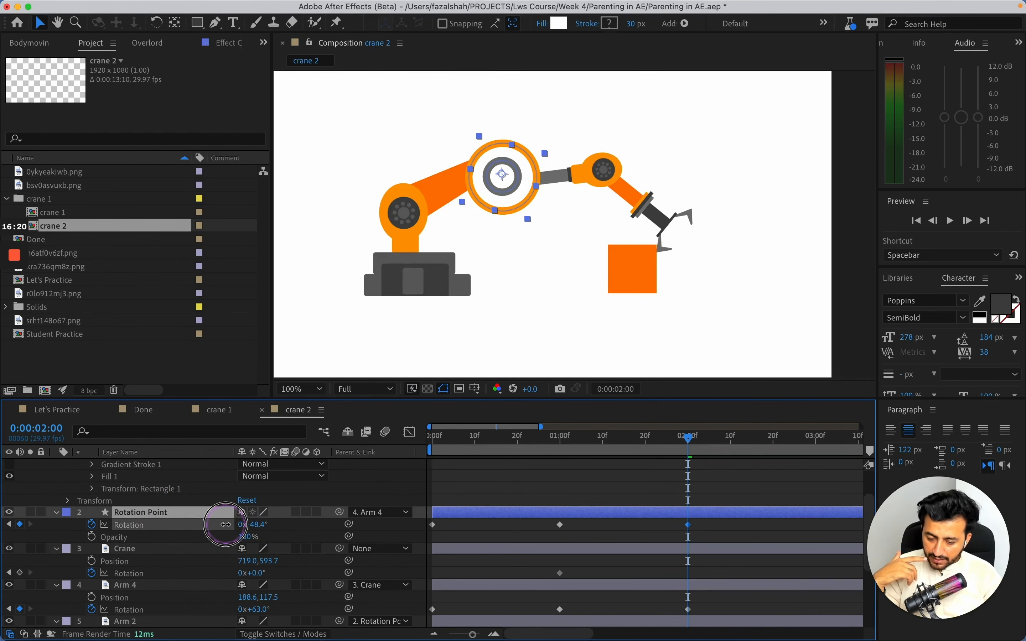
# Step: Try a different rotation for Arm 2 at 0:00:02:00, and undo the change
pyautogui.click(161, 621)
pyautogui.scroll(-2, 198, 560)
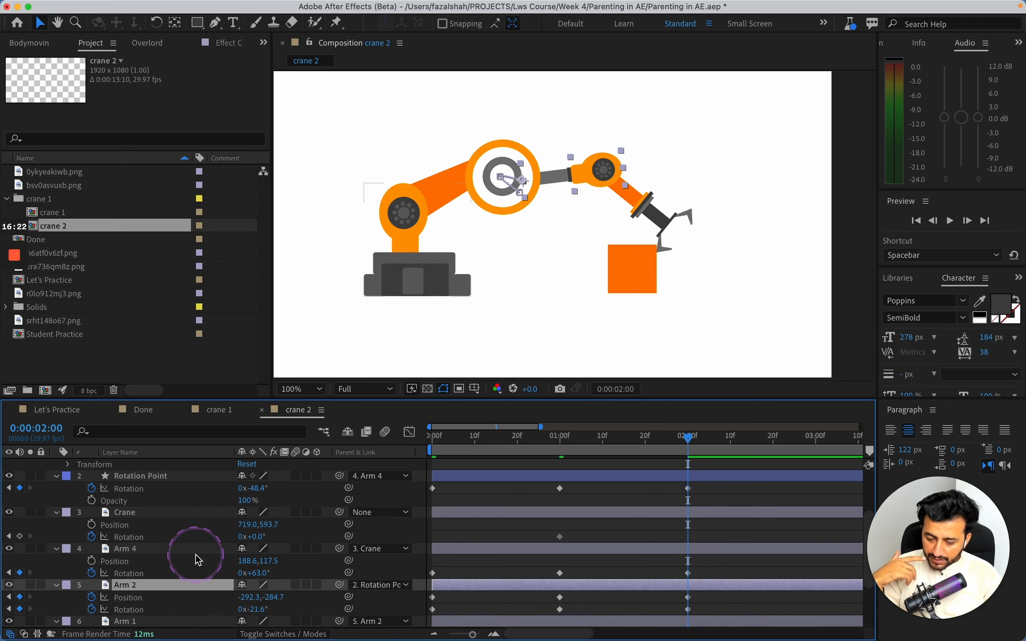
pyautogui.scroll(-1, 199, 560)
pyautogui.moveTo(254, 597); pyautogui.dragTo(271, 598)
pyautogui.press('super+z')
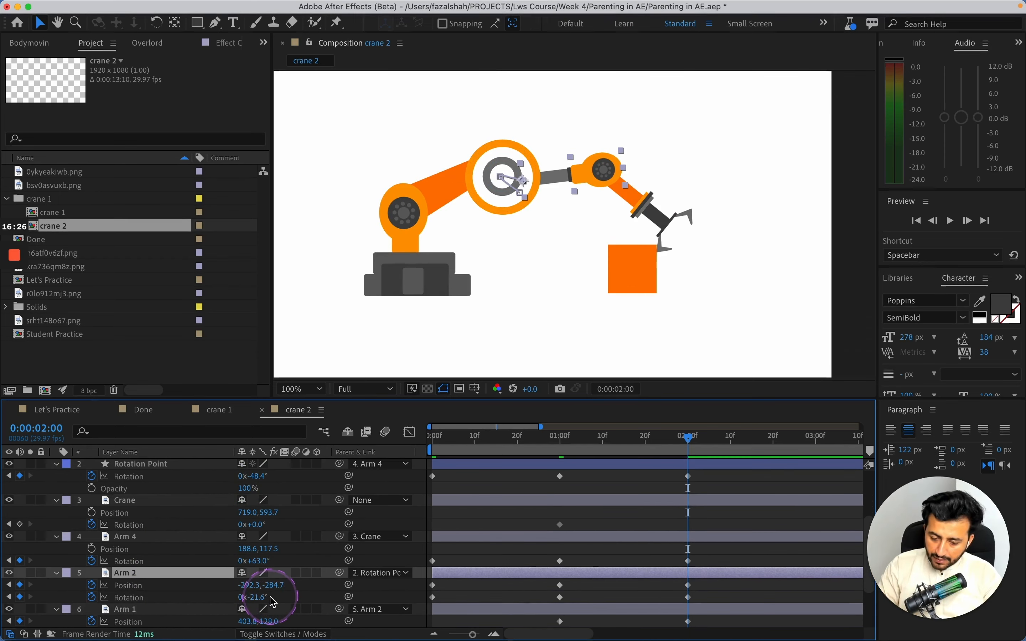
# Step: Set Arm 1's rotation to 89° and move it up to position 412.4, 58.5 so the gripper points down at the box
pyautogui.click(212, 611)
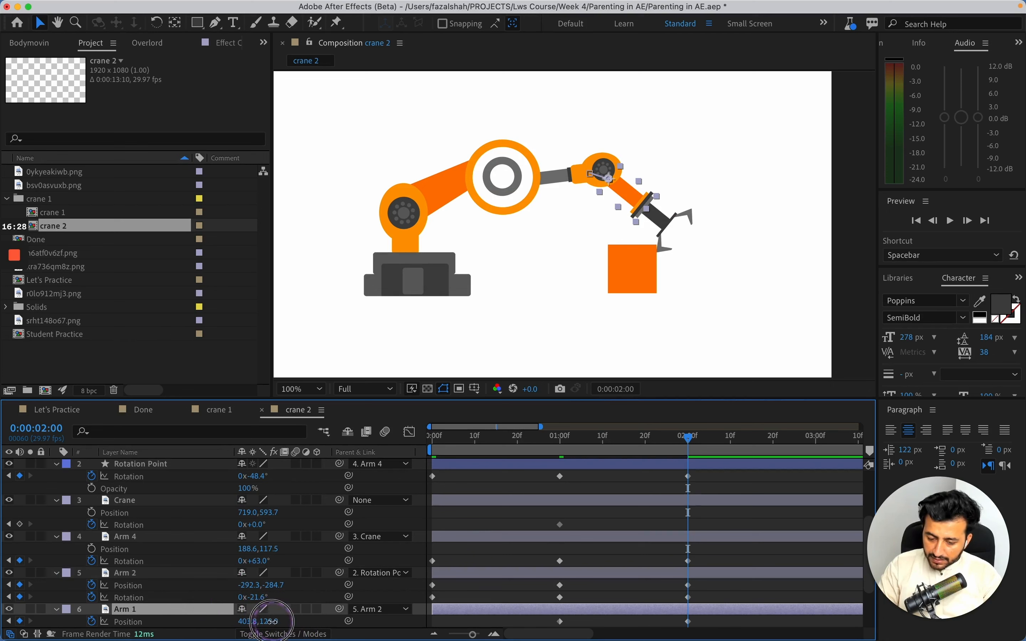
pyautogui.hotkey('shift', 'r')
pyautogui.scroll(-5, 267, 577)
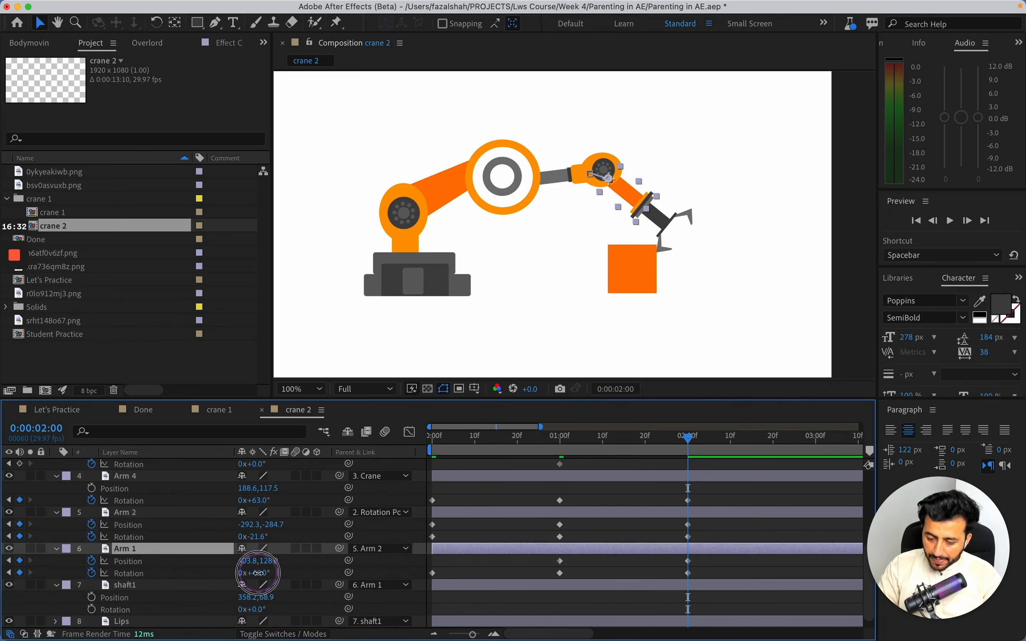
pyautogui.moveTo(260, 572); pyautogui.dragTo(281, 568)
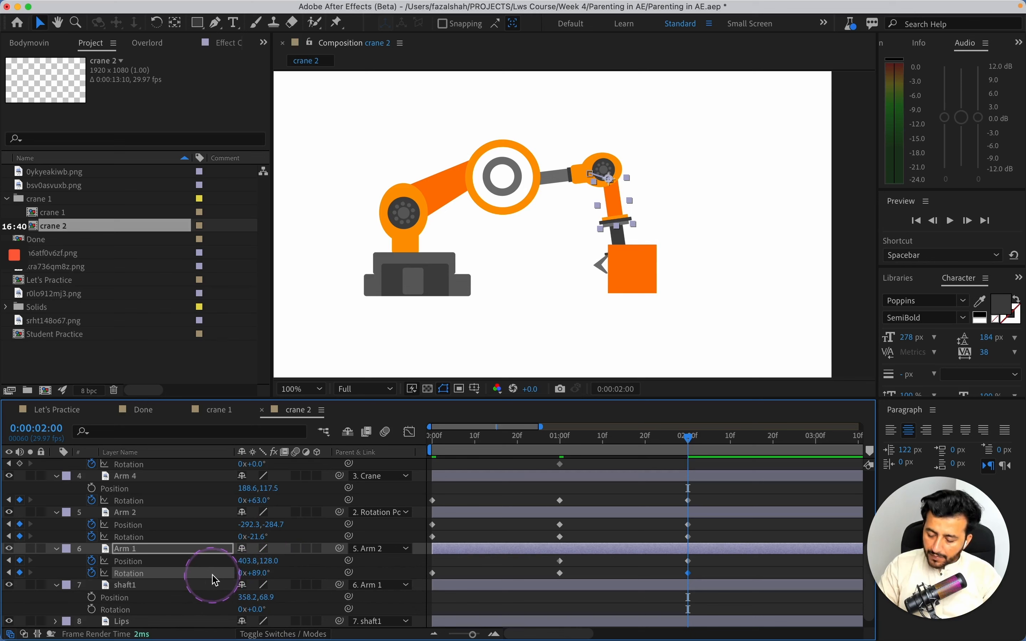
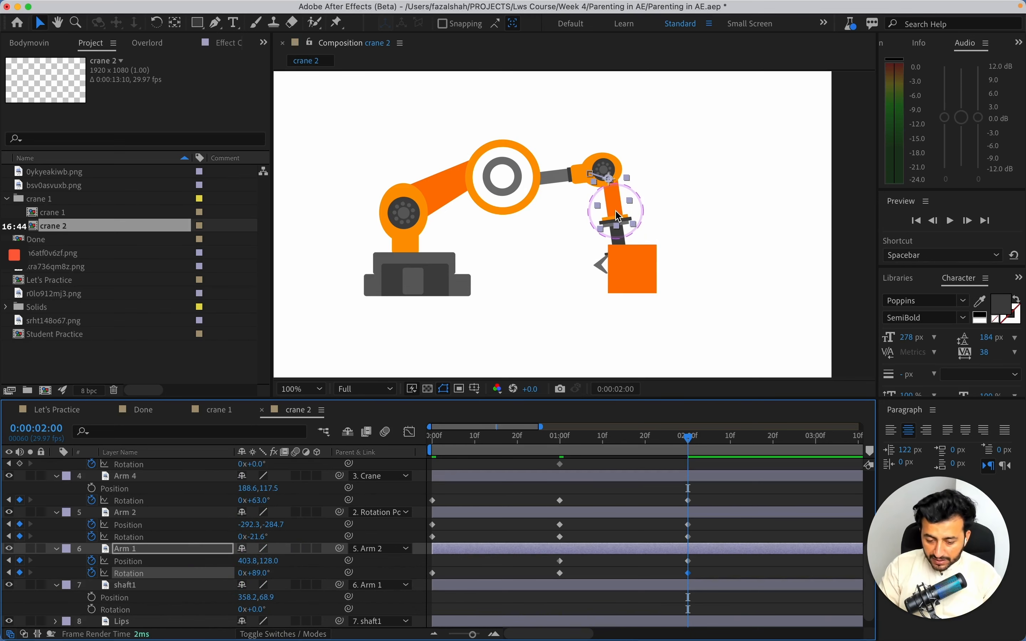
pyautogui.moveTo(616, 212); pyautogui.dragTo(611, 196)
pyautogui.scroll(-1, 225, 537)
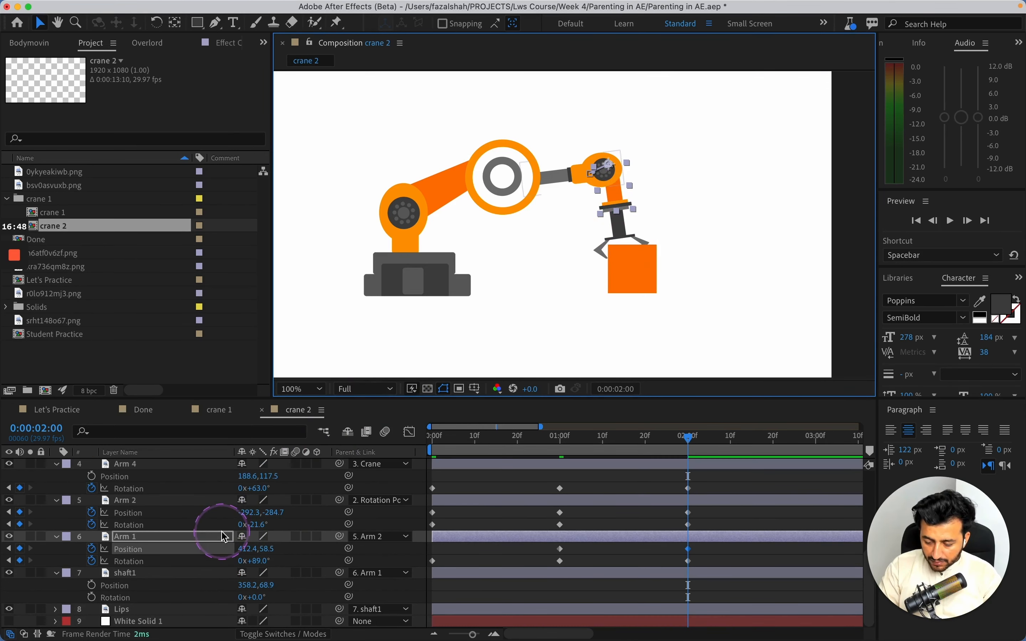
# Step: Set Arm 4's rotation to 61° at 0:00:02:00 to lift the gripper slightly on the box
pyautogui.scroll(5, 182, 560)
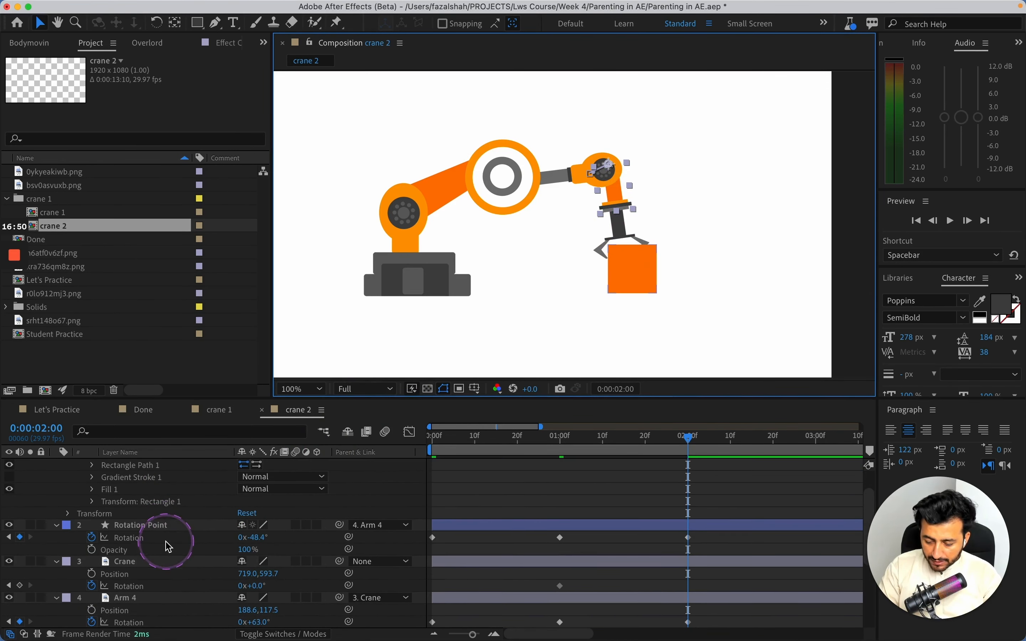
pyautogui.click(160, 566)
pyautogui.click(154, 597)
pyautogui.scroll(-3, 171, 572)
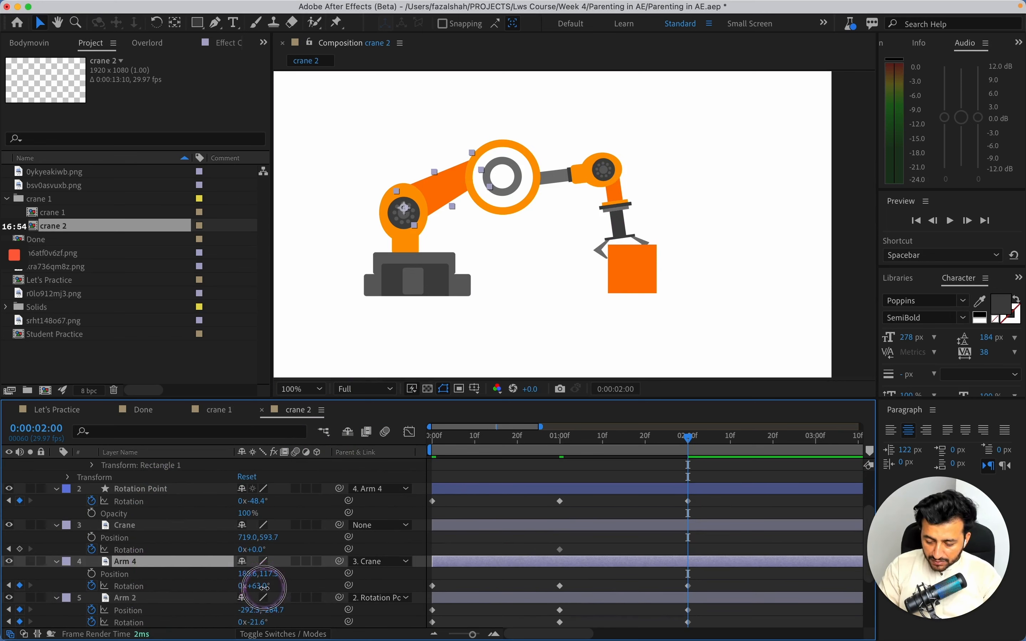
pyautogui.moveTo(265, 586); pyautogui.dragTo(262, 587)
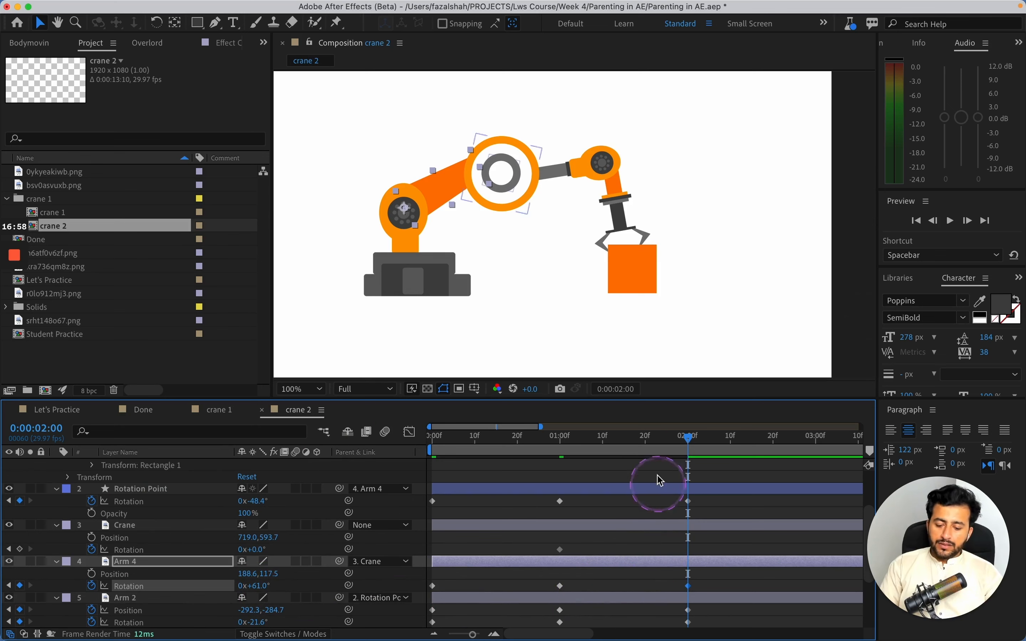
# Step: Scrub the crane animation back to 0:00:00:00 with the composition shown at 100%
pyautogui.moveTo(680, 447); pyautogui.dragTo(453, 441)
pyautogui.click(416, 323)
pyautogui.scroll(-2, 412, 321)
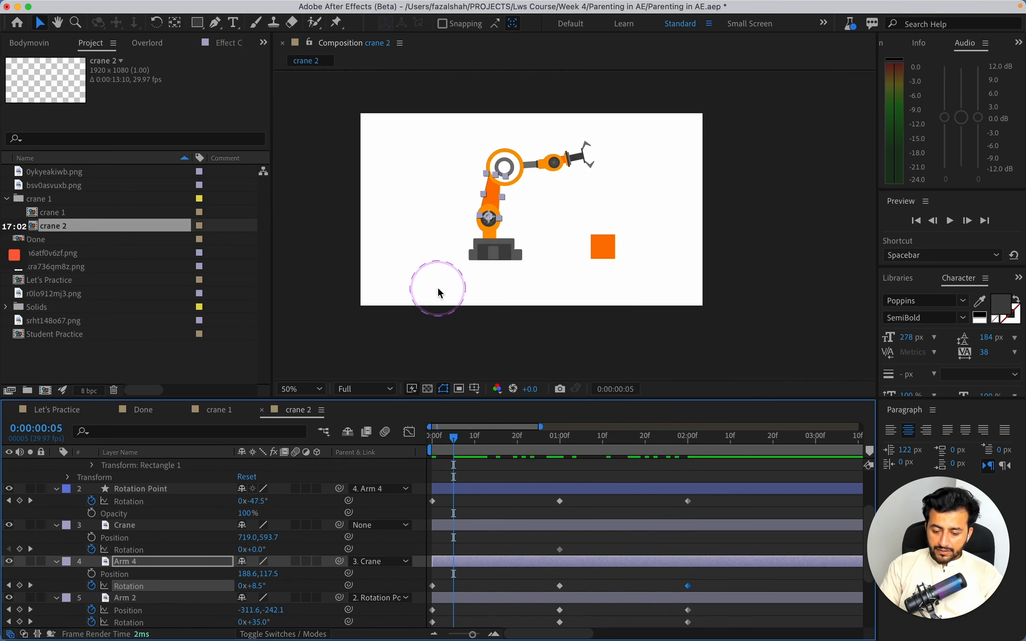
pyautogui.scroll(1, 440, 291)
pyautogui.scroll(2, 558, 207)
pyautogui.click(441, 445)
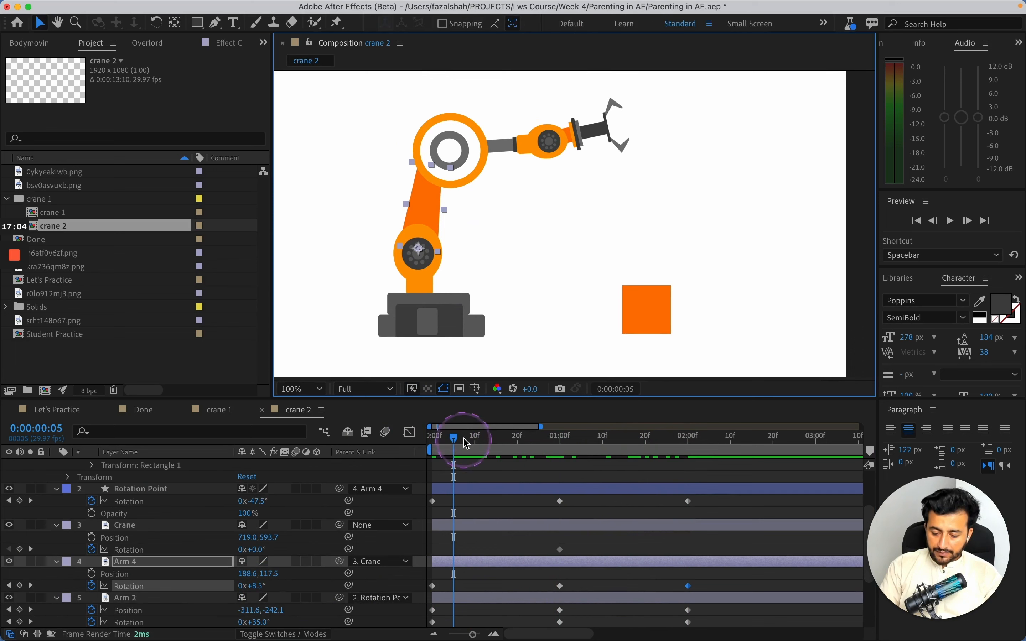
pyautogui.moveTo(441, 445); pyautogui.dragTo(432, 445)
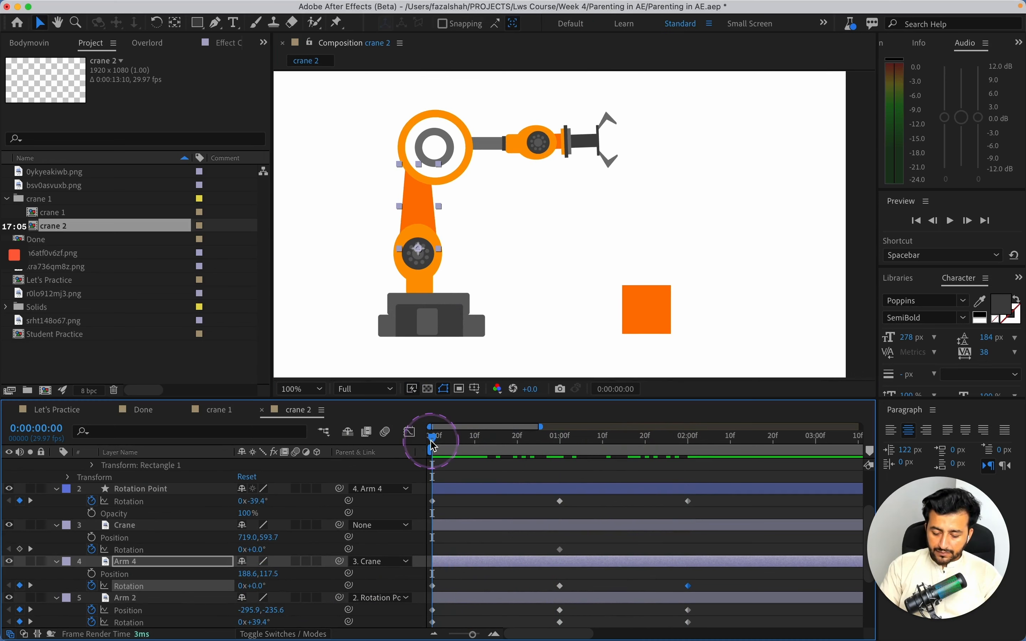
# Step: End the work area shortly after 0:00:02:00 and return the playhead to 0:00:00:00
pyautogui.click(716, 429)
pyautogui.press('n')
pyautogui.moveTo(713, 437); pyautogui.dragTo(435, 445)
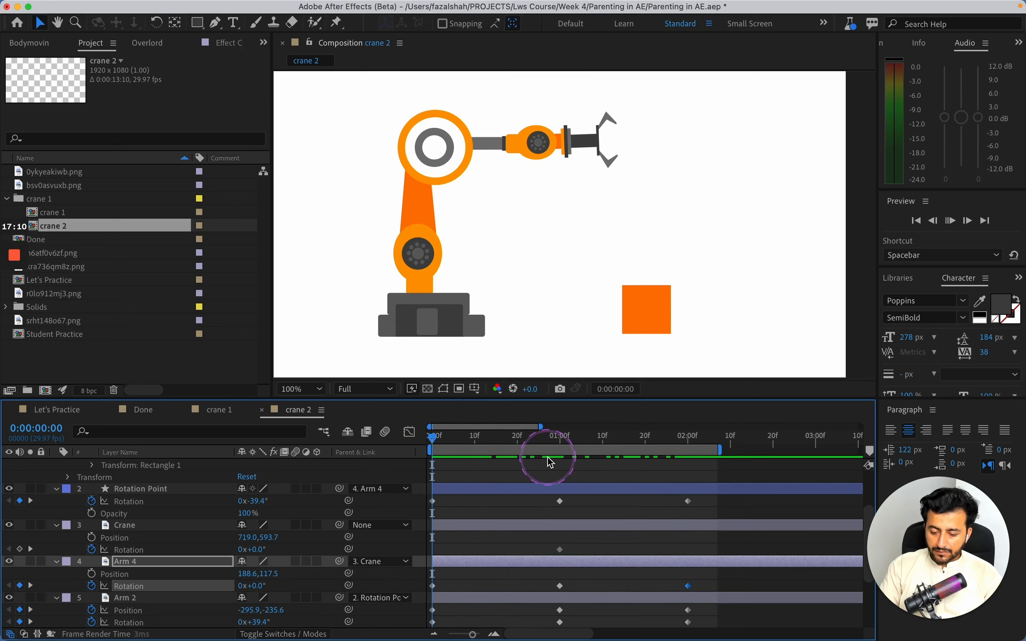
# Step: Preview the crane animation and save the project
pyautogui.press('space')
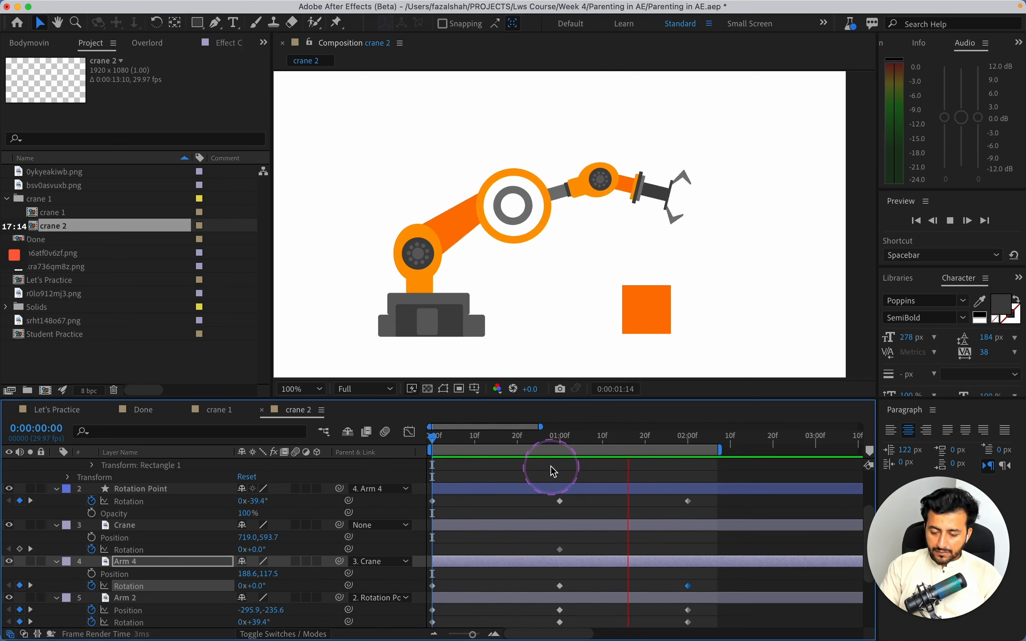
pyautogui.press('space')
pyautogui.press('super+s')
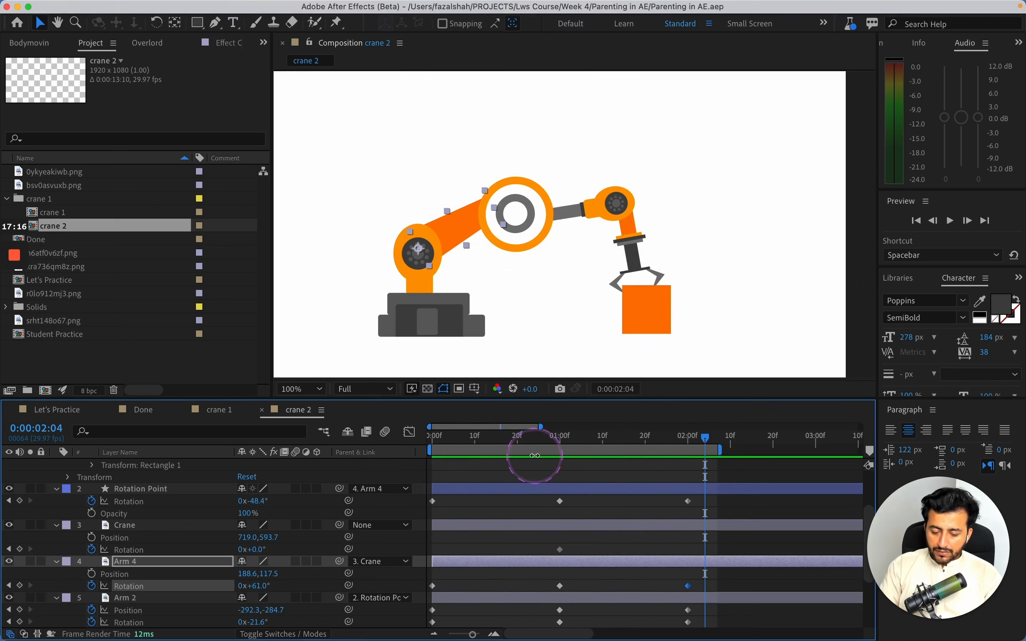
# Step: Scrub through the crane's movement towards the box, and bring the playhead back to 0:00:00:00
pyautogui.moveTo(564, 444); pyautogui.dragTo(597, 478)
pyautogui.moveTo(620, 483); pyautogui.dragTo(695, 495)
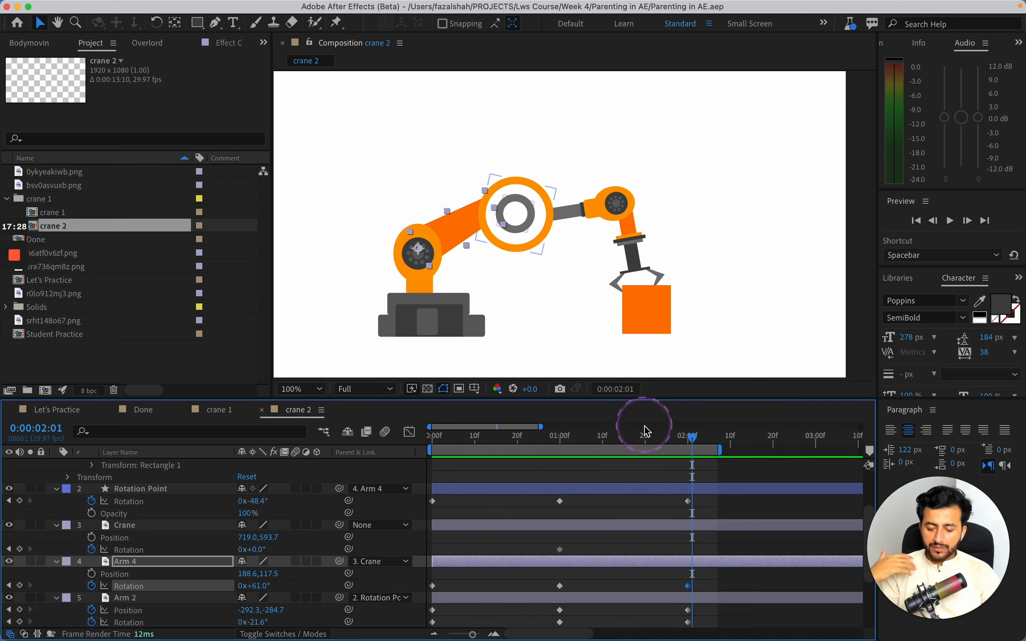
pyautogui.moveTo(653, 444); pyautogui.dragTo(387, 465)
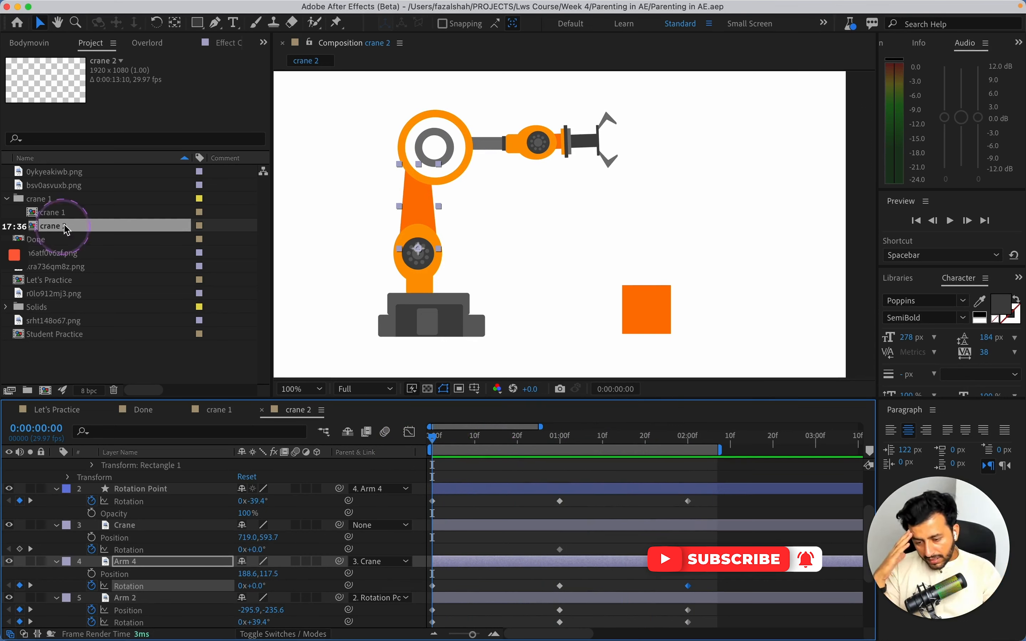
# Step: Apply the Puppet effect to Arm 4 by using the Puppet Pin tool on the crane's large ring joint
pyautogui.click(337, 24)
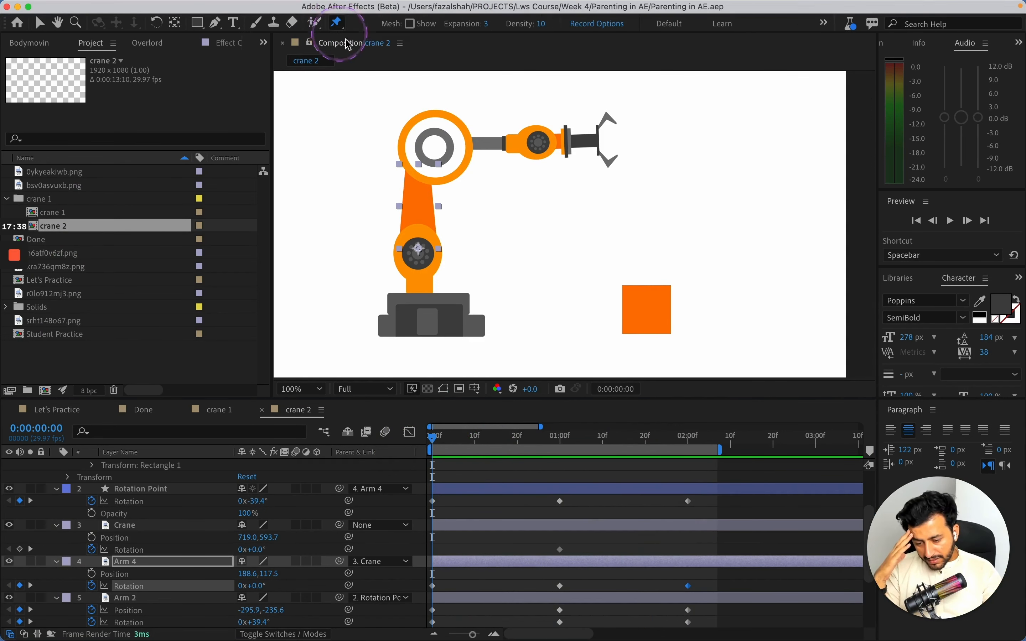
pyautogui.click(437, 131)
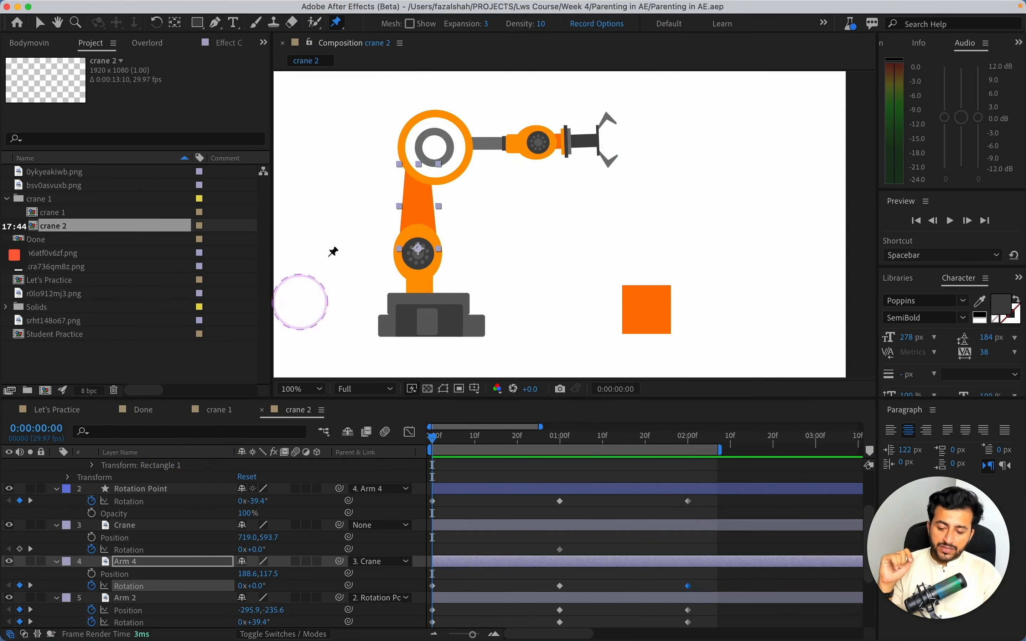
pyautogui.click(338, 24)
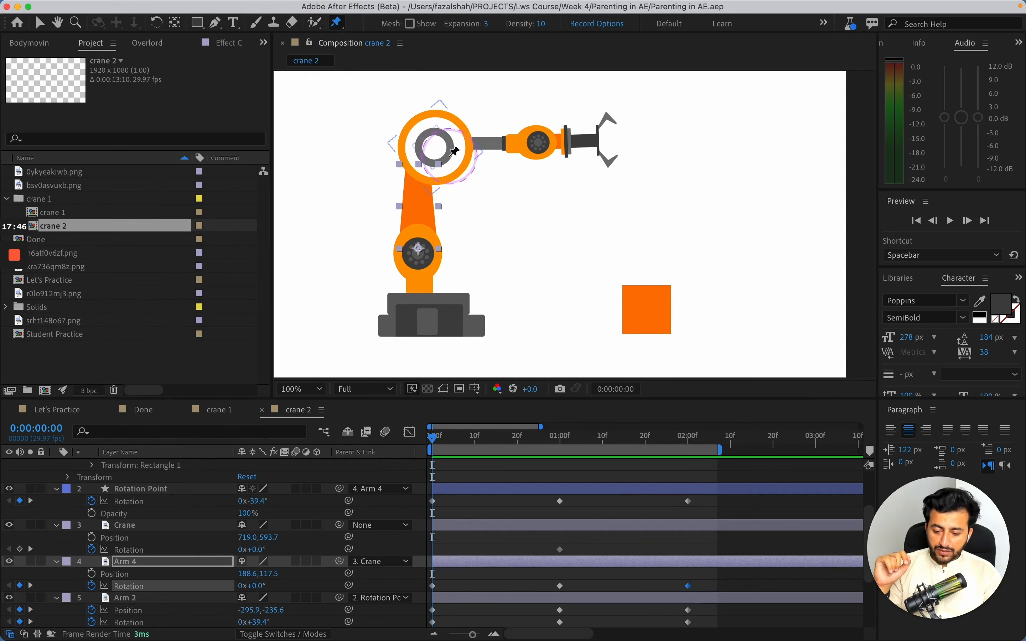
pyautogui.click(441, 141)
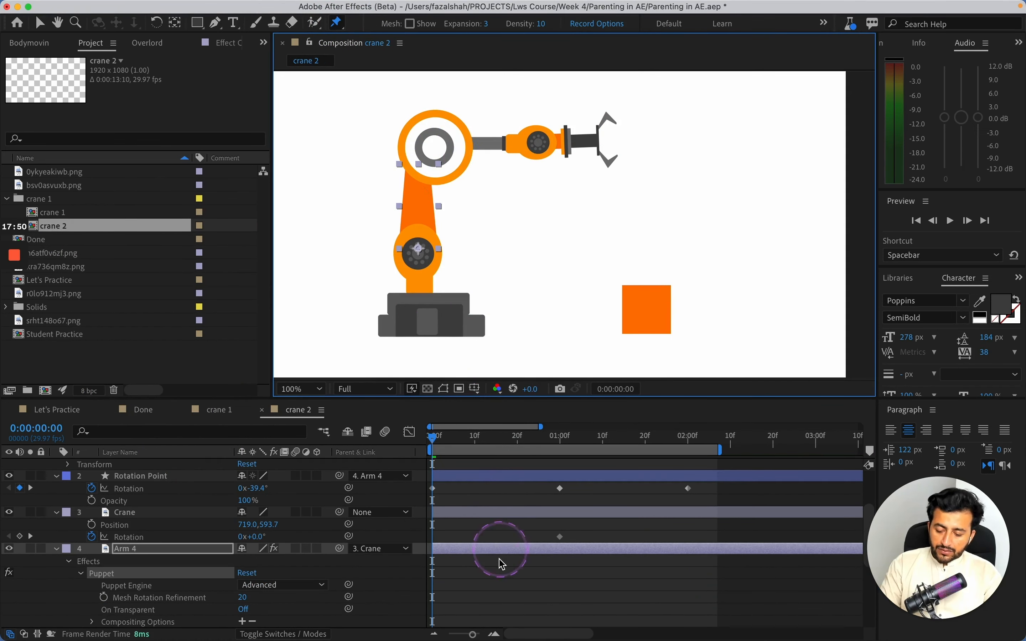
# Step: Deselect Arm 4 and collapse its properties in the layer list
pyautogui.click(495, 573)
pyautogui.click(135, 550)
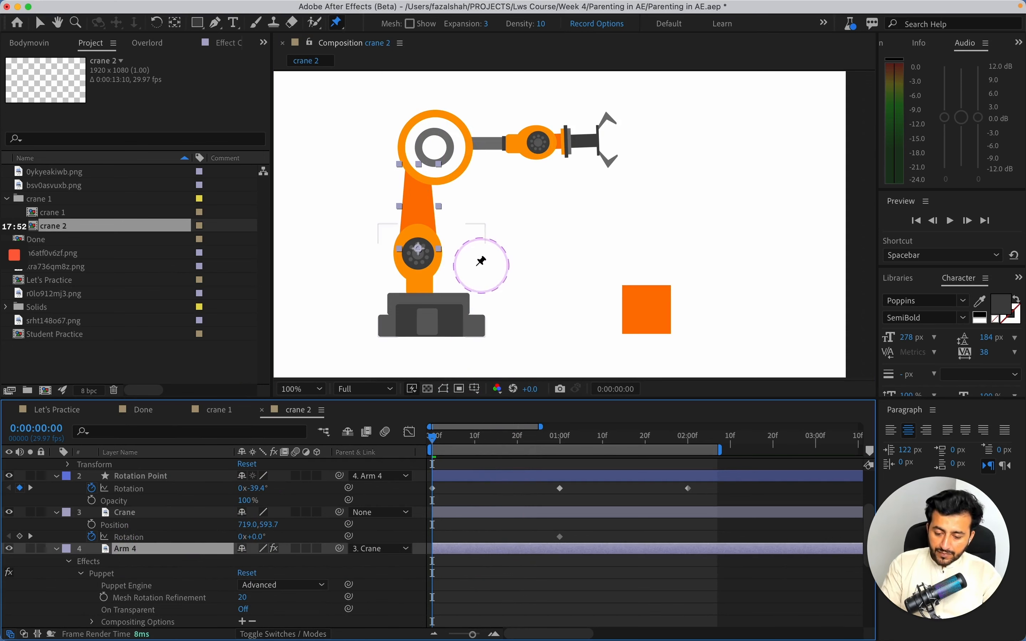
pyautogui.click(60, 550)
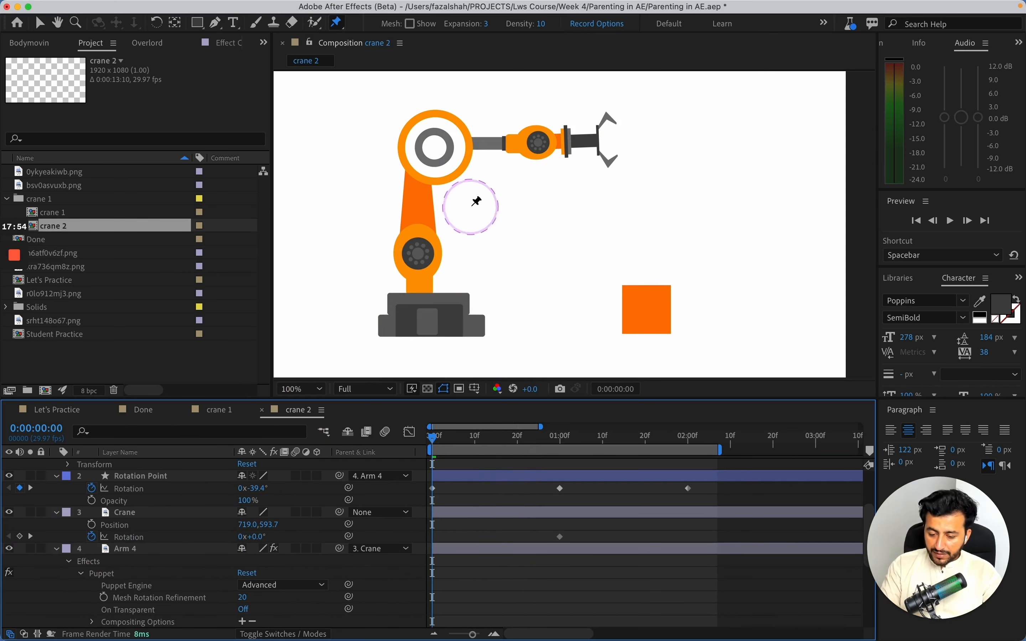
pyautogui.click(57, 549)
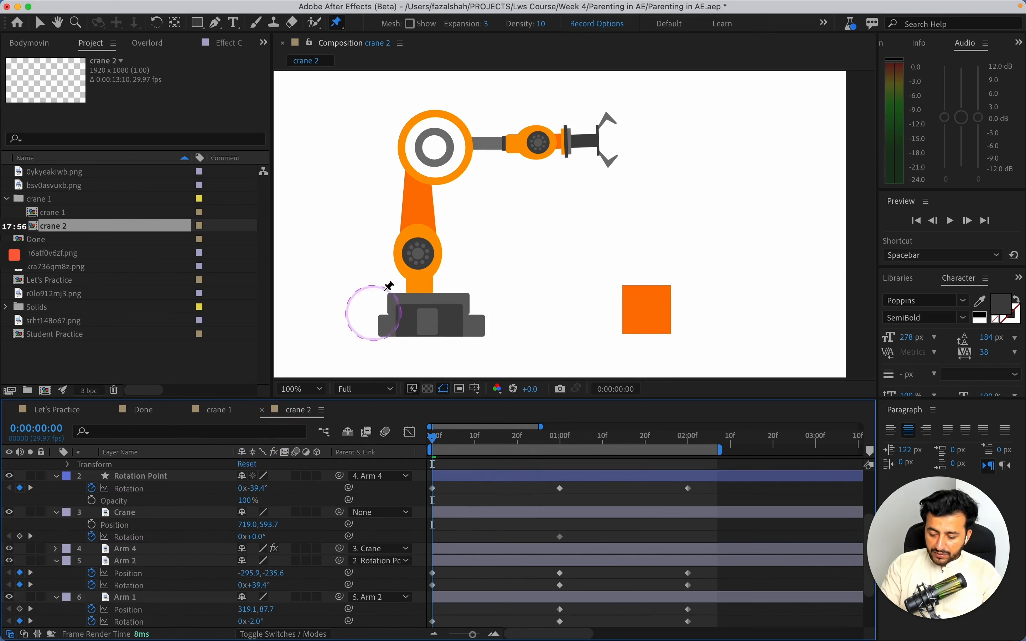
# Step: Try to place a puppet pin on the middle of the crane's Arm 4 with the Puppet Pin tool
pyautogui.press('v')
pyautogui.click(424, 212)
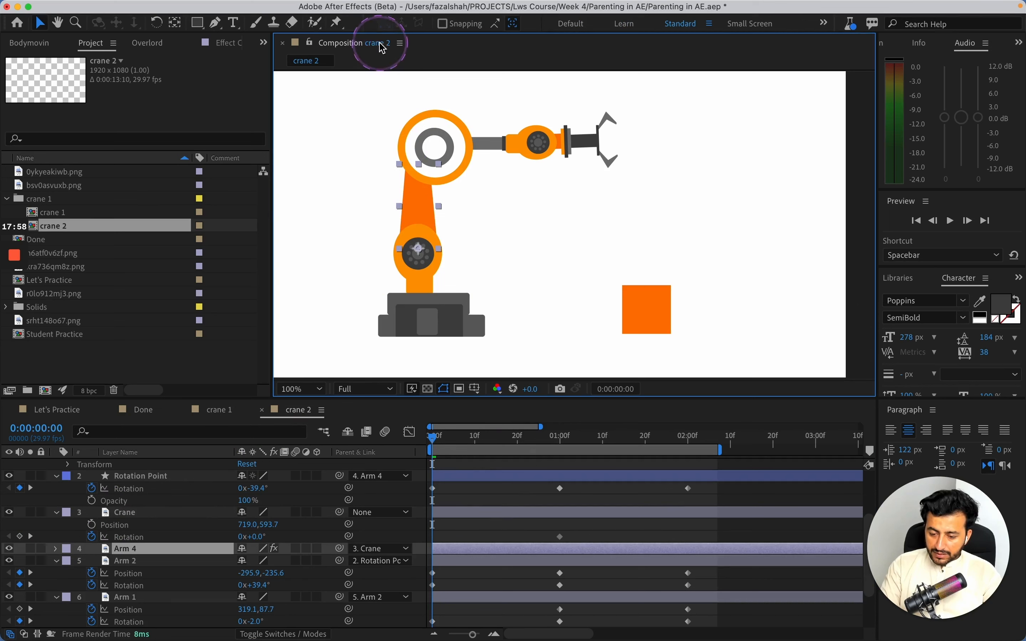
pyautogui.click(336, 22)
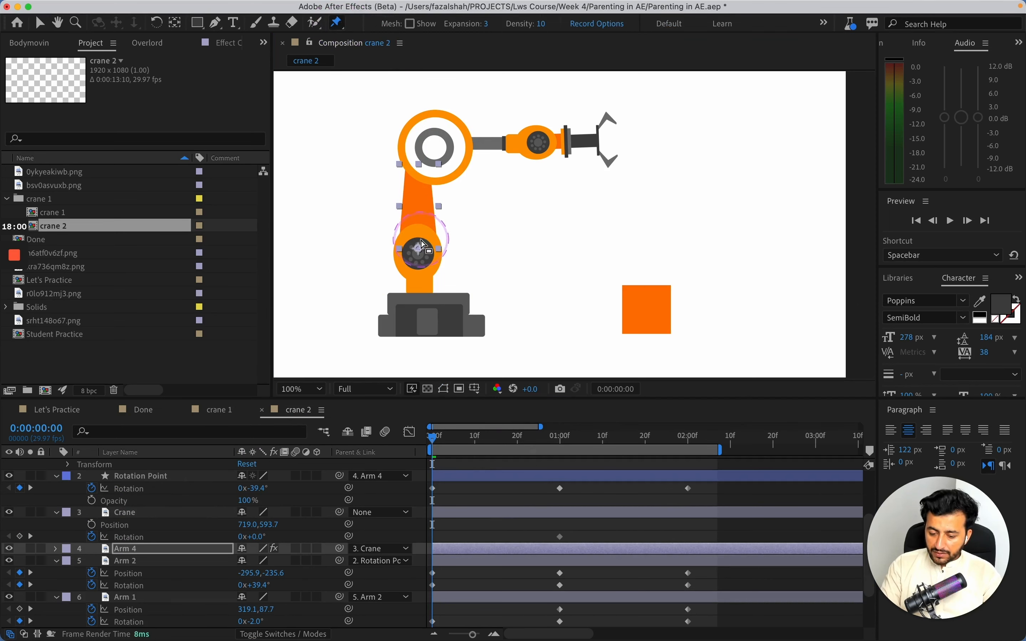
pyautogui.click(427, 207)
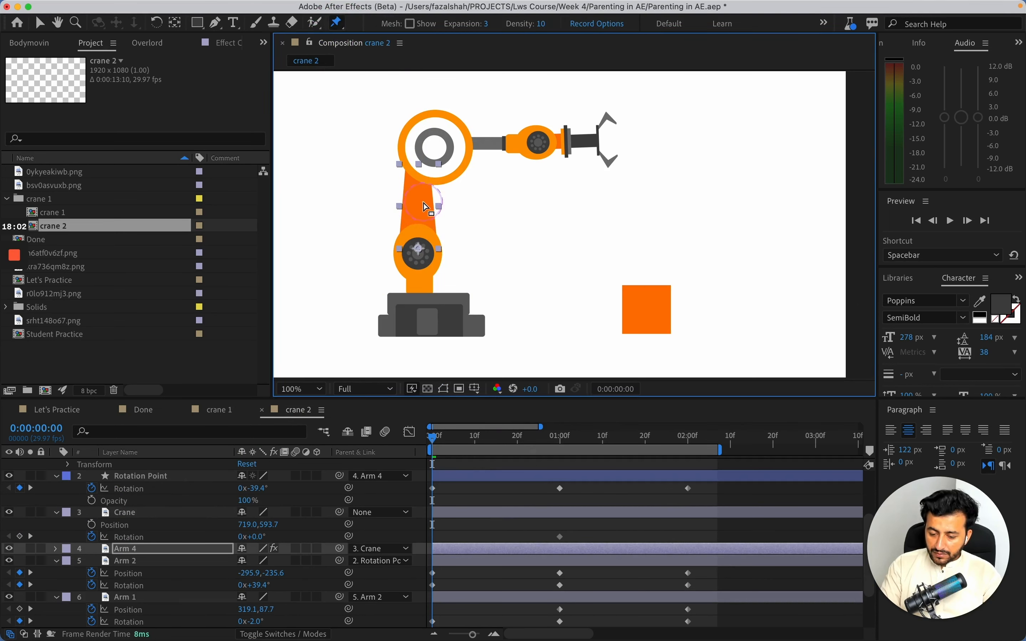
# Step: Show the effect controls of Arm 4 and select its Puppet effect
pyautogui.click(147, 549)
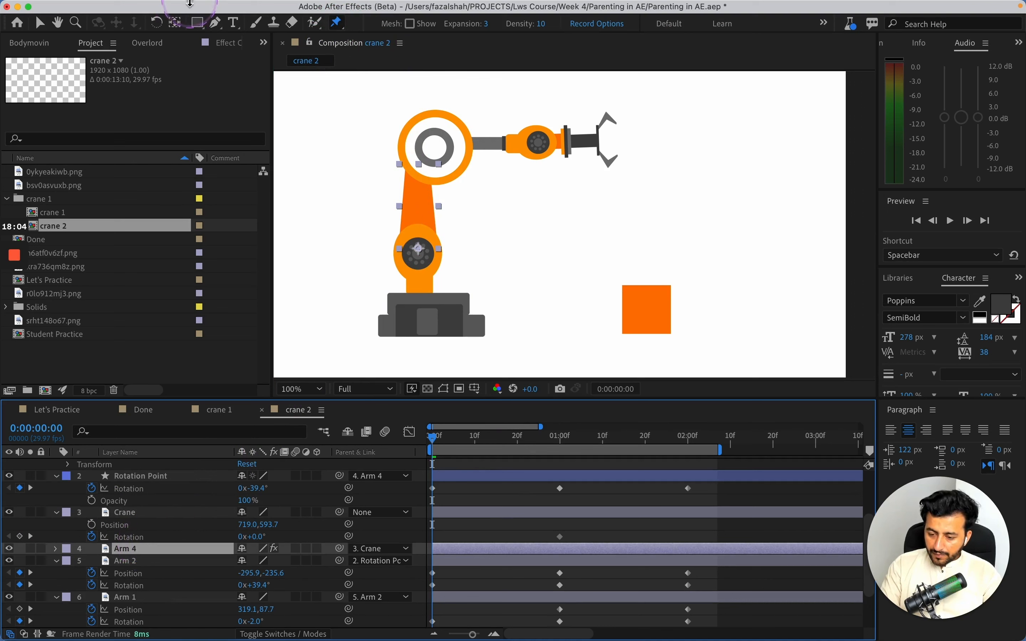
pyautogui.click(263, 42)
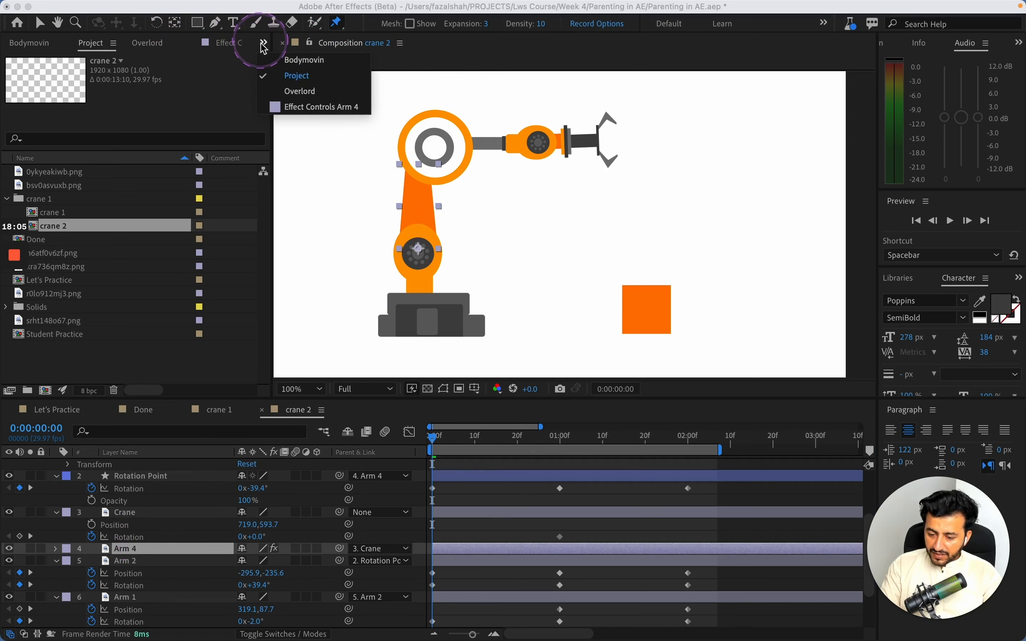
pyautogui.click(313, 108)
pyautogui.click(63, 74)
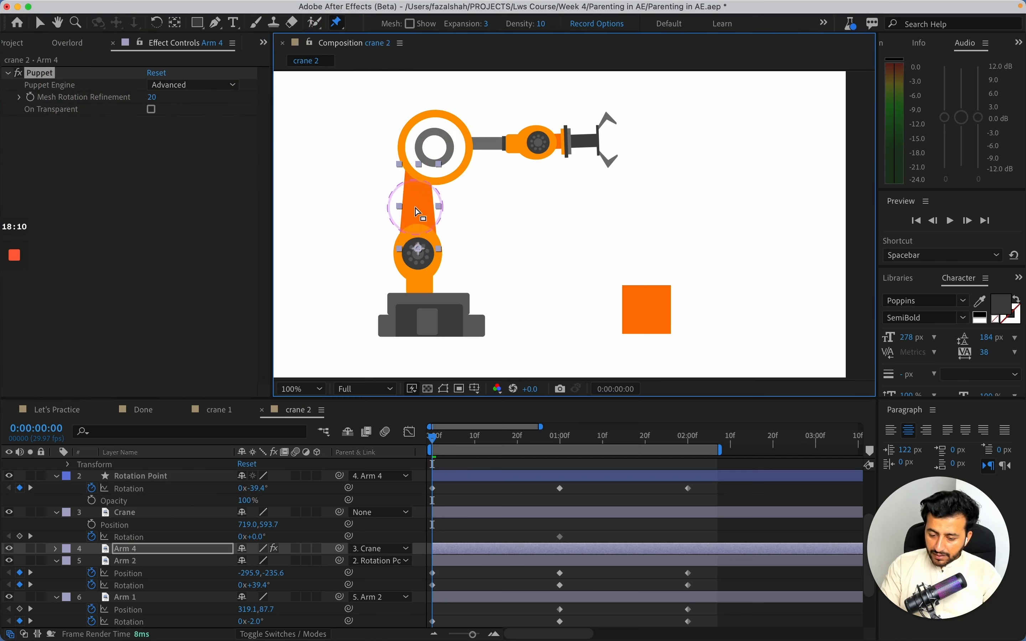
# Step: Delete the Puppet effect from the Arm 4 layer
pyautogui.press('z')
pyautogui.click(448, 249)
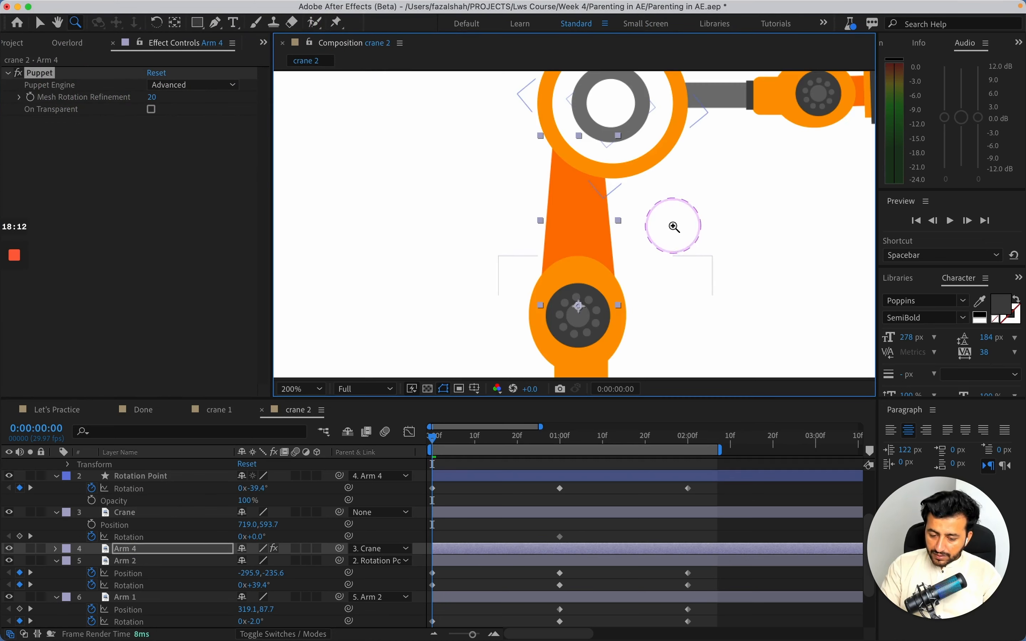
pyautogui.press('v')
pyautogui.click(632, 512)
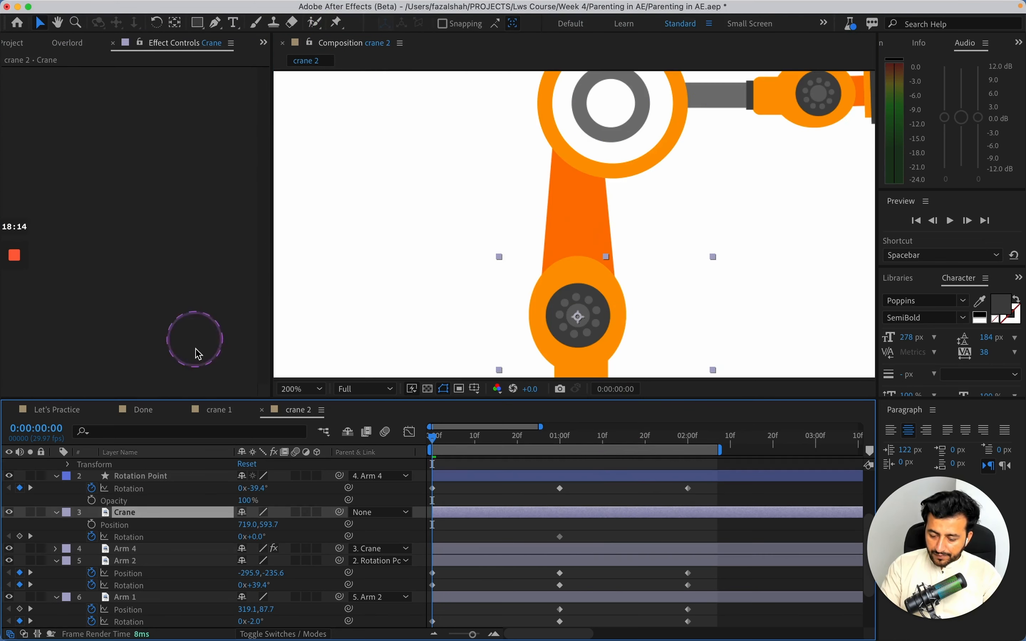
pyautogui.click(136, 548)
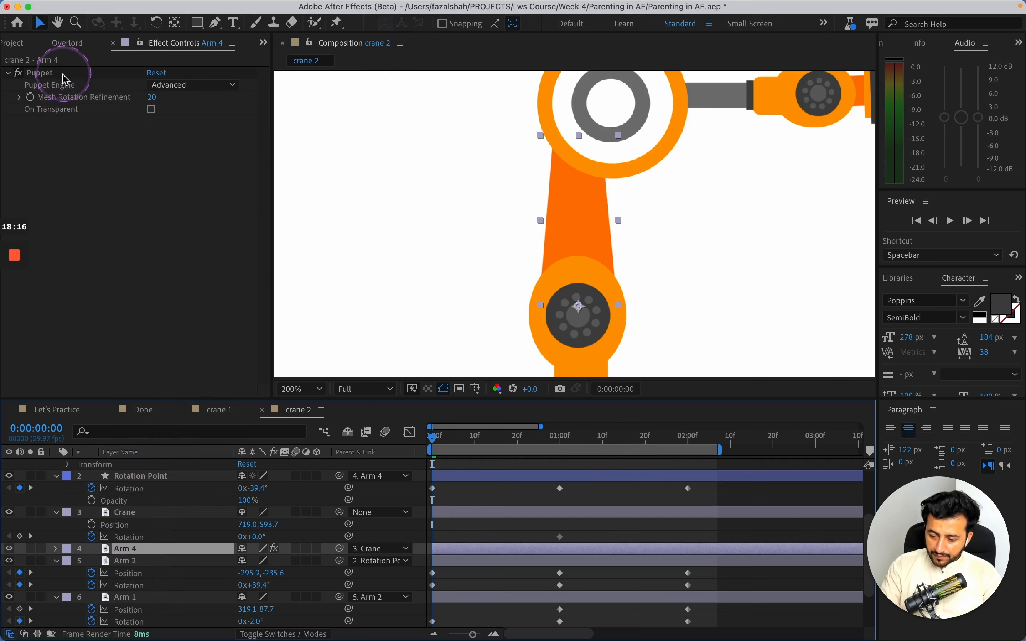
pyautogui.click(40, 73)
pyautogui.press('Delete')
# Step: Place three puppet pins along Arm 4 from its lower joint to its upper end, and bend it by moving the uppermost pin sideways
pyautogui.click(337, 22)
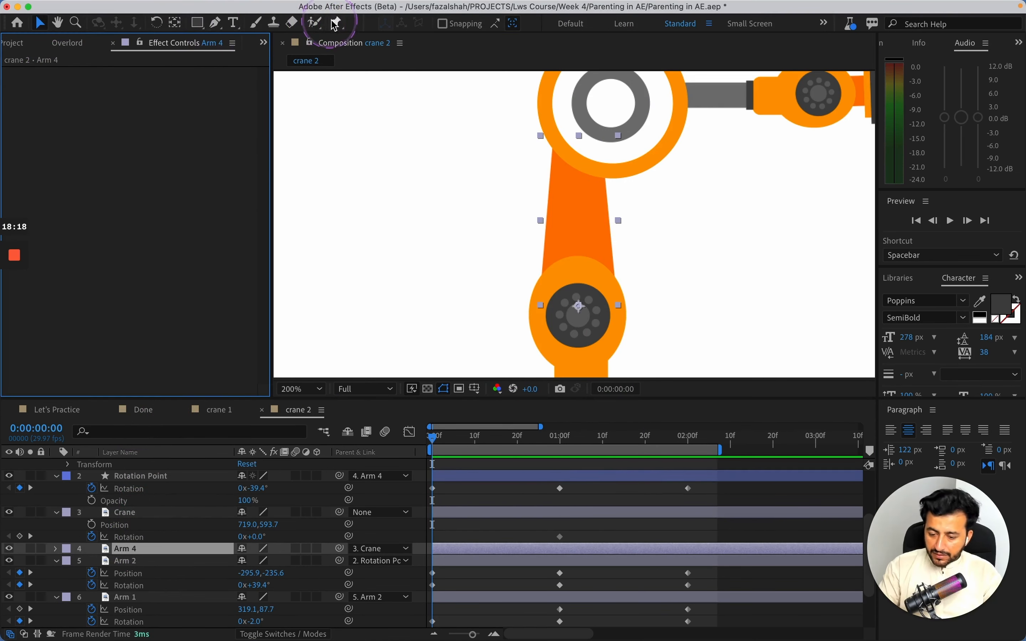
pyautogui.click(574, 280)
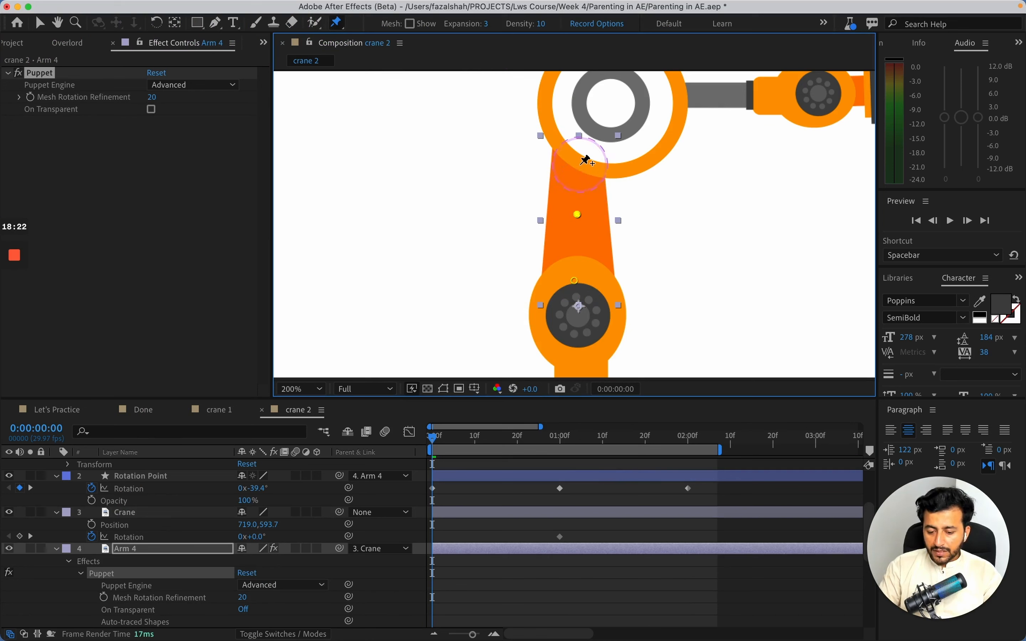
pyautogui.click(580, 164)
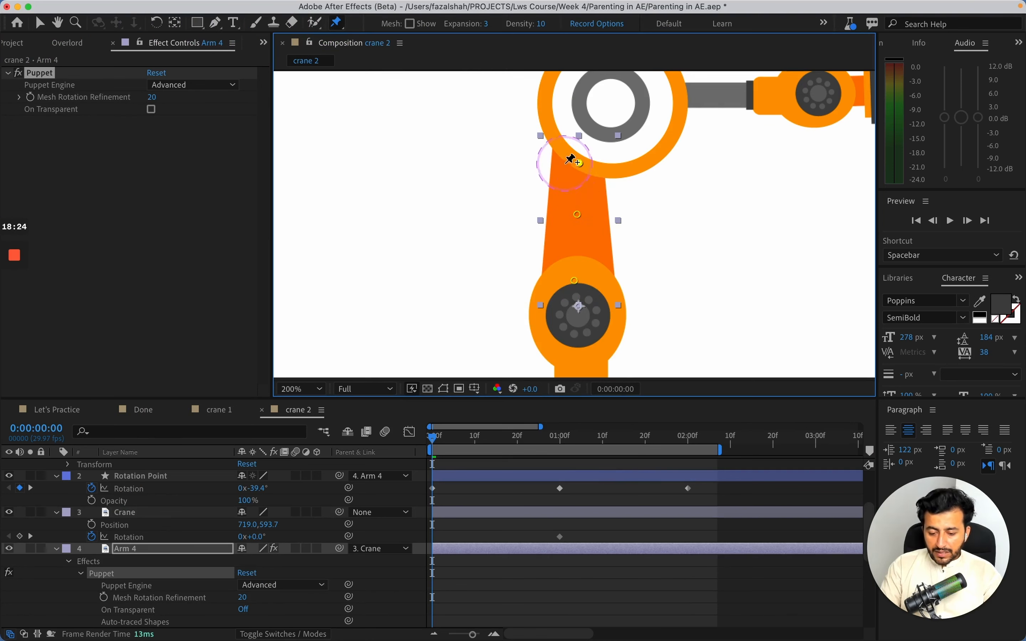
pyautogui.moveTo(576, 169); pyautogui.dragTo(619, 159)
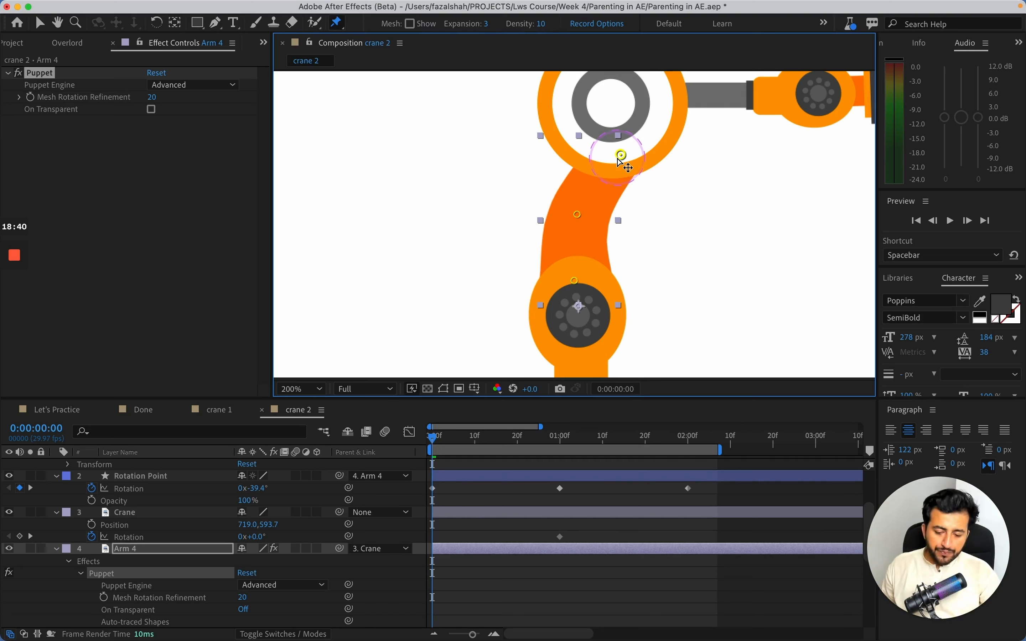
# Step: Undo the bend and the puppet pins on Arm 4, and fit the whole composition in the viewer
pyautogui.press('super+z')
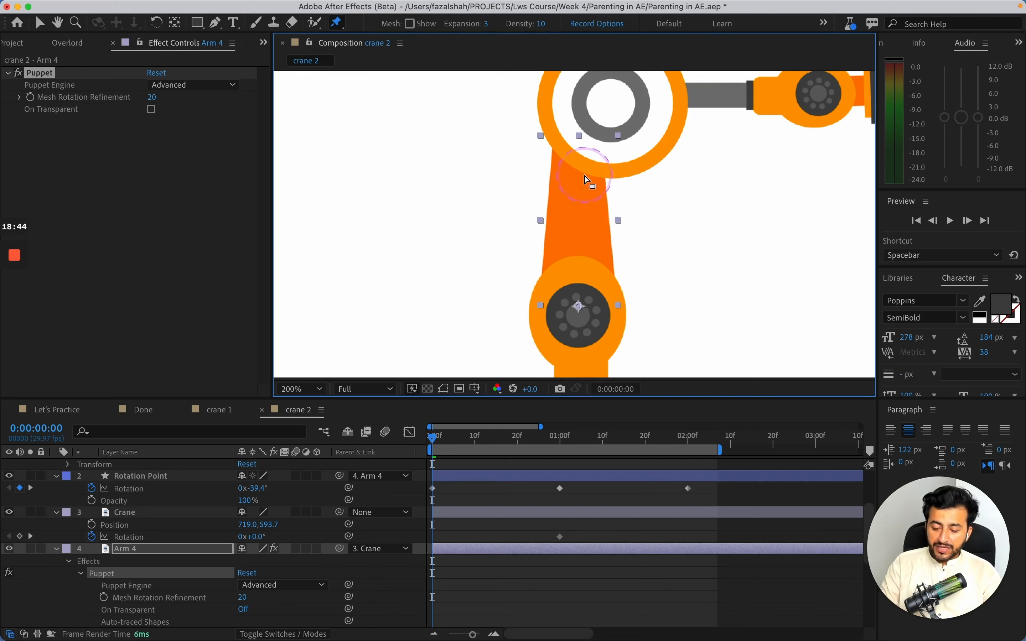
pyautogui.click(302, 388)
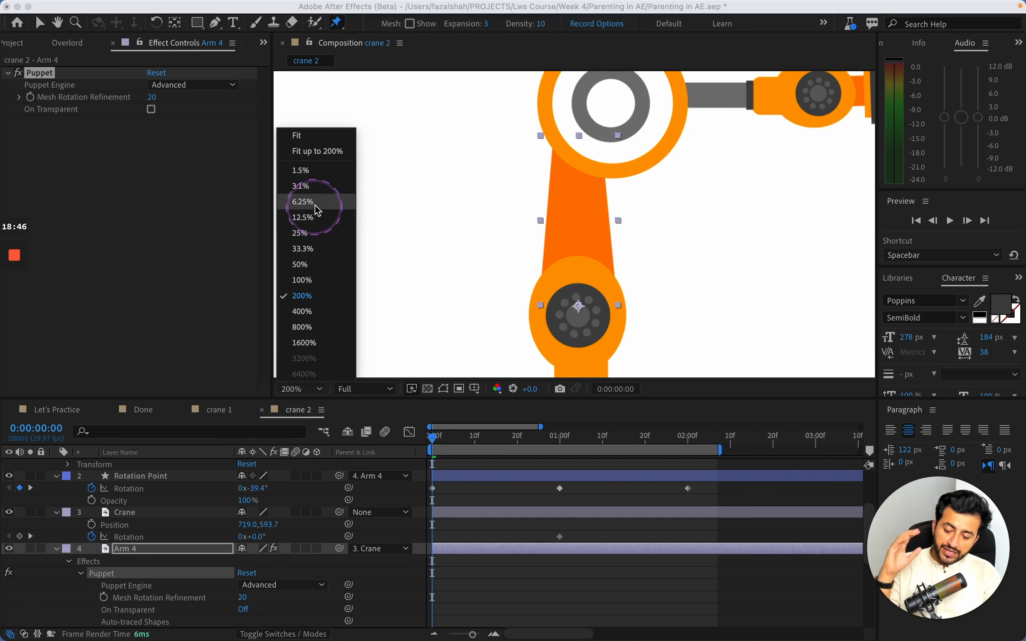
pyautogui.click(304, 134)
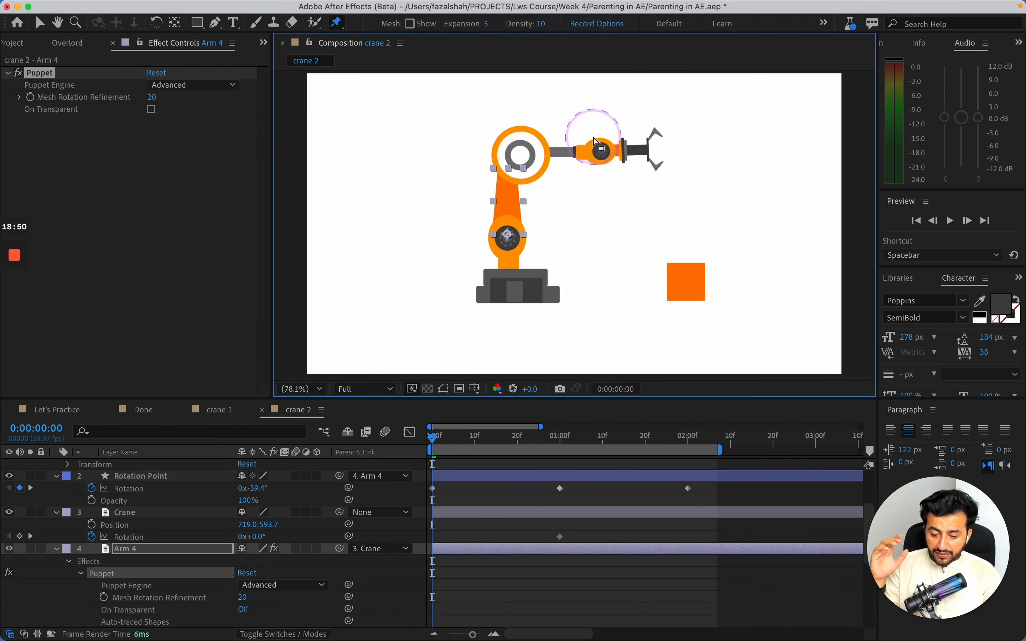
# Step: Review the finished cyclist animation in the Done composition by scrubbing through to 0;00;04;29
pyautogui.click(140, 409)
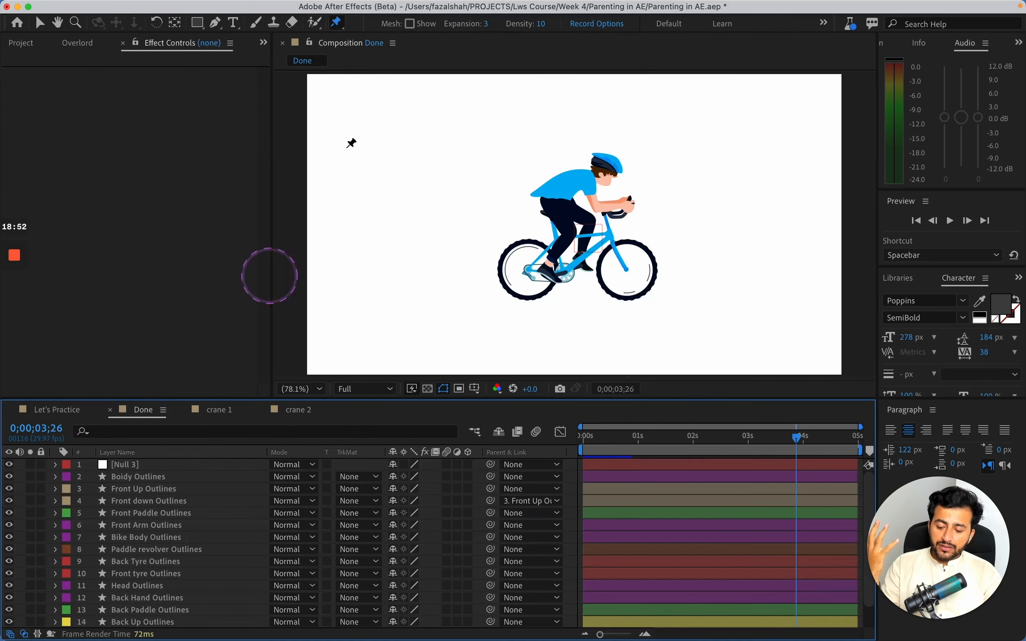
pyautogui.moveTo(475, 4)
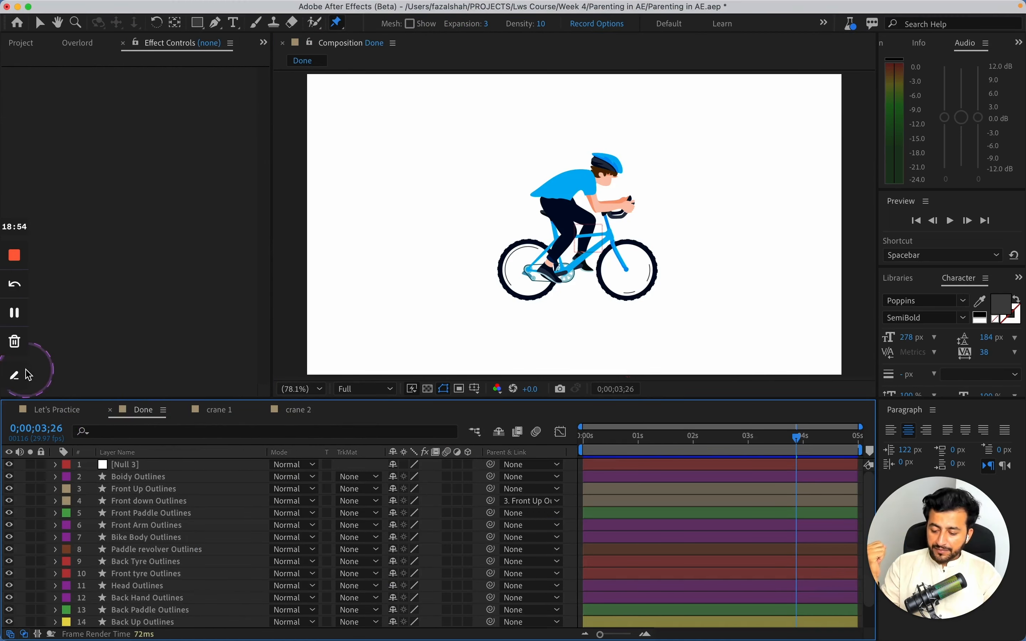
pyautogui.click(42, 410)
pyautogui.click(127, 406)
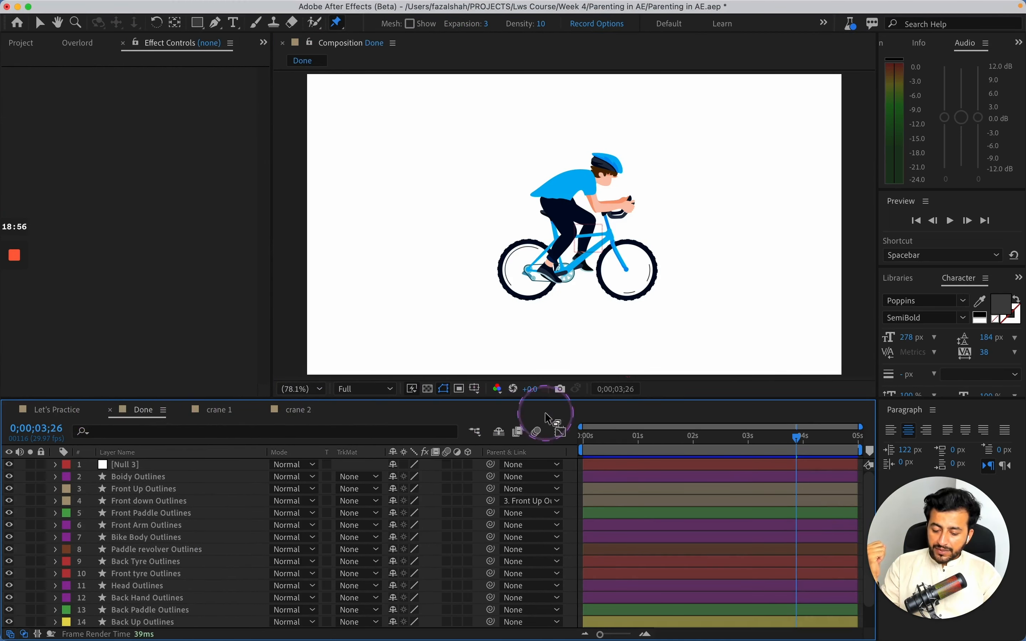
pyautogui.moveTo(630, 434); pyautogui.dragTo(865, 443)
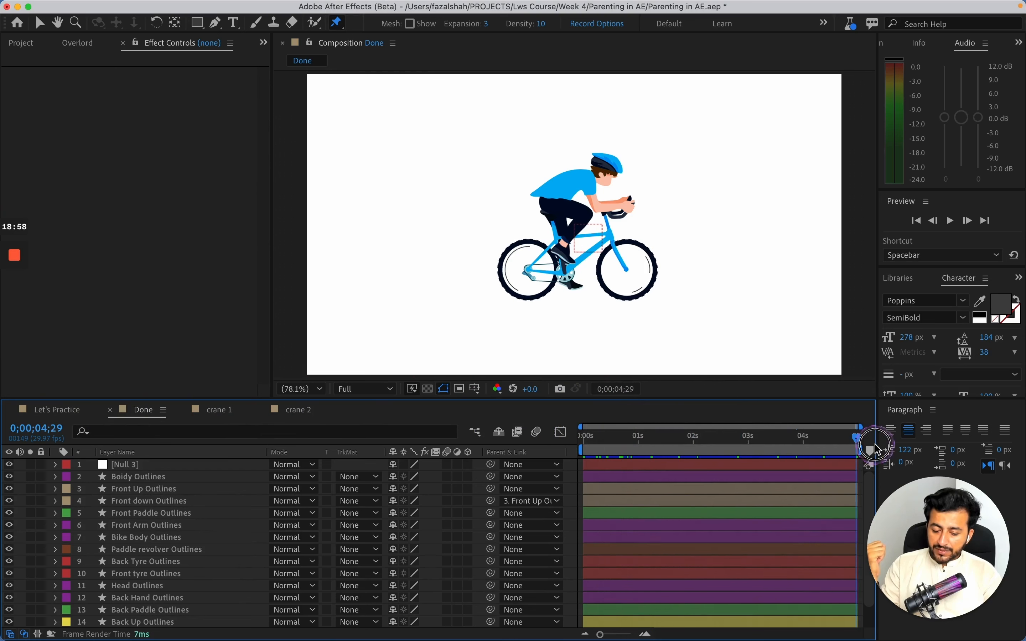
# Step: Open the Let's Practice composition and apply the Puppet effect to the Back Paddle Outlines layer
pyautogui.click(48, 416)
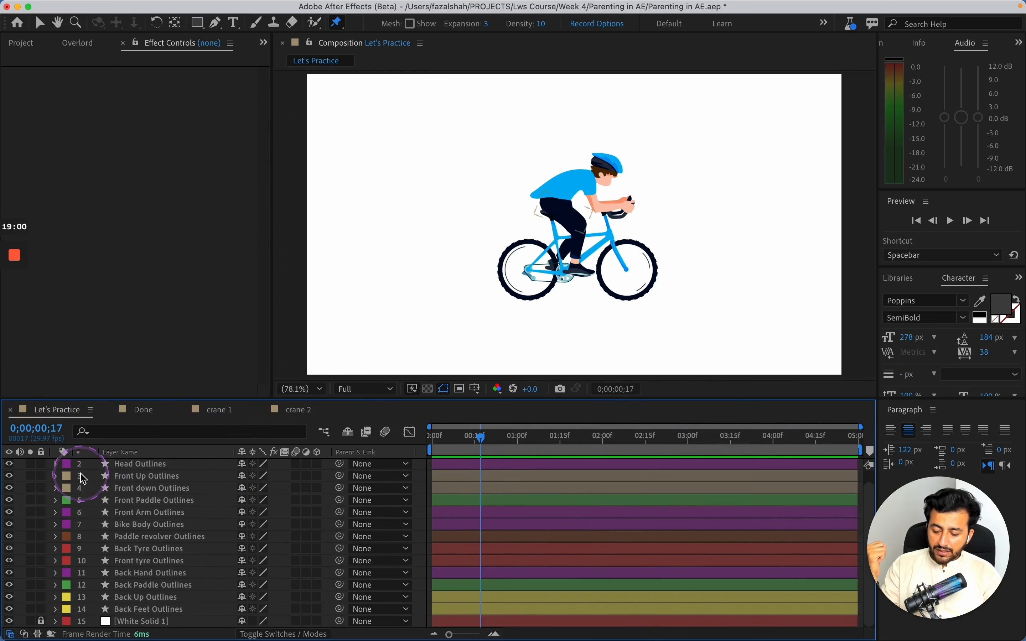
pyautogui.click(97, 487)
pyautogui.click(147, 612)
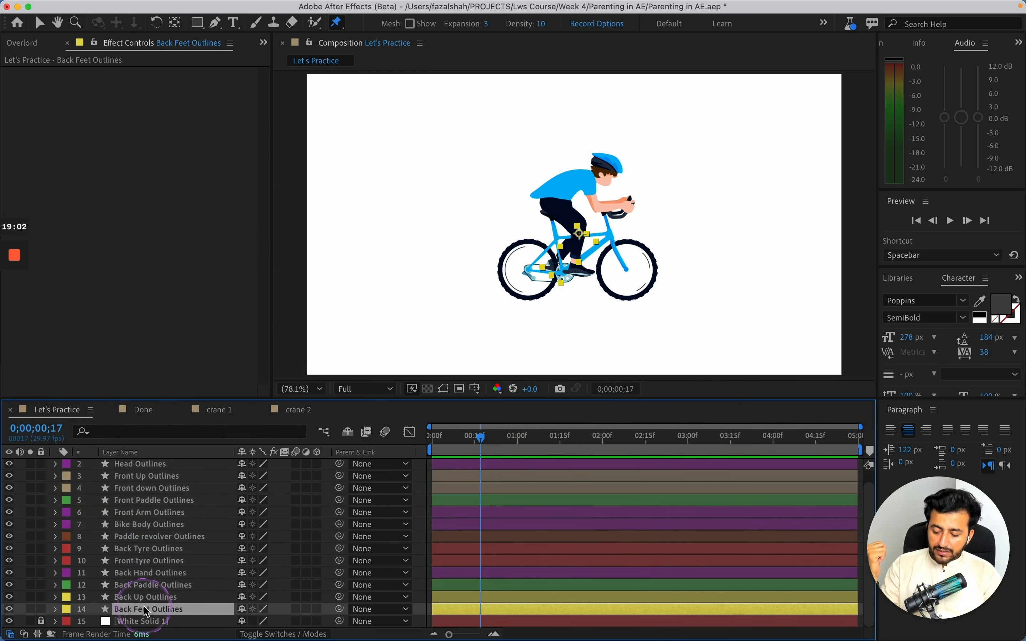
pyautogui.click(145, 590)
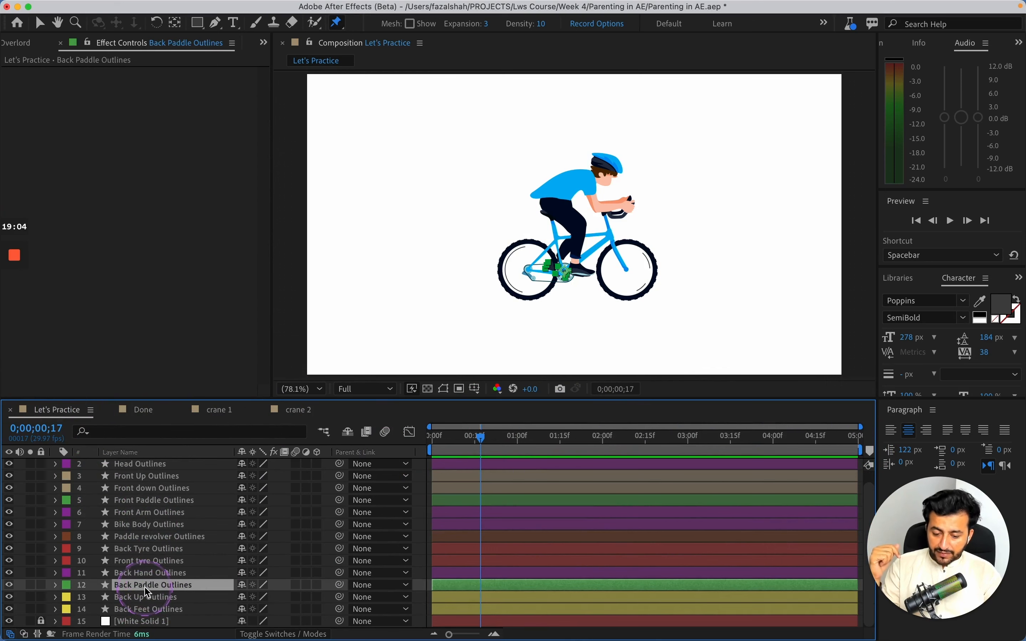
pyautogui.click(722, 268)
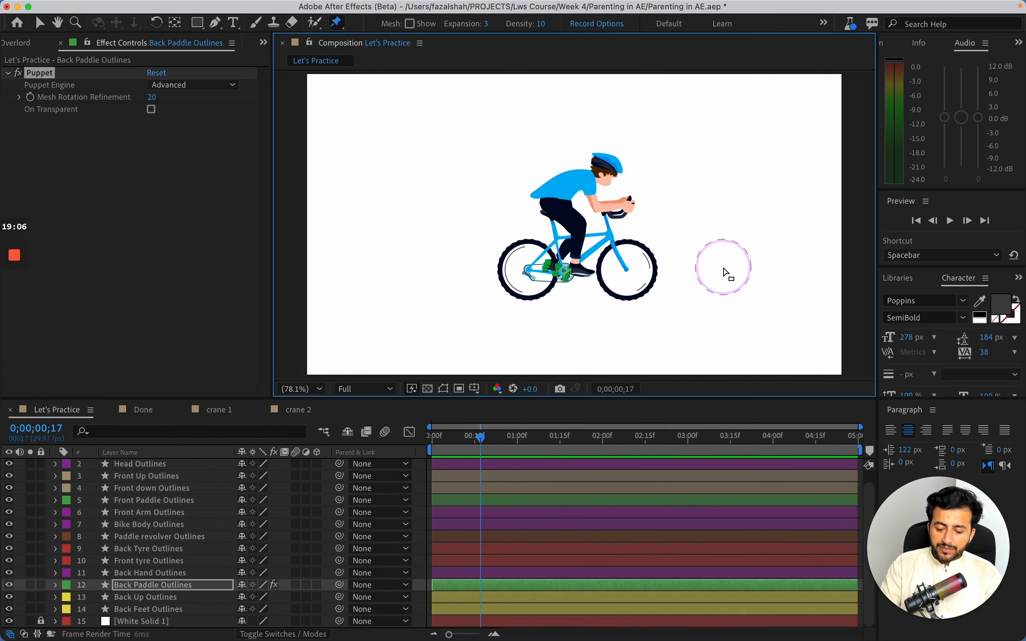
# Step: Inspect the cyclist's legs, pedals and wheels up close at 200%, and return to the full composition view
pyautogui.press('v')
pyautogui.press('z')
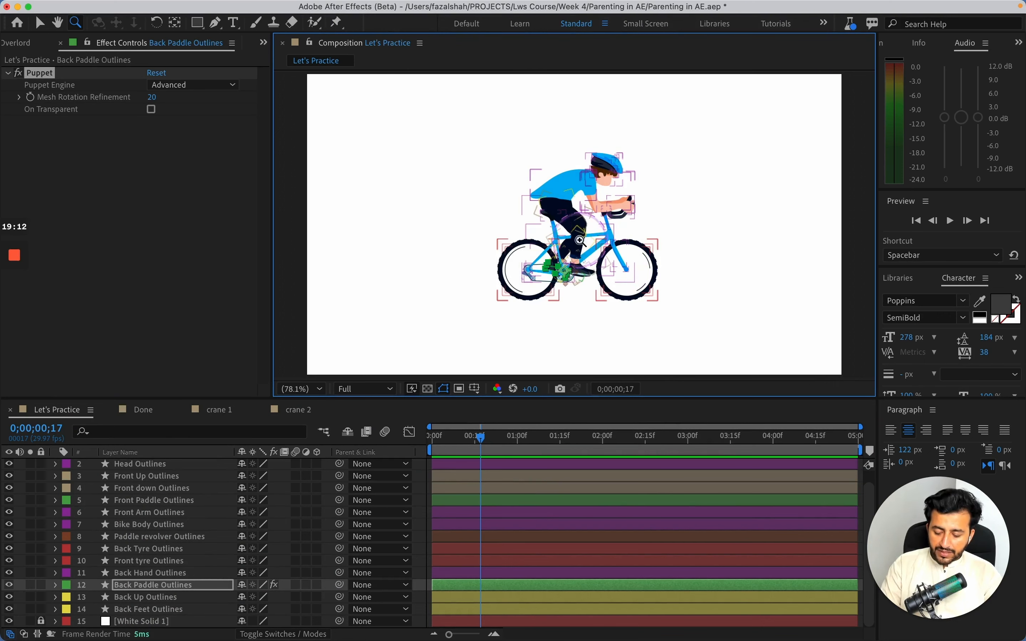
pyautogui.click(554, 252)
pyautogui.press('h')
pyautogui.moveTo(556, 251); pyautogui.dragTo(514, 227)
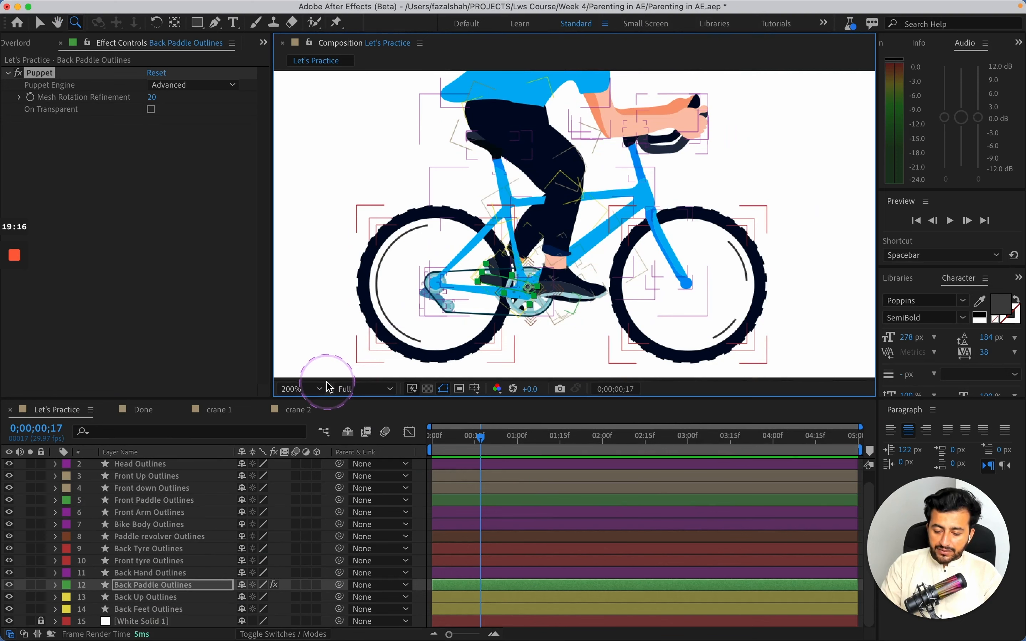
pyautogui.click(314, 389)
pyautogui.click(297, 150)
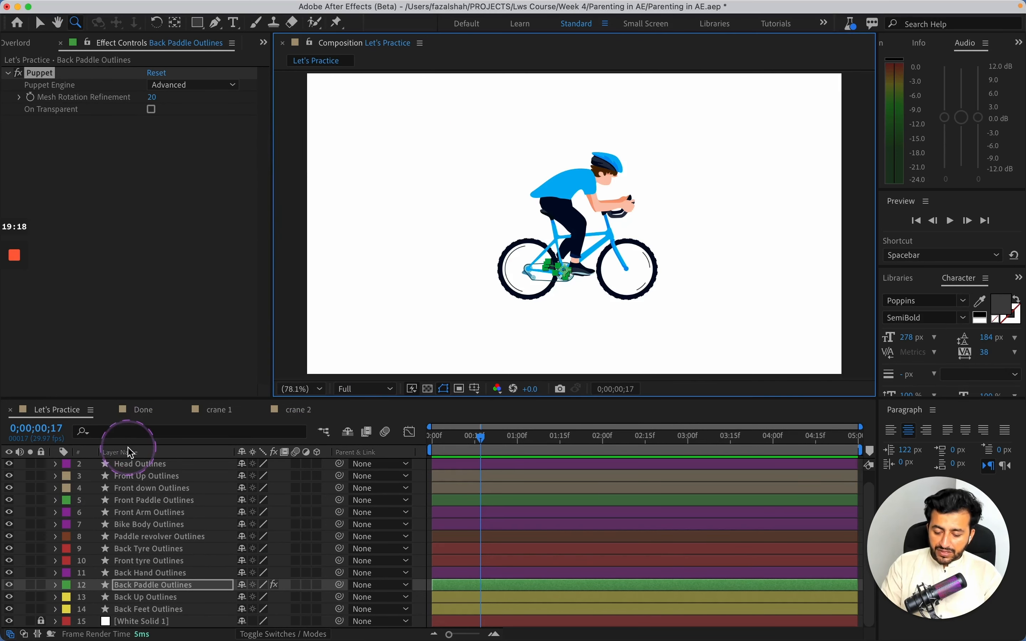
# Step: Identify the back leg's parts by highlighting the Back Up, Back Feet and Back Paddle Outlines layers one by one
pyautogui.click(132, 563)
pyautogui.click(146, 597)
pyautogui.click(153, 610)
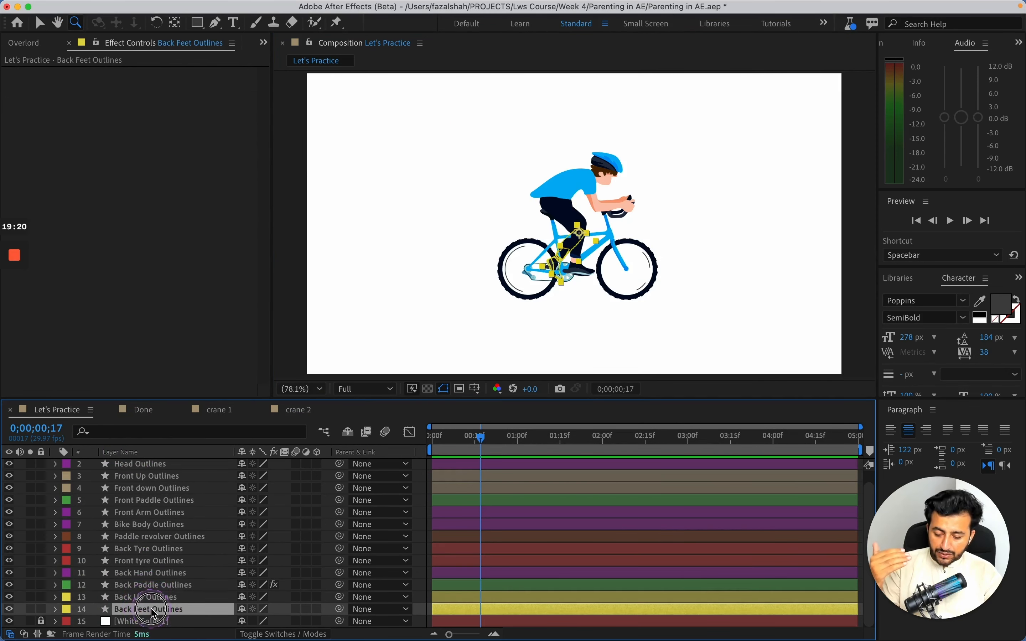
pyautogui.click(152, 590)
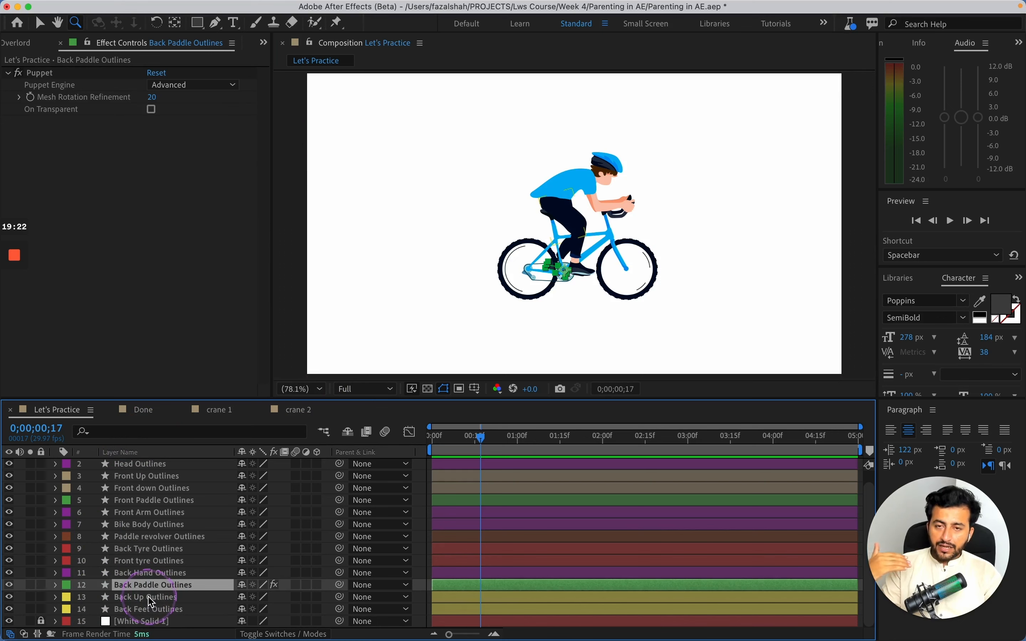
pyautogui.click(145, 619)
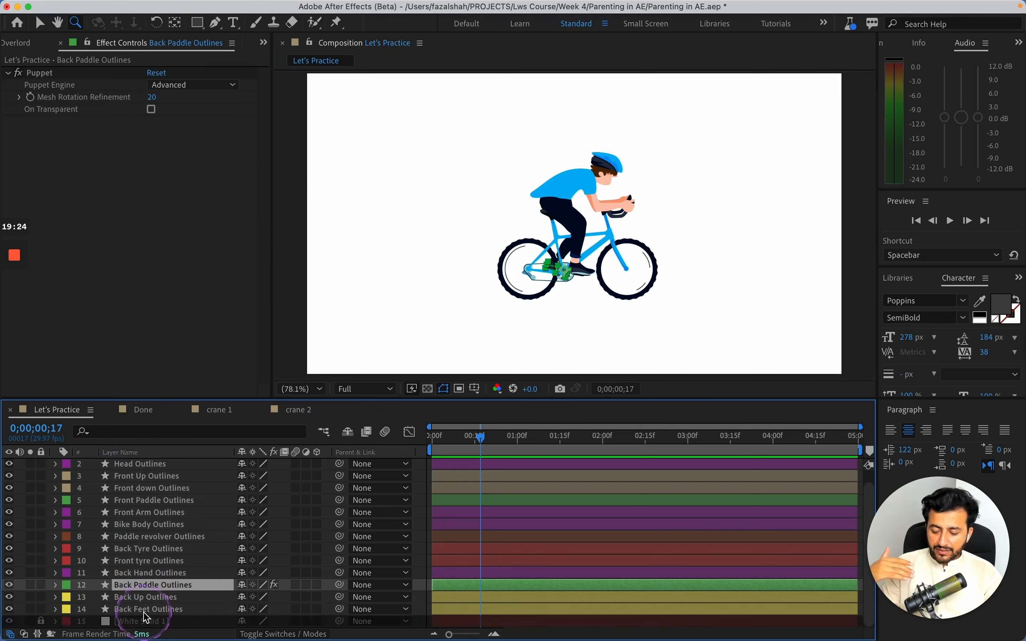
pyautogui.click(146, 608)
pyautogui.click(148, 597)
pyautogui.click(147, 588)
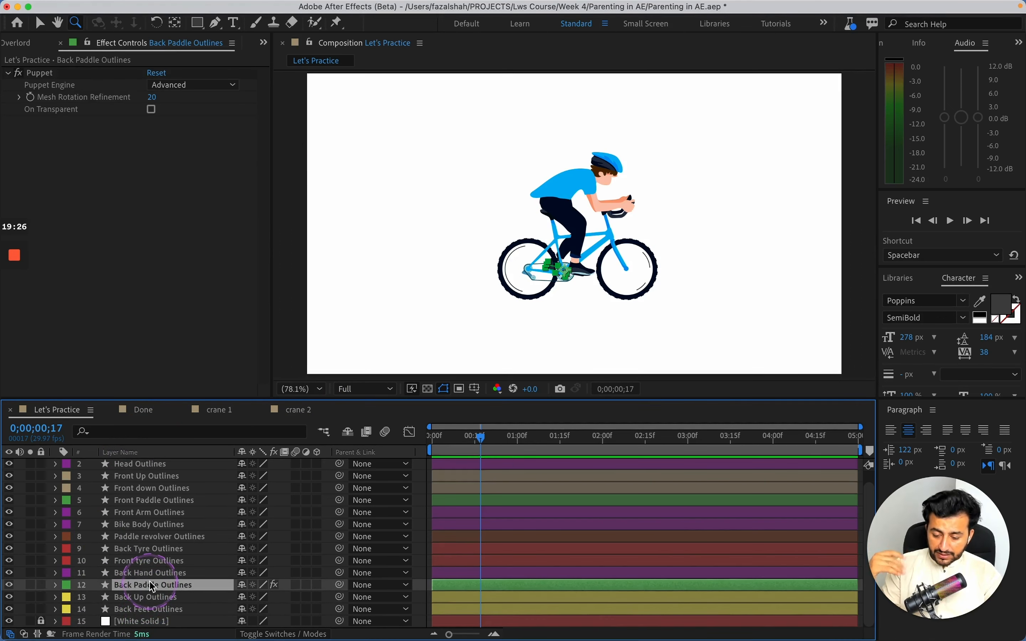
# Step: Select the front leg layers Front Up Outlines and Front down Outlines together
pyautogui.scroll(1, 118, 567)
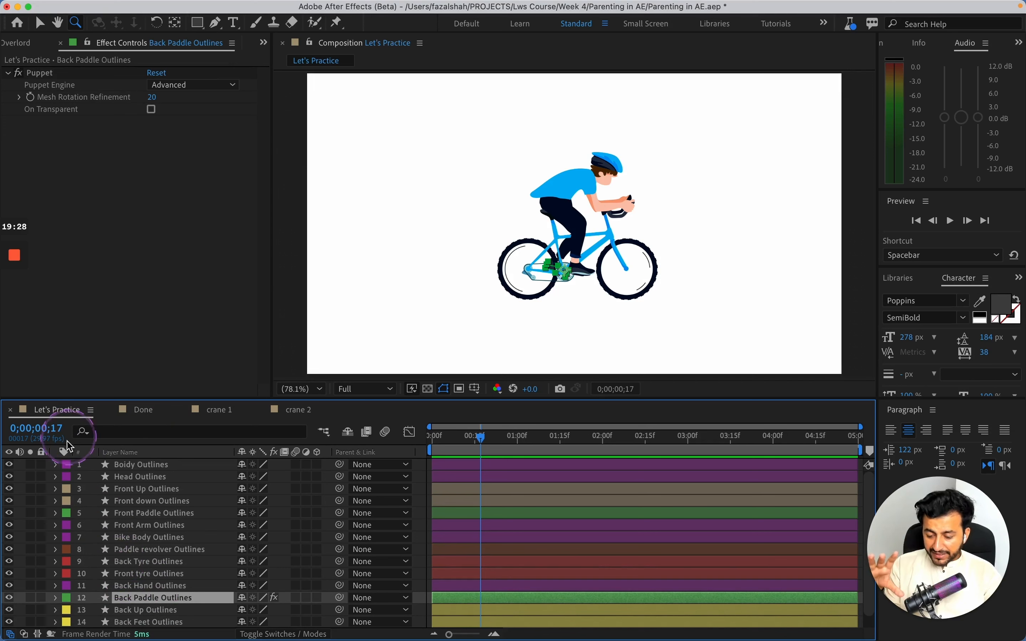
pyautogui.click(135, 490)
pyautogui.click(132, 503)
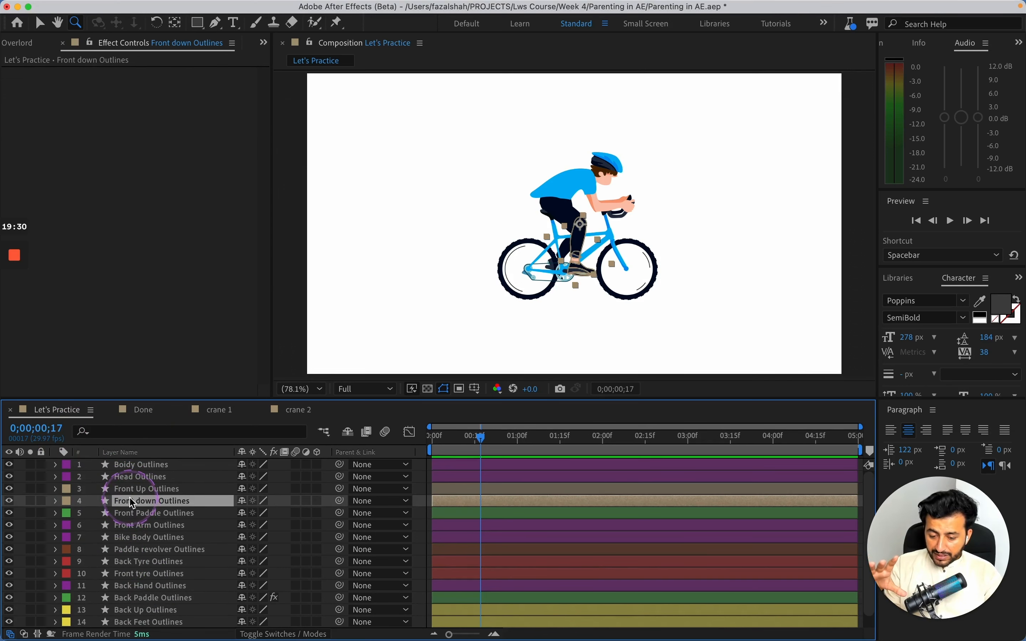
pyautogui.click(131, 492)
pyautogui.click(134, 505)
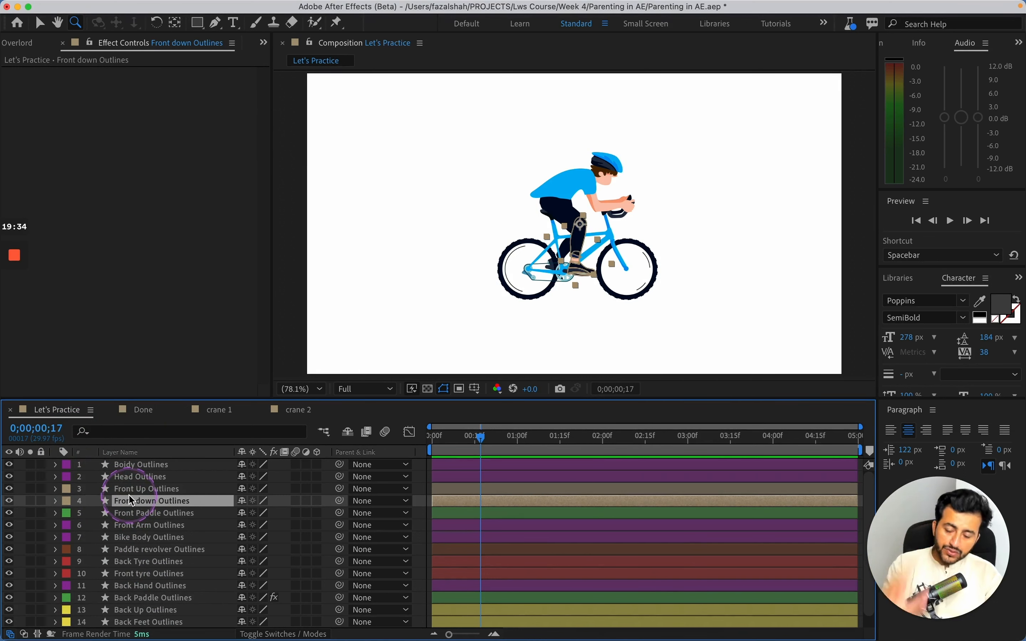
pyautogui.keyDown('shift'); pyautogui.click(125, 494); pyautogui.keyUp('shift')
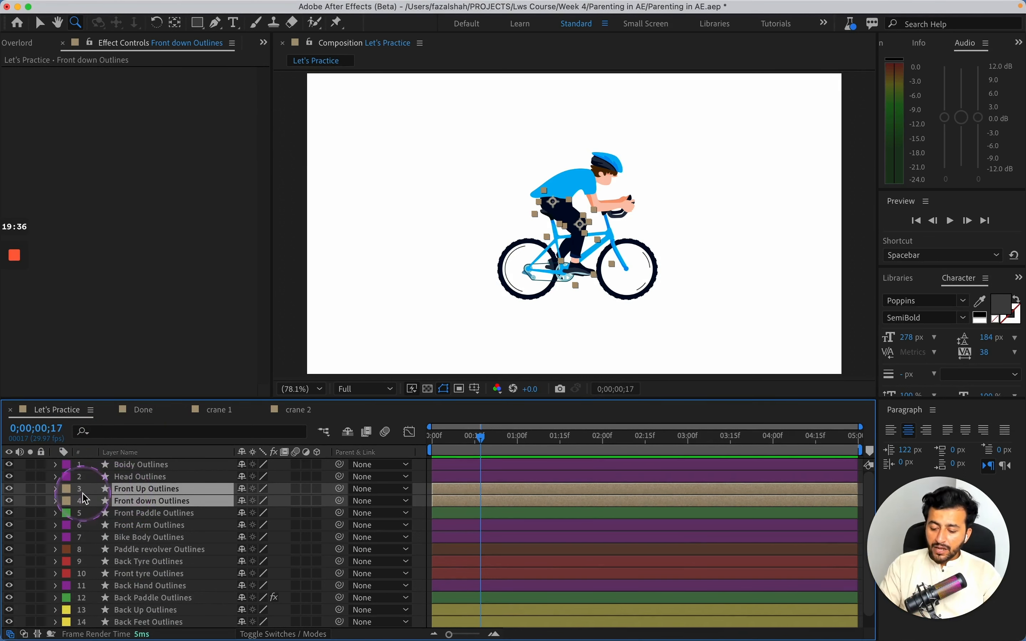
# Step: Hide the Front Up Outlines, Front down Outlines, Head Outlines and Boidy Outlines layers
pyautogui.click(10, 502)
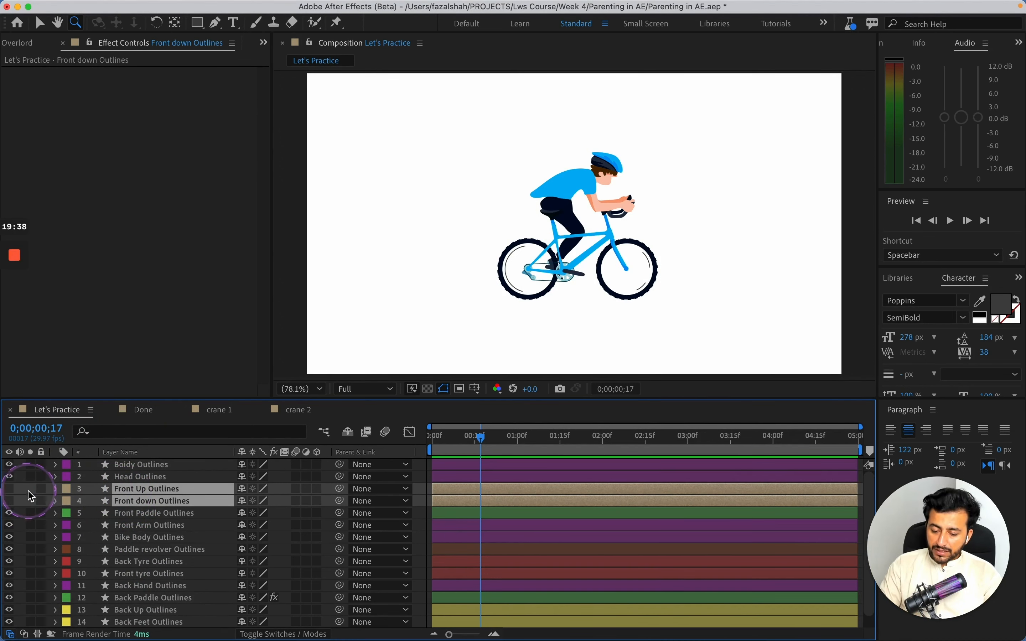
pyautogui.click(150, 478)
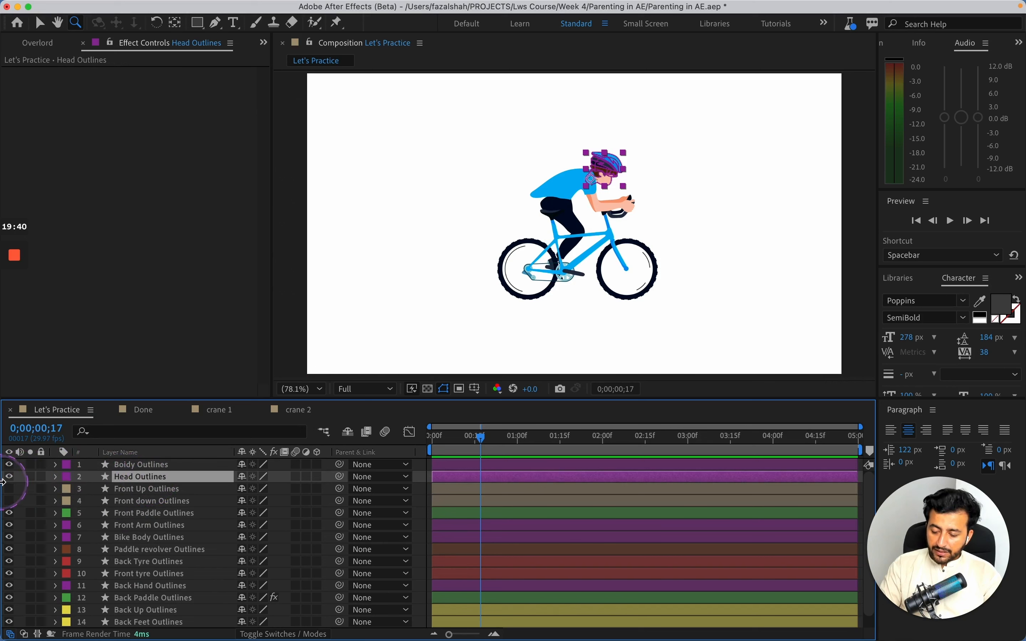
pyautogui.moveTo(9, 477); pyautogui.dragTo(8, 465)
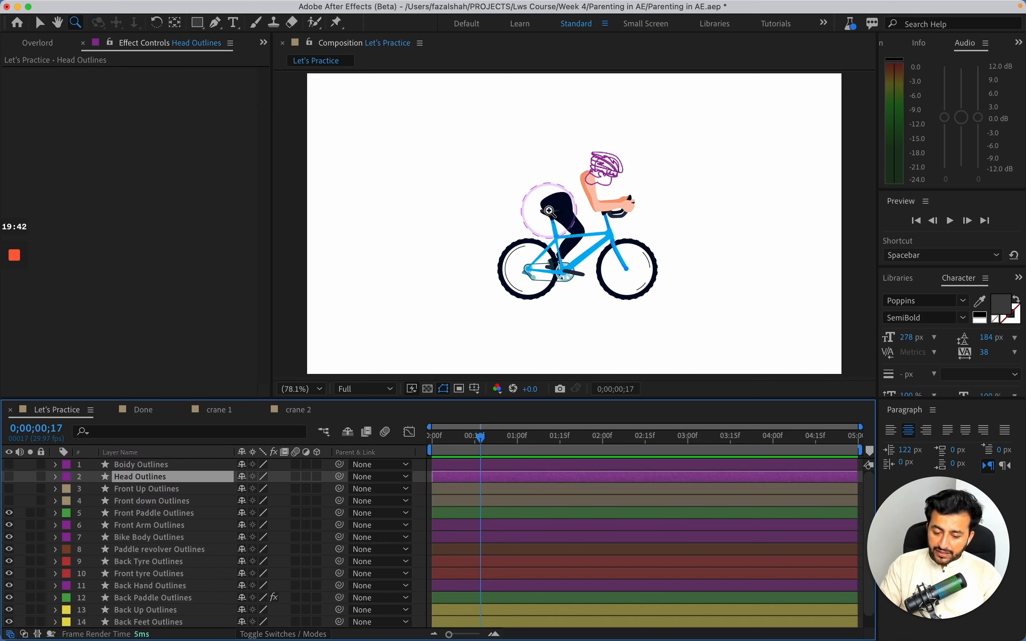
# Step: Identify the cyclist's arms and hide the Front Arm Outlines and Back Hand Outlines layers
pyautogui.press('v')
pyautogui.click(602, 199)
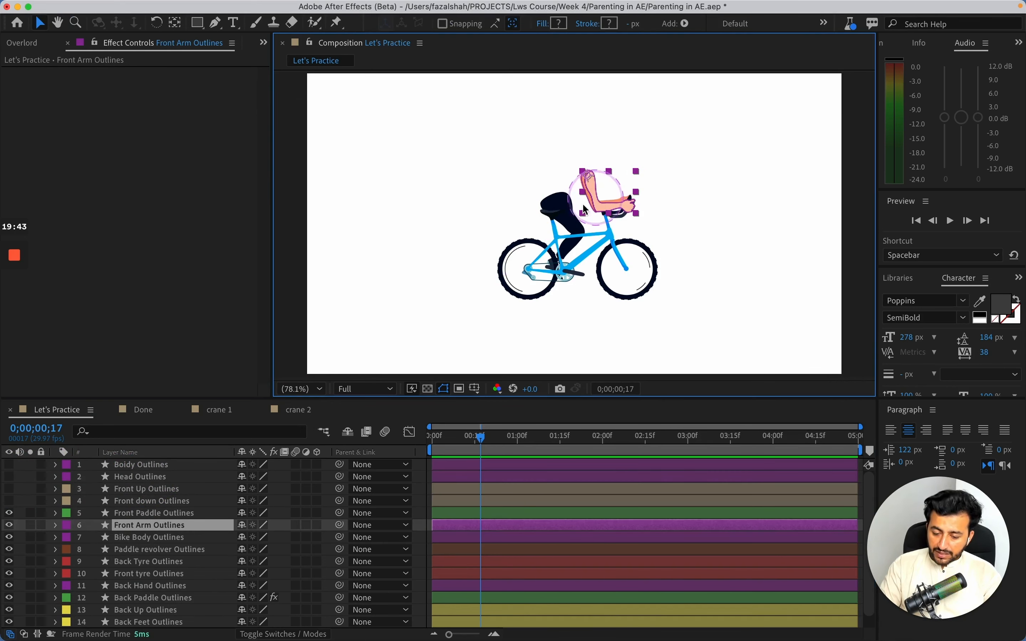
pyautogui.click(9, 526)
pyautogui.click(171, 539)
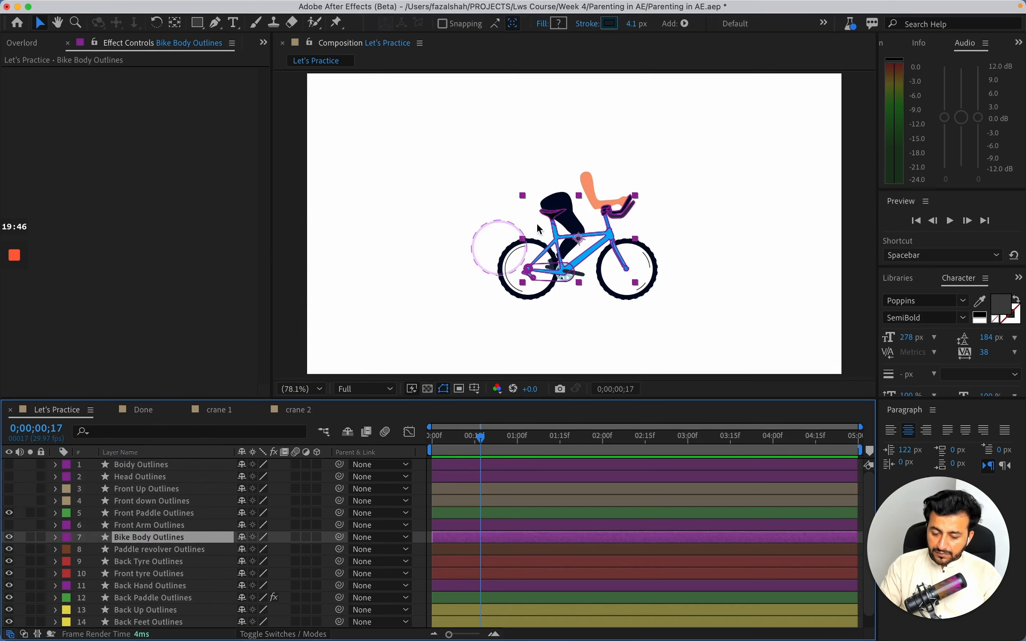
pyautogui.click(568, 202)
pyautogui.click(588, 178)
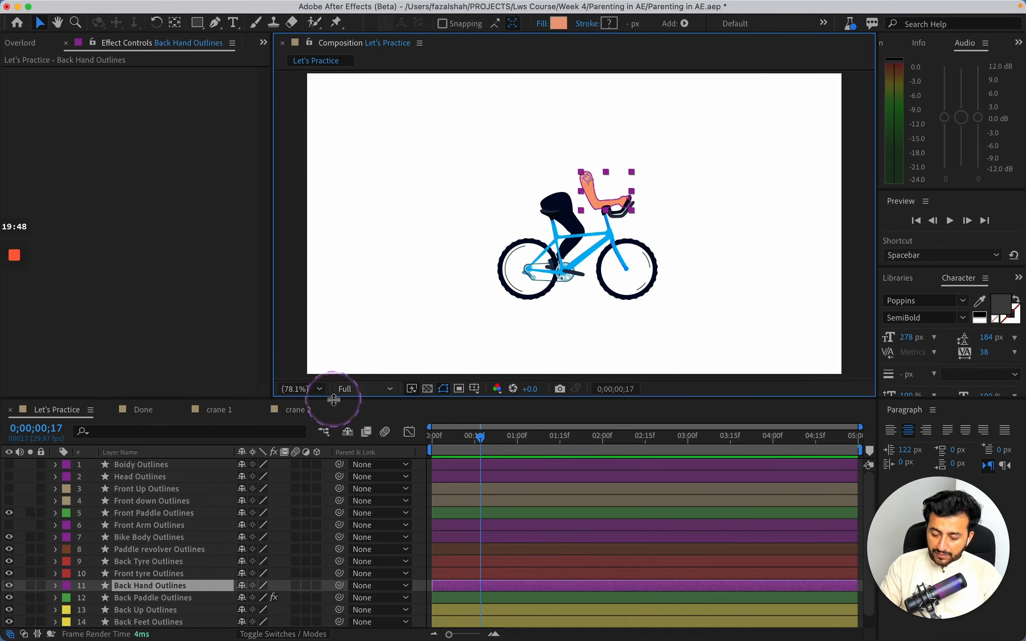
pyautogui.click(11, 586)
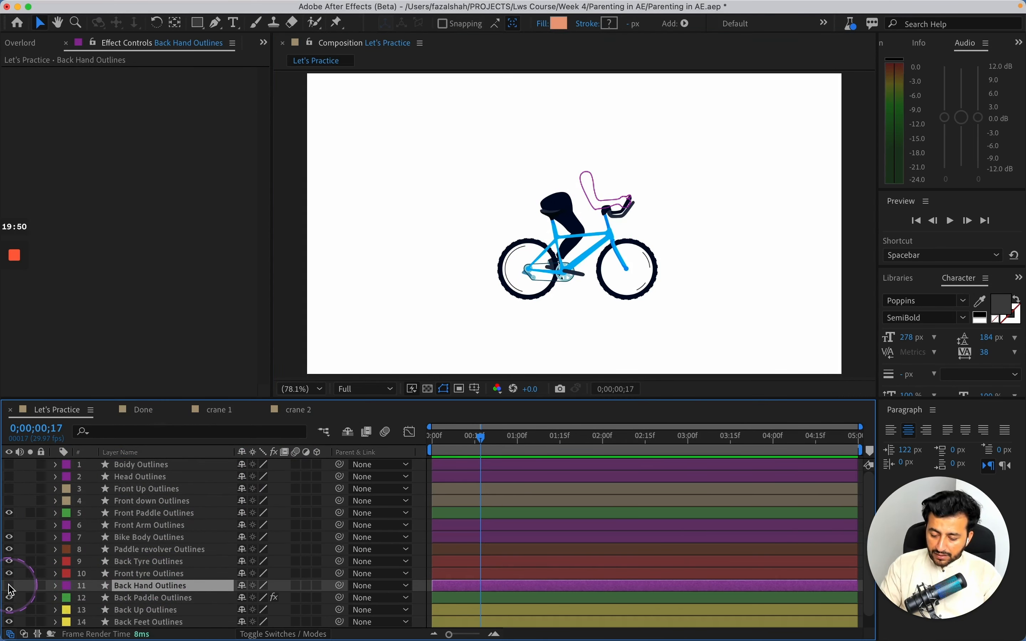
# Step: Hide the back leg's Back Up Outlines and Back Feet Outlines layers so only the bicycle is displayed
pyautogui.click(141, 601)
pyautogui.scroll(-1, 140, 600)
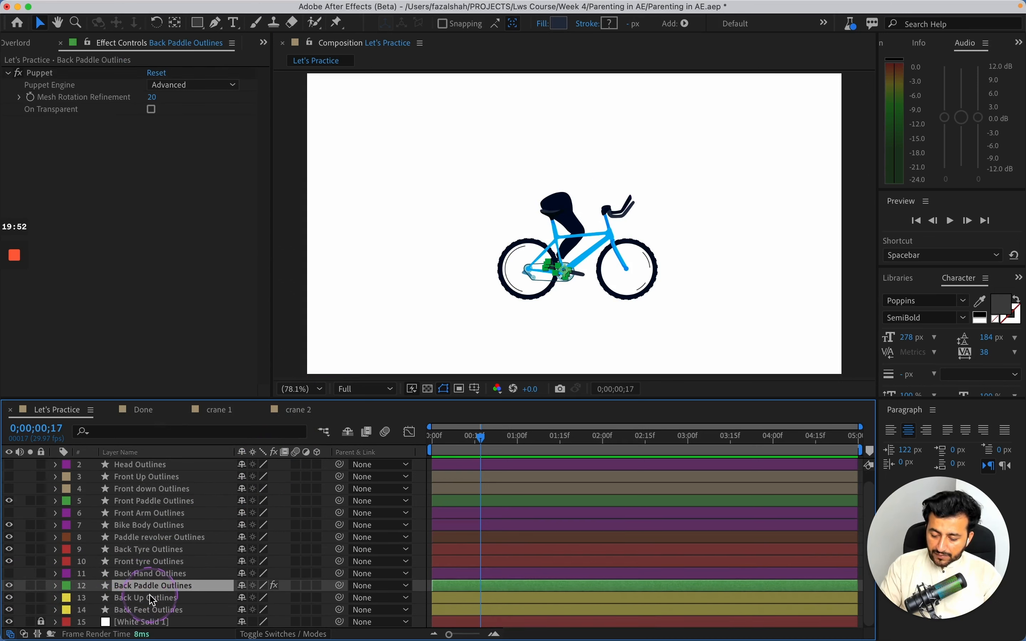
pyautogui.click(137, 598)
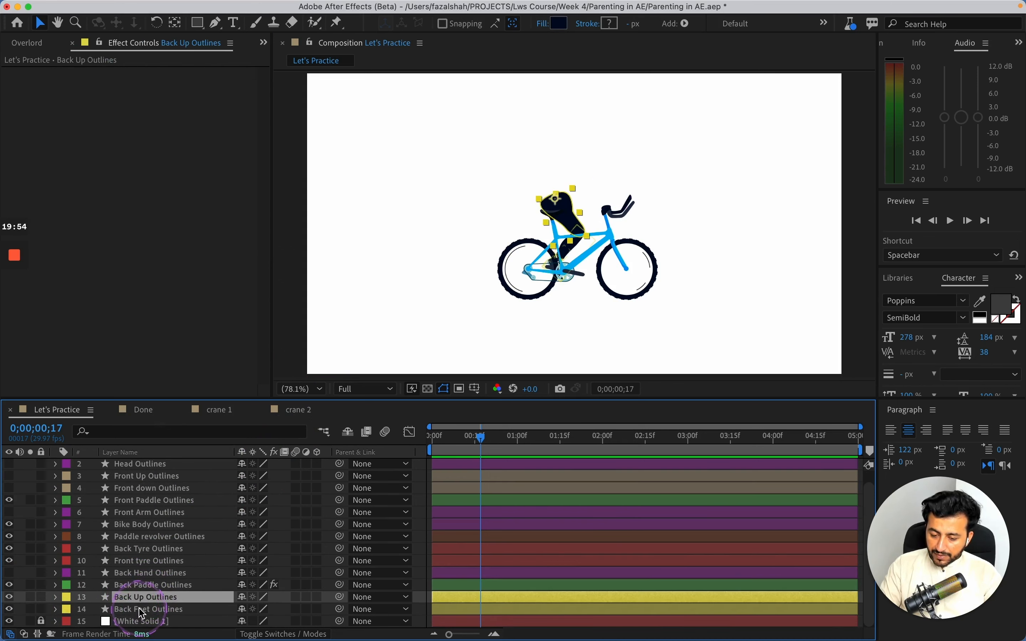
pyautogui.click(141, 610)
pyautogui.click(139, 598)
pyautogui.click(51, 598)
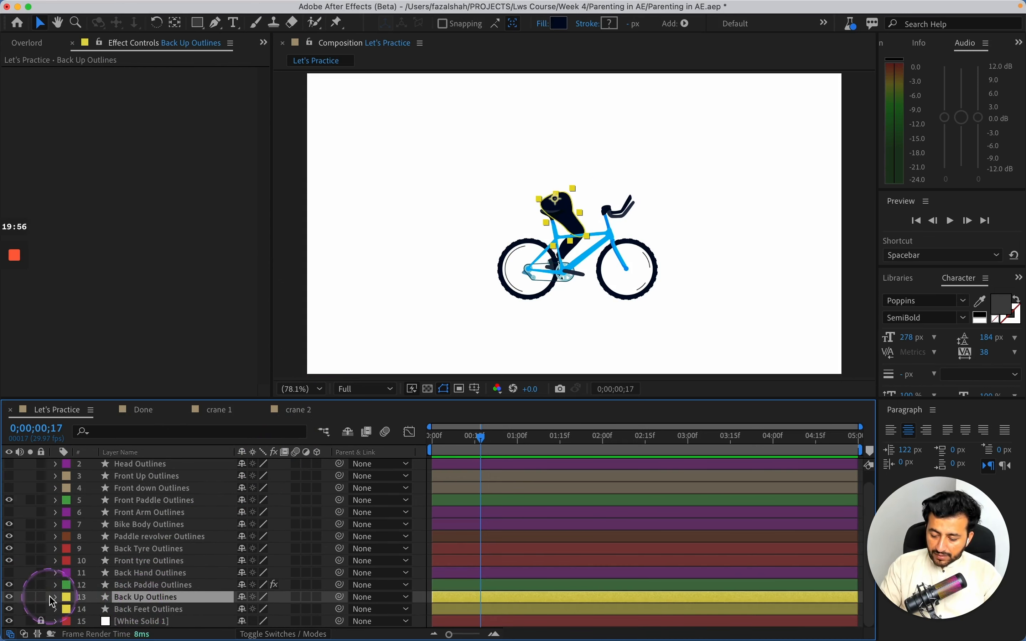
pyautogui.click(11, 598)
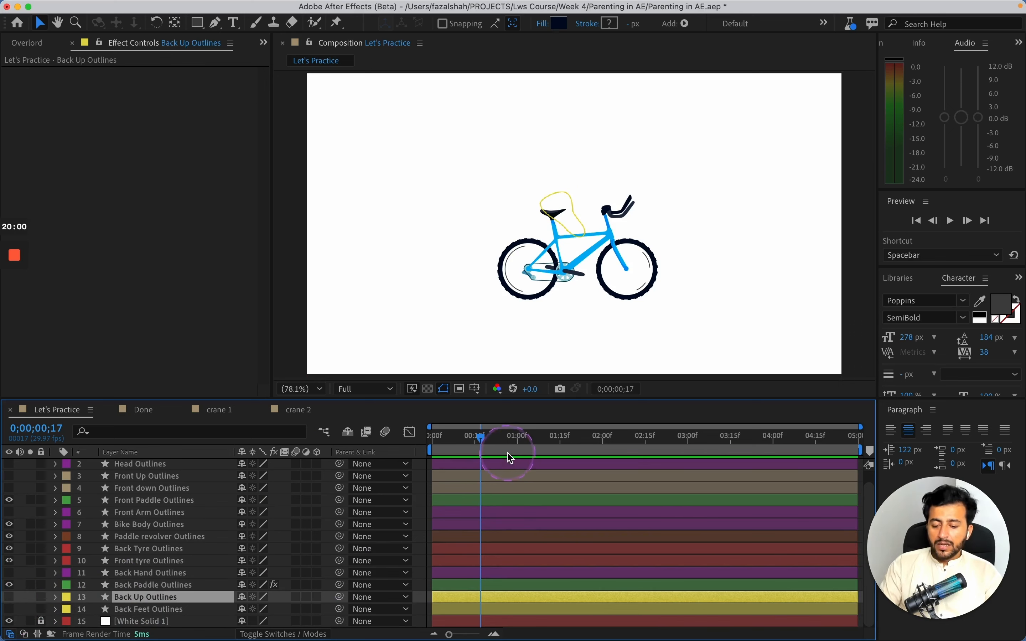
# Step: Return the playhead to 0;00;00;00 and magnify the bicycle to 200%
pyautogui.moveTo(469, 434); pyautogui.dragTo(419, 435)
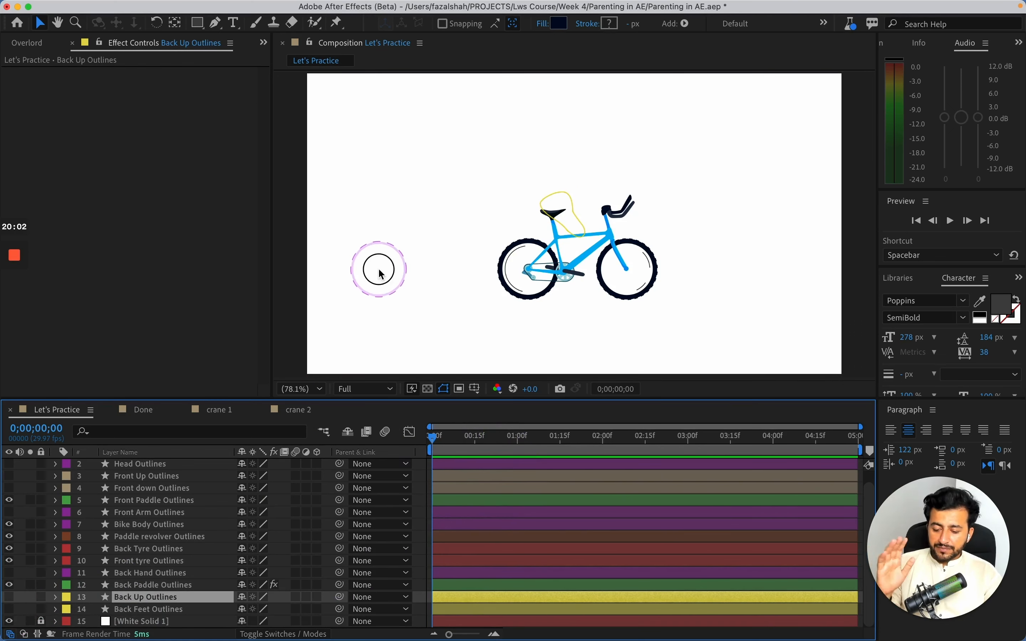
pyautogui.click(380, 274)
pyautogui.press('z')
pyautogui.moveTo(512, 211); pyautogui.dragTo(642, 288)
pyautogui.press('v')
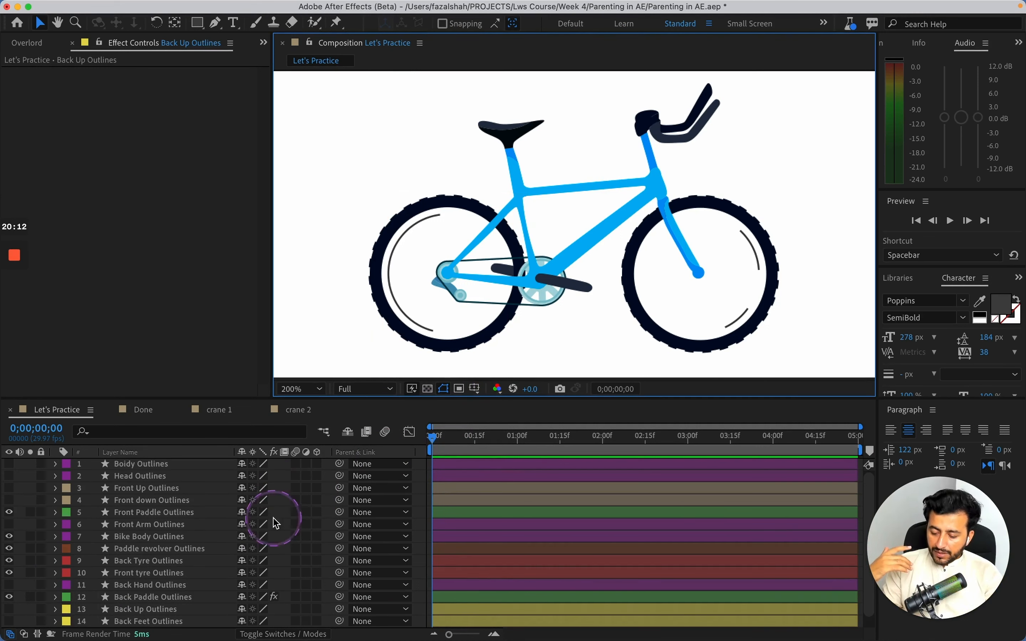
# Step: Select the Front tyre Outlines layer and start a Rotation keyframe at 0;00;00;00
pyautogui.click(146, 609)
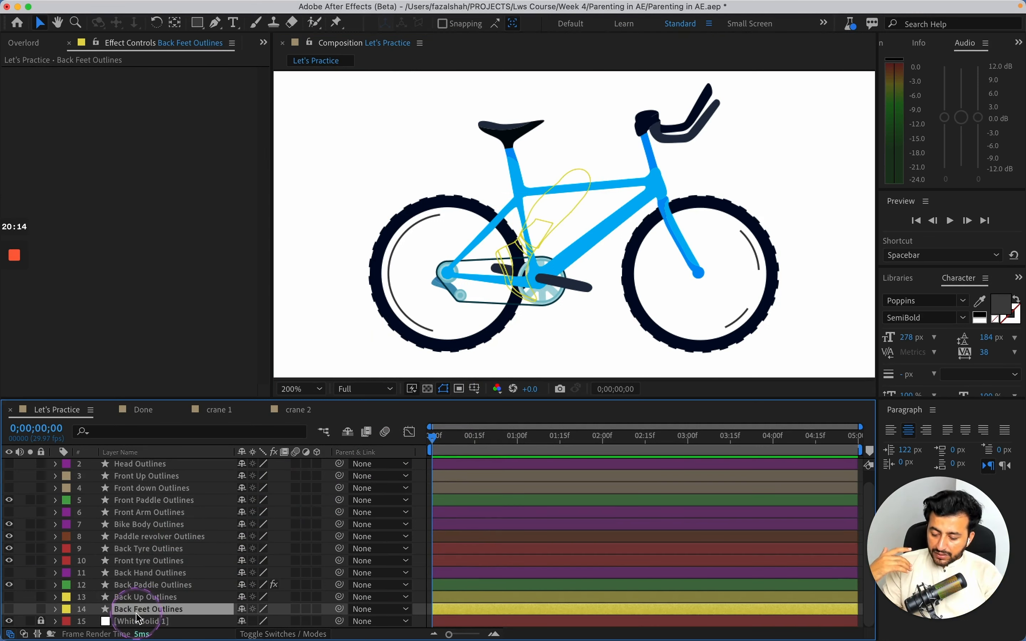
pyautogui.click(144, 590)
pyautogui.click(143, 572)
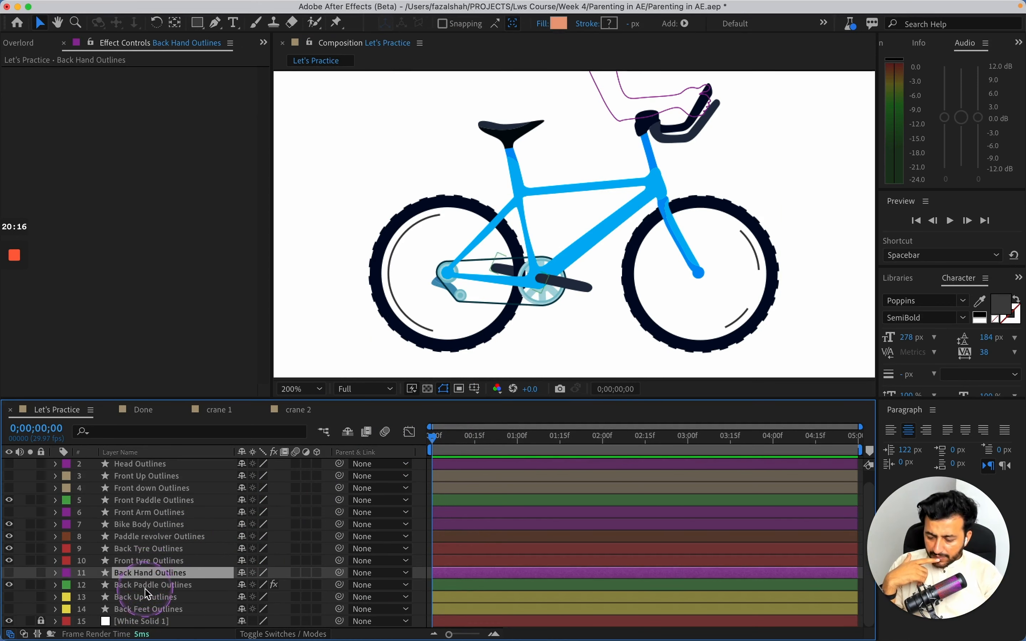
pyautogui.click(146, 587)
pyautogui.click(461, 343)
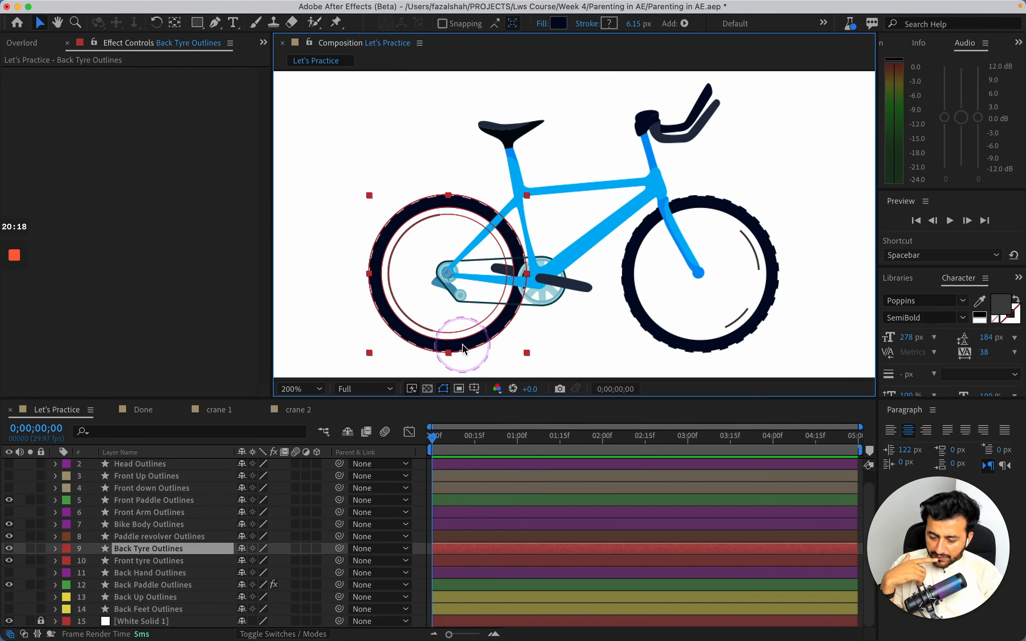
pyautogui.click(129, 561)
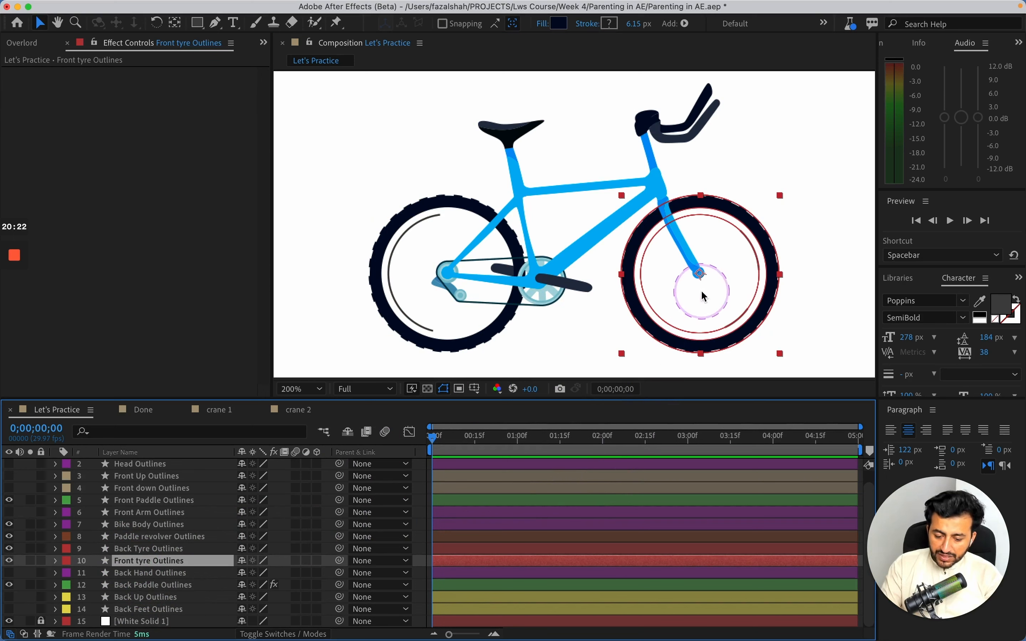
pyautogui.press('y')
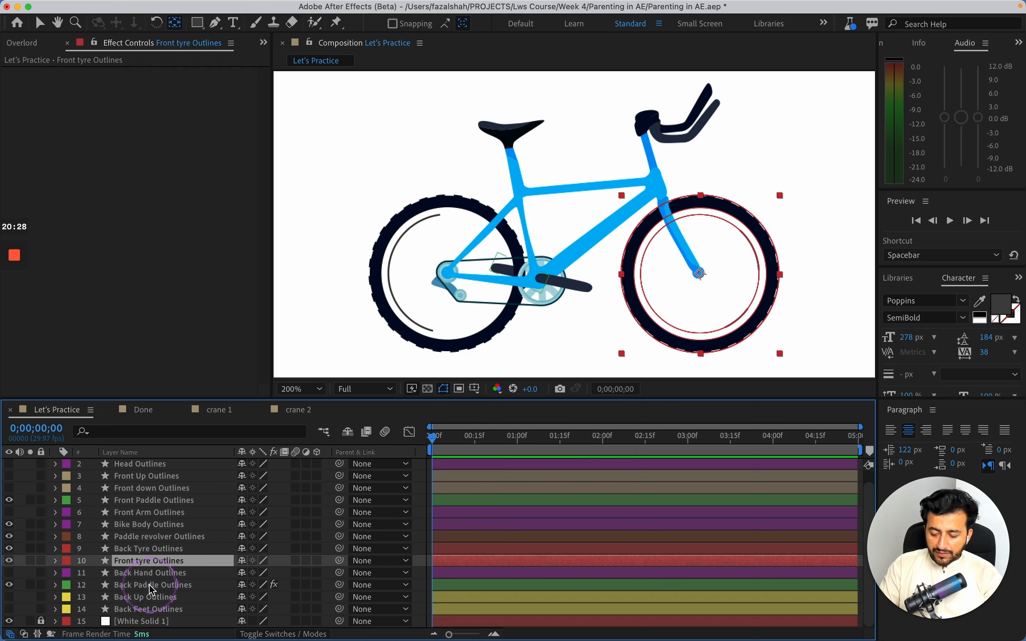
pyautogui.press('r')
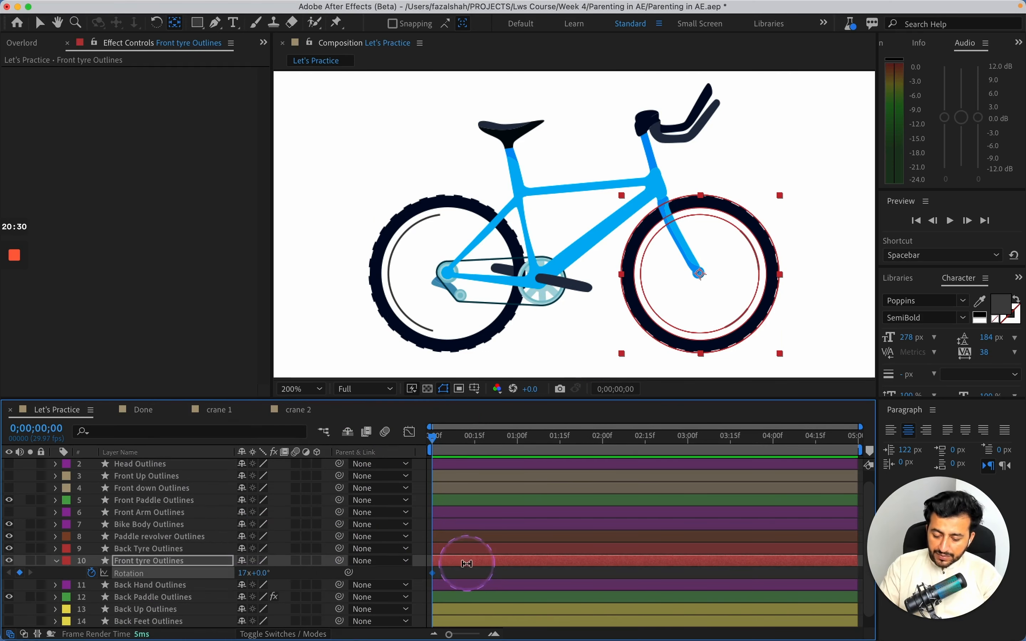
# Step: Set the front tyre's Rotation keyframe at 0;00;00;00 to 0x+0.0°
pyautogui.moveTo(468, 447); pyautogui.dragTo(981, 420)
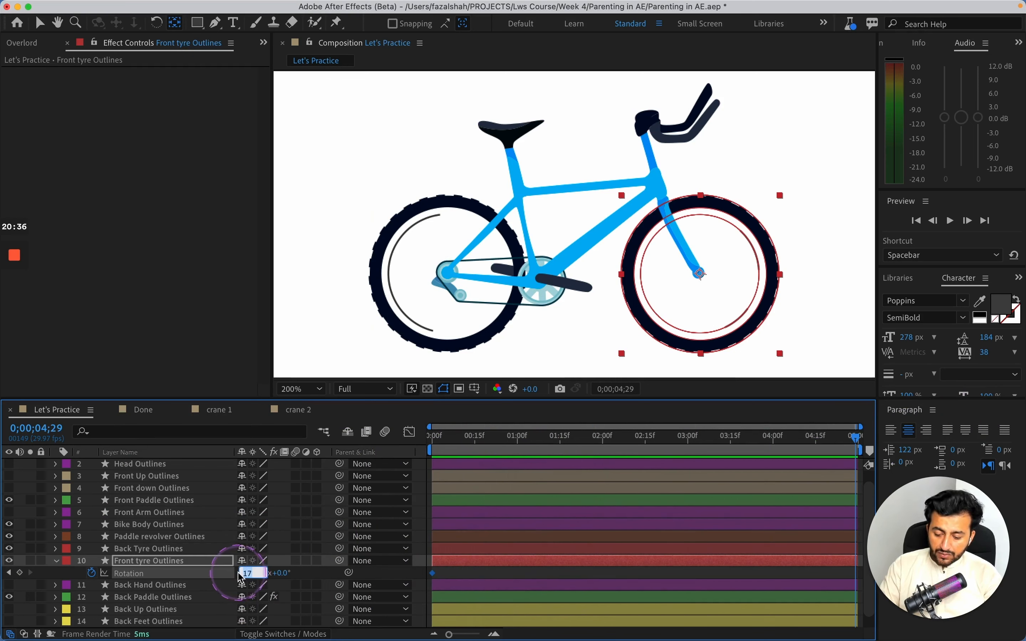
pyautogui.press('Return')
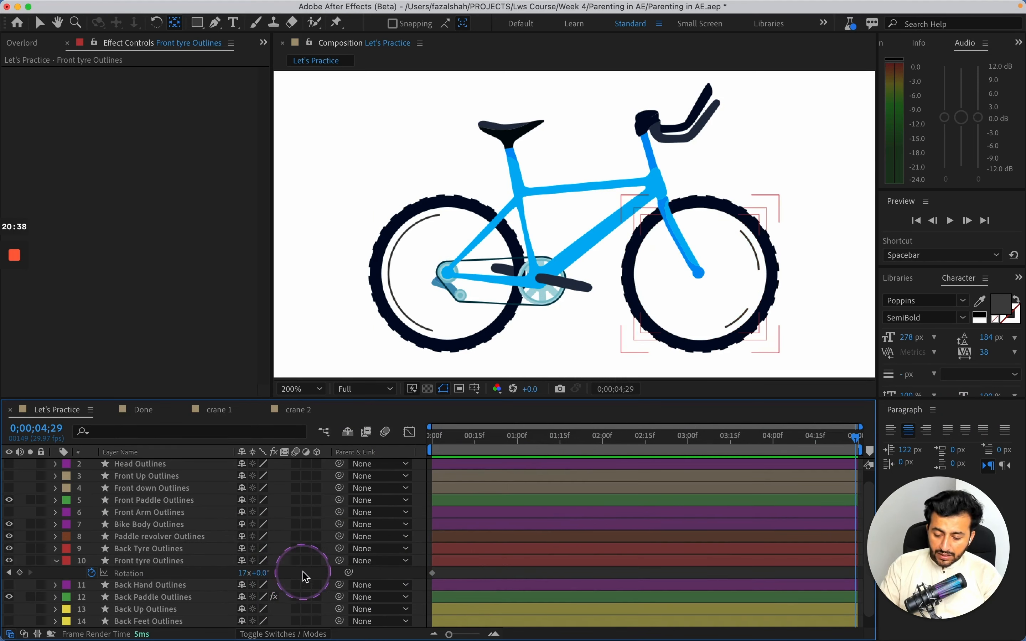
pyautogui.click(458, 449)
pyautogui.moveTo(439, 433); pyautogui.dragTo(409, 432)
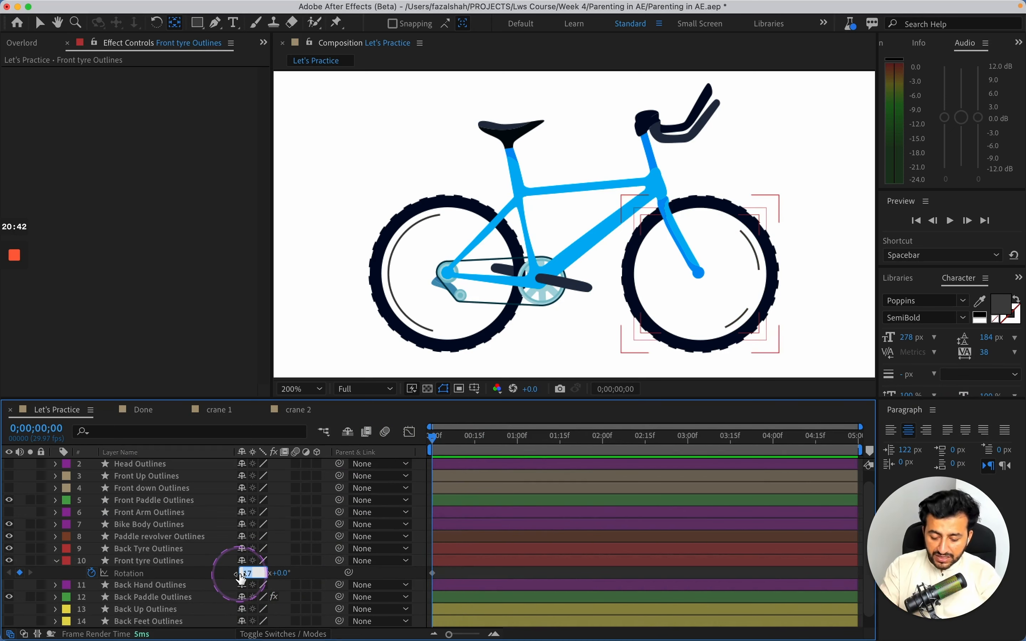
pyautogui.press('Escape')
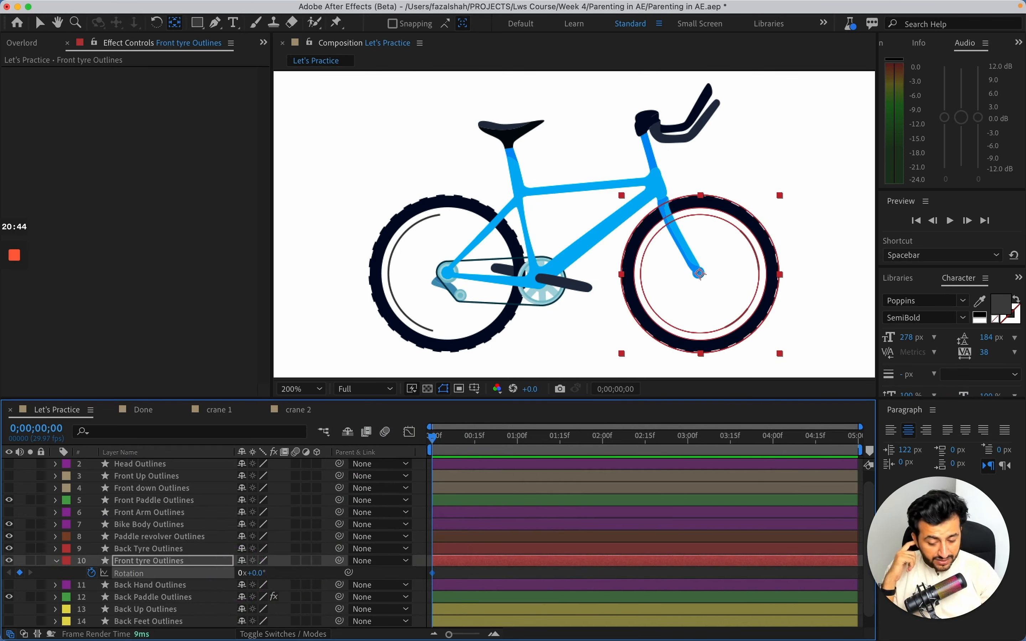
# Step: Set the front tyre's Rotation to 15 revolutions at 0;00;04;29 and preview the spin from near the beginning
pyautogui.moveTo(463, 443); pyautogui.dragTo(903, 438)
pyautogui.click(240, 574)
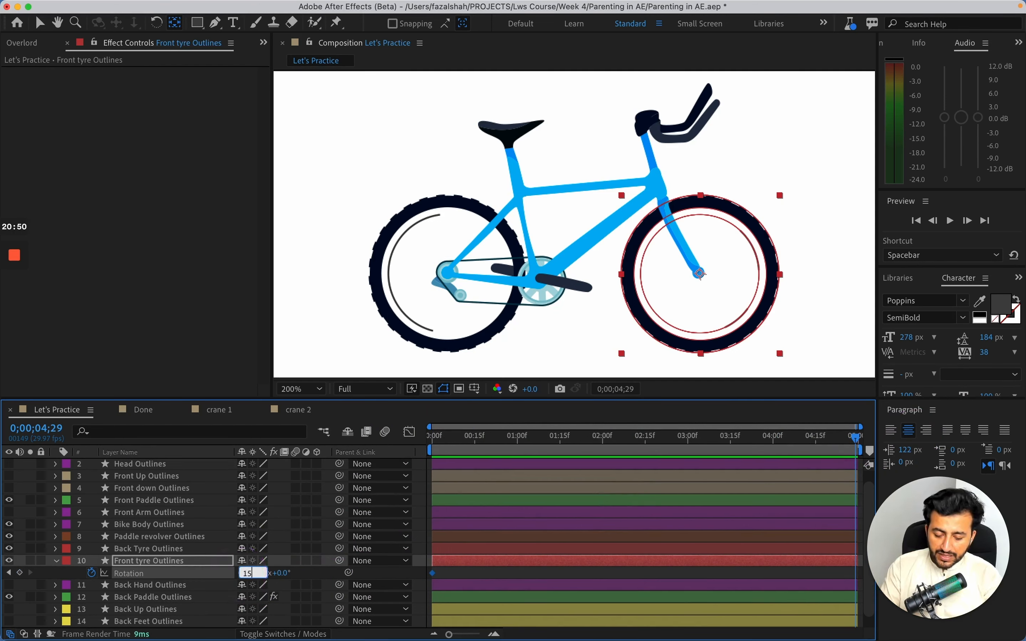
pyautogui.write('15')
pyautogui.press('Return')
pyautogui.moveTo(514, 425); pyautogui.dragTo(428, 450)
pyautogui.press('space')
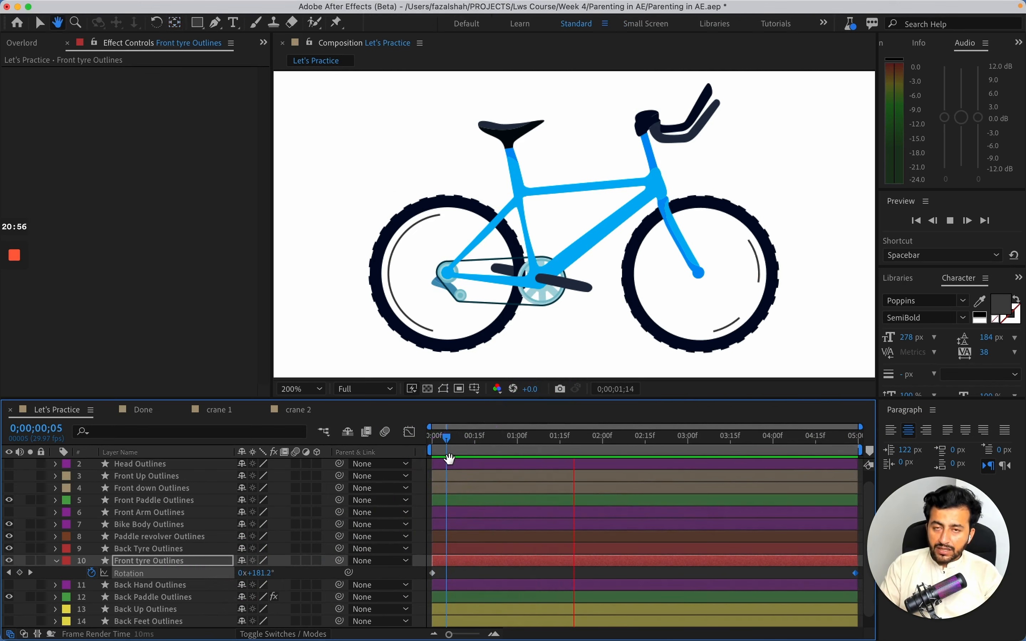
pyautogui.press('space')
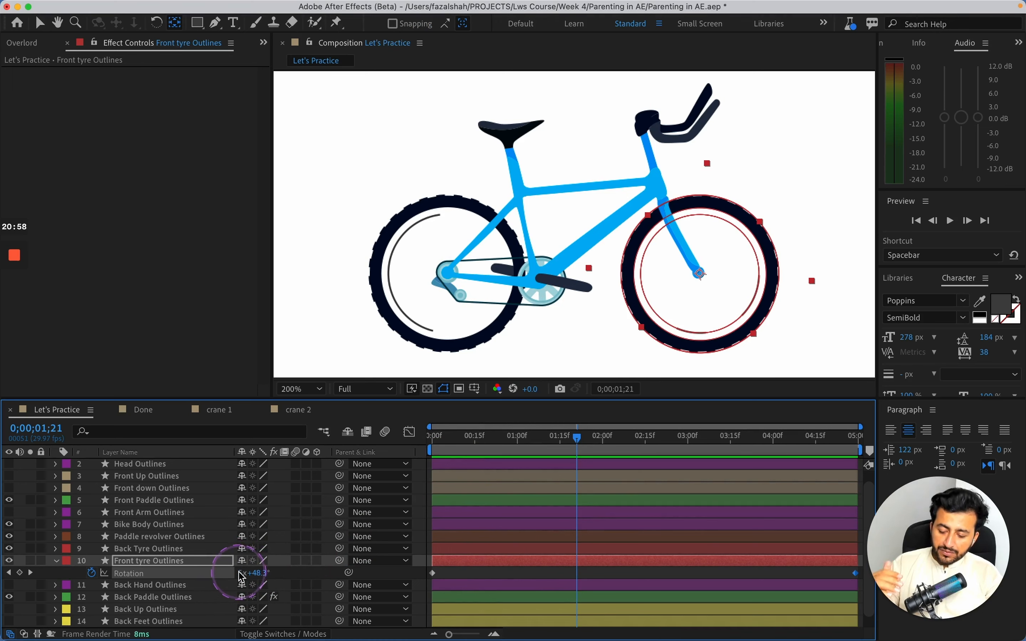
# Step: Set the front tyre's Rotation to 15 revolutions at 0;00;01;21 and move that keyframe onto the end keyframe at 0;00;04;29
pyautogui.click(486, 575)
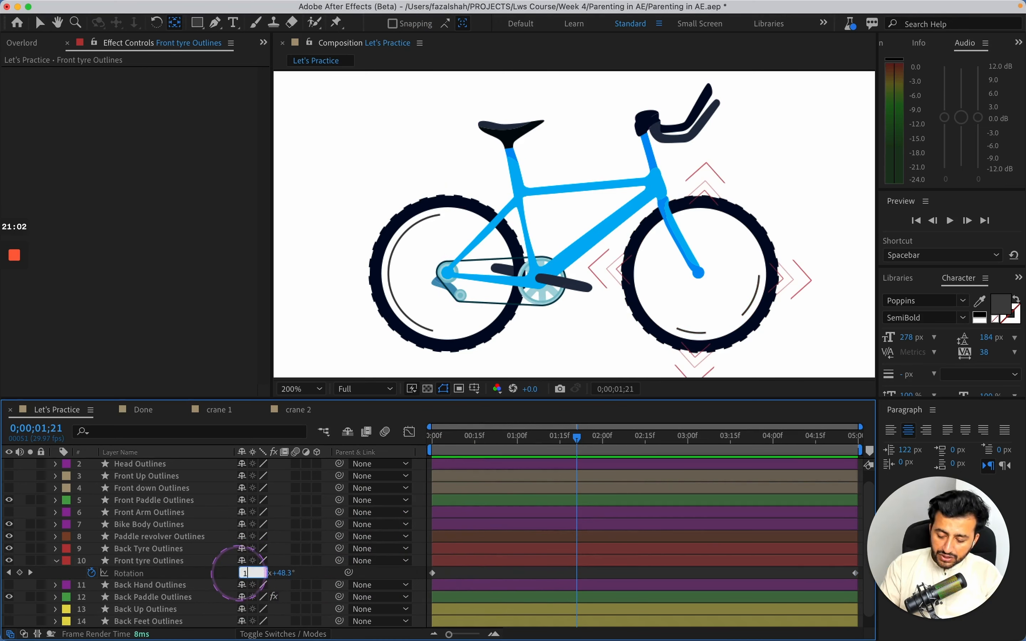
pyautogui.click(246, 572)
pyautogui.write('15')
pyautogui.press('Return')
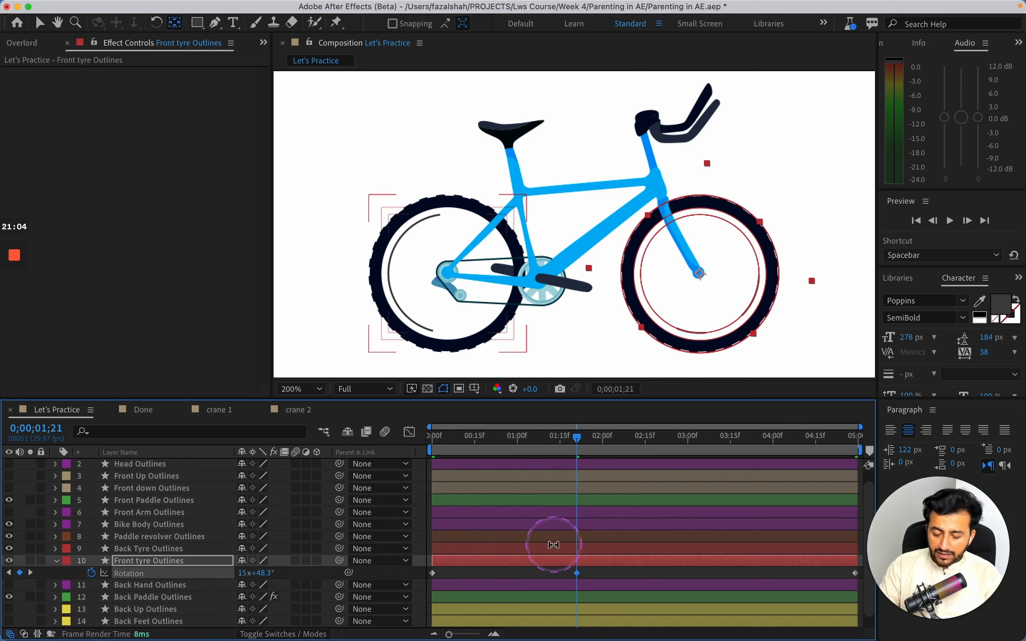
pyautogui.moveTo(577, 579); pyautogui.dragTo(856, 590)
# Step: Preview the front tyre's rotation from 0;00;00;10
pyautogui.moveTo(578, 437); pyautogui.dragTo(454, 451)
pyautogui.click(520, 478)
pyautogui.press('space')
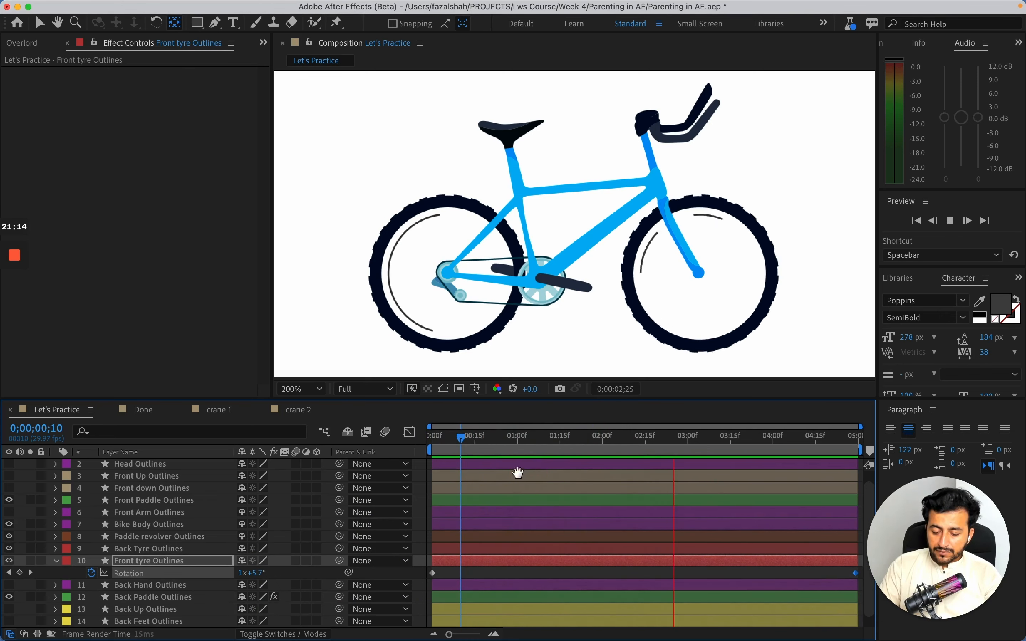
pyautogui.press('space')
# Step: Set the front tyre's Rotation at 0;00;04;29 to 8 revolutions and preview the spin from the start
pyautogui.moveTo(698, 437); pyautogui.dragTo(869, 430)
pyautogui.click(245, 573)
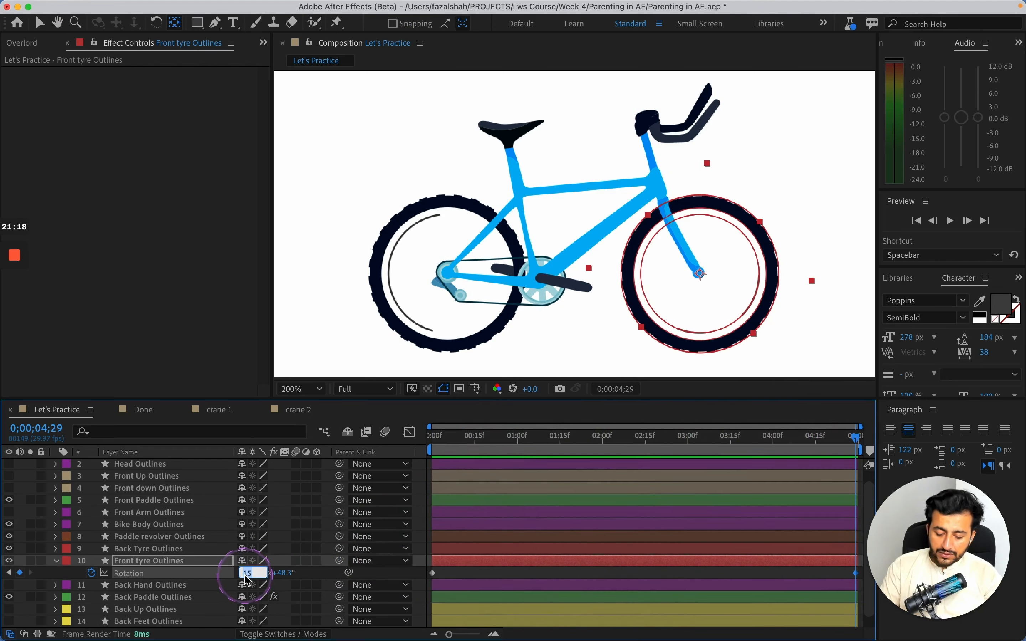
pyautogui.write('8')
pyautogui.press('Return')
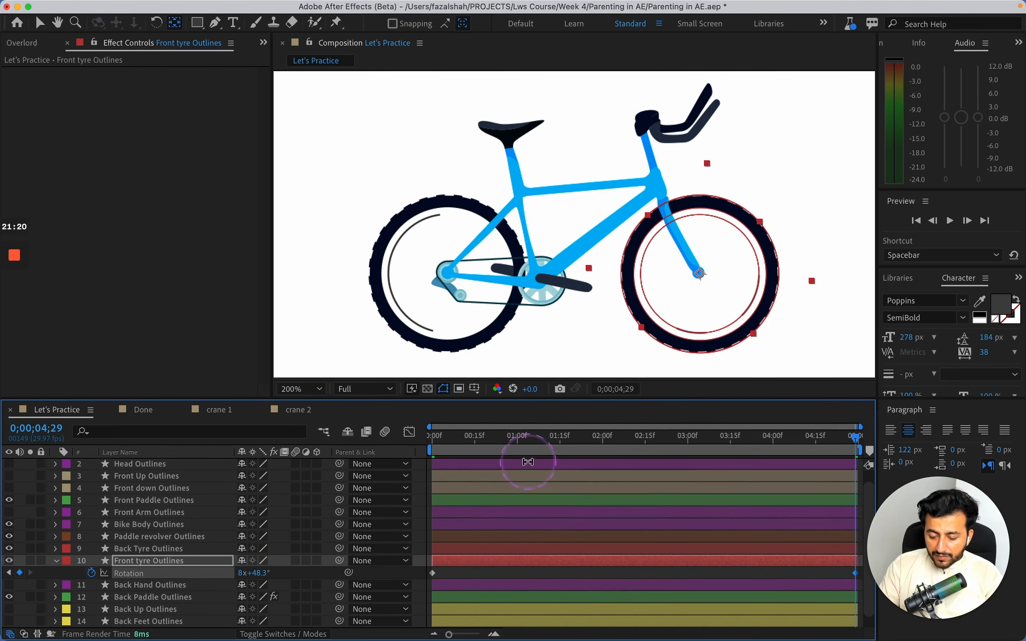
pyautogui.moveTo(513, 434); pyautogui.dragTo(431, 441)
pyautogui.press('space')
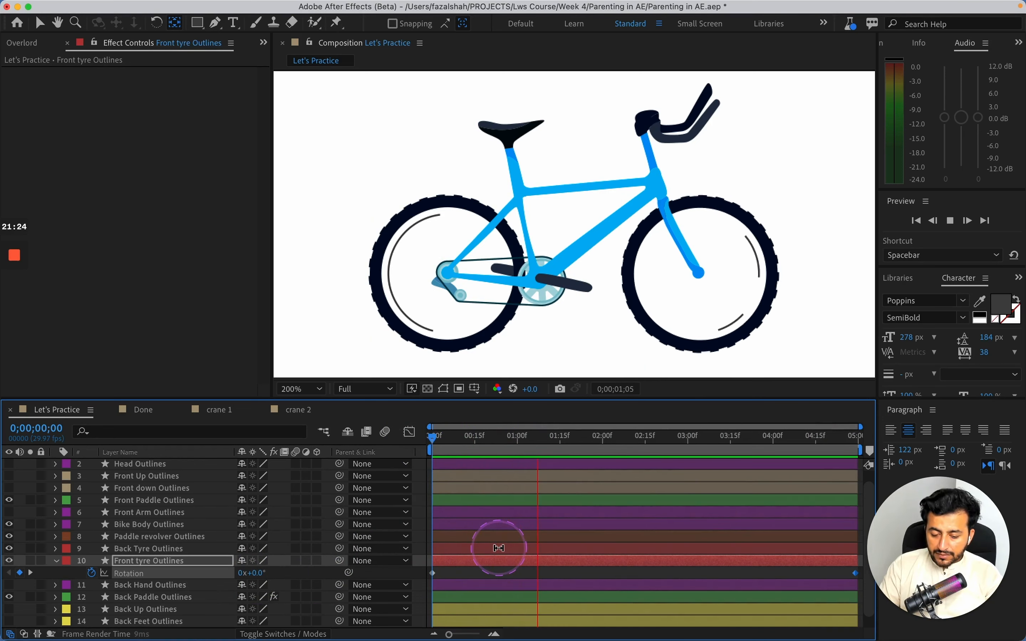
pyautogui.press('space')
# Step: Set the front tyre's Rotation at 0;00;04;29 to 12 revolutions and preview the spin from the start
pyautogui.moveTo(832, 428); pyautogui.dragTo(858, 428)
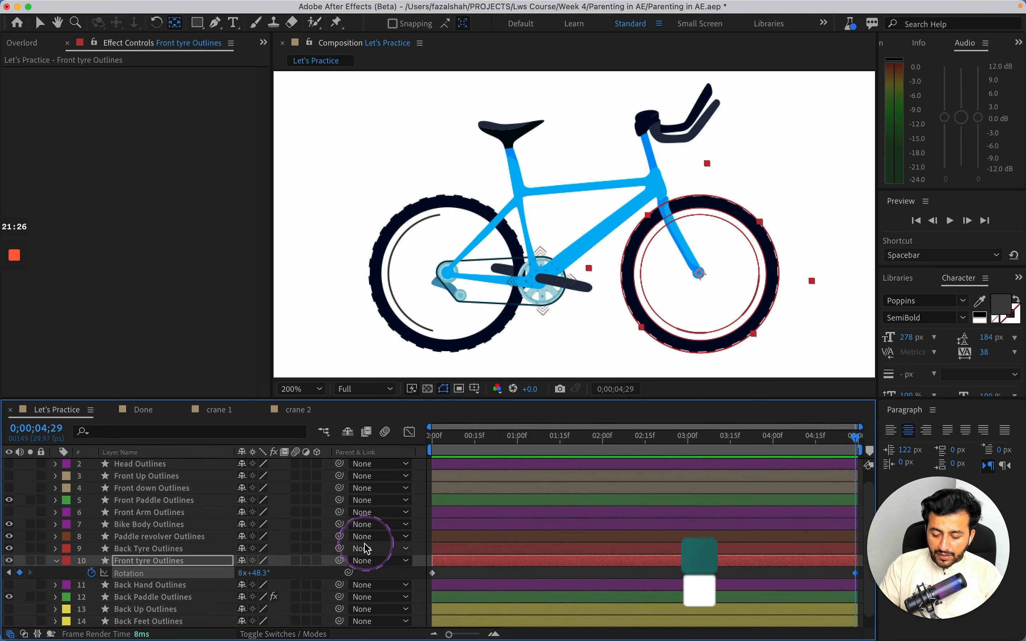
pyautogui.click(242, 572)
pyautogui.write('12')
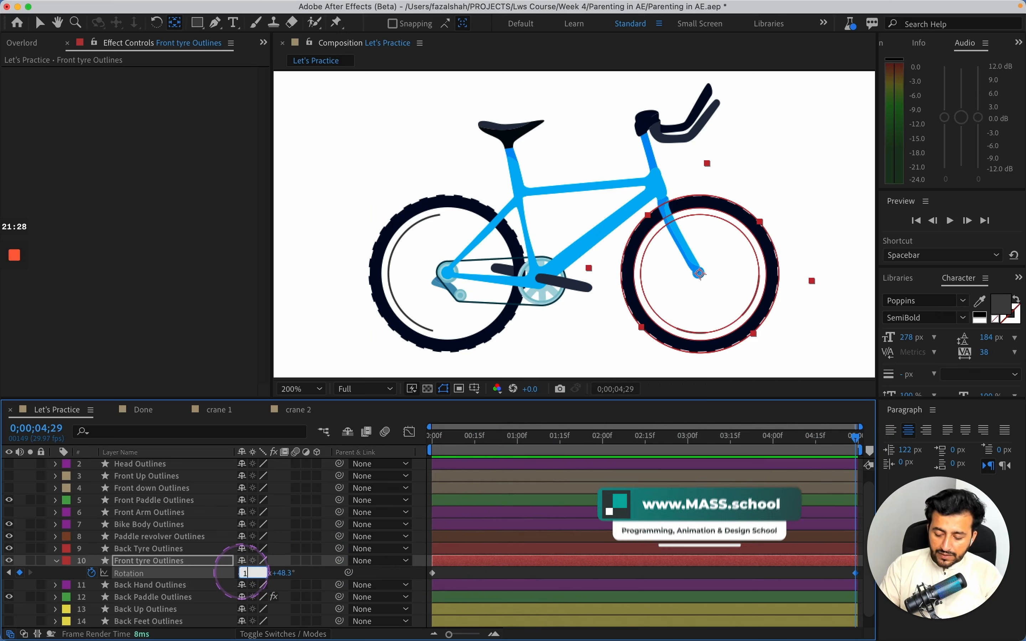
pyautogui.press('Return')
pyautogui.moveTo(551, 435); pyautogui.dragTo(417, 437)
pyautogui.press('space')
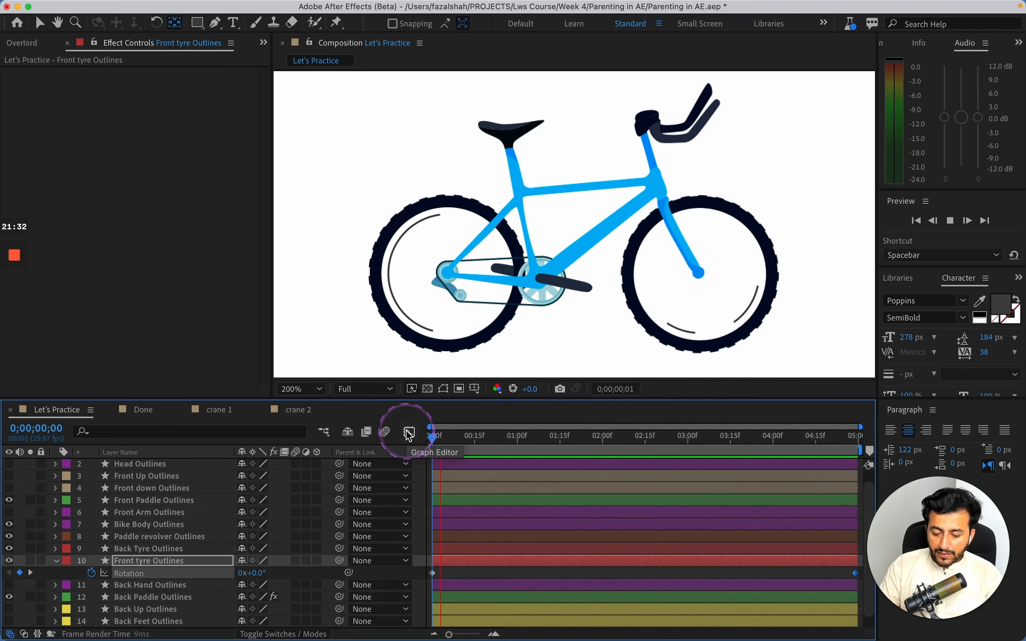
pyautogui.press('space')
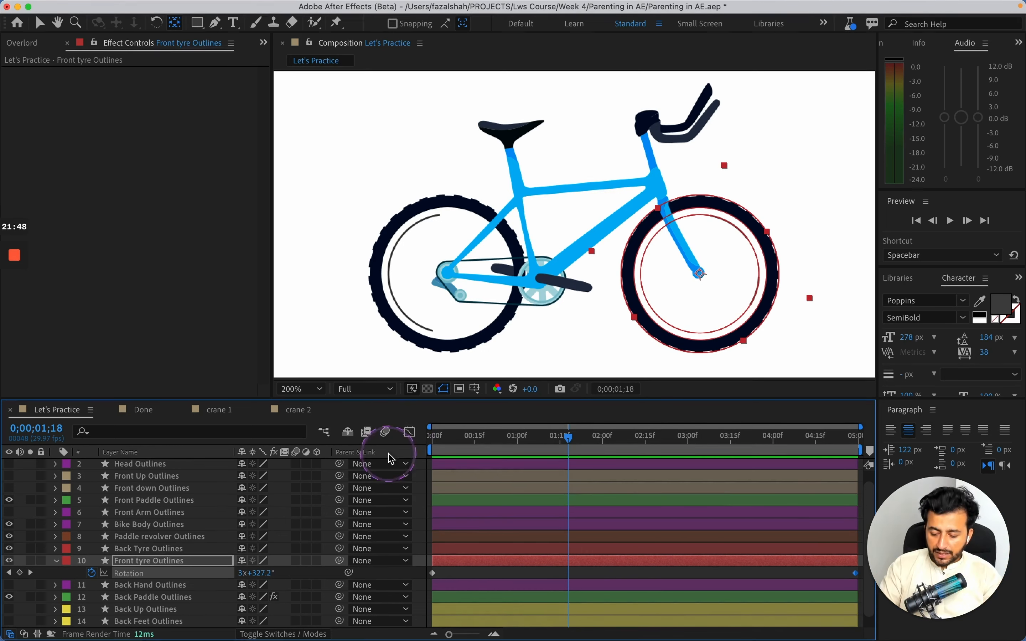
# Step: Apply Easy Ease to both Rotation keyframes of the Front tyre Outlines layer
pyautogui.click(245, 568)
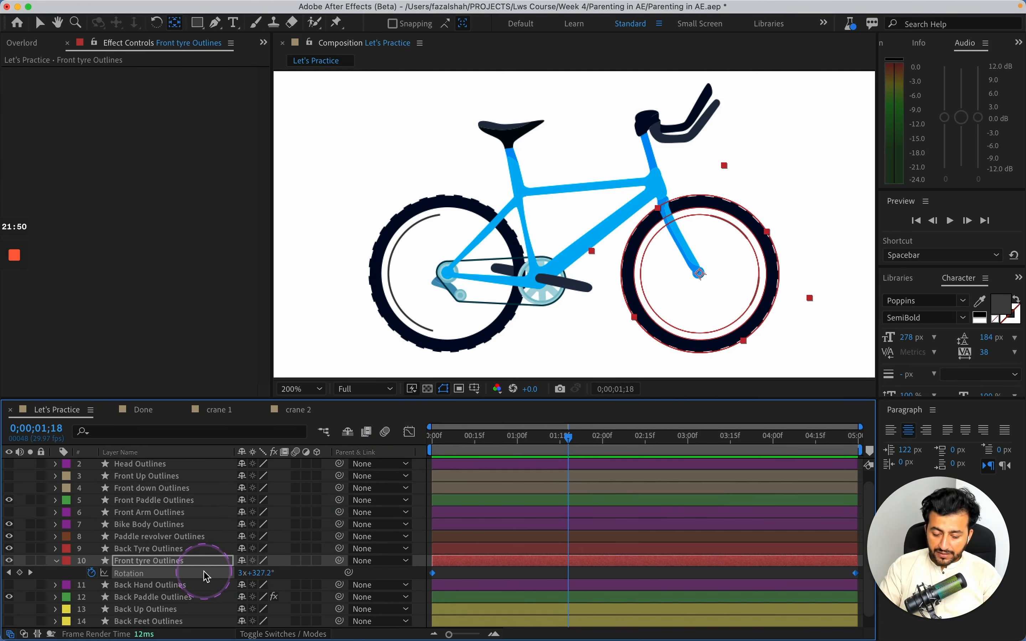
pyautogui.press('ctrl')
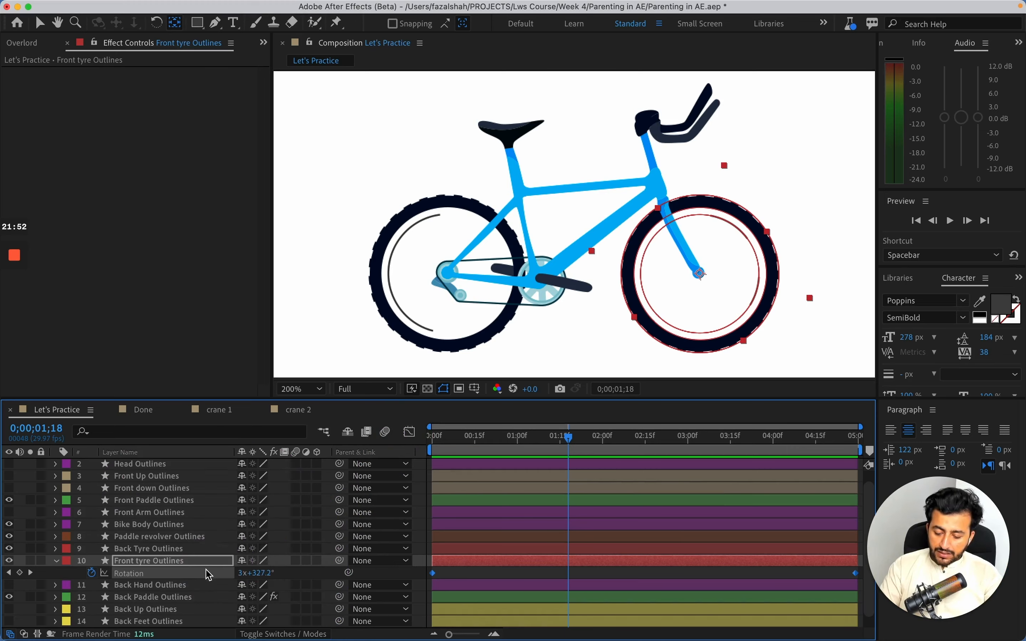
pyautogui.press('ctrl')
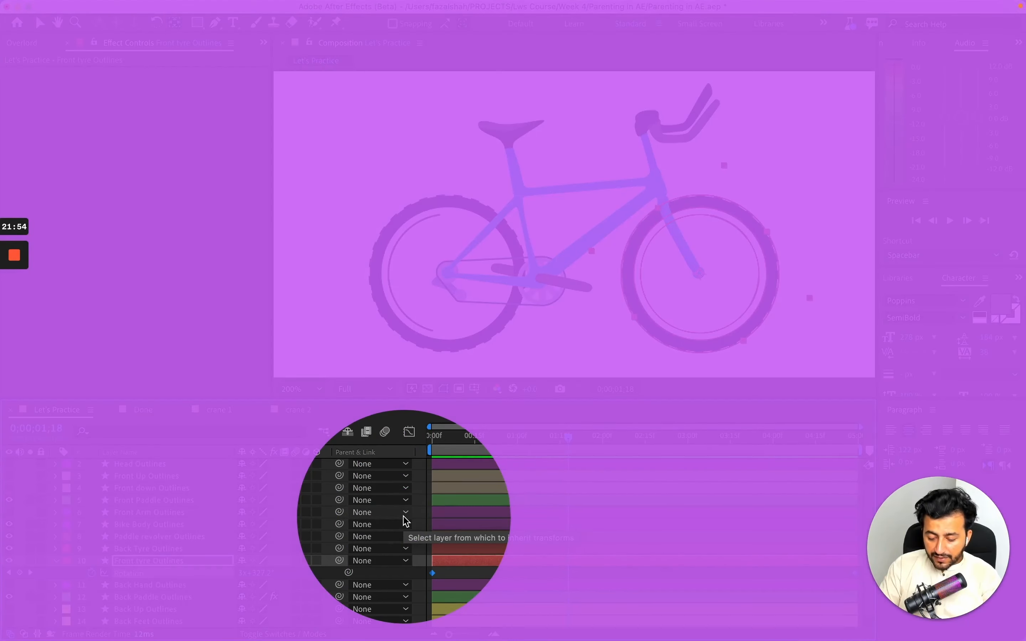
pyautogui.press('F9')
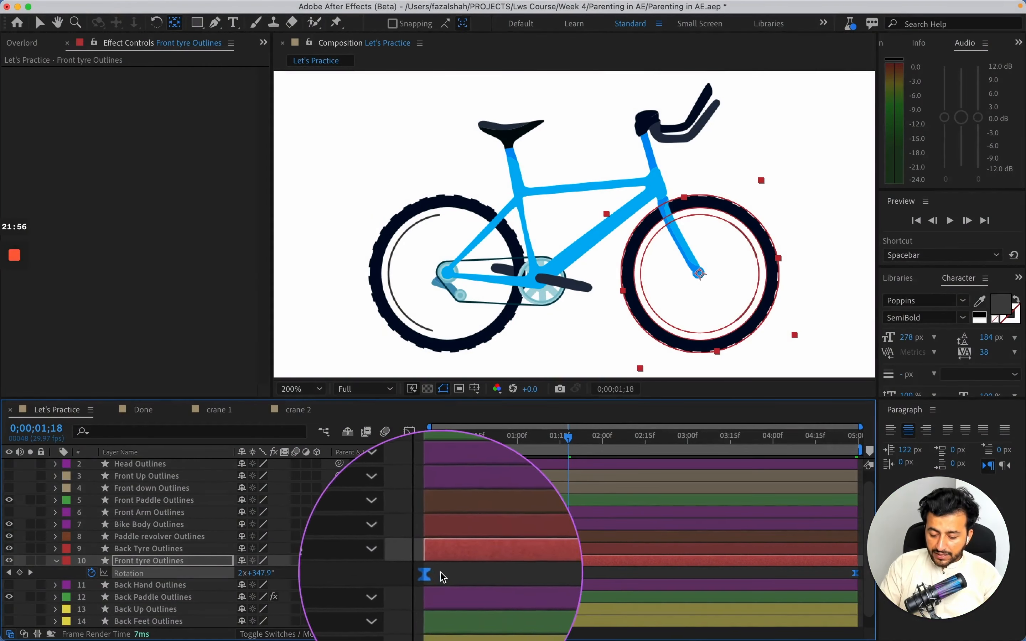
# Step: Show the value graph for the Rotation property of the Front tyre Outlines layer in the graph editor
pyautogui.click(409, 432)
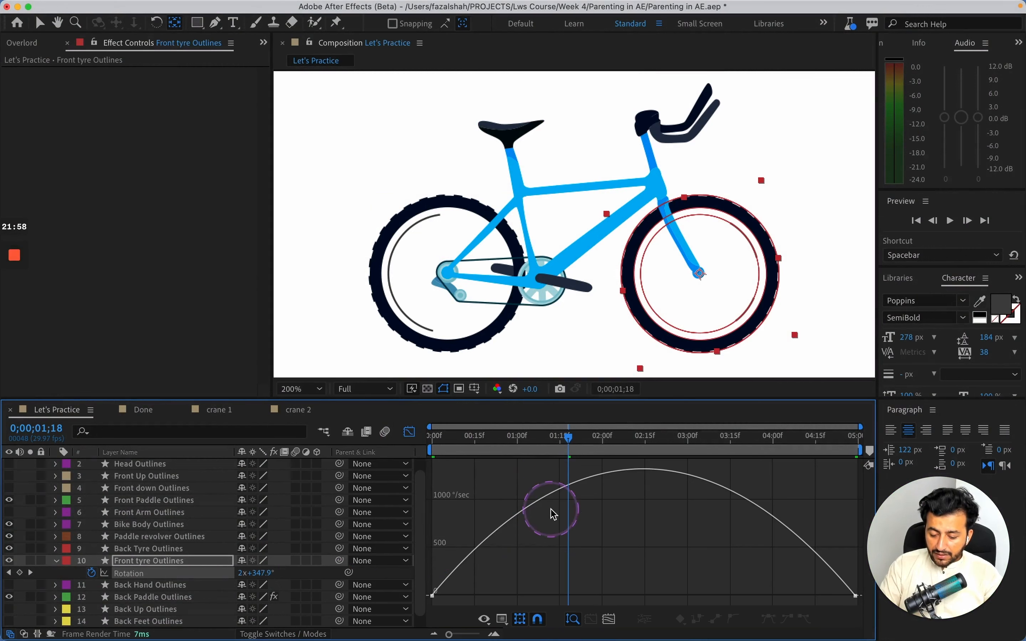
pyautogui.rightClick(608, 520)
pyautogui.click(589, 502)
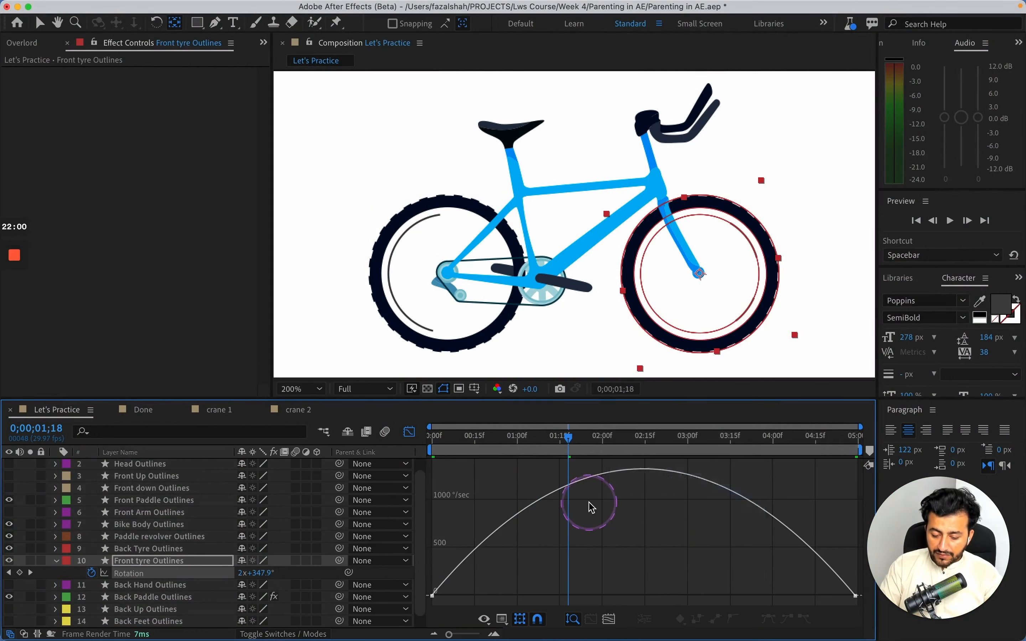
# Step: Try steep, nearly vertical influence handles at both ends of the front tyre's rotation curve, preview the motion, and restore the previous easing
pyautogui.click(432, 595)
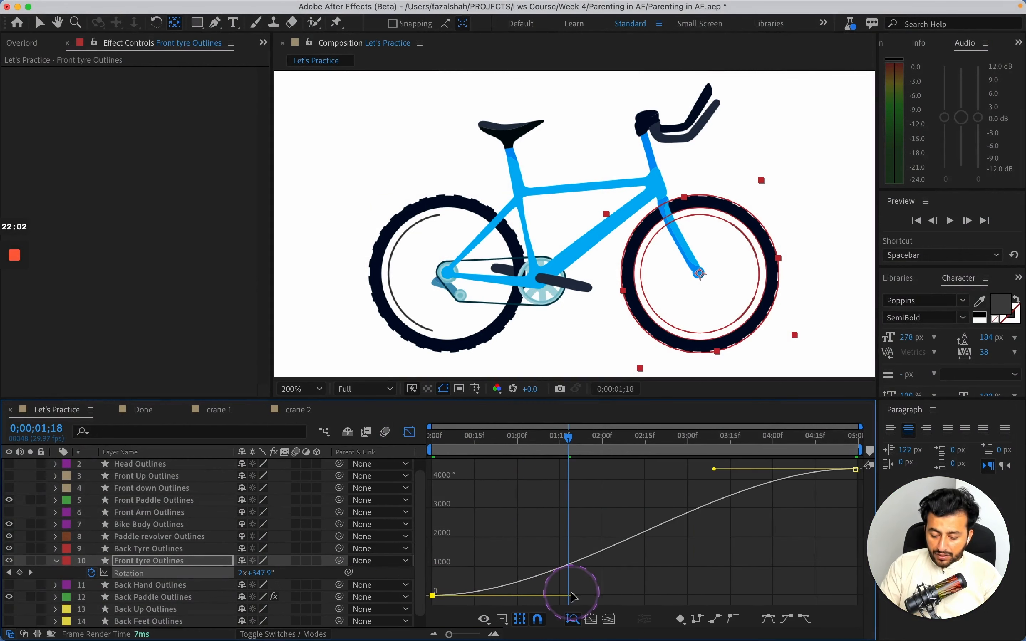
pyautogui.moveTo(574, 596); pyautogui.dragTo(435, 489)
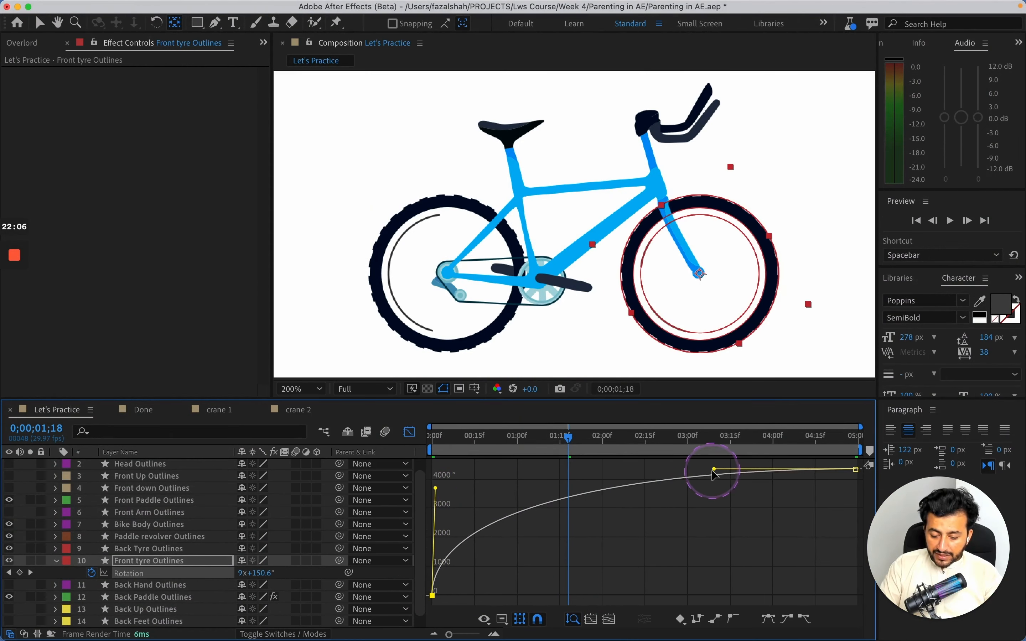
pyautogui.moveTo(722, 473); pyautogui.dragTo(864, 556)
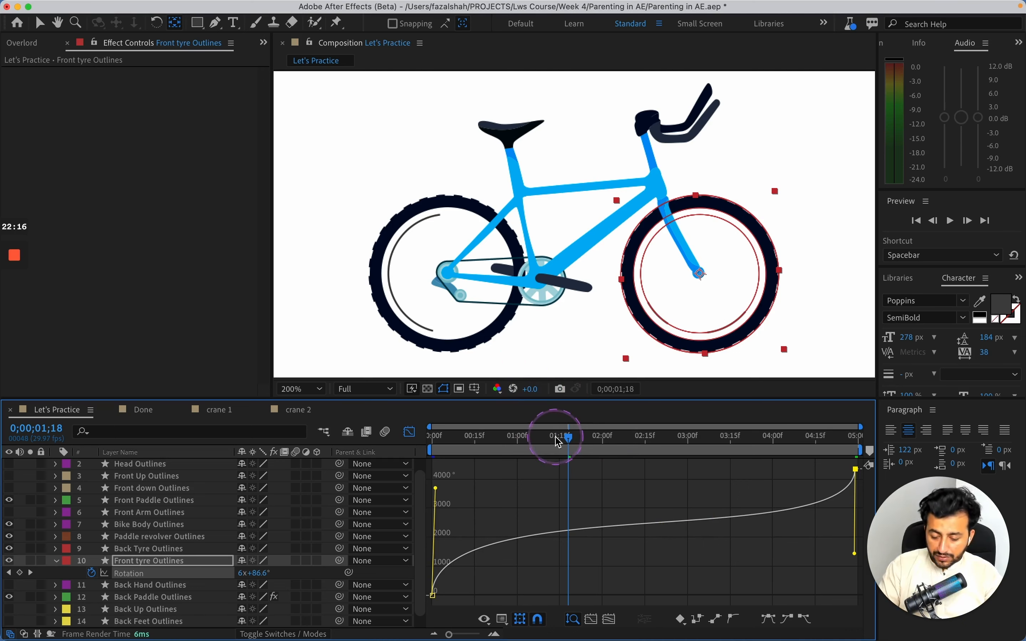
pyautogui.moveTo(568, 435); pyautogui.dragTo(429, 432)
pyautogui.press('space')
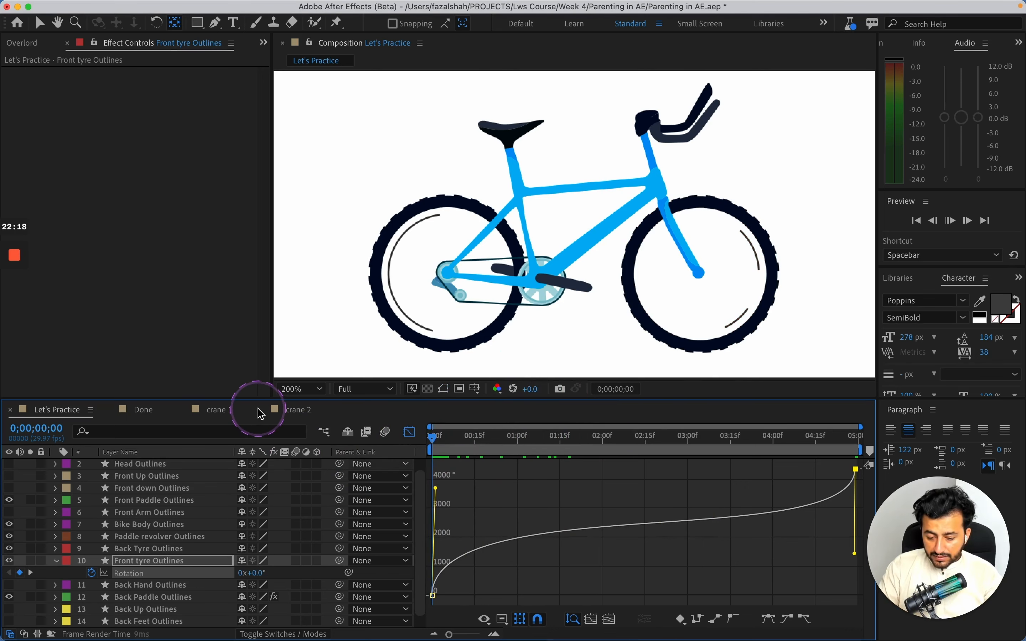
pyautogui.press('space')
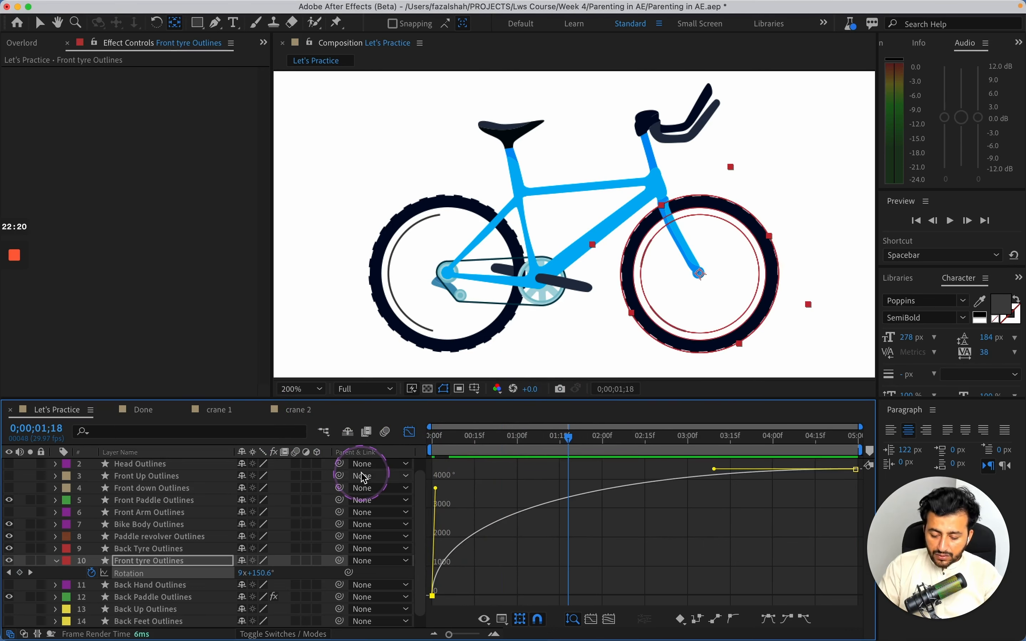
pyautogui.press('F9')
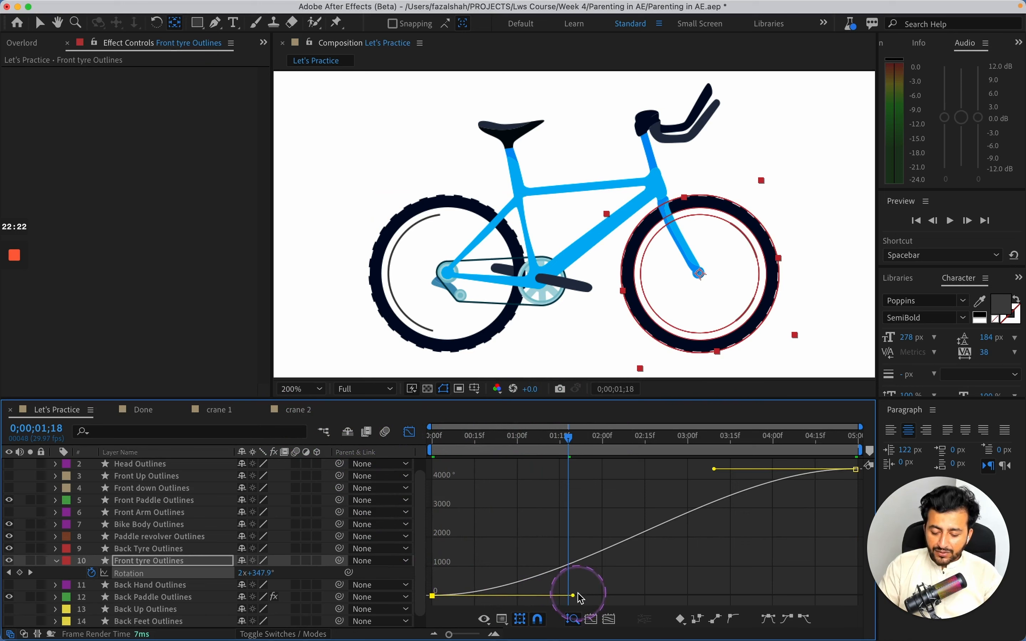
# Step: Steepen the front tyre's rotation S-curve by extending the first keyframe's handle to about 03:00 and the last keyframe's back to about 02:00
pyautogui.moveTo(573, 596); pyautogui.dragTo(644, 596)
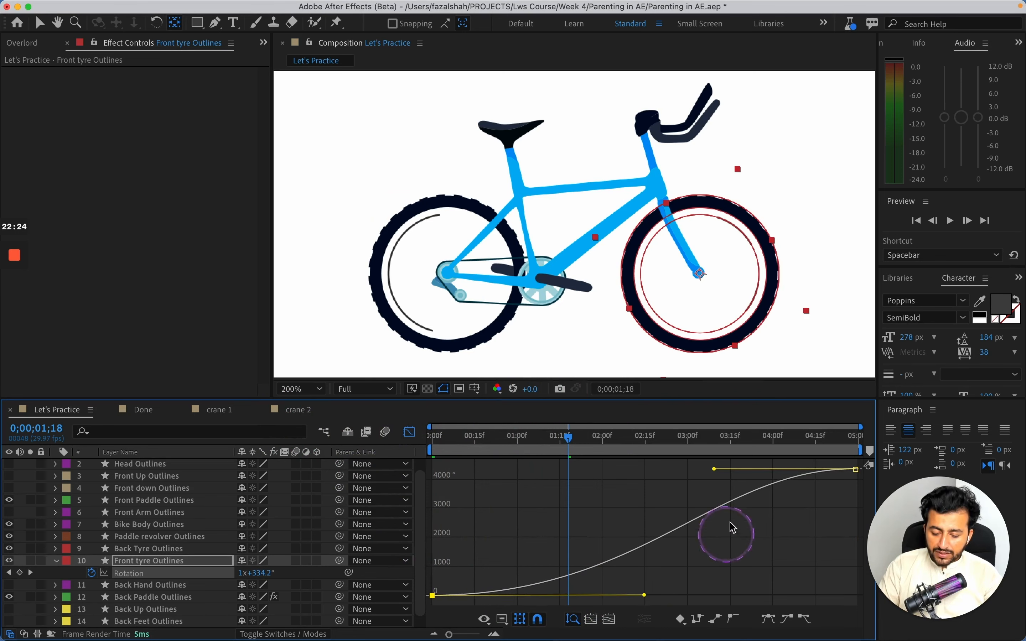
pyautogui.moveTo(715, 472); pyautogui.dragTo(649, 475)
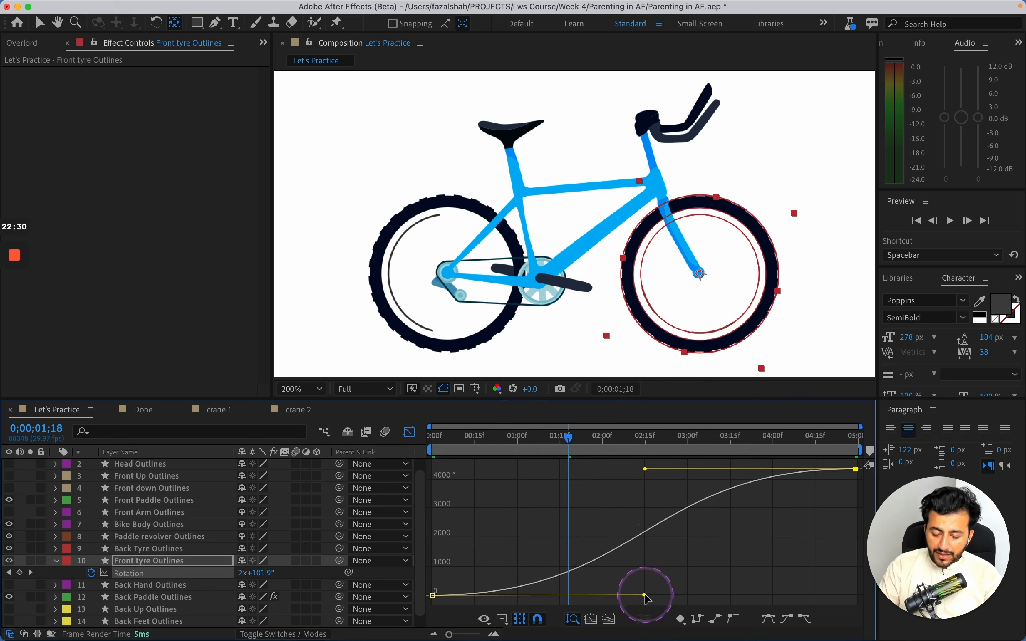
pyautogui.moveTo(645, 595); pyautogui.dragTo(688, 596)
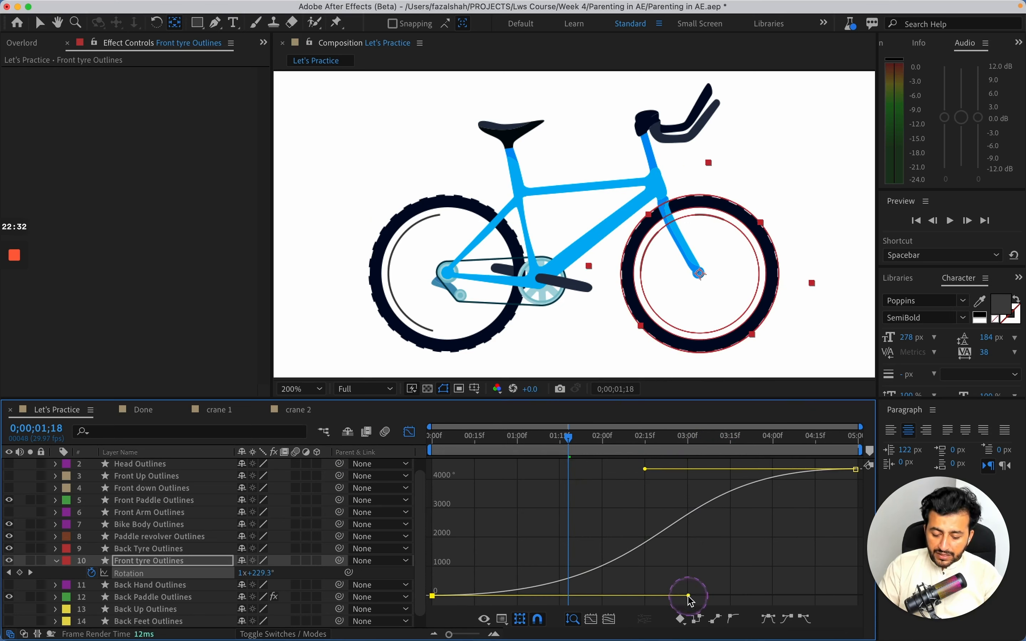
pyautogui.moveTo(644, 469); pyautogui.dragTo(600, 469)
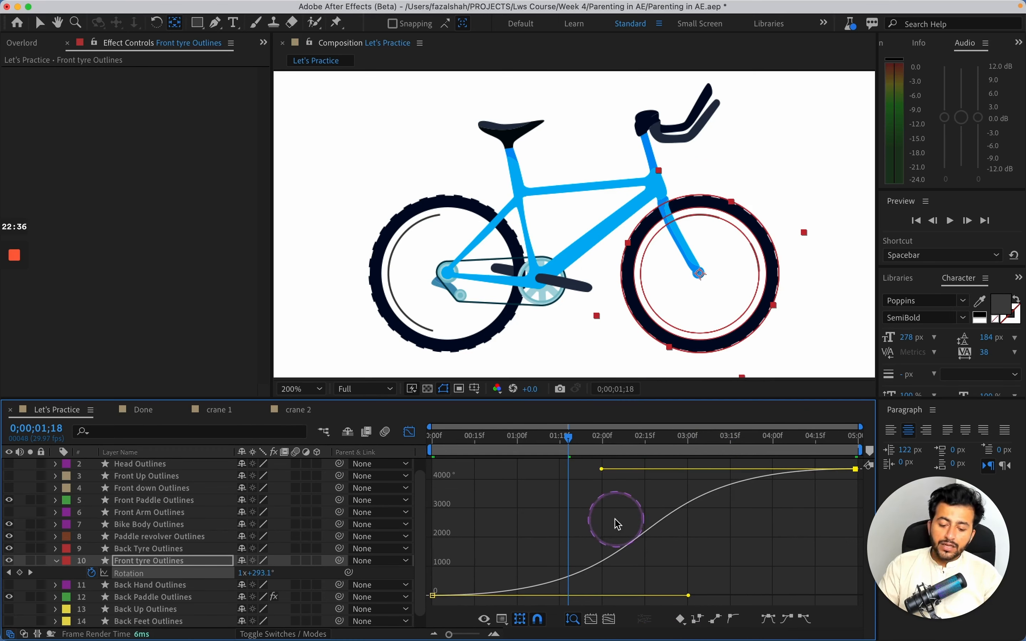
# Step: Preview the front tyre's eased rotation from the first frame and scrub through the timeline to the last frame
pyautogui.moveTo(556, 435); pyautogui.dragTo(421, 434)
pyautogui.click(580, 484)
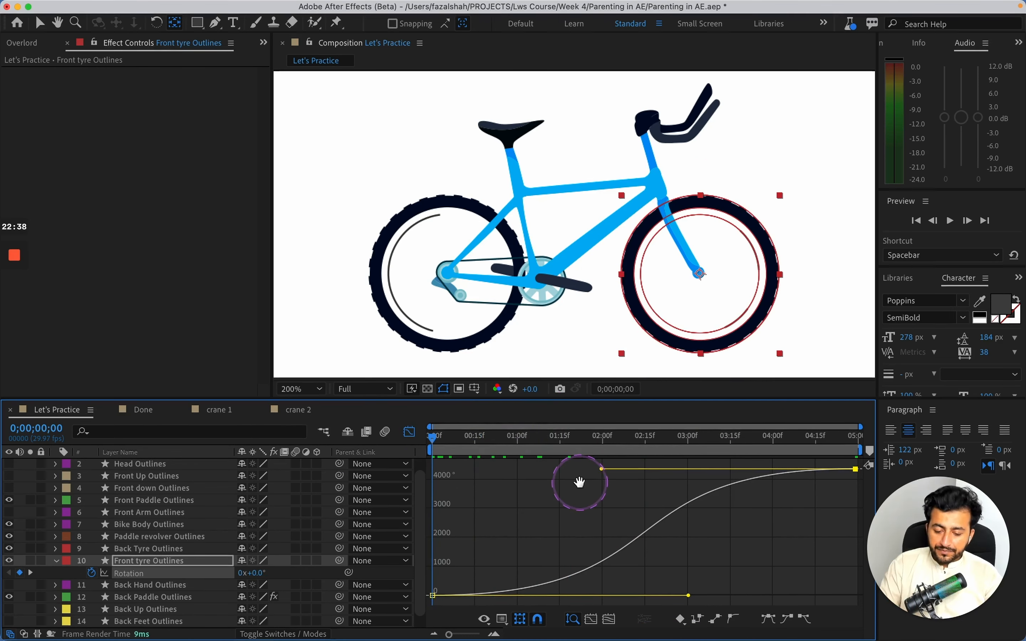
pyautogui.press('space')
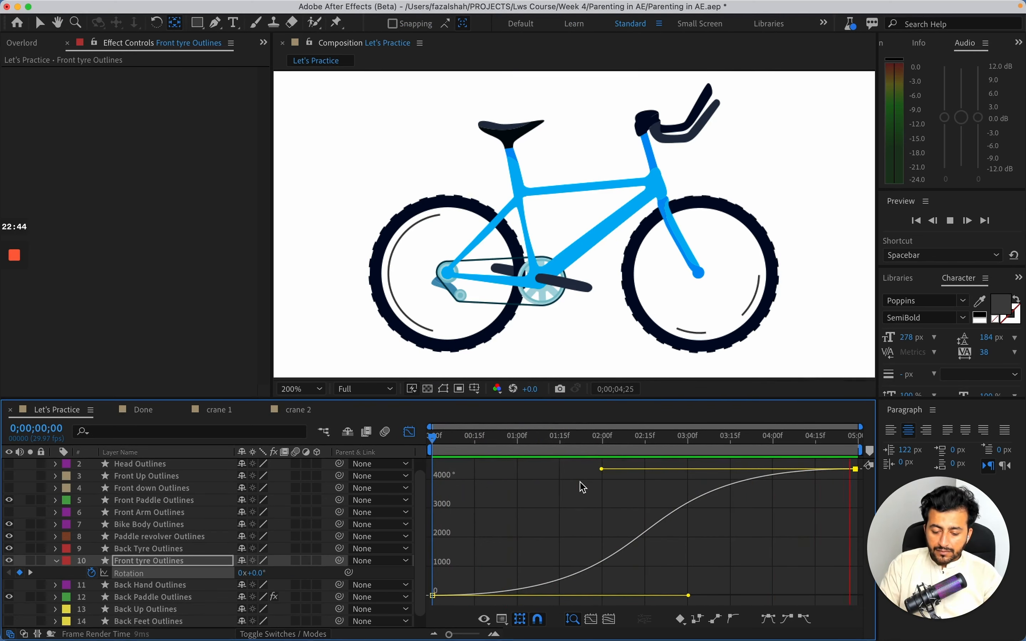
pyautogui.press('space')
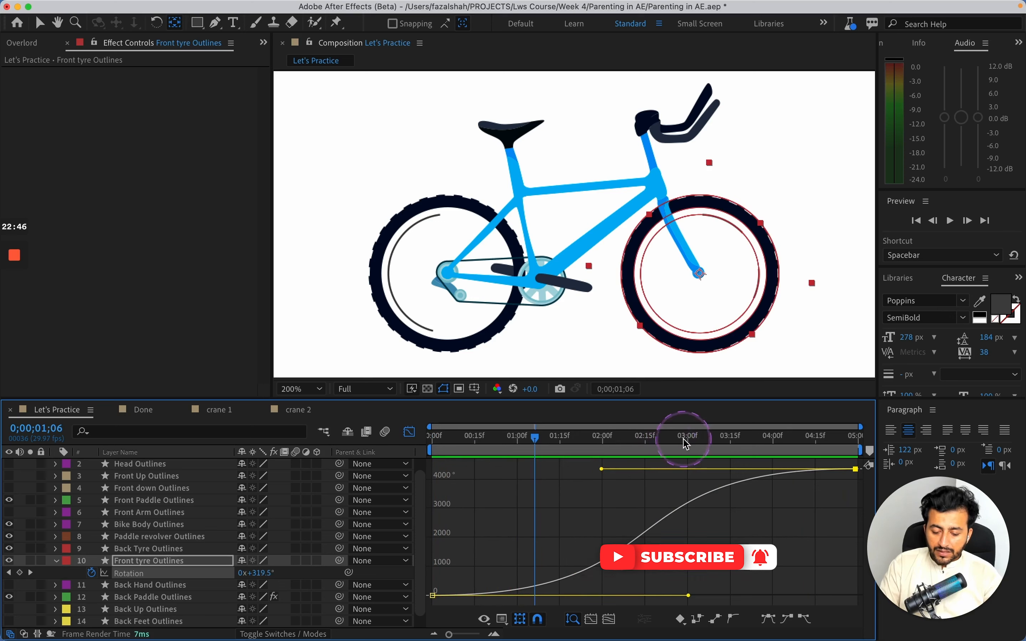
pyautogui.moveTo(686, 443); pyautogui.dragTo(854, 441)
pyautogui.click(832, 553)
pyautogui.click(854, 441)
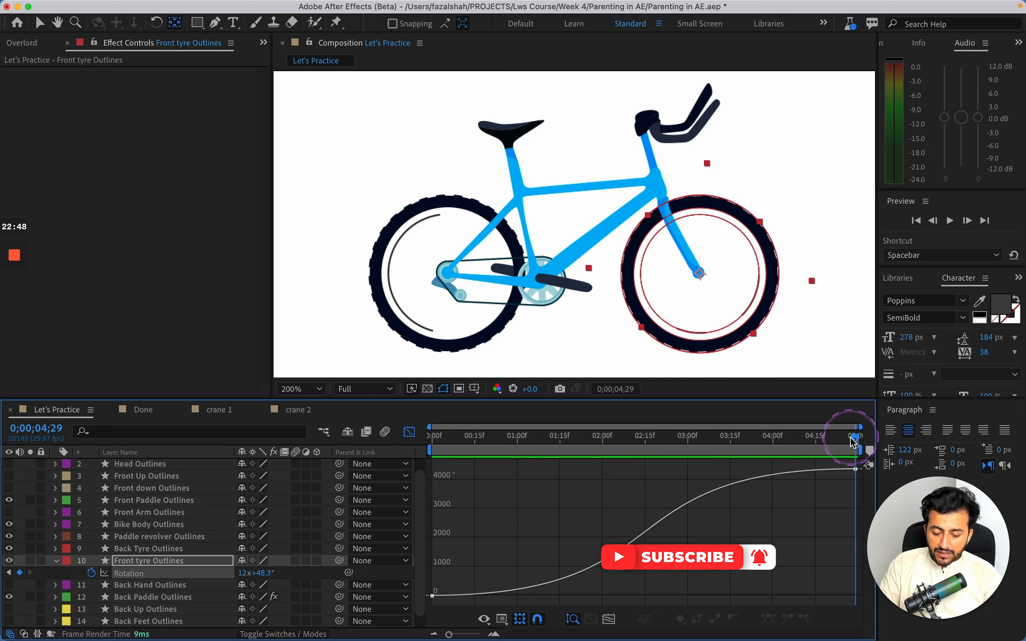
pyautogui.click(807, 334)
pyautogui.press('Home')
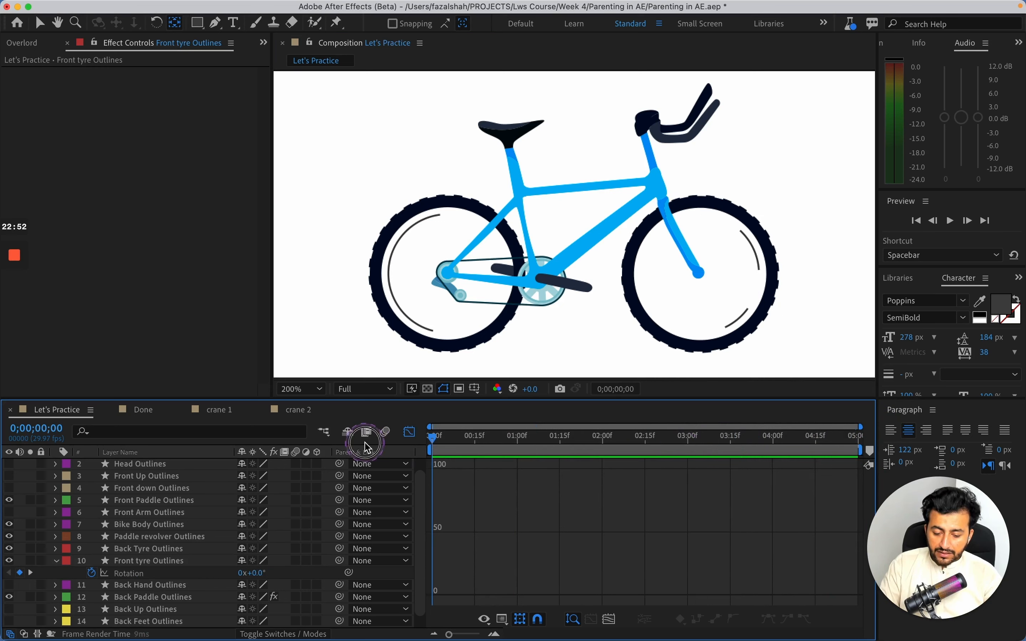
pyautogui.moveTo(614, 436); pyautogui.dragTo(880, 418)
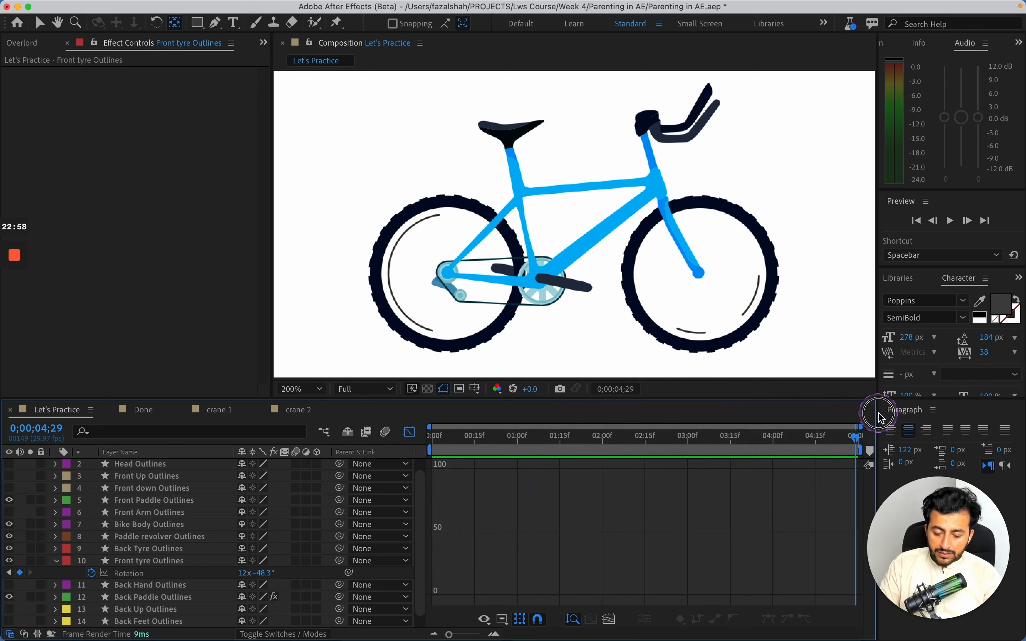
pyautogui.press('space')
# Step: Return to the layer bar view and copy the front tyre's Rotation keyframes to the Back Tyre Outlines layer at 0;00;00;00
pyautogui.click(411, 433)
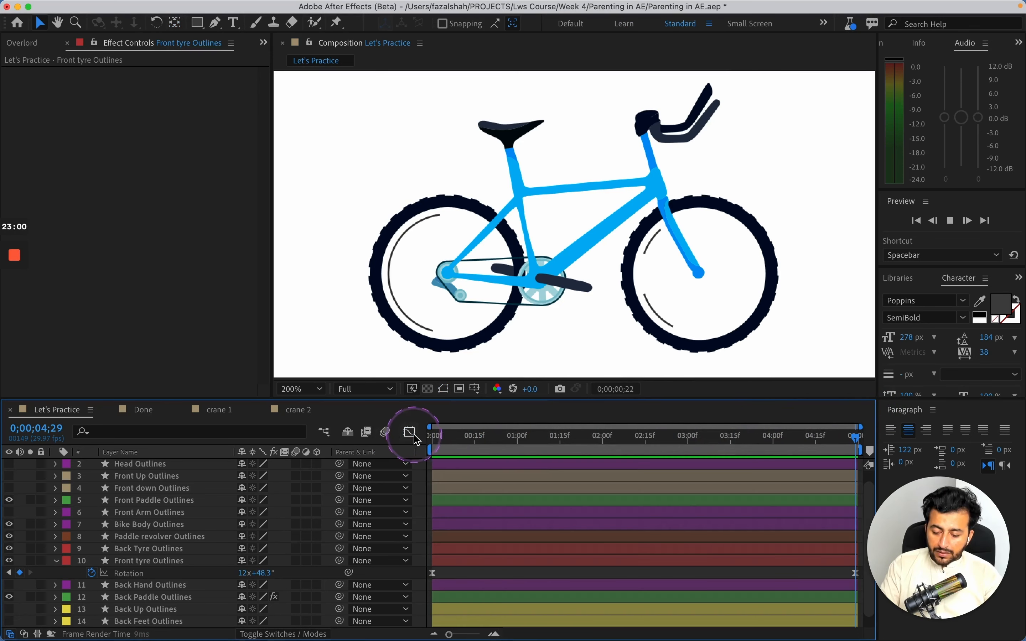
pyautogui.moveTo(533, 444); pyautogui.dragTo(432, 448)
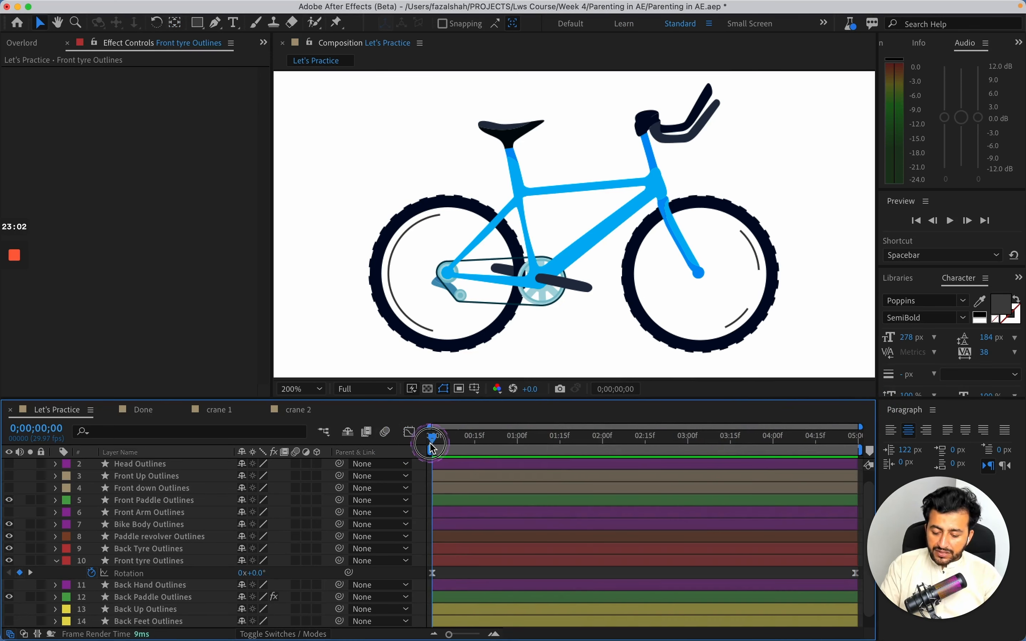
pyautogui.click(142, 548)
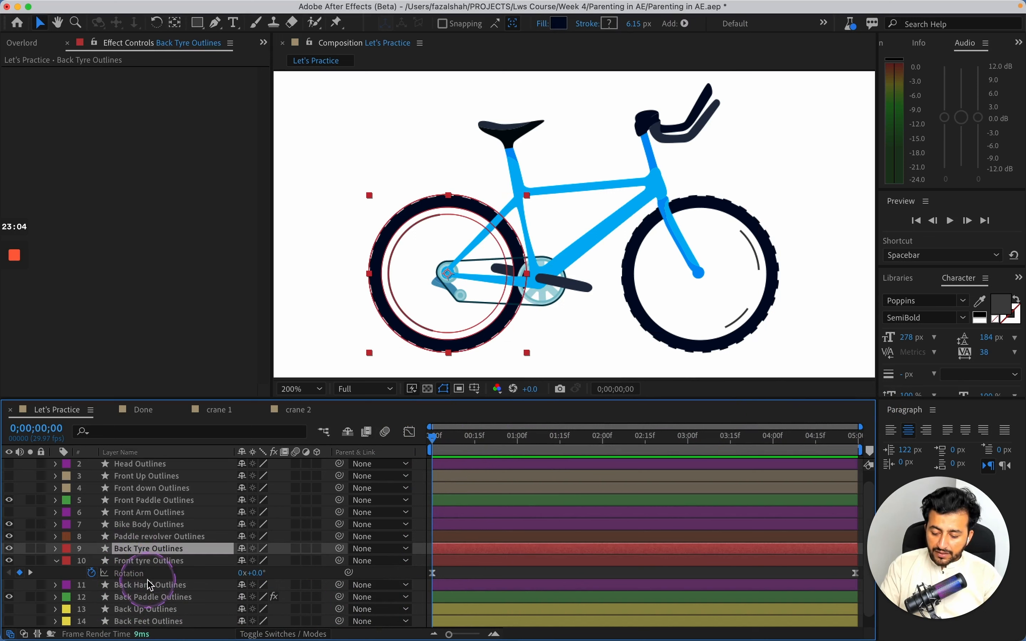
pyautogui.click(145, 561)
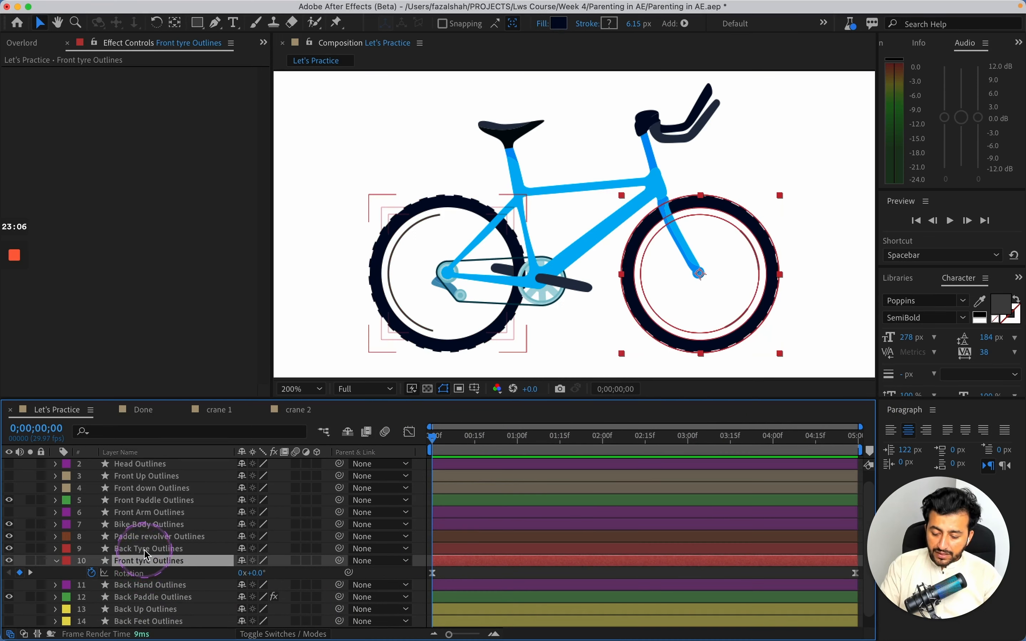
pyautogui.click(145, 549)
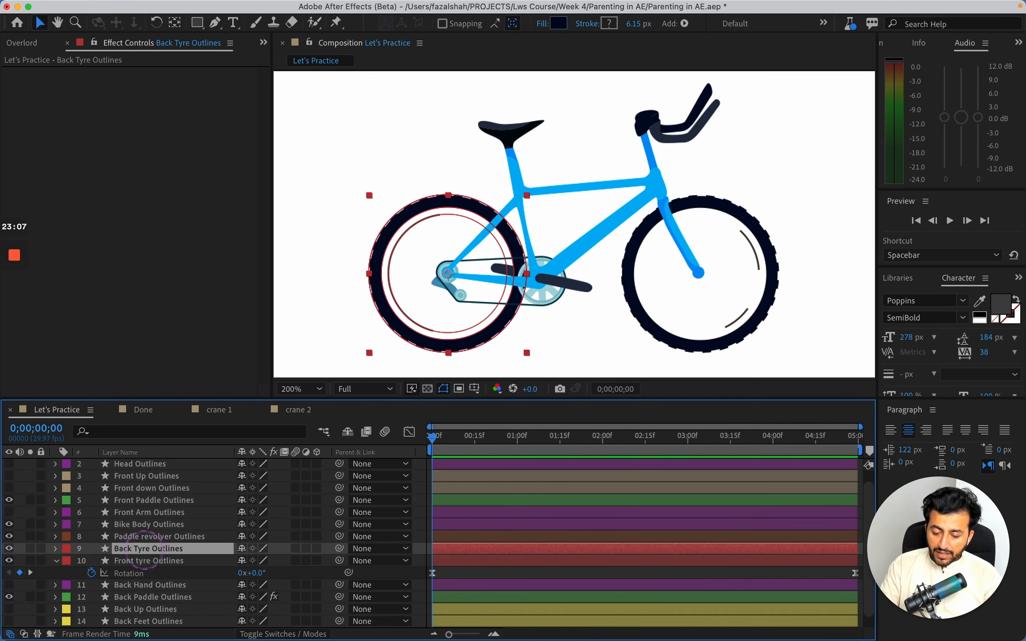
pyautogui.click(130, 573)
pyautogui.click(197, 549)
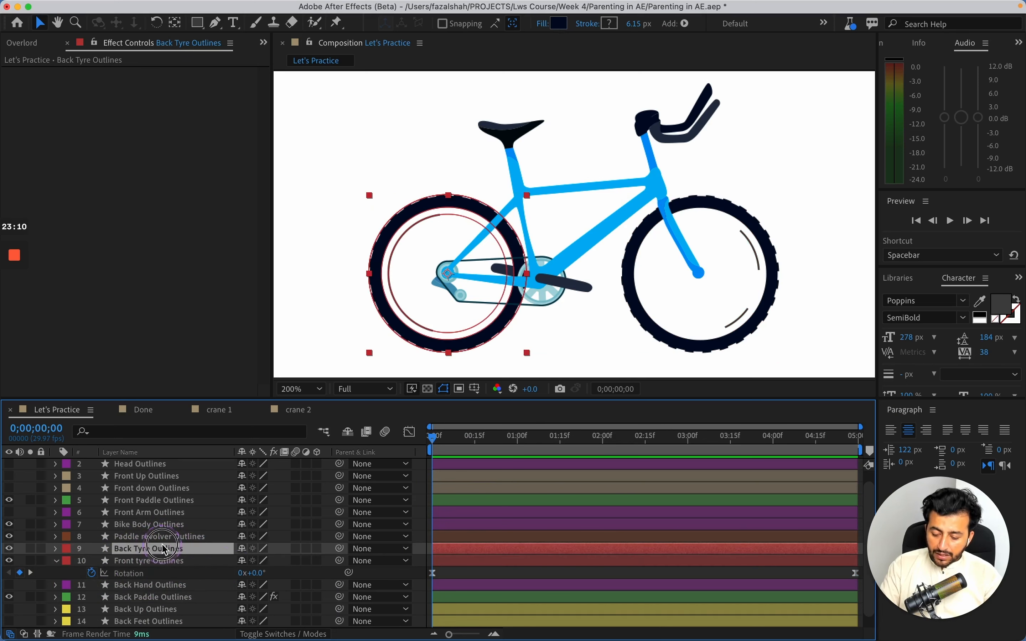
pyautogui.press('Return')
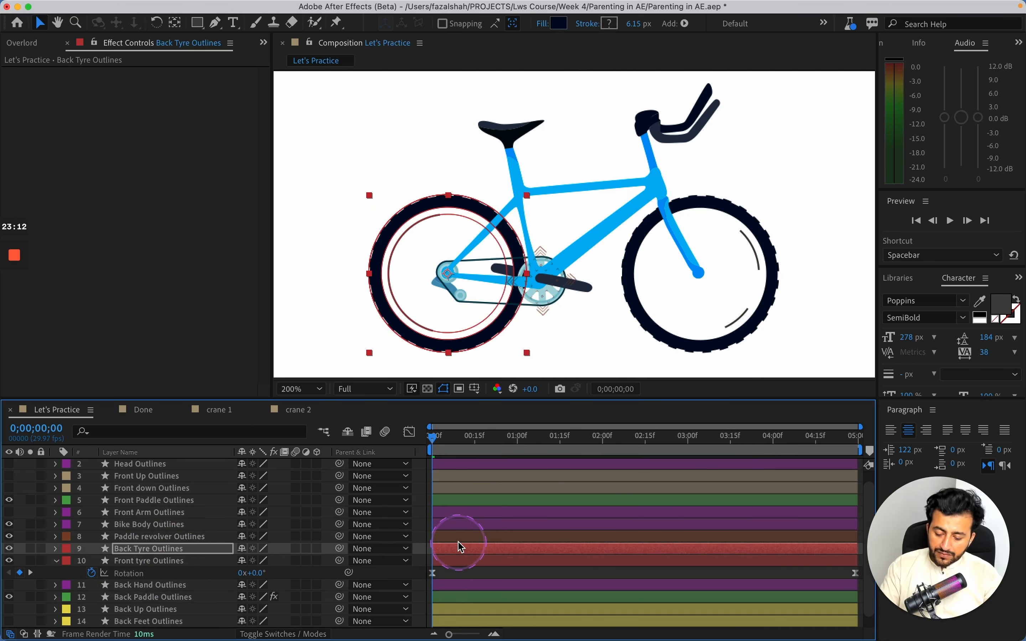
pyautogui.press('r')
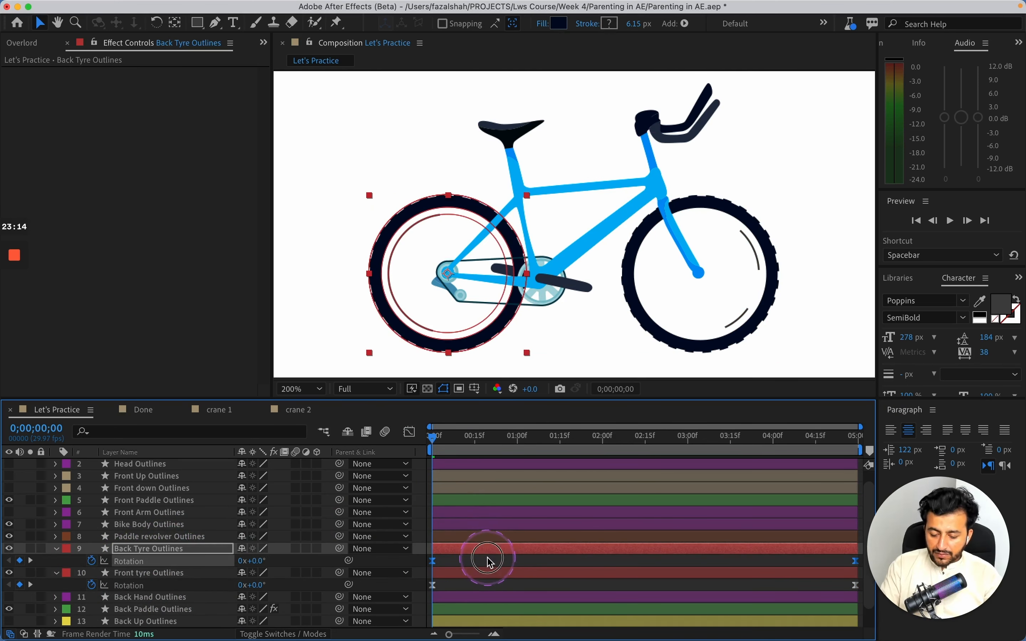
# Step: Preview both tyres rotating together and return to the first frame
pyautogui.click(488, 562)
pyautogui.click(600, 539)
pyautogui.press('space')
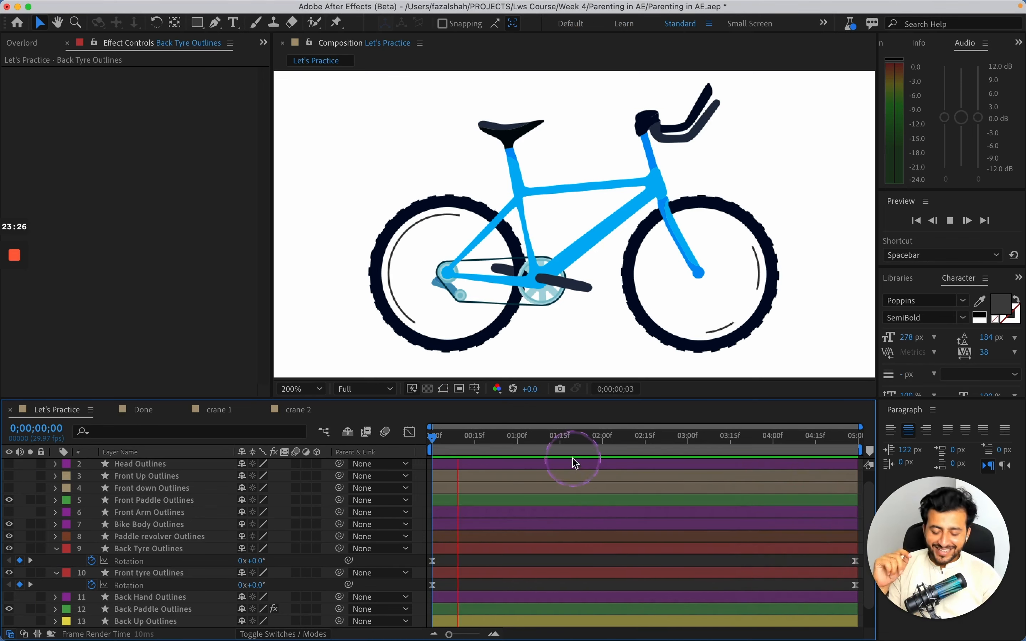
pyautogui.moveTo(558, 436); pyautogui.dragTo(407, 439)
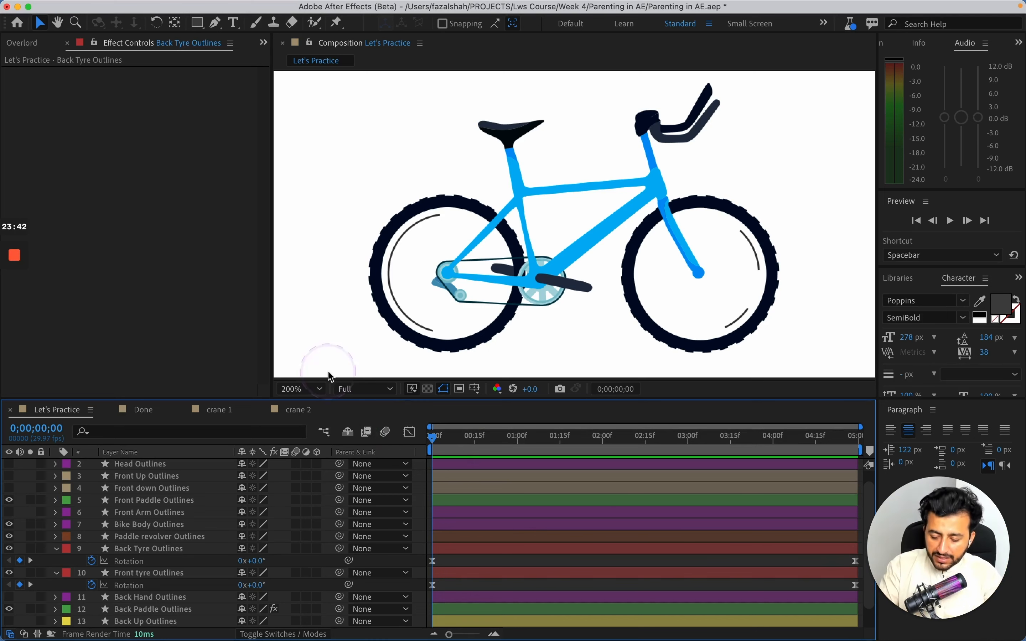
# Step: Add a Rotation keyframe of 6x+114.1° at 0;00;02;17 on the Front Paddle Outlines layer
pyautogui.click(168, 537)
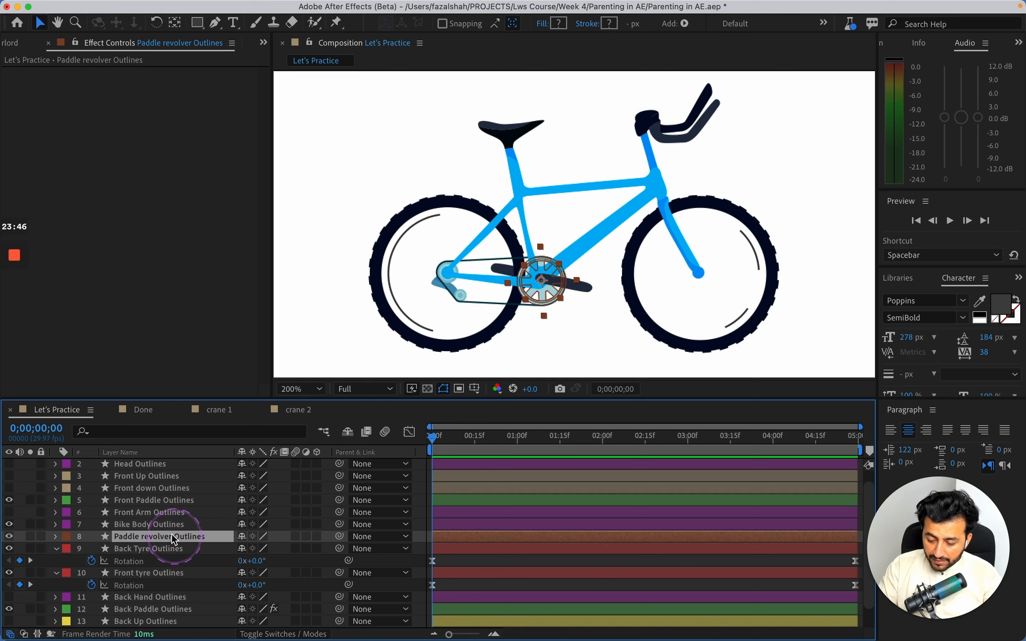
pyautogui.click(158, 527)
pyautogui.click(141, 513)
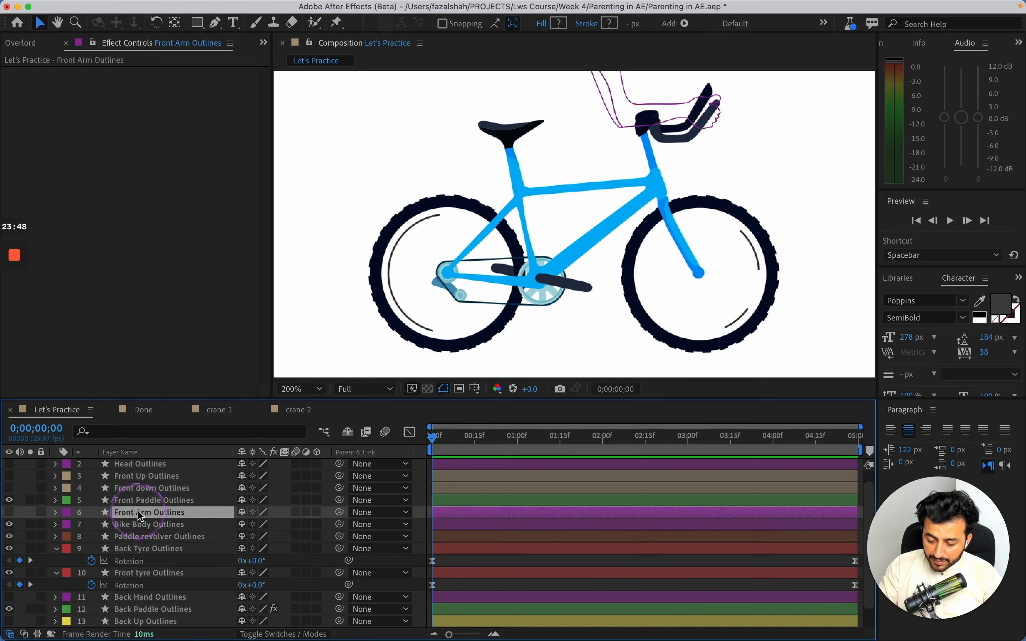
pyautogui.click(143, 501)
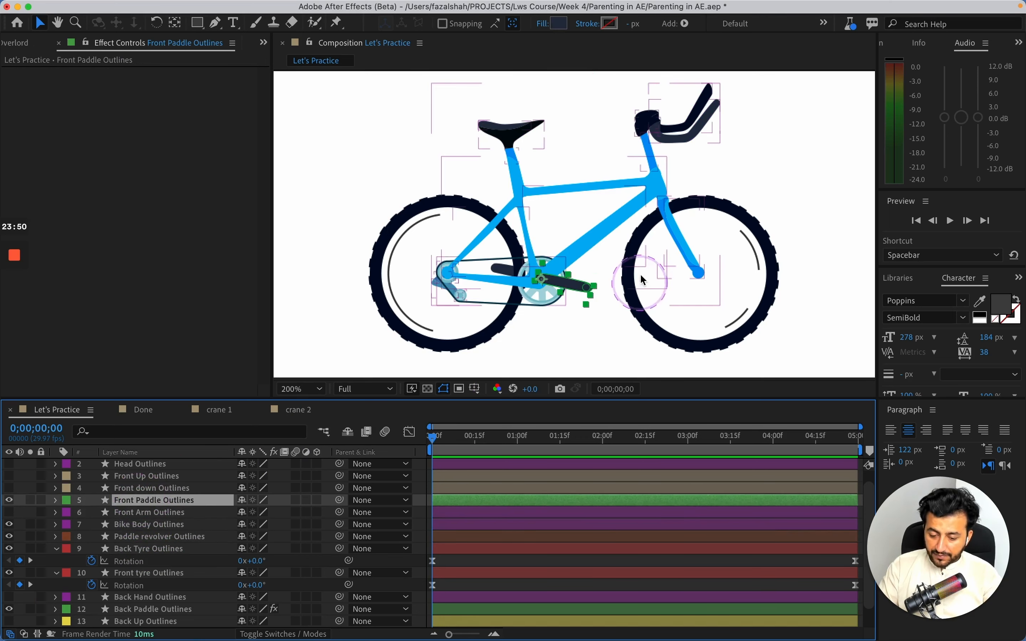
pyautogui.press('z')
pyautogui.moveTo(511, 253); pyautogui.dragTo(664, 343)
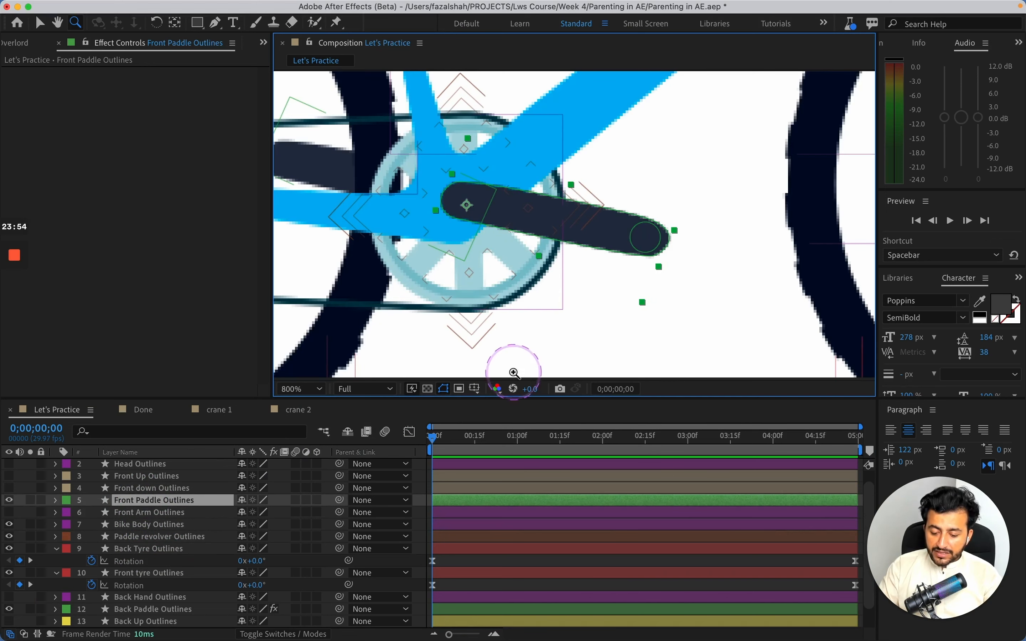
pyautogui.press('r')
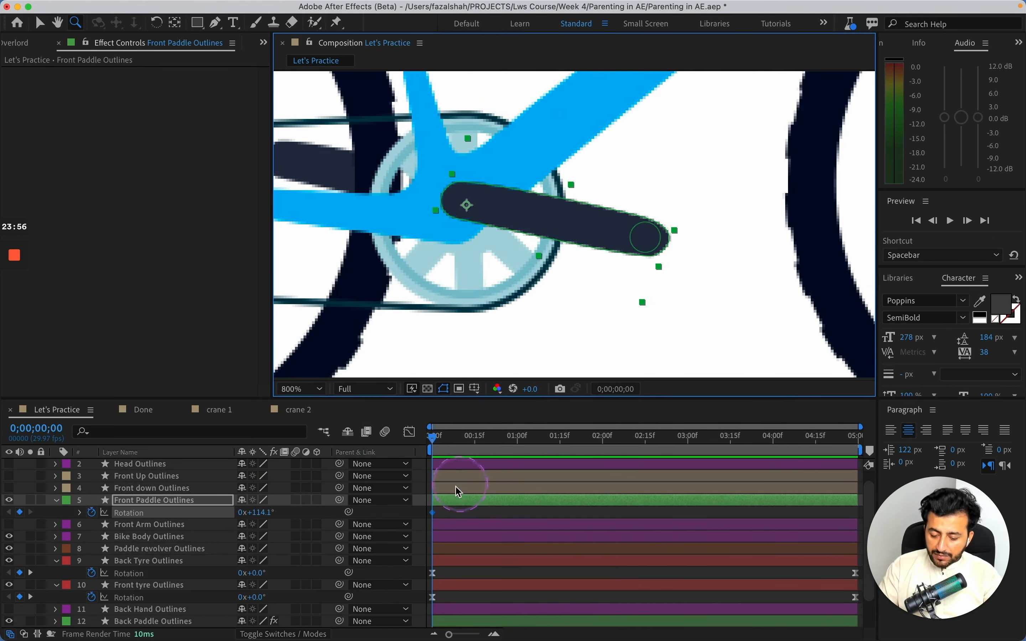
pyautogui.moveTo(451, 458); pyautogui.dragTo(651, 449)
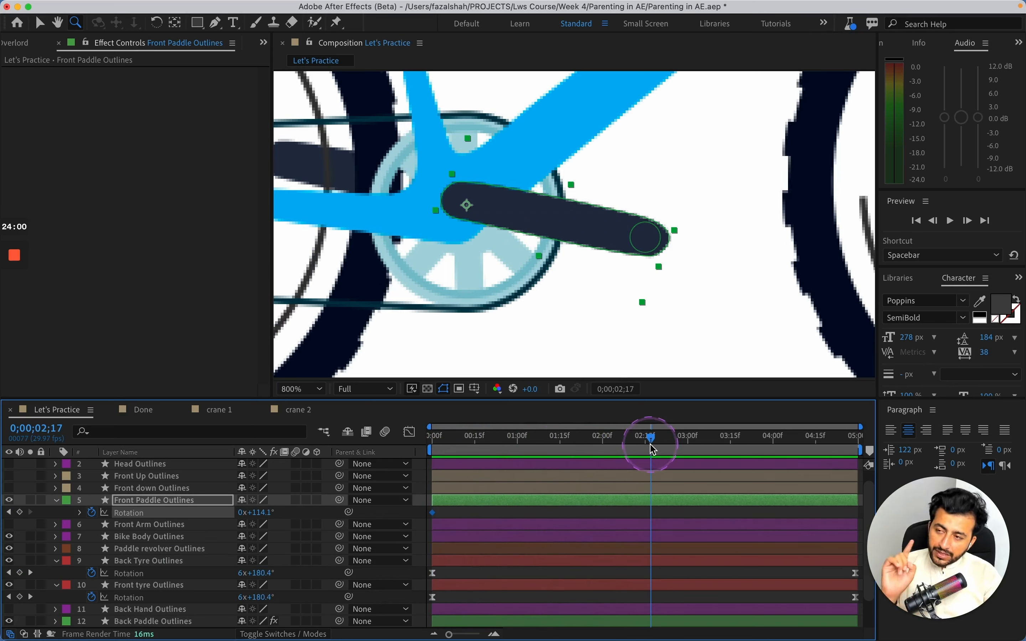
pyautogui.click(242, 513)
pyautogui.write('6')
pyautogui.press('Return')
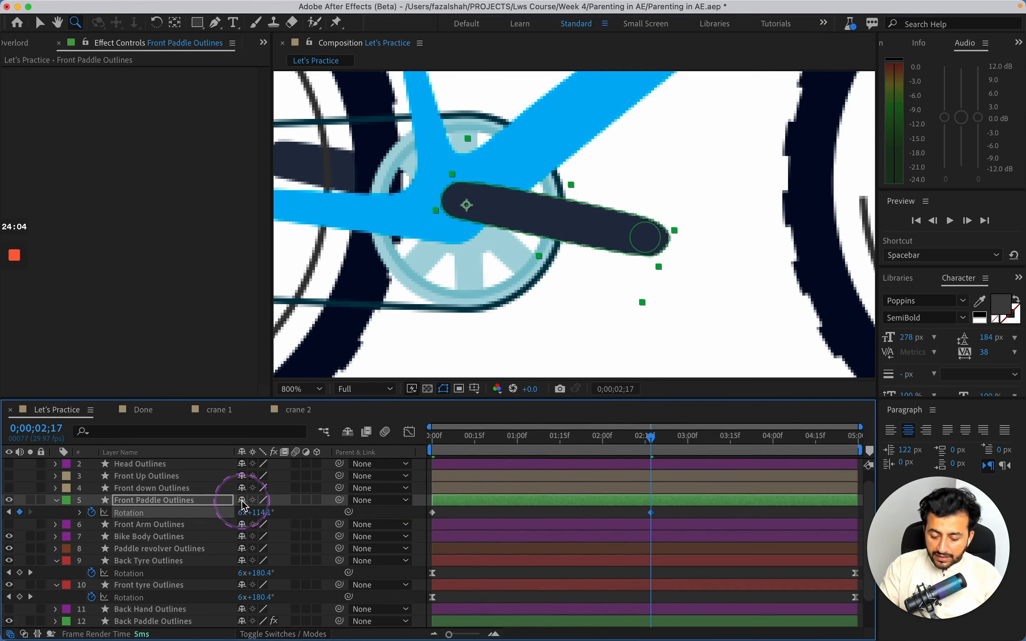
# Step: Fit the whole composition in the viewer and preview the front paddle's rotation from the first frame
pyautogui.click(318, 389)
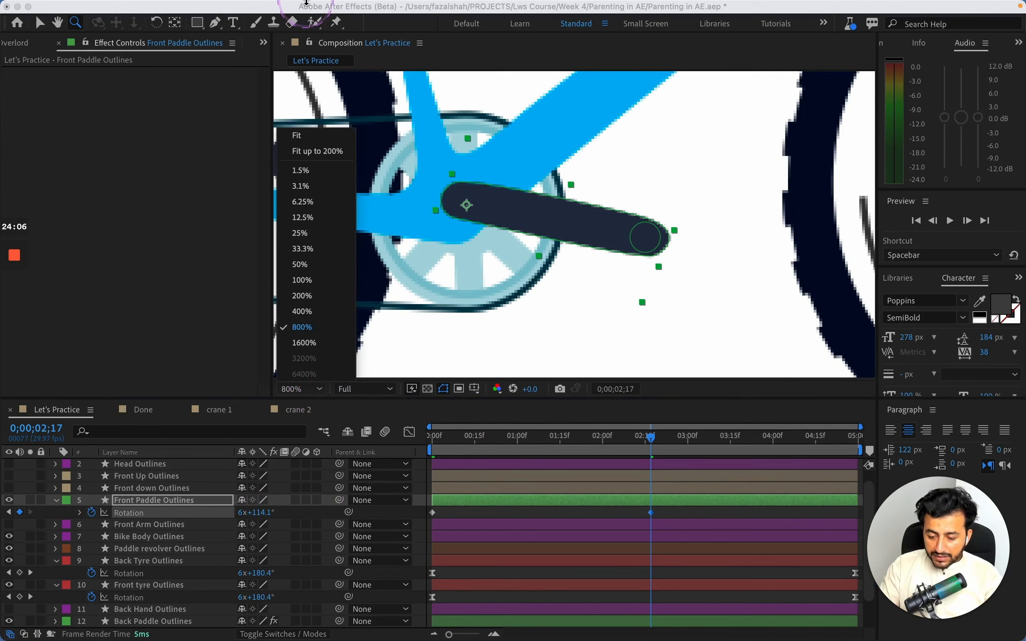
pyautogui.click(304, 137)
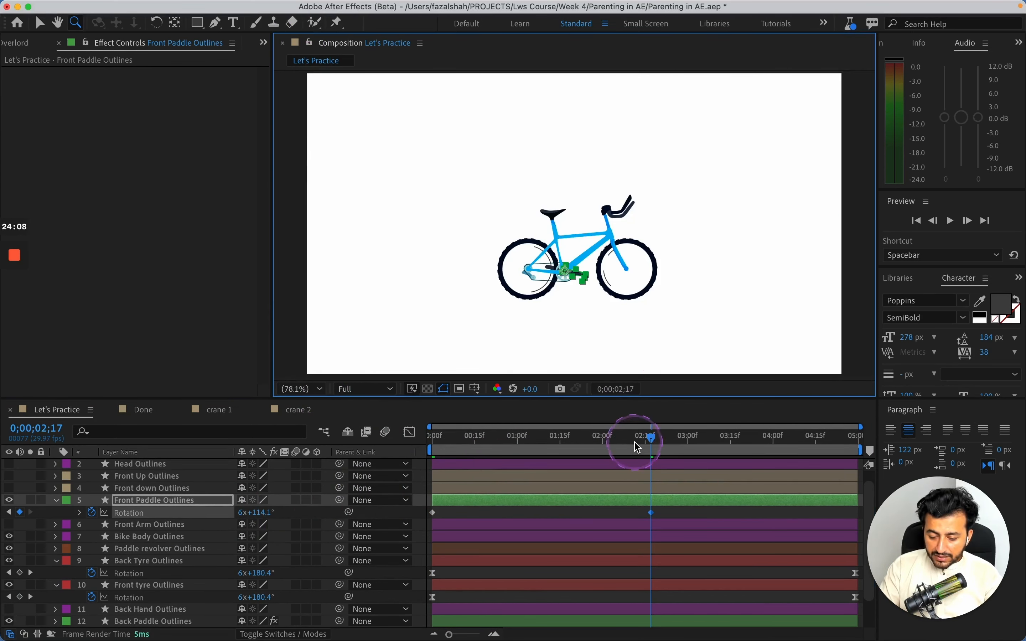
pyautogui.moveTo(636, 443); pyautogui.dragTo(437, 446)
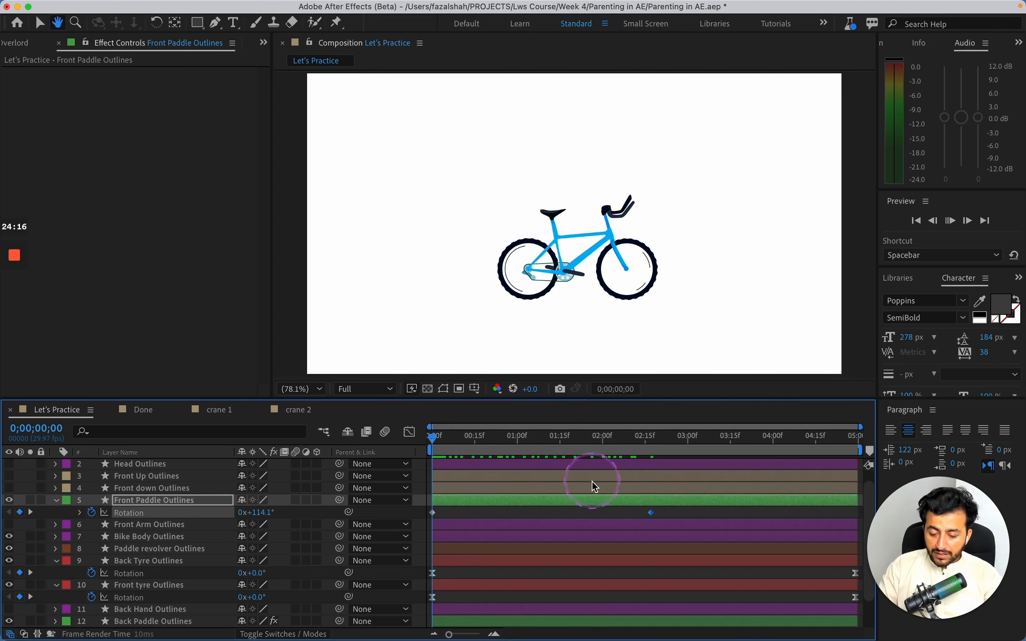
pyautogui.press('space')
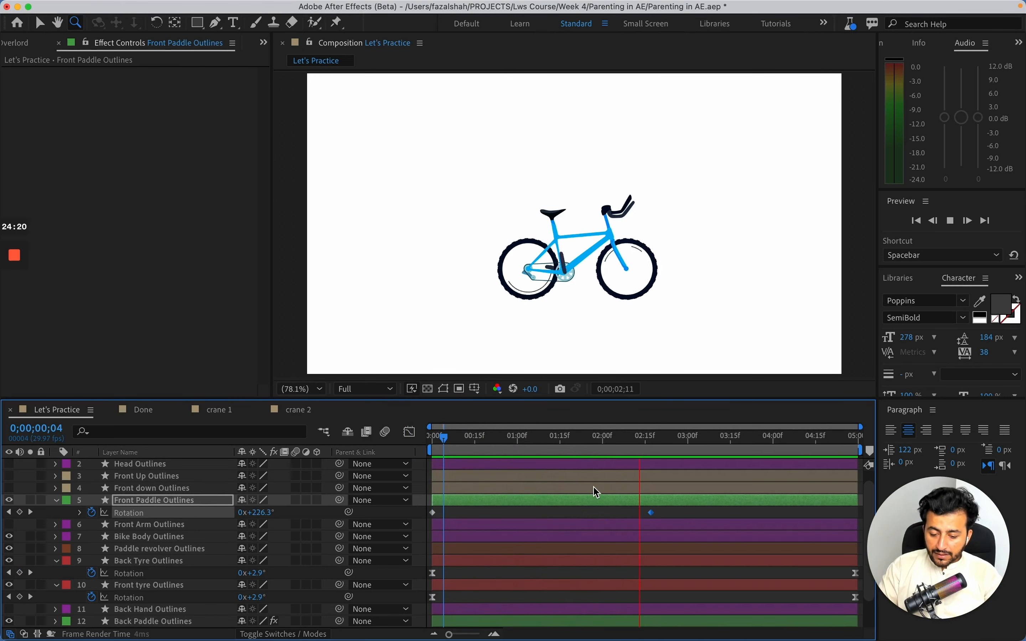
pyautogui.click(617, 492)
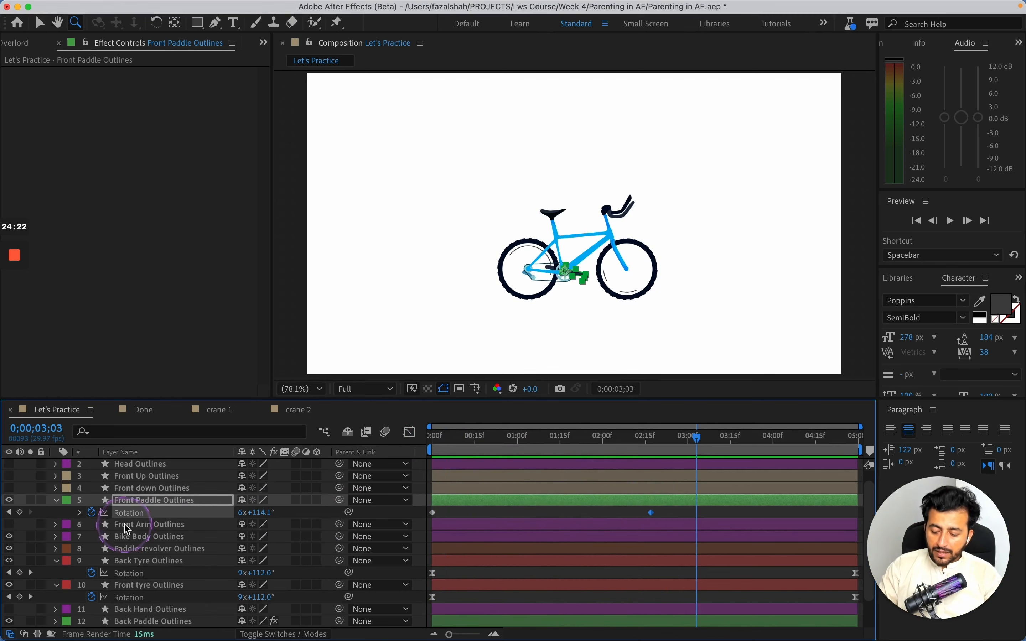
# Step: Apply Easy Ease to both Rotation keyframes on the Front Paddle Outlines layer
pyautogui.click(418, 436)
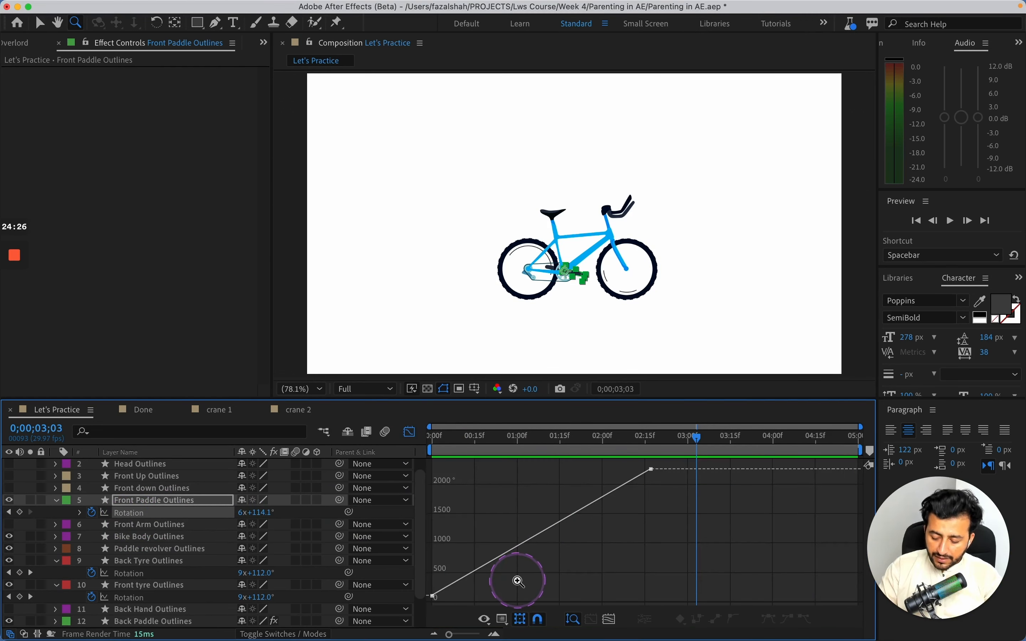
pyautogui.hotkey('ctrl', 's')
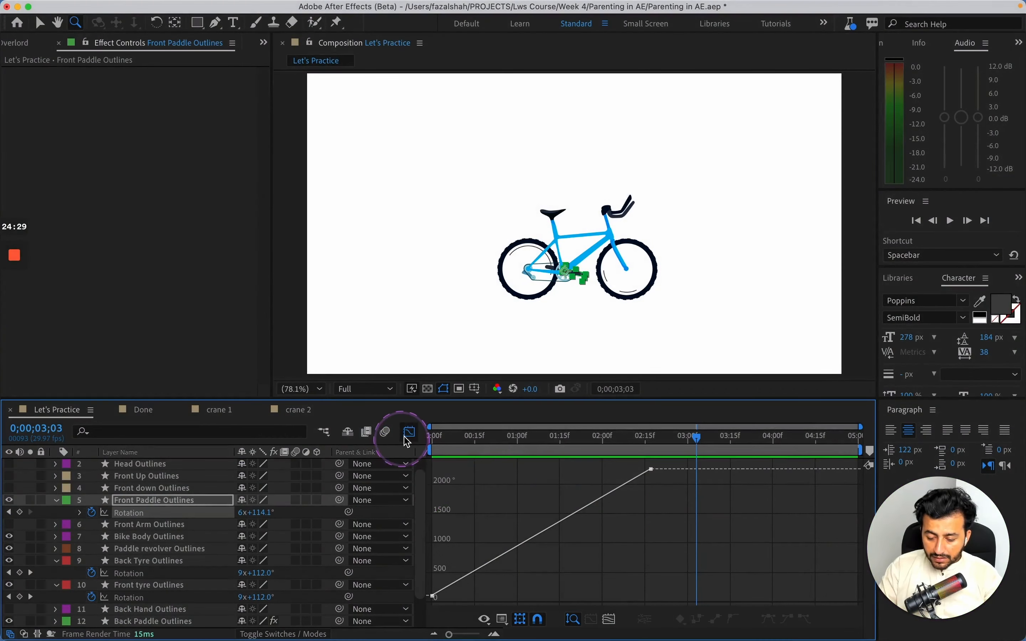
pyautogui.click(410, 432)
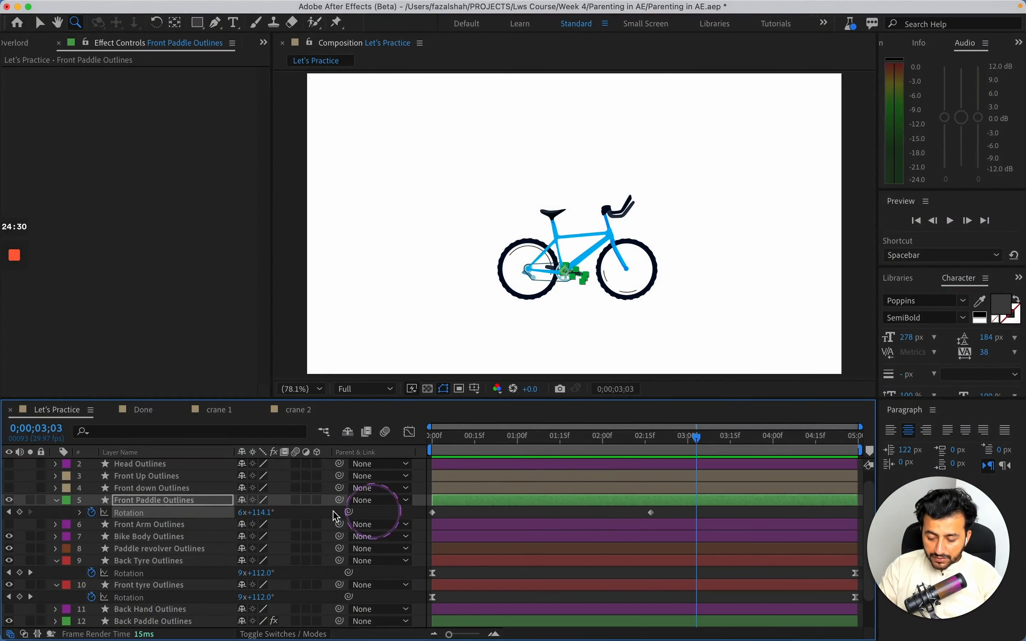
pyautogui.hotkey('ctrl', 's')
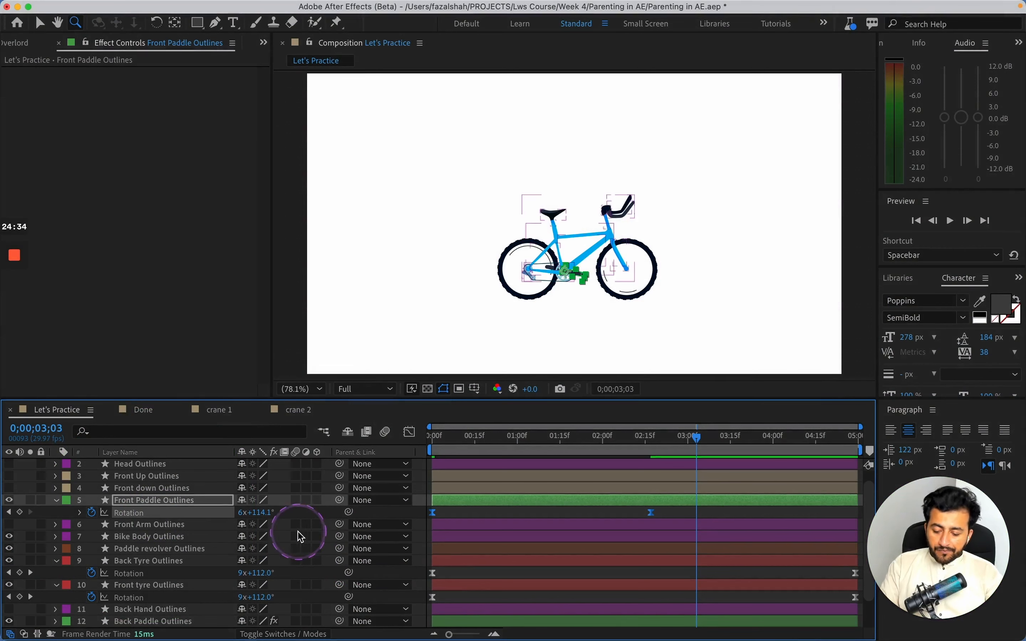
# Step: Reshape the front paddle's rotation curve by lengthening the first keyframe's outgoing handle and shortening the last keyframe's incoming handle
pyautogui.click(410, 433)
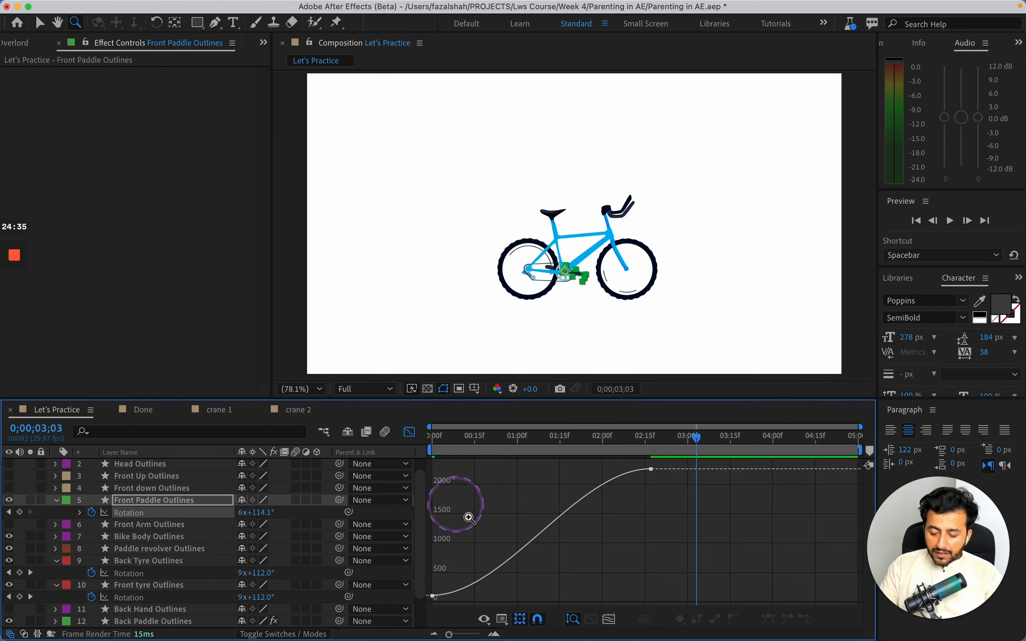
pyautogui.press('v')
pyautogui.click(434, 595)
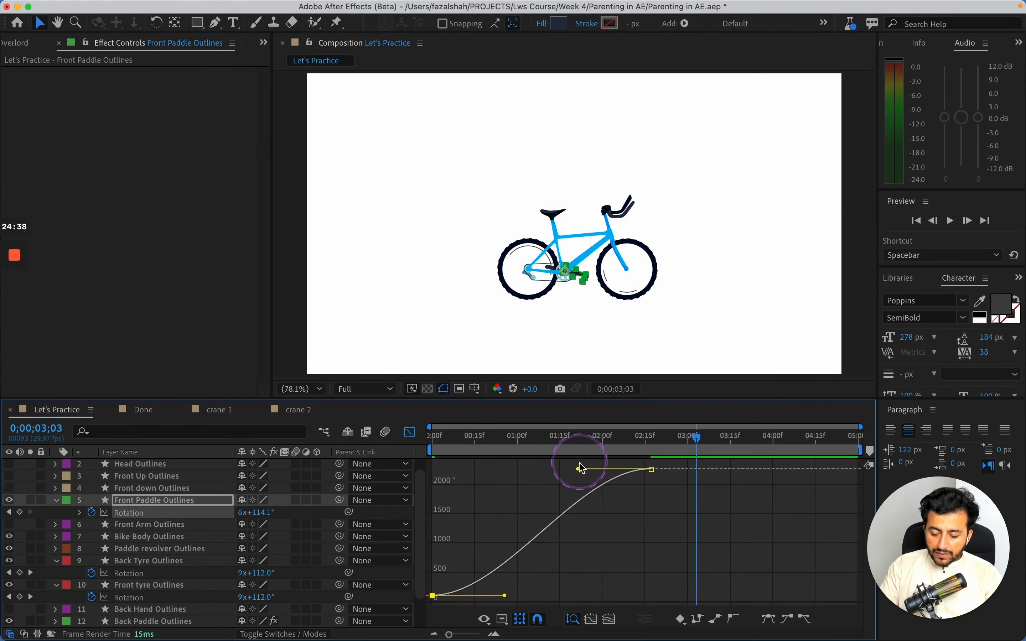
pyautogui.moveTo(507, 596); pyautogui.dragTo(526, 592)
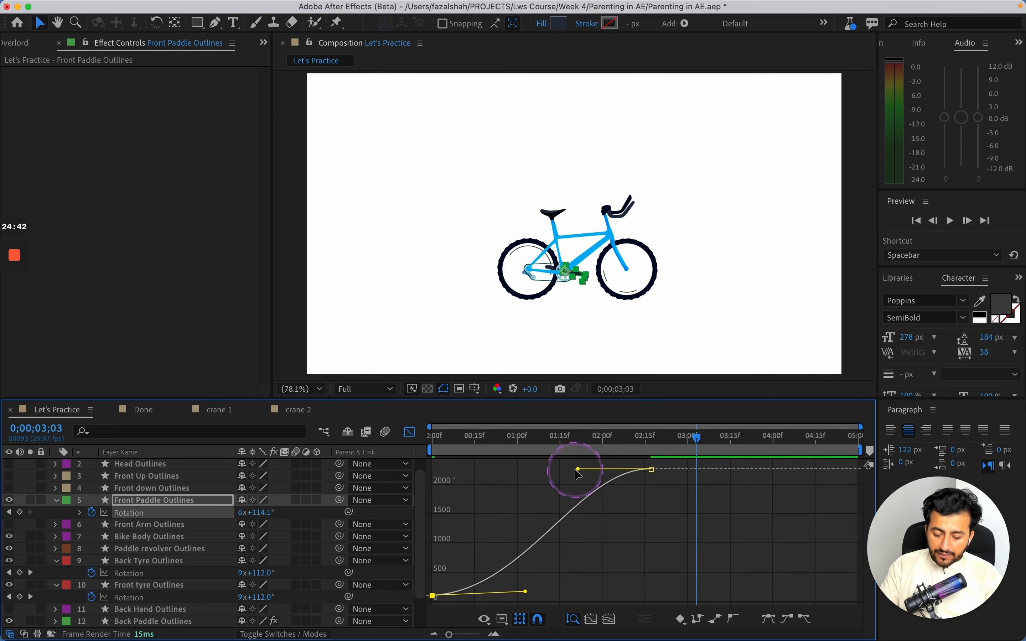
pyautogui.moveTo(575, 470); pyautogui.dragTo(609, 470)
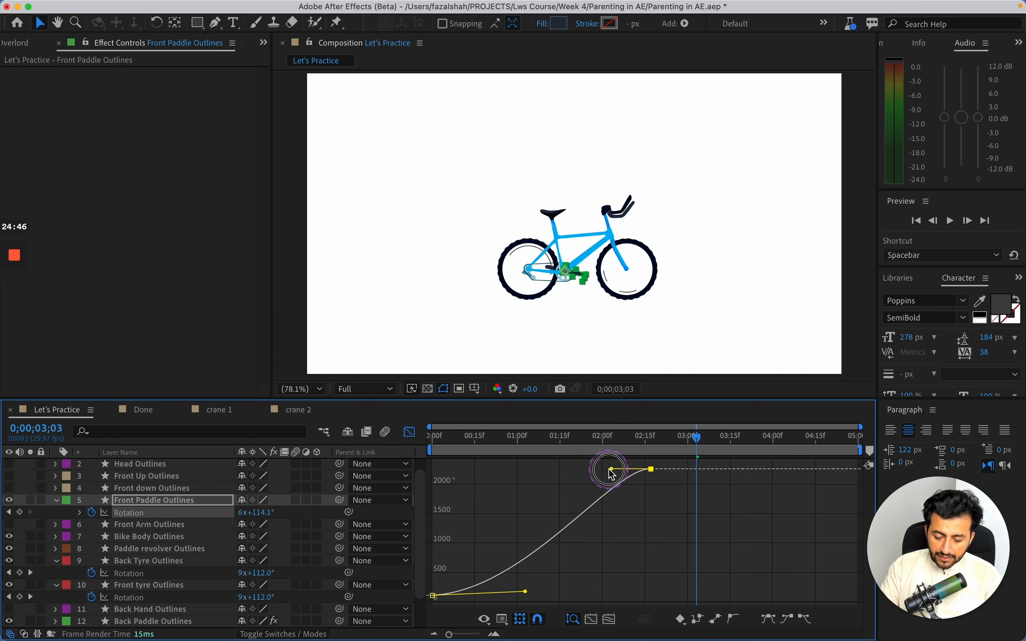
pyautogui.click(411, 433)
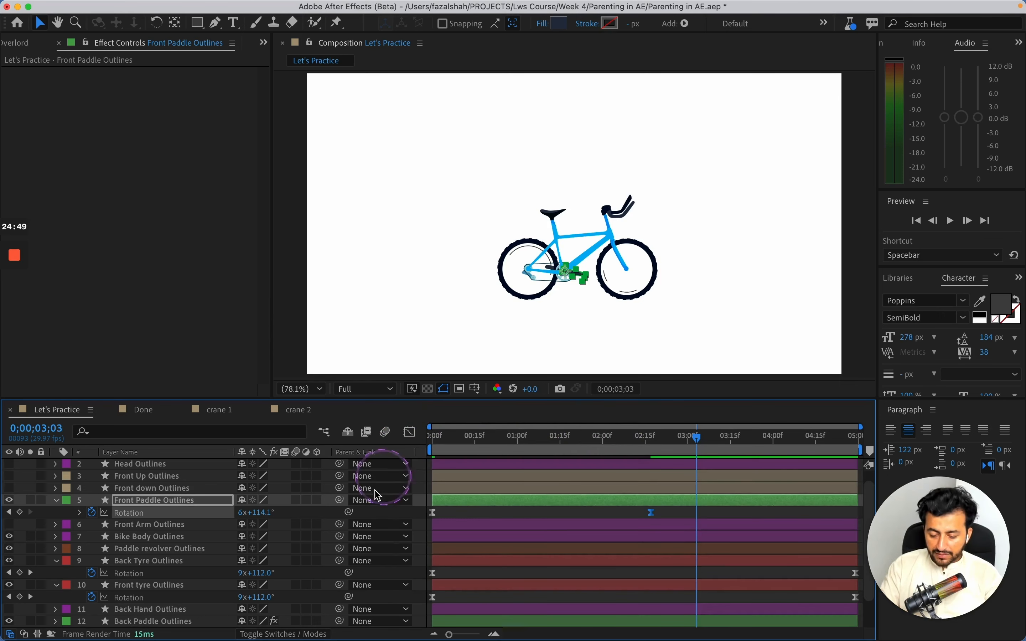
# Step: Copy the front paddle's Rotation keyframes to the Back Paddle Outlines layer at 0;00;00;00
pyautogui.click(158, 526)
pyautogui.click(163, 489)
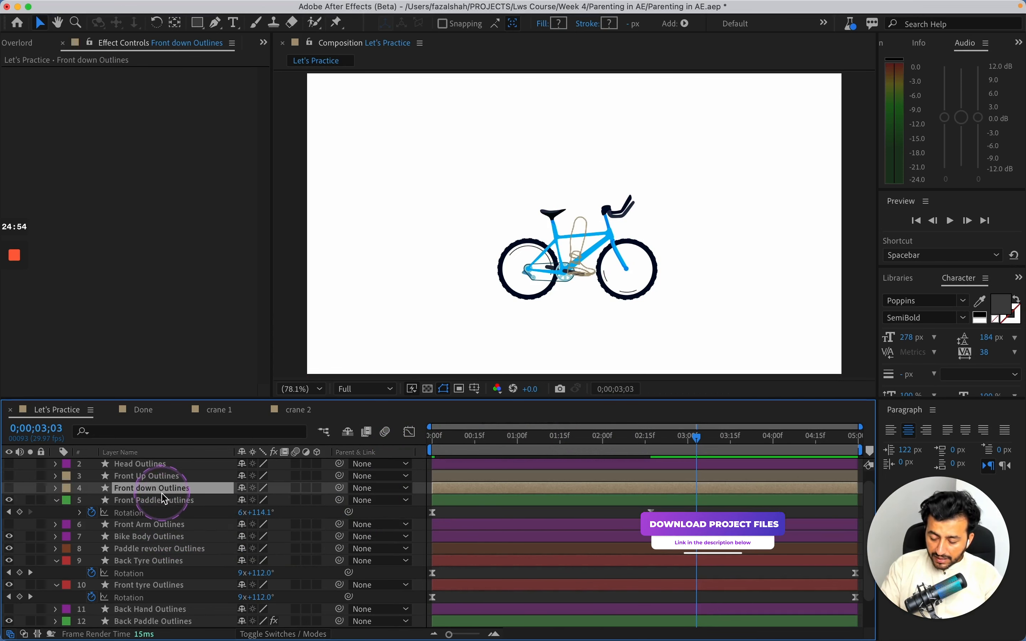
pyautogui.click(167, 502)
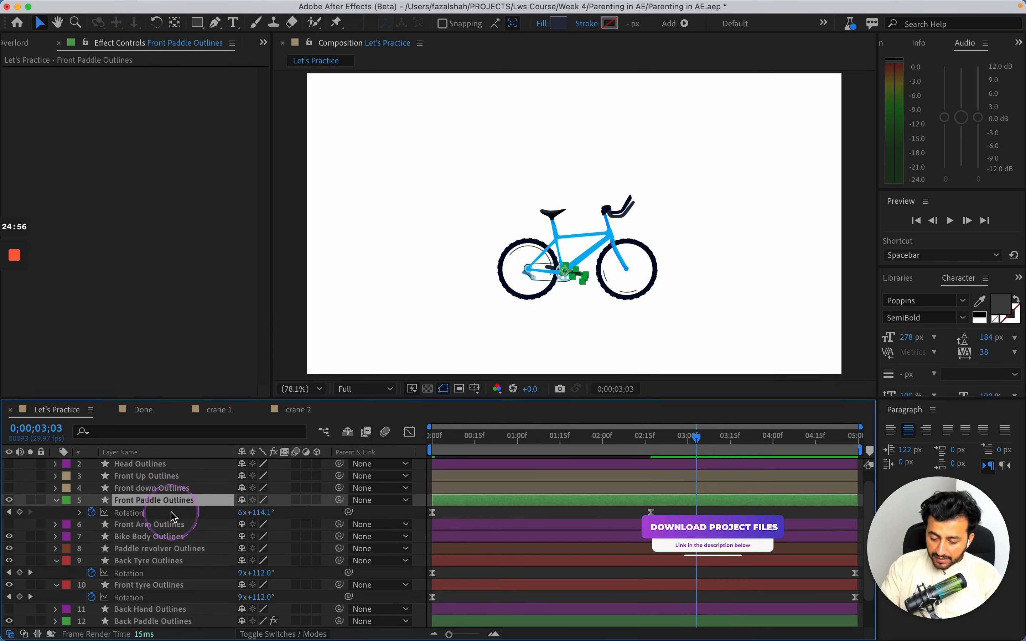
pyautogui.click(170, 621)
pyautogui.scroll(-1, 193, 590)
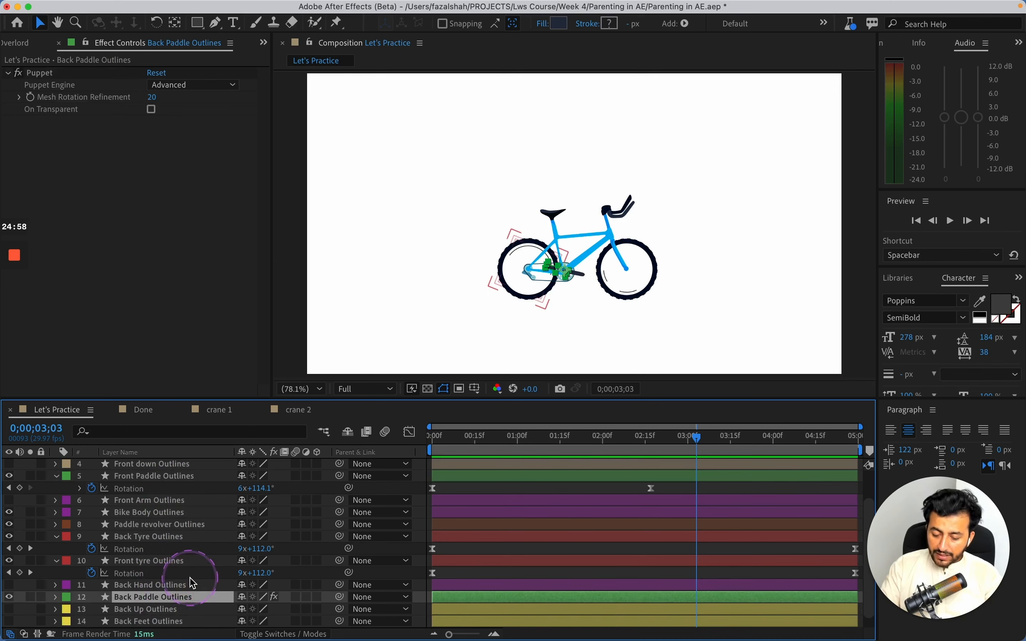
pyautogui.scroll(-1, 190, 577)
pyautogui.moveTo(439, 441); pyautogui.dragTo(409, 439)
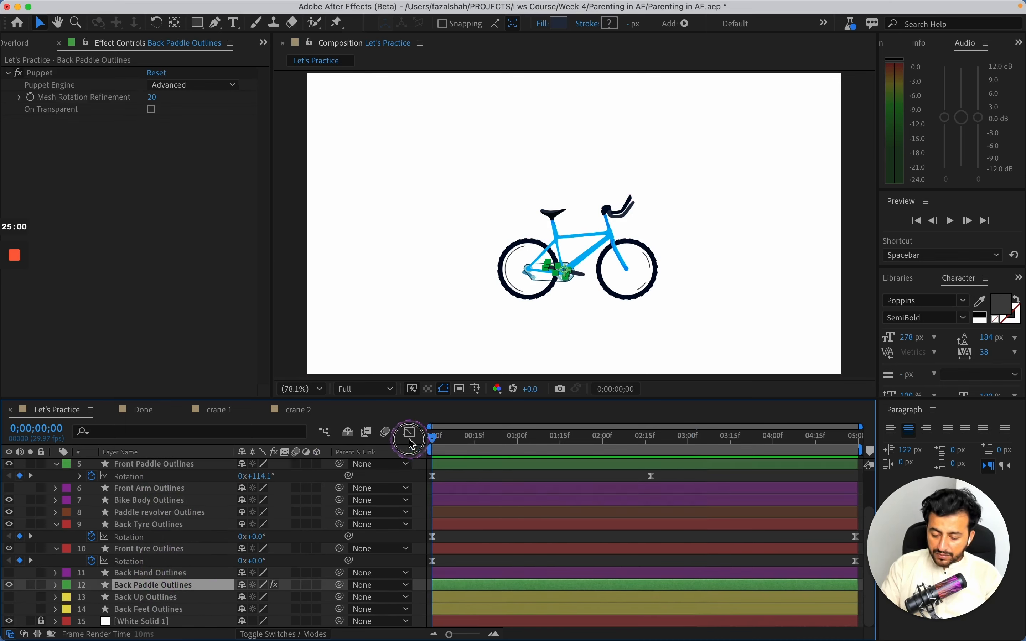
pyautogui.click(490, 472)
pyautogui.press('super+v')
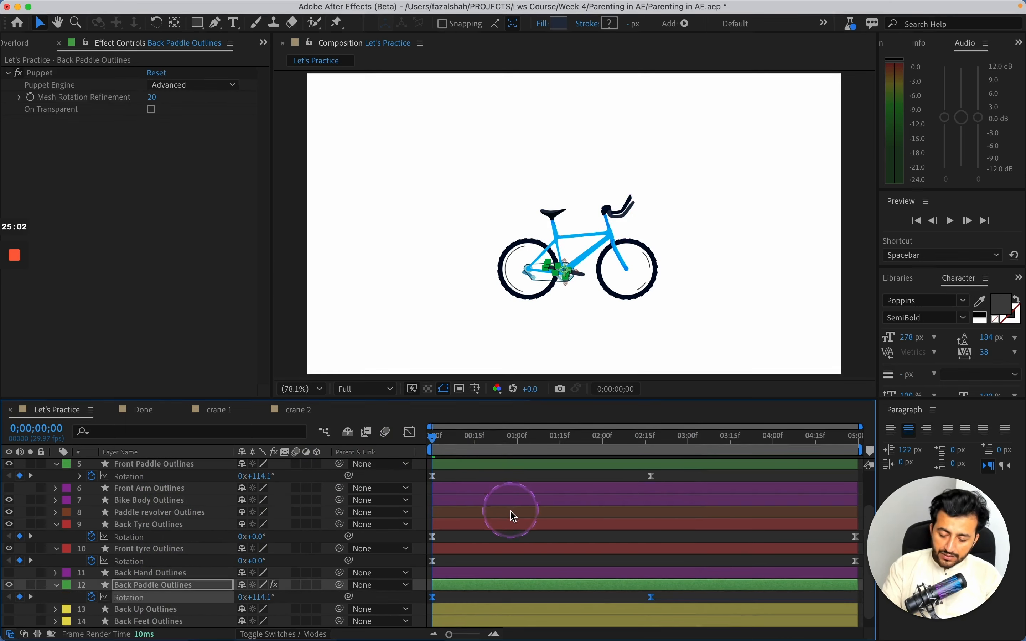
# Step: Preview both paddles turning together with the tyres, return to the first frame and clear the selection
pyautogui.press('h')
pyautogui.press('space')
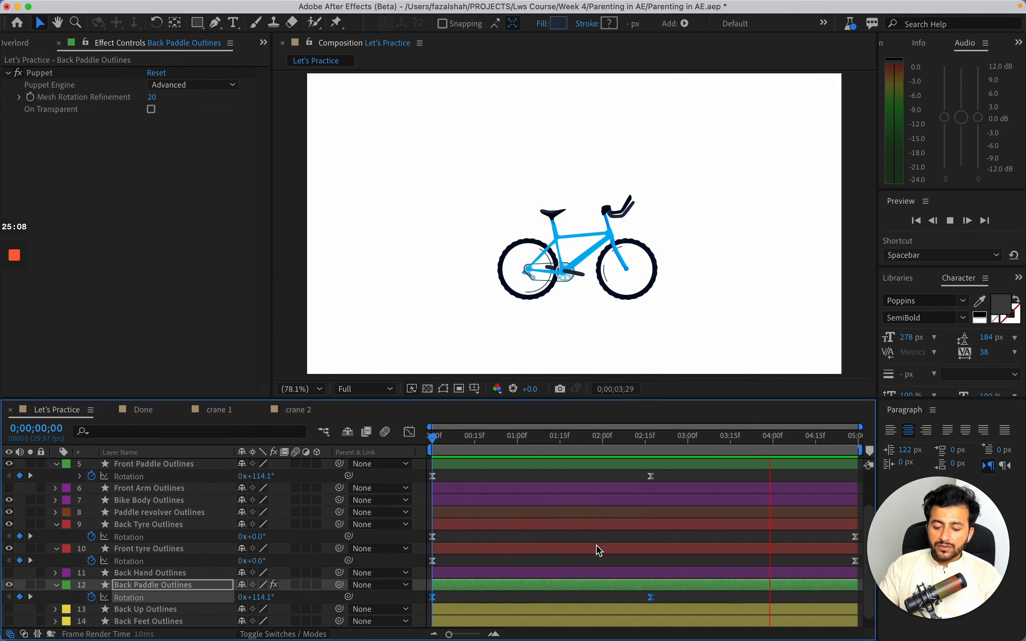
pyautogui.click(600, 532)
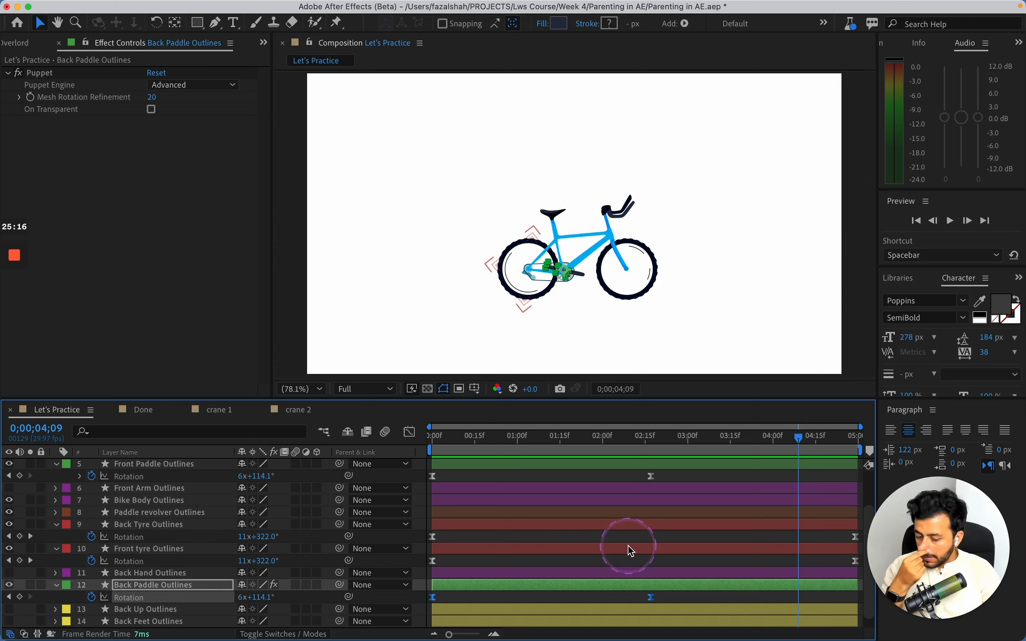
pyautogui.moveTo(470, 436); pyautogui.dragTo(409, 448)
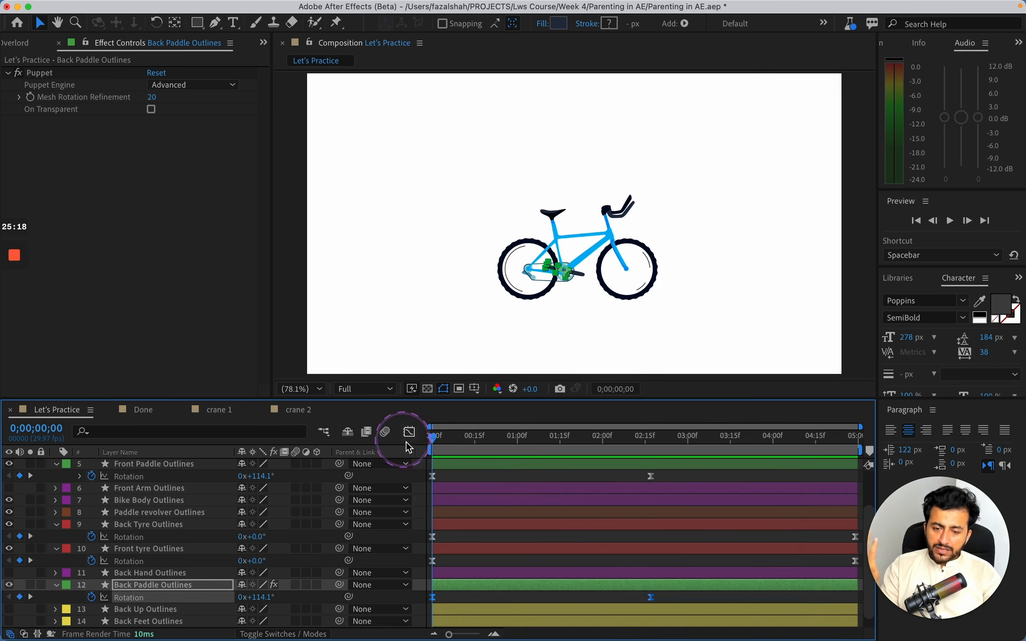
pyautogui.click(452, 477)
# Step: Make all hidden rider layers visible: back leg, back feet, back hand, front arm, front leg parts, head and body
pyautogui.scroll(-1, 152, 569)
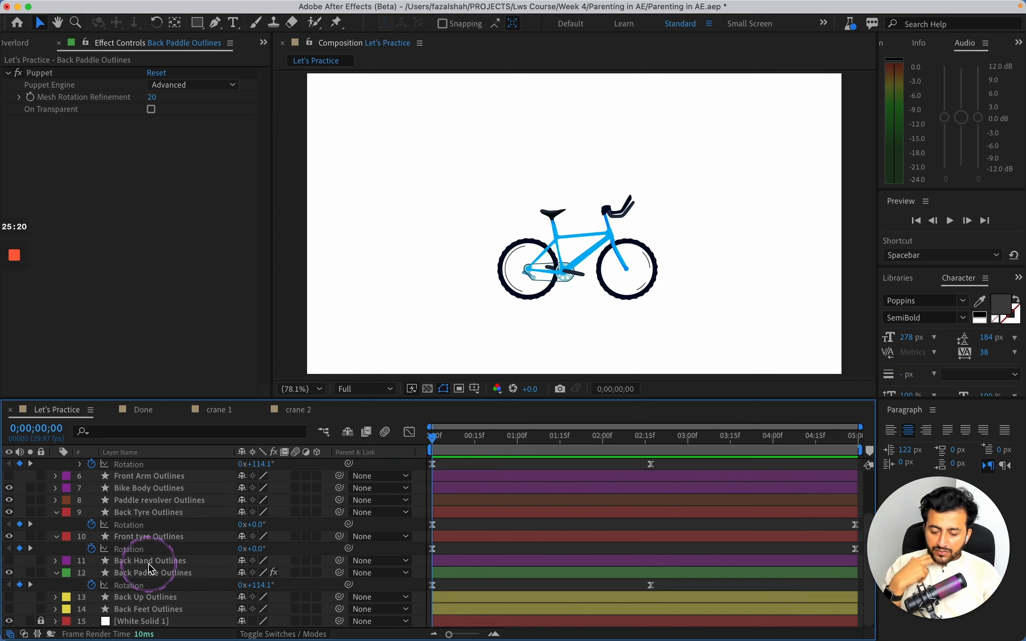
pyautogui.click(130, 514)
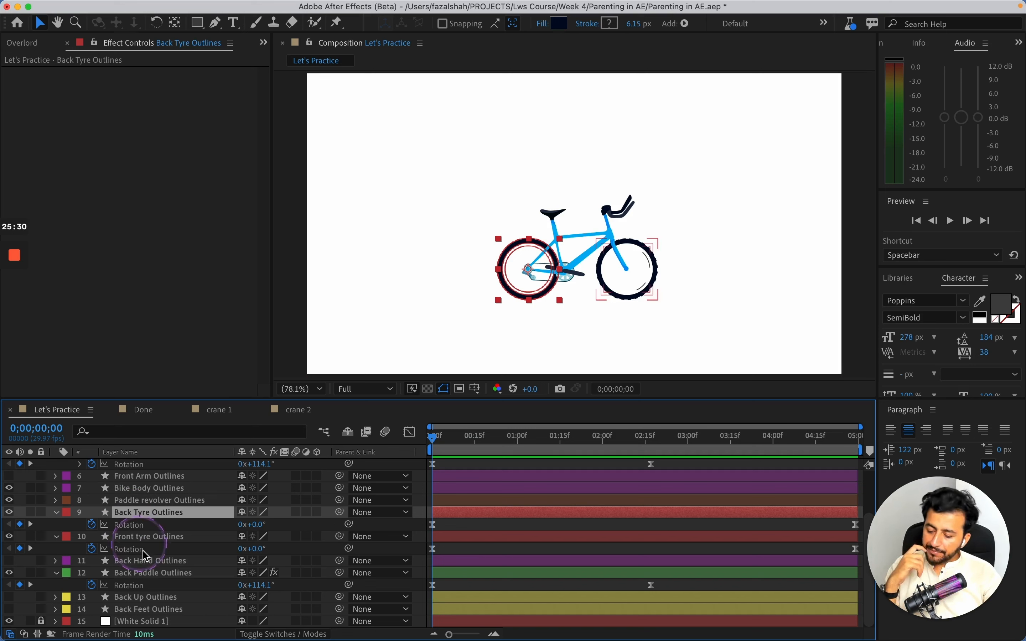
pyautogui.click(156, 611)
pyautogui.moveTo(13, 610); pyautogui.dragTo(11, 595)
pyautogui.scroll(4, 125, 570)
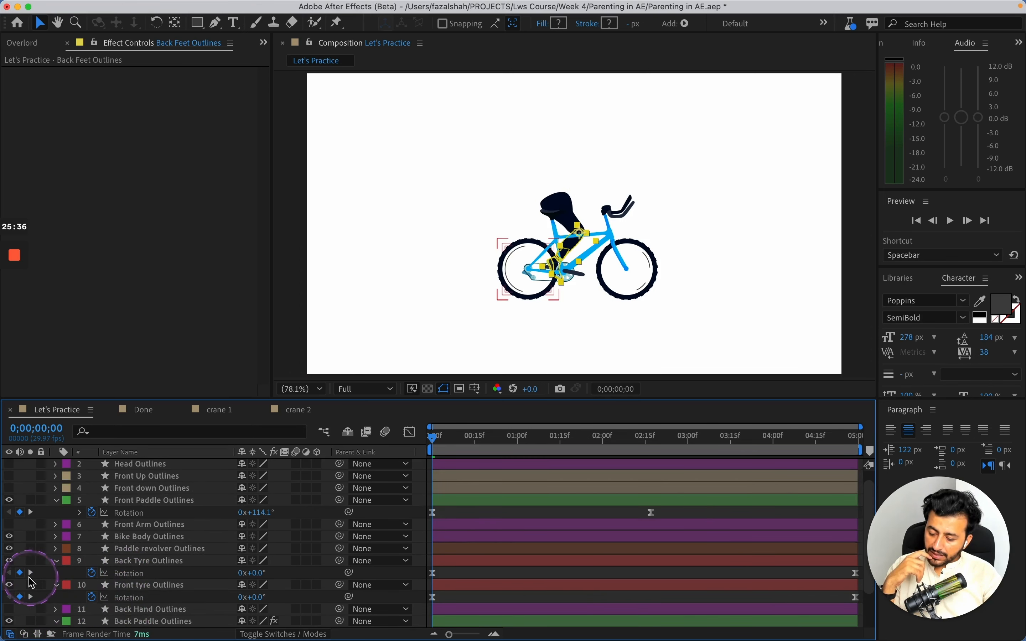
pyautogui.click(9, 609)
pyautogui.scroll(-4, 125, 579)
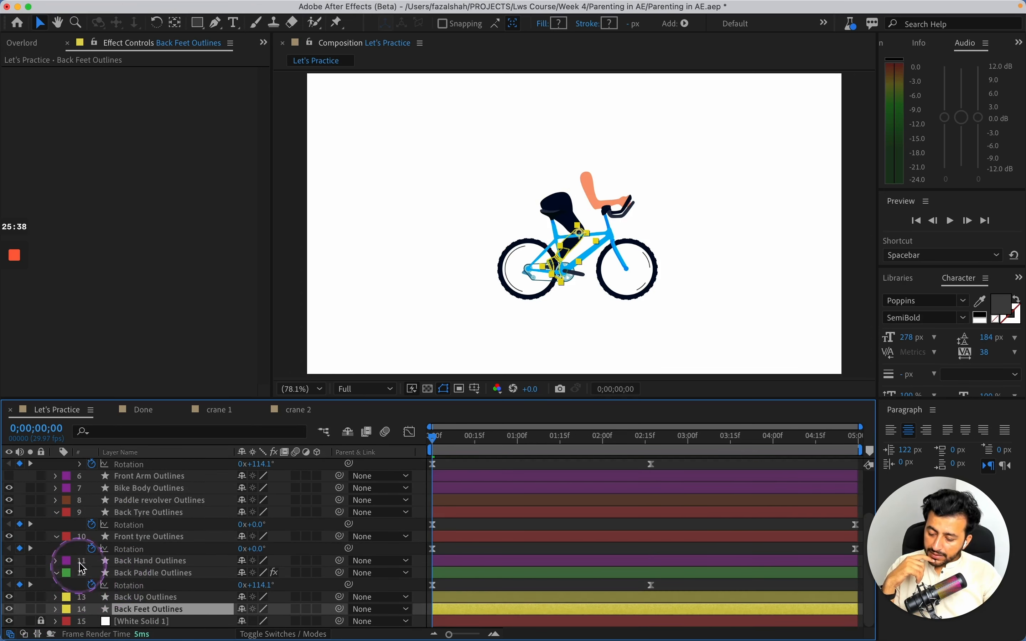
pyautogui.scroll(5, 106, 564)
pyautogui.click(9, 538)
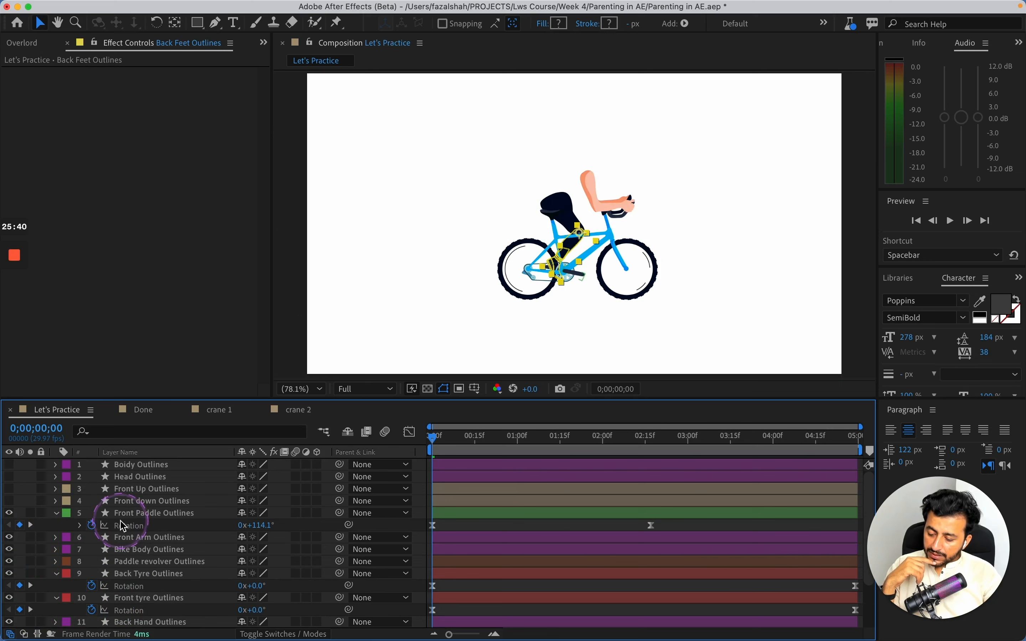
pyautogui.moveTo(16, 504); pyautogui.dragTo(9, 464)
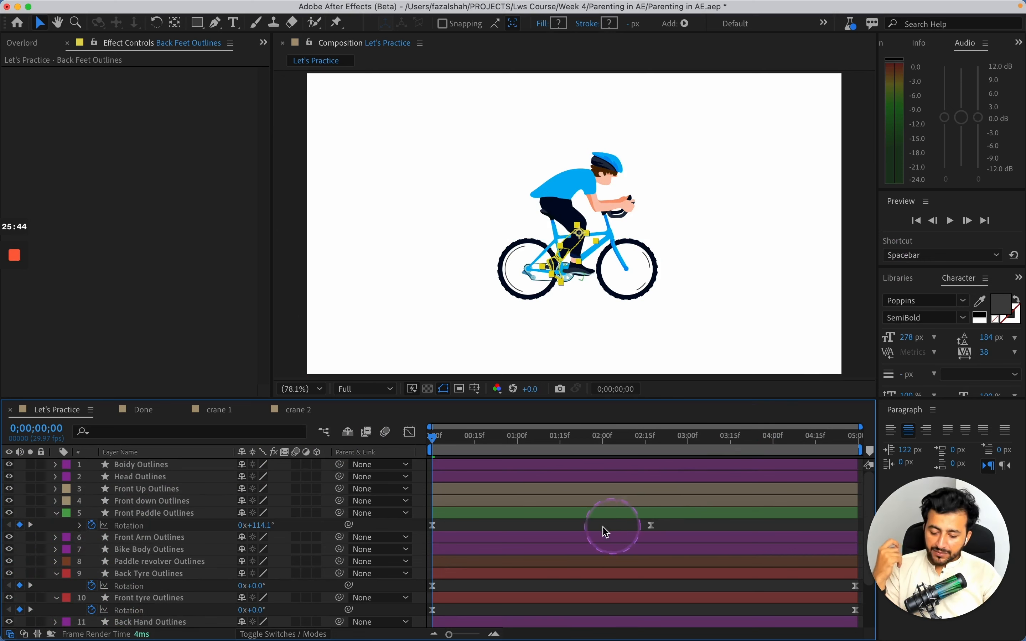
# Step: Examine the rider's leg pieces at 100% magnification by selecting the Front down, Back Feet and Back Up Outlines layers
pyautogui.click(583, 250)
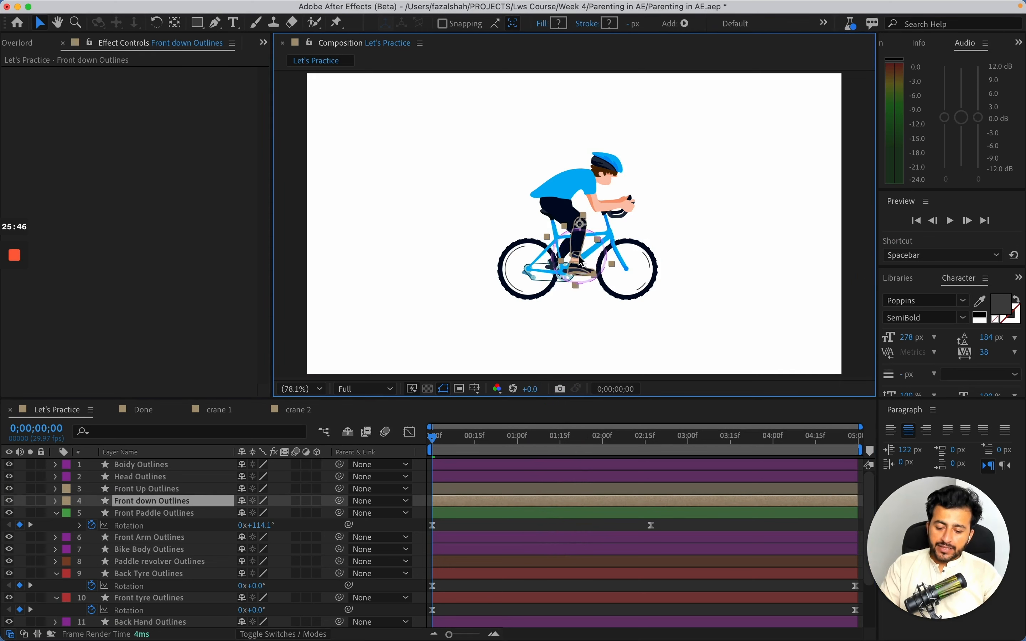
pyautogui.press('z')
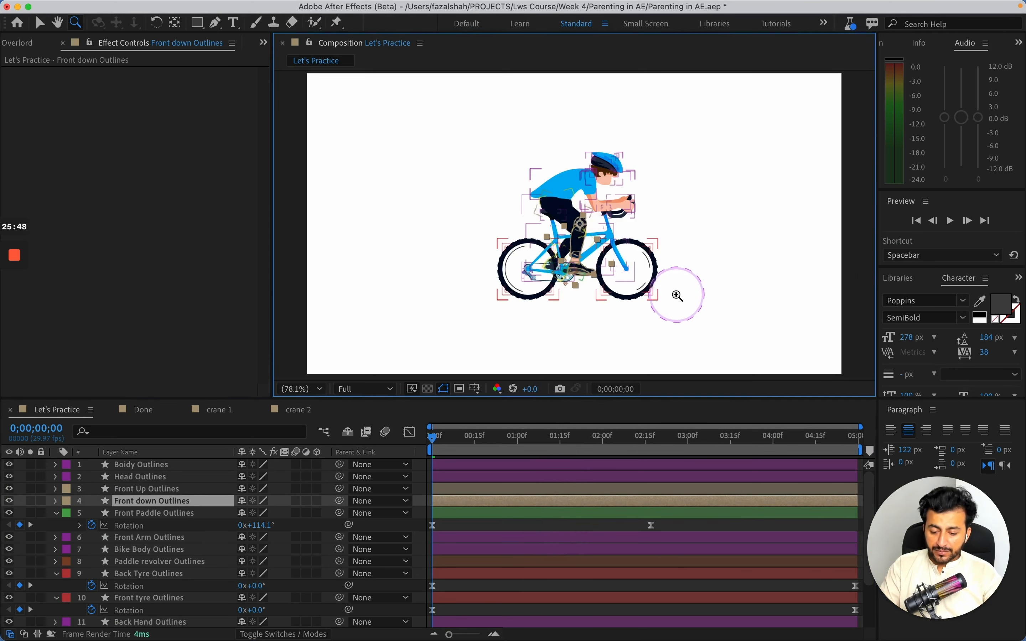
pyautogui.moveTo(504, 167); pyautogui.dragTo(647, 282)
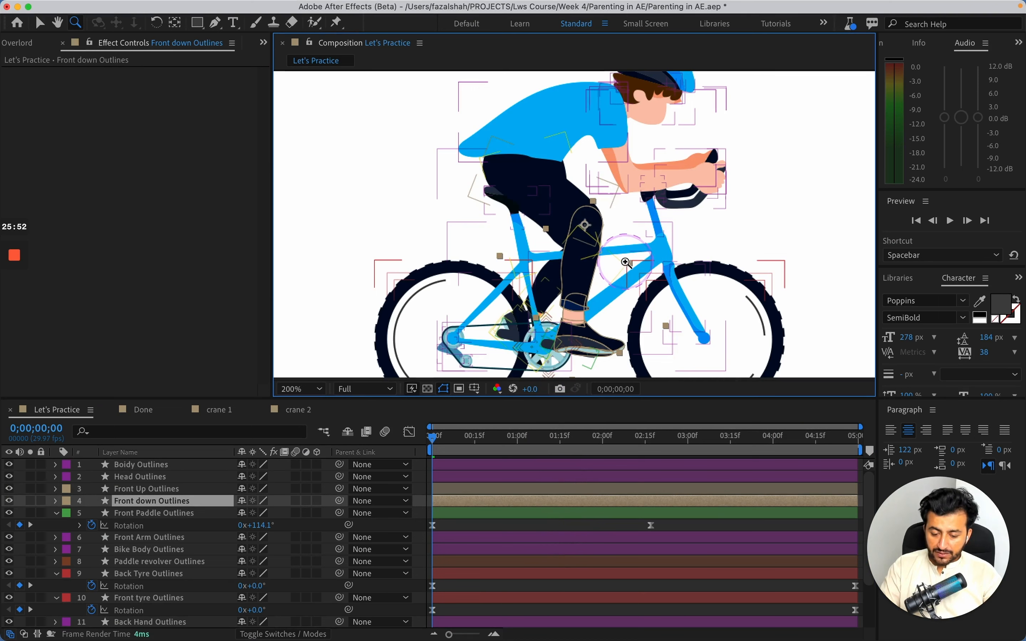
pyautogui.keyDown('alt'); pyautogui.click(624, 254); pyautogui.keyUp('alt')
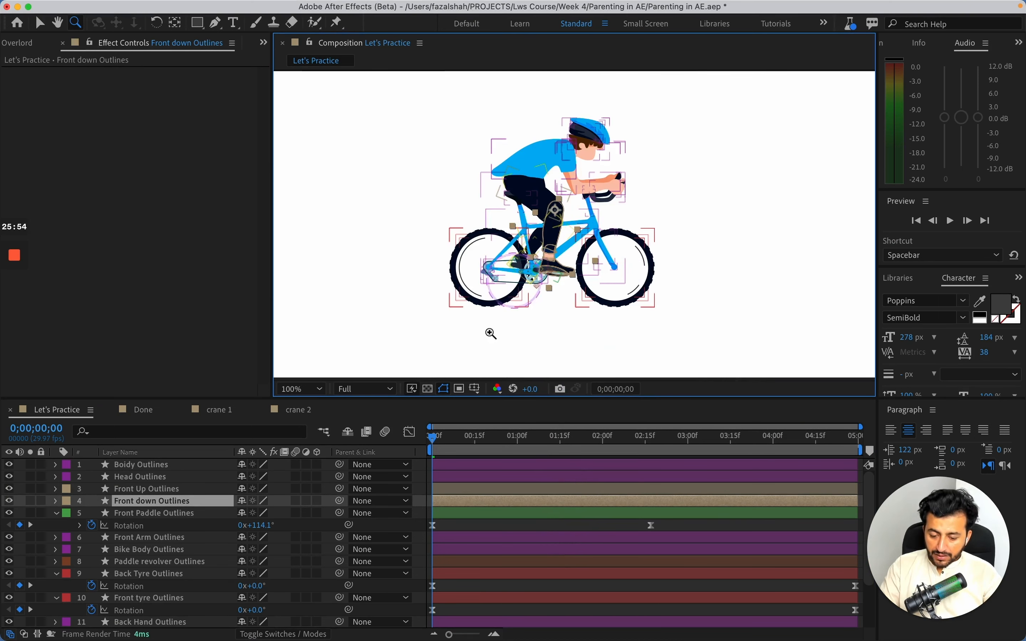
pyautogui.press('v')
pyautogui.scroll(-3, 451, 539)
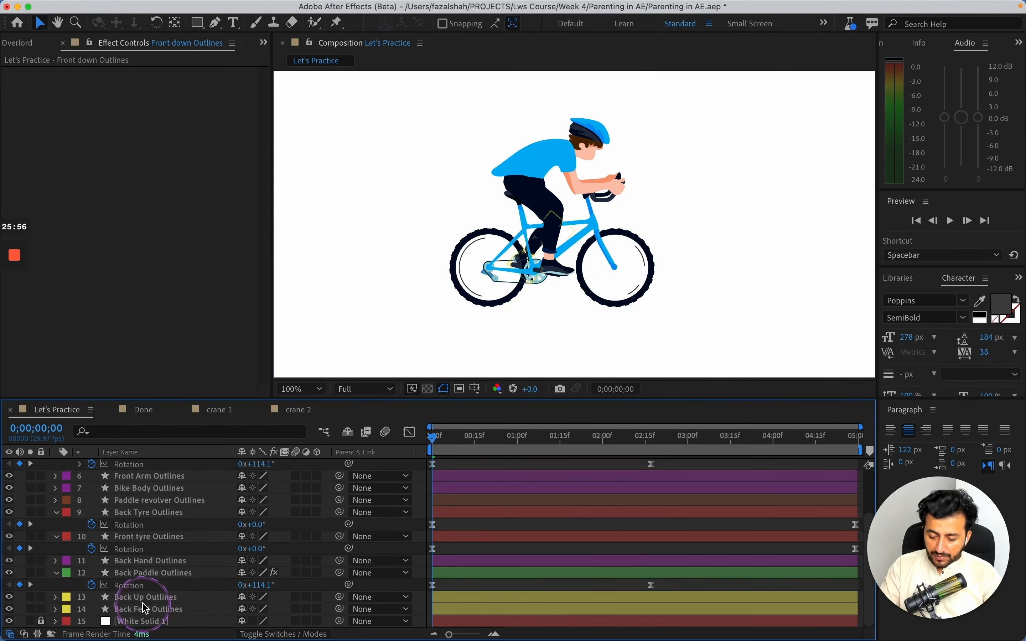
pyautogui.click(147, 598)
pyautogui.click(151, 610)
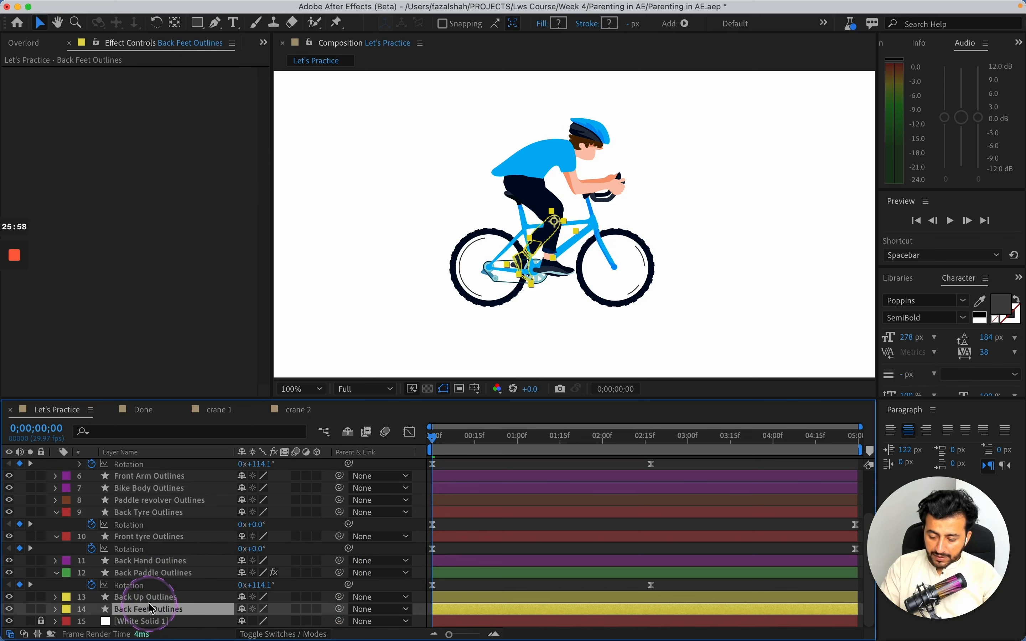
pyautogui.click(149, 602)
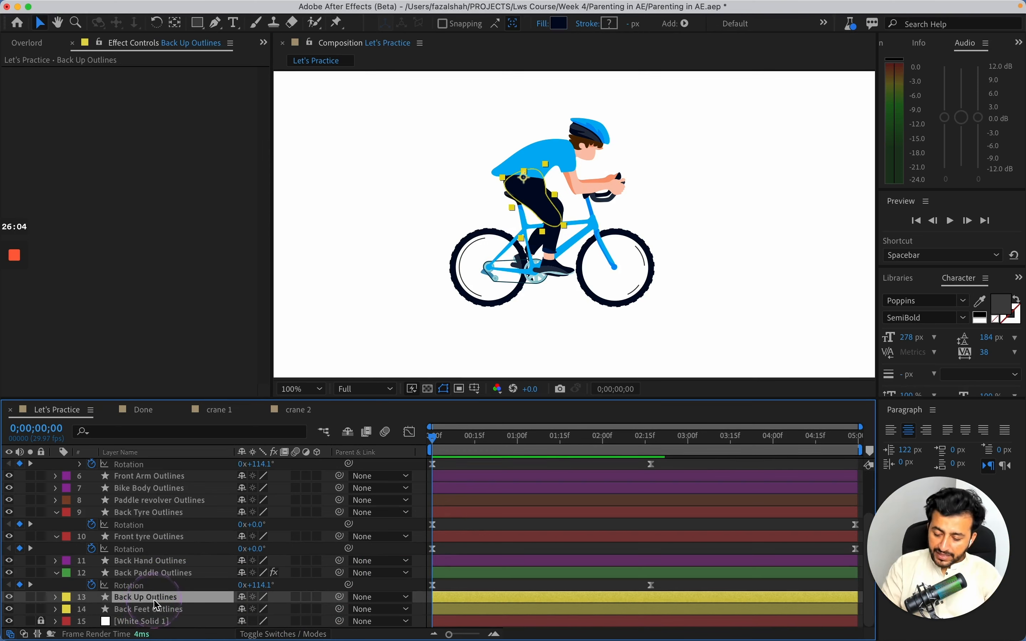
# Step: Examine which parts of the rider's back leg the Back Up Outlines and Back Feet Outlines layers cover
pyautogui.click(197, 610)
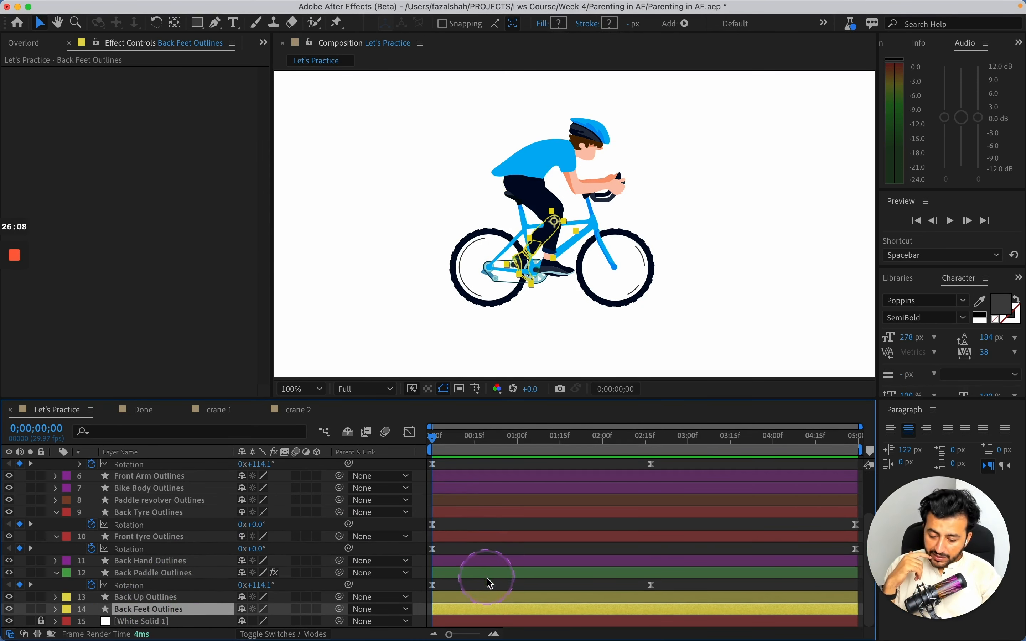
pyautogui.click(493, 587)
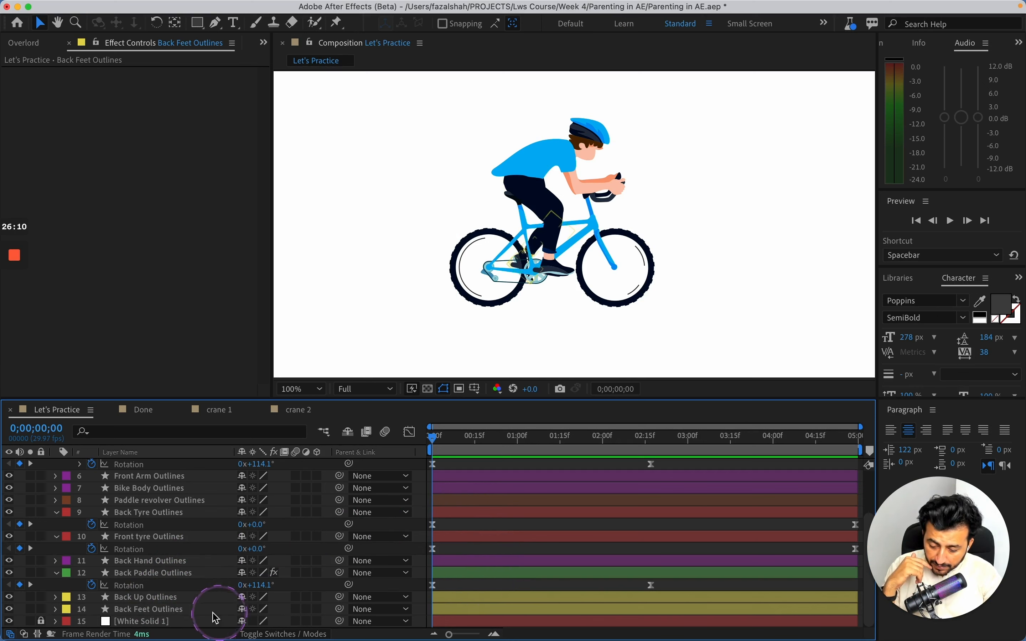
pyautogui.click(191, 611)
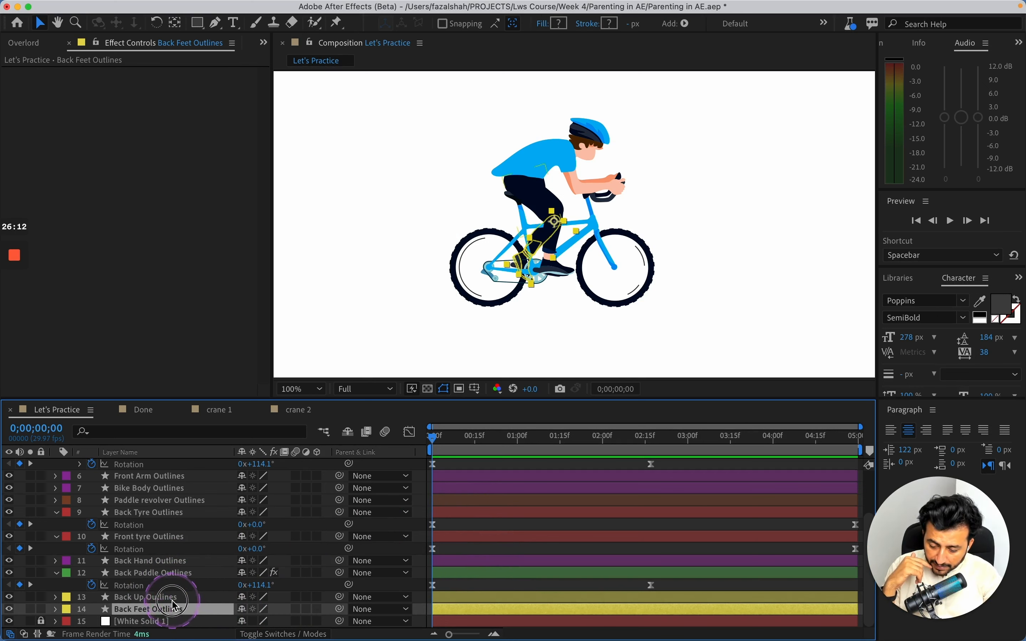
pyautogui.click(172, 598)
pyautogui.click(176, 610)
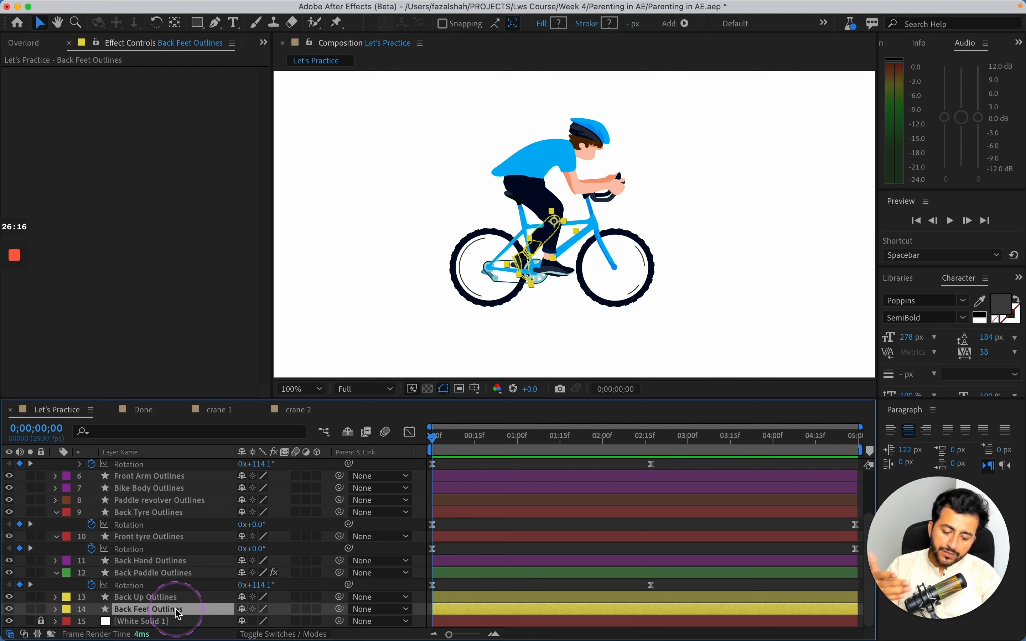
pyautogui.click(147, 596)
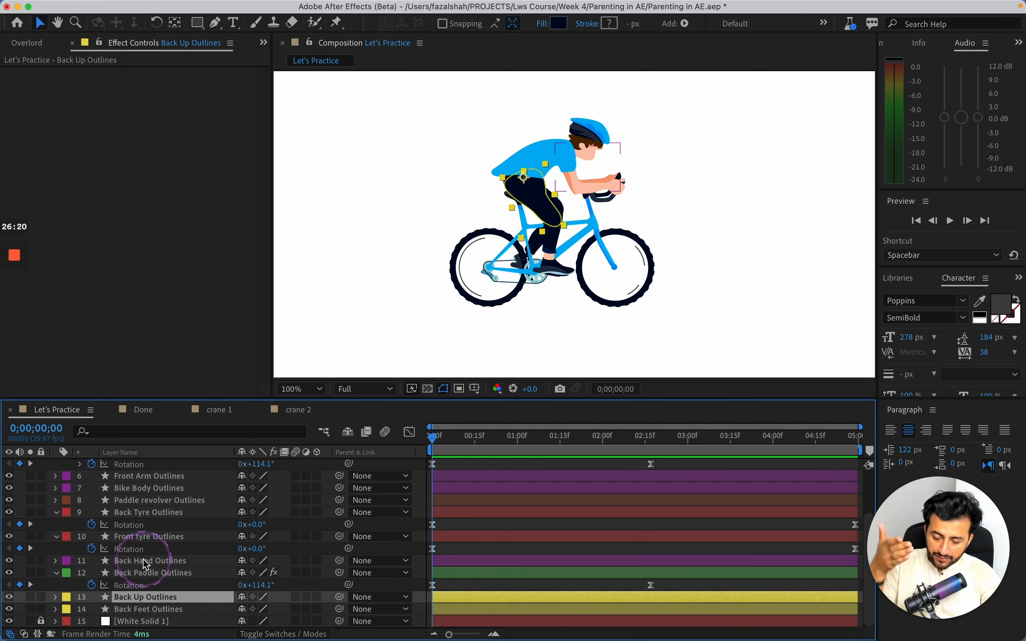
pyautogui.click(149, 573)
pyautogui.click(151, 537)
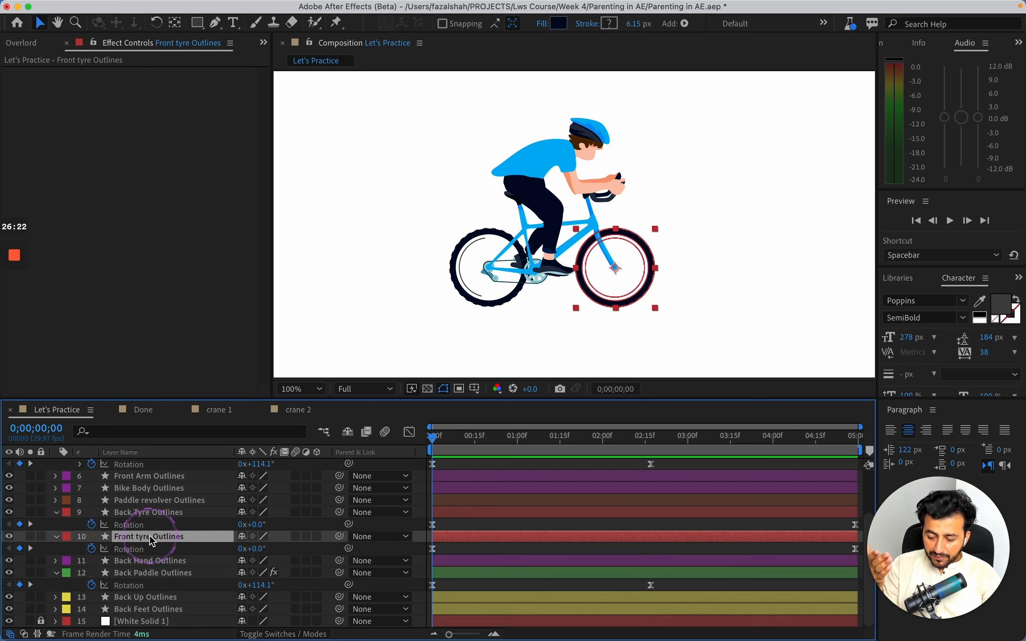
# Step: Examine the Front Up, Front down and Front Paddle Outlines layers, viewing the leg and paddle at 200% magnification
pyautogui.scroll(5, 168, 535)
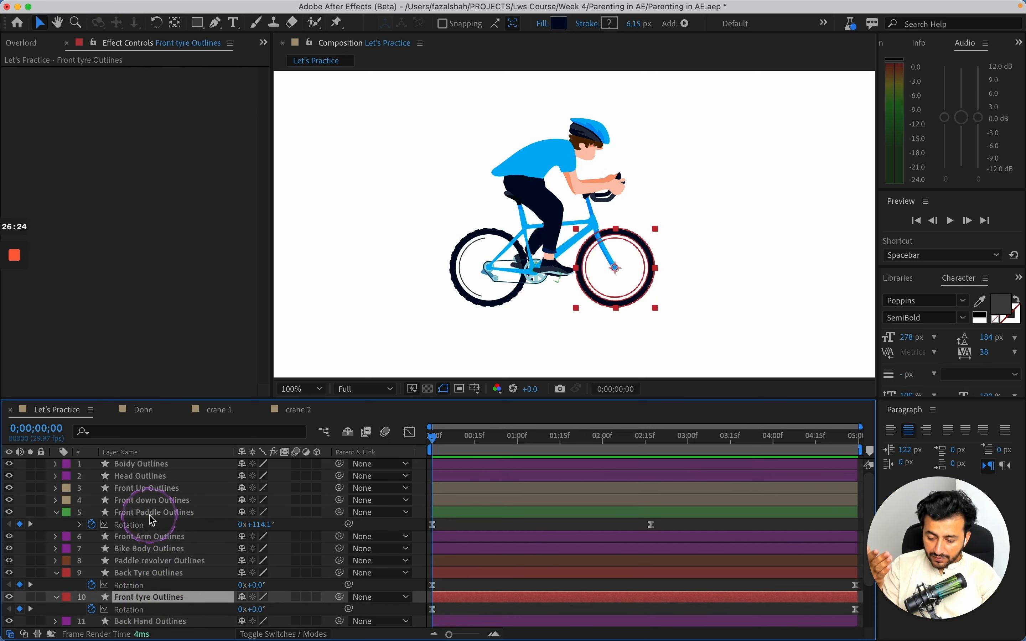
pyautogui.click(152, 513)
pyautogui.click(151, 501)
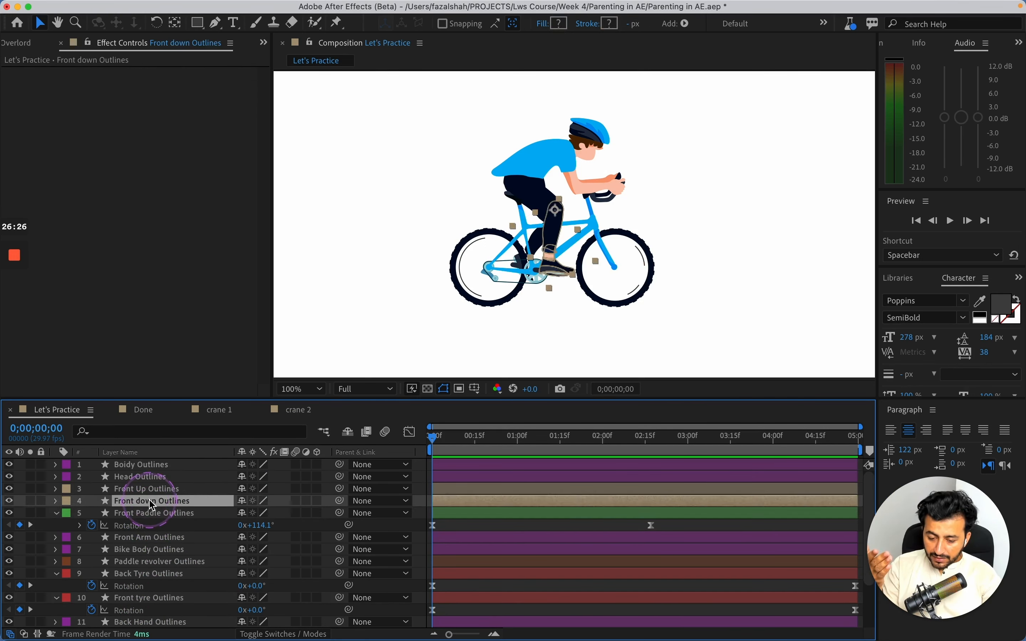
pyautogui.click(146, 489)
pyautogui.click(152, 501)
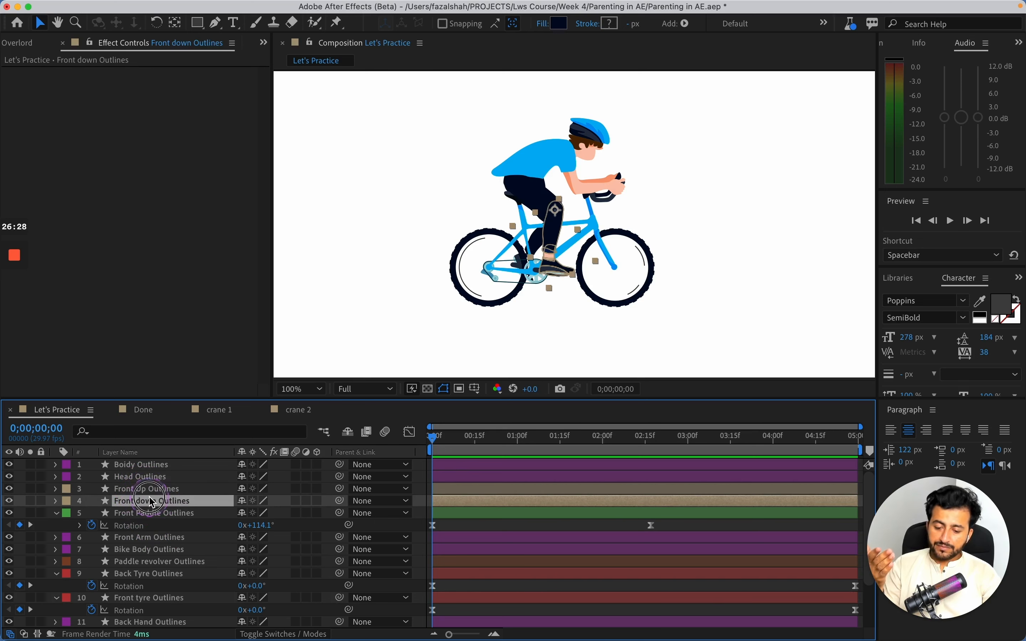
pyautogui.press('z')
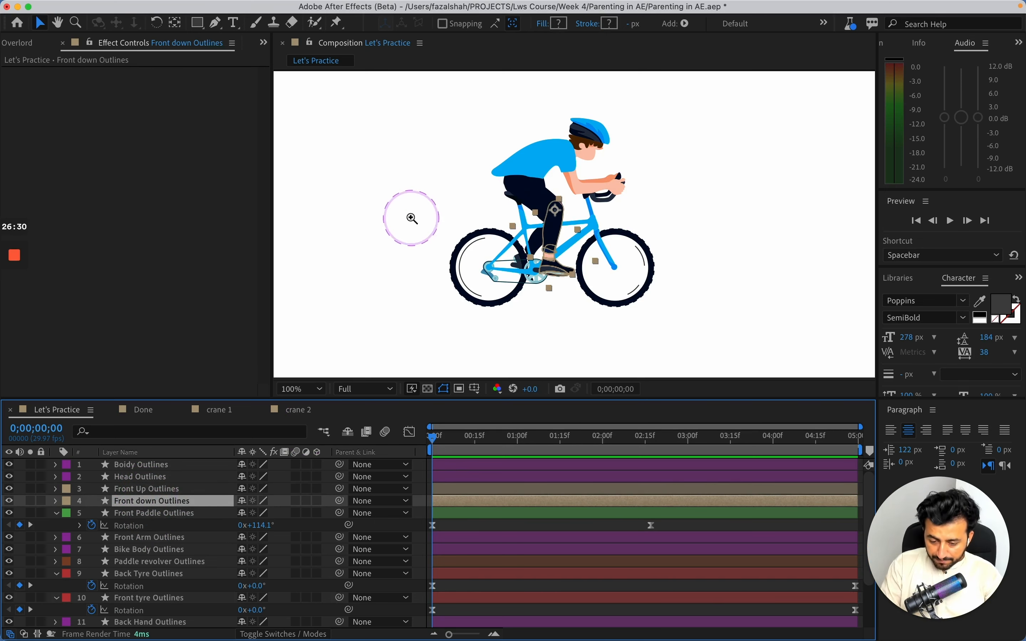
pyautogui.click(597, 277)
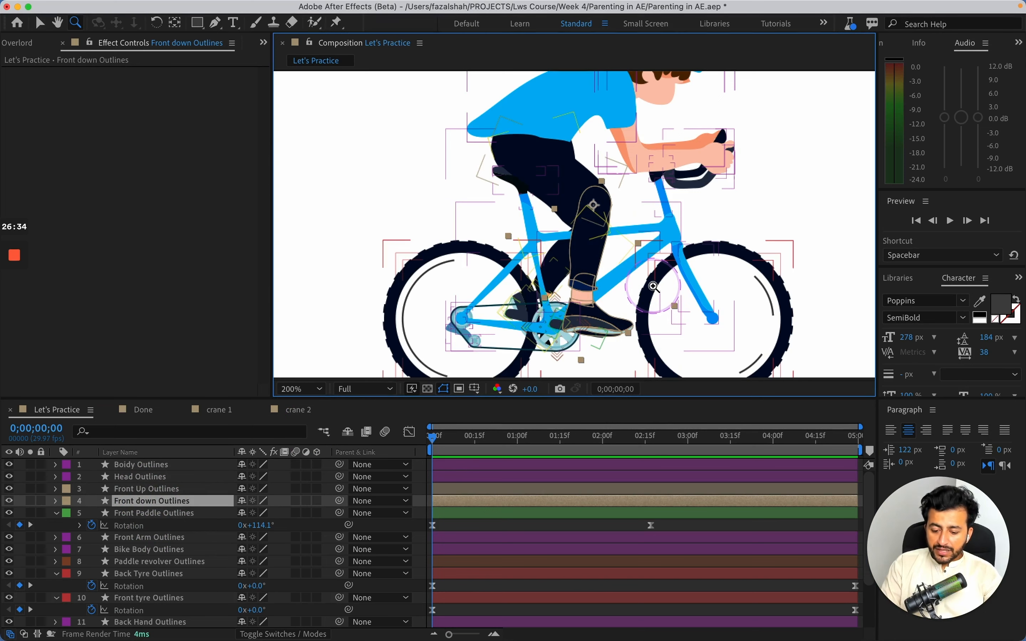
pyautogui.click(499, 525)
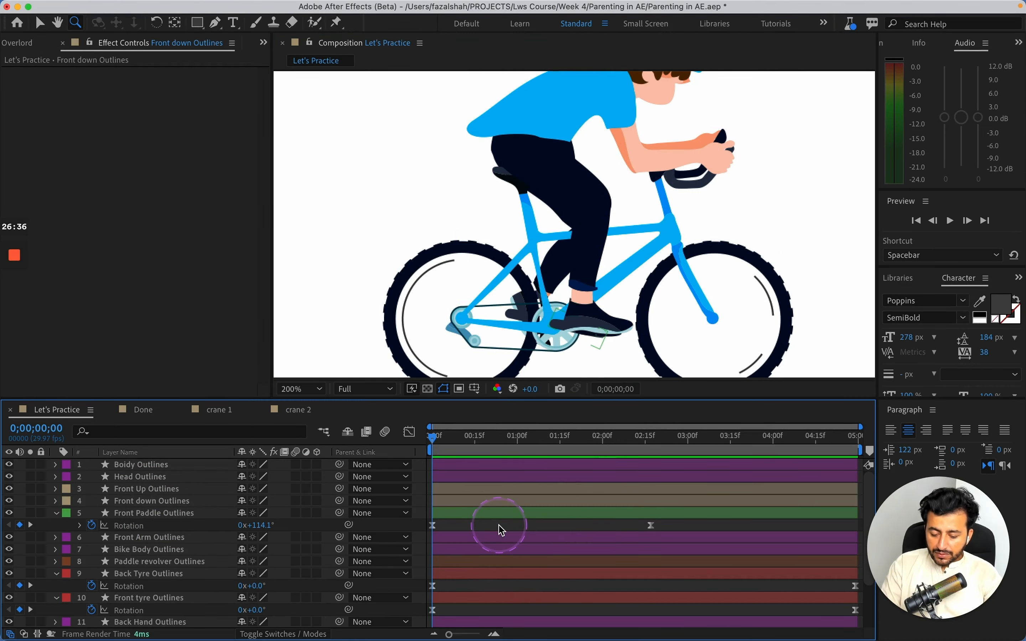
pyautogui.click(493, 503)
pyautogui.click(493, 515)
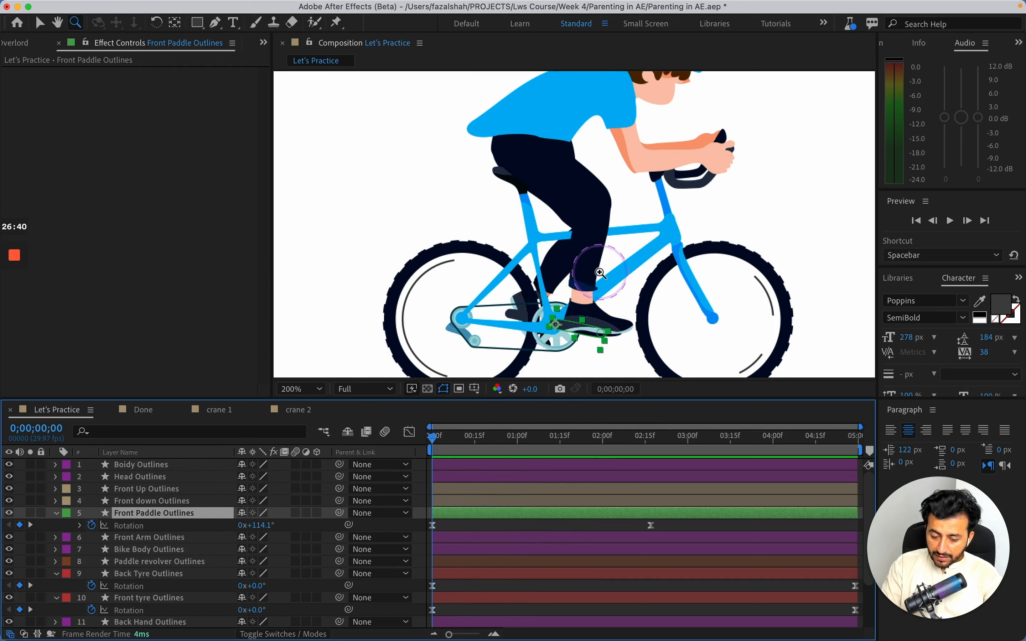
pyautogui.press('v')
pyautogui.click(595, 269)
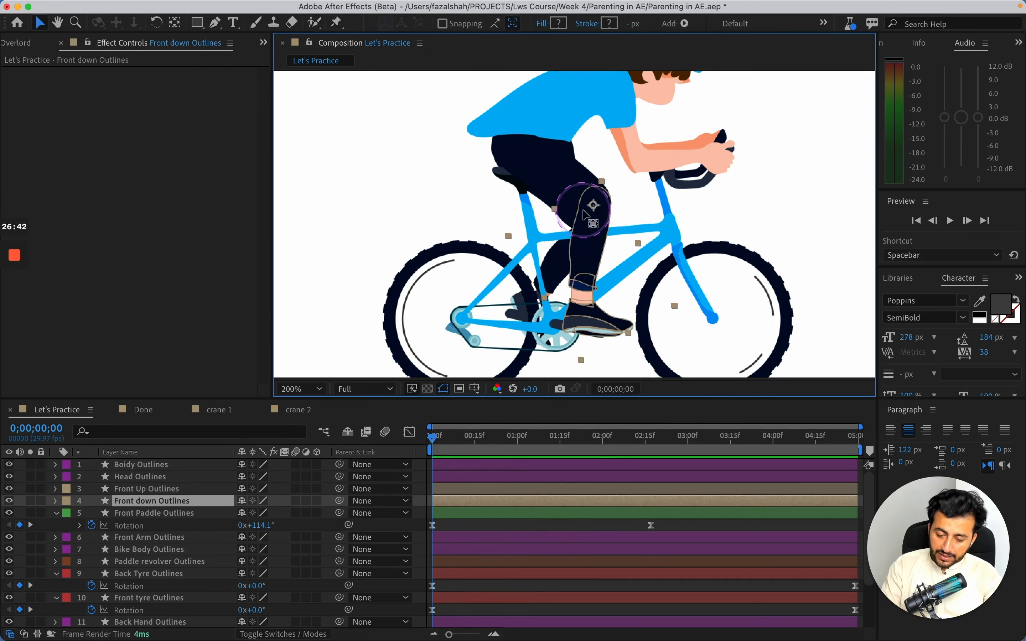
# Step: Try driving the lower front leg from the paddle by moving its anchor point to the shoe and parenting it to Front Paddle Outlines
pyautogui.press('y')
pyautogui.moveTo(594, 206); pyautogui.dragTo(596, 329)
pyautogui.click(191, 501)
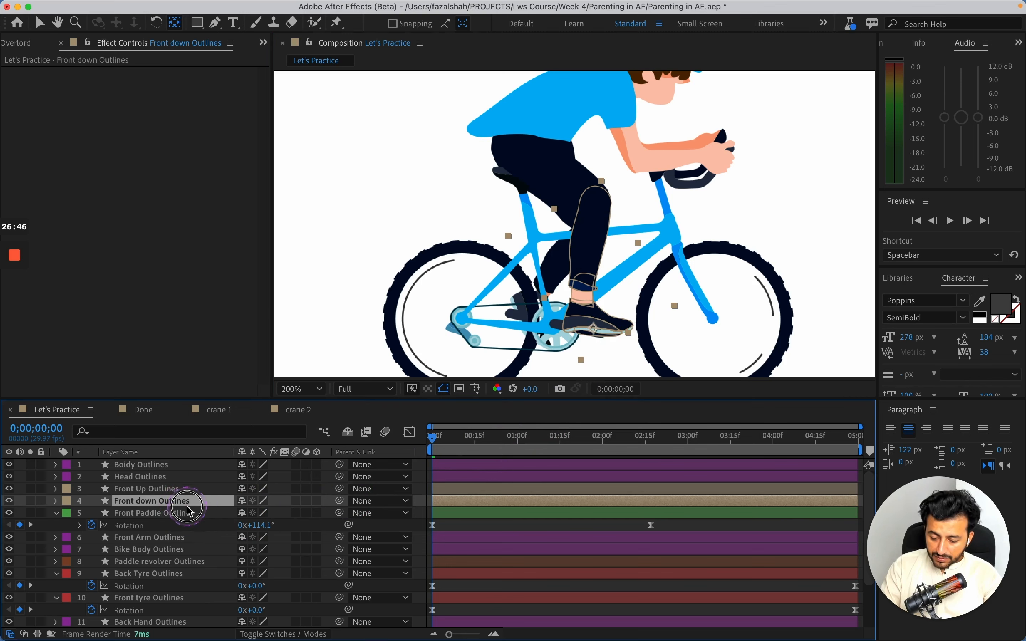
pyautogui.moveTo(336, 503); pyautogui.dragTo(186, 522)
pyautogui.moveTo(434, 435); pyautogui.dragTo(572, 435)
pyautogui.press('super+z')
pyautogui.press('Home')
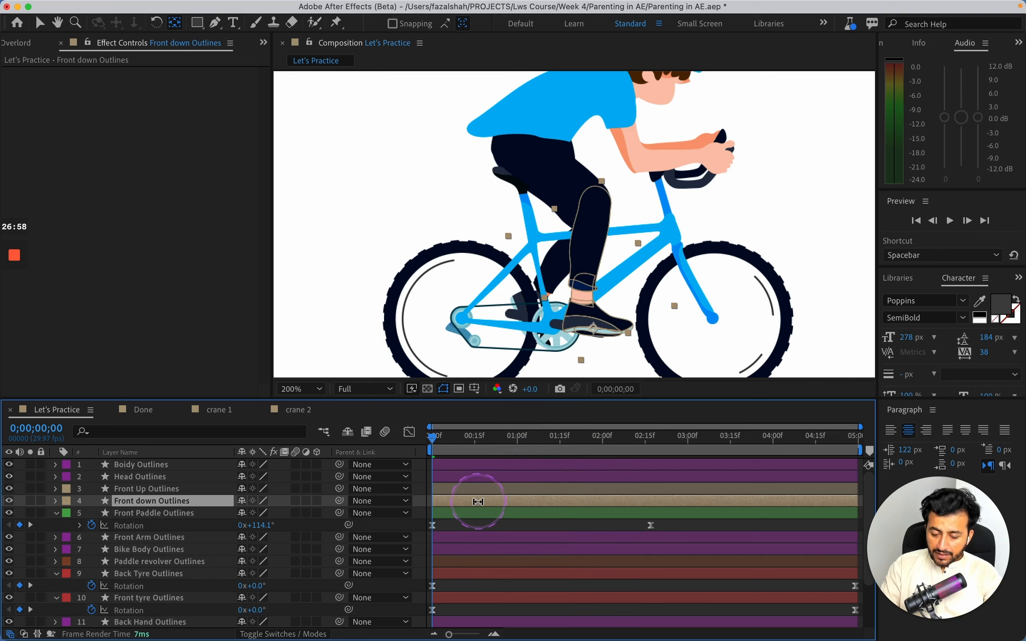
pyautogui.press('super+z')
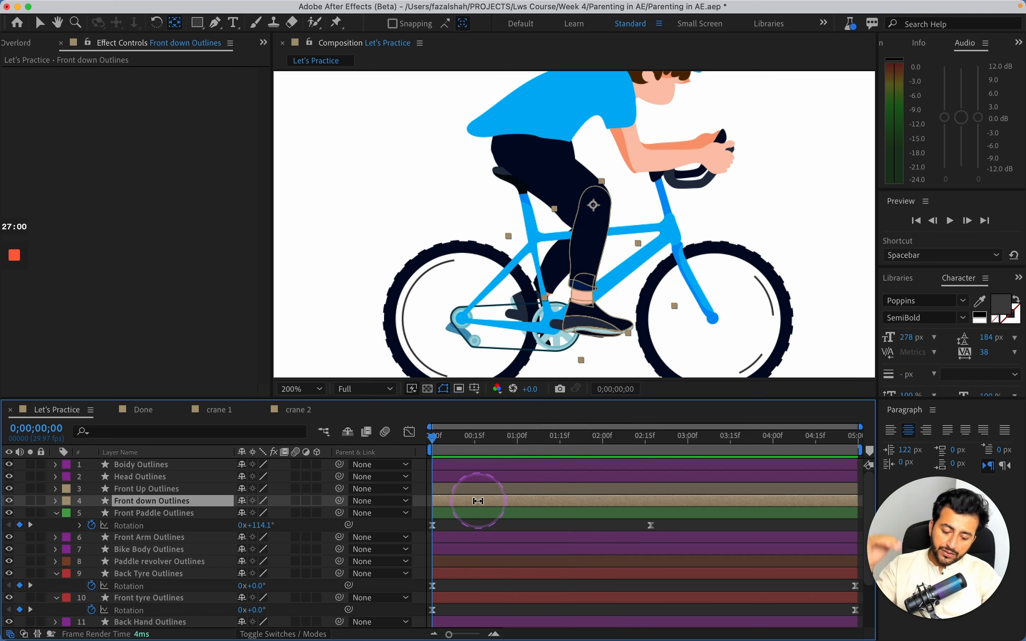
# Step: Parent the Front down Outlines layer to Front Up Outlines
pyautogui.click(488, 527)
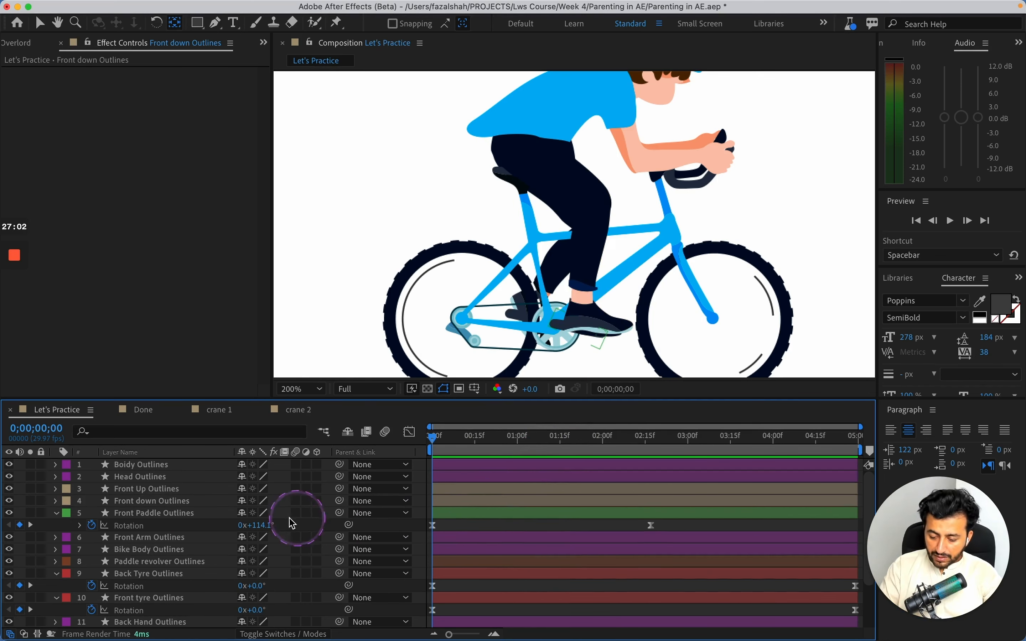
pyautogui.click(154, 513)
pyautogui.click(159, 501)
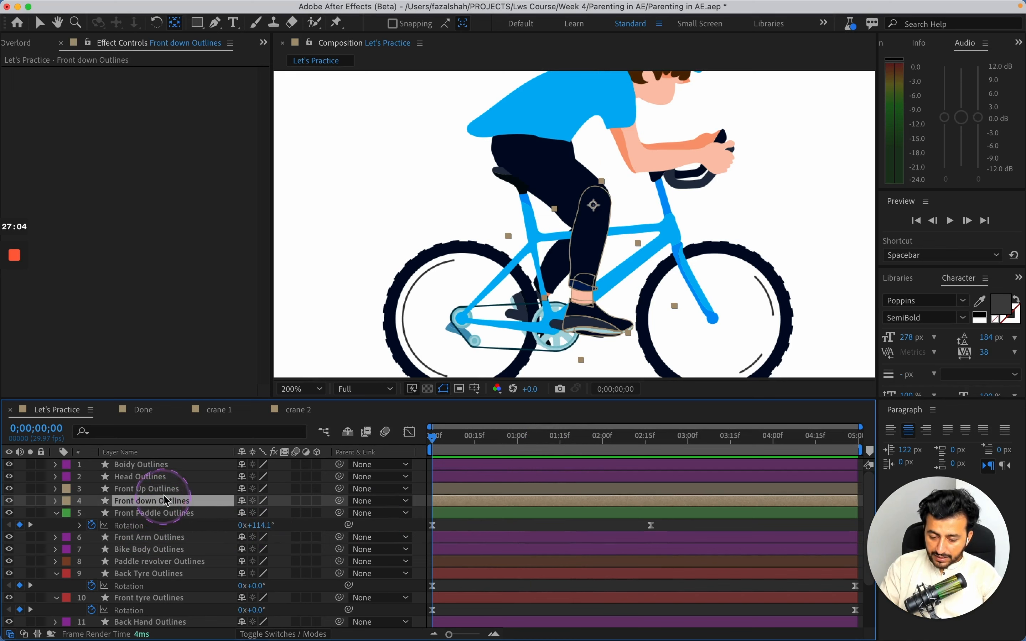
pyautogui.click(154, 490)
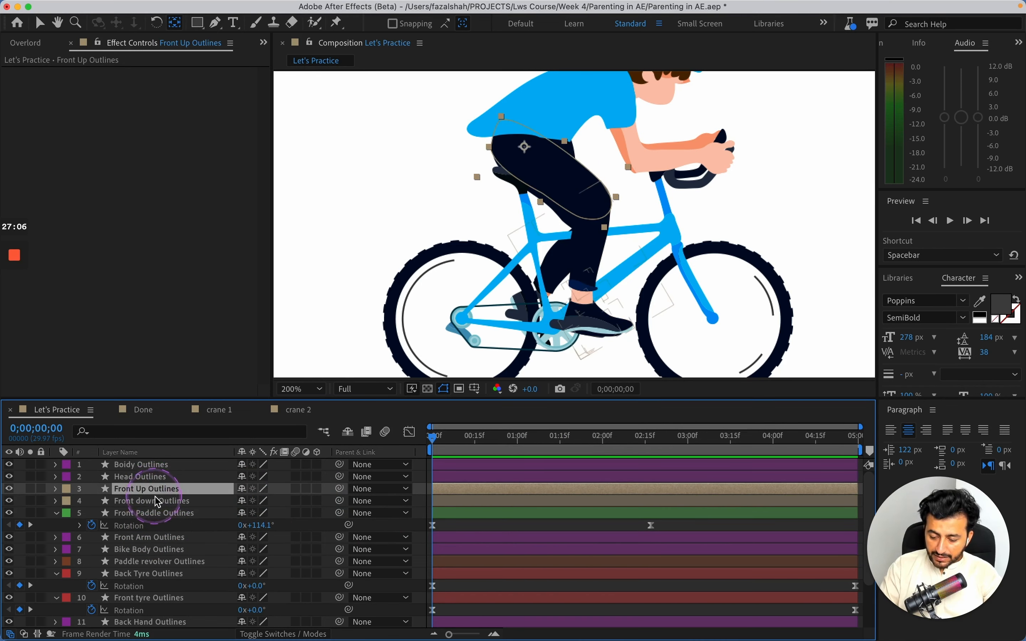
pyautogui.click(158, 502)
pyautogui.moveTo(339, 501); pyautogui.dragTo(141, 494)
pyautogui.click(140, 494)
# Step: Parent the Front Up Outlines layer to Boidy Outlines
pyautogui.click(145, 489)
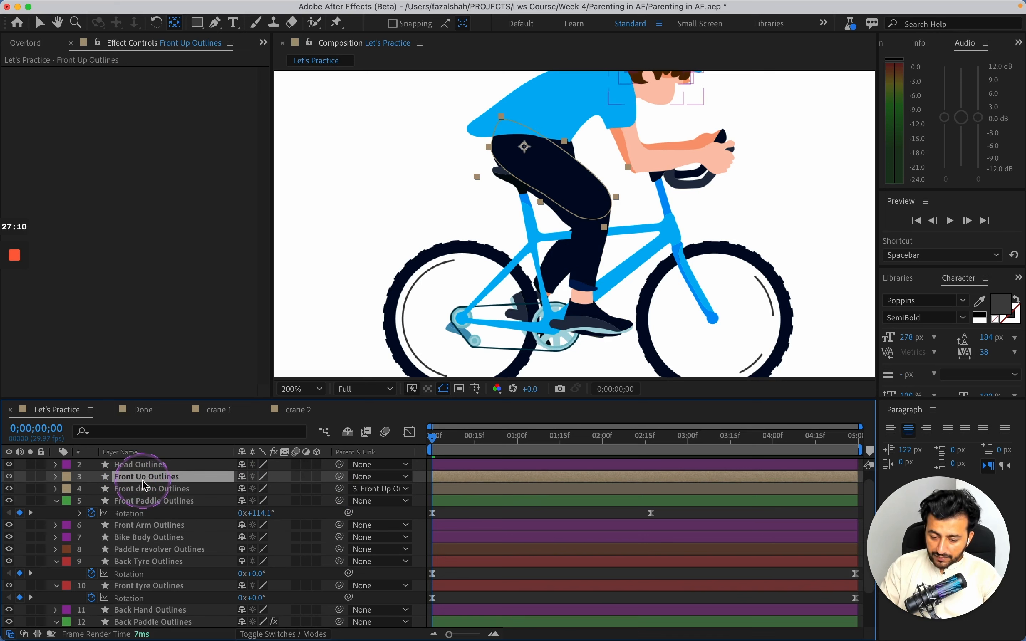
pyautogui.click(140, 465)
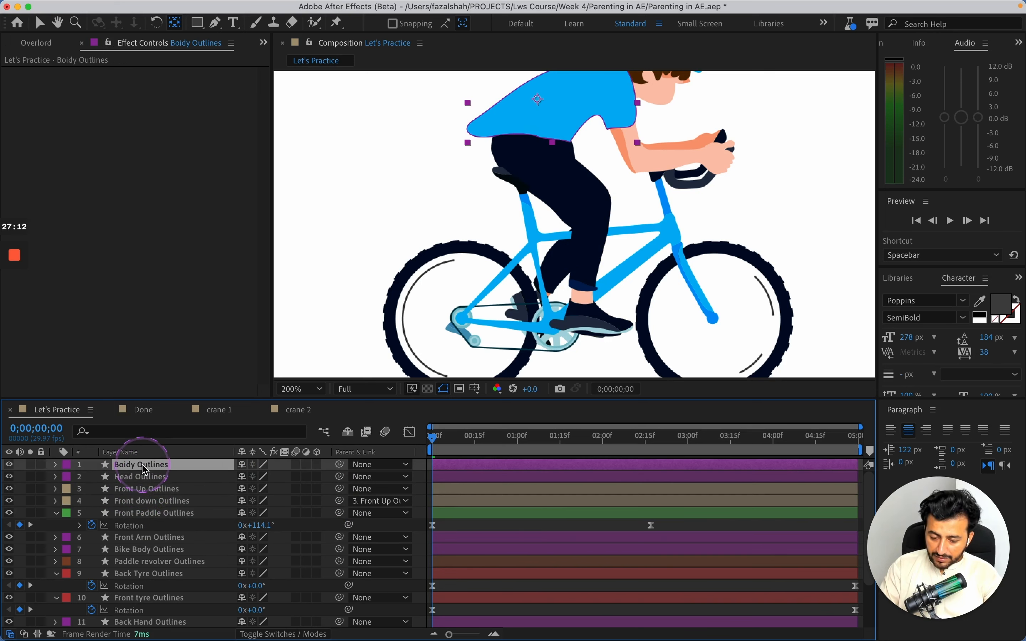
pyautogui.click(148, 490)
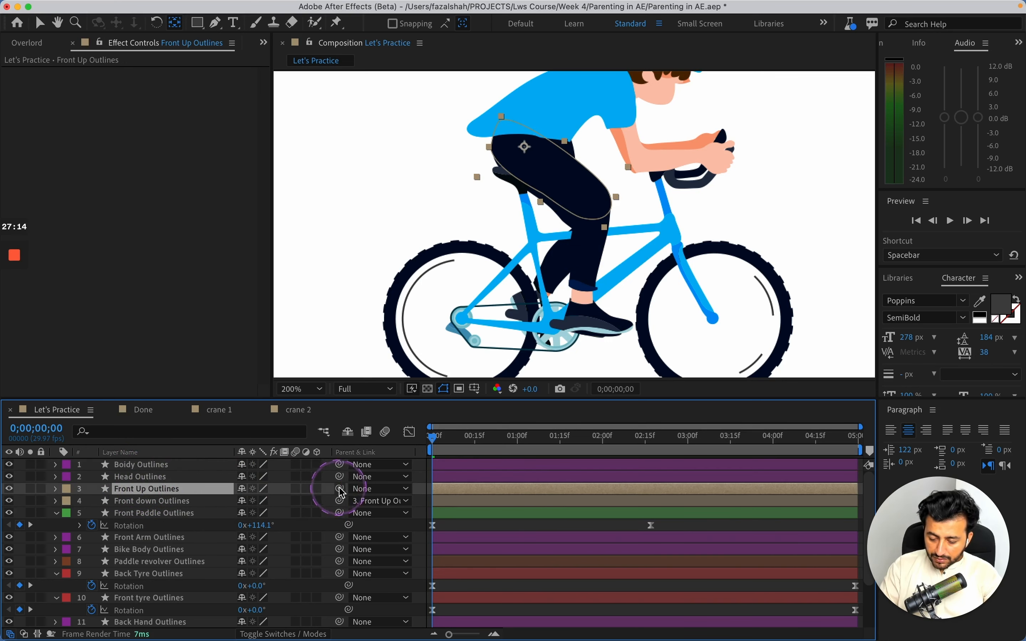
pyautogui.moveTo(339, 488); pyautogui.dragTo(128, 467)
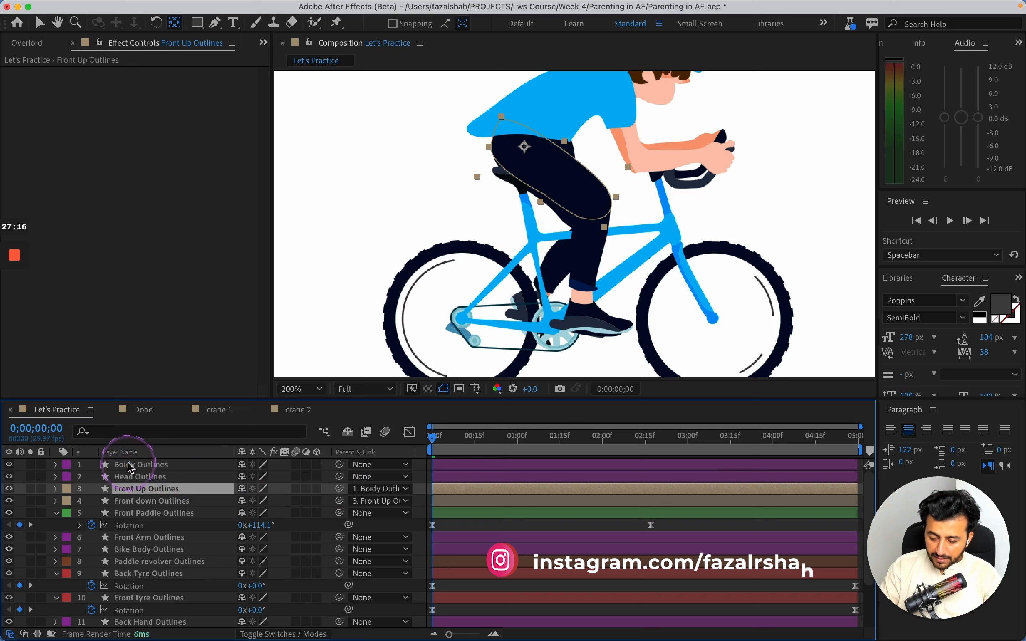
# Step: Add a Rotation keyframe at 0;00;00;00 to both the Front Up Outlines and Front down Outlines layers
pyautogui.click(145, 500)
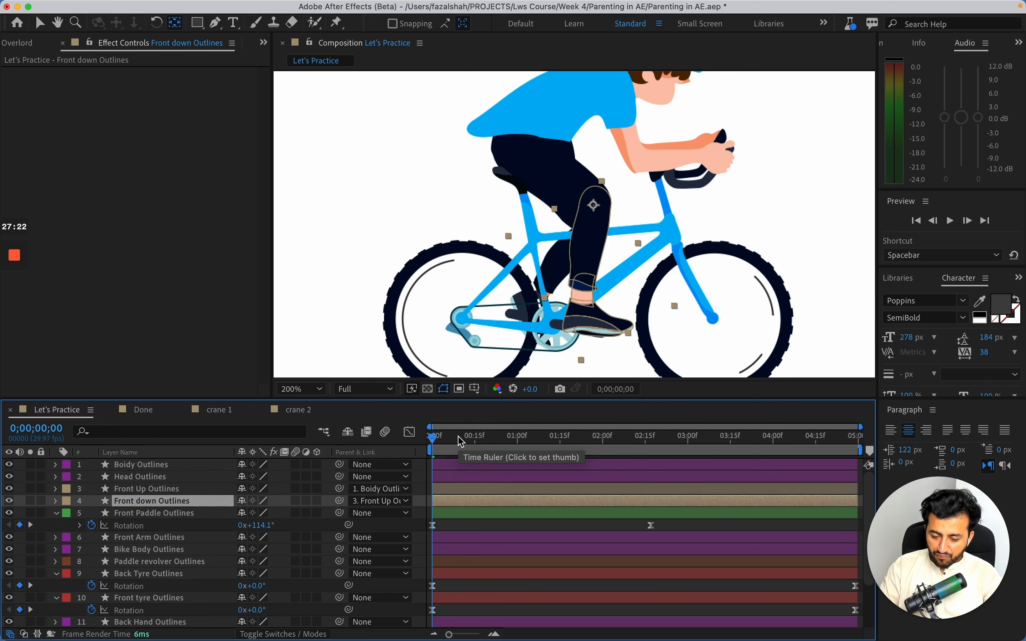
pyautogui.click(546, 171)
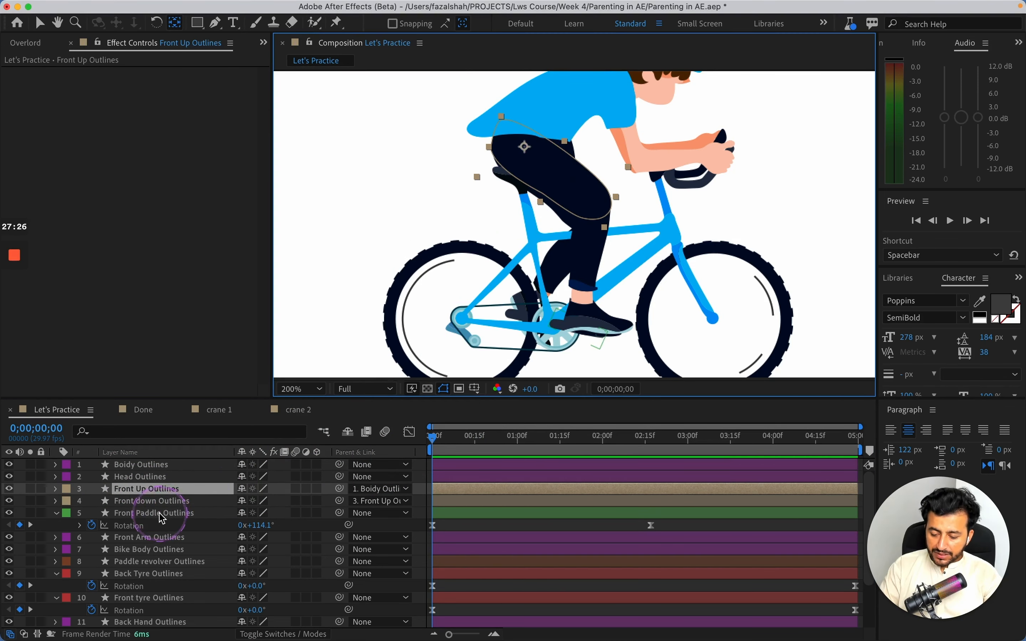
pyautogui.click(587, 283)
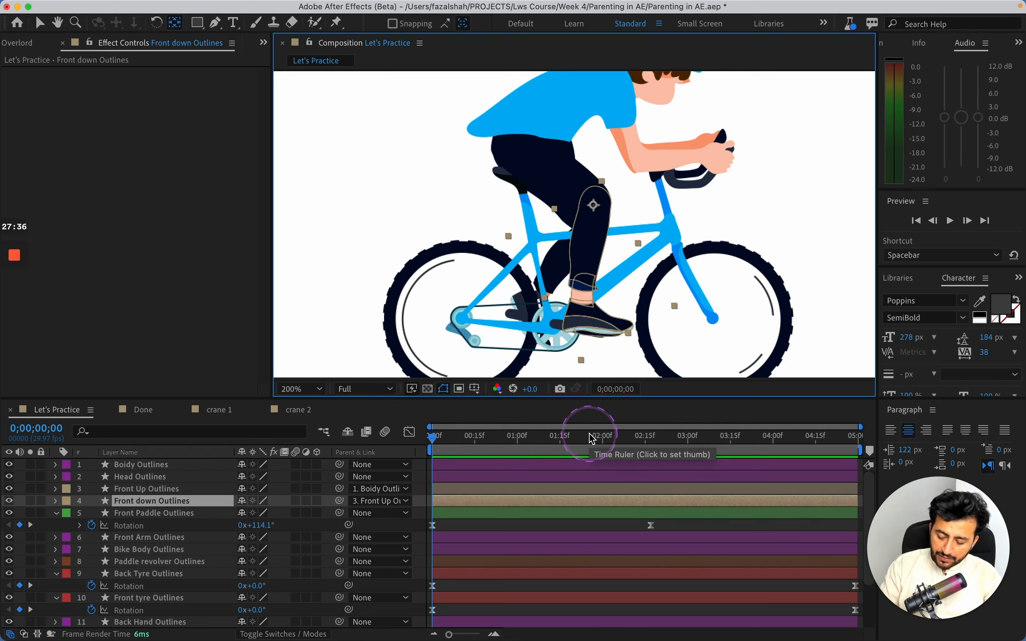
pyautogui.click(435, 487)
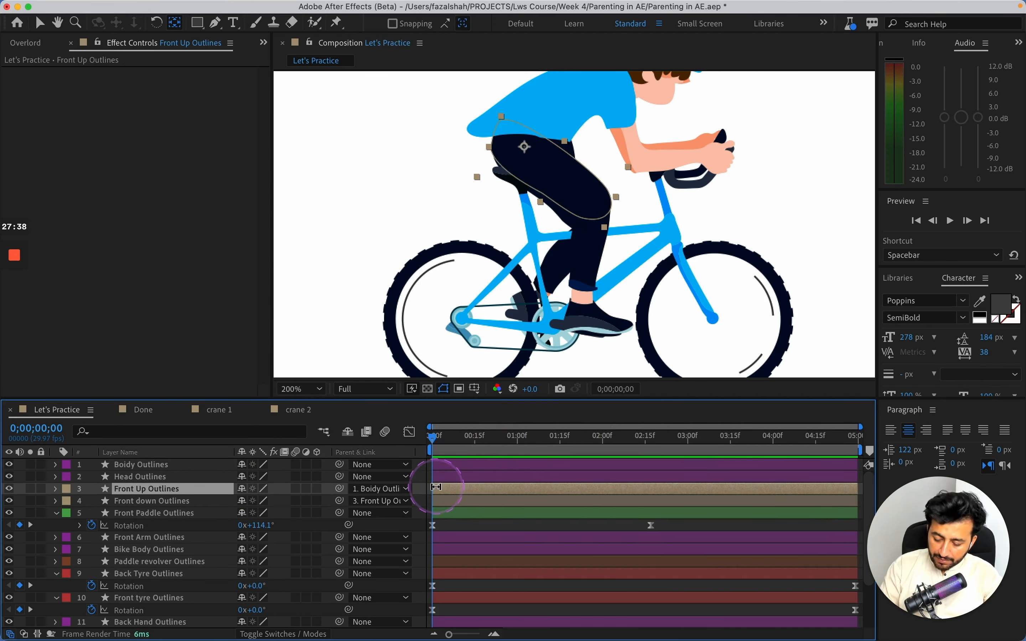
pyautogui.press('u')
pyautogui.click(442, 509)
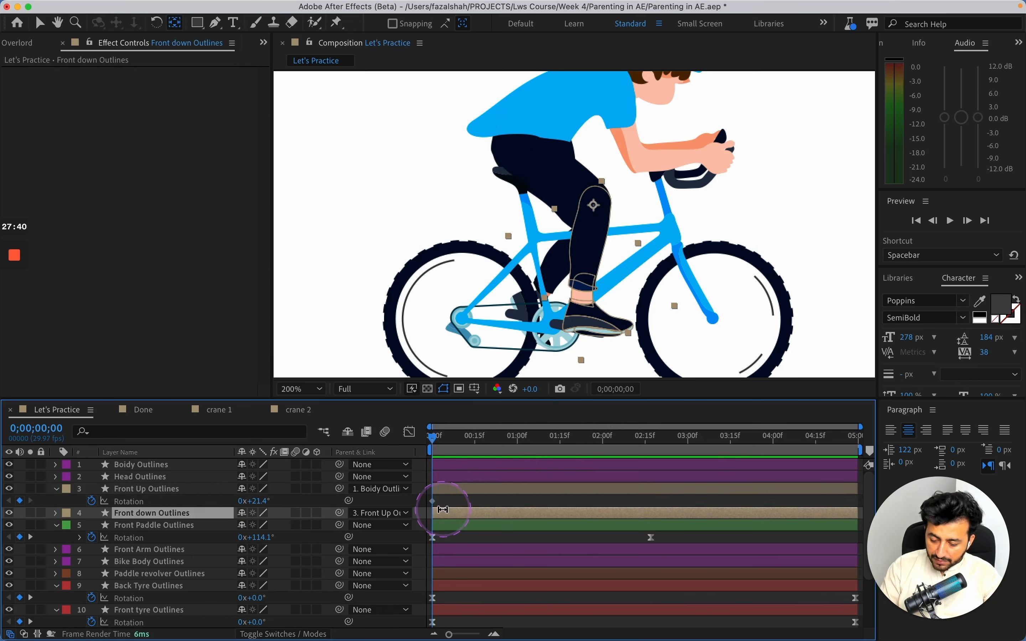
pyautogui.press('u')
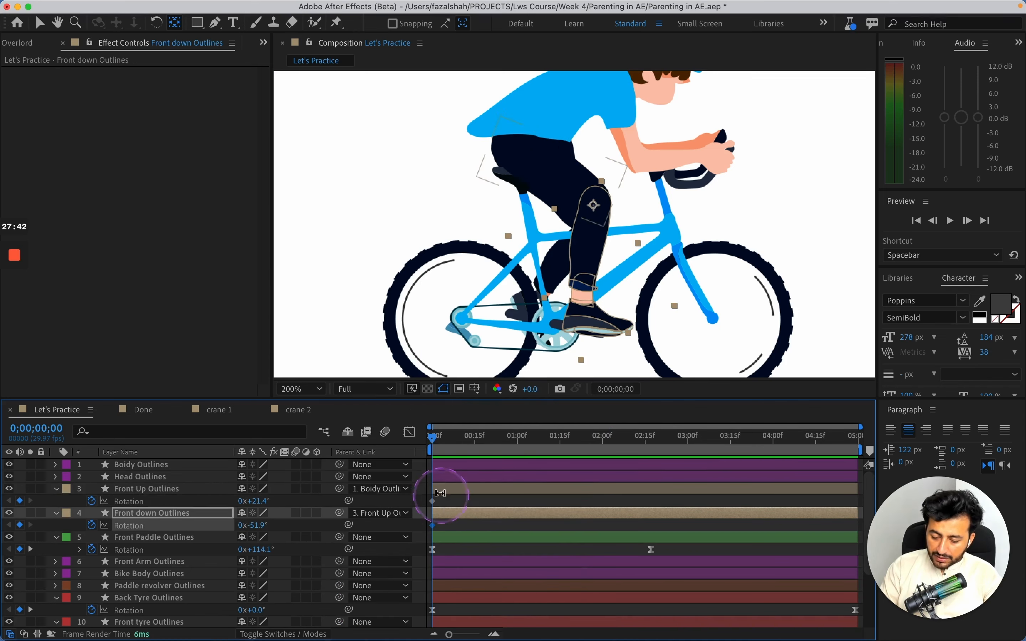
# Step: Add Rotation keyframes to both front leg layers at 0;00;00;24 and move the playhead to 0;00;01;00
pyautogui.moveTo(435, 443)
pyautogui.mouseDown()
pyautogui.moveTo(518, 438)
pyautogui.moveTo(429, 436)
pyautogui.mouseUp()
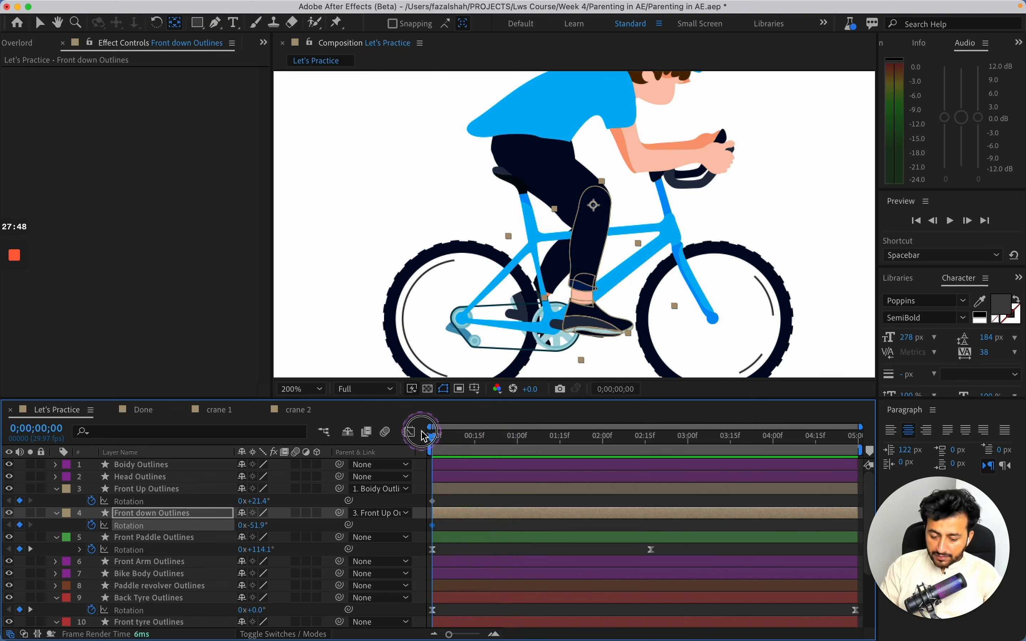
pyautogui.moveTo(435, 437); pyautogui.dragTo(504, 436)
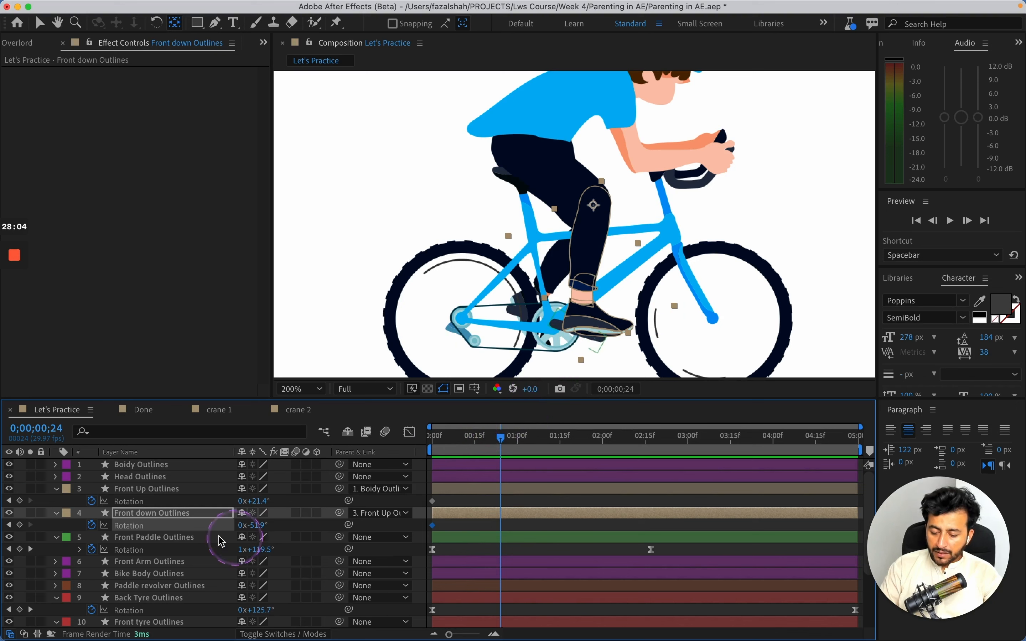
pyautogui.click(20, 501)
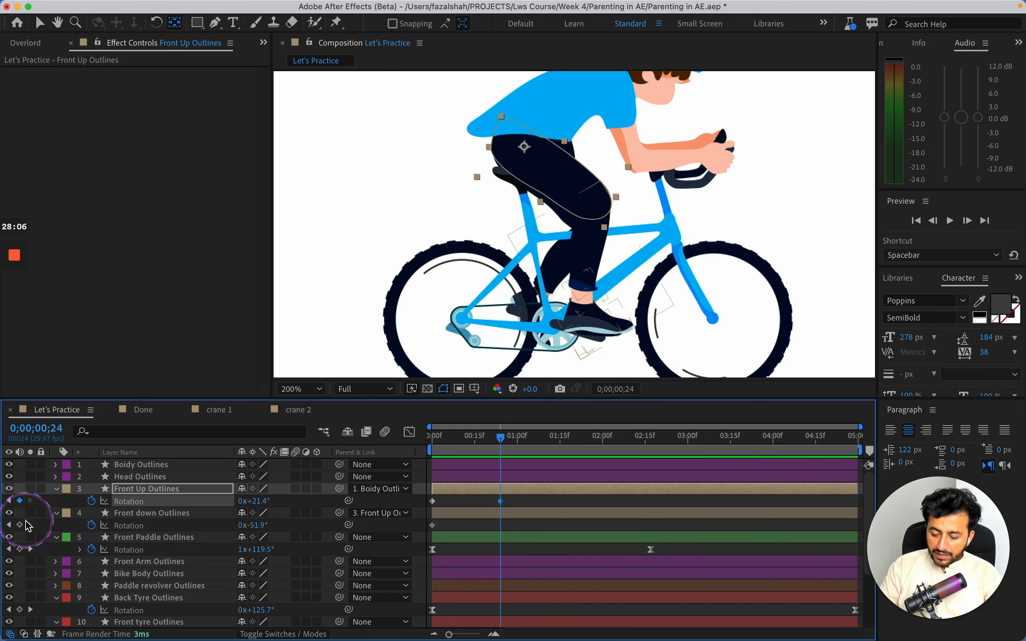
pyautogui.click(19, 525)
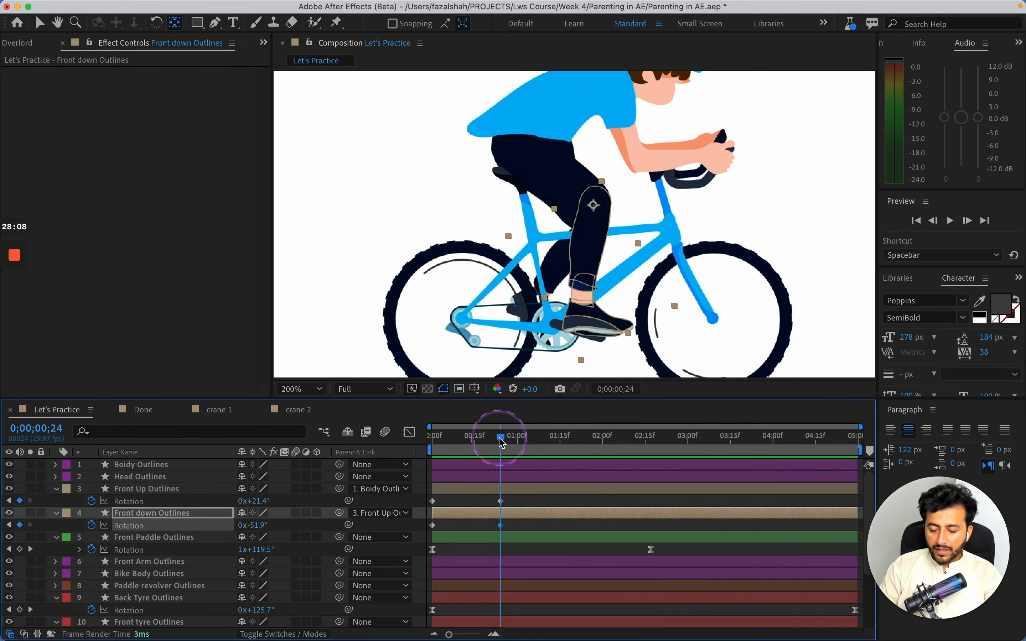
pyautogui.moveTo(502, 442); pyautogui.dragTo(518, 442)
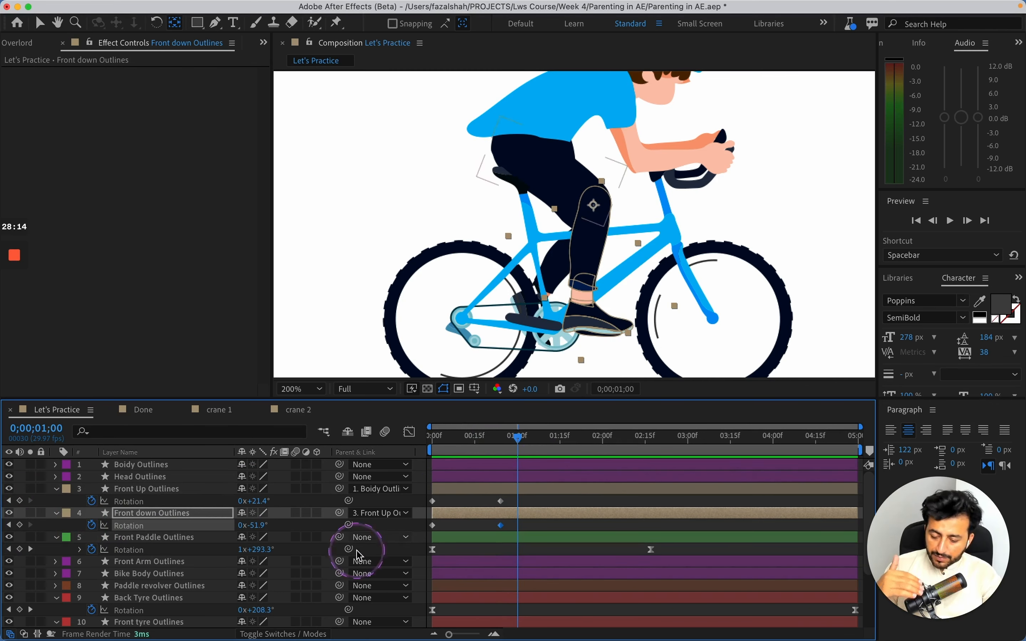
# Step: Add Rotation keyframes to both front leg layers at 0;00;01;00 and shift them to 0;00;01;05
pyautogui.click(20, 525)
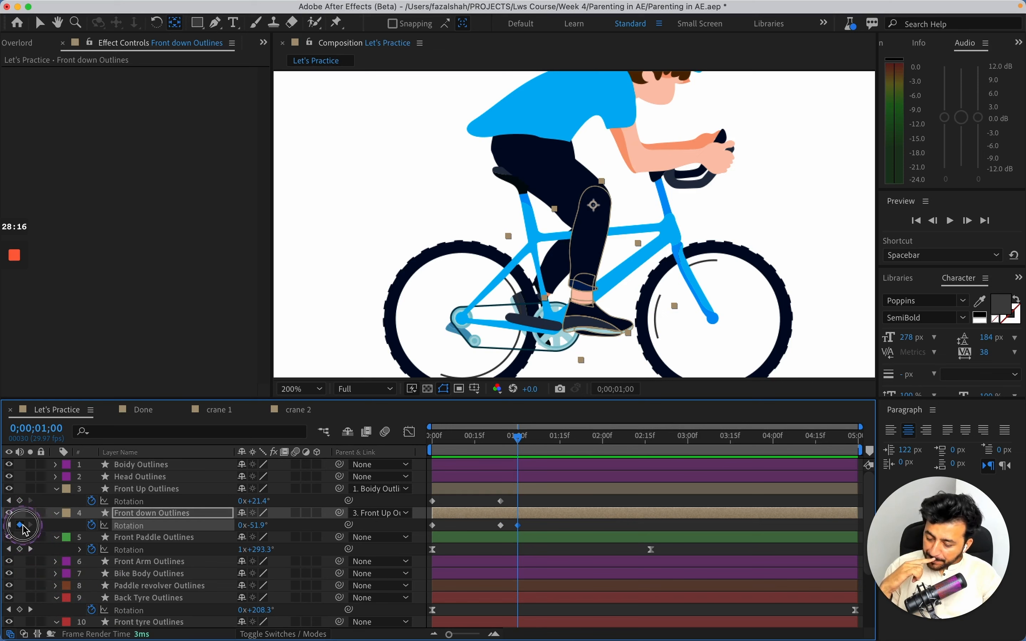
pyautogui.click(20, 501)
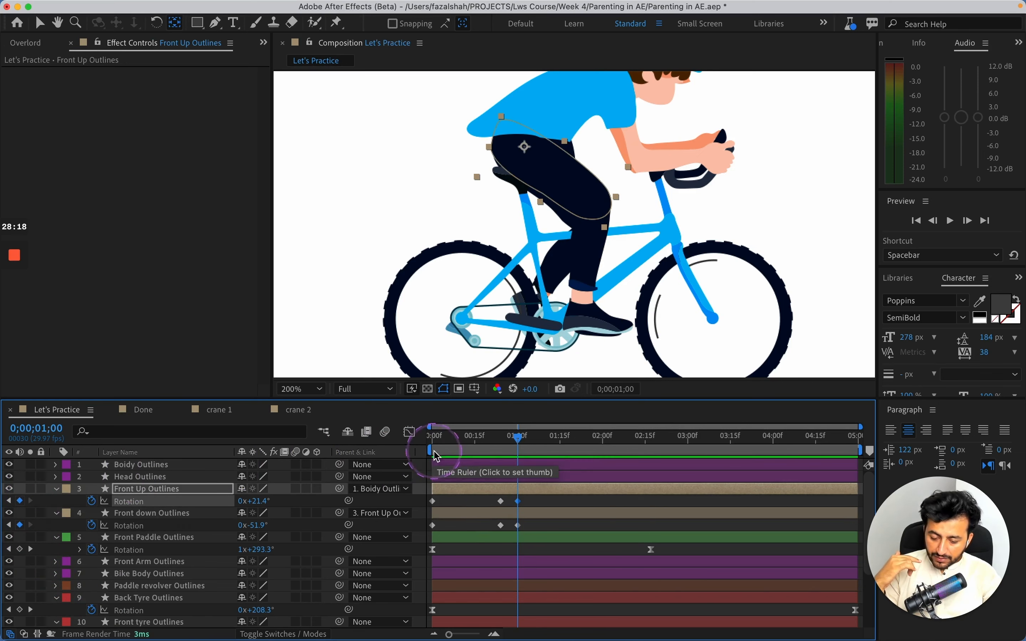
pyautogui.click(518, 439)
pyautogui.moveTo(518, 440)
pyautogui.mouseDown()
pyautogui.moveTo(500, 442)
pyautogui.moveTo(532, 441)
pyautogui.mouseUp()
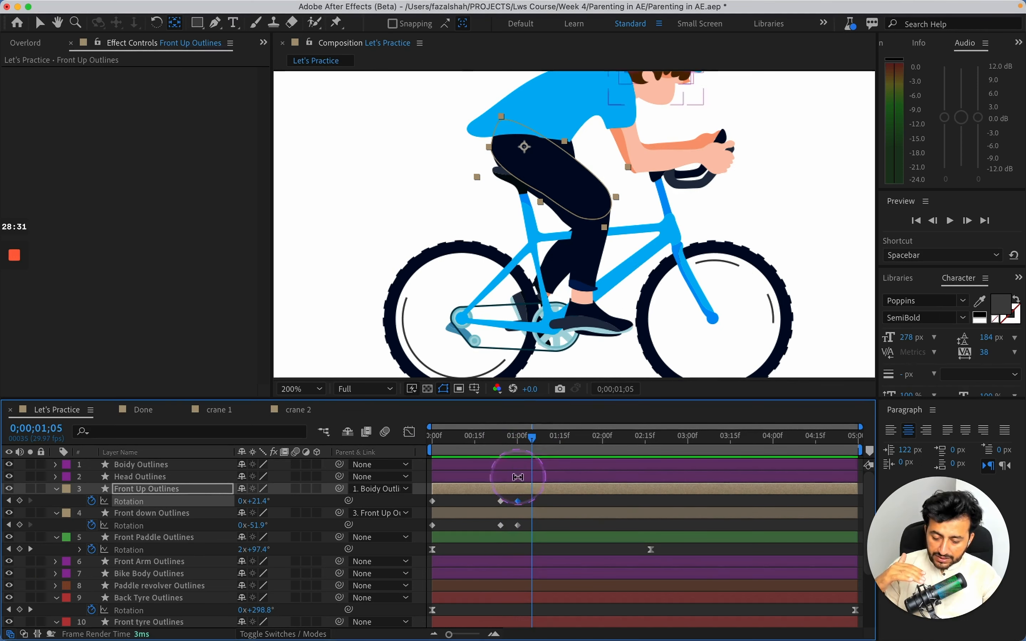
pyautogui.keyDown('shift'); pyautogui.click(517, 525); pyautogui.keyUp('shift')
pyautogui.moveTo(517, 525); pyautogui.dragTo(534, 530)
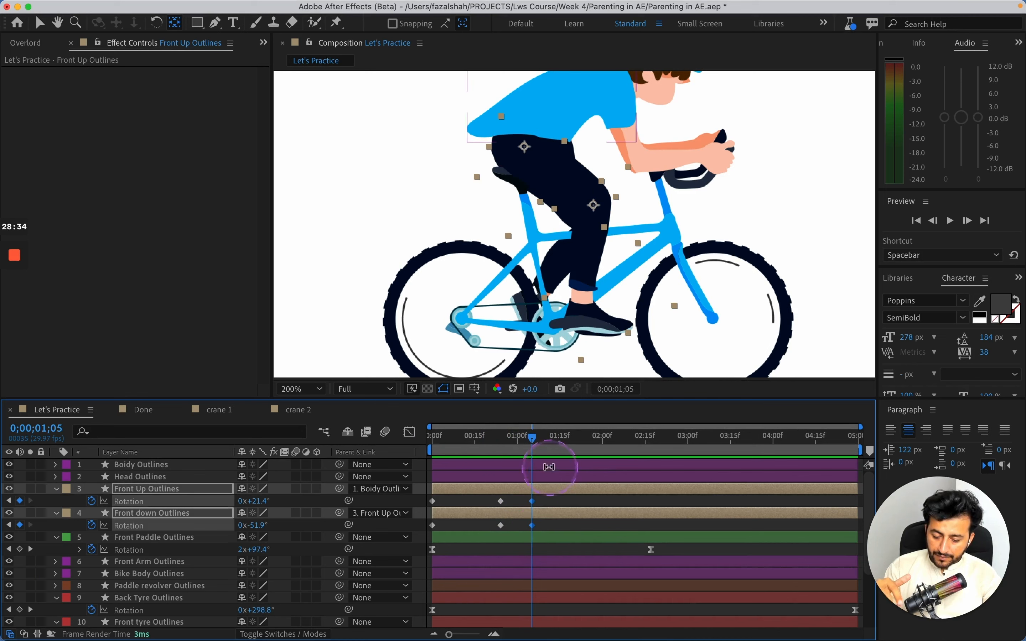
# Step: Add Rotation keyframes to Front Up Outlines and Front down Outlines at 0;00;01;15 and 0;00;01;25
pyautogui.moveTo(533, 441); pyautogui.dragTo(562, 447)
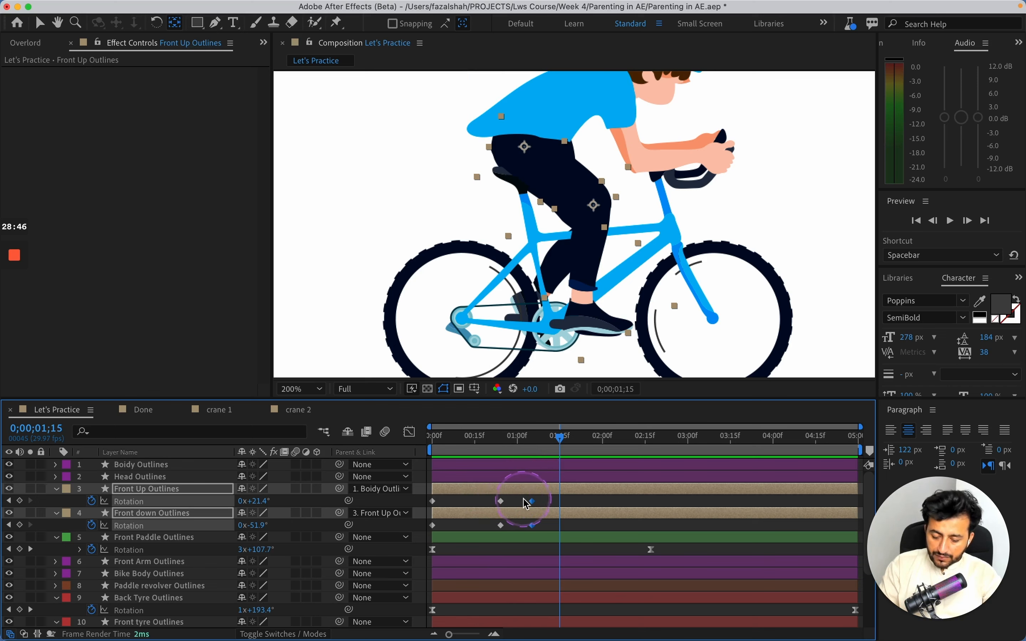
pyautogui.click(20, 501)
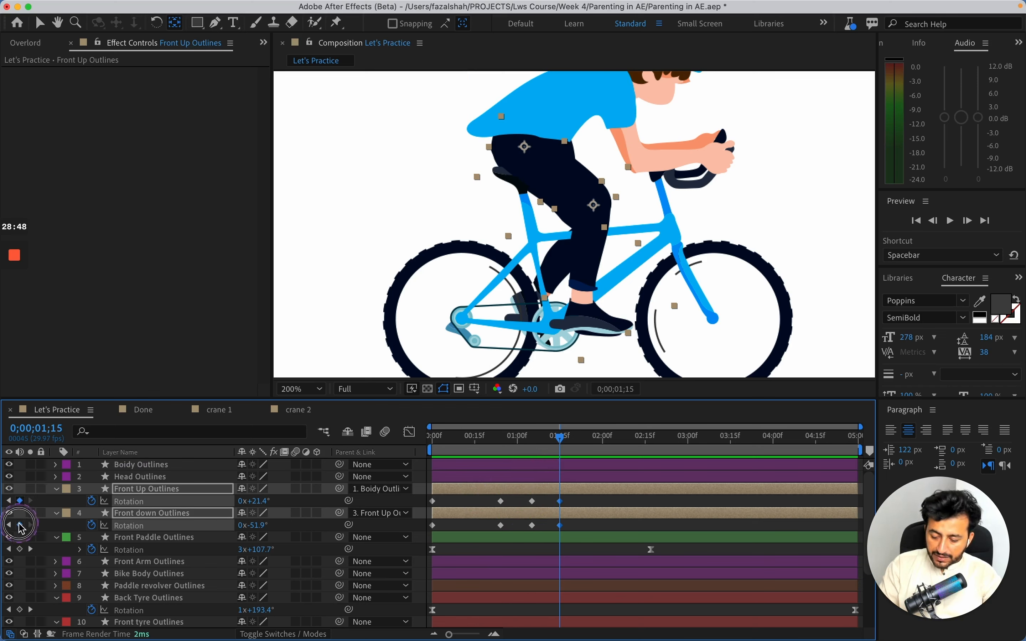
pyautogui.click(20, 526)
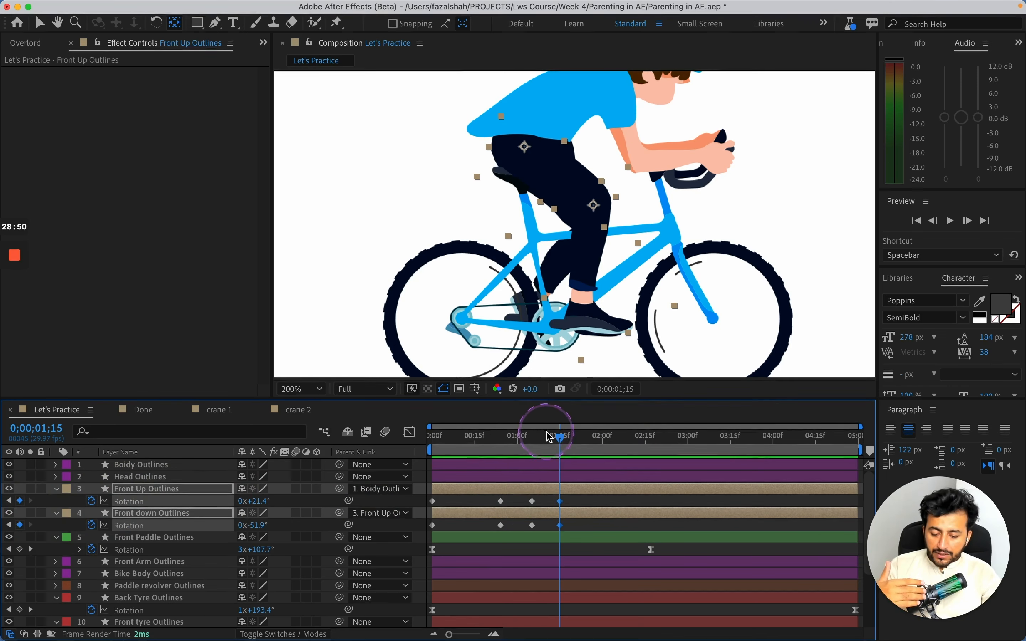
pyautogui.moveTo(560, 436); pyautogui.dragTo(584, 441)
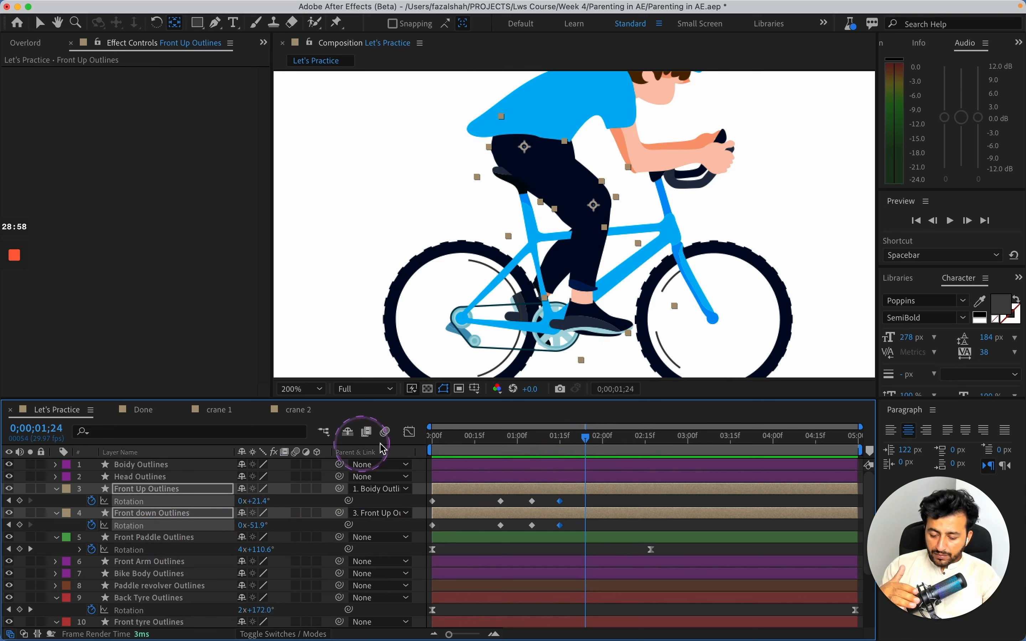
pyautogui.click(591, 439)
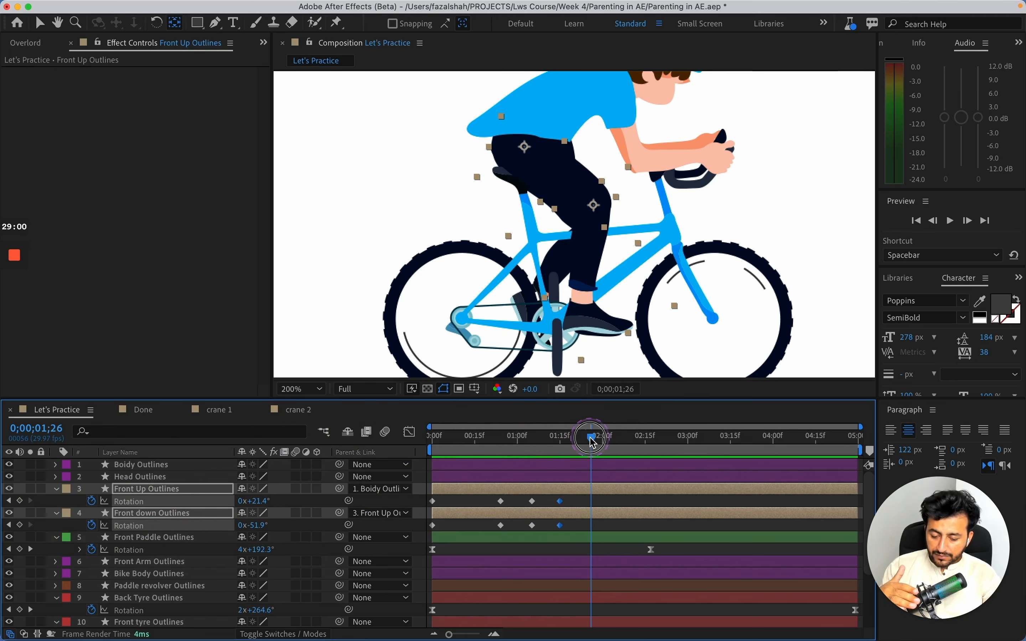
pyautogui.moveTo(594, 443); pyautogui.dragTo(588, 443)
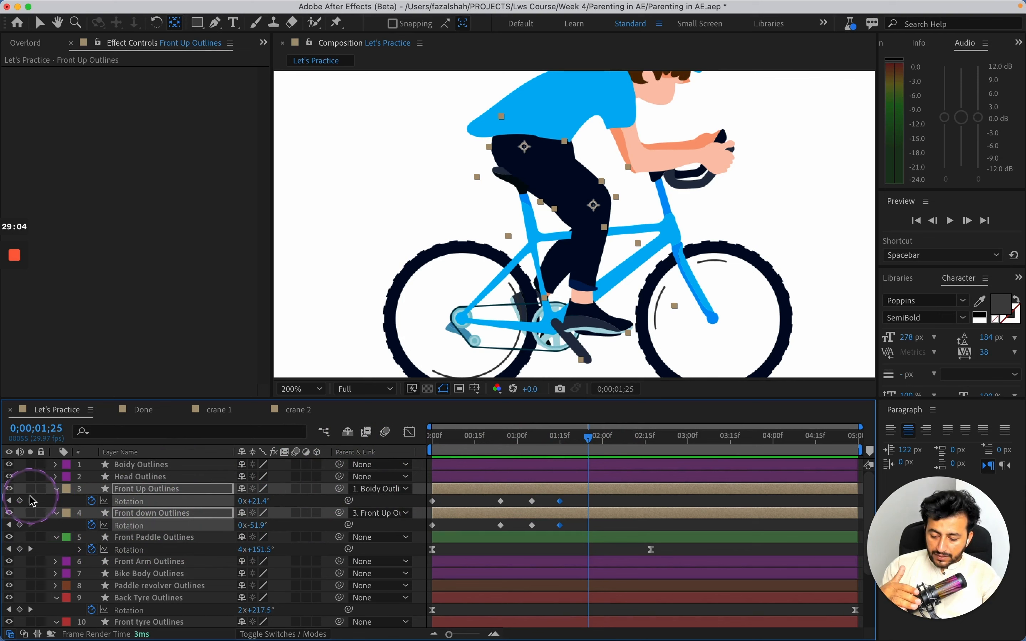
pyautogui.click(19, 500)
pyautogui.click(20, 524)
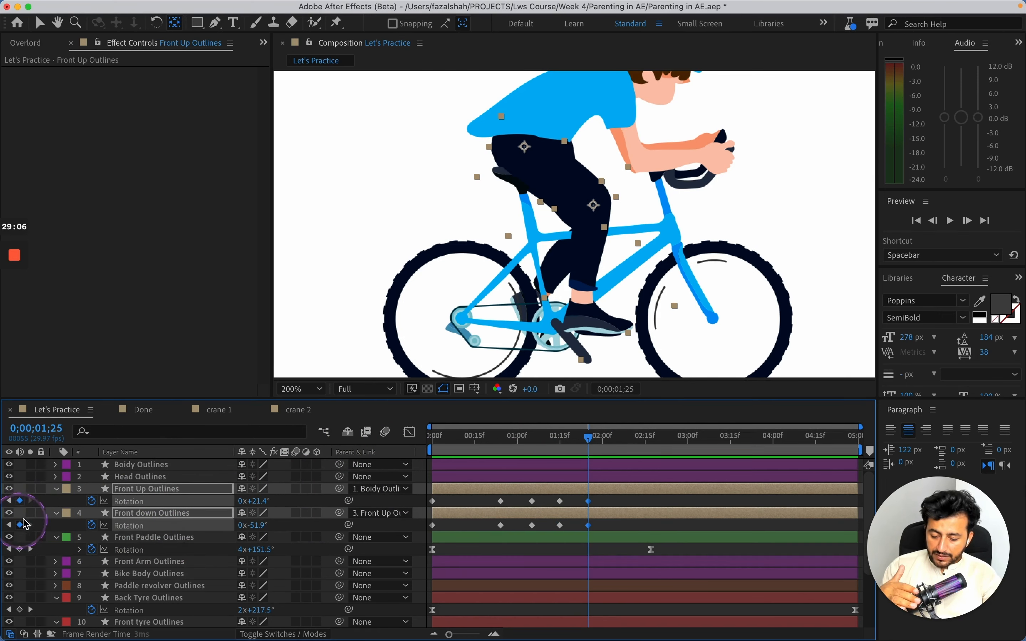
# Step: Add Rotation keyframes to both front leg layers at 0;00;02;03 and 0;00;02;17
pyautogui.moveTo(589, 436); pyautogui.dragTo(613, 445)
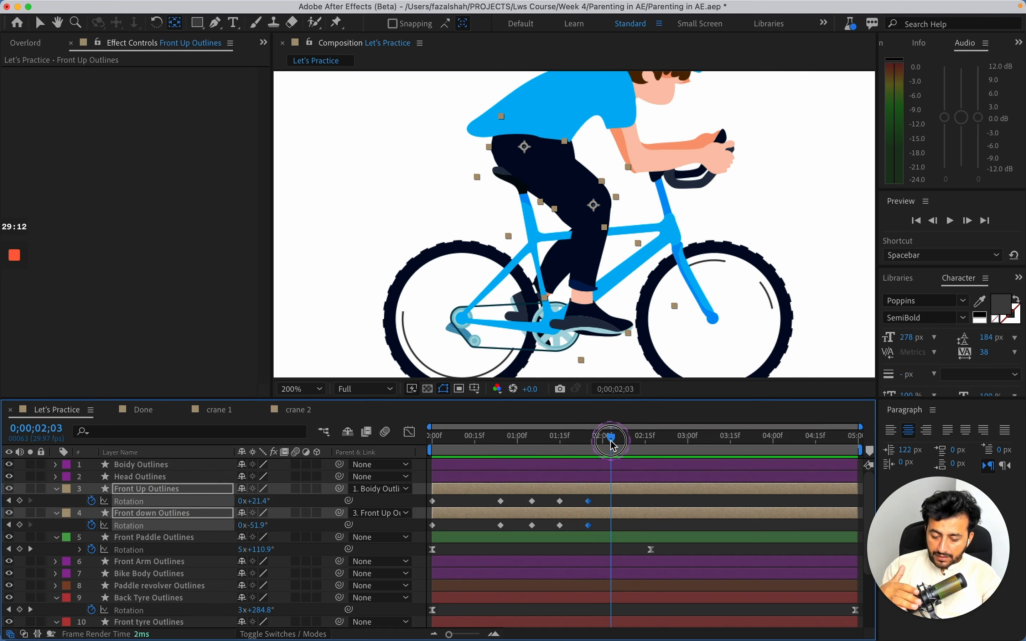
pyautogui.click(20, 501)
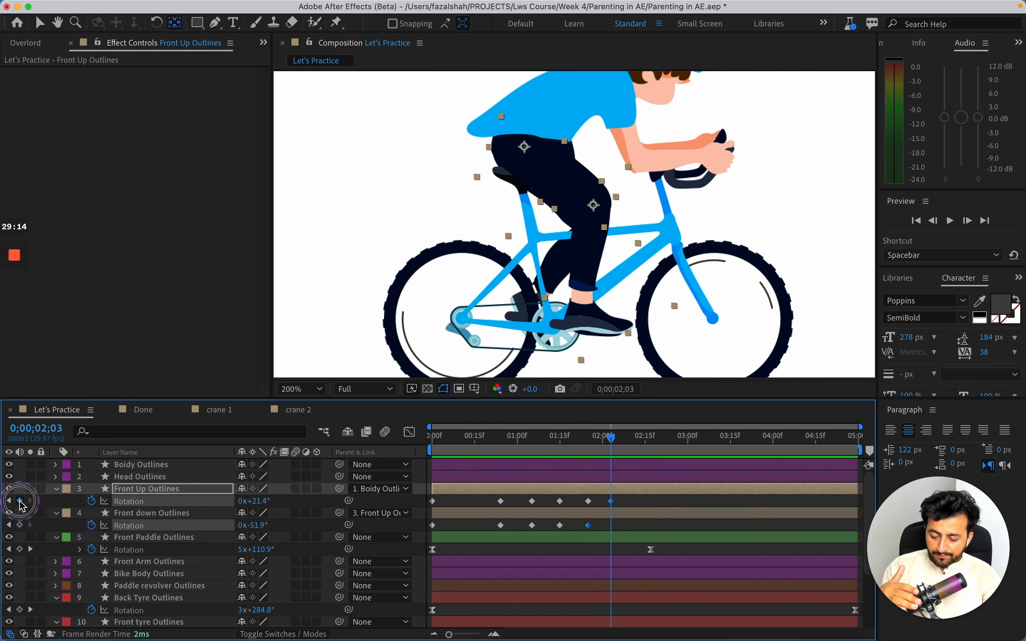
pyautogui.click(19, 525)
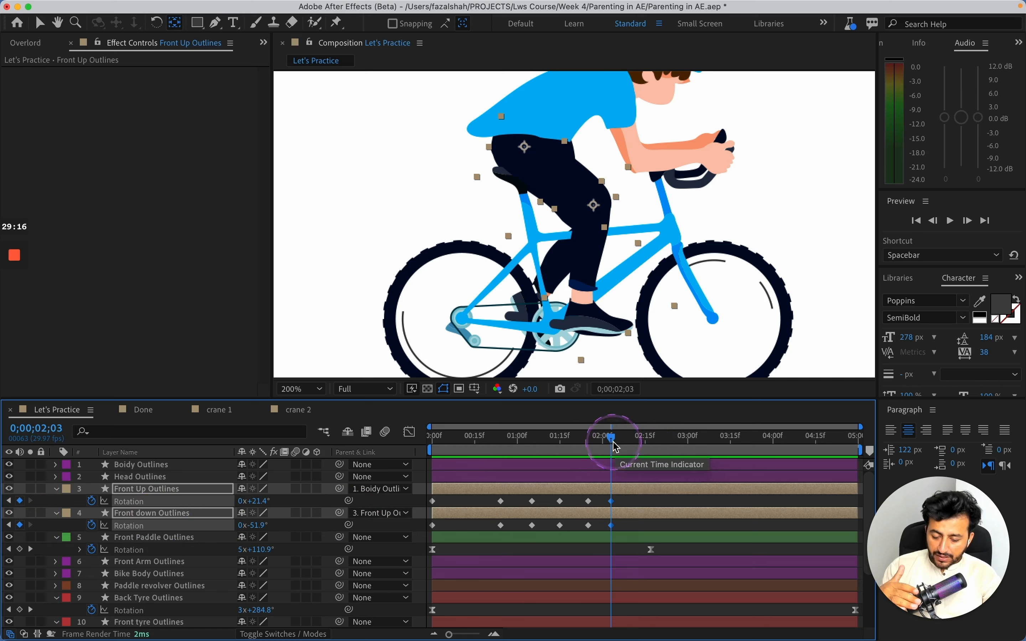
pyautogui.moveTo(613, 443); pyautogui.dragTo(654, 446)
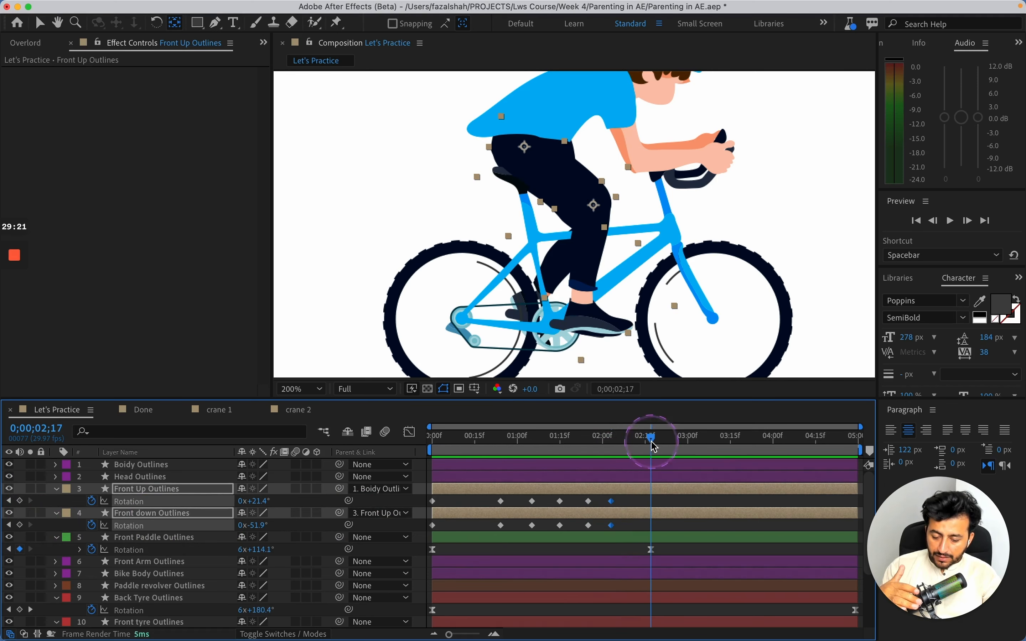
pyautogui.click(20, 502)
pyautogui.click(20, 525)
pyautogui.click(608, 463)
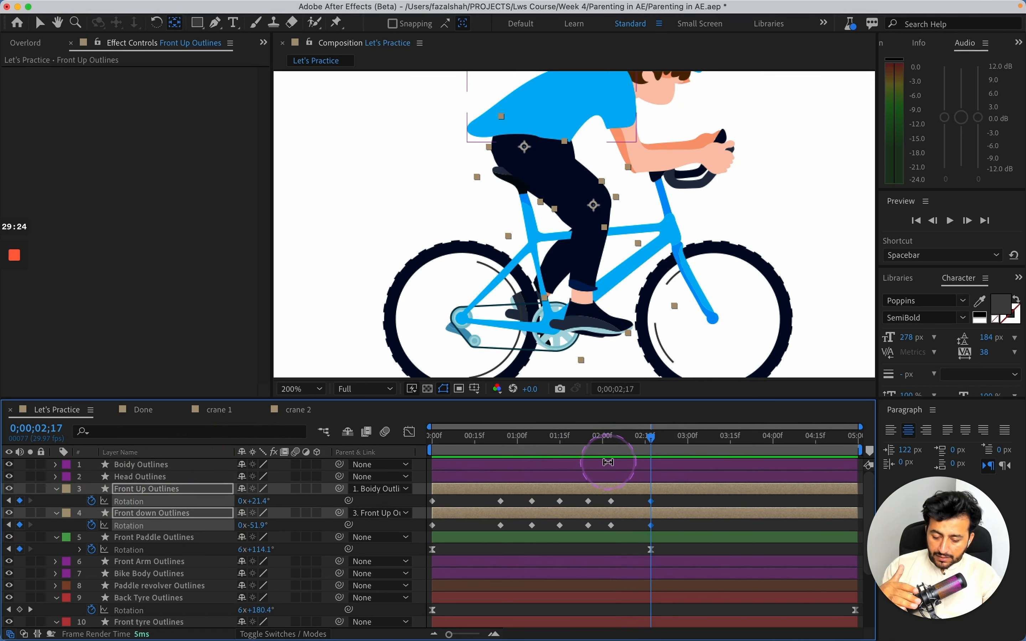
# Step: At 0;00;00;10, set the Rotation of Front Up Outlines to 52.4° and Front down Outlines to -84.9°
pyautogui.moveTo(651, 441); pyautogui.dragTo(424, 452)
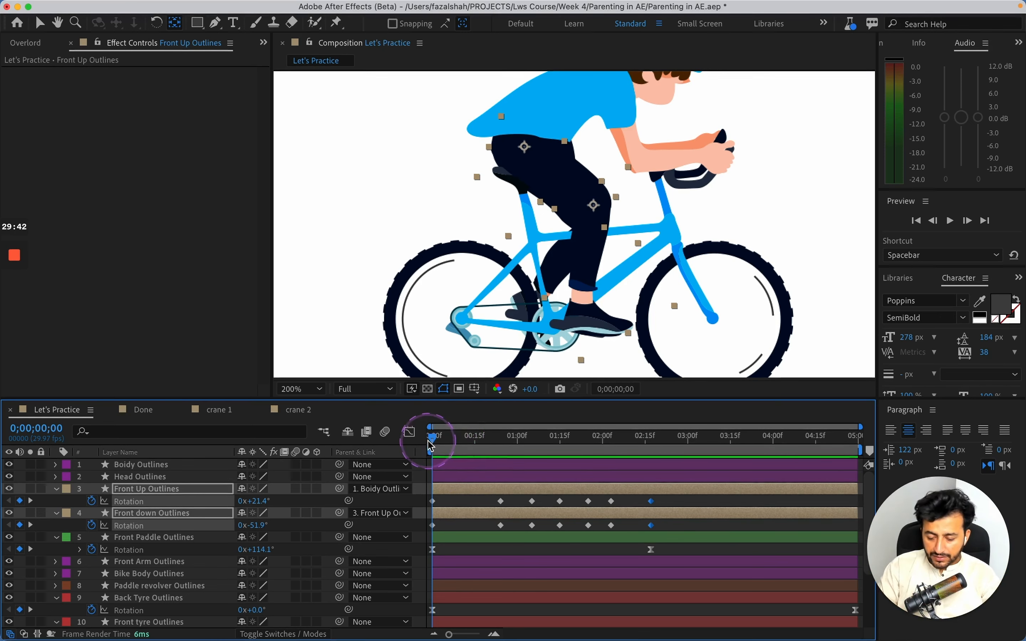
pyautogui.moveTo(430, 438); pyautogui.dragTo(460, 443)
pyautogui.press('space')
pyautogui.moveTo(544, 307); pyautogui.dragTo(525, 281)
pyautogui.click(458, 528)
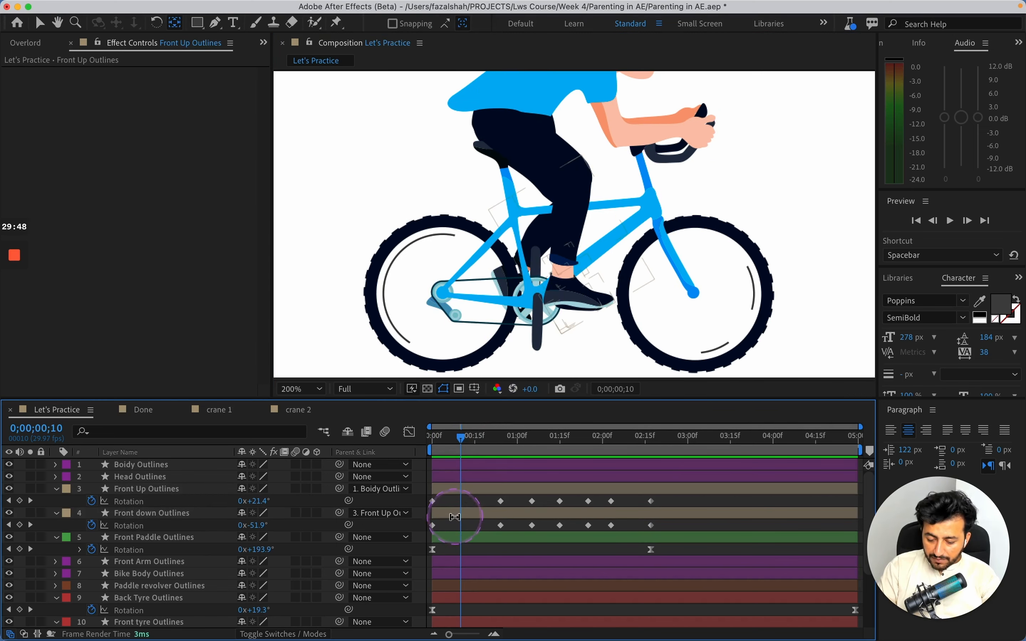
pyautogui.click(459, 514)
pyautogui.moveTo(259, 530); pyautogui.dragTo(263, 526)
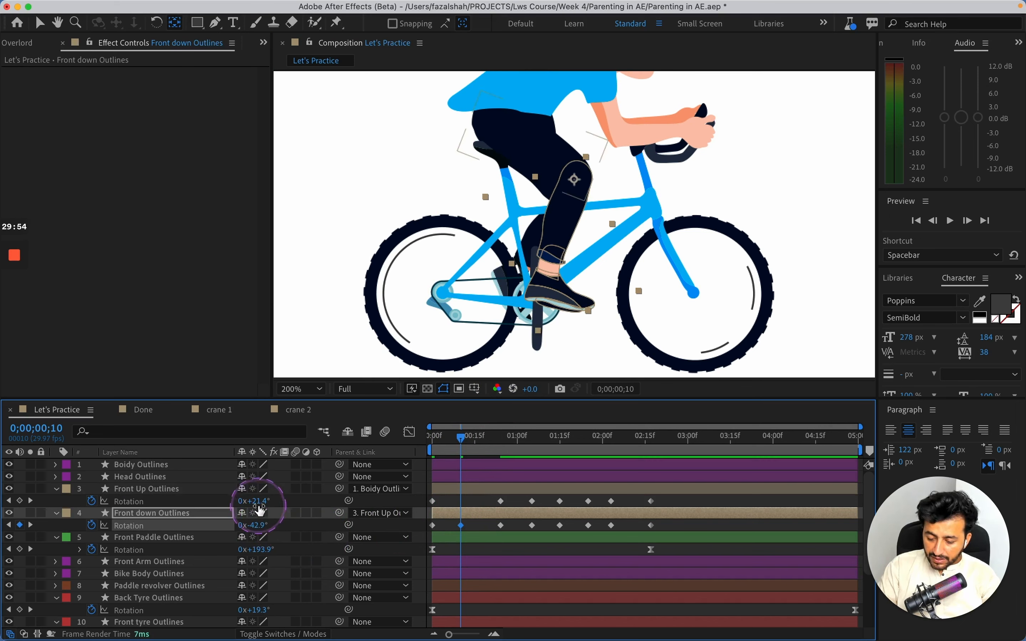
pyautogui.moveTo(259, 502); pyautogui.dragTo(230, 530)
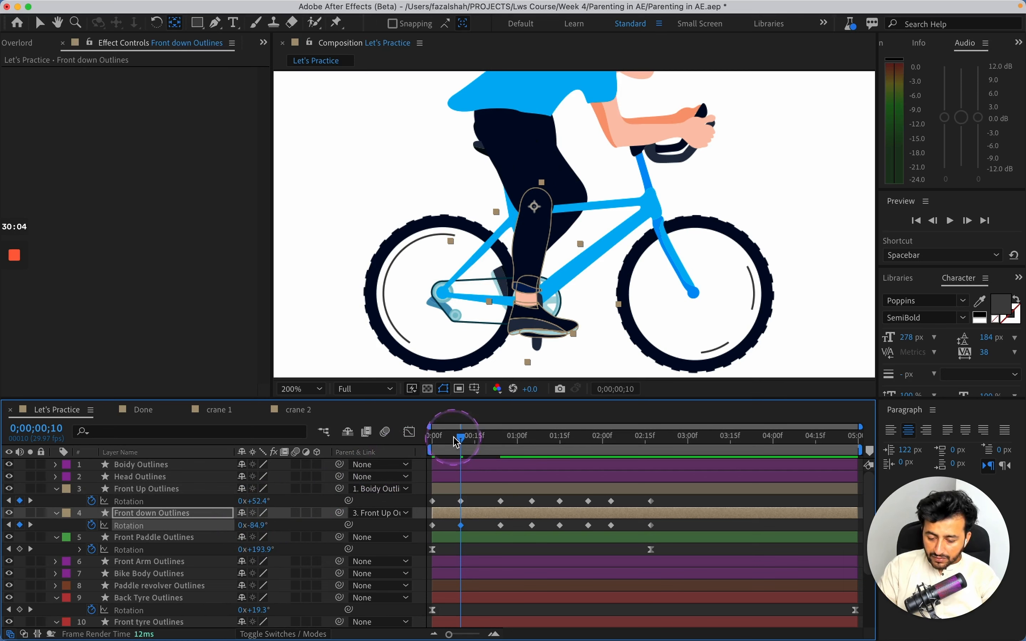
# Step: At 0;00;00;15, set the Rotation of Front Up Outlines to 34.4° and Front down Outlines to -35.1°
pyautogui.moveTo(461, 436)
pyautogui.mouseDown()
pyautogui.moveTo(430, 443)
pyautogui.moveTo(477, 444)
pyautogui.mouseUp()
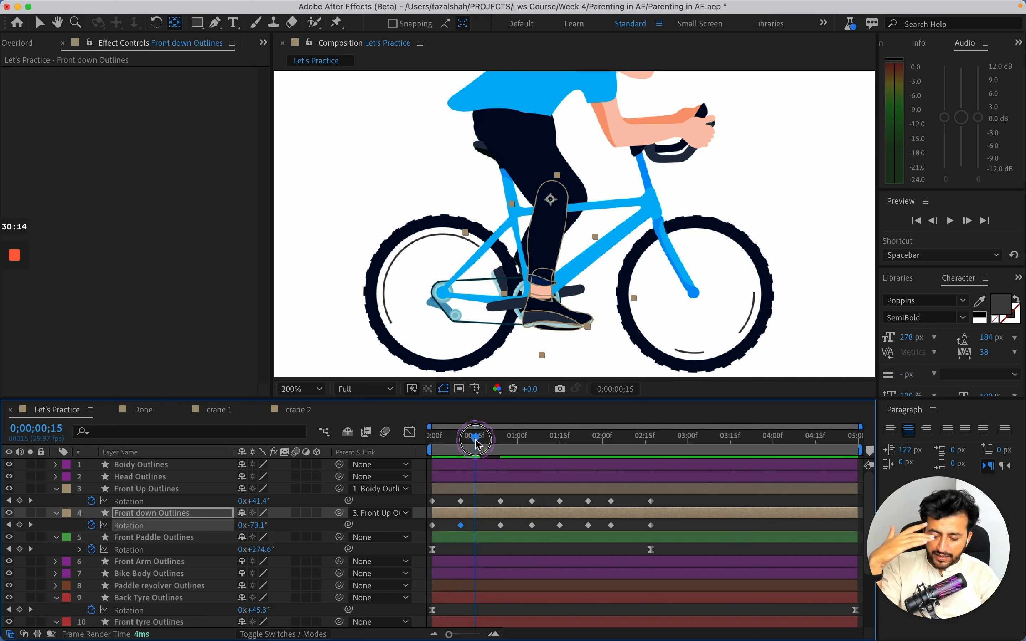
pyautogui.moveTo(478, 444)
pyautogui.mouseDown()
pyautogui.moveTo(419, 445)
pyautogui.moveTo(477, 446)
pyautogui.mouseUp()
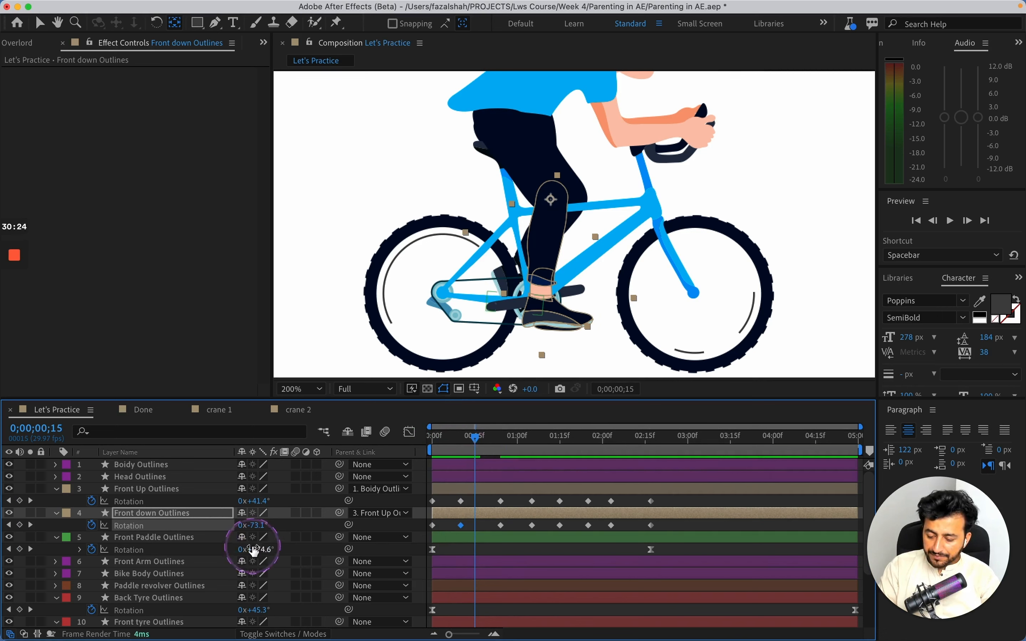
pyautogui.click(192, 513)
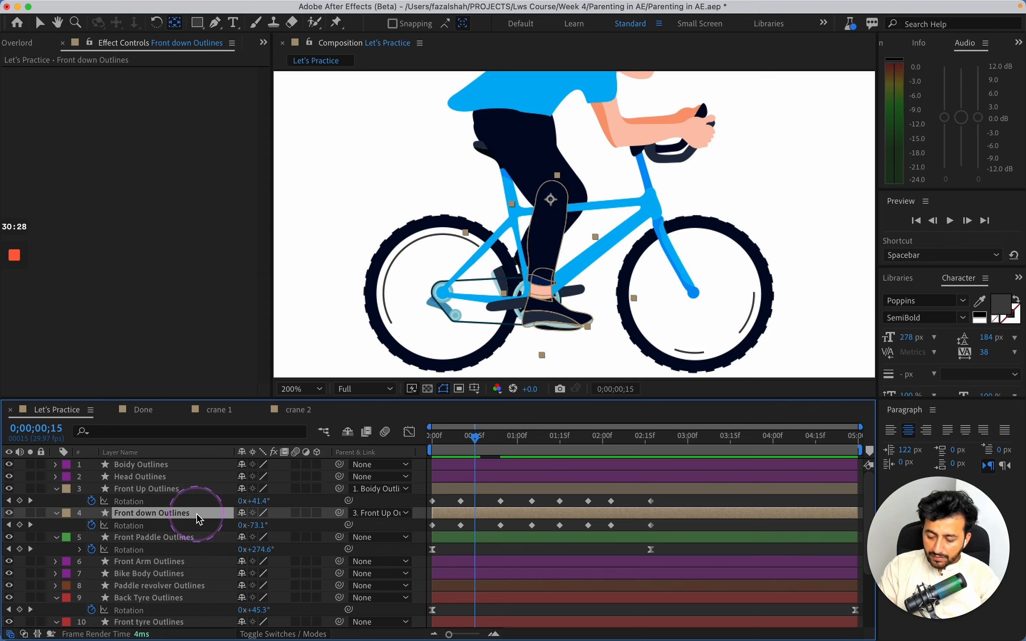
pyautogui.moveTo(251, 525); pyautogui.dragTo(300, 545)
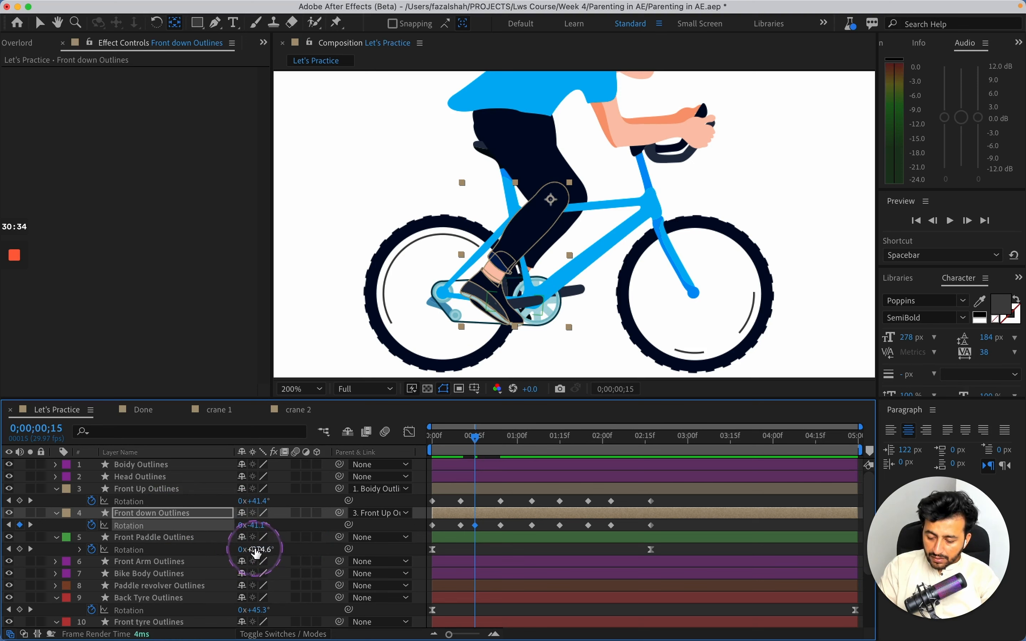
pyautogui.moveTo(259, 549); pyautogui.dragTo(254, 549)
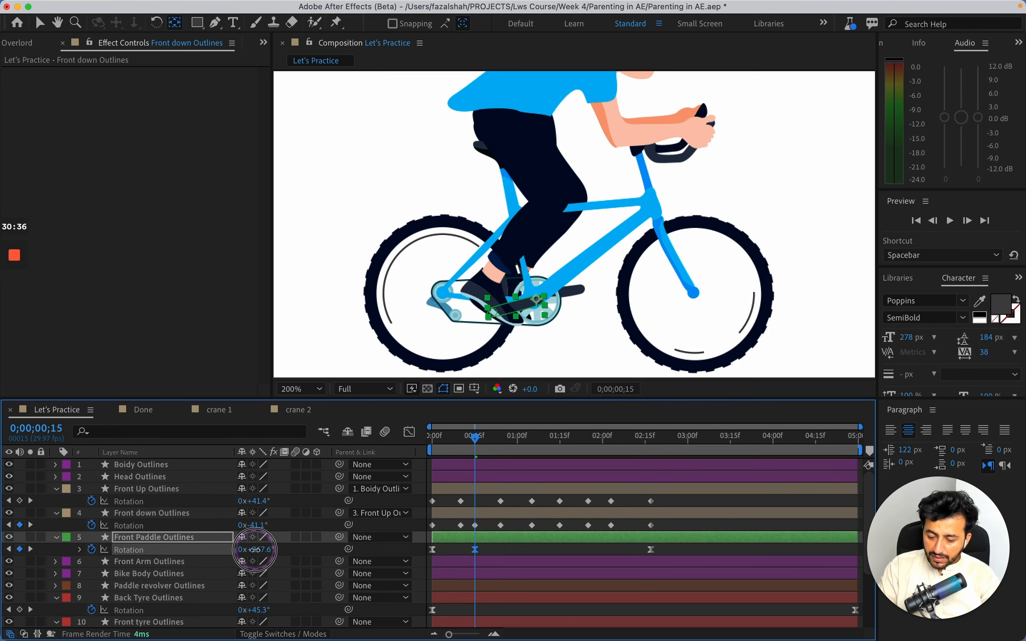
pyautogui.press('cmd+z')
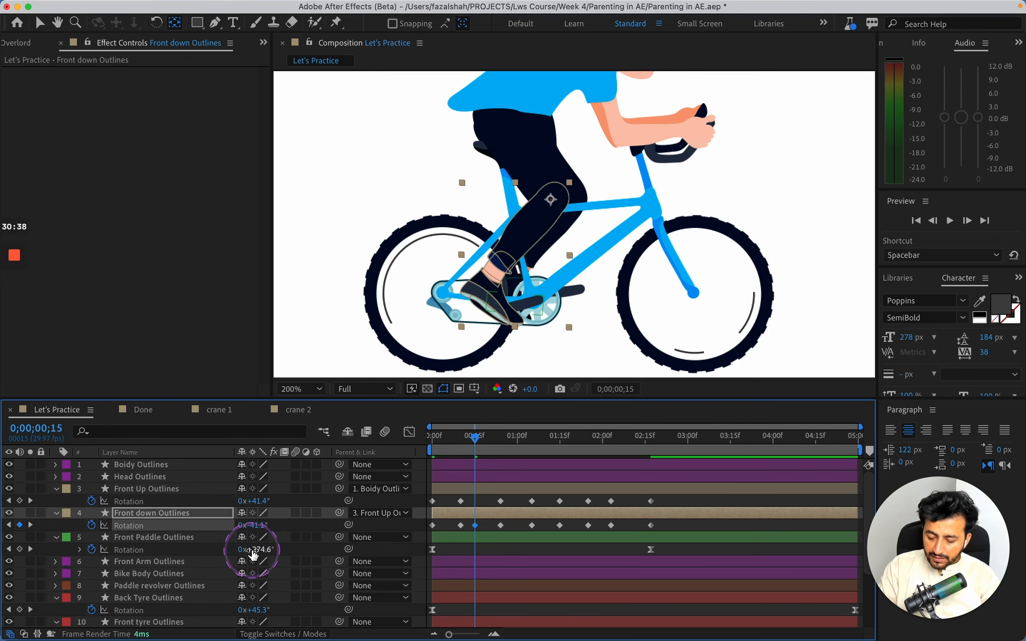
pyautogui.click(207, 490)
pyautogui.moveTo(258, 501); pyautogui.dragTo(265, 522)
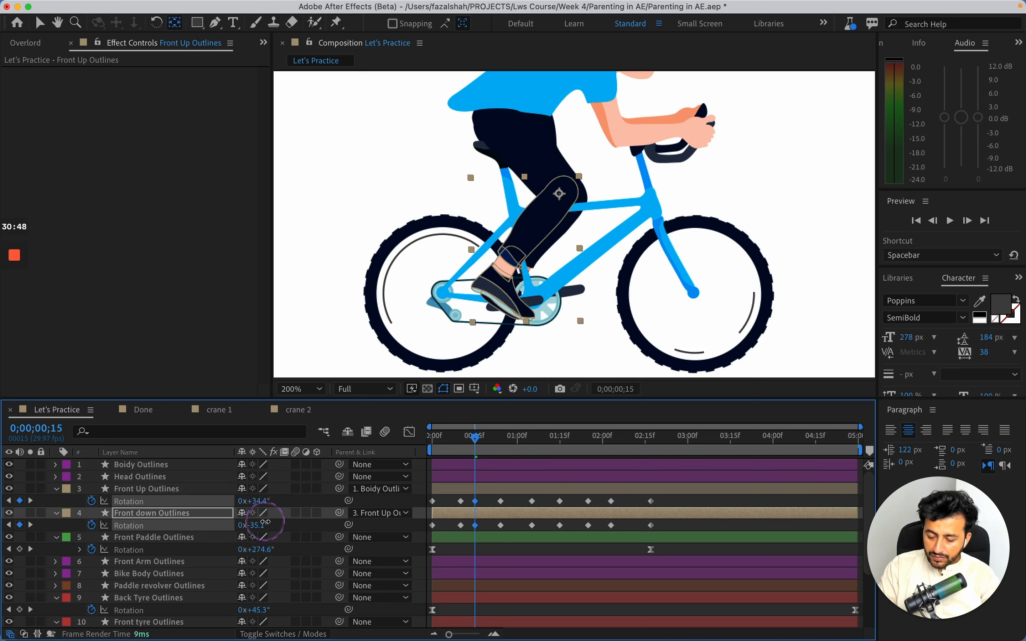
# Step: At 0;00;00;20, set the Rotation of Front Up Outlines to -8.8° and Front down Outlines to about 0.6°
pyautogui.click(478, 439)
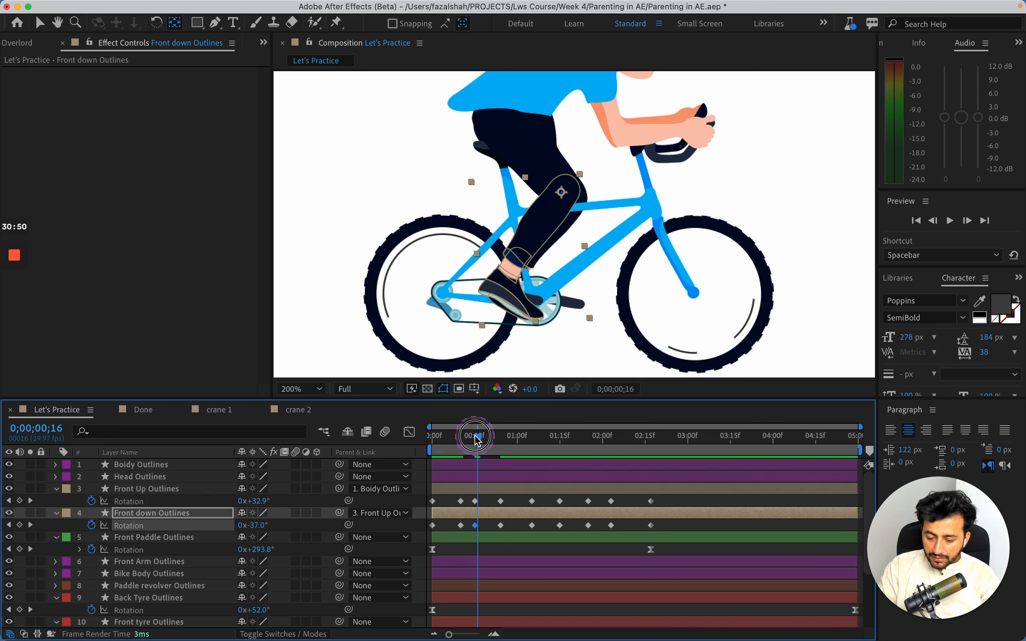
pyautogui.moveTo(478, 439); pyautogui.dragTo(490, 440)
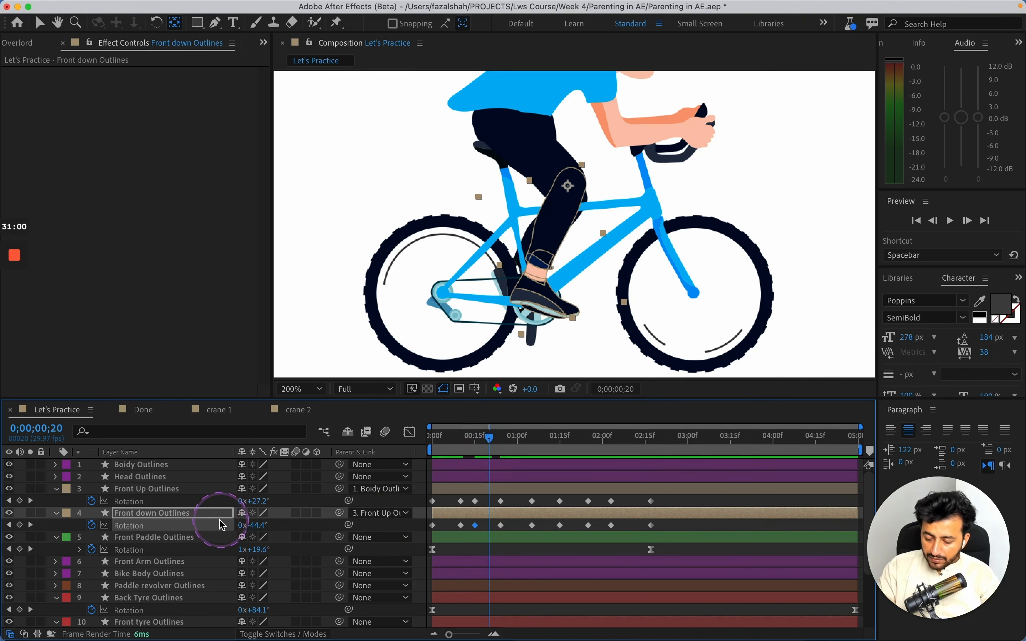
pyautogui.click(208, 518)
pyautogui.click(200, 489)
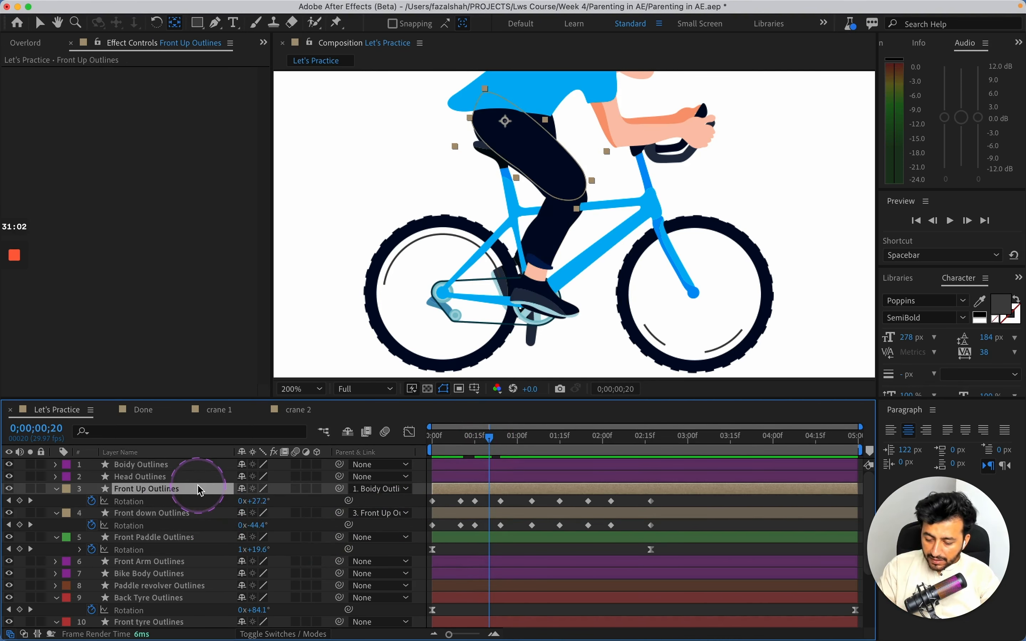
pyautogui.moveTo(260, 497); pyautogui.dragTo(286, 523)
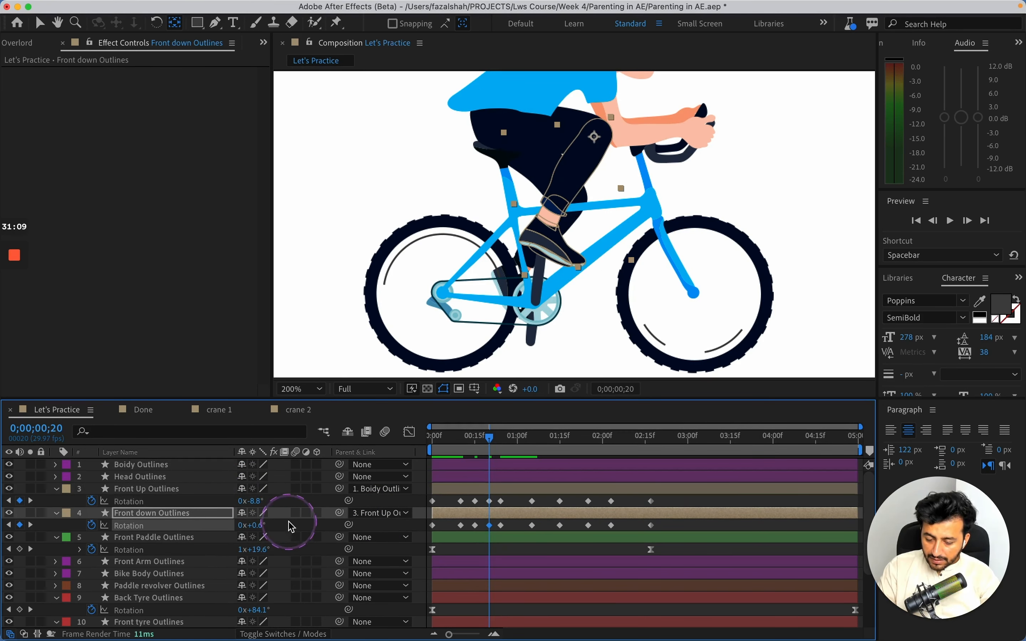
# Step: Try hiding the Back Paddle Outlines and Back Hand Outlines layers, and undo the visibility change
pyautogui.click(453, 546)
pyautogui.scroll(-6, 453, 546)
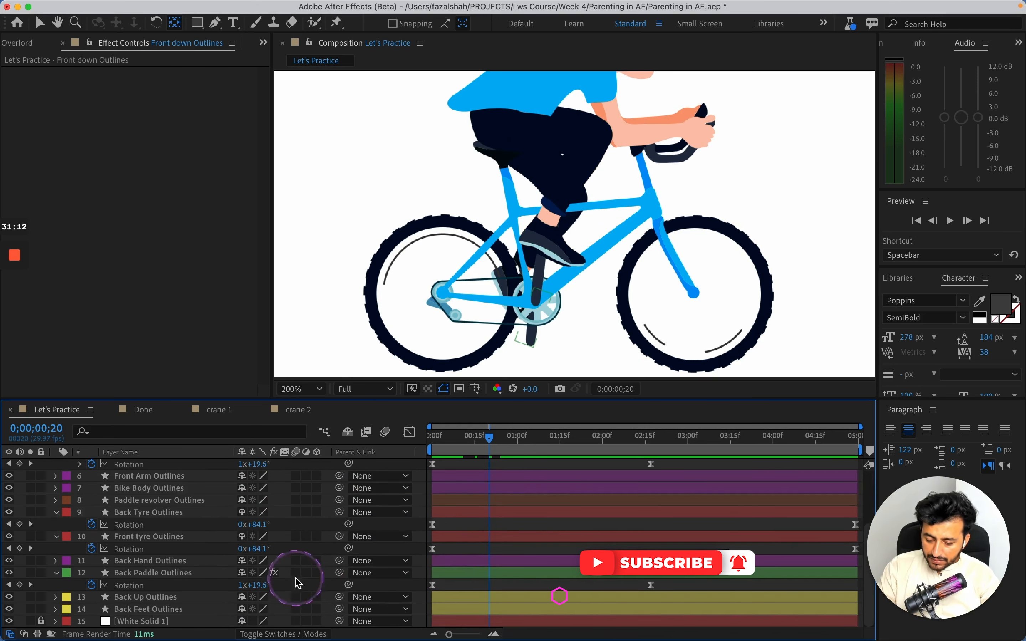
pyautogui.click(128, 575)
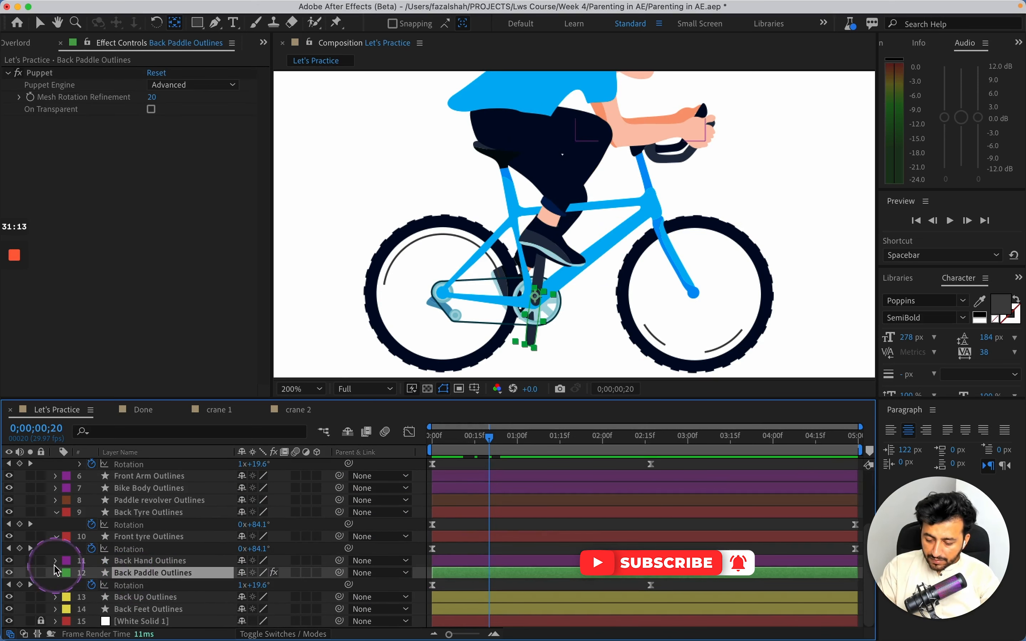
pyautogui.click(10, 573)
pyautogui.click(111, 549)
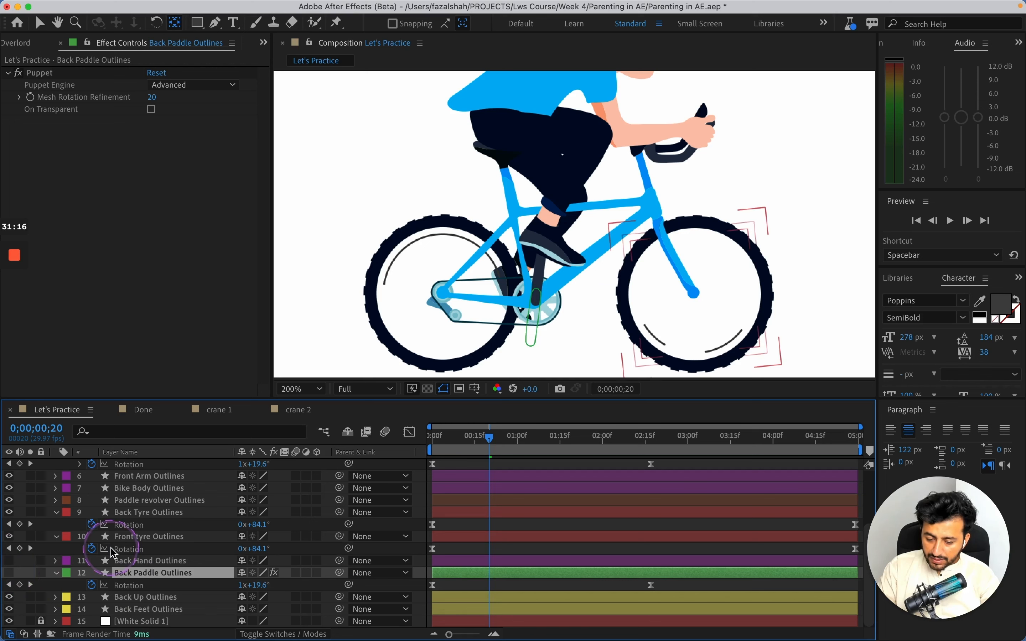
pyautogui.press('super+z')
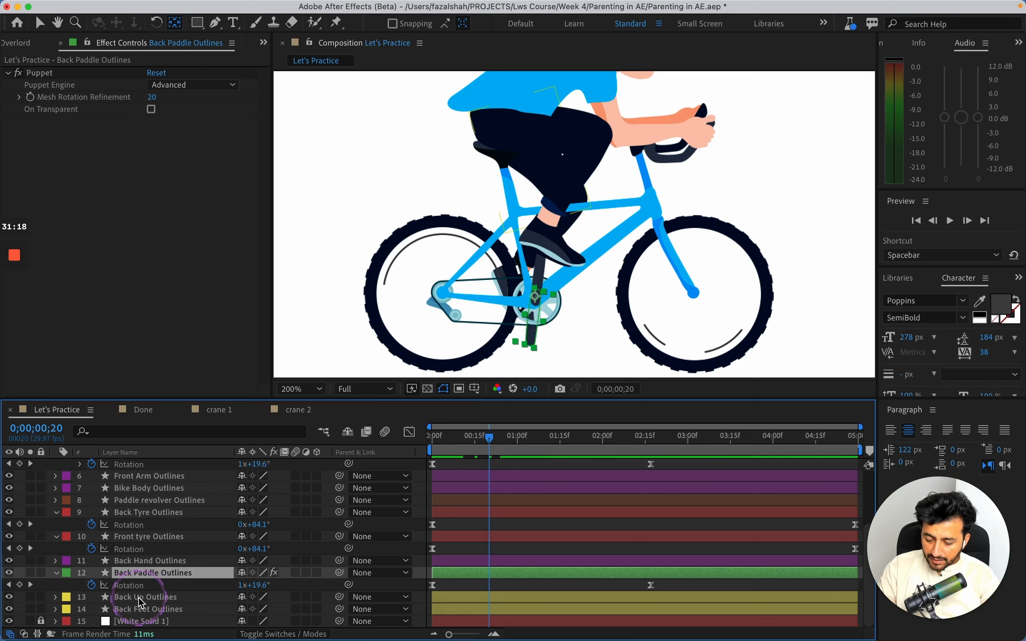
# Step: Hide the Back Up Outlines and Back Feet Outlines layers
pyautogui.click(142, 599)
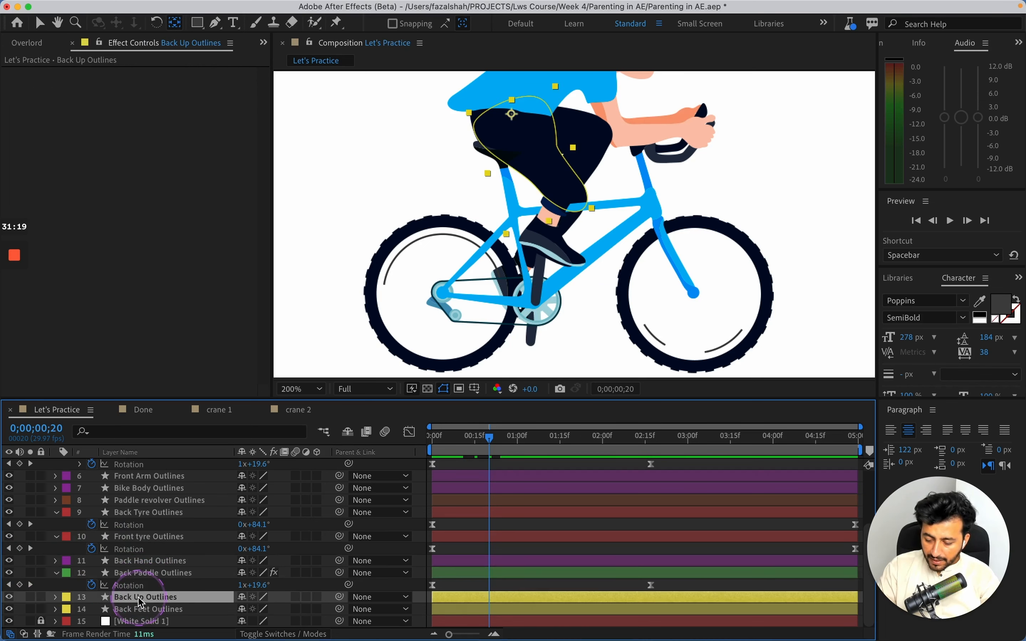
pyautogui.click(11, 605)
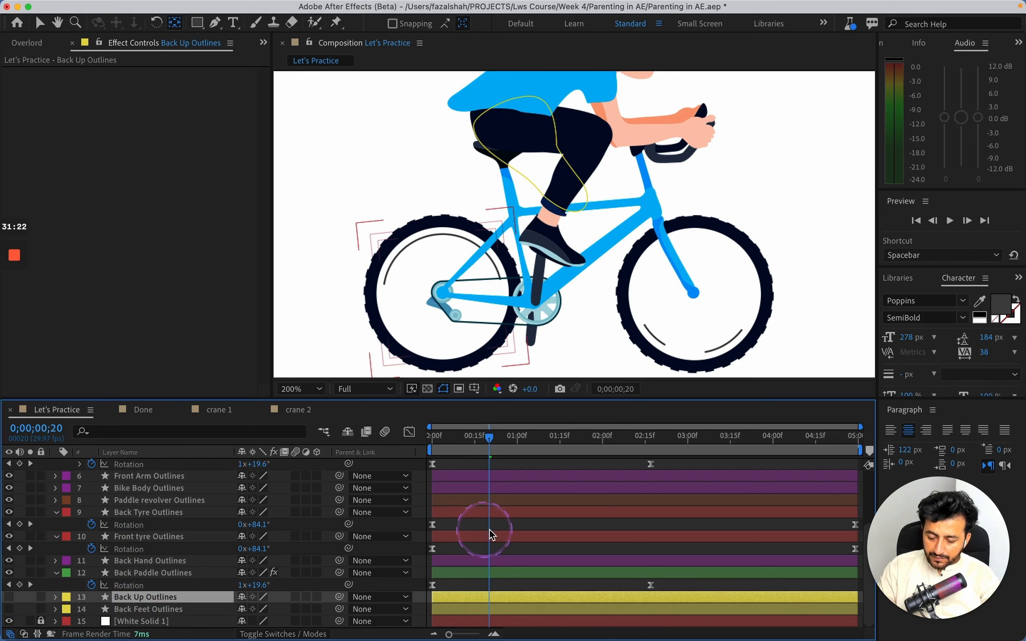
pyautogui.click(499, 547)
pyautogui.scroll(5, 500, 548)
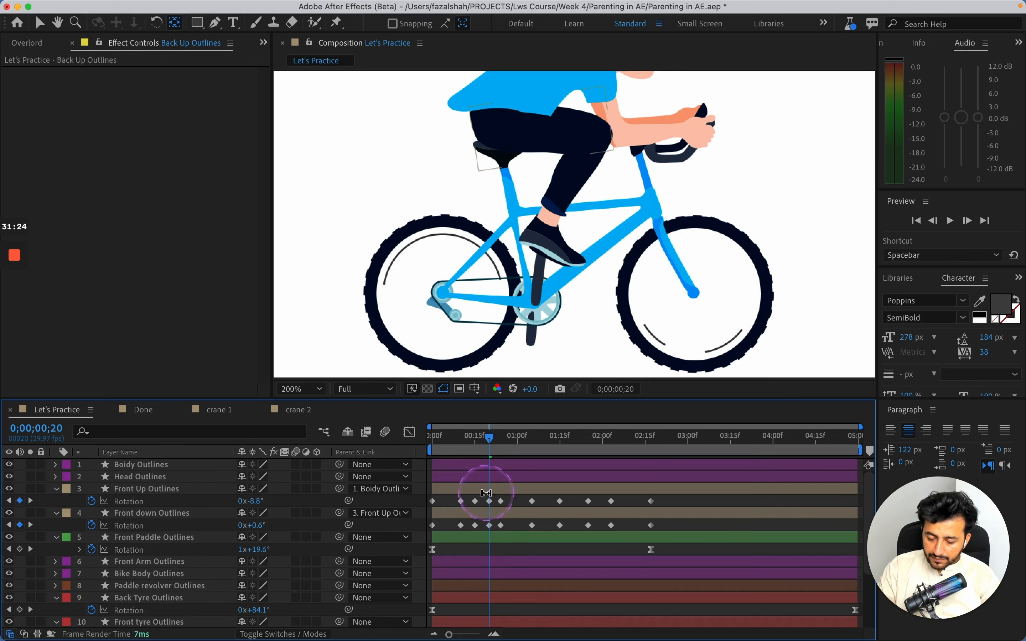
# Step: At 0;00;00;08, set the Rotation of Front Up Outlines to 51.2° and Front down Outlines to -85.3°
pyautogui.click(484, 450)
pyautogui.moveTo(484, 449); pyautogui.dragTo(457, 461)
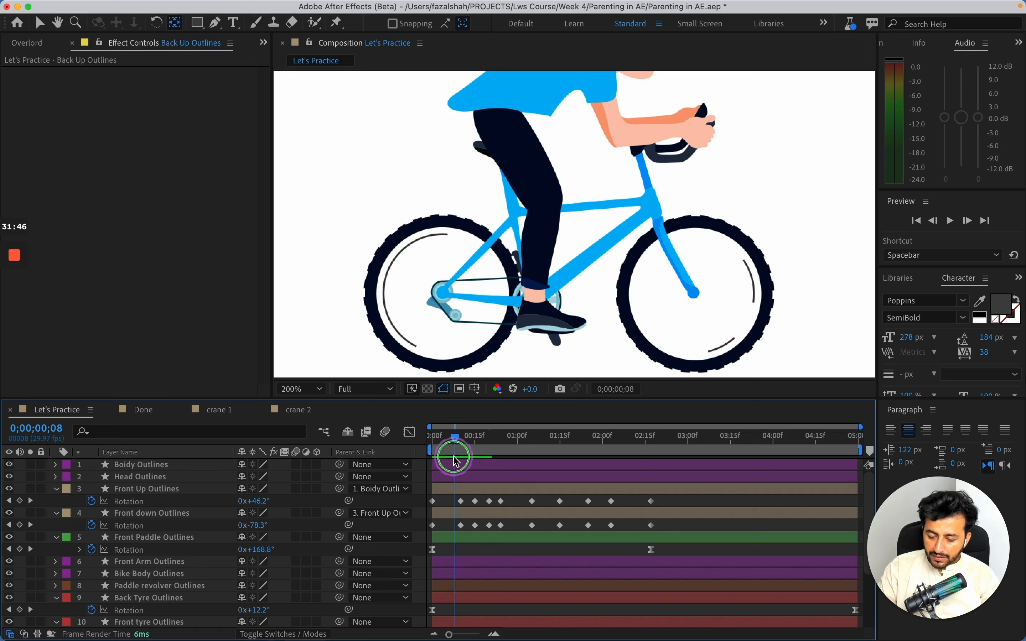
pyautogui.click(446, 513)
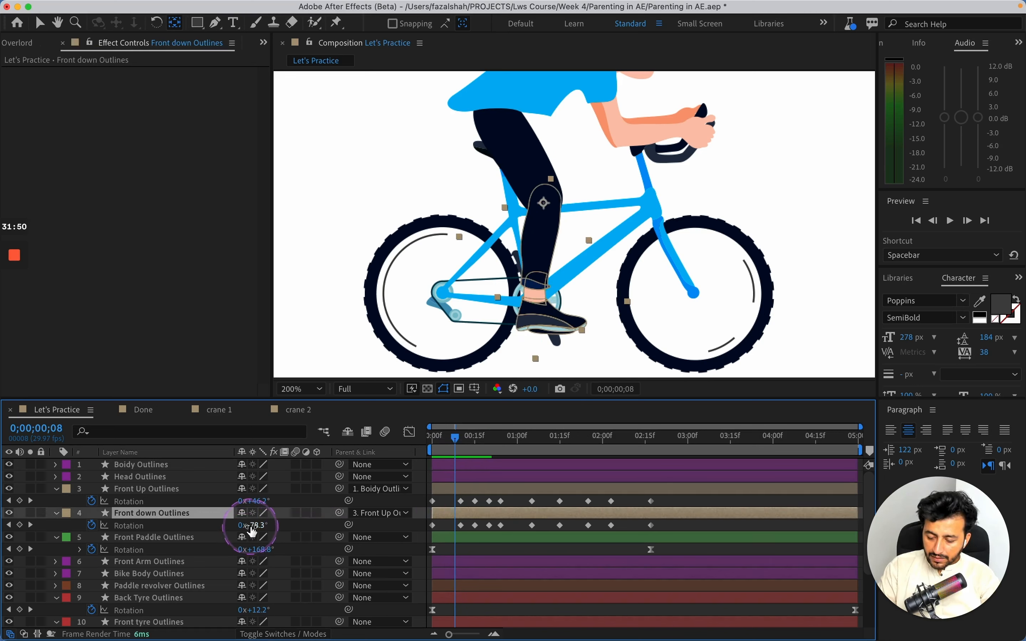
pyautogui.moveTo(252, 525)
pyautogui.mouseDown()
pyautogui.moveTo(264, 504)
pyautogui.moveTo(254, 526)
pyautogui.mouseUp()
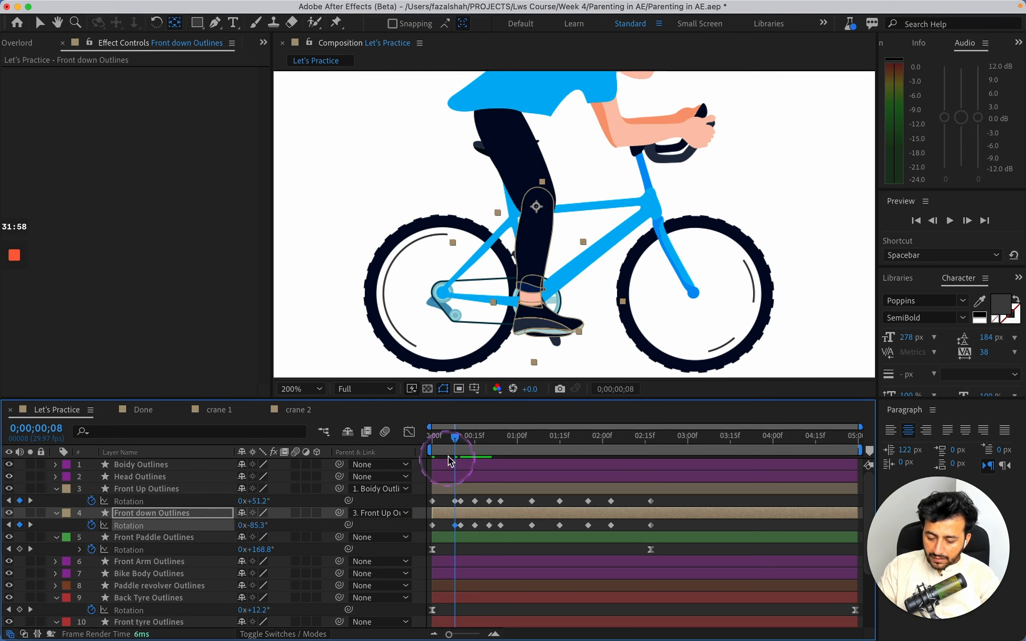
# Step: Set the Rotation of Front Up and Front down Outlines to 15.4° and -46.9° at 0;00;00;00, and to 49.2° and -70.0° at 0;00;00;12
pyautogui.moveTo(453, 434); pyautogui.dragTo(418, 447)
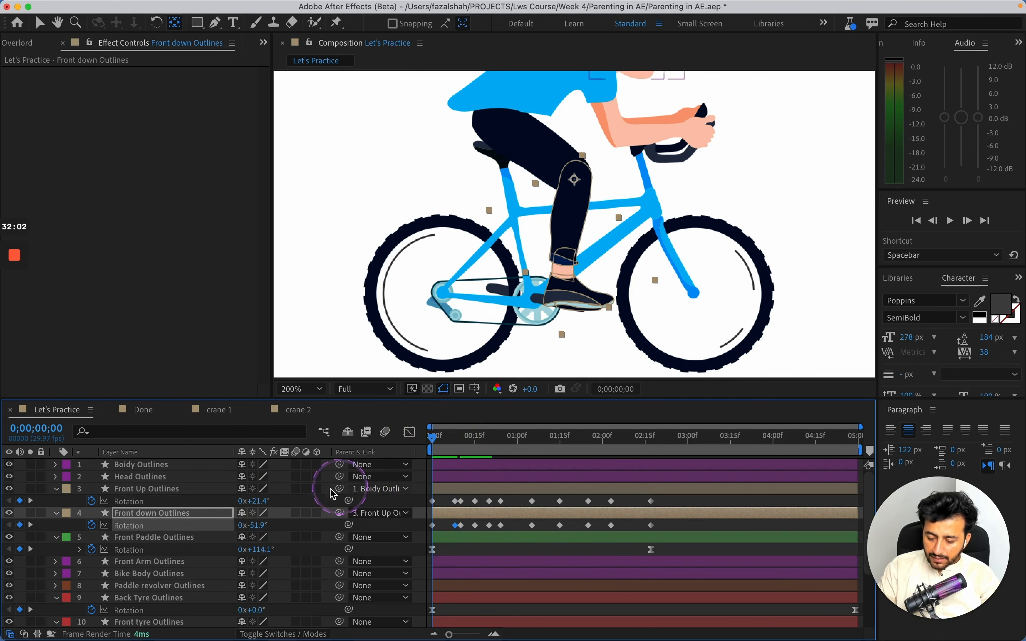
pyautogui.moveTo(253, 525)
pyautogui.mouseDown()
pyautogui.moveTo(254, 501)
pyautogui.moveTo(261, 530)
pyautogui.mouseUp()
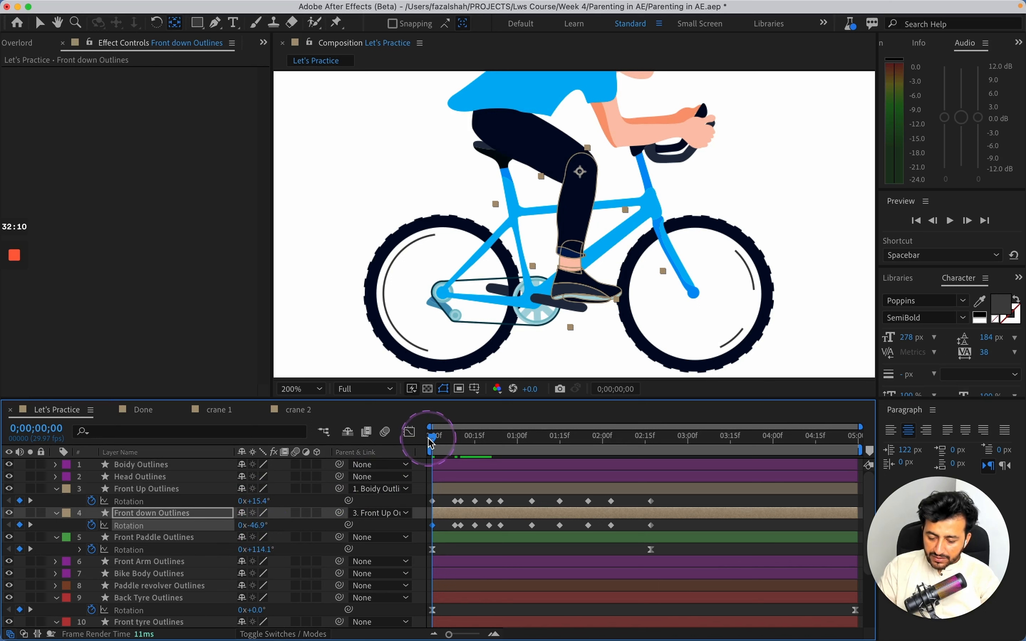
pyautogui.moveTo(431, 443); pyautogui.dragTo(466, 442)
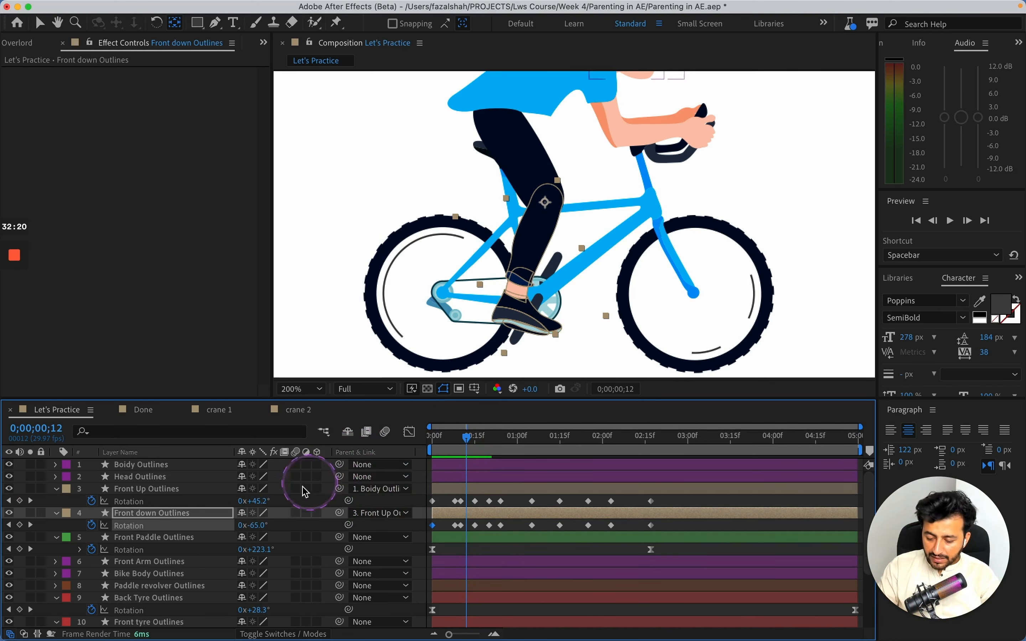
pyautogui.click(279, 530)
pyautogui.moveTo(256, 528)
pyautogui.mouseDown()
pyautogui.moveTo(262, 504)
pyautogui.moveTo(259, 533)
pyautogui.mouseUp()
pyautogui.press('super+z')
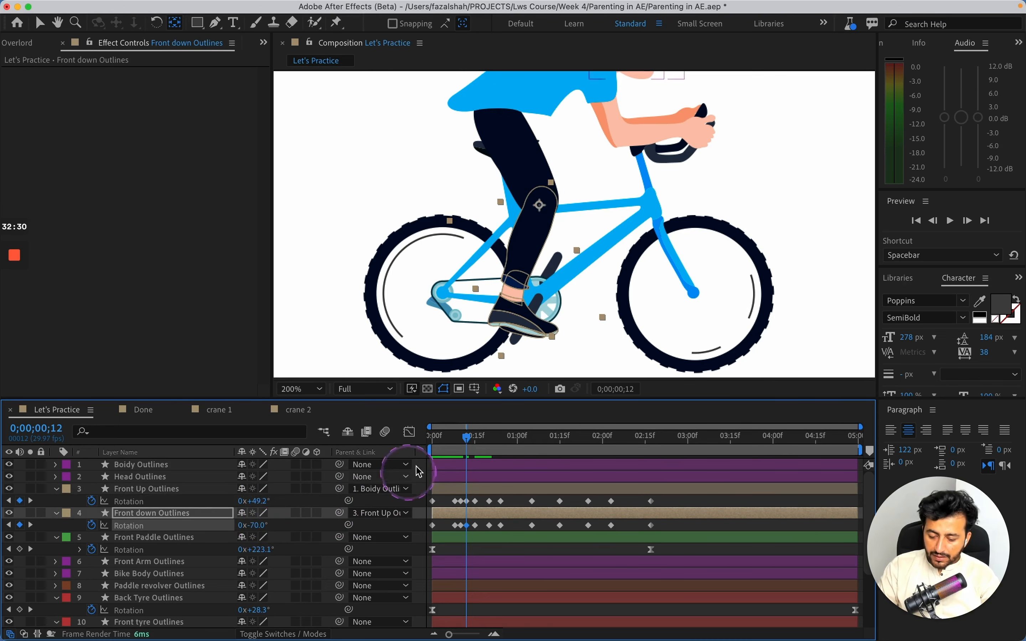
# Step: Keyframe Front Up and Front down Outlines Rotation at 25.7° and -18.0° at 0;00;00;16, and at 2.5° and 6.3° at 0;00;00;18
pyautogui.moveTo(466, 436); pyautogui.dragTo(477, 444)
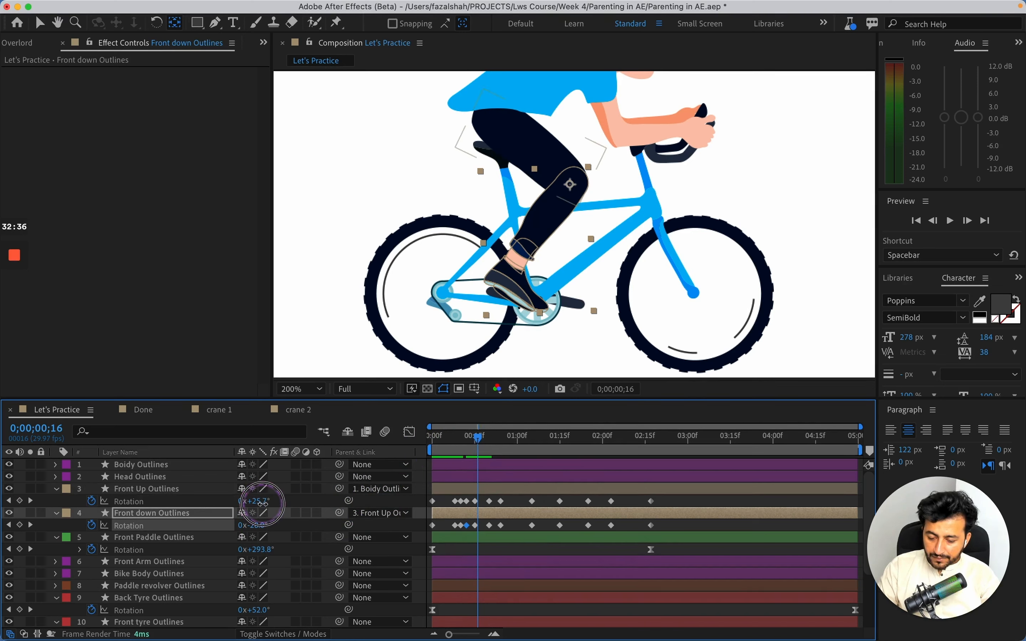
pyautogui.moveTo(265, 503)
pyautogui.mouseDown()
pyautogui.moveTo(270, 528)
pyautogui.moveTo(265, 503)
pyautogui.mouseUp()
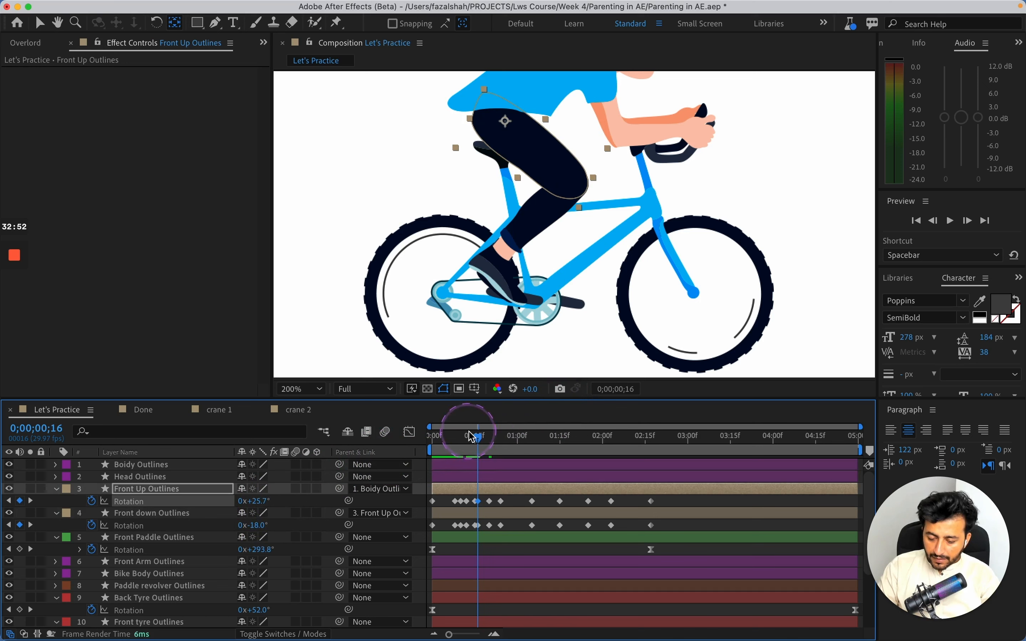
pyautogui.click(479, 436)
pyautogui.moveTo(480, 439); pyautogui.dragTo(483, 439)
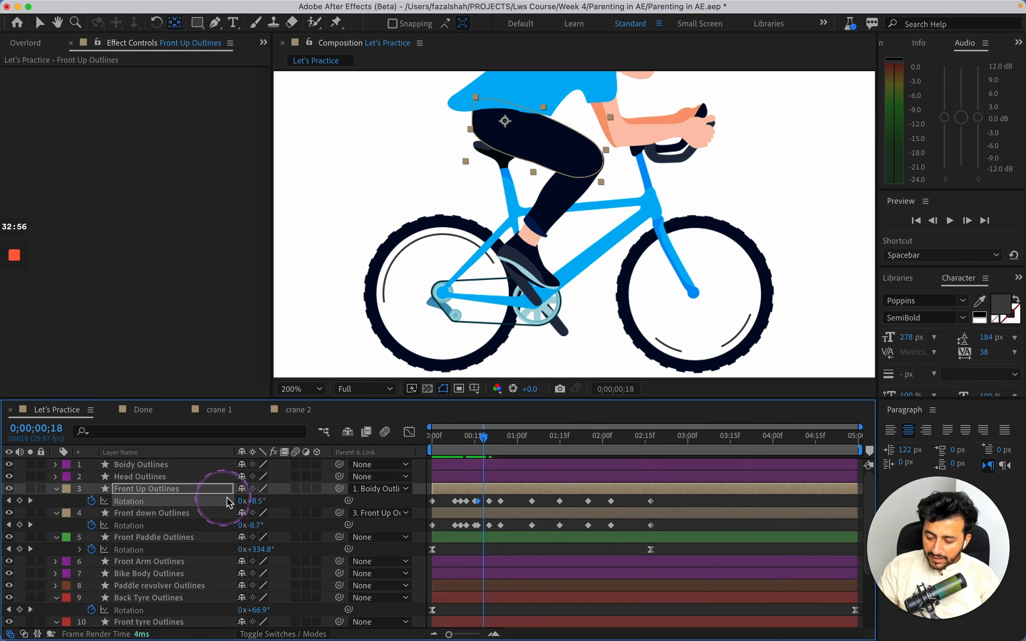
pyautogui.moveTo(257, 502); pyautogui.dragTo(266, 523)
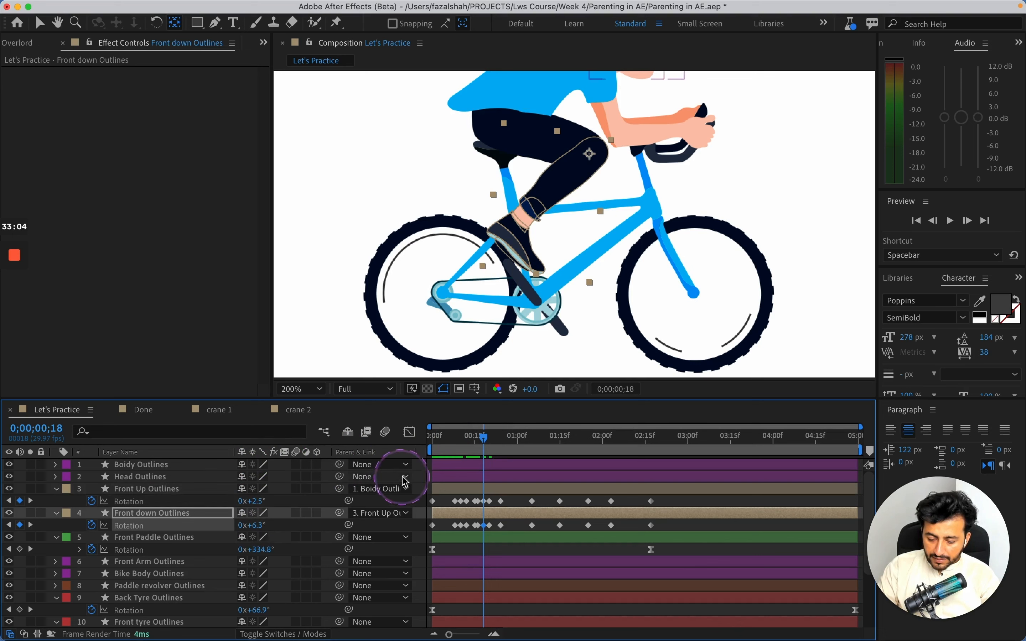
# Step: At 0;00;00;20, set the Rotation of Front Up Outlines to -10.8° and Front down Outlines to about 7.6°, undoing the accidental paddle keyframe
pyautogui.click(485, 445)
pyautogui.moveTo(488, 445); pyautogui.dragTo(492, 445)
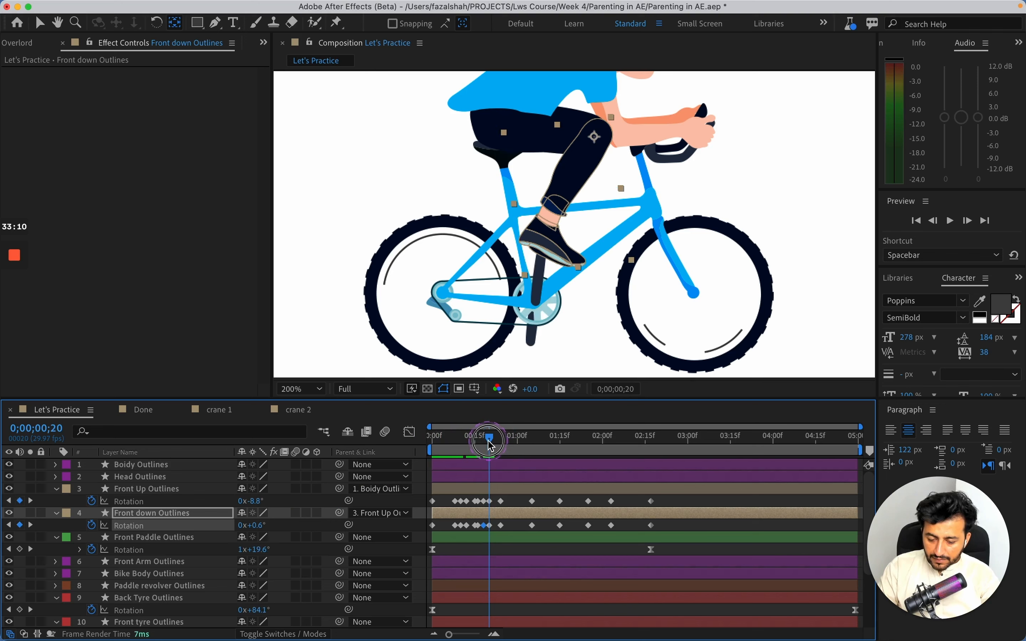
pyautogui.click(210, 526)
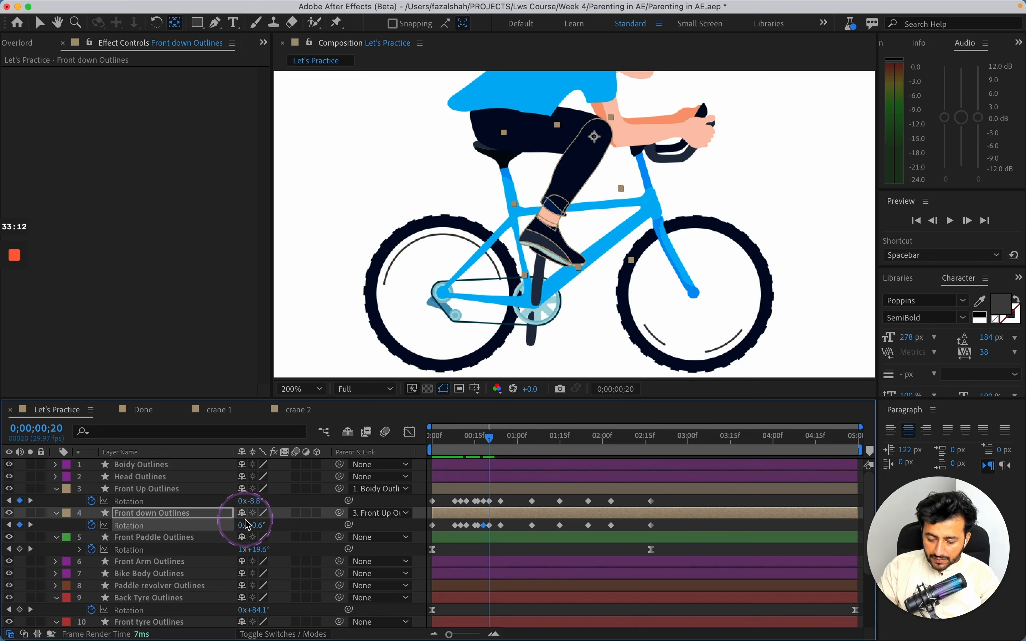
pyautogui.moveTo(253, 525); pyautogui.dragTo(256, 548)
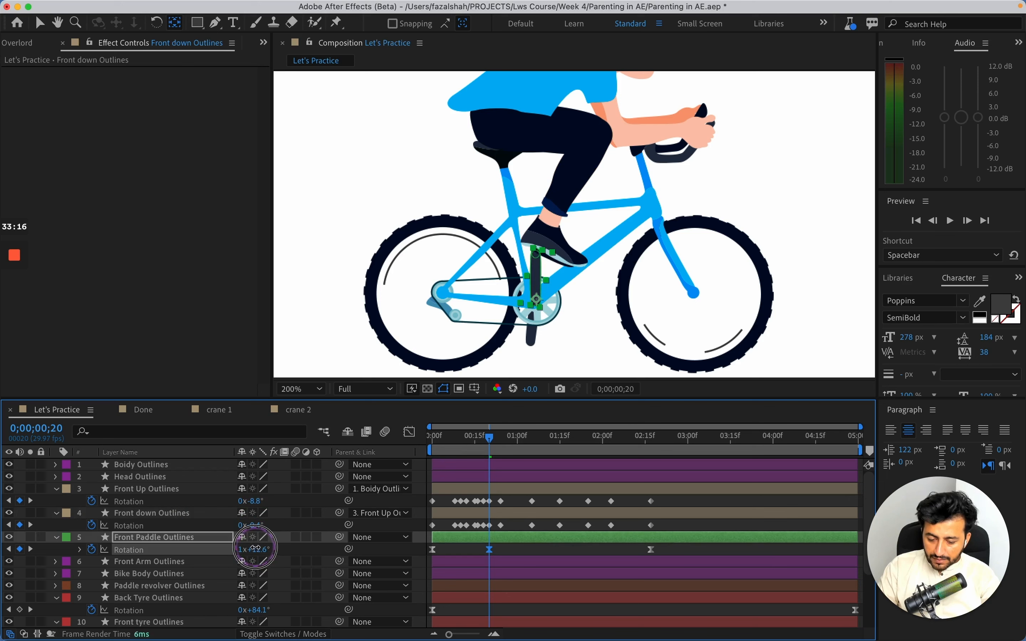
pyautogui.press('super+z')
pyautogui.moveTo(257, 500)
pyautogui.mouseDown()
pyautogui.moveTo(265, 524)
pyautogui.moveTo(259, 501)
pyautogui.mouseUp()
pyautogui.click(257, 525)
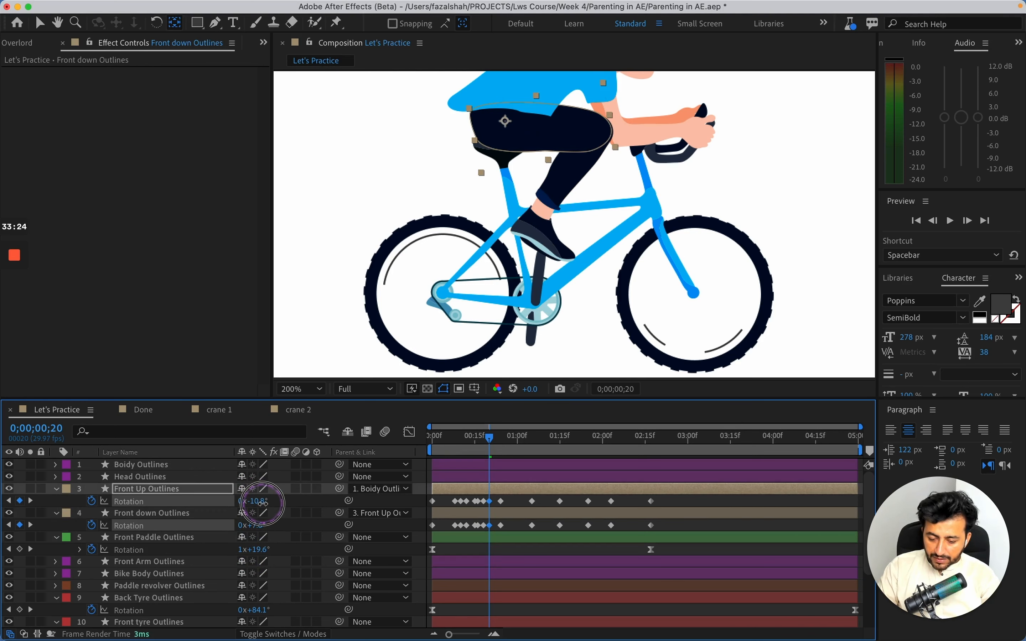
# Step: Set the Rotation of Front Up and Front down Outlines to -12.7° and -3.3° at 0;00;00;21, and to -7.3° and -13.5° at 0;00;00;22
pyautogui.moveTo(489, 437); pyautogui.dragTo(495, 441)
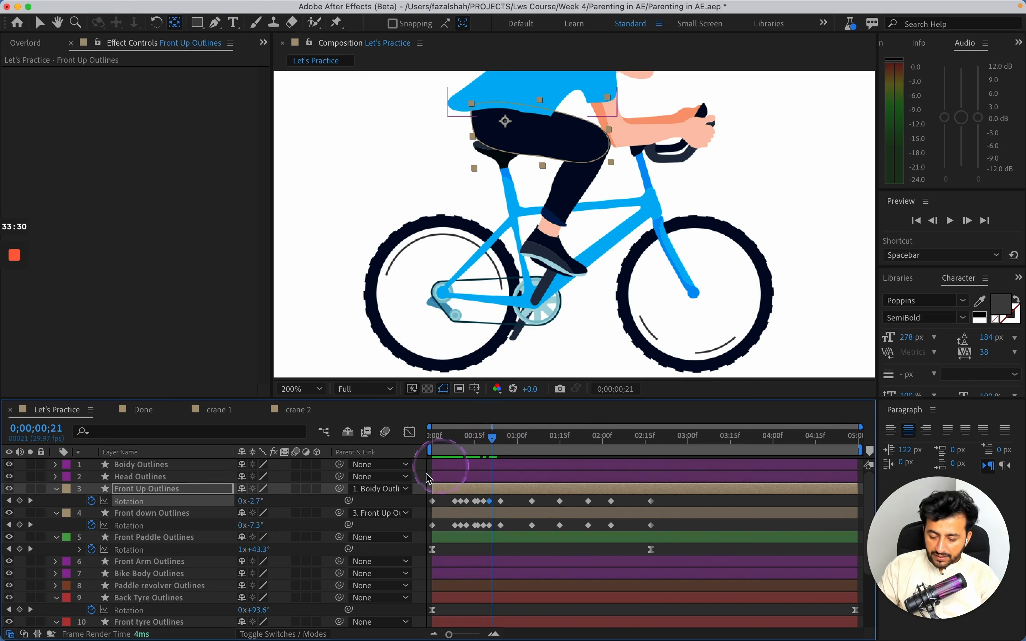
pyautogui.click(232, 521)
pyautogui.moveTo(250, 524)
pyautogui.mouseDown()
pyautogui.moveTo(251, 502)
pyautogui.moveTo(266, 525)
pyautogui.mouseUp()
pyautogui.click(250, 501)
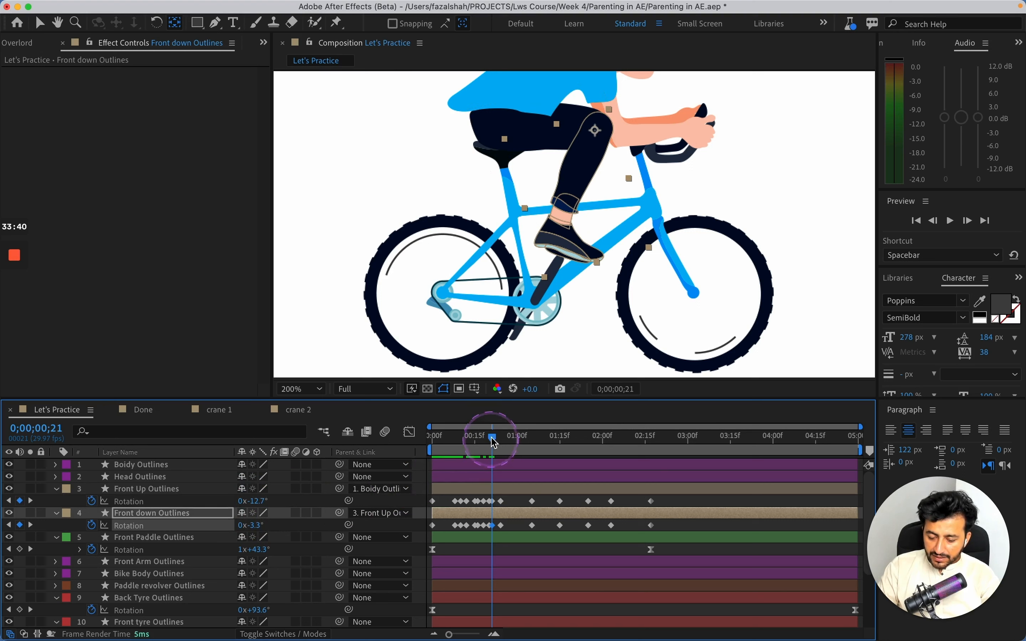
pyautogui.moveTo(493, 443); pyautogui.dragTo(494, 445)
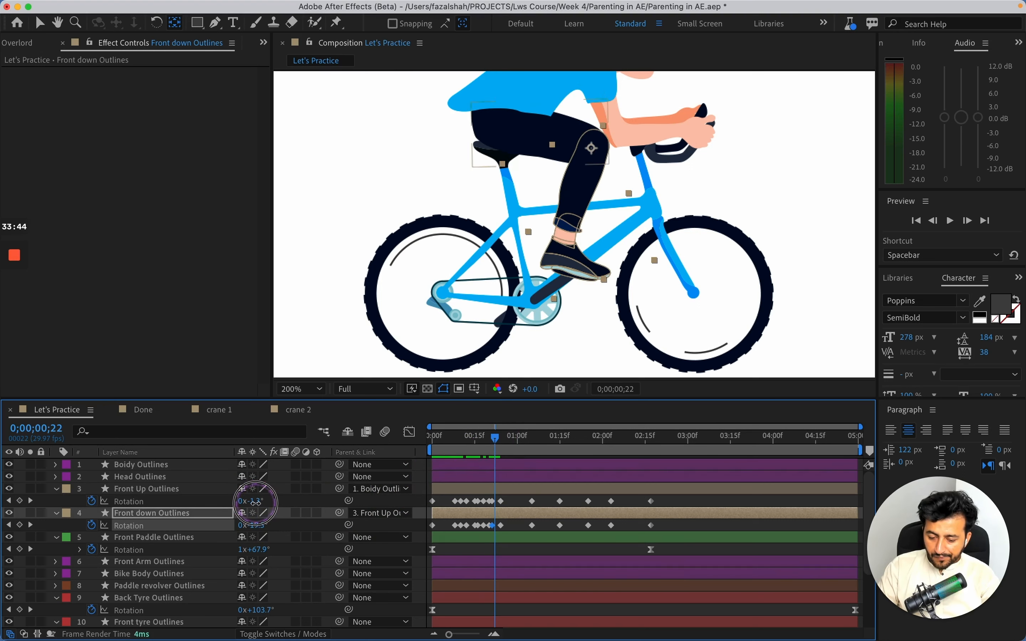
pyautogui.moveTo(256, 502); pyautogui.dragTo(262, 524)
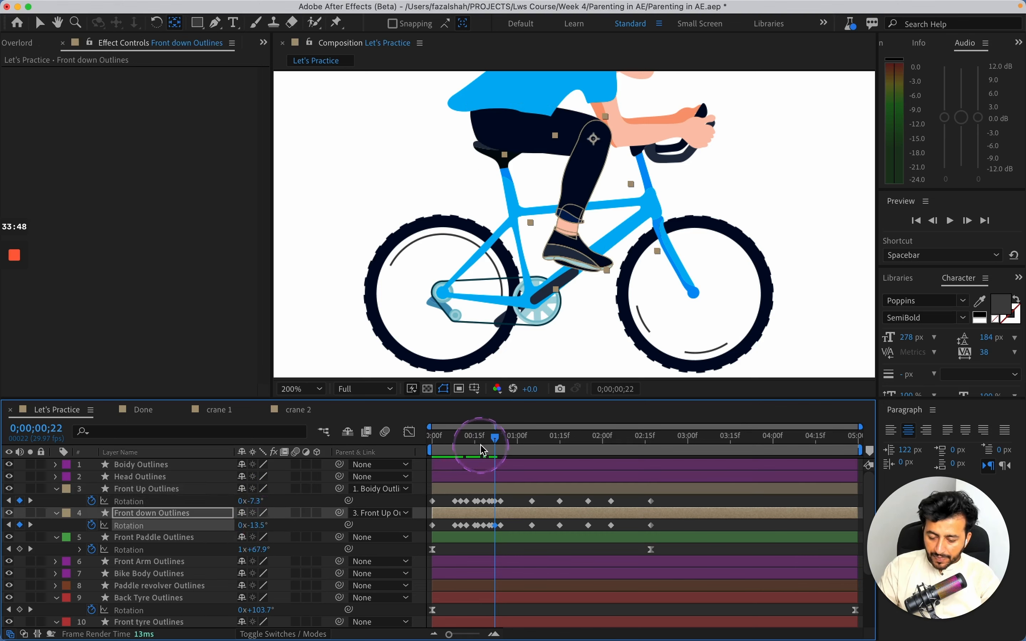
# Step: Limit the work area to end at 0;00;00;26, preview the pedalling from the start, and check the frames around 0;00;00;24
pyautogui.moveTo(483, 450); pyautogui.dragTo(506, 450)
pyautogui.press('n')
pyautogui.click(329, 406)
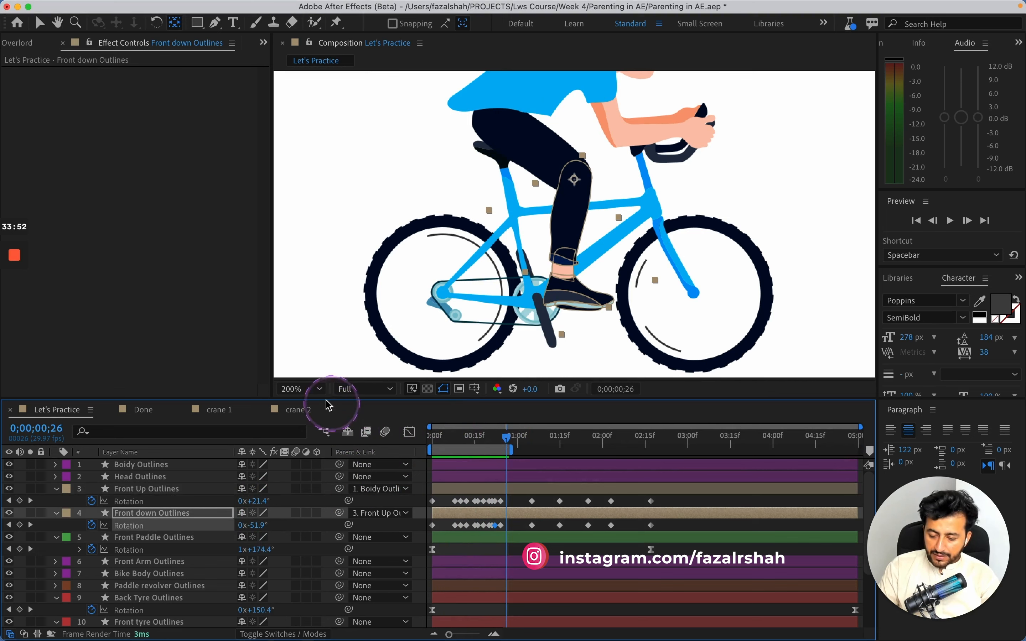
pyautogui.click(299, 388)
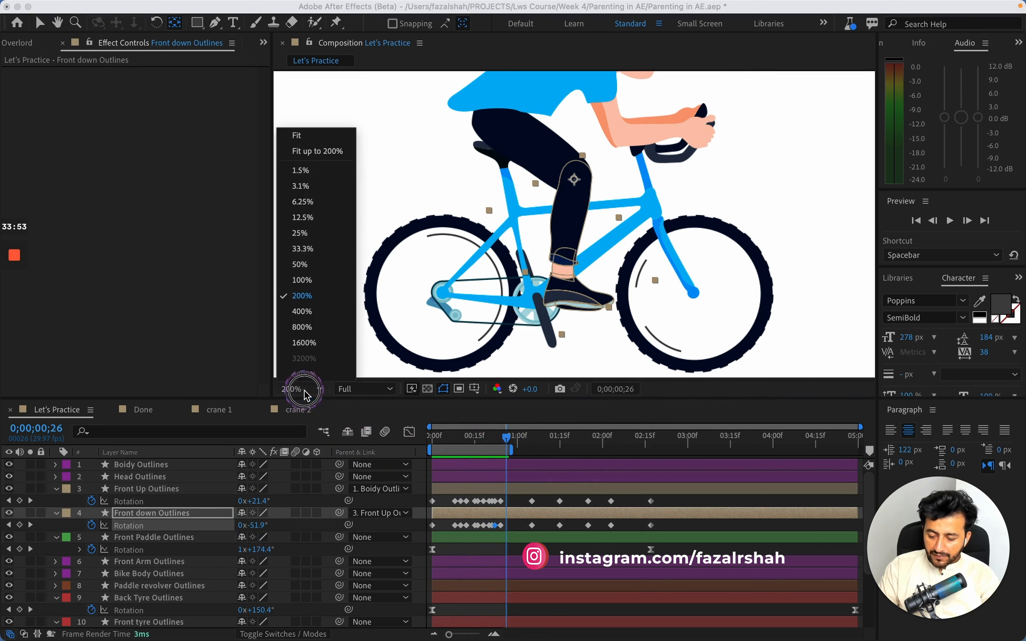
pyautogui.click(314, 145)
pyautogui.moveTo(500, 432); pyautogui.dragTo(418, 443)
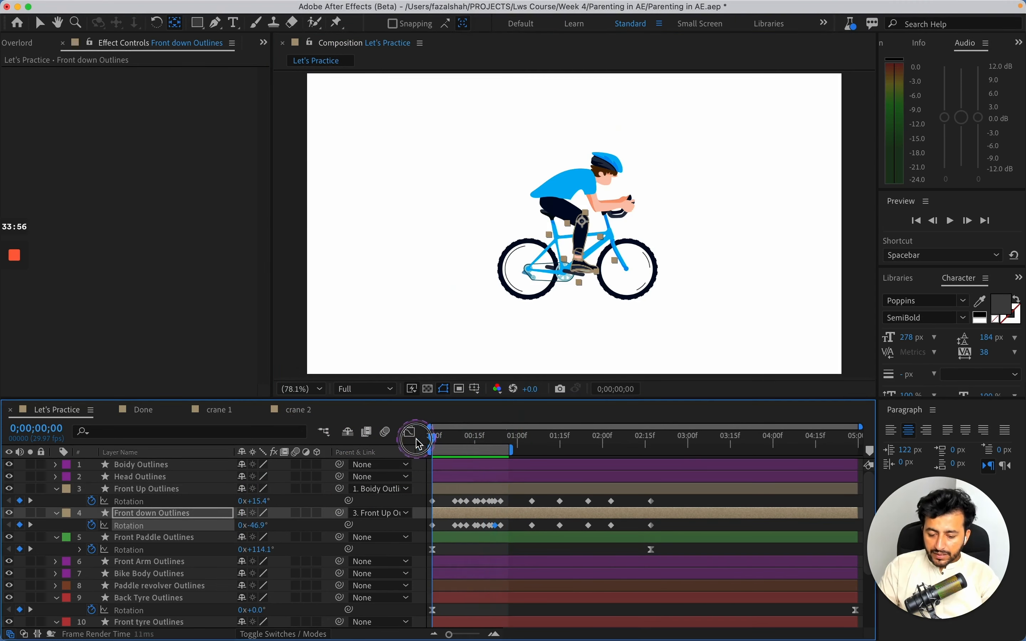
pyautogui.press('space')
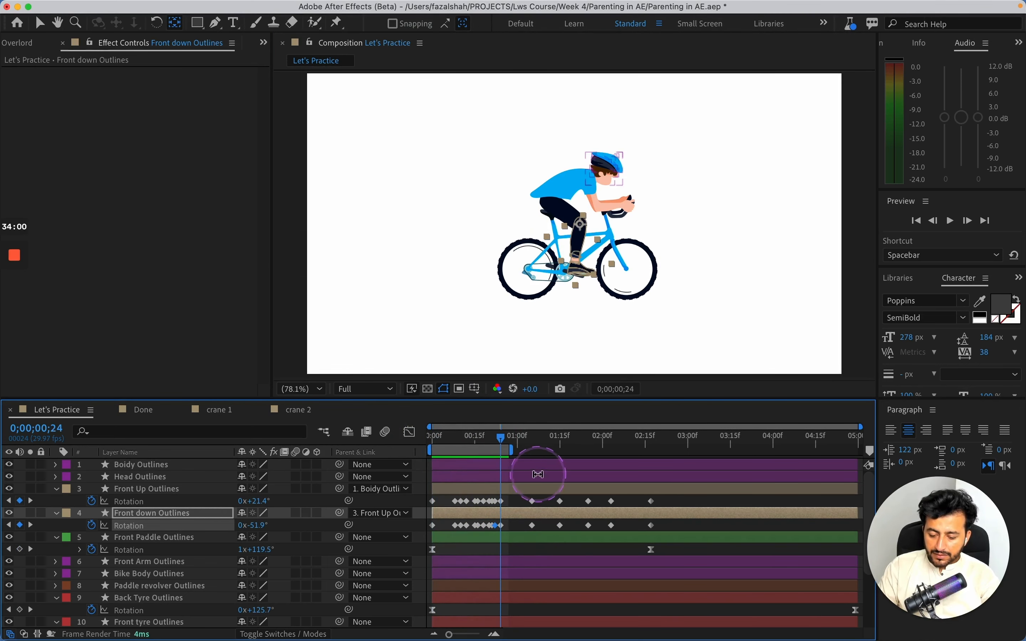
pyautogui.click(509, 437)
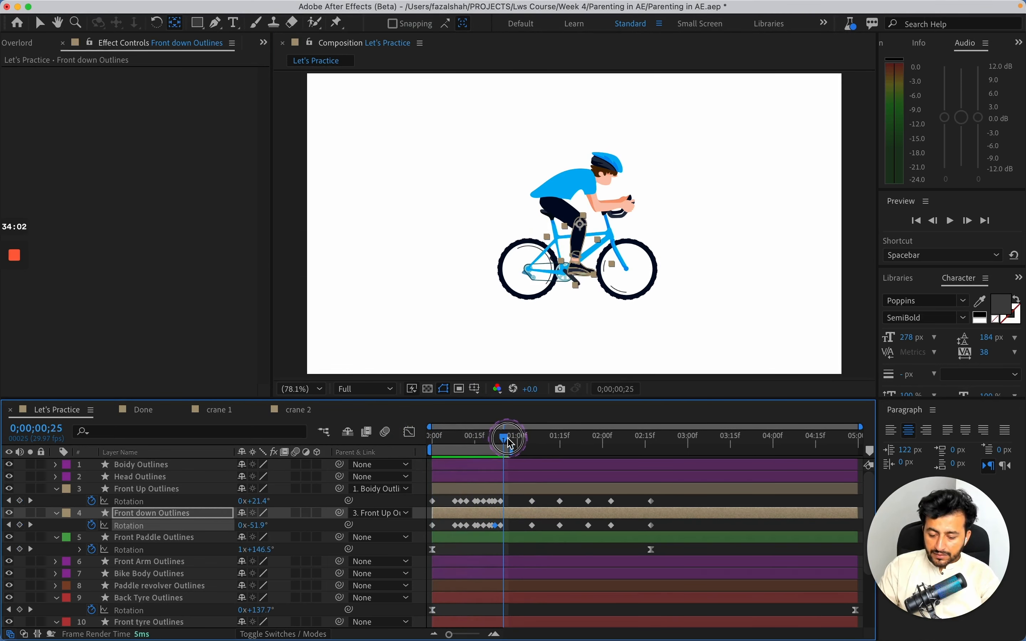
pyautogui.moveTo(510, 443); pyautogui.dragTo(506, 443)
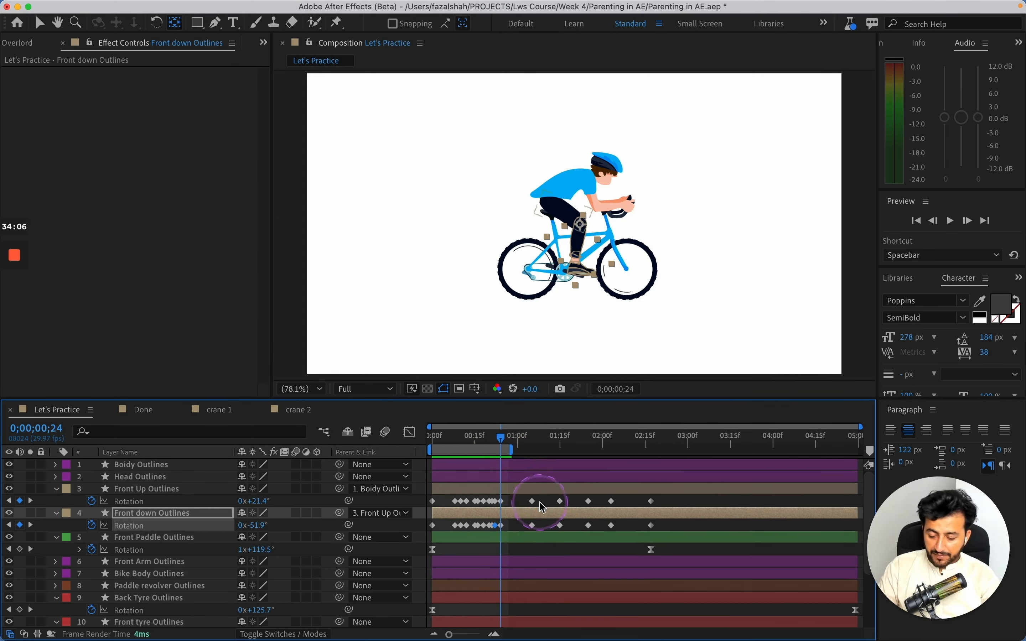
# Step: Extend the work area to the last paddle keyframe and add a layer marker to Front Up Outlines at 0;00;01;05
pyautogui.moveTo(513, 445); pyautogui.dragTo(665, 453)
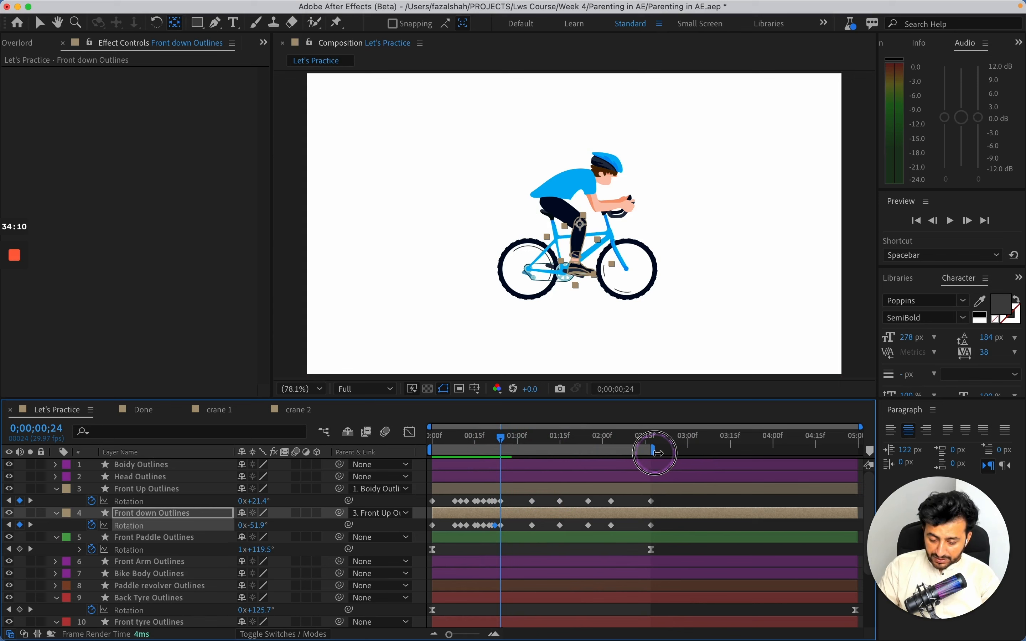
pyautogui.click(500, 487)
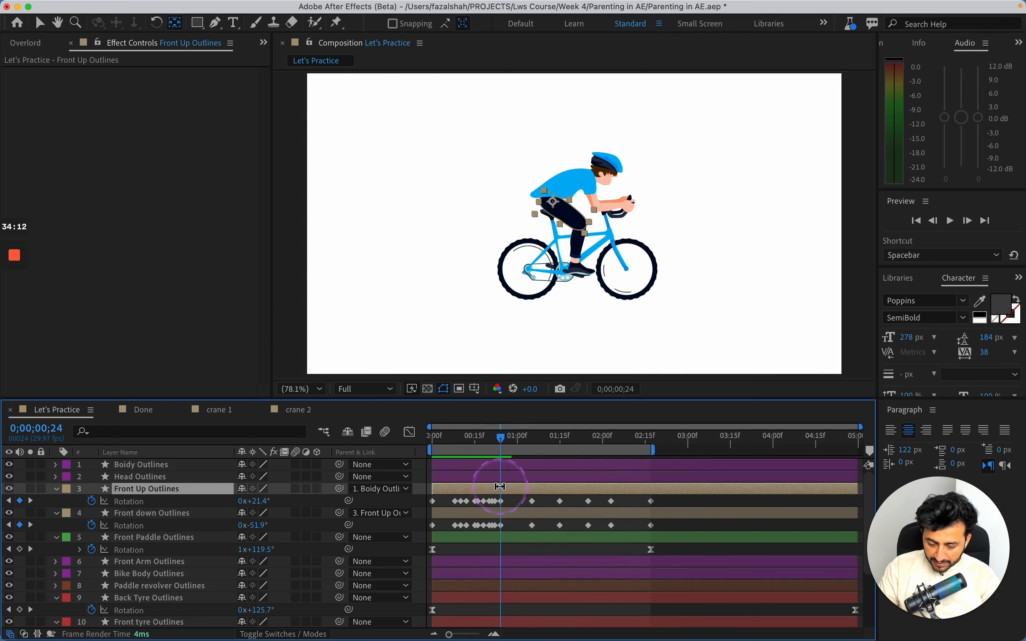
pyautogui.moveTo(501, 446); pyautogui.dragTo(526, 491)
pyautogui.click(527, 492)
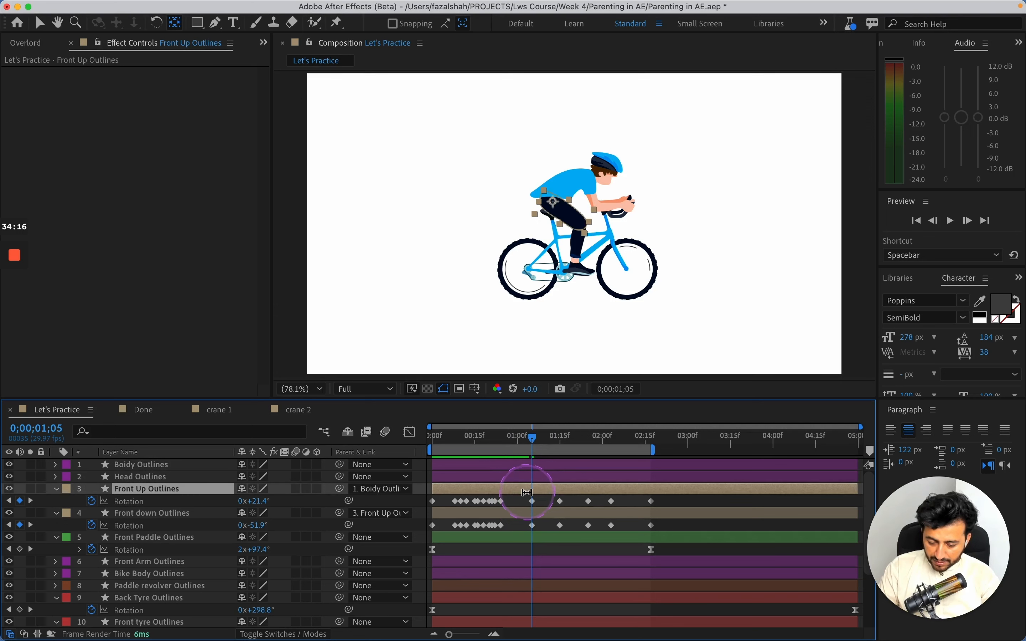
pyautogui.press('super+8')
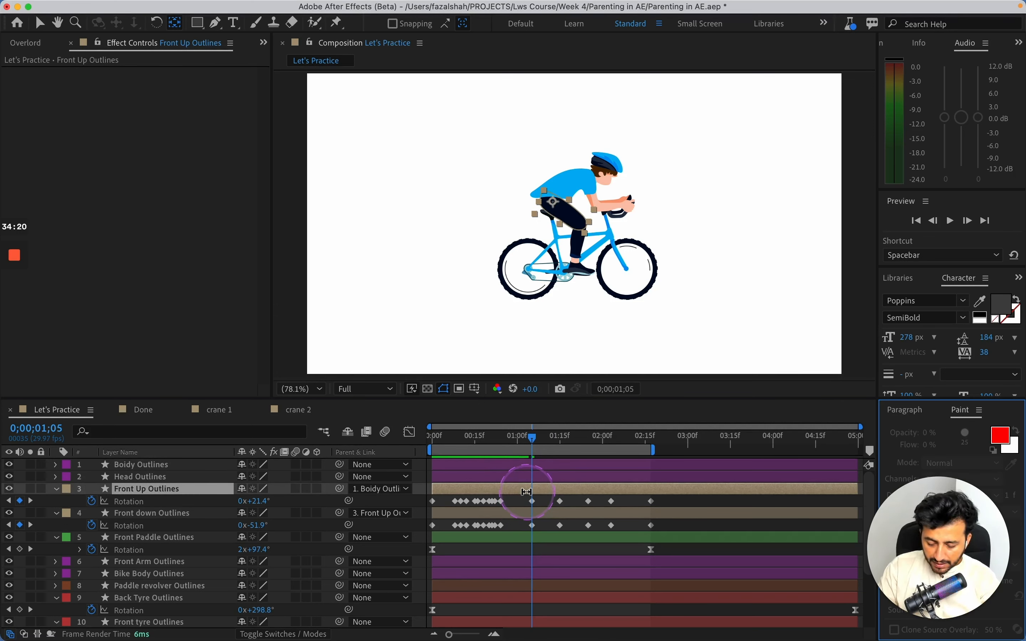
pyautogui.click(527, 492)
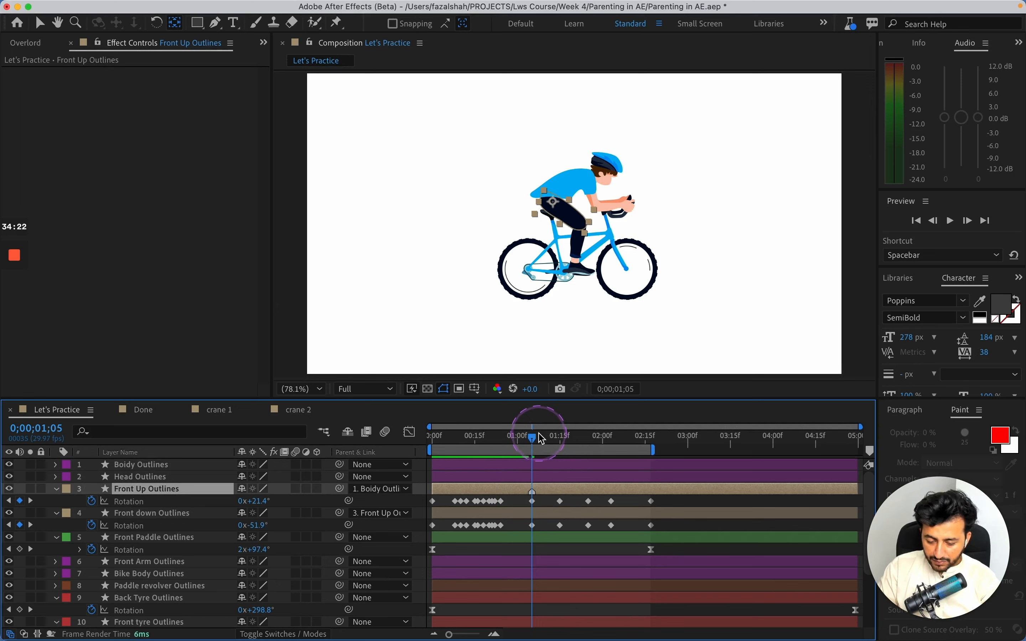
# Step: Add layer markers to Front Up Outlines at the remaining rotation keyframe positions, including 0;00;02;03 and 0;00;02;16
pyautogui.click(535, 442)
pyautogui.moveTo(543, 443); pyautogui.dragTo(610, 443)
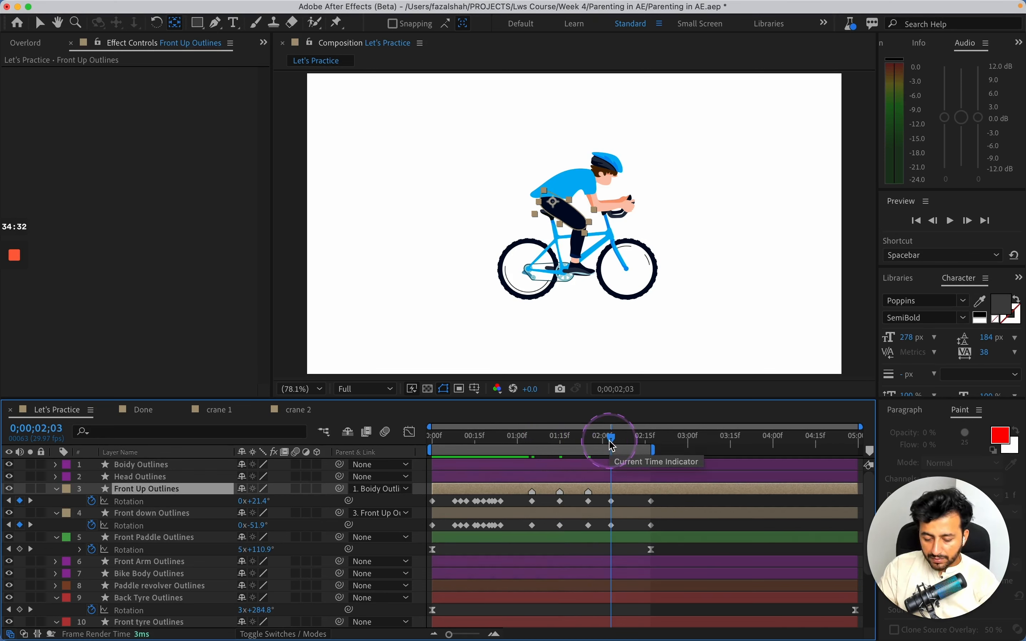
pyautogui.moveTo(613, 445); pyautogui.dragTo(644, 445)
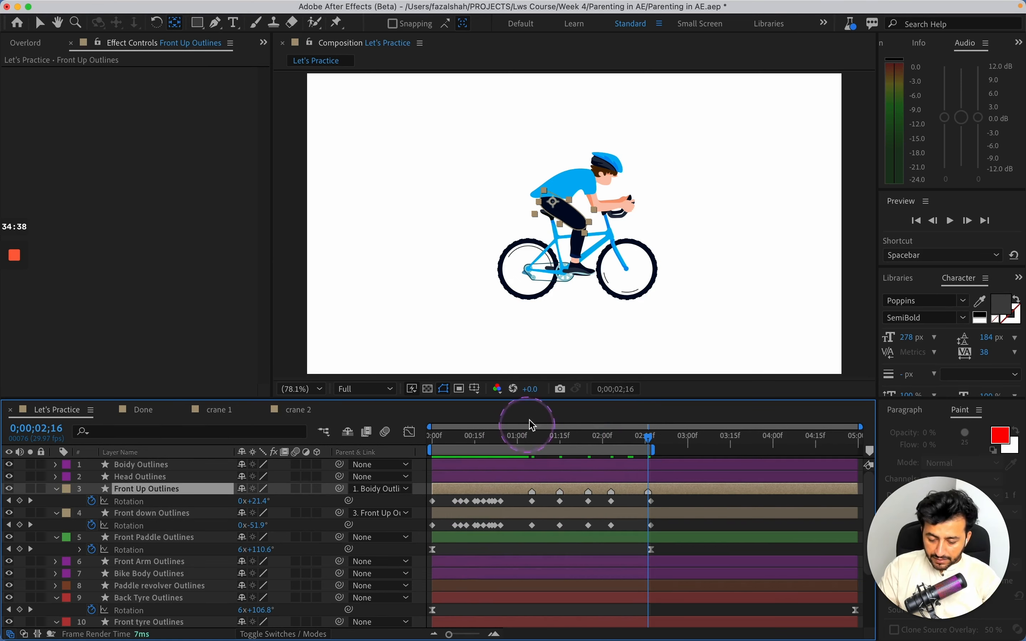
# Step: Delete the Front Up Outlines Rotation keyframes from 0;00;01;05 to 0;00;02;03 and add a marker to that layer at 0;00;00;24
pyautogui.click(484, 445)
pyautogui.moveTo(483, 445); pyautogui.dragTo(422, 445)
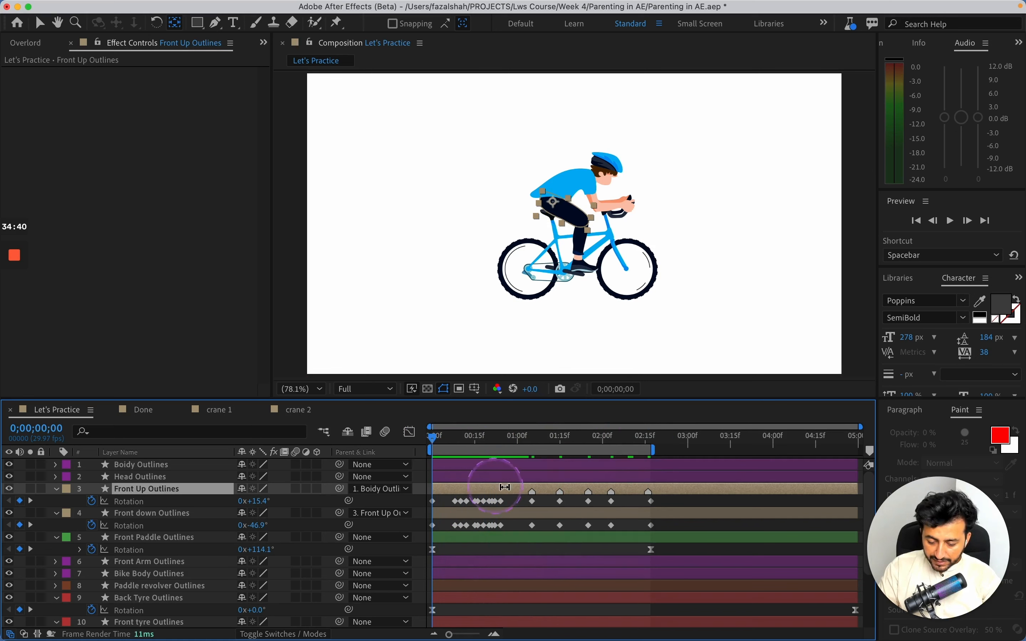
pyautogui.click(494, 634)
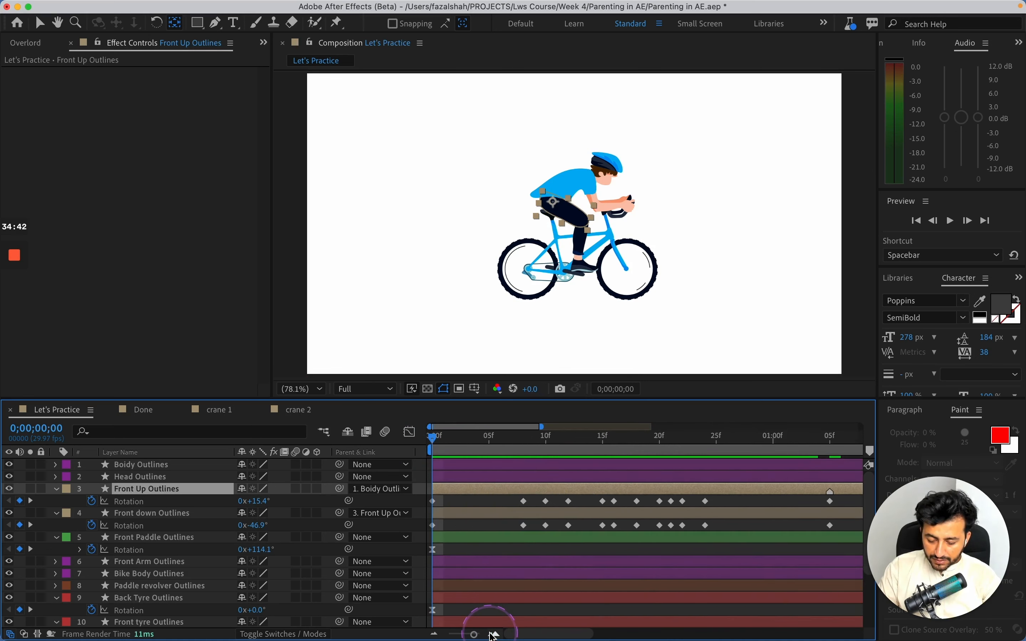
pyautogui.click(433, 634)
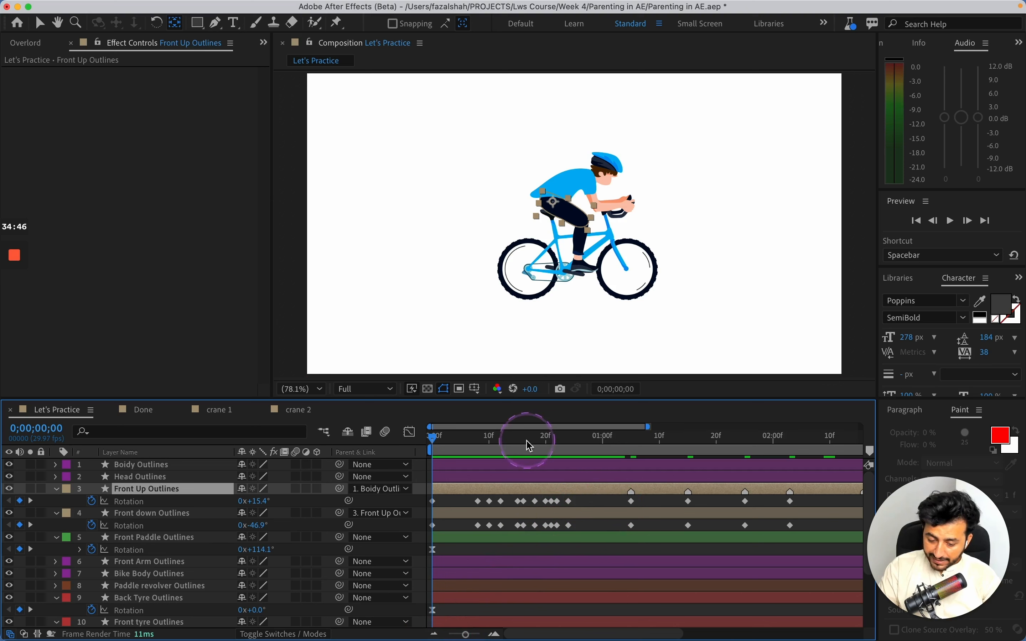
pyautogui.moveTo(530, 446); pyautogui.dragTo(571, 451)
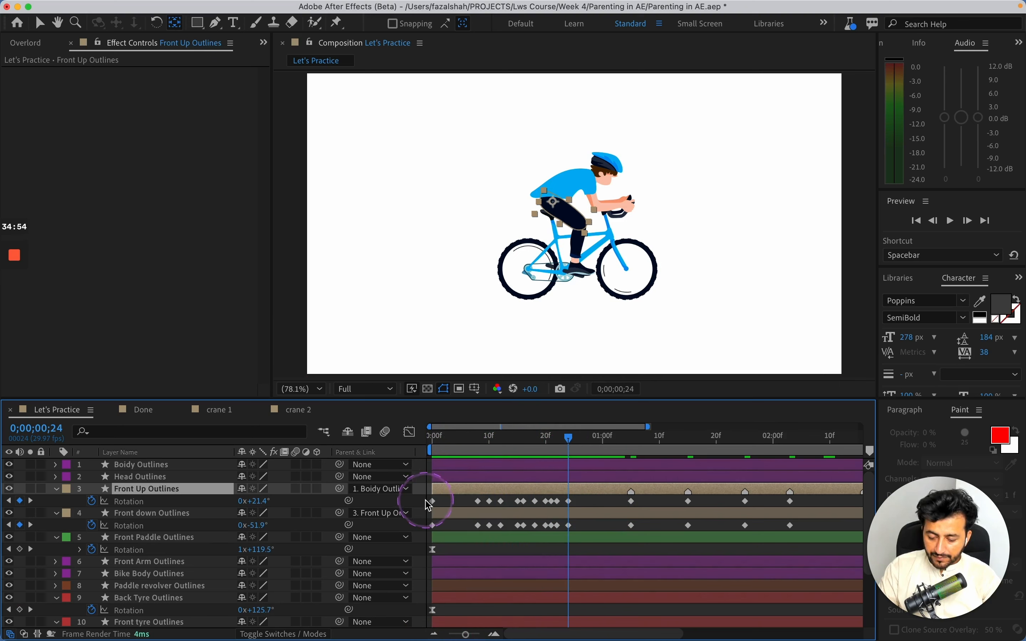
pyautogui.moveTo(426, 500); pyautogui.dragTo(561, 509)
pyautogui.click(581, 501)
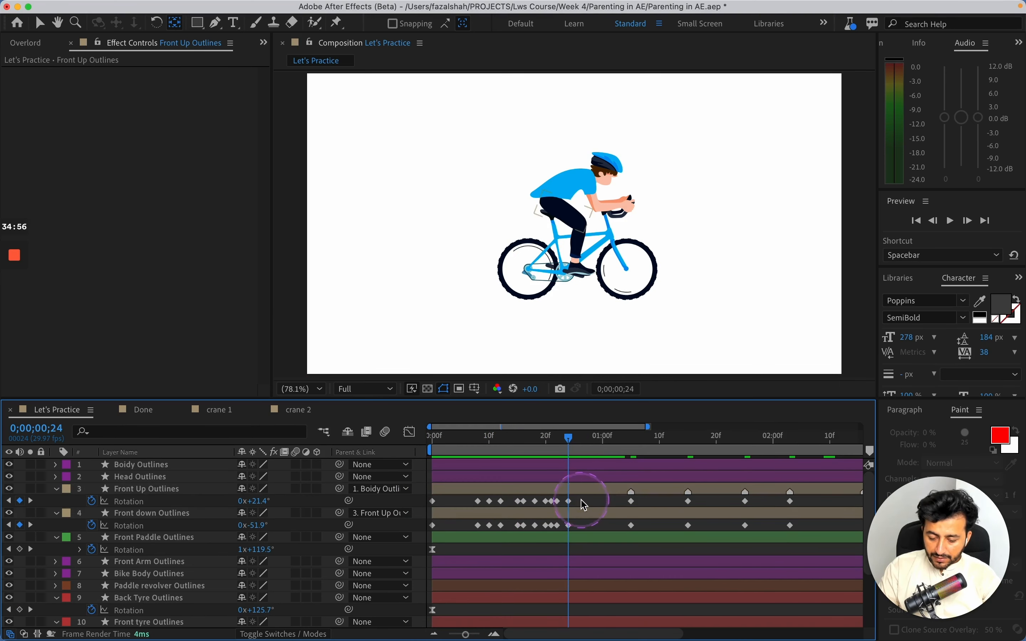
pyautogui.moveTo(631, 501); pyautogui.dragTo(810, 505)
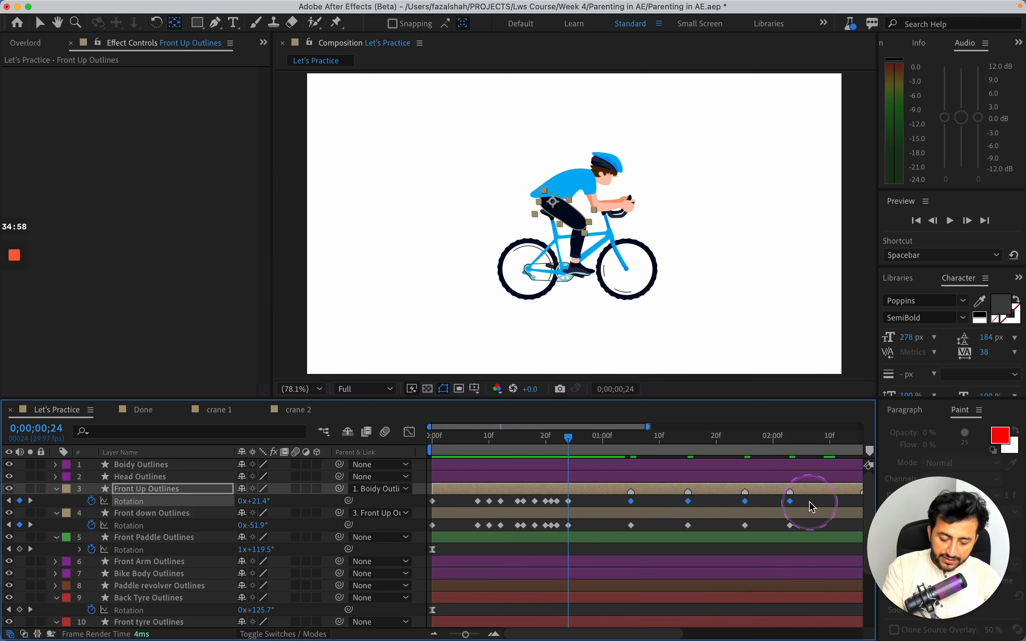
pyautogui.press('Delete')
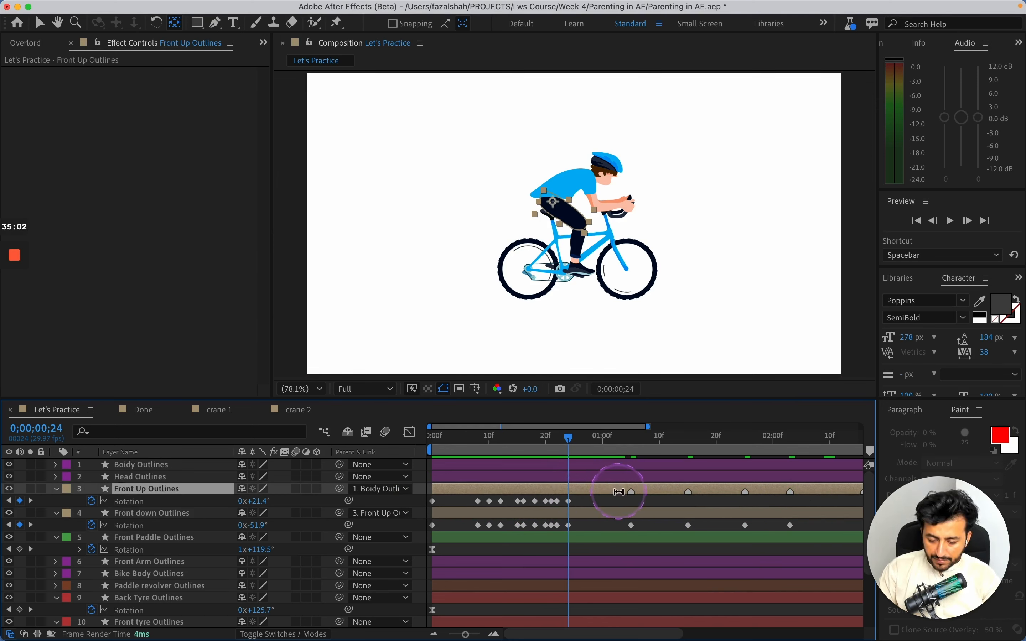
pyautogui.click(578, 500)
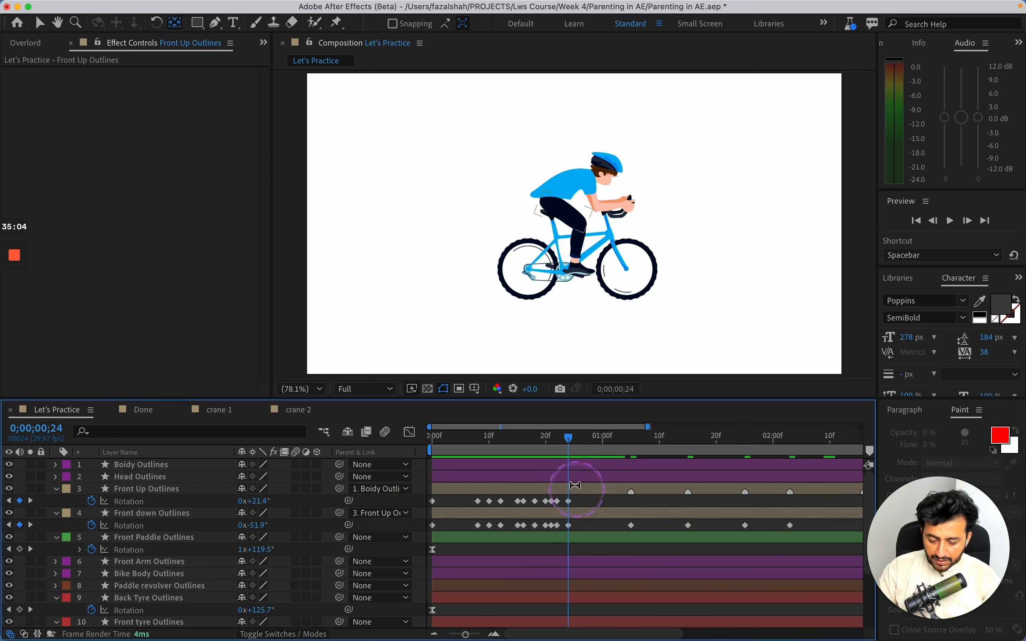
pyautogui.click(572, 488)
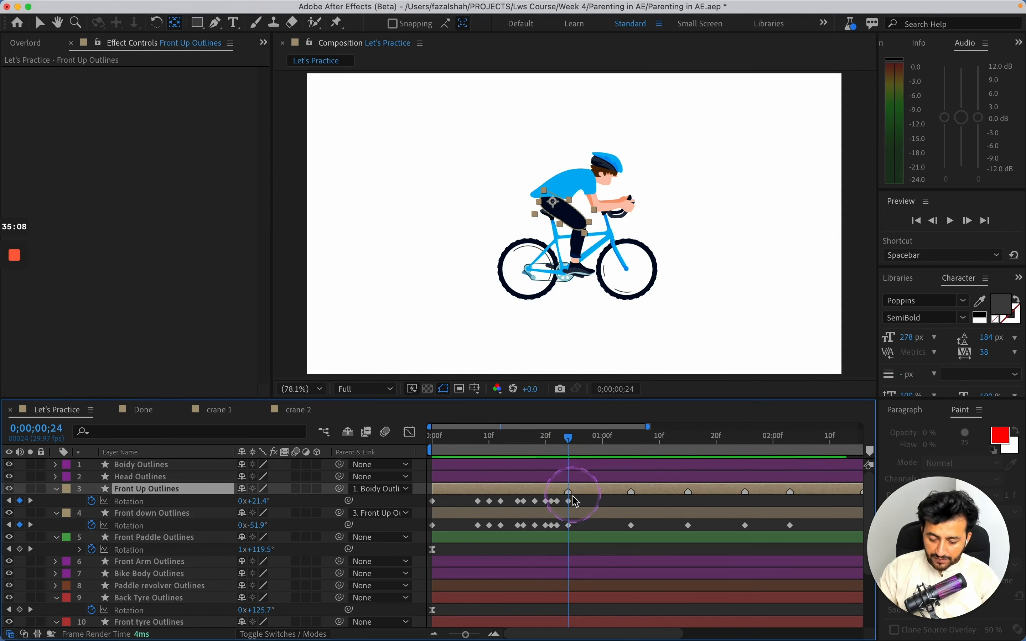
# Step: Paste a copy of the first-cycle Front Up Outlines Rotation keyframes at 0;00;00;25 and compress them to end at the 0;00;01;05 marker
pyautogui.moveTo(580, 507); pyautogui.dragTo(423, 505)
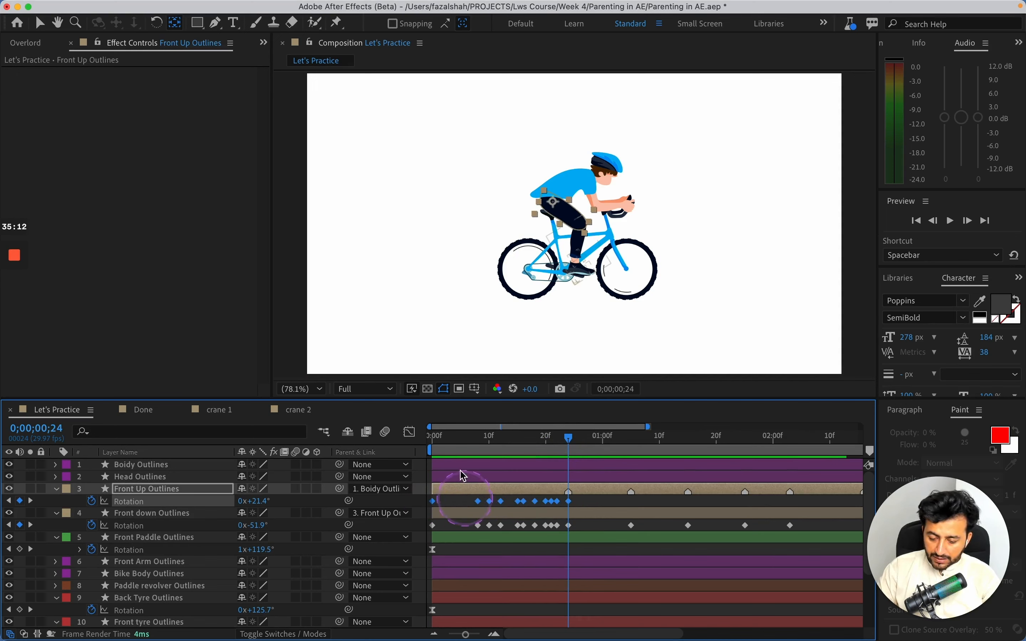
pyautogui.moveTo(426, 436); pyautogui.dragTo(576, 440)
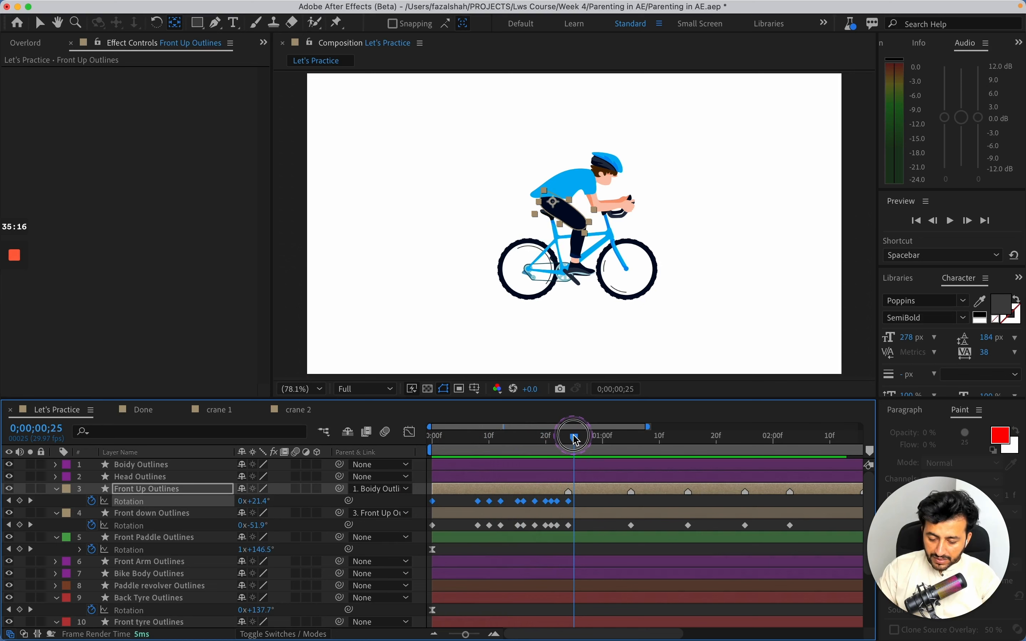
pyautogui.press('super+v')
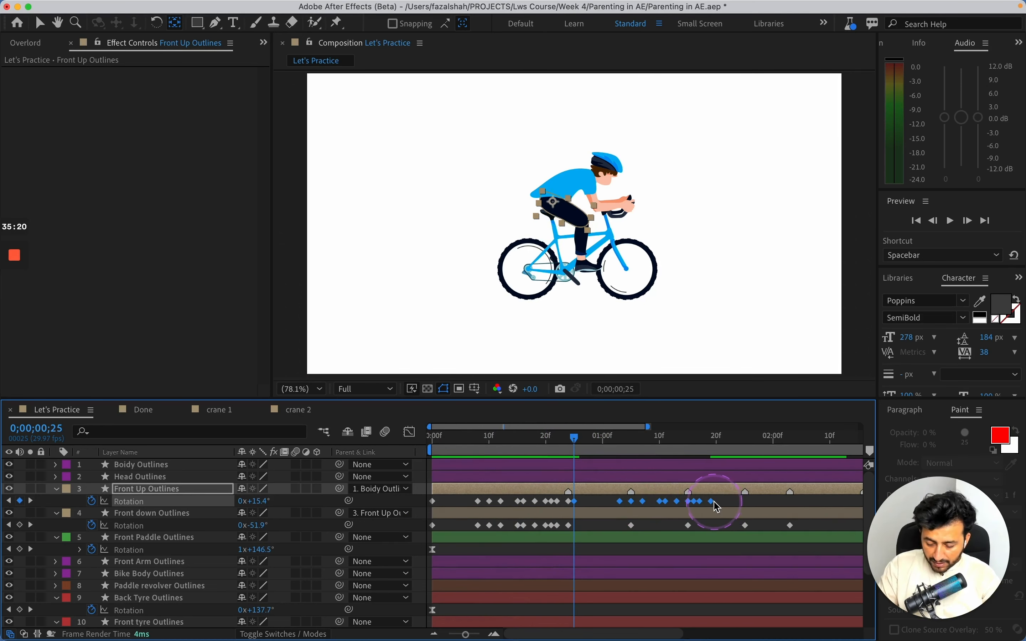
pyautogui.press('alt')
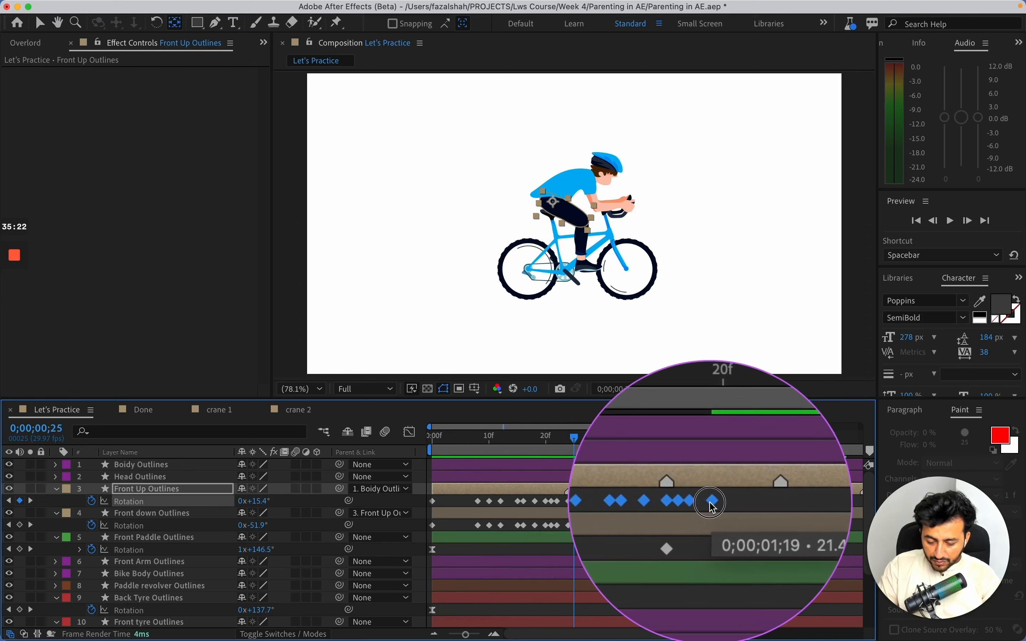
pyautogui.moveTo(711, 502); pyautogui.dragTo(630, 509)
pyautogui.click(591, 503)
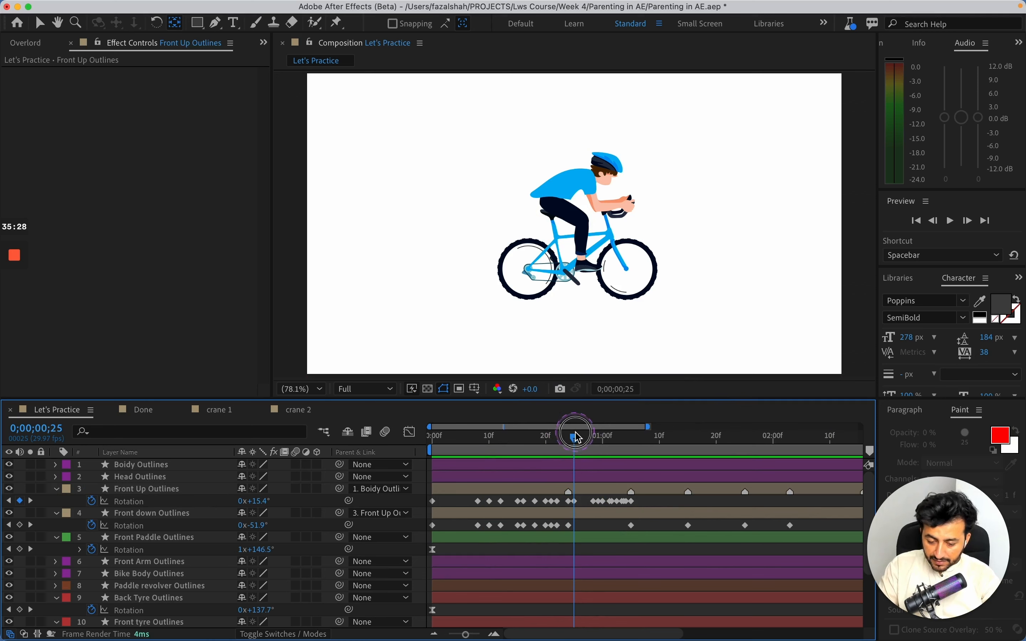
# Step: Check the pedalling between 0;00;00;25 and 0;00;01;03, and delete the Front Up Outlines Rotation keyframe at 0;00;00;25
pyautogui.moveTo(579, 437); pyautogui.dragTo(623, 458)
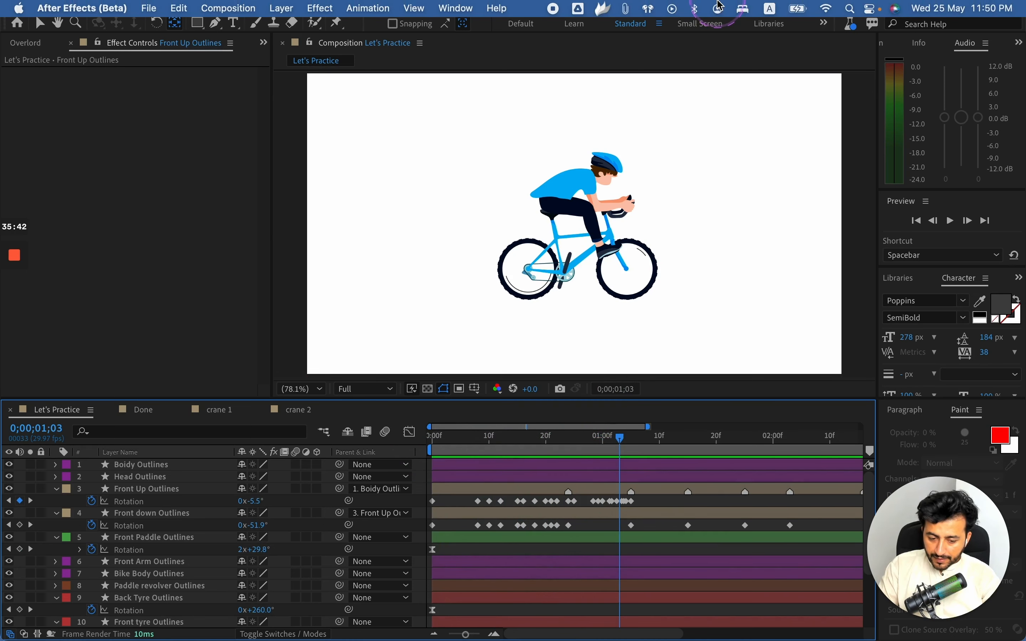
pyautogui.moveTo(619, 445); pyautogui.dragTo(575, 421)
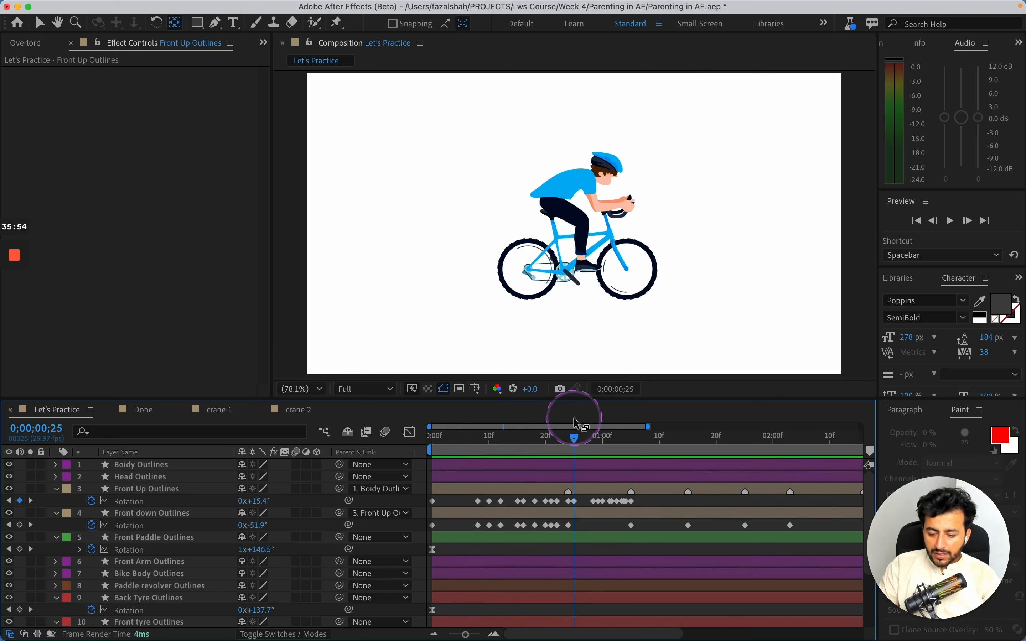
pyautogui.click(576, 501)
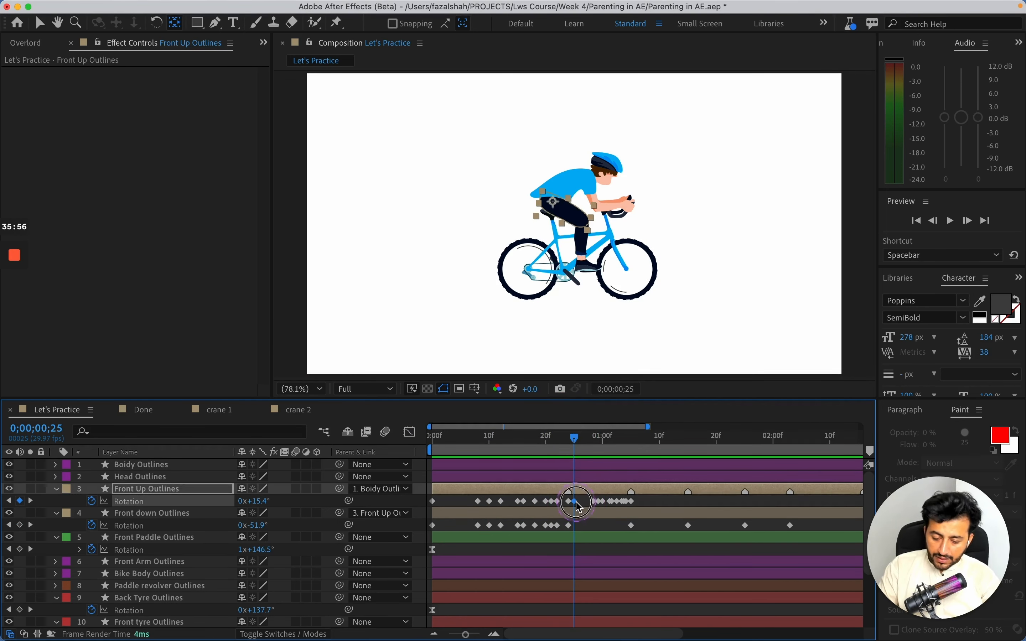
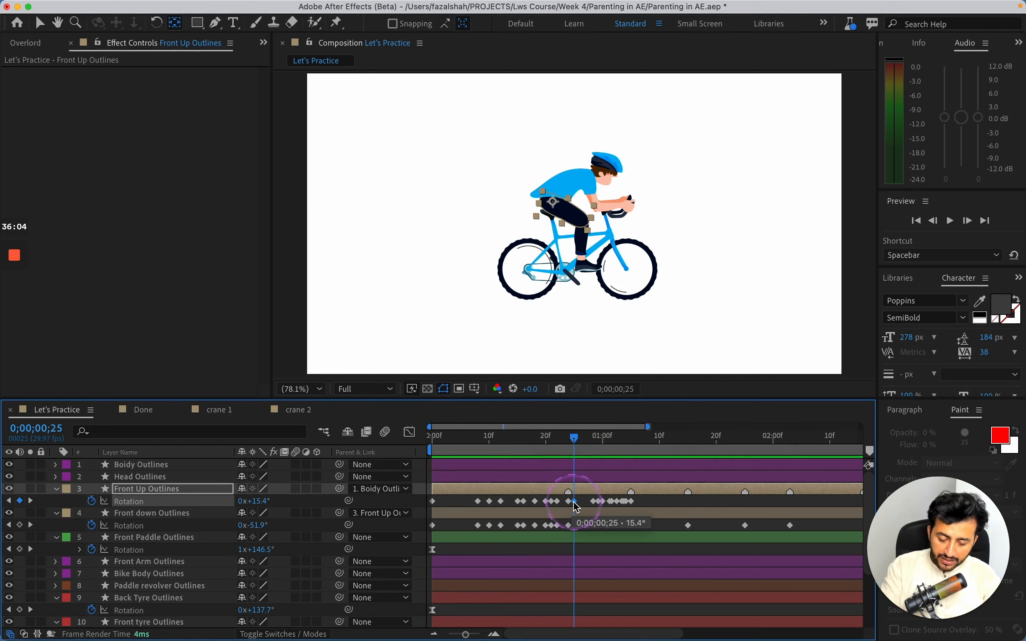
pyautogui.press('Delete')
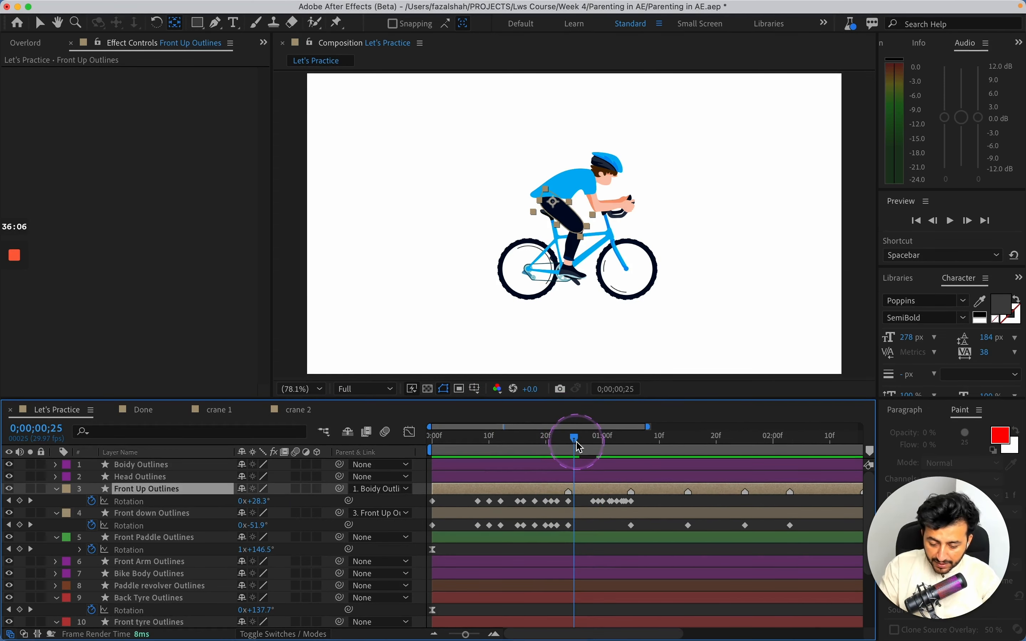
# Step: Nudge the remaining pasted Front Up Outlines Rotation keyframes slightly earlier and check the frames back to 0;00;00;24
pyautogui.moveTo(575, 436); pyautogui.dragTo(604, 448)
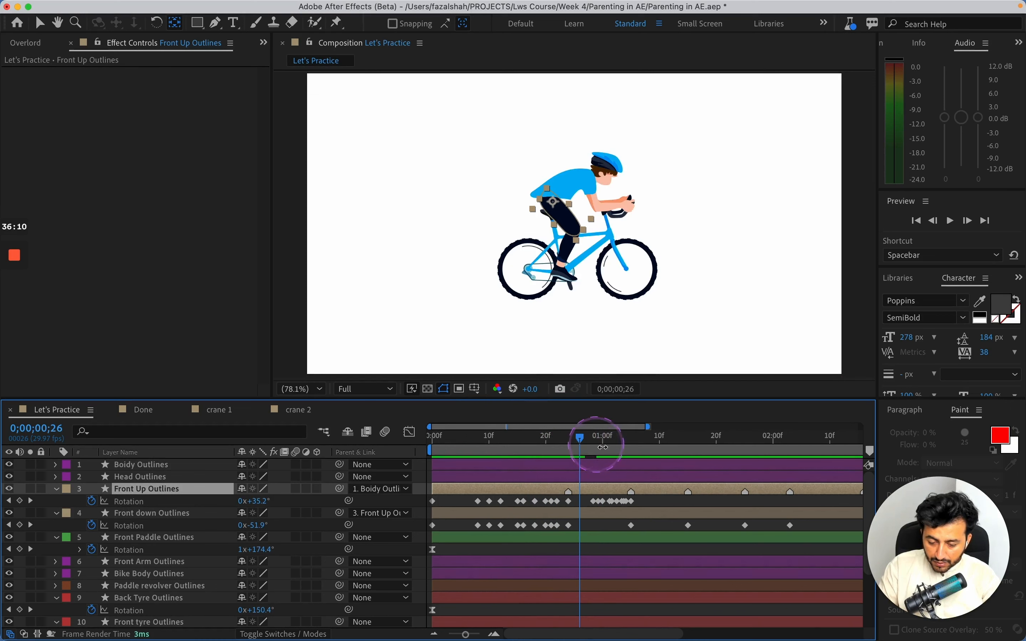
pyautogui.moveTo(647, 499); pyautogui.dragTo(617, 505)
pyautogui.press('=')
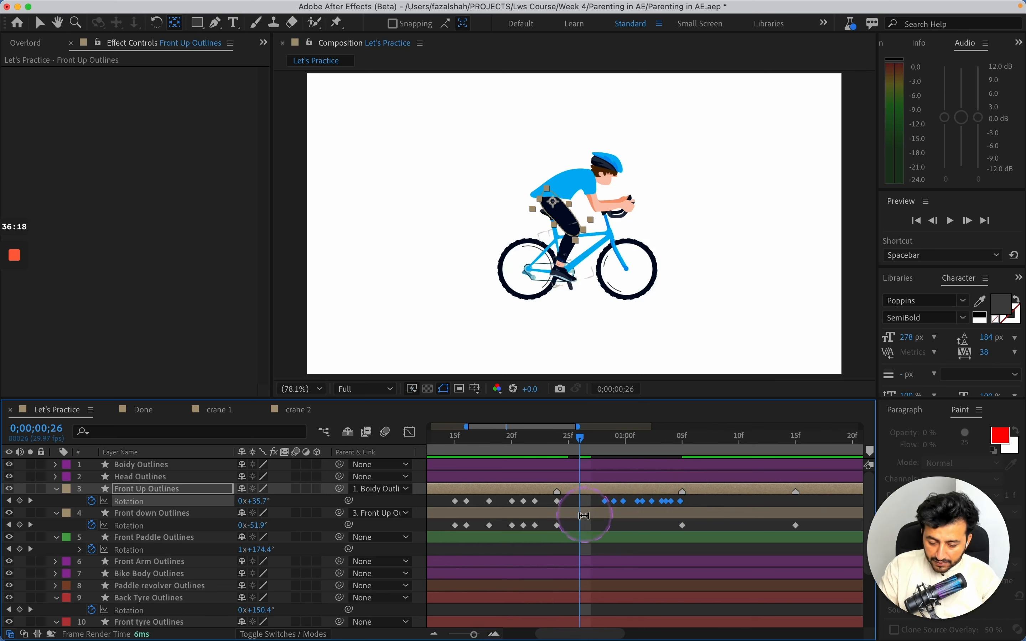
pyautogui.click(589, 499)
pyautogui.moveTo(586, 439); pyautogui.dragTo(557, 447)
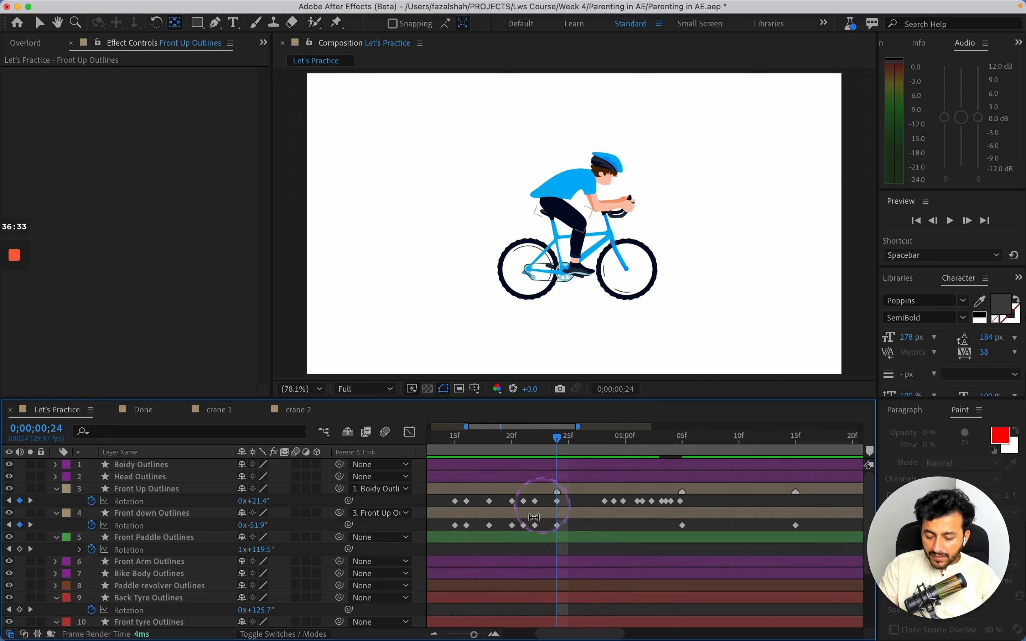
# Step: Delete all Front down Outlines Rotation keyframes after 0;00;00;24
pyautogui.click(452, 634)
pyautogui.click(482, 507)
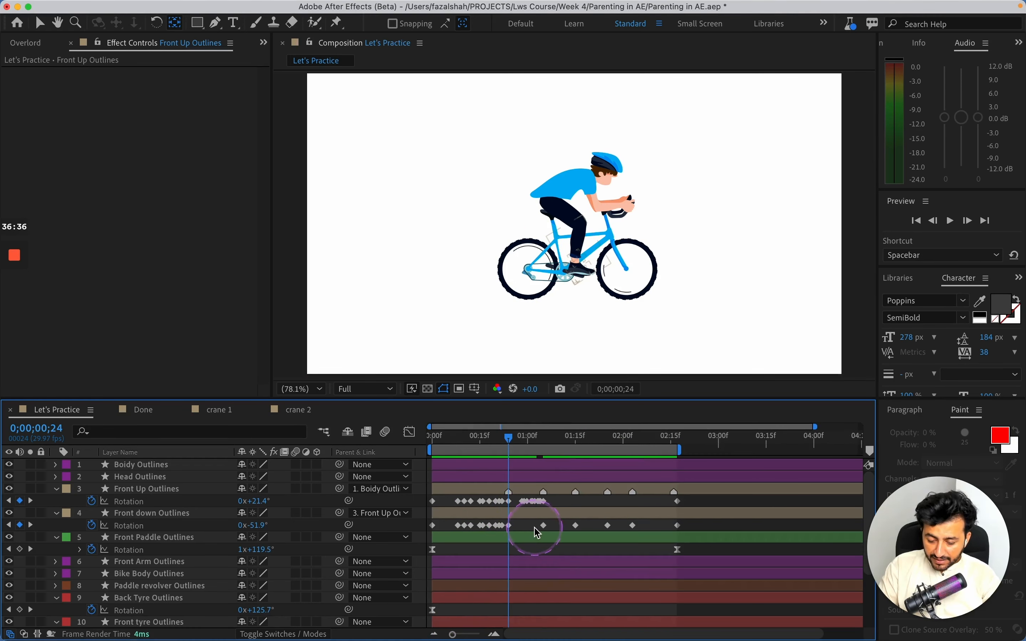
pyautogui.moveTo(536, 526); pyautogui.dragTo(698, 531)
pyautogui.press('Delete')
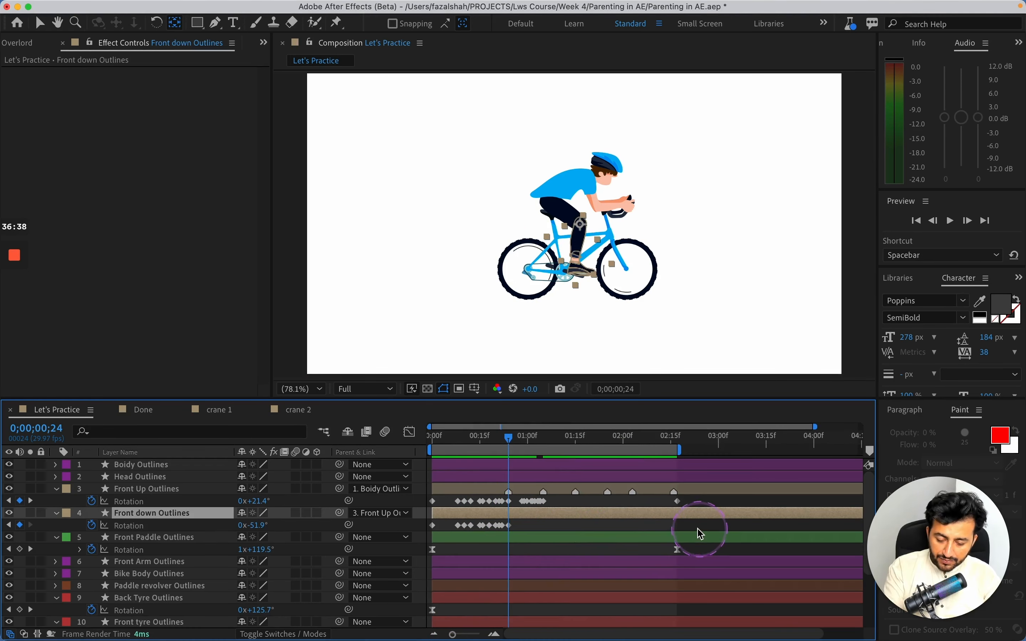
# Step: Paste a copy of the first-cycle Front down Outlines Rotation keyframes at 0;00;00;24 and compress them to end at 0;00;01;05
pyautogui.moveTo(510, 520); pyautogui.dragTo(413, 543)
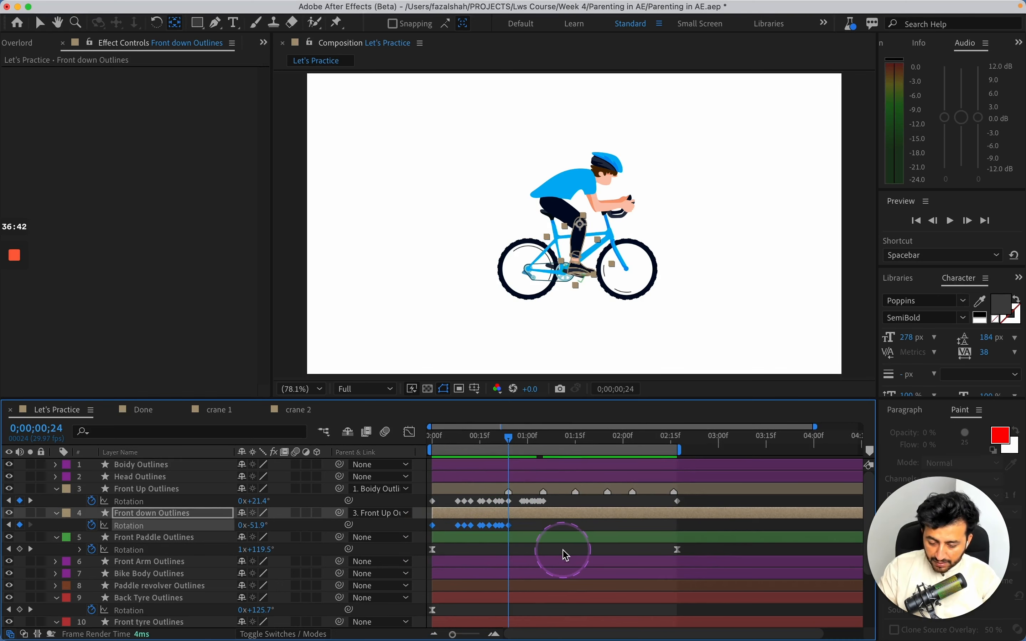
pyautogui.press('super+v')
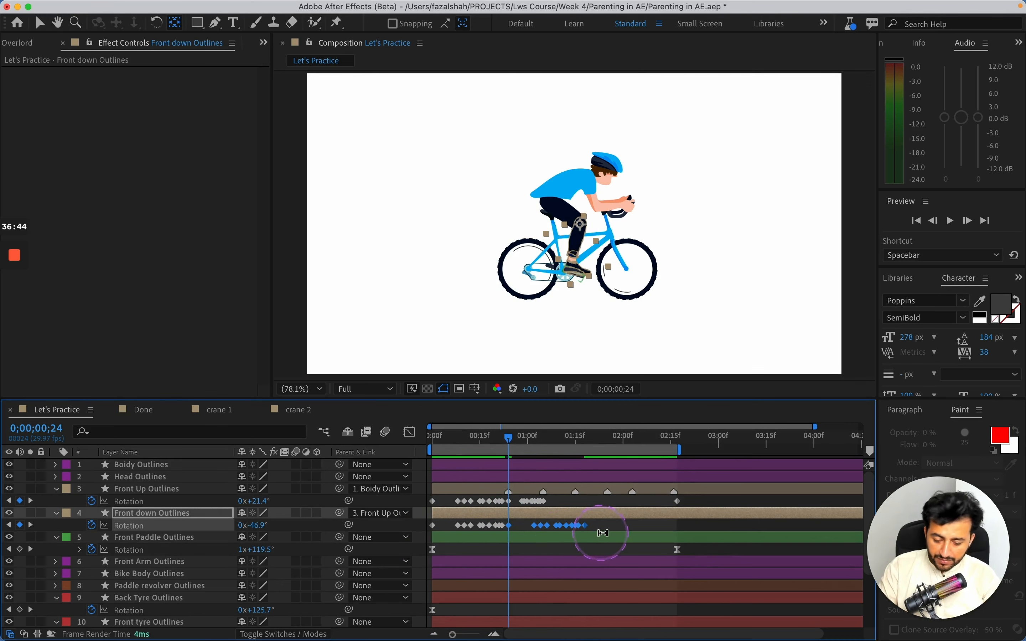
pyautogui.moveTo(533, 445); pyautogui.dragTo(544, 443)
pyautogui.click(495, 634)
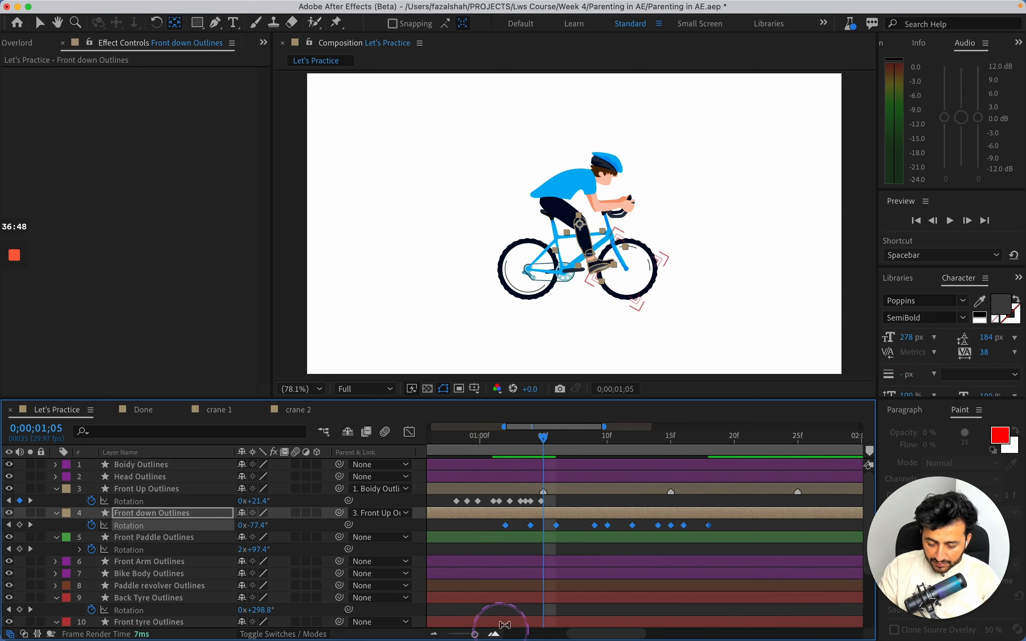
pyautogui.moveTo(716, 531); pyautogui.dragTo(543, 533)
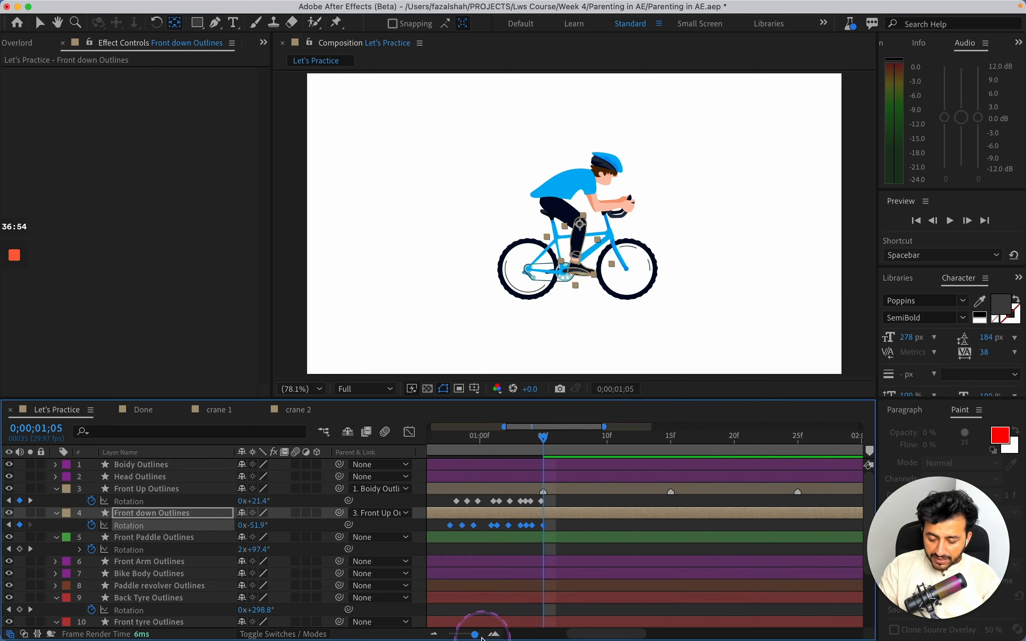
# Step: Shift the pasted Rotation keyframes of Front down and Front Up Outlines slightly in time, checking the leg against the paddle around 0;00;00;27
pyautogui.moveTo(476, 634); pyautogui.dragTo(472, 635)
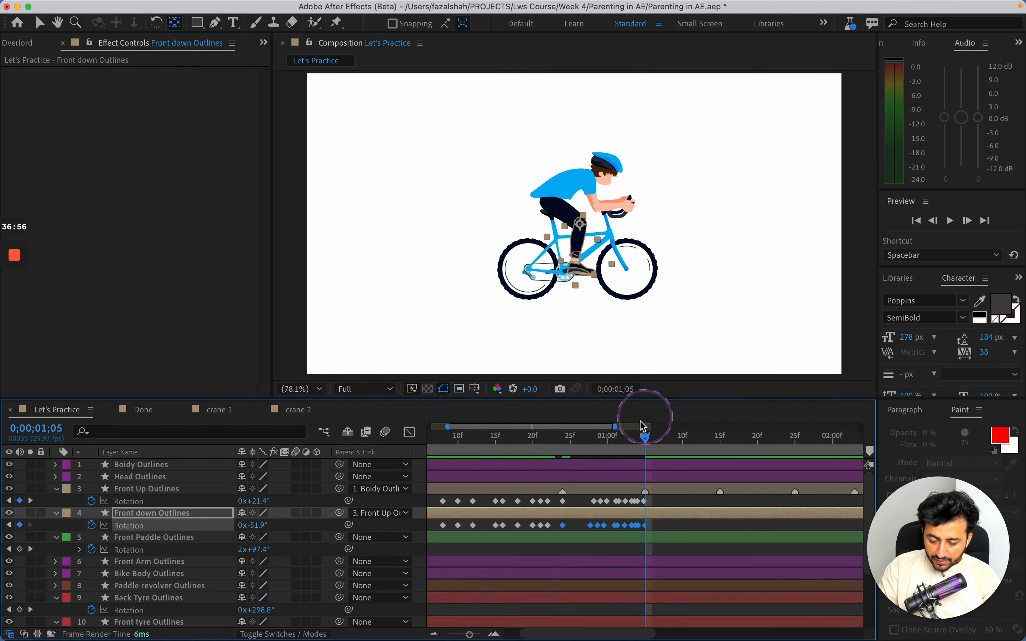
pyautogui.moveTo(646, 437); pyautogui.dragTo(592, 454)
pyautogui.click(571, 559)
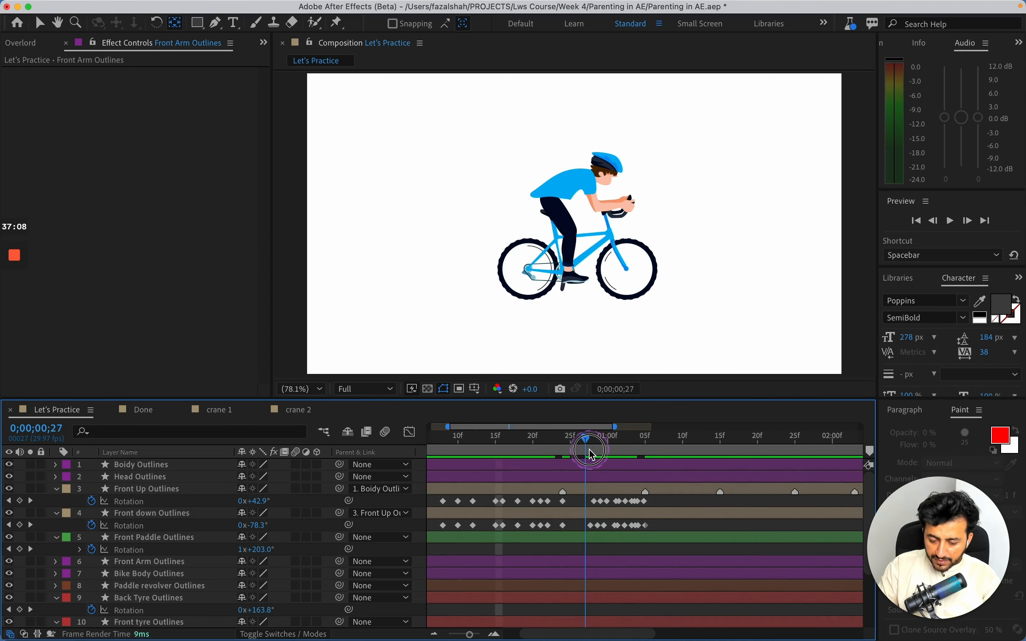
pyautogui.click(656, 513)
pyautogui.moveTo(660, 527); pyautogui.dragTo(606, 530)
pyautogui.moveTo(581, 451)
pyautogui.mouseDown()
pyautogui.moveTo(556, 450)
pyautogui.moveTo(582, 450)
pyautogui.mouseUp()
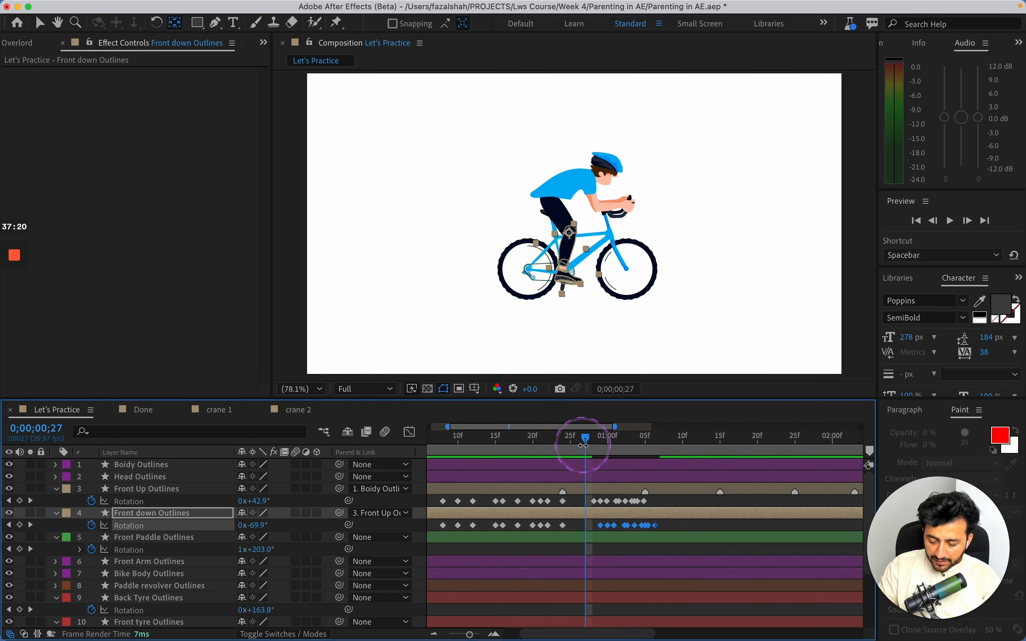
pyautogui.moveTo(600, 526); pyautogui.dragTo(647, 508)
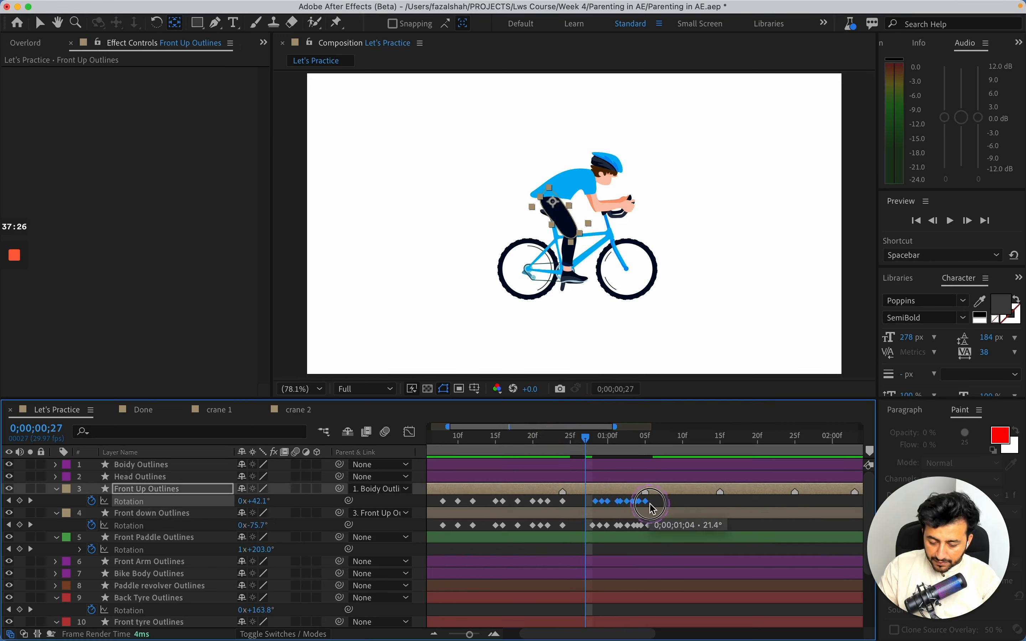
pyautogui.moveTo(586, 437); pyautogui.dragTo(576, 444)
pyautogui.click(738, 552)
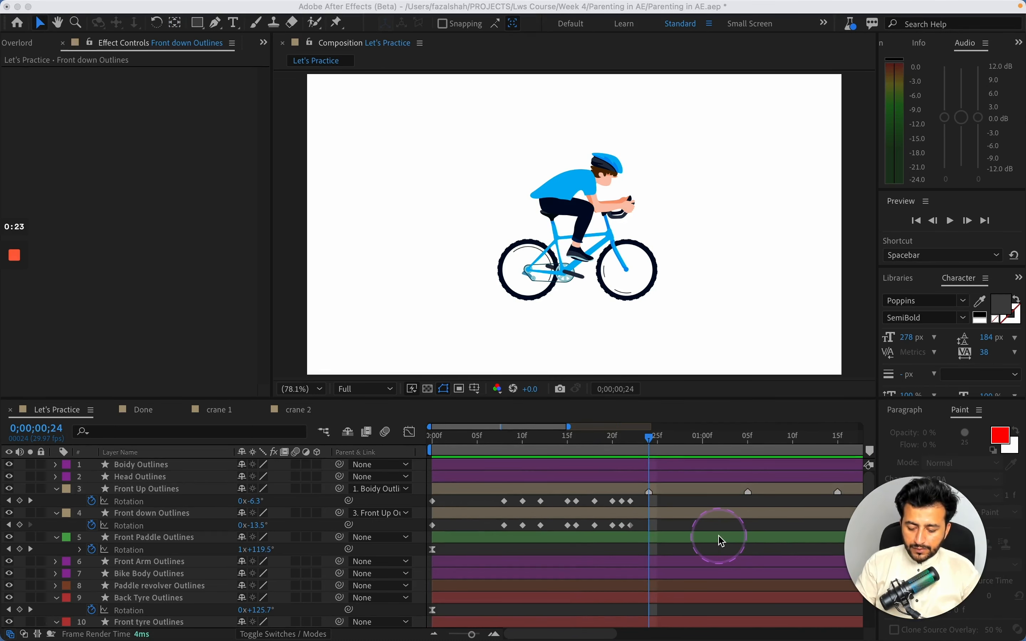
# Step: Paste copies of the first-cycle Rotation keyframes of Front Up Outlines and Front down Outlines at 0;00;00;24 on their own layers
pyautogui.click(633, 502)
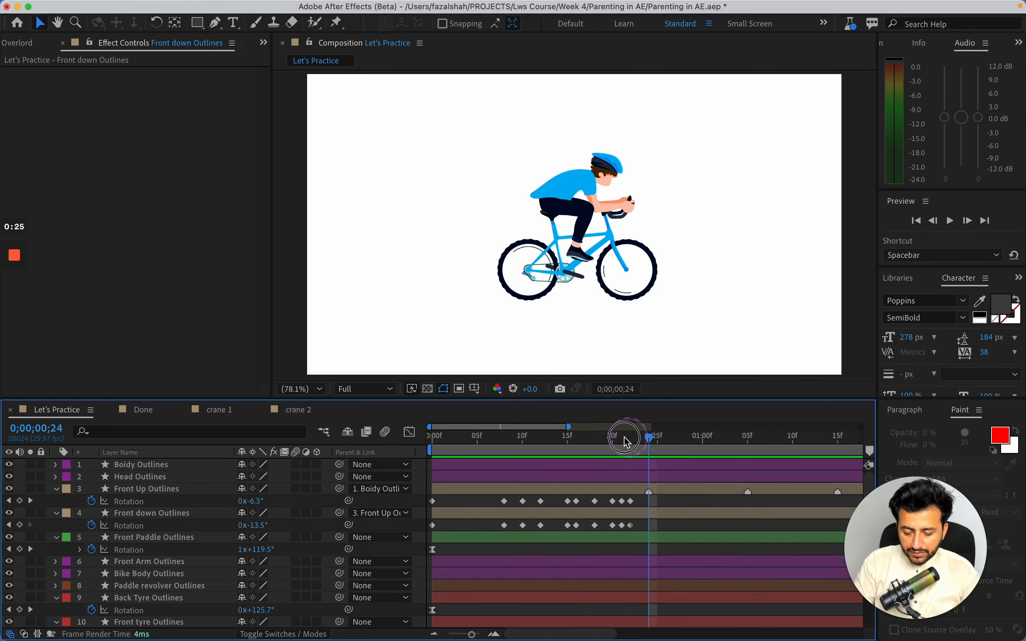
pyautogui.moveTo(615, 442); pyautogui.dragTo(652, 420)
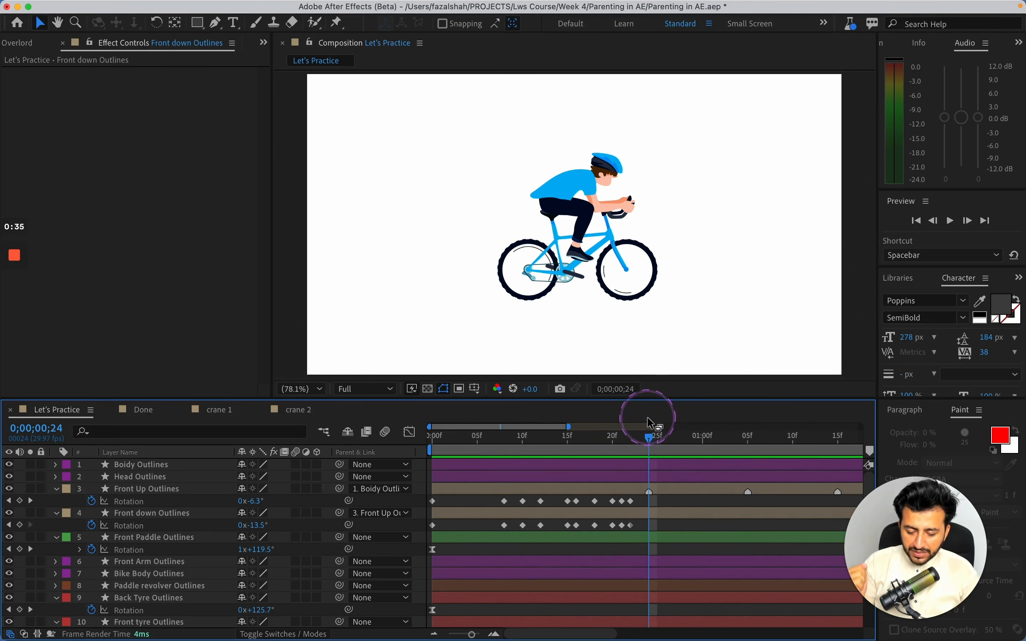
pyautogui.moveTo(653, 438)
pyautogui.mouseDown()
pyautogui.moveTo(612, 438)
pyautogui.moveTo(661, 439)
pyautogui.moveTo(651, 438)
pyautogui.mouseUp()
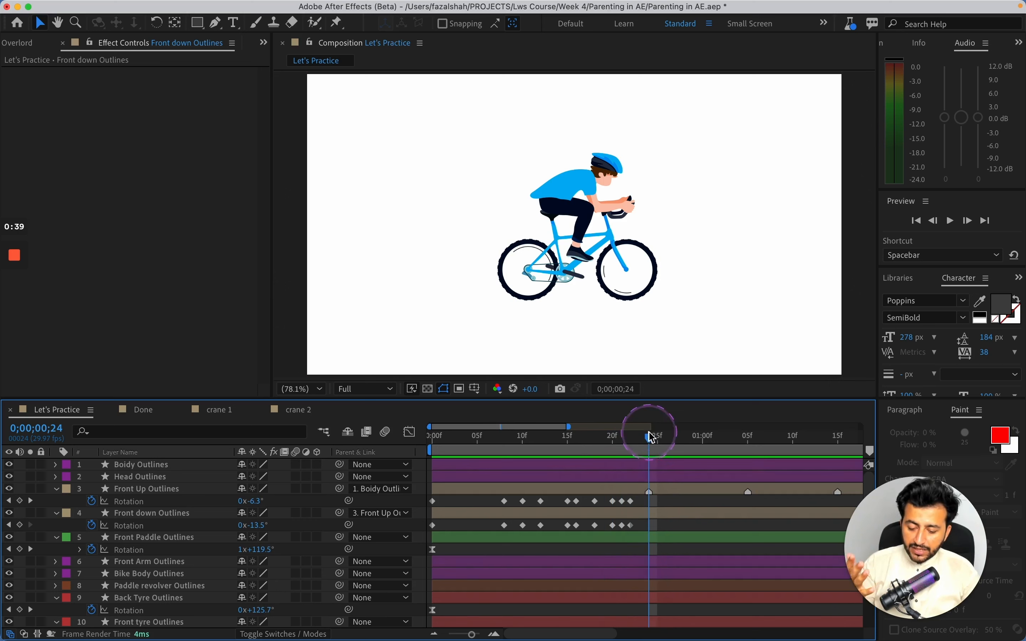
pyautogui.moveTo(620, 505); pyautogui.dragTo(442, 510)
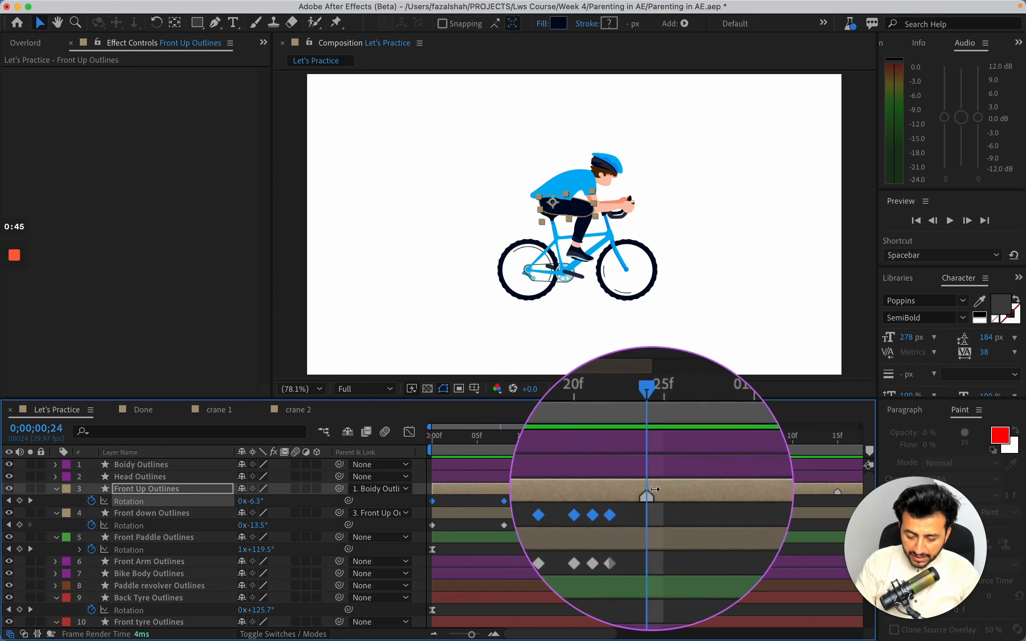
pyautogui.press('super+v')
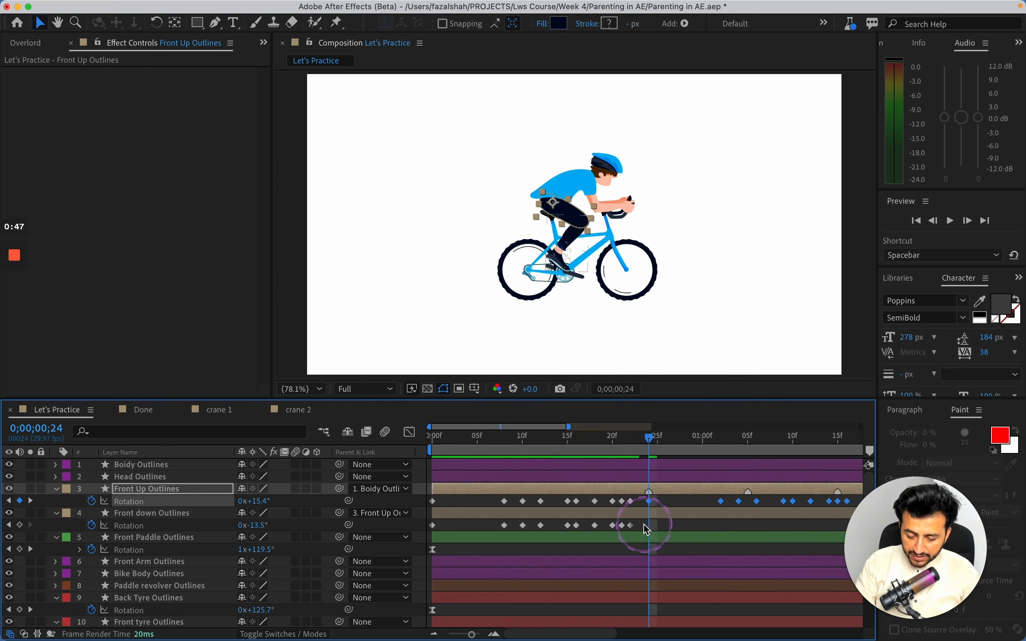
pyautogui.moveTo(640, 528); pyautogui.dragTo(423, 532)
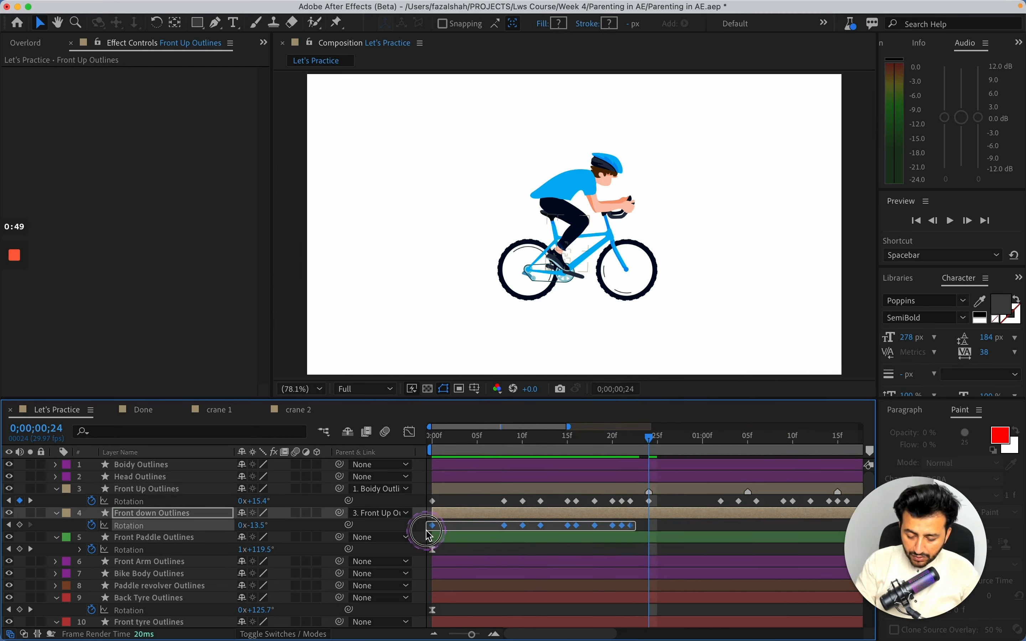
pyautogui.press('super+v')
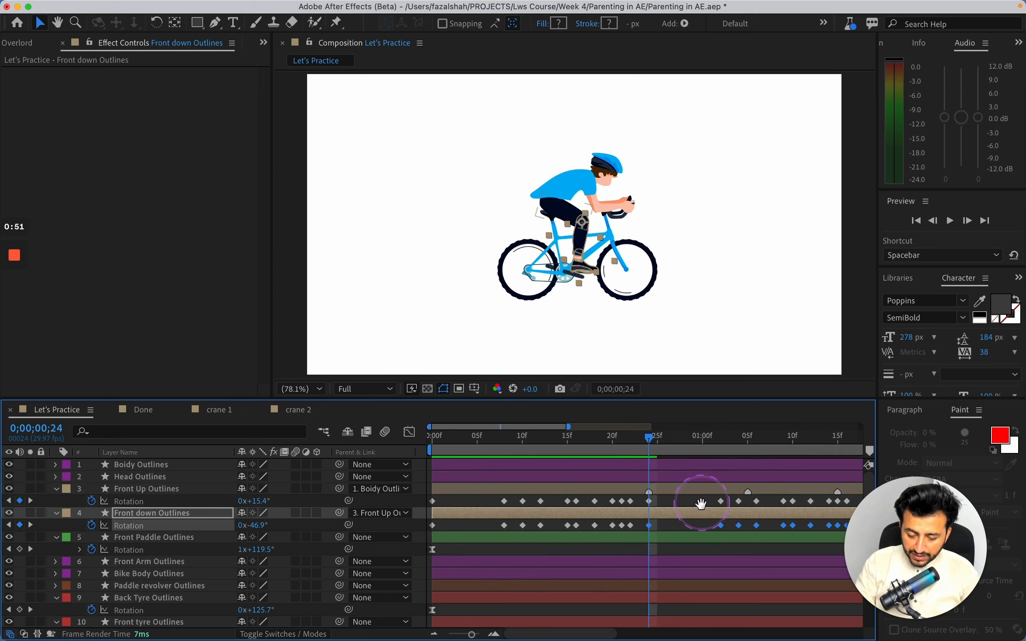
# Step: Compress the pasted Rotation keyframes of both front leg layers proportionally so they end at about 0;00;01;03
pyautogui.hscroll(5, 702, 504)
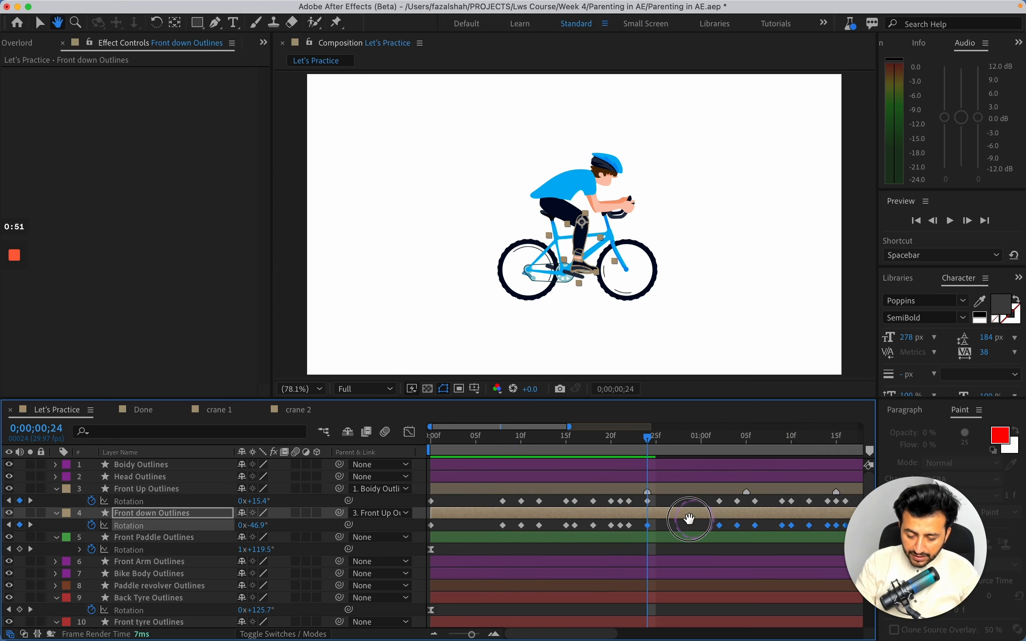
pyautogui.click(778, 532)
pyautogui.moveTo(774, 528); pyautogui.dragTo(568, 504)
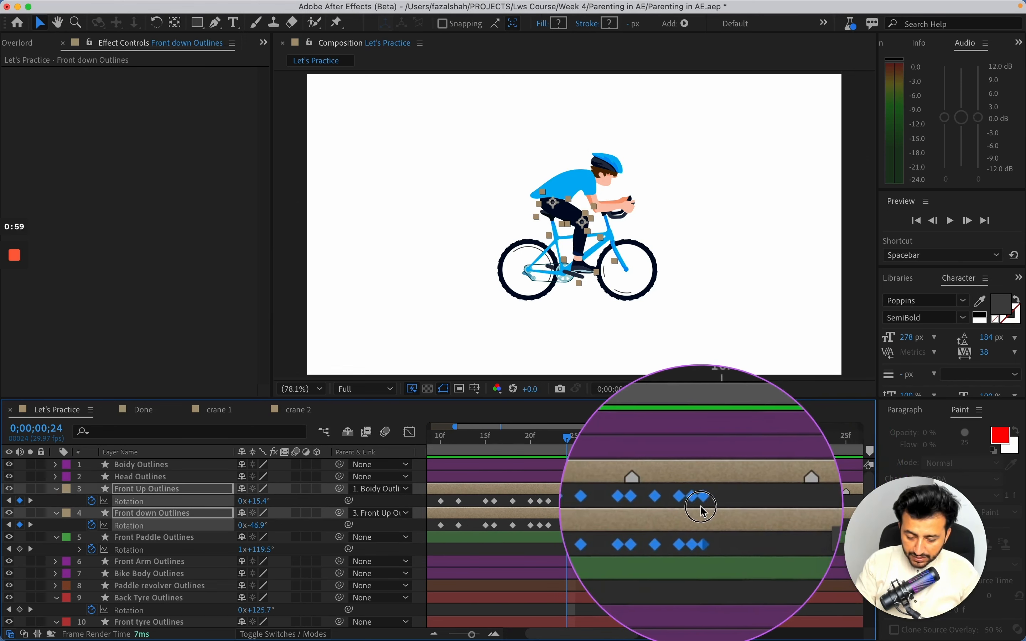
pyautogui.moveTo(701, 507); pyautogui.dragTo(664, 508)
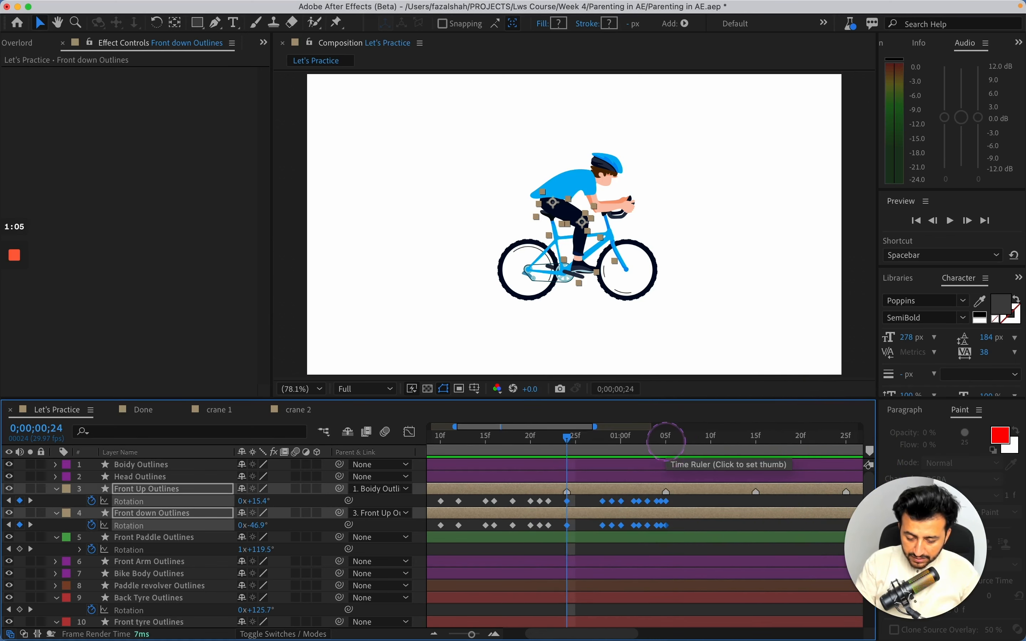
pyautogui.click(664, 435)
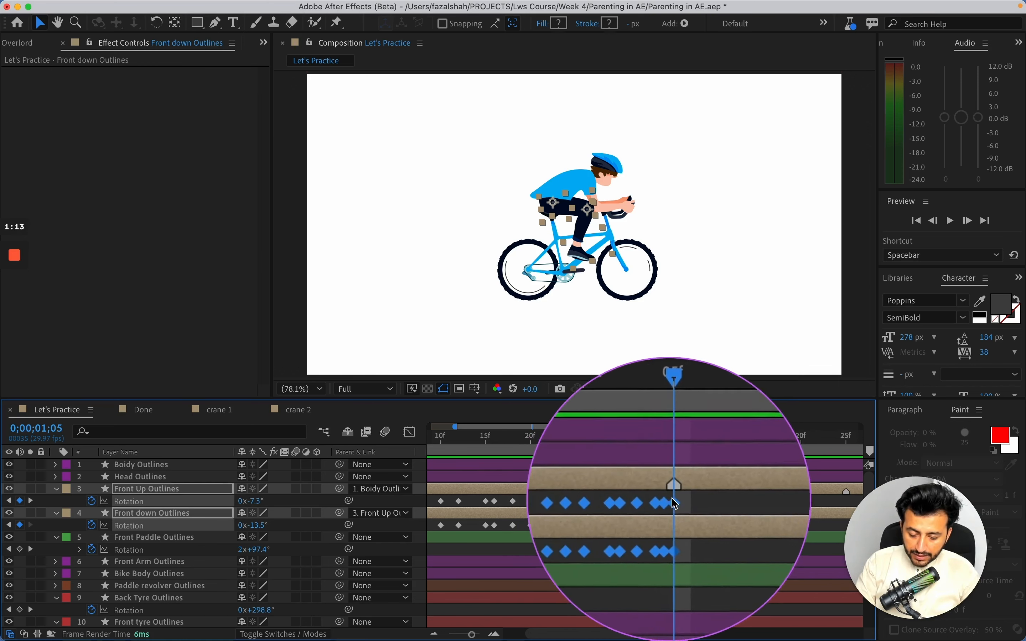
pyautogui.moveTo(665, 502); pyautogui.dragTo(657, 502)
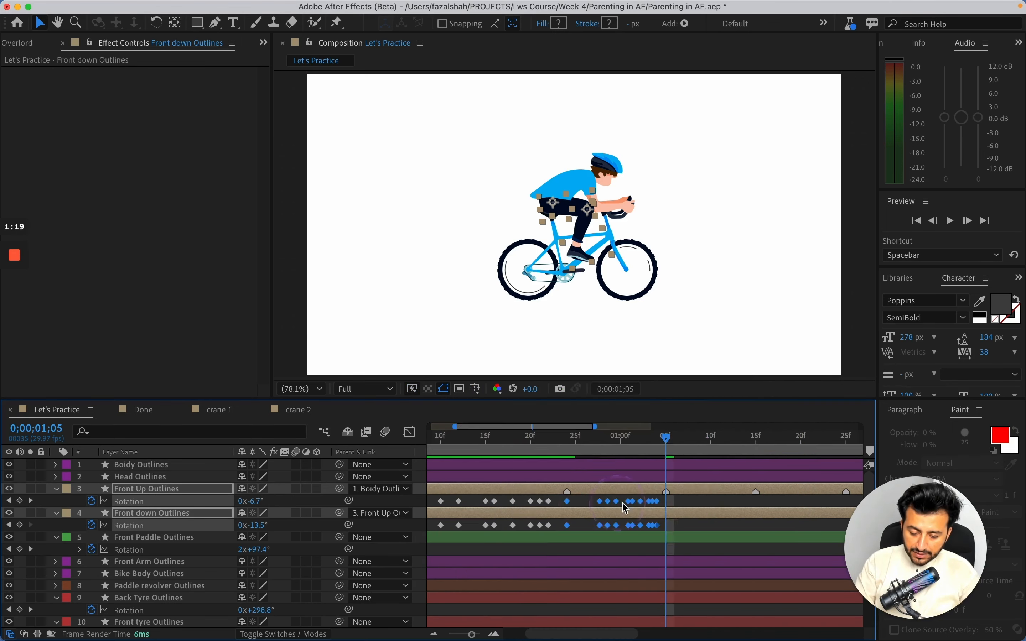
pyautogui.moveTo(663, 506); pyautogui.dragTo(655, 508)
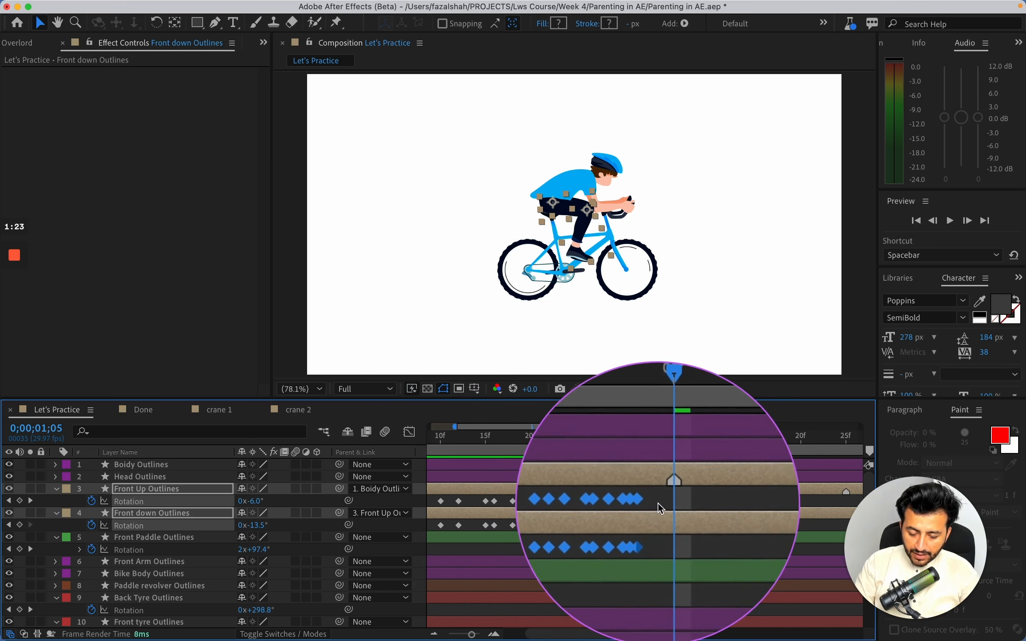
pyautogui.click(659, 506)
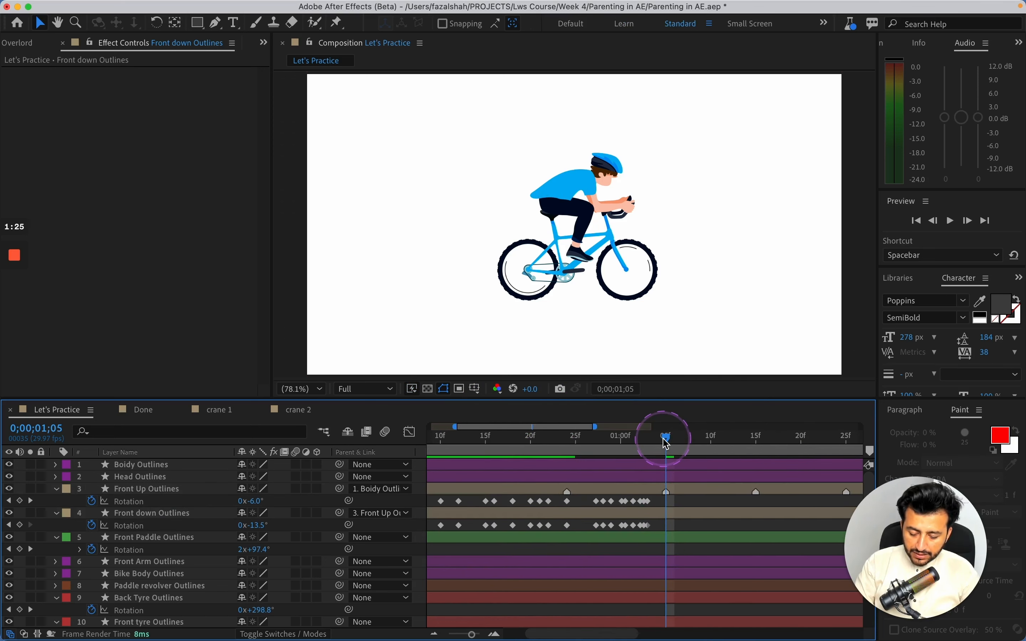
# Step: Enlarge the composition view to 200% around the legs and check the foot against the paddle up to 0;00;01;00
pyautogui.moveTo(665, 443); pyautogui.dragTo(540, 439)
pyautogui.press('z')
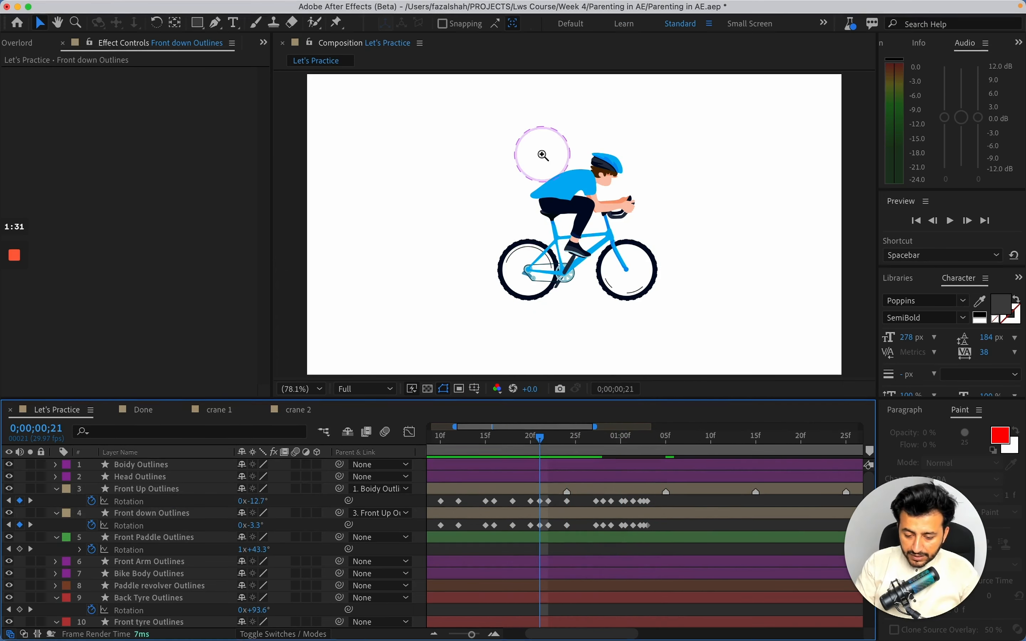
pyautogui.moveTo(500, 163); pyautogui.dragTo(674, 313)
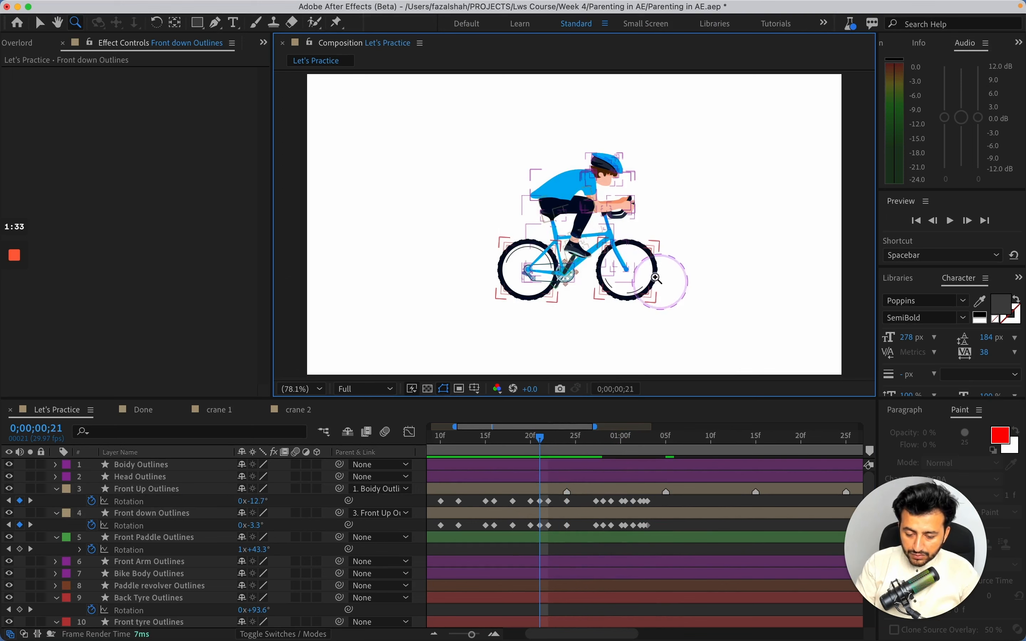
pyautogui.moveTo(514, 195); pyautogui.dragTo(655, 288)
pyautogui.moveTo(533, 443); pyautogui.dragTo(622, 441)
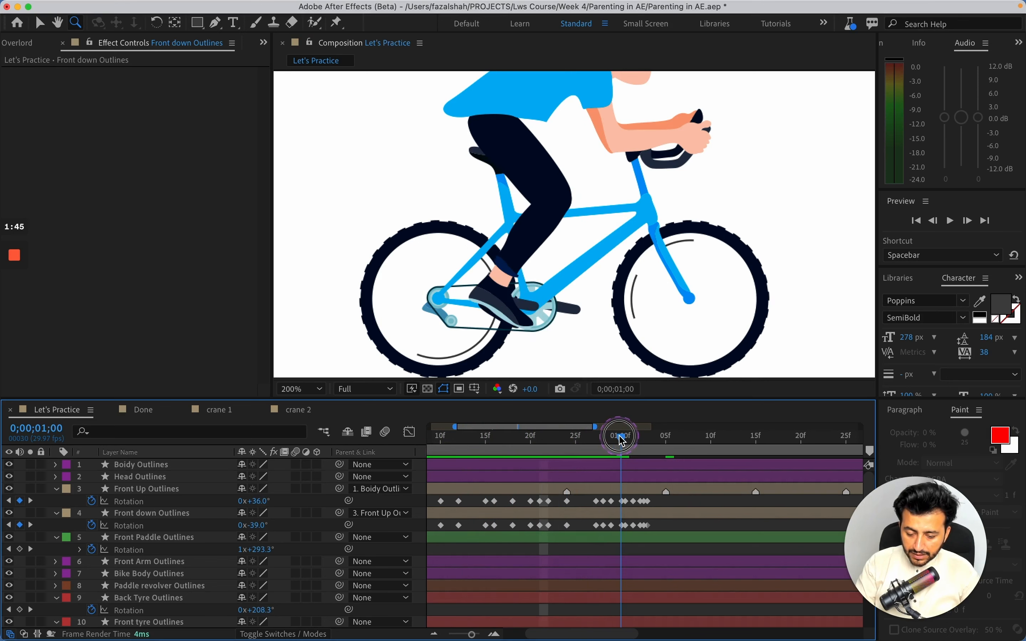
# Step: Try compressing the second-cycle Rotation keyframes of both front leg layers further, and undo it
pyautogui.moveTo(657, 529); pyautogui.dragTo(569, 501)
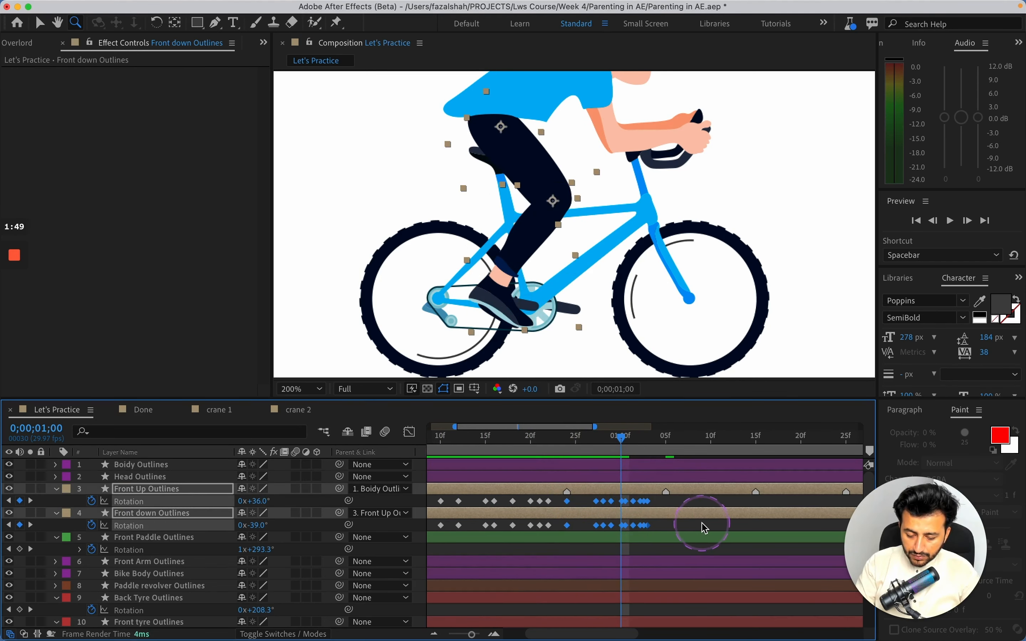
pyautogui.moveTo(632, 533)
pyautogui.mouseDown()
pyautogui.moveTo(668, 530)
pyautogui.moveTo(640, 518)
pyautogui.mouseUp()
pyautogui.press('super+z')
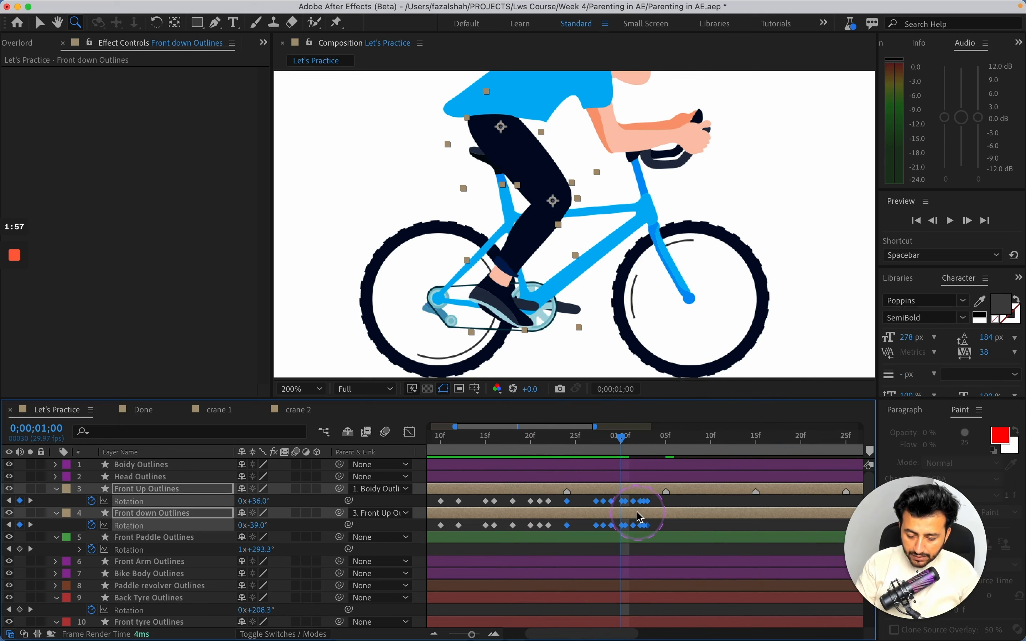
pyautogui.moveTo(653, 531); pyautogui.dragTo(649, 532)
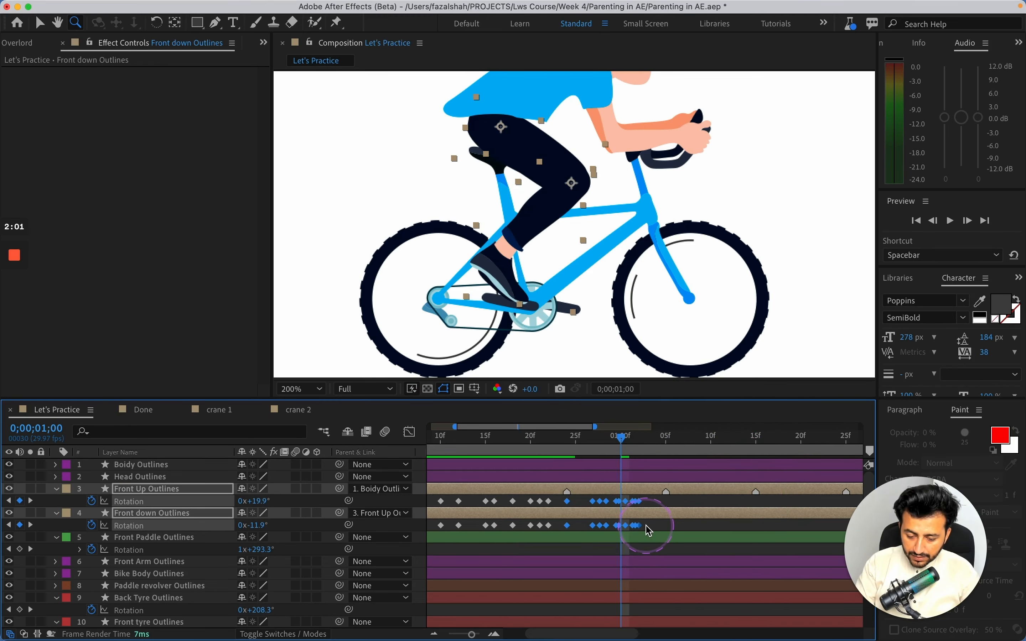
pyautogui.press('super+z')
pyautogui.click(676, 530)
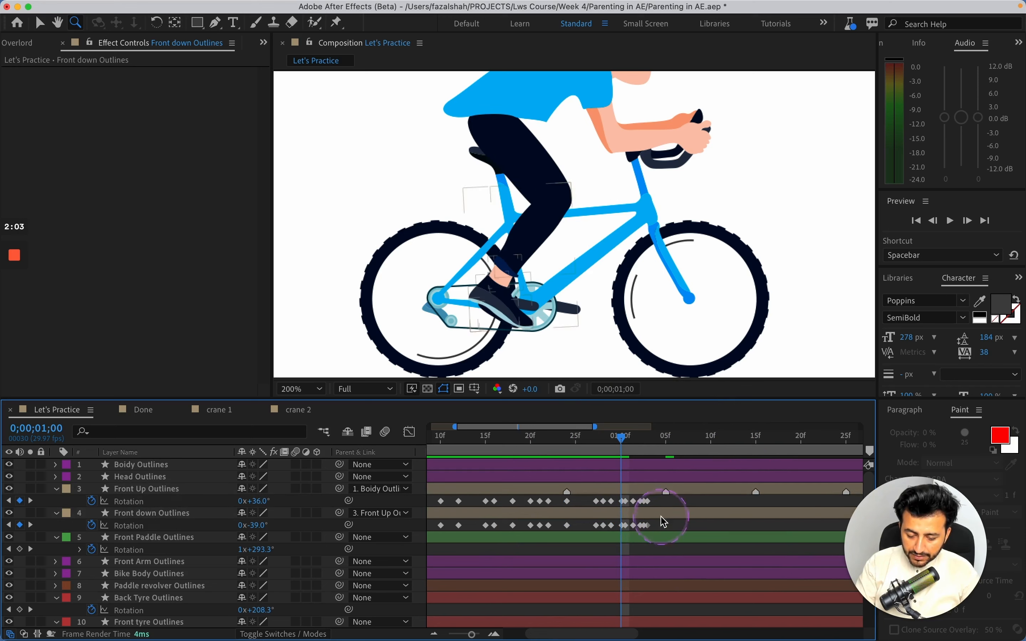
# Step: At 0;00;00;26, set Rotation of Front Up Outlines to 48.3° and Front down Outlines to -82.4°
pyautogui.moveTo(622, 437); pyautogui.dragTo(584, 437)
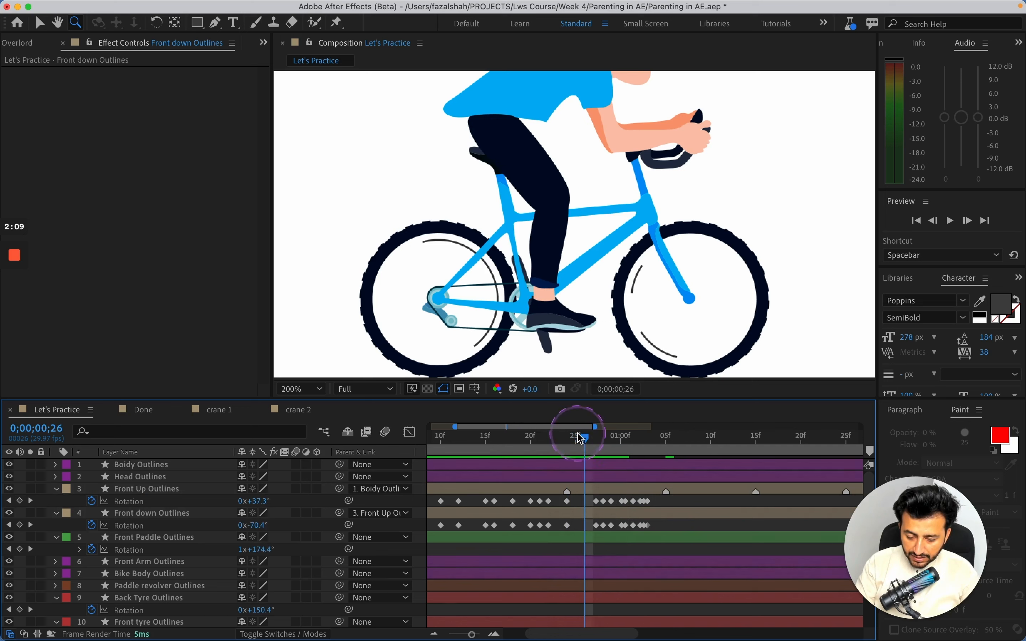
pyautogui.click(586, 491)
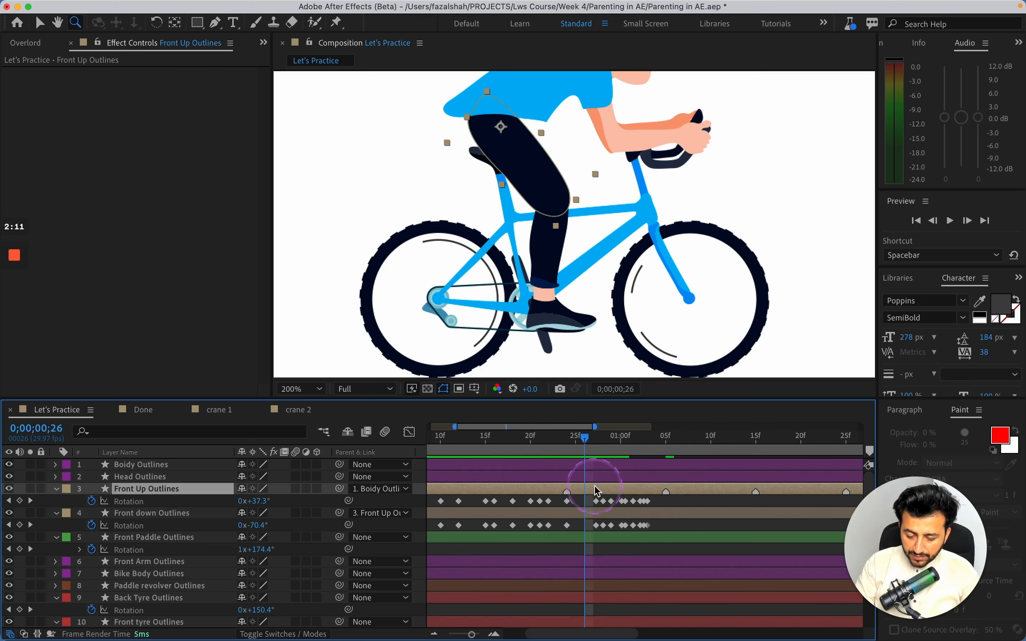
pyautogui.press('v')
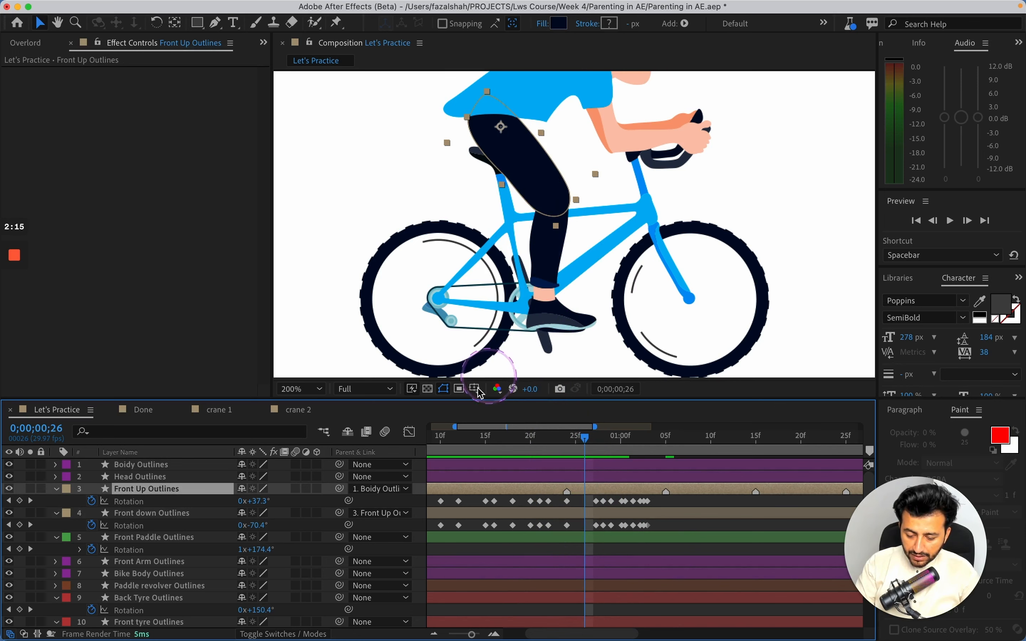
pyautogui.moveTo(257, 501); pyautogui.dragTo(254, 525)
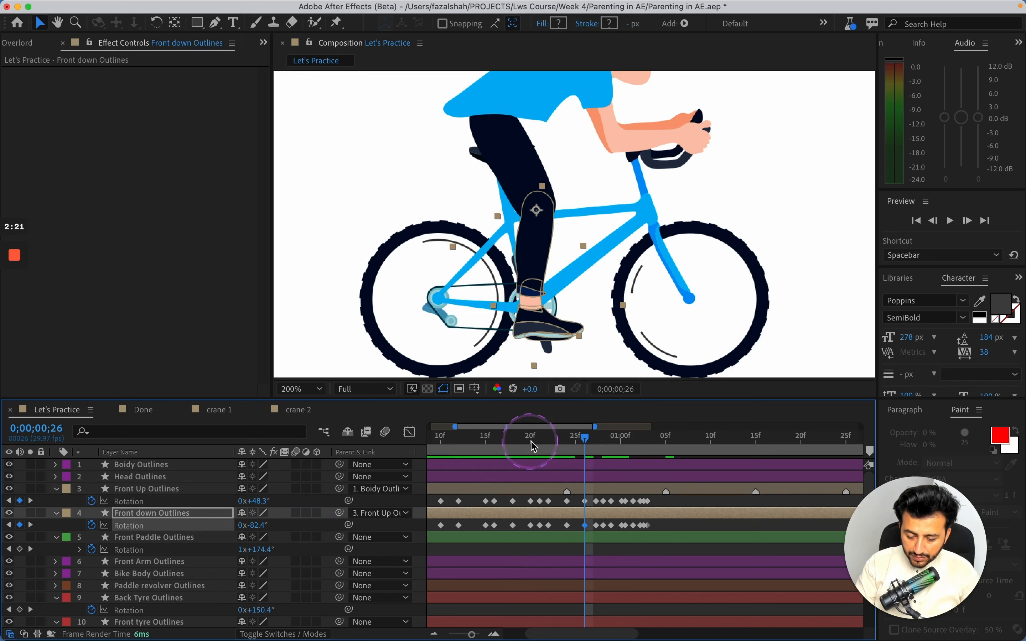
# Step: At 0;00;00;24, set Rotation of Front Up Outlines to 21.4° and Front down Outlines to -49.9°
pyautogui.moveTo(585, 443); pyautogui.dragTo(566, 443)
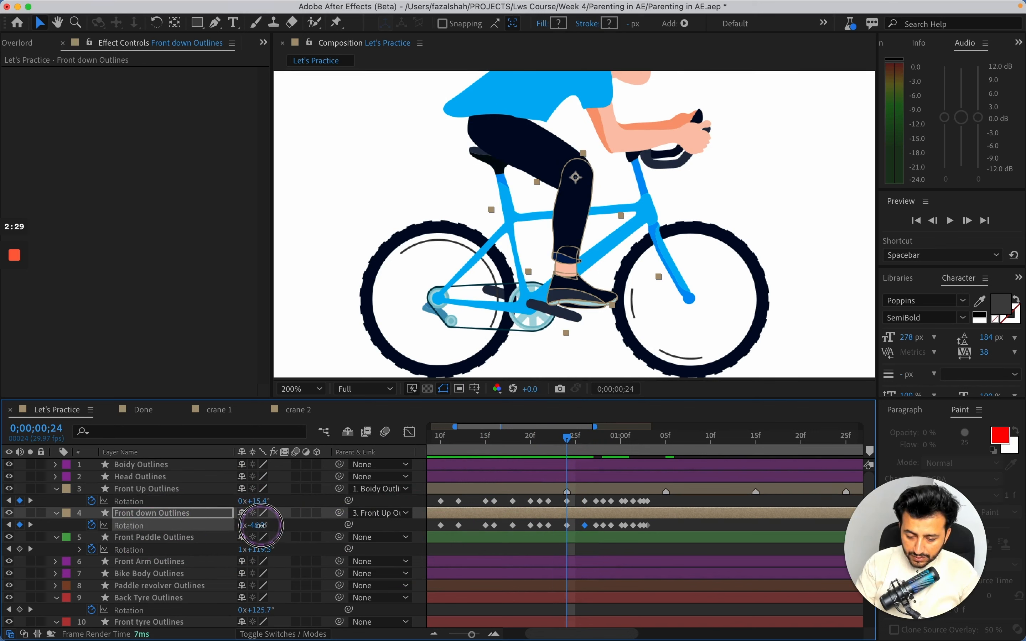
pyautogui.moveTo(260, 525)
pyautogui.mouseDown()
pyautogui.moveTo(262, 502)
pyautogui.moveTo(255, 524)
pyautogui.mouseUp()
pyautogui.click(566, 447)
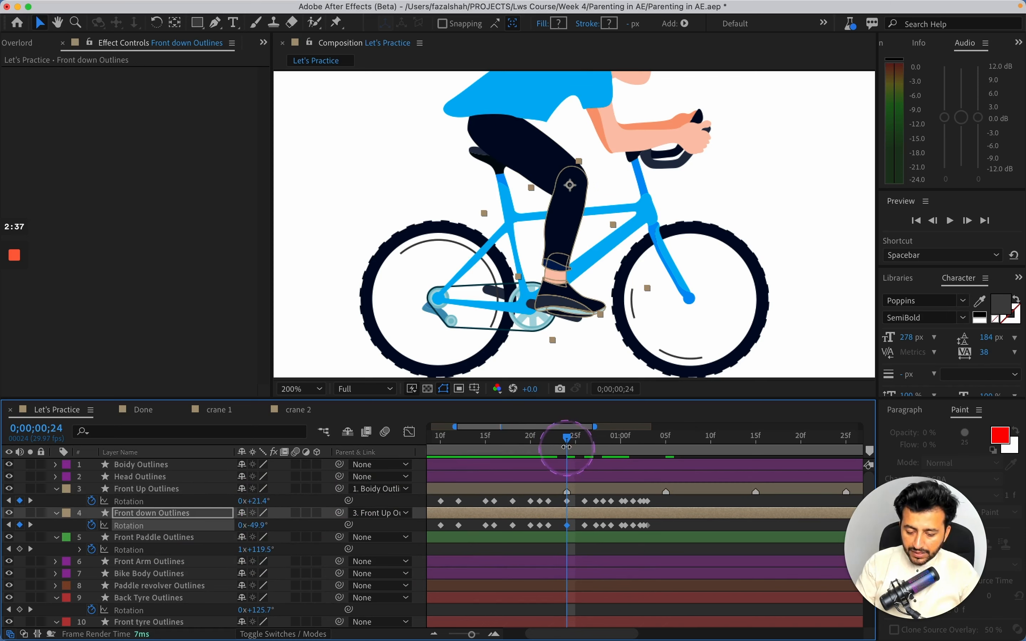
# Step: Set Front down Outlines Rotation to -74.9° at 0;00;00;28 and -47.0° at 0;00;00;29, with Front Up Outlines at 40.2° on the latter frame
pyautogui.moveTo(569, 447); pyautogui.dragTo(606, 448)
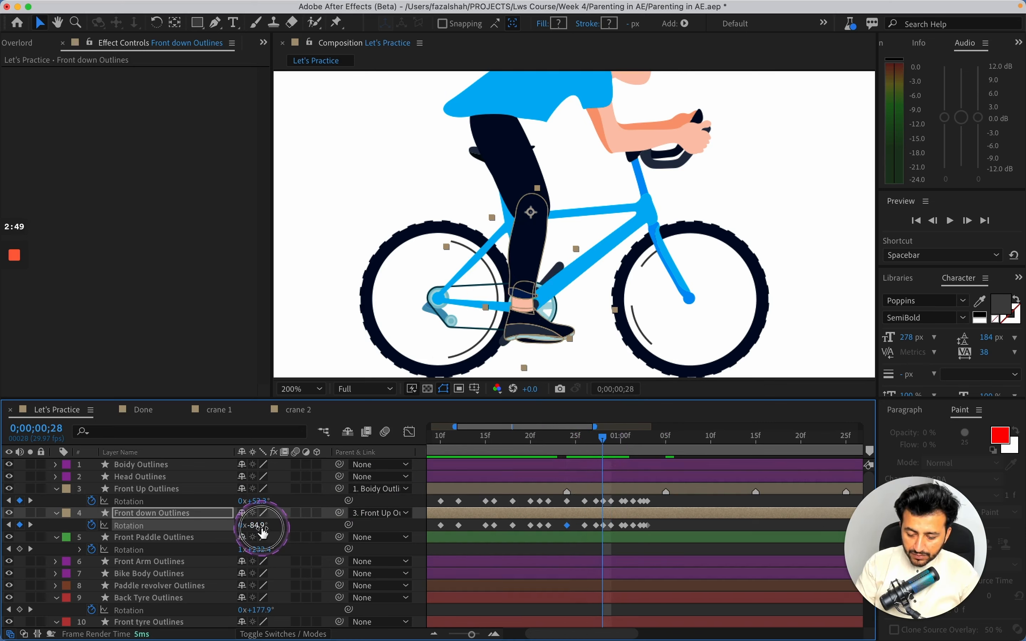
pyautogui.moveTo(263, 533); pyautogui.dragTo(274, 530)
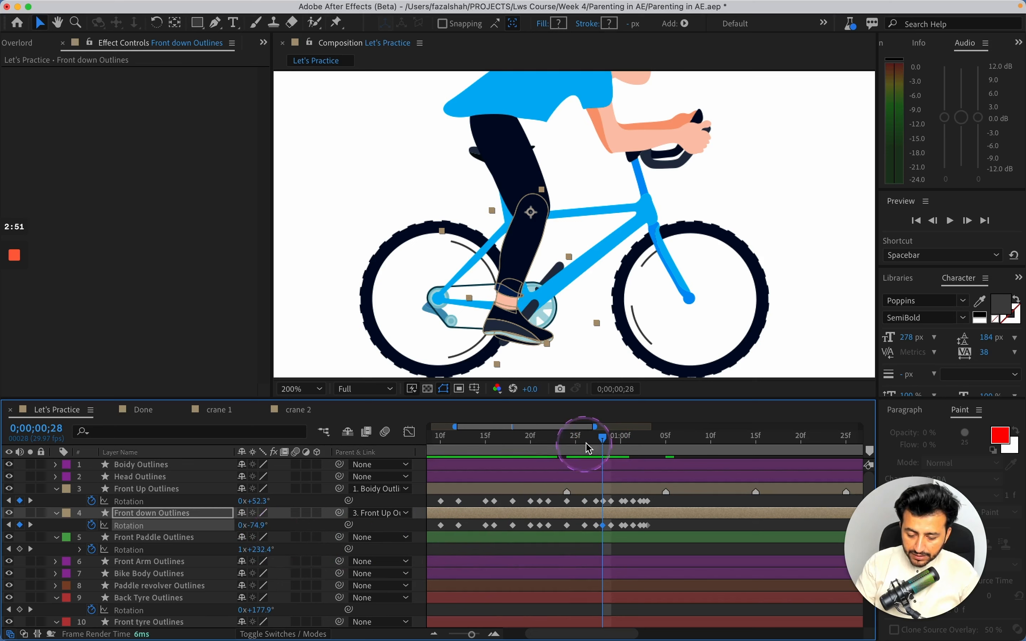
pyautogui.moveTo(604, 443); pyautogui.dragTo(610, 443)
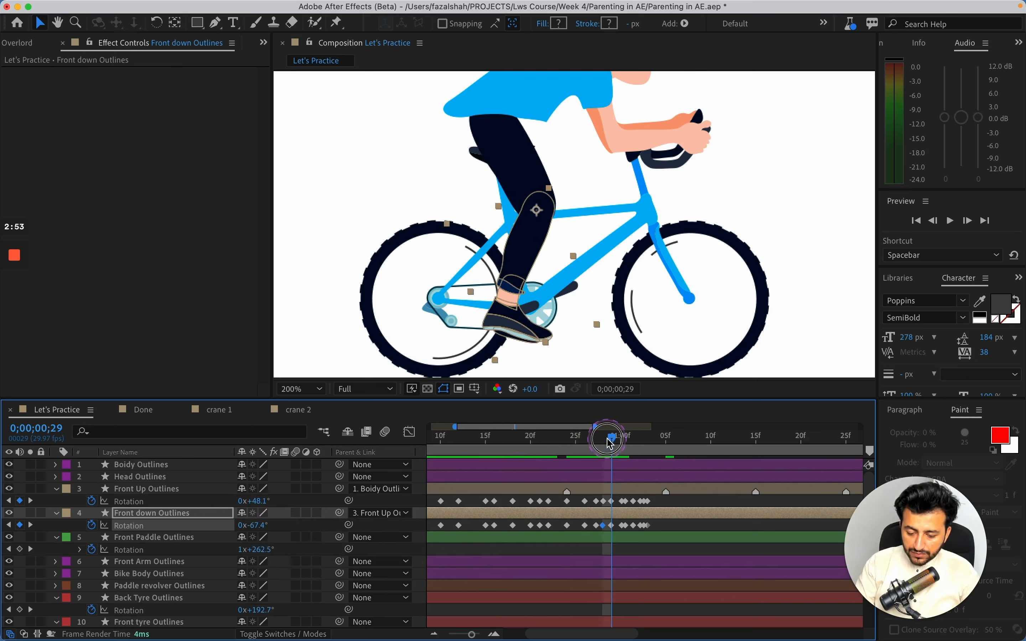
pyautogui.moveTo(615, 443); pyautogui.dragTo(611, 443)
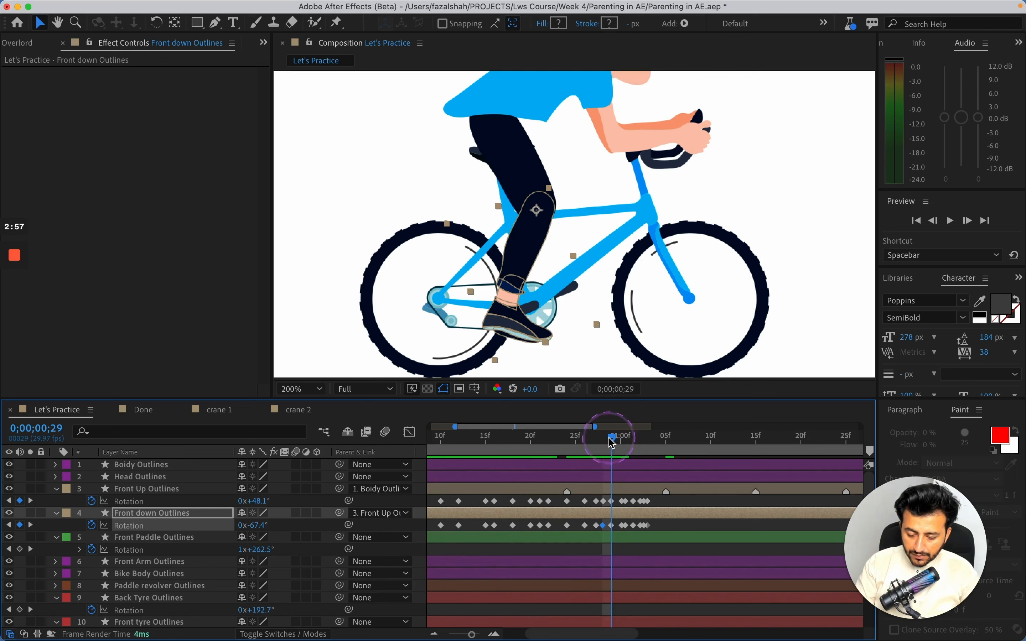
pyautogui.click(610, 518)
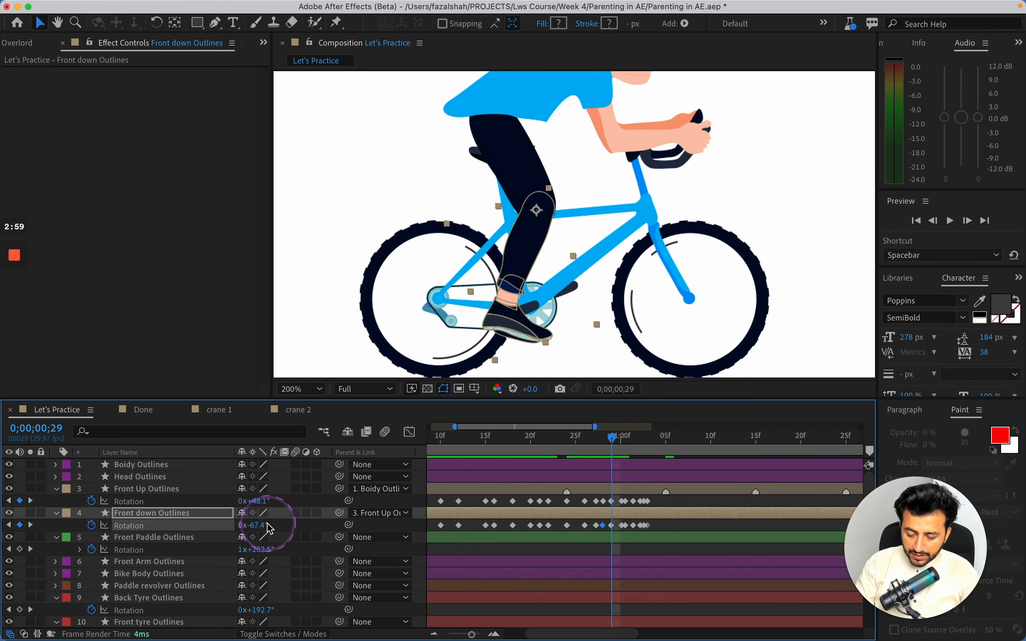
pyautogui.moveTo(254, 525)
pyautogui.mouseDown()
pyautogui.moveTo(267, 526)
pyautogui.moveTo(257, 501)
pyautogui.moveTo(267, 526)
pyautogui.mouseUp()
pyautogui.click(618, 478)
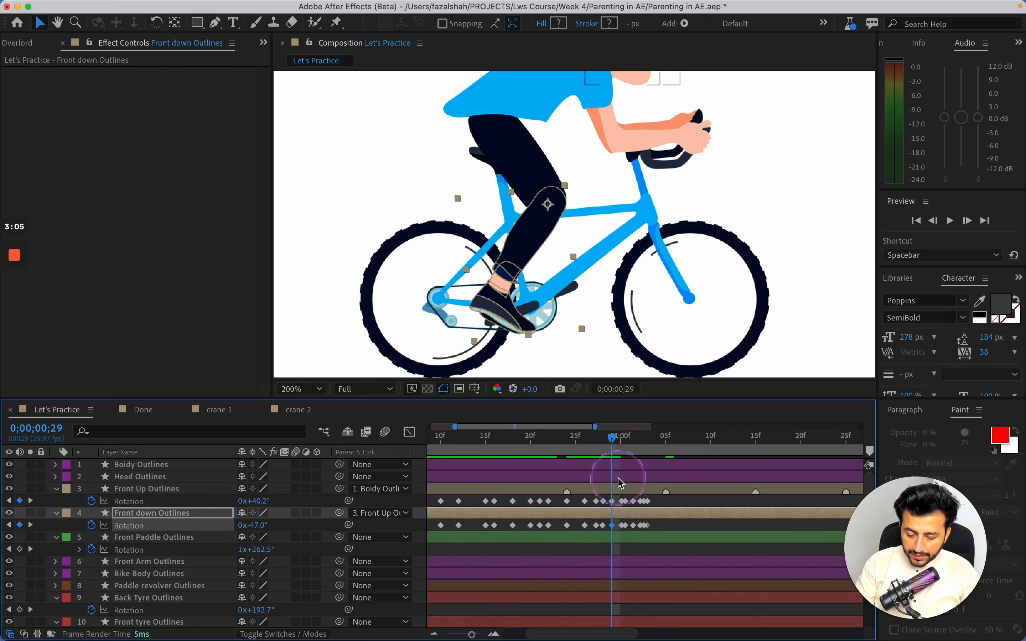
# Step: At 0;00;01;02, set Rotation of Front down Outlines to 4.6° and Front Up Outlines to -4.8°
pyautogui.moveTo(618, 447); pyautogui.dragTo(640, 446)
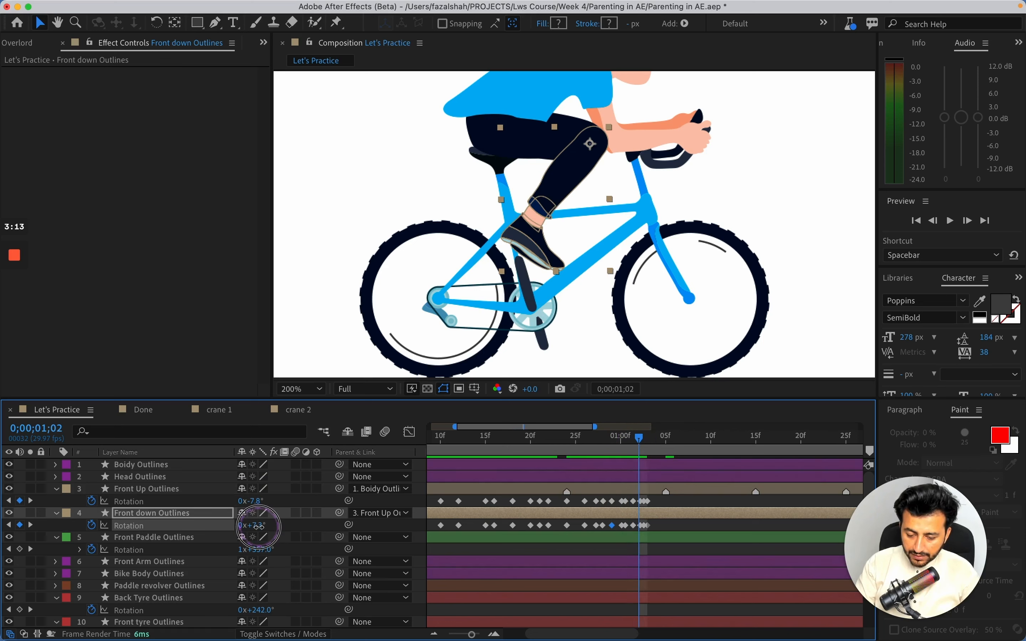
pyautogui.moveTo(259, 526); pyautogui.dragTo(258, 527)
pyautogui.click(257, 501)
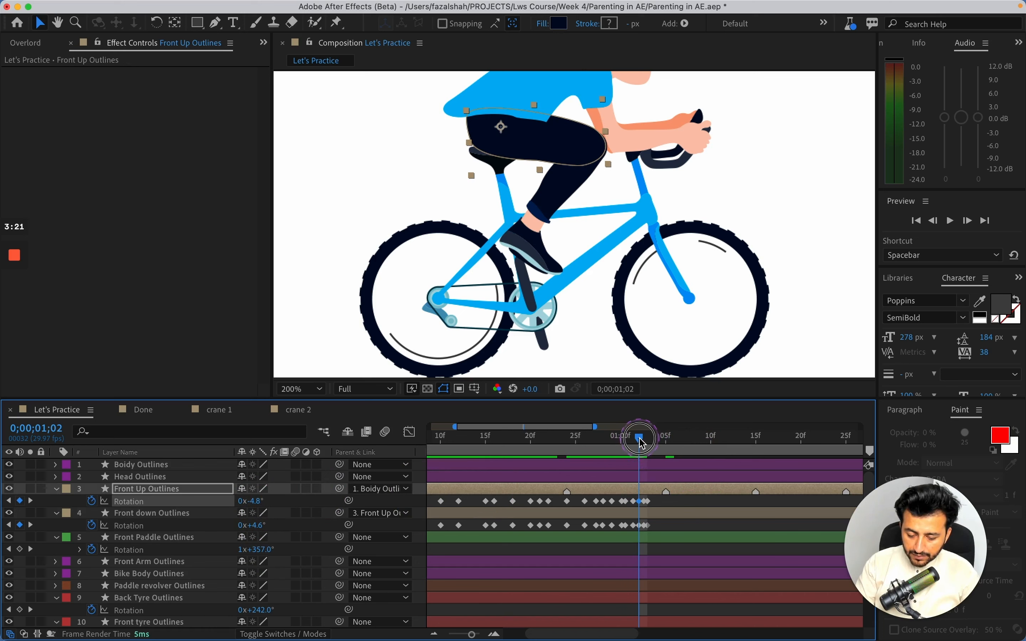
# Step: At 0;00;01;03, set Rotation of Front Up Outlines to -13.3° and Front down Outlines to 2.5°
pyautogui.moveTo(644, 443); pyautogui.dragTo(646, 442)
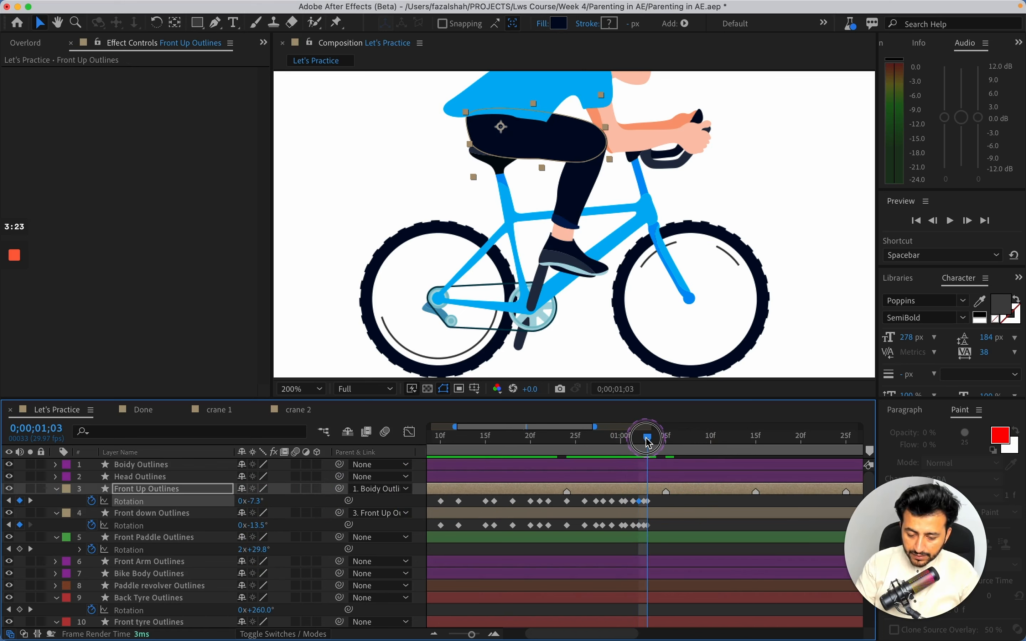
pyautogui.click(143, 491)
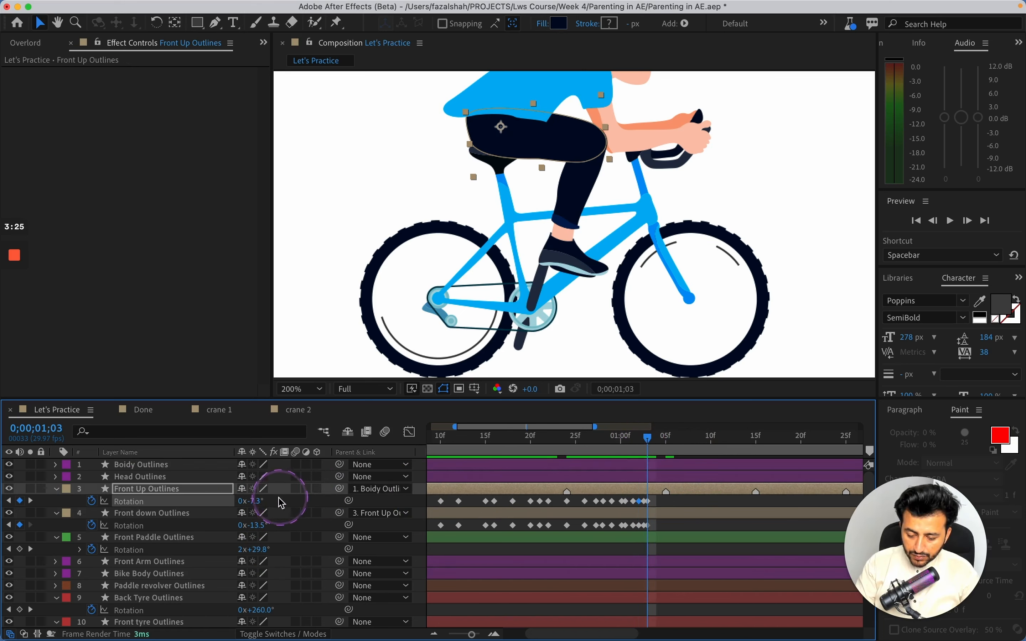
pyautogui.moveTo(256, 501); pyautogui.dragTo(277, 522)
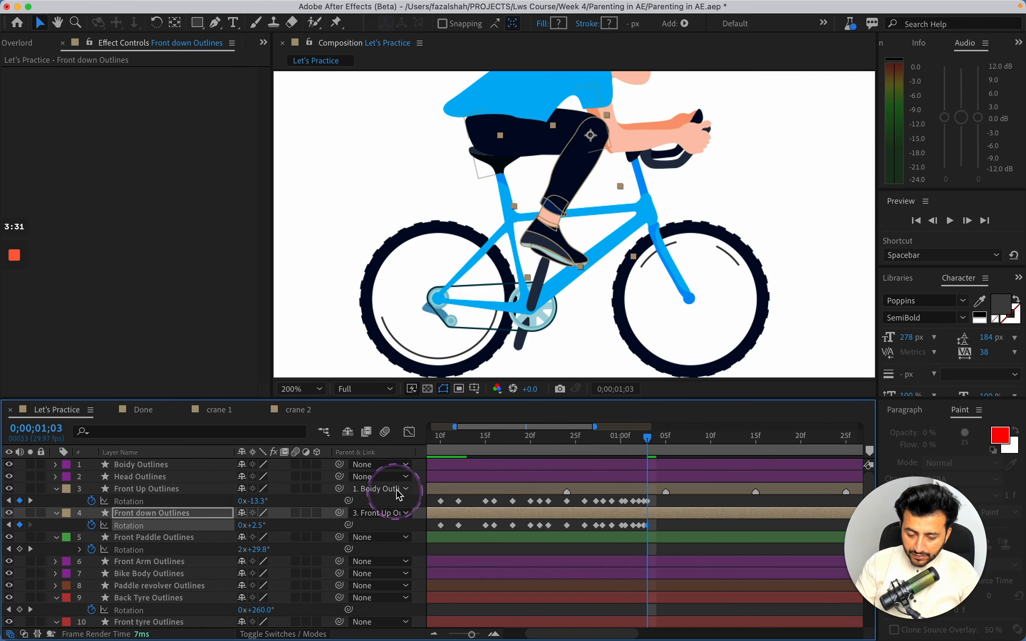
# Step: At 0;00;01;05, set Rotation of Front Up Outlines to 9.2° and Front down Outlines to -37.5°
pyautogui.click(658, 441)
pyautogui.moveTo(662, 442); pyautogui.dragTo(665, 443)
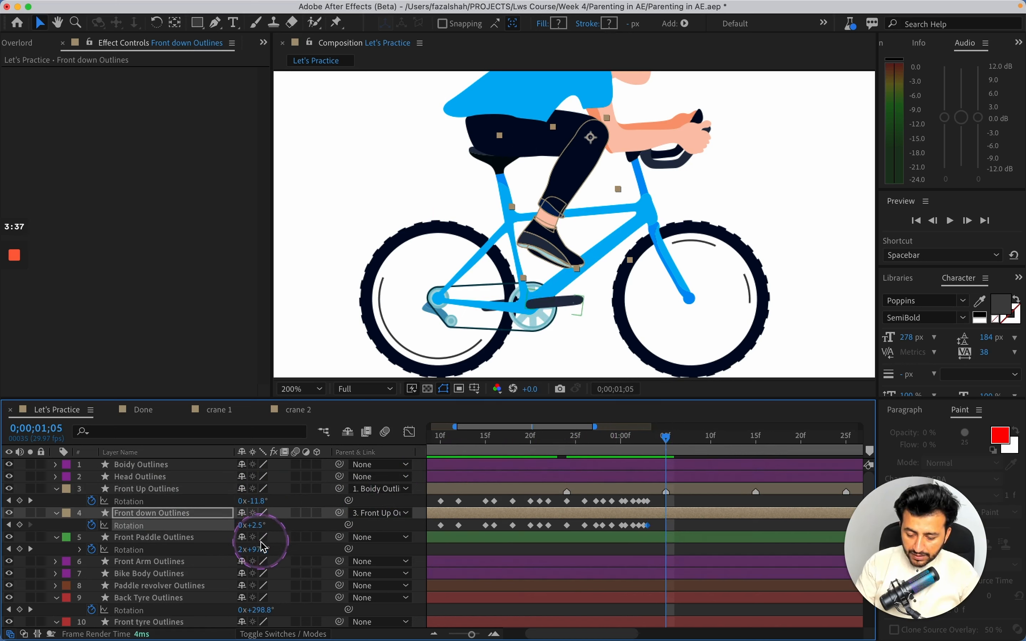
pyautogui.moveTo(258, 527); pyautogui.dragTo(270, 550)
pyautogui.press('super+z')
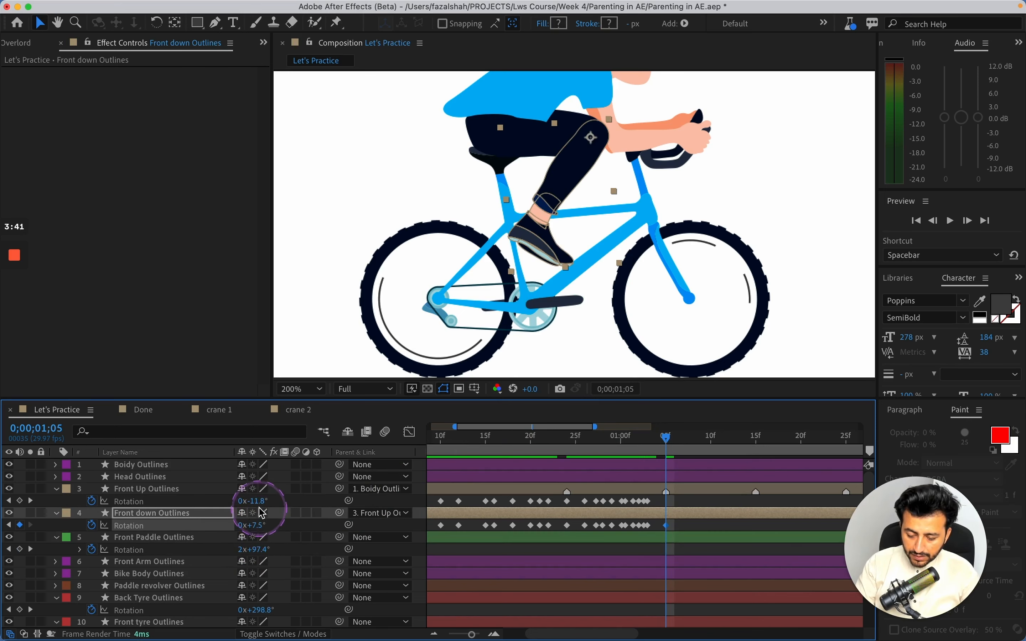
pyautogui.moveTo(254, 501); pyautogui.dragTo(266, 504)
pyautogui.click(158, 538)
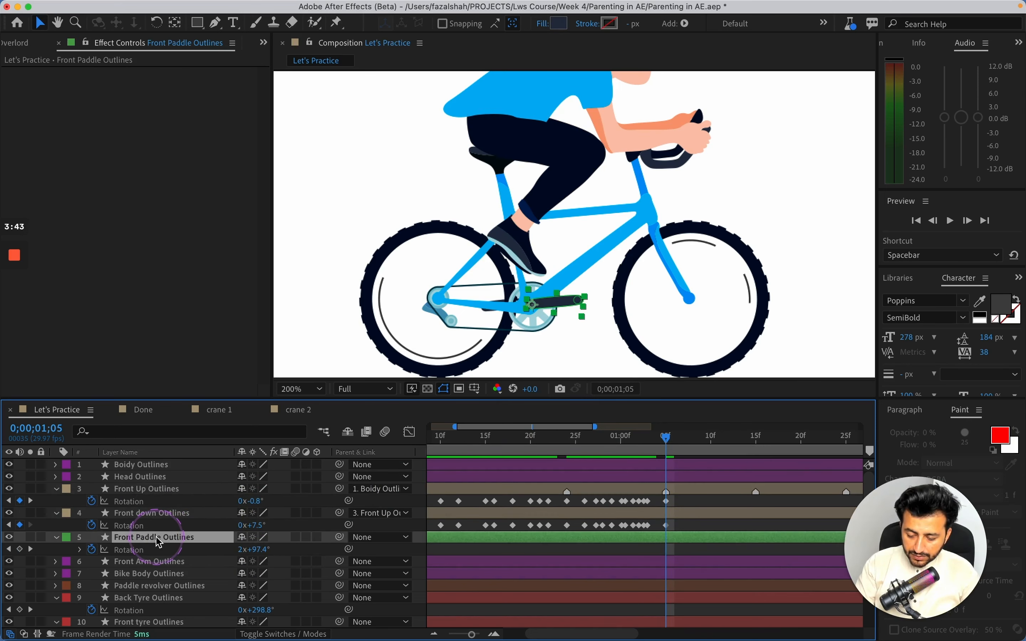
pyautogui.press('u')
pyautogui.moveTo(254, 502); pyautogui.dragTo(225, 524)
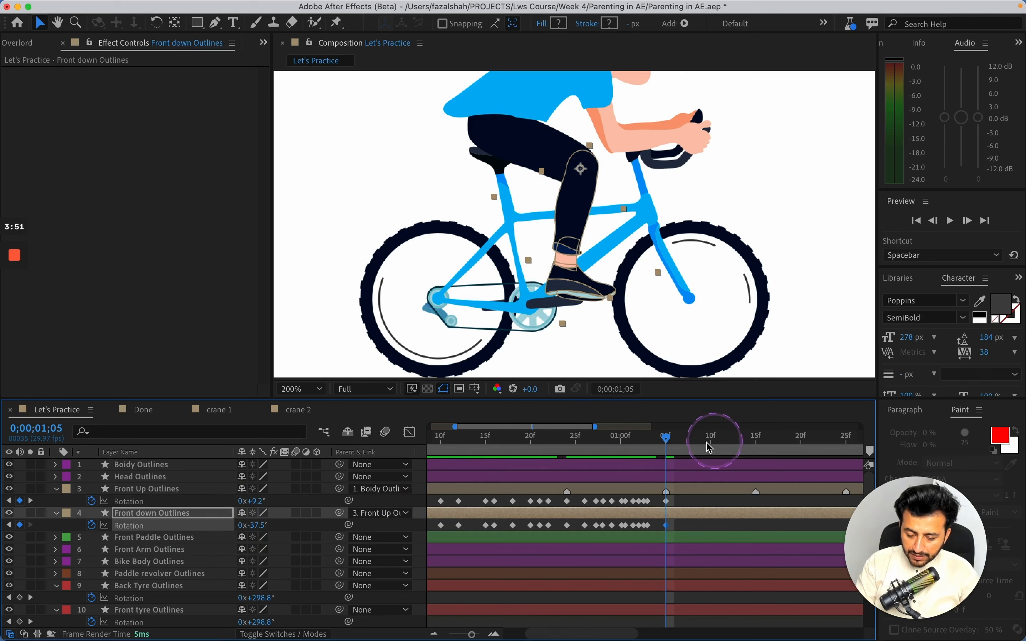
# Step: Try to duplicate both front leg layers' Rotation keyframes from 0;00;00;26 through 0;00;01;05 at 0;00;01;07
pyautogui.moveTo(666, 439); pyautogui.dragTo(747, 450)
pyautogui.moveTo(563, 638); pyautogui.dragTo(604, 636)
pyautogui.click(509, 495)
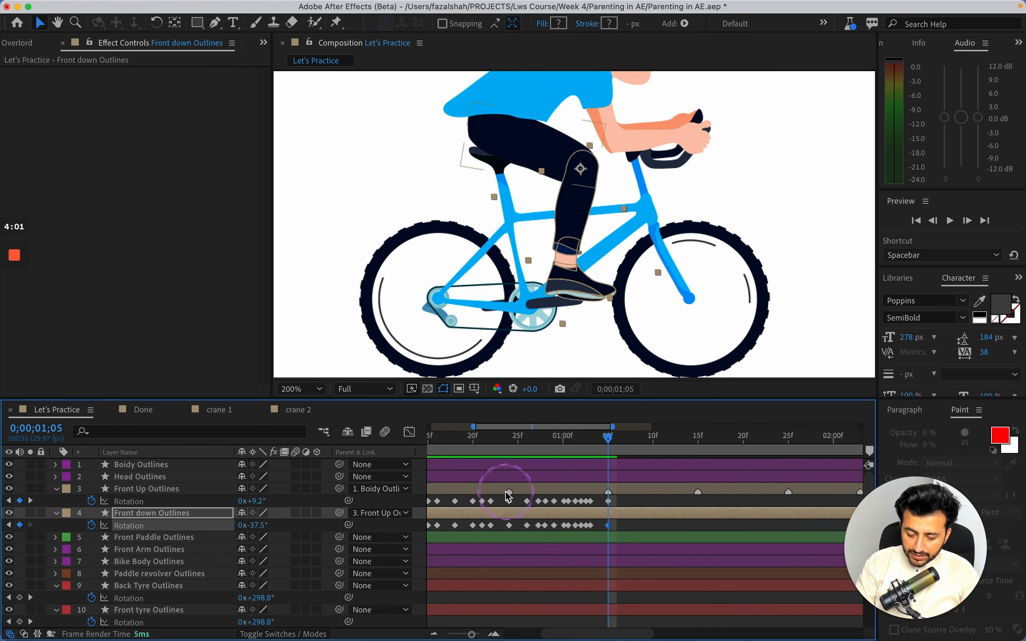
pyautogui.moveTo(522, 503); pyautogui.dragTo(614, 527)
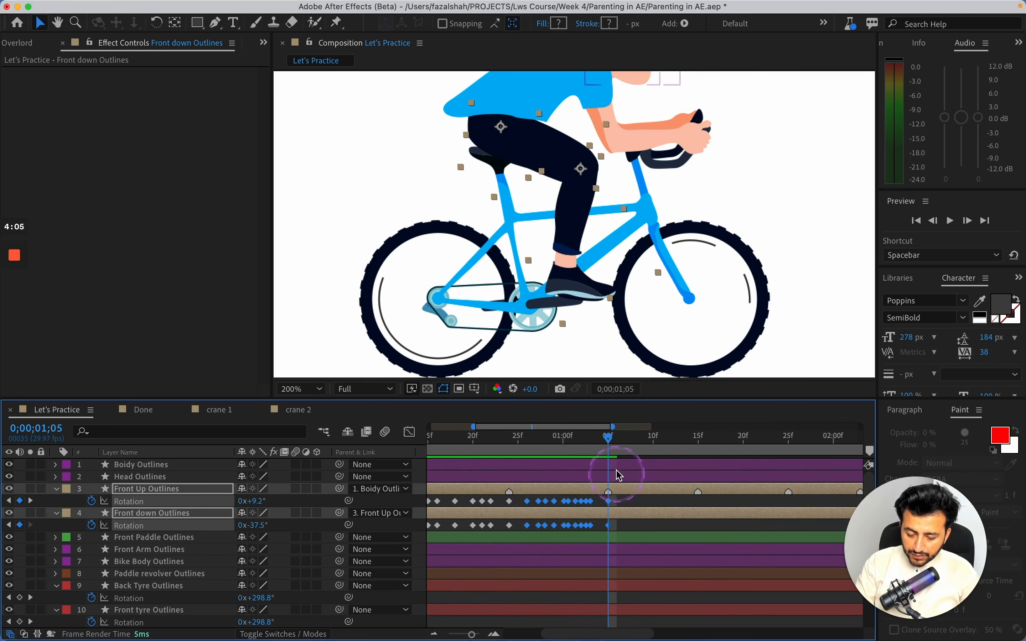
pyautogui.click(611, 441)
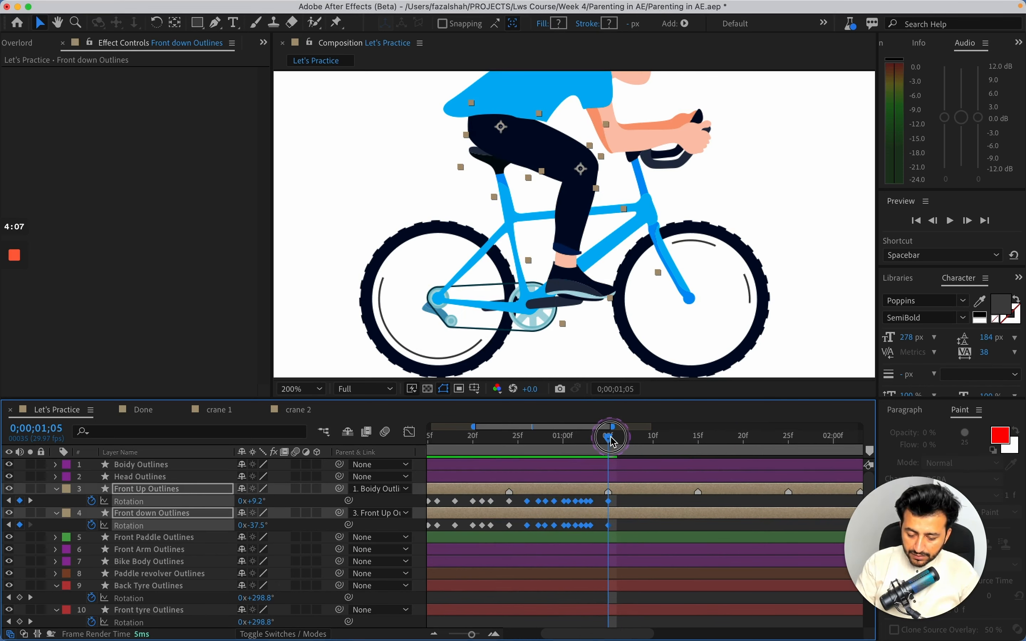
pyautogui.moveTo(613, 441); pyautogui.dragTo(624, 444)
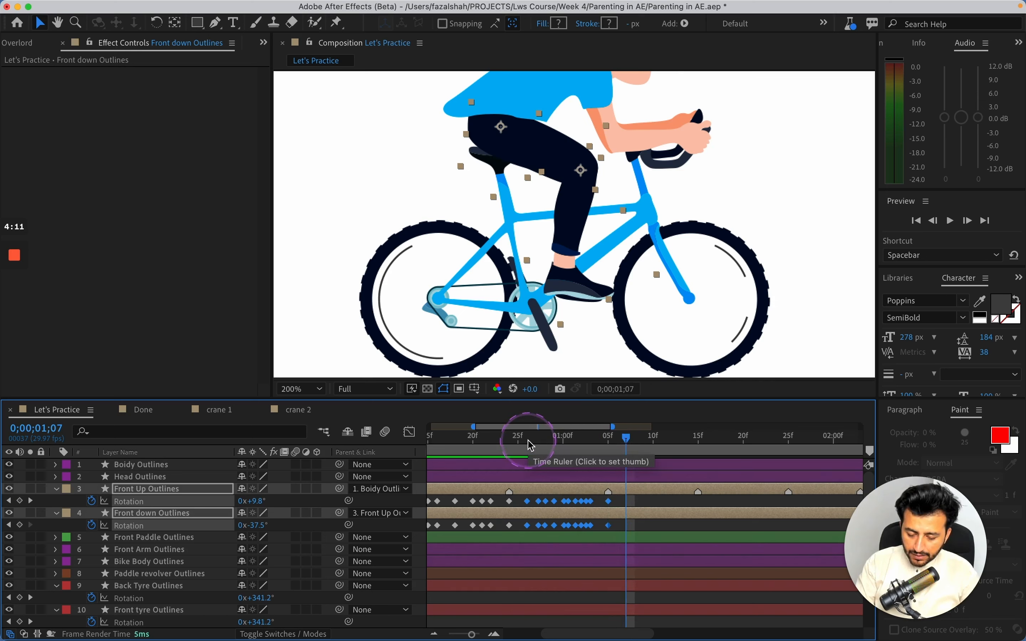
pyautogui.press('super+d')
pyautogui.press('super+z')
pyautogui.click(644, 507)
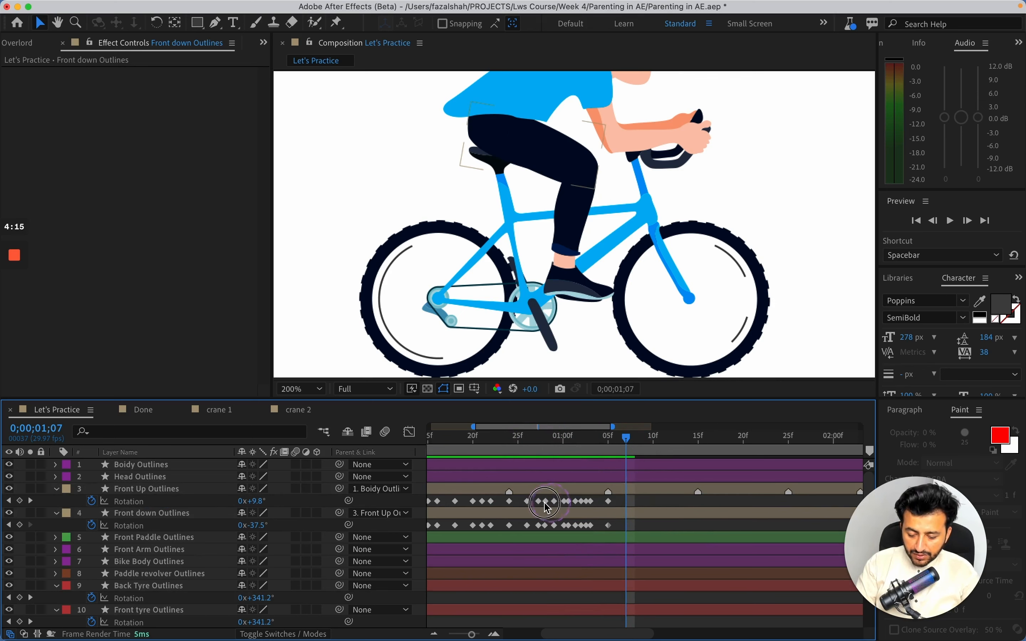
# Step: Copy both front leg layers' Rotation keyframes from 0;00;00;26 through 0;00;01;05 and place the copies starting at 0;00;01;06
pyautogui.moveTo(616, 507); pyautogui.dragTo(520, 536)
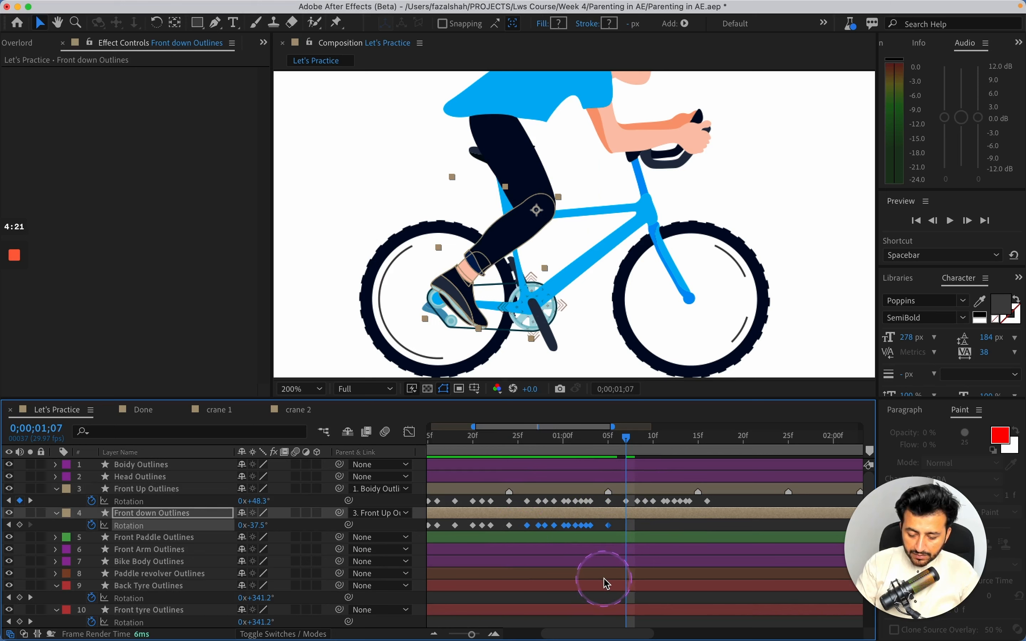
pyautogui.moveTo(608, 526); pyautogui.dragTo(712, 526)
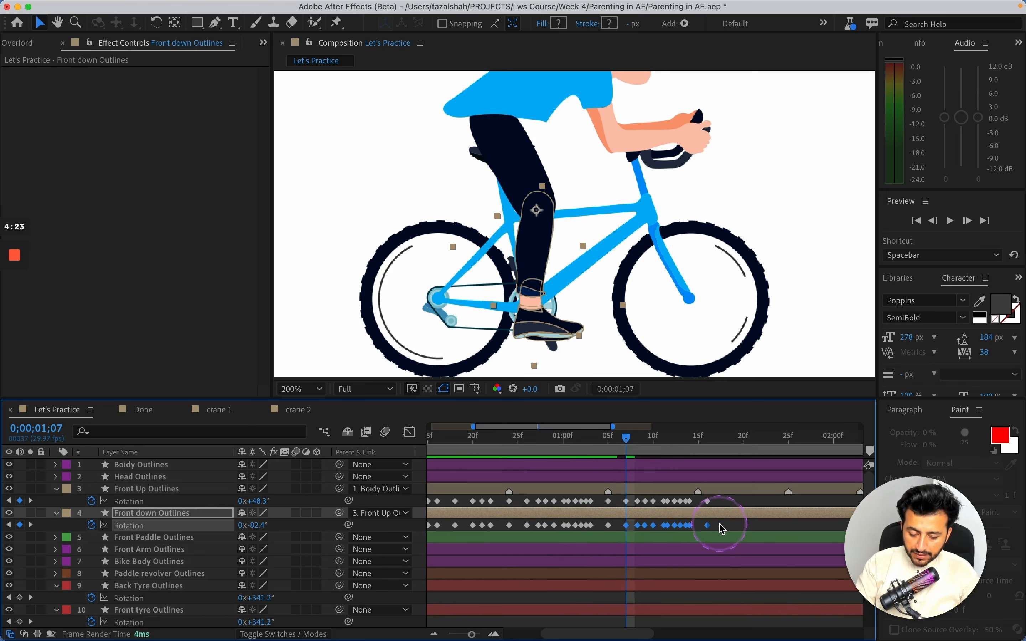
pyautogui.moveTo(617, 495); pyautogui.dragTo(705, 506)
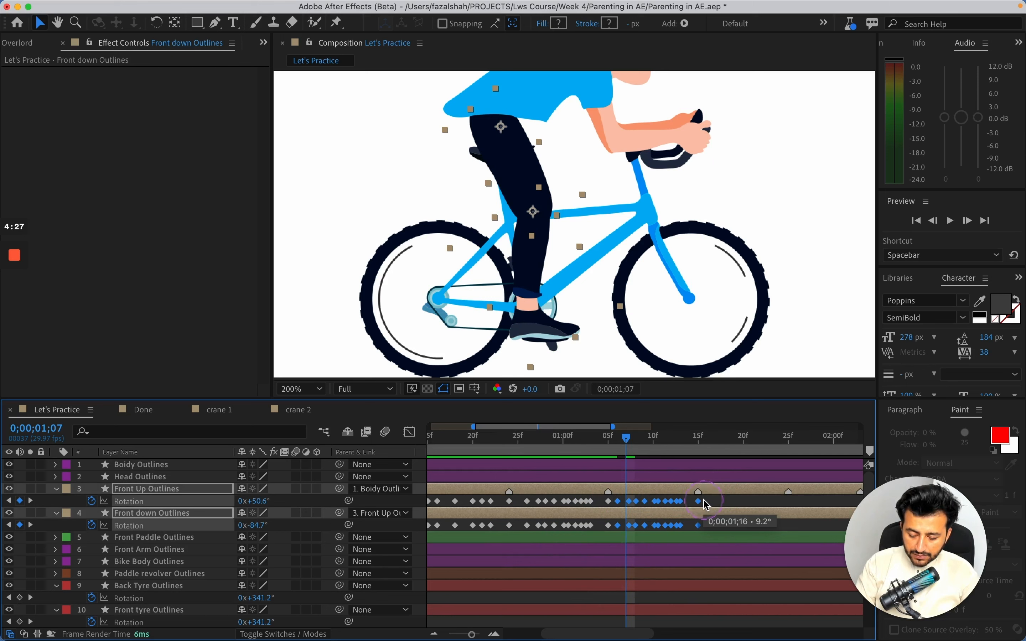
pyautogui.click(711, 504)
# Step: Delete the Rotation keyframes of Front Up Outlines and Front down Outlines at 0;00;01;06
pyautogui.moveTo(622, 440)
pyautogui.mouseDown()
pyautogui.moveTo(598, 440)
pyautogui.moveTo(629, 443)
pyautogui.moveTo(620, 443)
pyautogui.mouseUp()
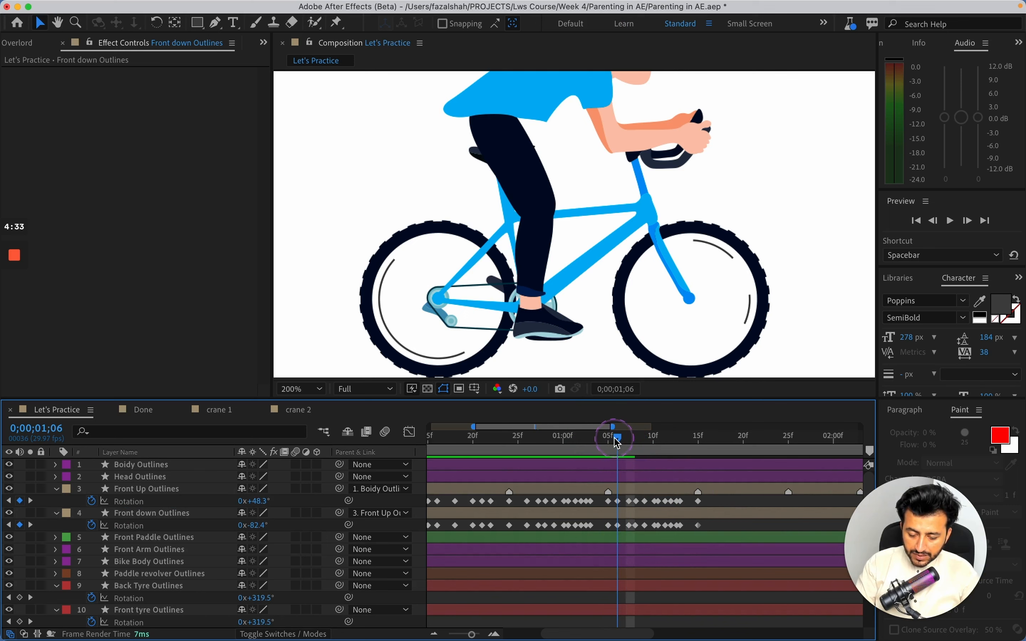
pyautogui.click(622, 502)
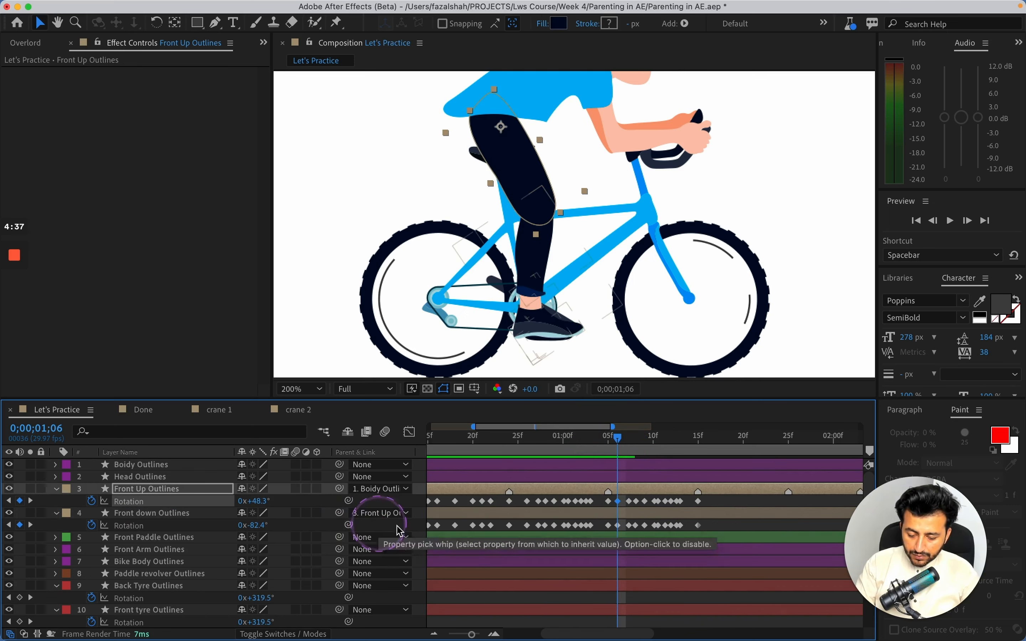
pyautogui.keyDown('shift'); pyautogui.click(618, 526); pyautogui.keyUp('shift')
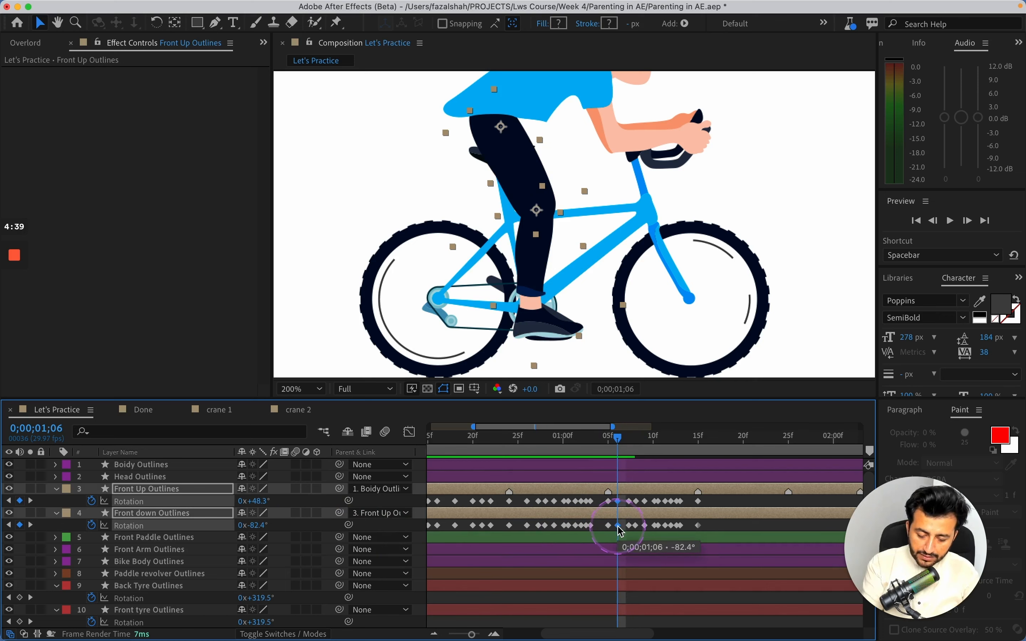
pyautogui.click(623, 527)
pyautogui.click(618, 526)
pyautogui.press('Delete')
pyautogui.click(618, 503)
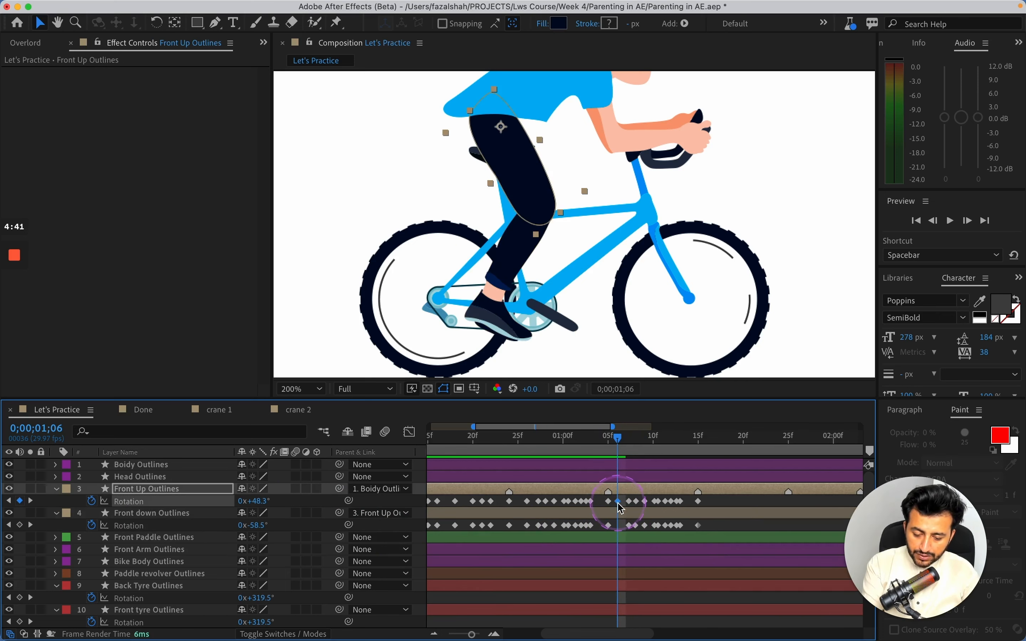
pyautogui.press('Delete')
pyautogui.click(619, 437)
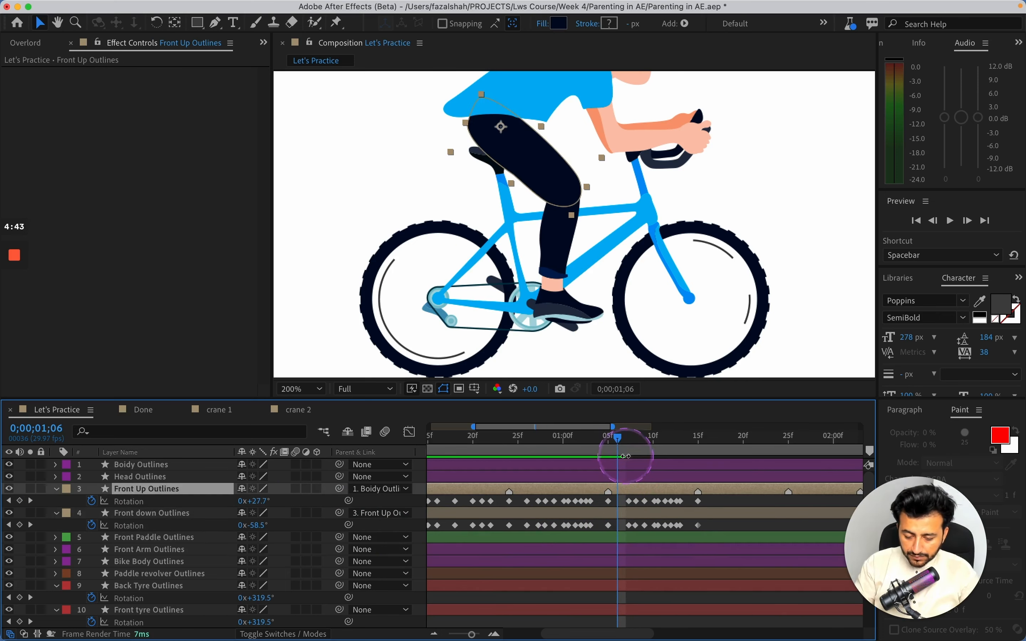
# Step: Delete the Rotation keyframes of Front Up Outlines and Front down Outlines at 0;00;01;11
pyautogui.moveTo(620, 441); pyautogui.dragTo(661, 443)
pyautogui.click(665, 502)
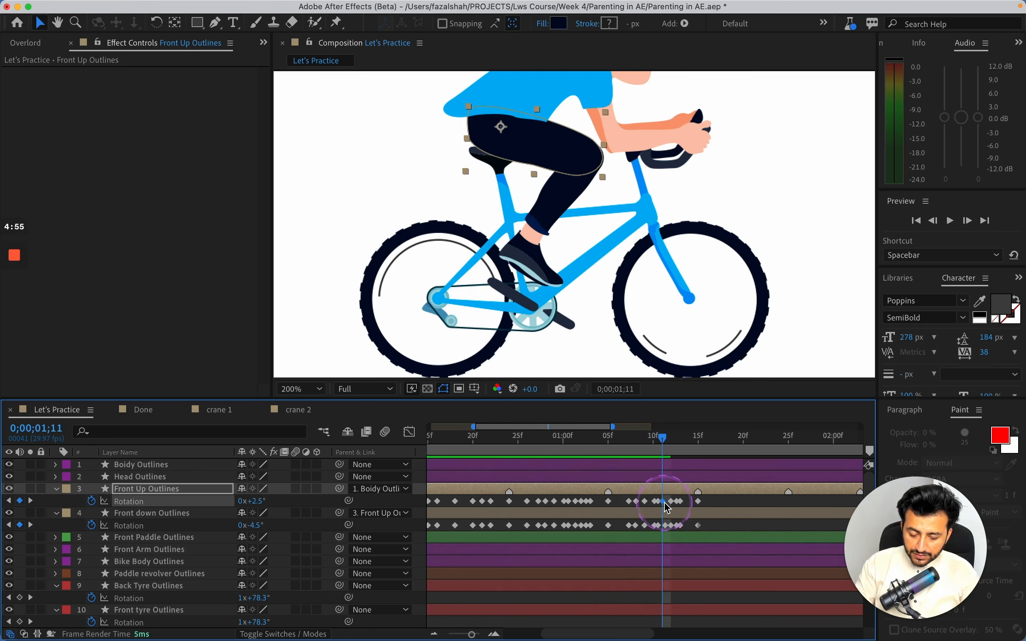
pyautogui.press('Delete')
pyautogui.click(669, 526)
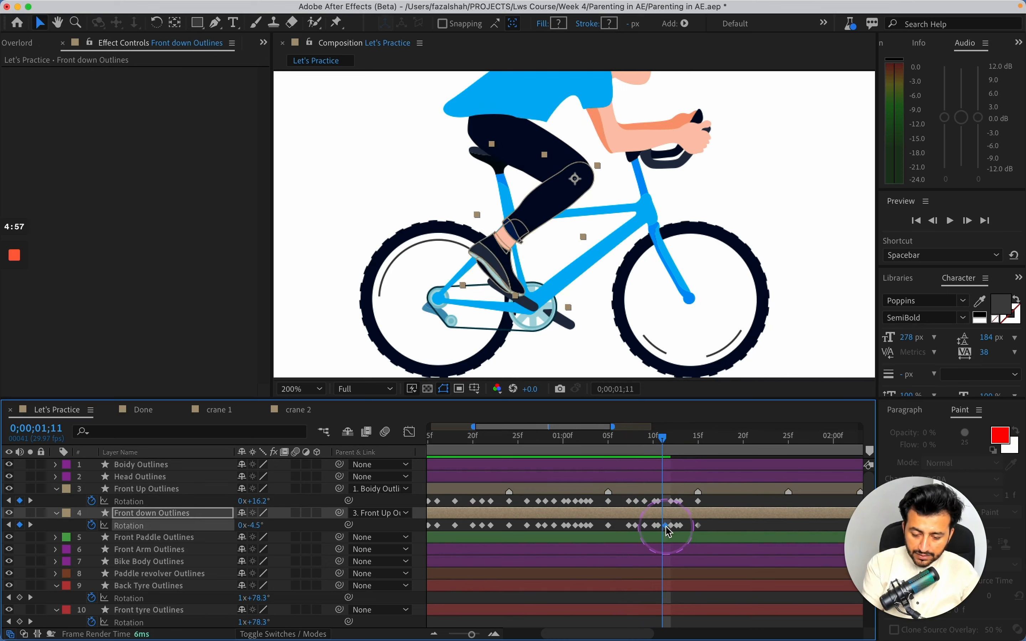
pyautogui.press('Delete')
# Step: At 0;00;01;12, fine-tune the Rotation of Front Up Outlines so the foot follows the paddle
pyautogui.click(666, 434)
pyautogui.moveTo(666, 433)
pyautogui.mouseDown()
pyautogui.moveTo(657, 446)
pyautogui.moveTo(672, 438)
pyautogui.mouseUp()
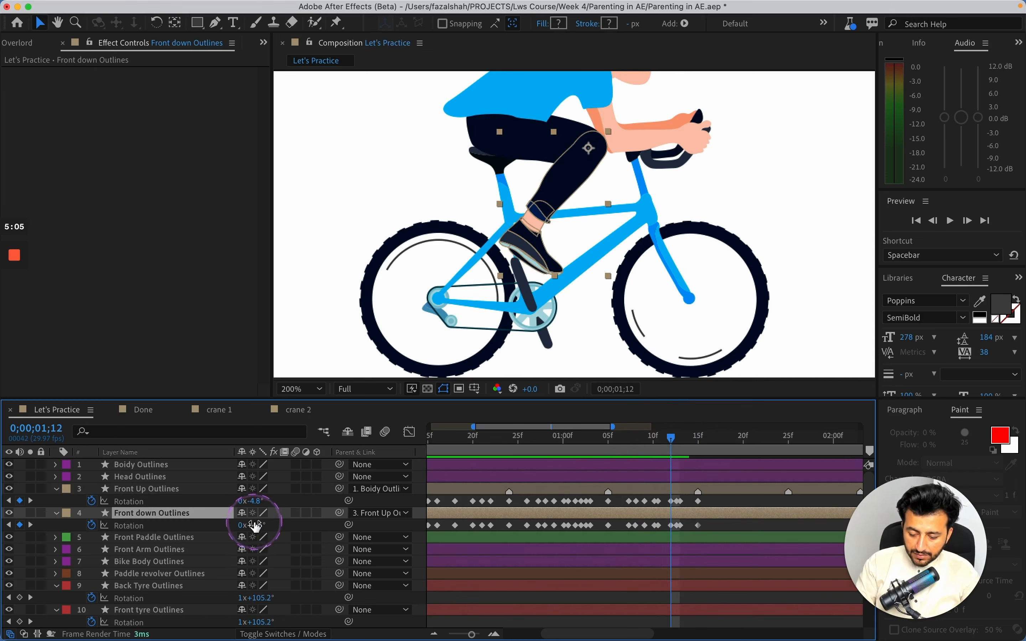
pyautogui.moveTo(255, 525); pyautogui.dragTo(257, 499)
pyautogui.press('super+z')
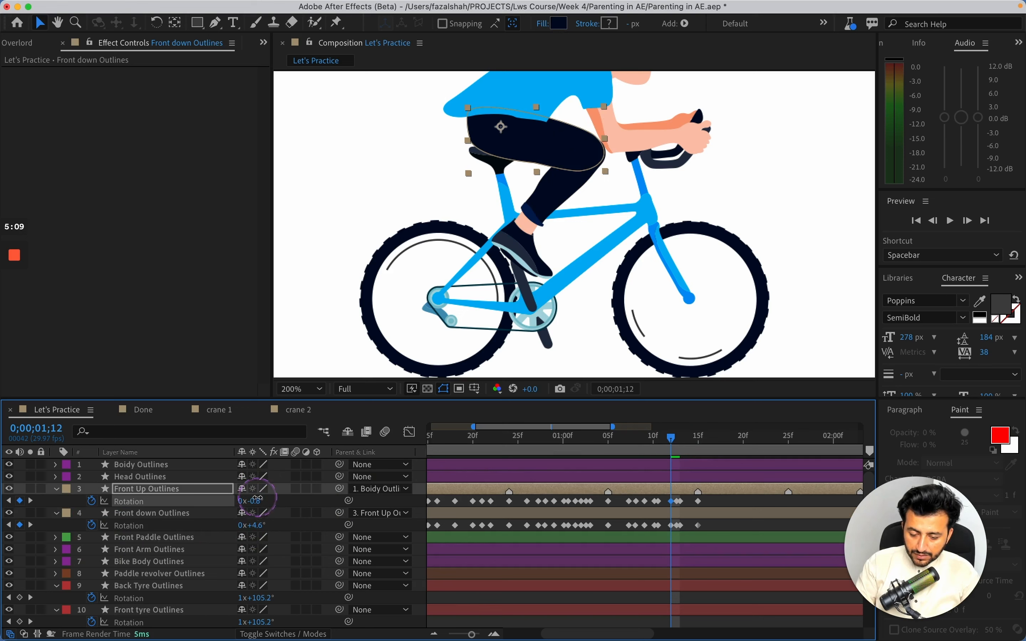
pyautogui.click(664, 437)
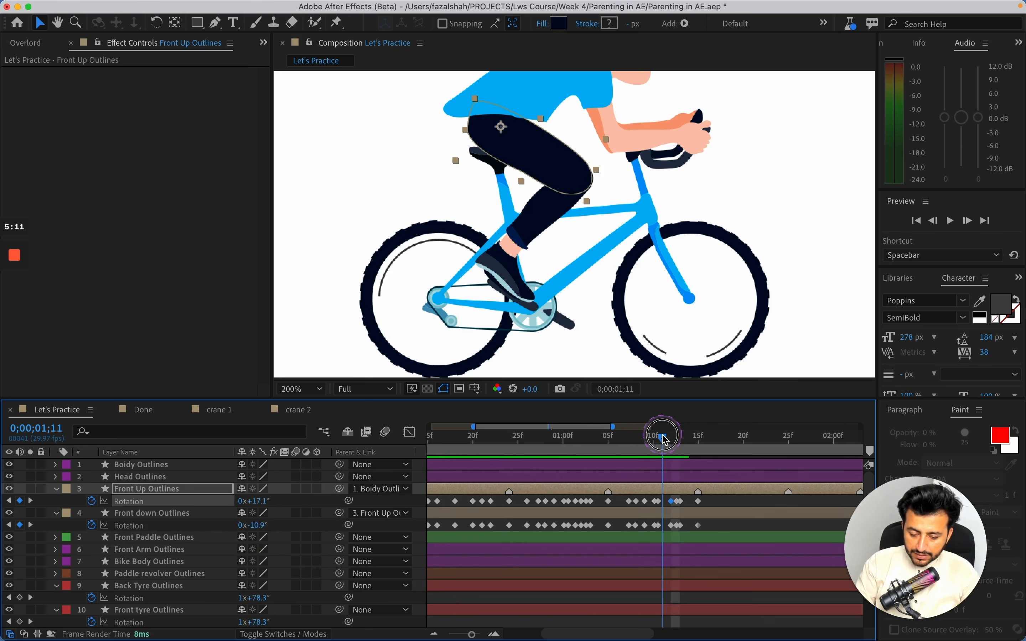
# Step: At 0;00;01;15, set Rotation of Front Up Outlines to 14.2° and Front down Outlines to -46.5°, and save the project
pyautogui.moveTo(664, 438); pyautogui.dragTo(698, 439)
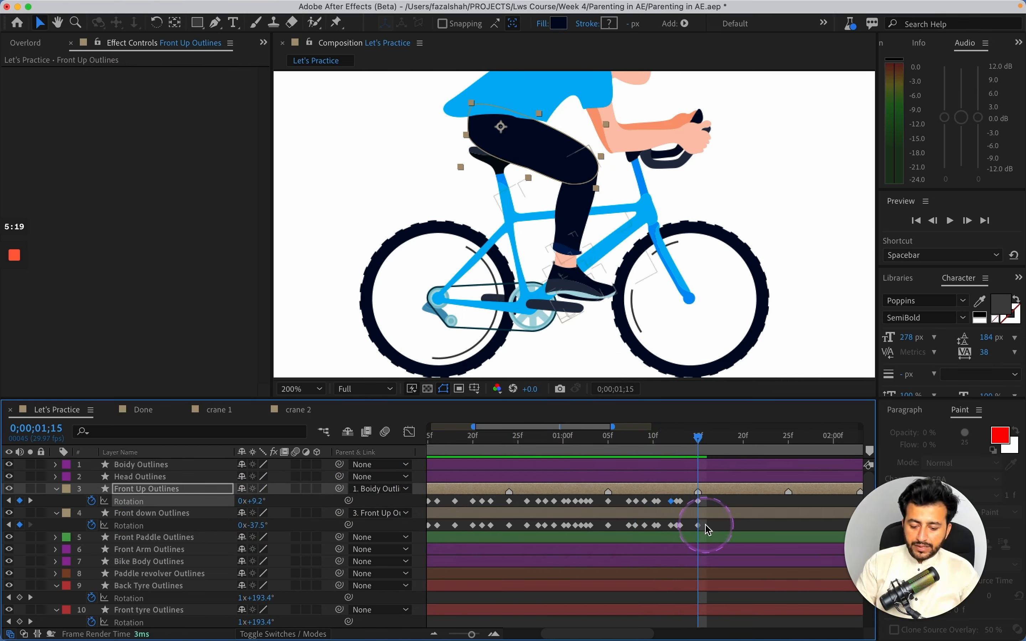
pyautogui.click(723, 526)
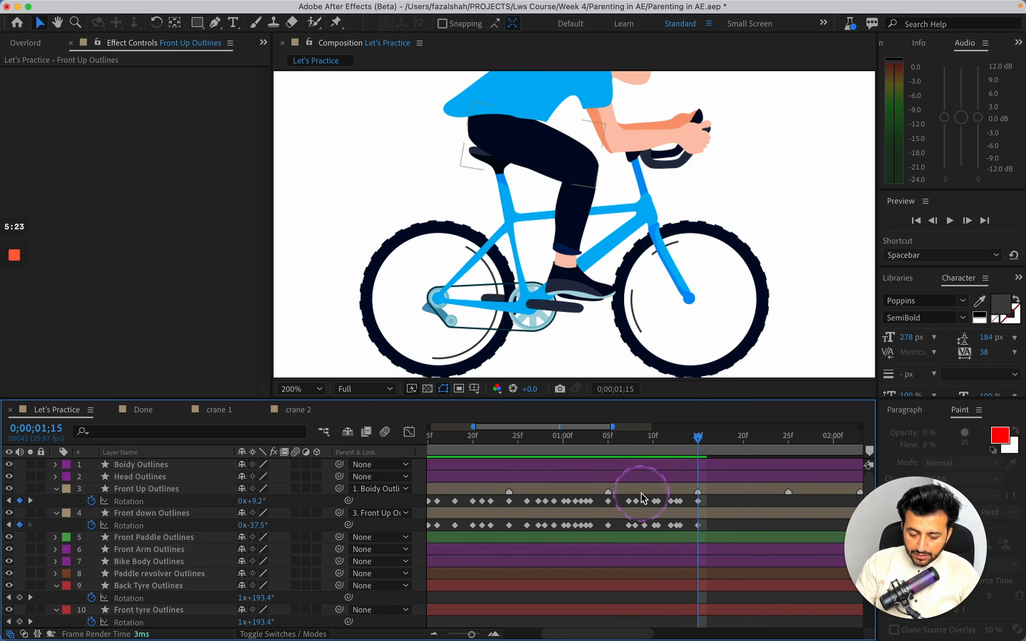
pyautogui.click(256, 527)
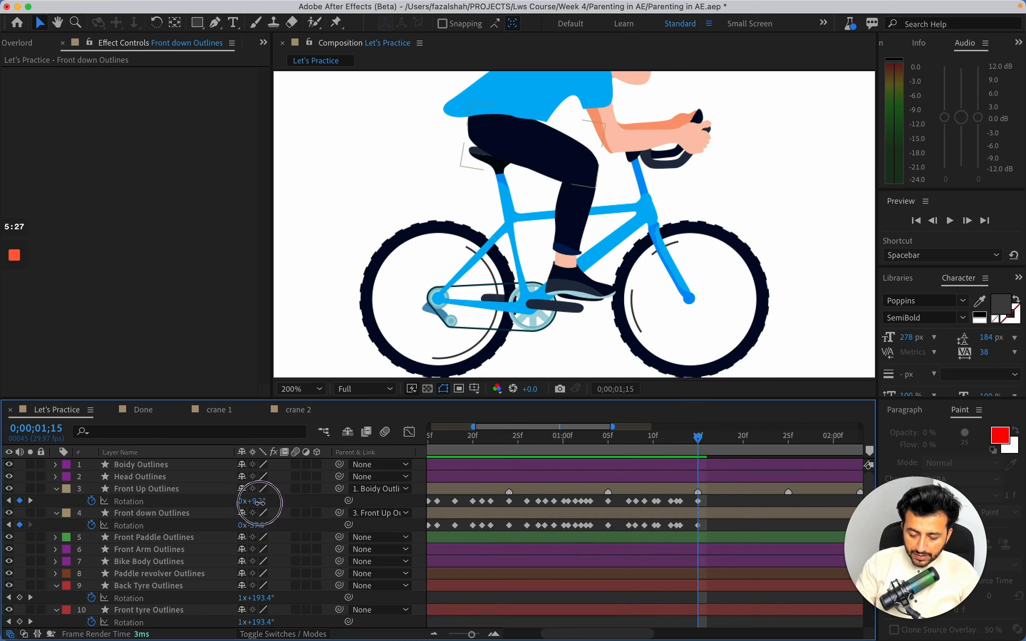
pyautogui.moveTo(259, 503); pyautogui.dragTo(255, 525)
pyautogui.press('super+s')
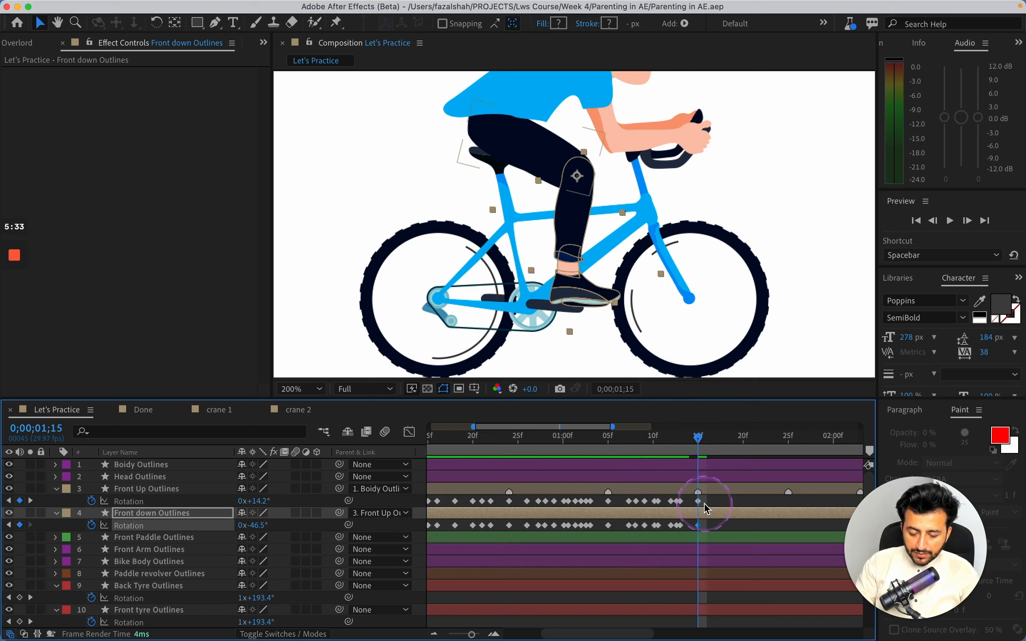
# Step: Copy both front leg layers' Rotation keyframes between 0;00;01;07 and 0;00;01;13 and paste them at 0;00;01;17
pyautogui.moveTo(621, 497); pyautogui.dragTo(691, 514)
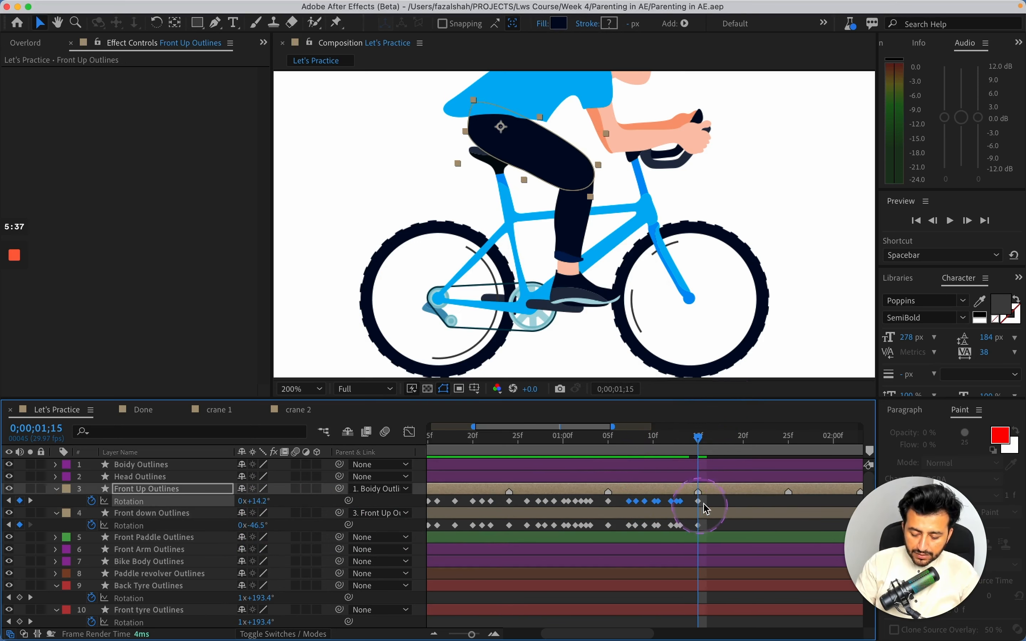
pyautogui.moveTo(709, 437); pyautogui.dragTo(716, 443)
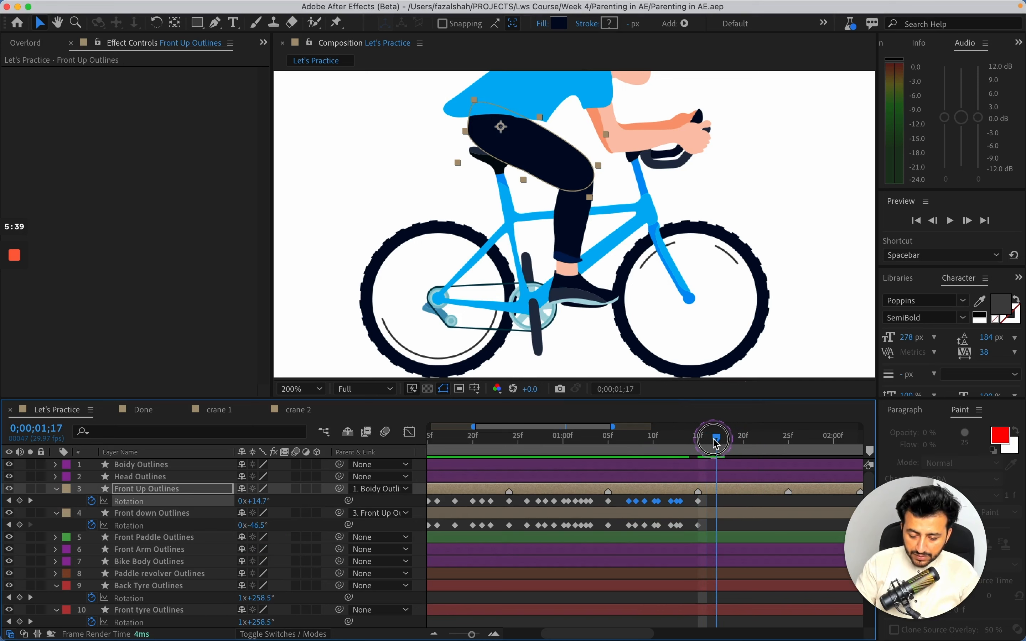
pyautogui.press('super+c')
pyautogui.press('super+v')
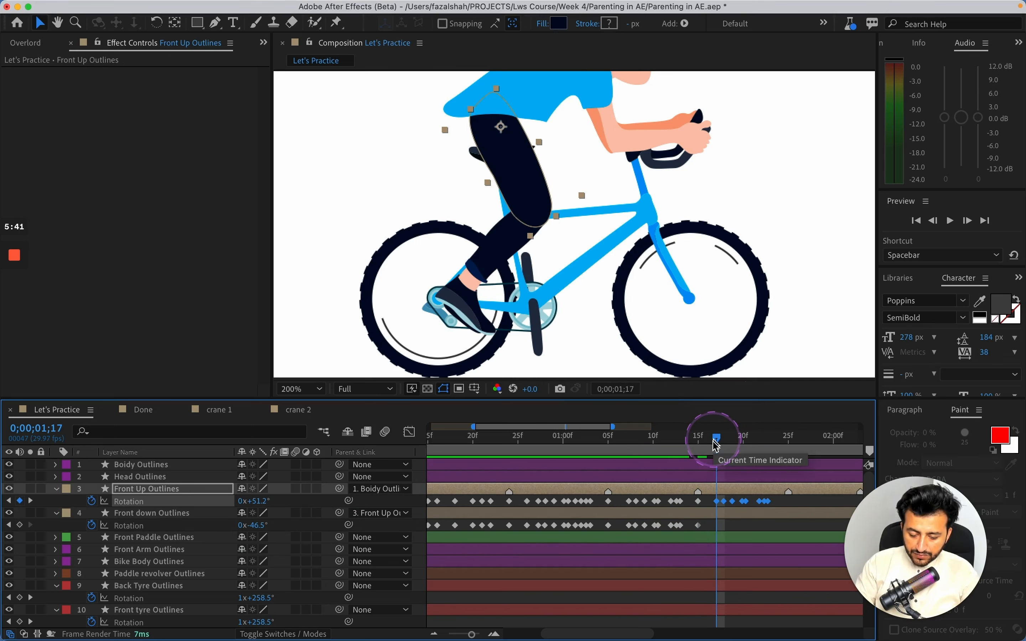
pyautogui.moveTo(624, 521); pyautogui.dragTo(687, 534)
pyautogui.press('super+c')
pyautogui.press('super+v')
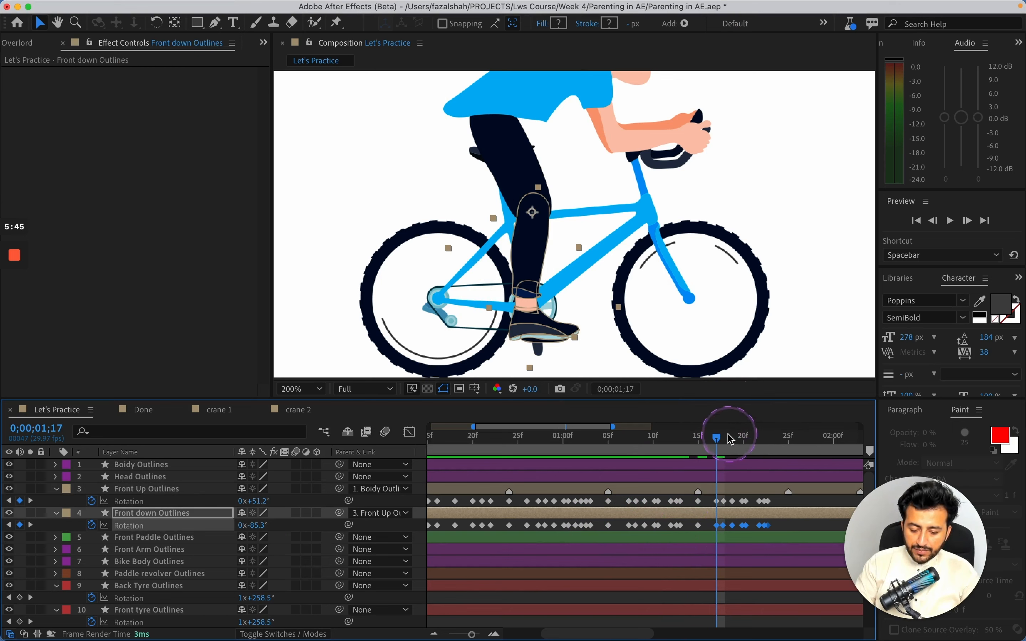
# Step: Go to 0;00;01;24 and move the Front Up Outlines layer marker at 0;00;01;25 to that frame
pyautogui.click(699, 437)
pyautogui.moveTo(699, 437); pyautogui.dragTo(787, 423)
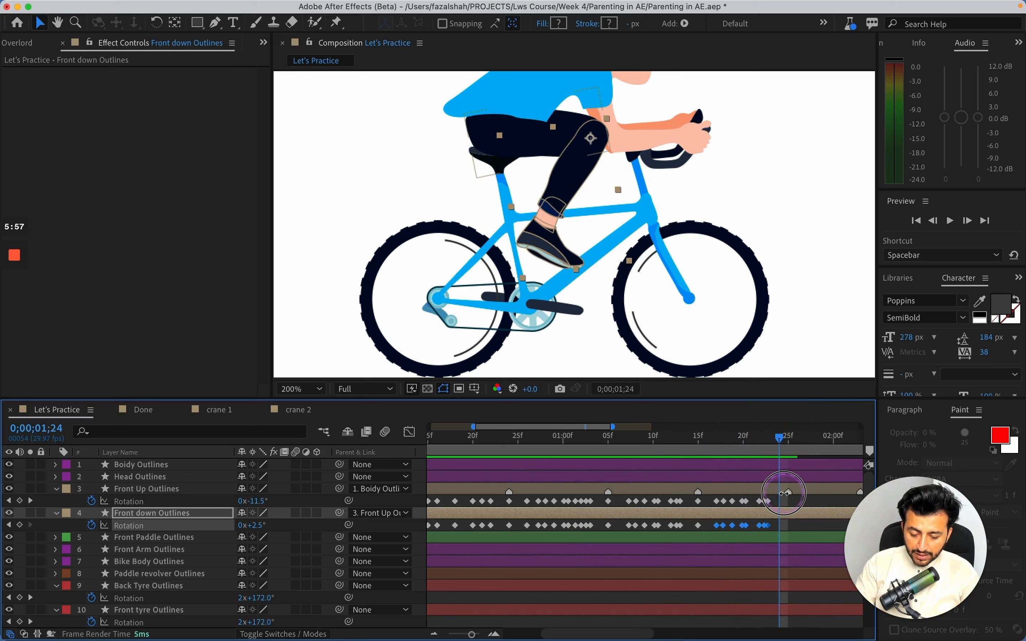
pyautogui.click(712, 502)
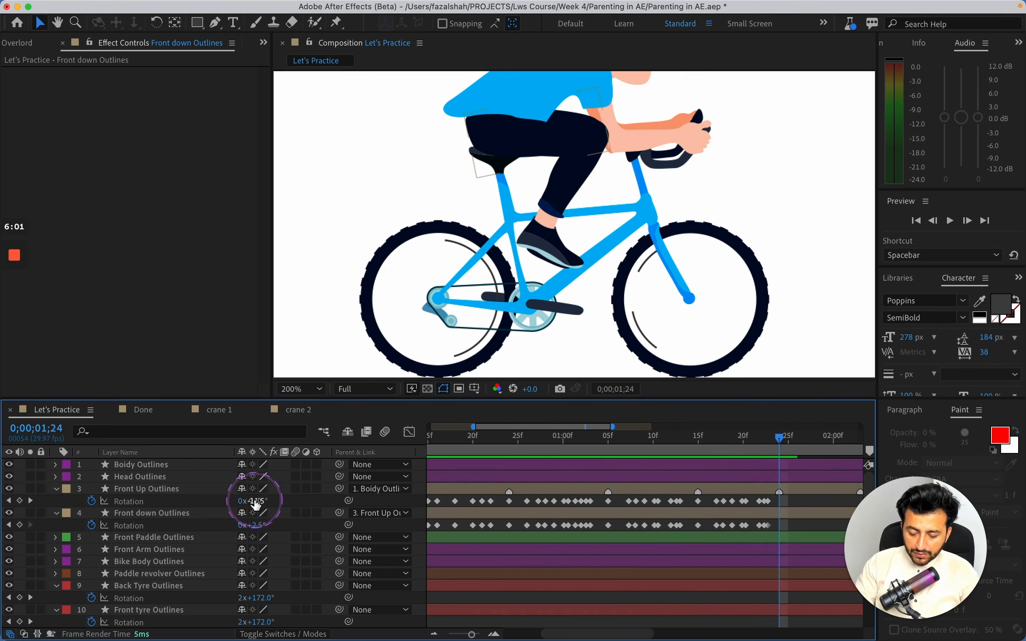
# Step: Set Rotation to 18.5° for Front Up and -48.5° for Front down at 0;00;01;24, and paste the copied previous cycle's keyframes at 0;00;01;25
pyautogui.moveTo(257, 501); pyautogui.dragTo(239, 525)
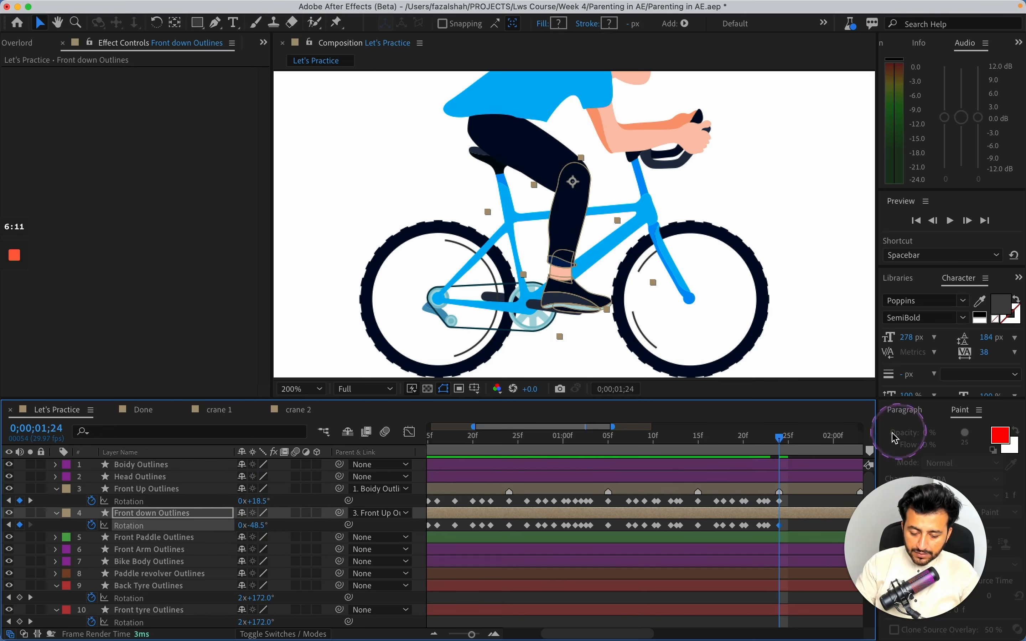
pyautogui.moveTo(776, 438)
pyautogui.mouseDown()
pyautogui.moveTo(686, 440)
pyautogui.moveTo(785, 439)
pyautogui.mouseUp()
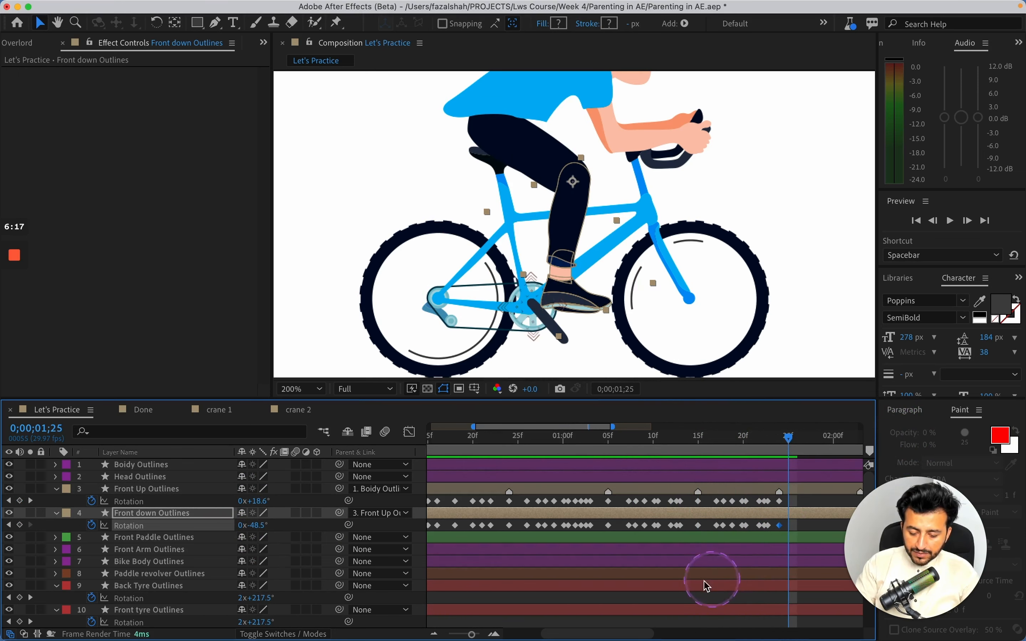
pyautogui.hscroll(10, 626, 633)
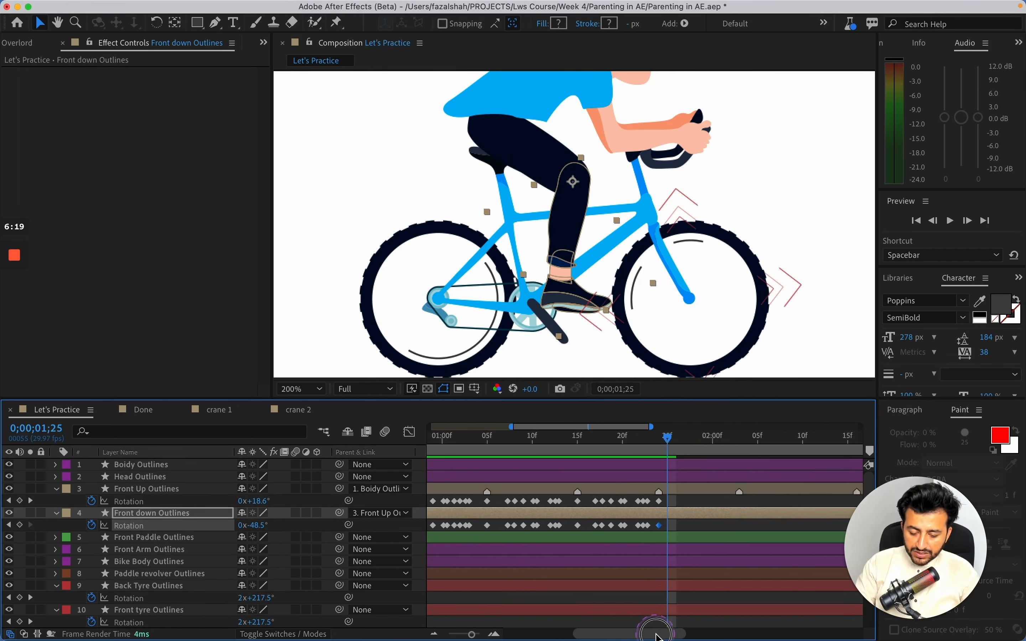
pyautogui.moveTo(521, 496); pyautogui.dragTo(584, 538)
pyautogui.press('cmd+v')
pyautogui.press('cmd+v')
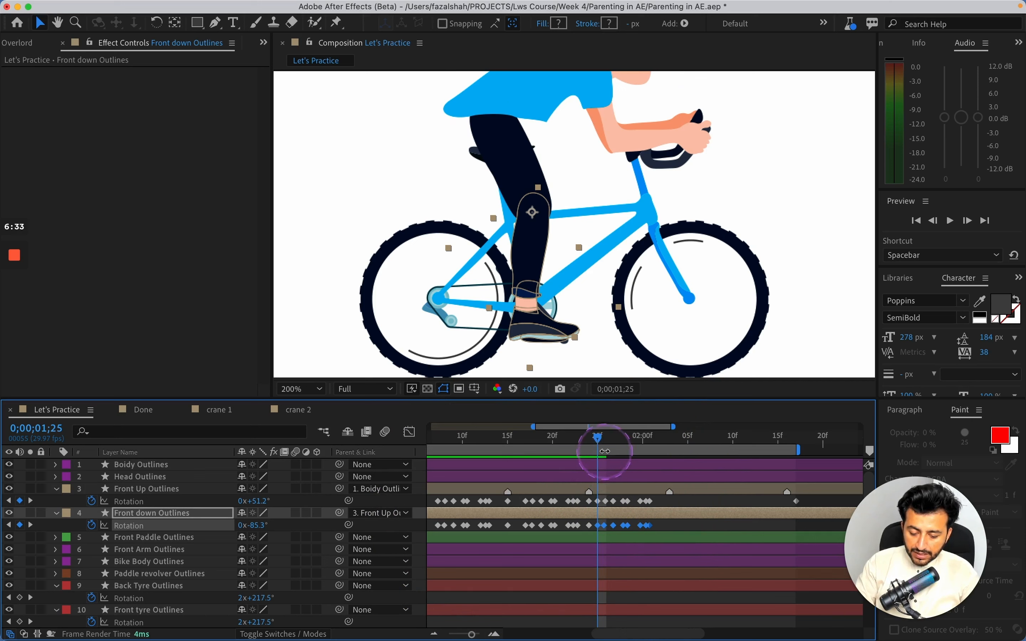
# Step: Shift the pasted Rotation keyframes of both front leg layers one frame later, starting at 0;00;01;26, and preview the motion
pyautogui.moveTo(598, 439); pyautogui.dragTo(635, 440)
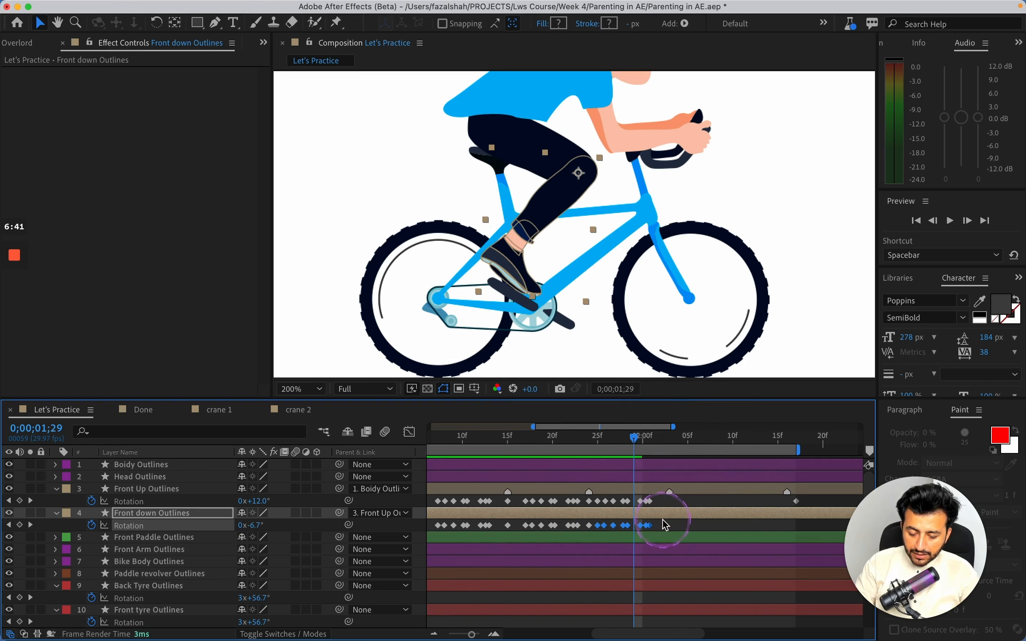
pyautogui.moveTo(662, 526); pyautogui.dragTo(609, 504)
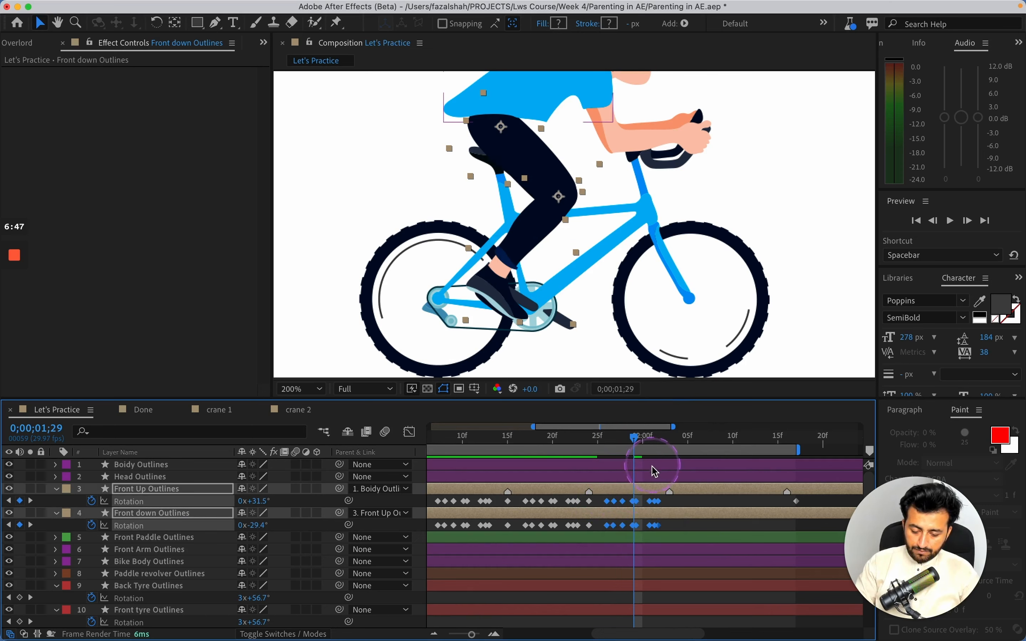
pyautogui.click(657, 486)
pyautogui.moveTo(640, 445); pyautogui.dragTo(620, 441)
pyautogui.moveTo(630, 441); pyautogui.dragTo(658, 441)
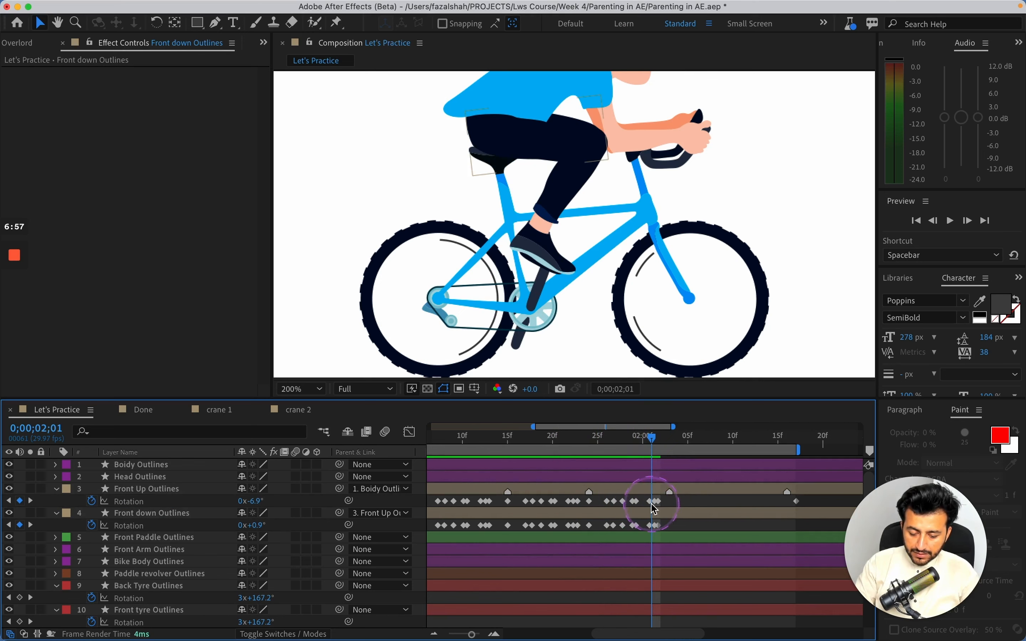
# Step: Delete the surplus Rotation keyframe near 0;00;02;01 from both Front Up Outlines and Front down Outlines
pyautogui.moveTo(651, 505); pyautogui.dragTo(658, 507)
pyautogui.press('Delete')
pyautogui.click(655, 526)
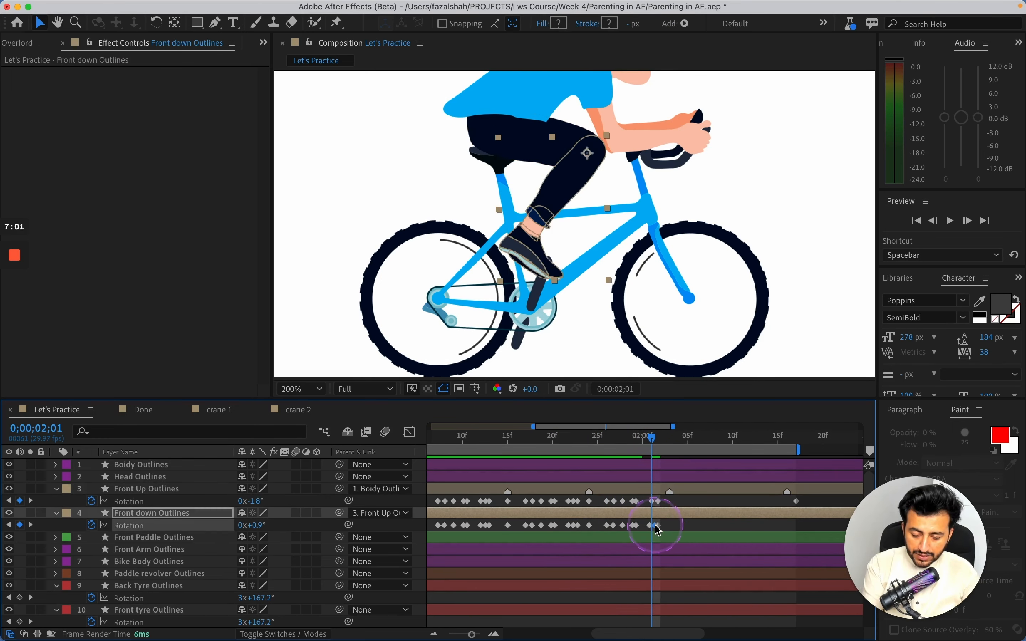
pyautogui.press('Delete')
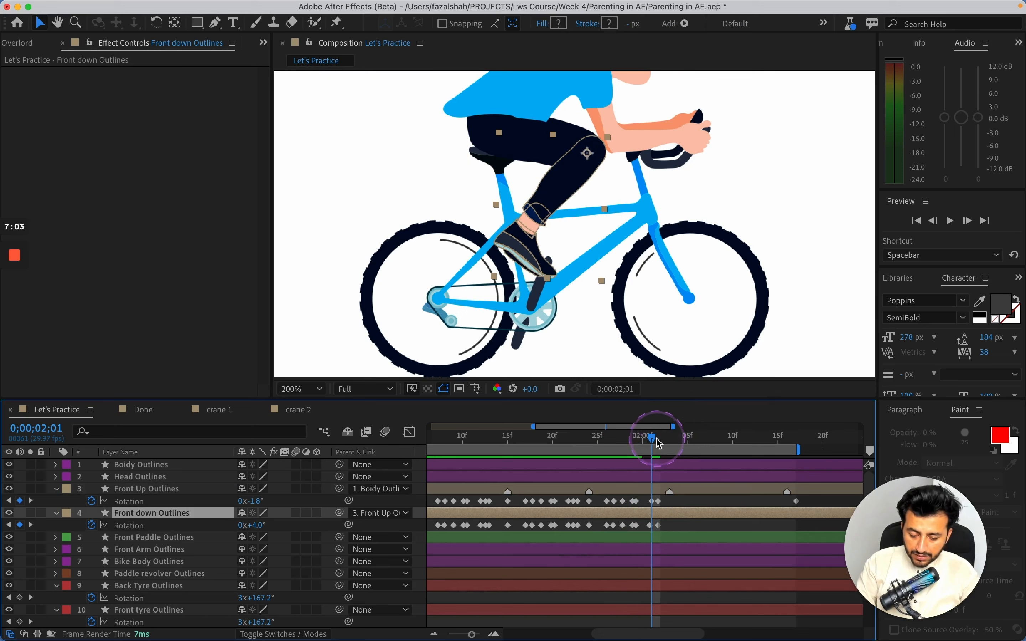
# Step: Align the last pasted Rotation keyframes of both front leg layers at 0;00;02;02, and delete them
pyautogui.moveTo(658, 442); pyautogui.dragTo(663, 442)
pyautogui.moveTo(657, 501); pyautogui.dragTo(660, 526)
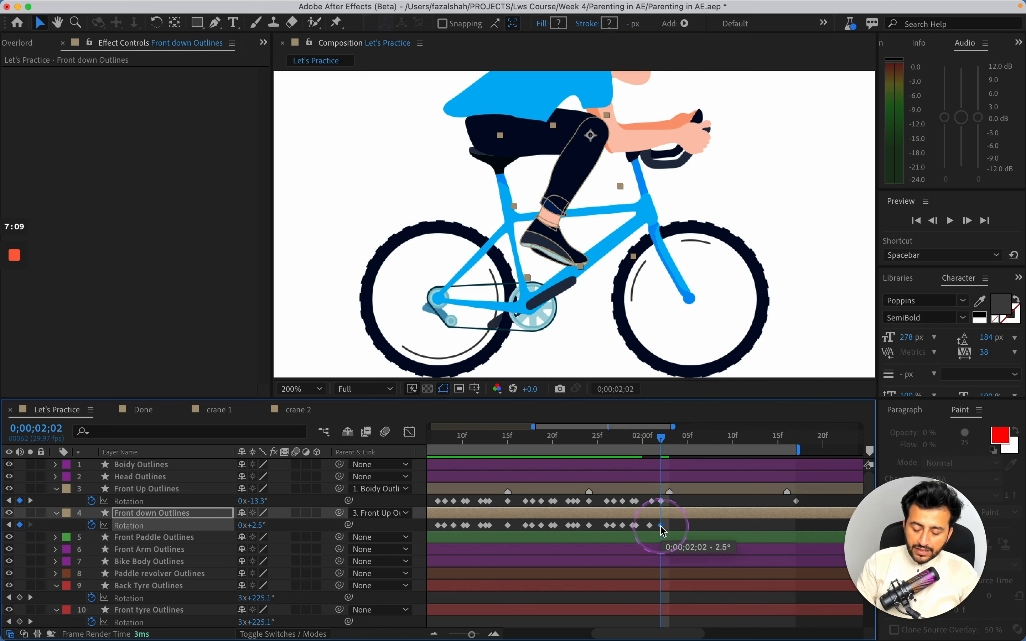
pyautogui.press('ctrl')
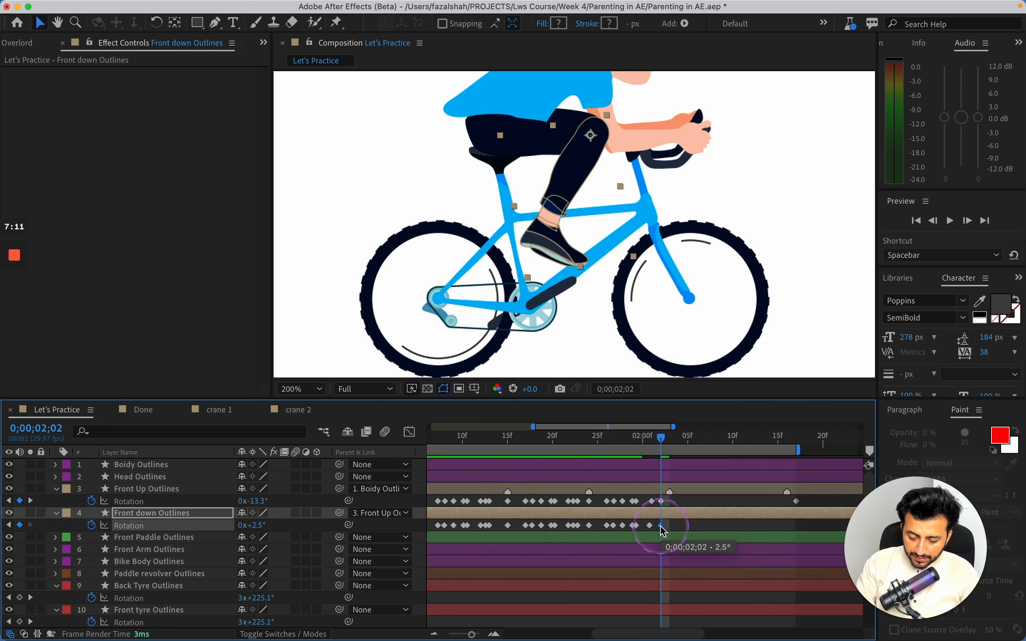
pyautogui.press('ctrl')
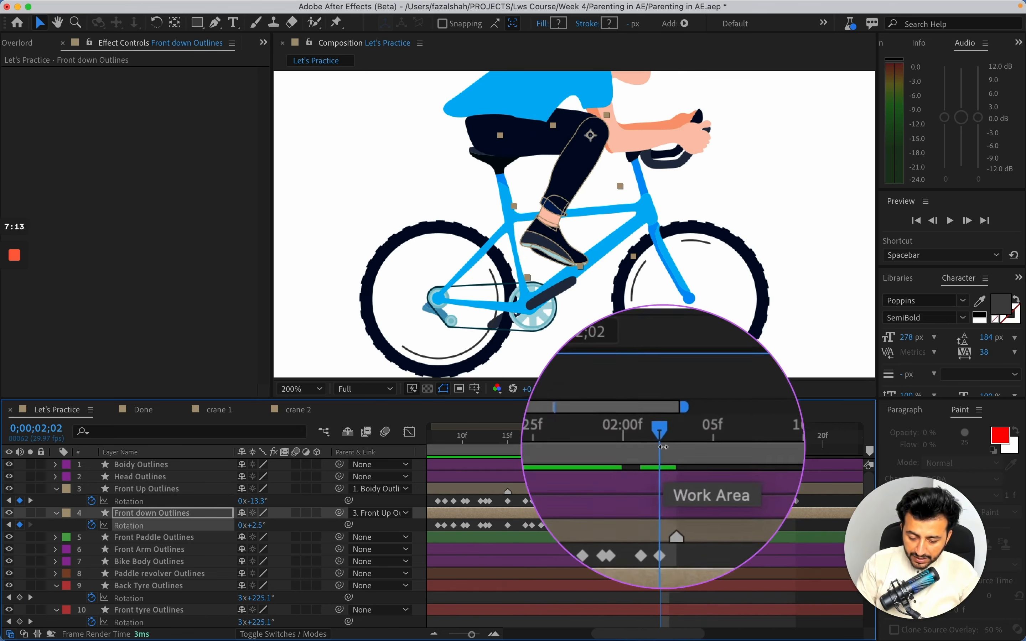
pyautogui.moveTo(656, 441); pyautogui.dragTo(652, 441)
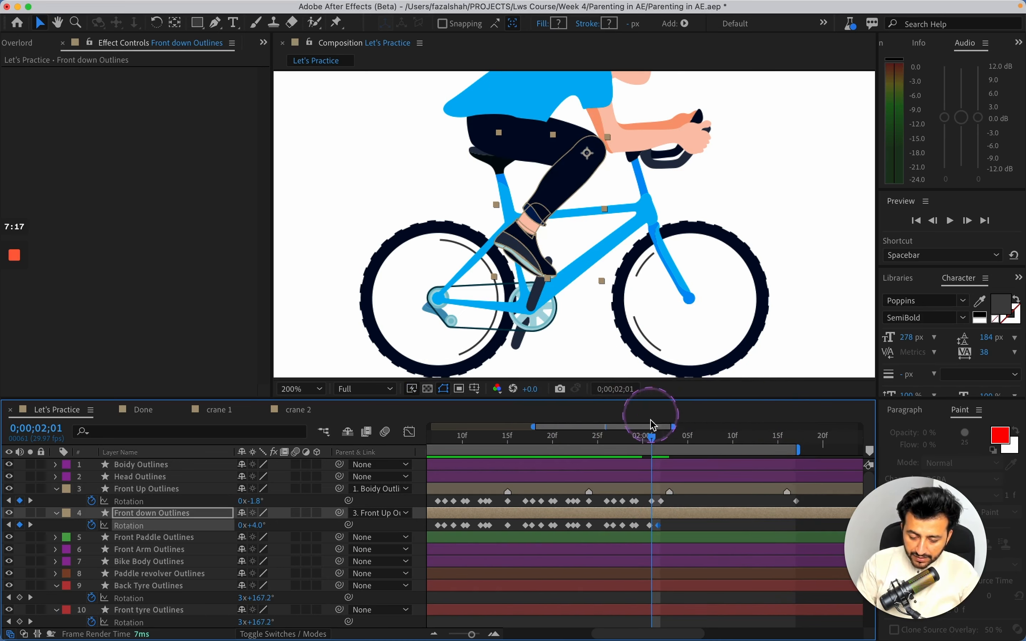
pyautogui.press('pagedown')
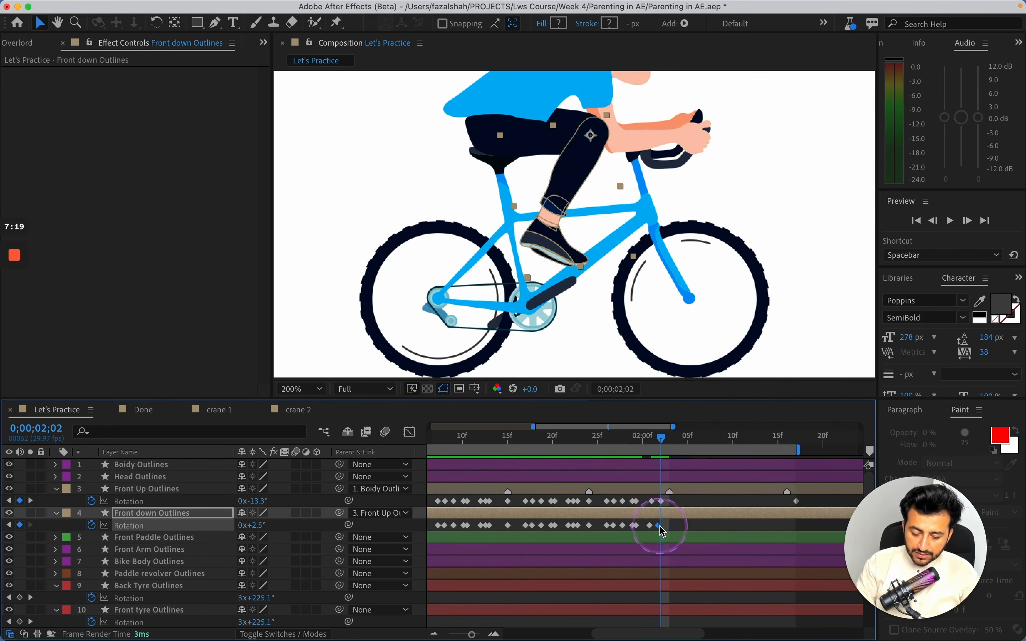
pyautogui.press('Delete')
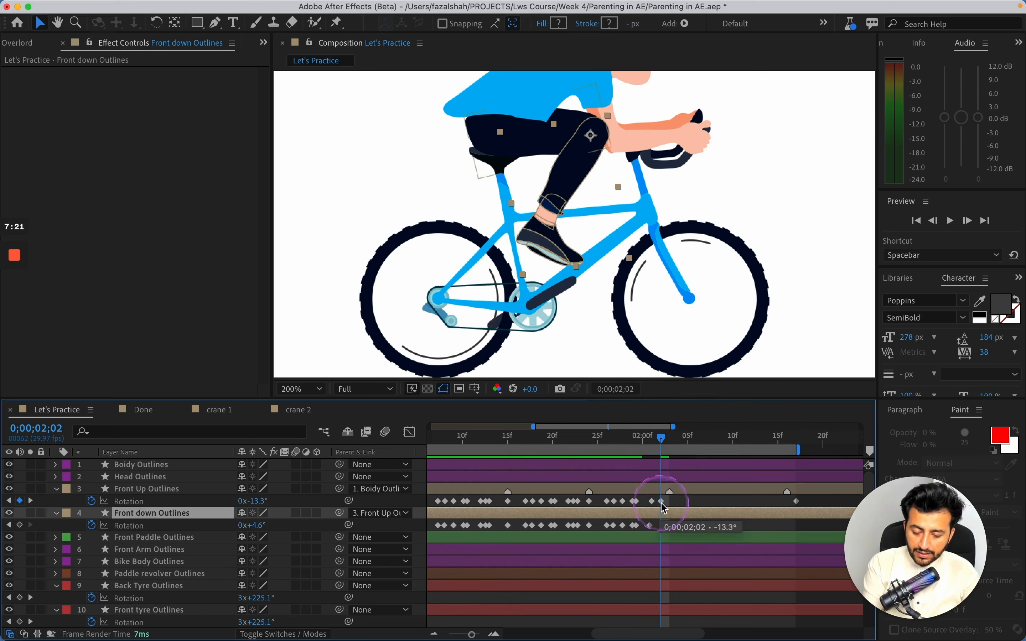
pyautogui.click(662, 501)
pyautogui.press('Delete')
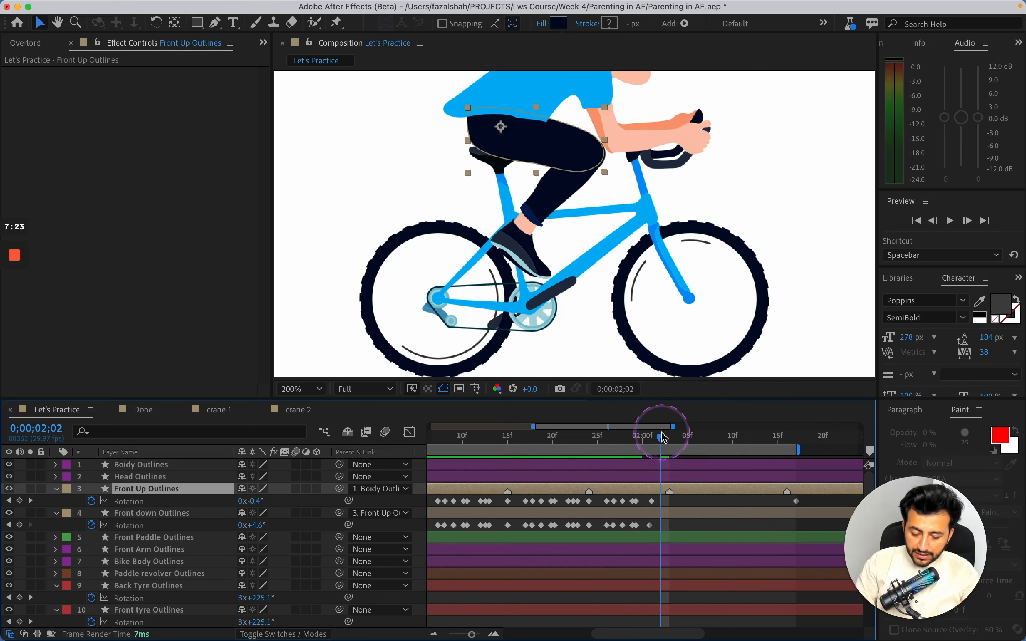
# Step: Set Front Up and Front down Rotation to 14.1° and -43.4° at 0;00;02;03, and to -3.9° and -18.3° at 0;00;02;02
pyautogui.click(671, 437)
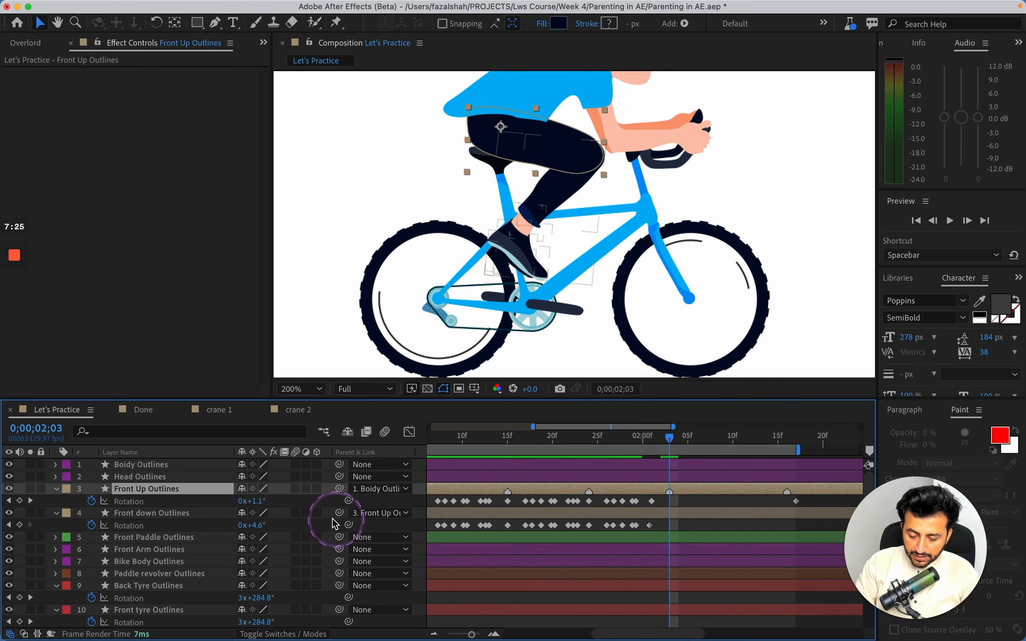
pyautogui.moveTo(256, 501)
pyautogui.mouseDown()
pyautogui.moveTo(272, 503)
pyautogui.moveTo(246, 530)
pyautogui.moveTo(202, 530)
pyautogui.moveTo(220, 532)
pyautogui.moveTo(257, 503)
pyautogui.moveTo(261, 523)
pyautogui.moveTo(259, 509)
pyautogui.mouseUp()
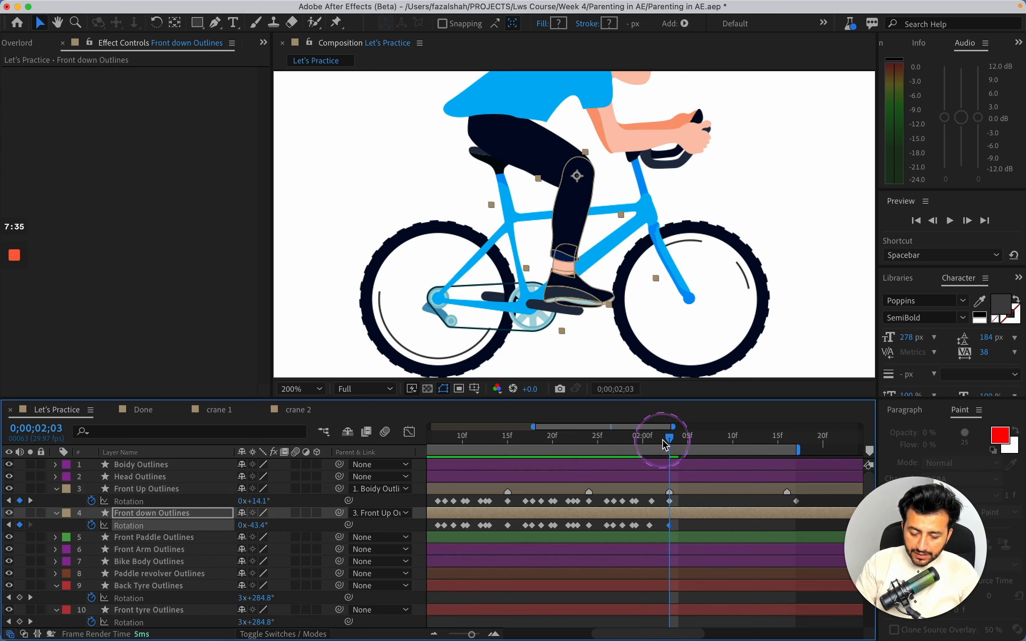
pyautogui.moveTo(664, 442)
pyautogui.mouseDown()
pyautogui.moveTo(652, 442)
pyautogui.moveTo(663, 442)
pyautogui.mouseUp()
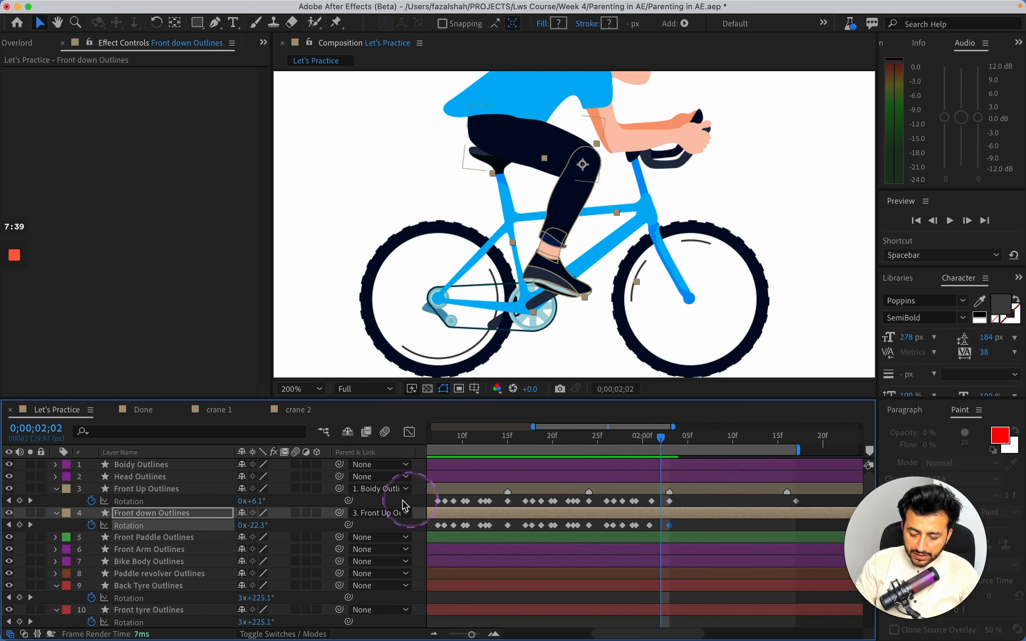
pyautogui.moveTo(260, 527)
pyautogui.mouseDown()
pyautogui.moveTo(263, 506)
pyautogui.moveTo(247, 499)
pyautogui.moveTo(259, 522)
pyautogui.moveTo(259, 502)
pyautogui.moveTo(256, 526)
pyautogui.mouseUp()
pyautogui.press('super+z')
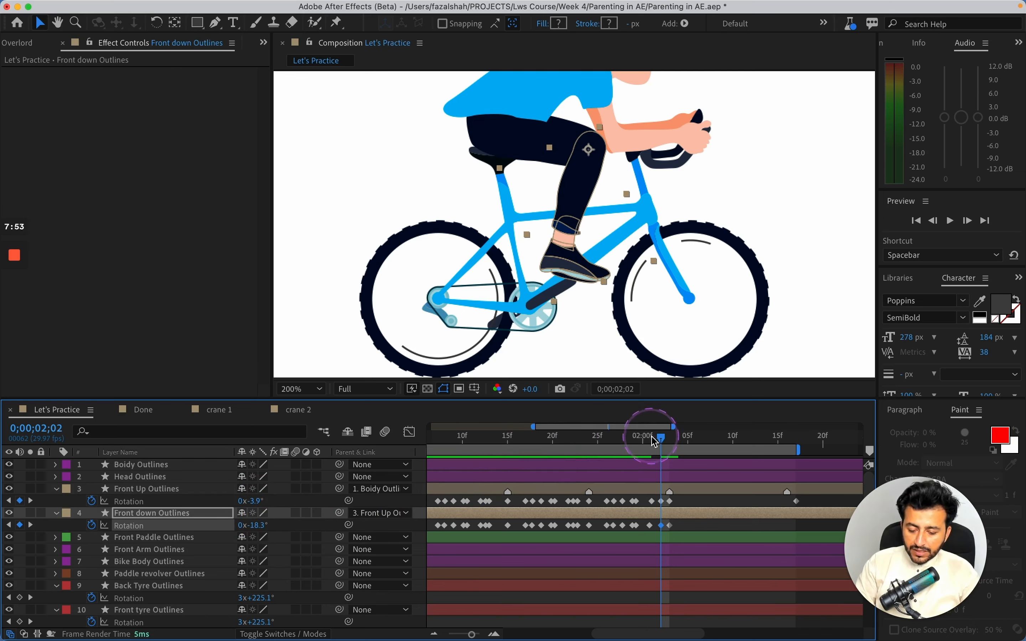
# Step: Remove the surplus Rotation keyframe at 0;00;01;29 from both Front Up Outlines and Front down Outlines
pyautogui.moveTo(655, 441)
pyautogui.mouseDown()
pyautogui.moveTo(613, 443)
pyautogui.moveTo(649, 445)
pyautogui.moveTo(638, 449)
pyautogui.mouseUp()
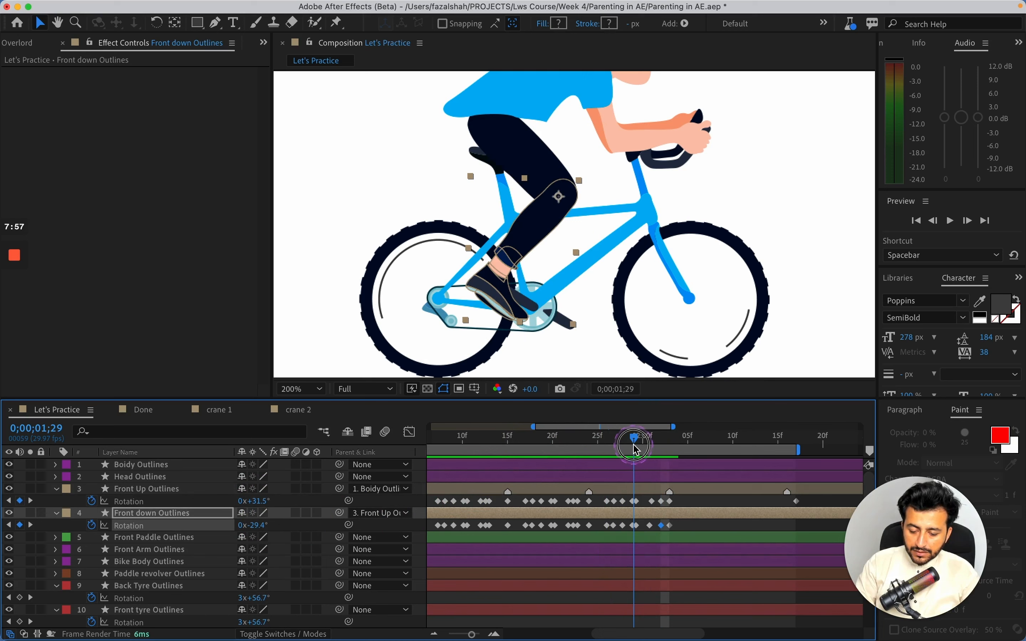
pyautogui.click(638, 502)
pyautogui.moveTo(639, 505); pyautogui.dragTo(643, 505)
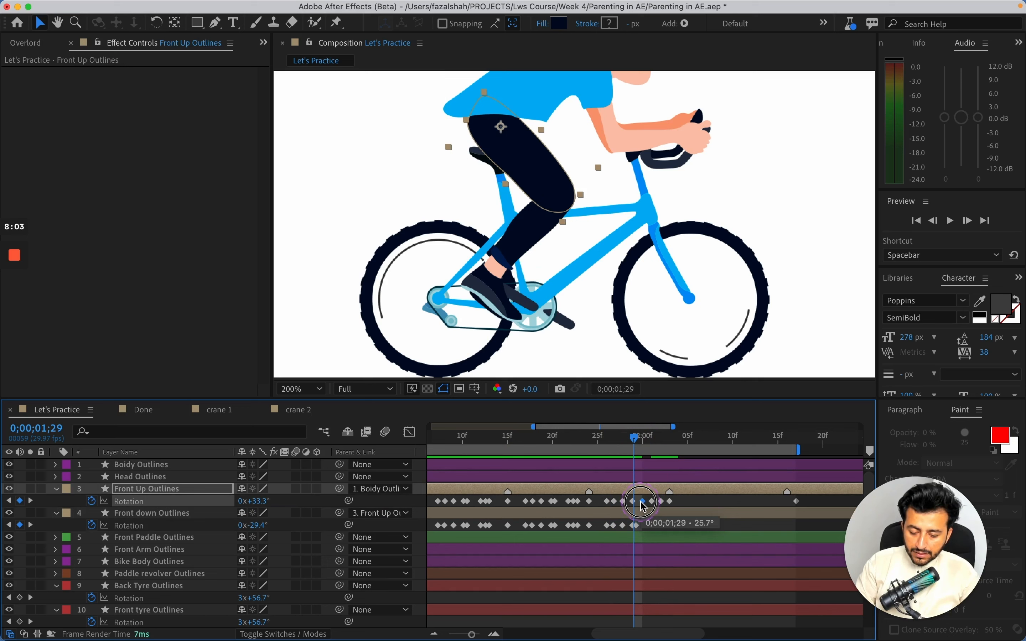
pyautogui.moveTo(642, 507); pyautogui.dragTo(638, 507)
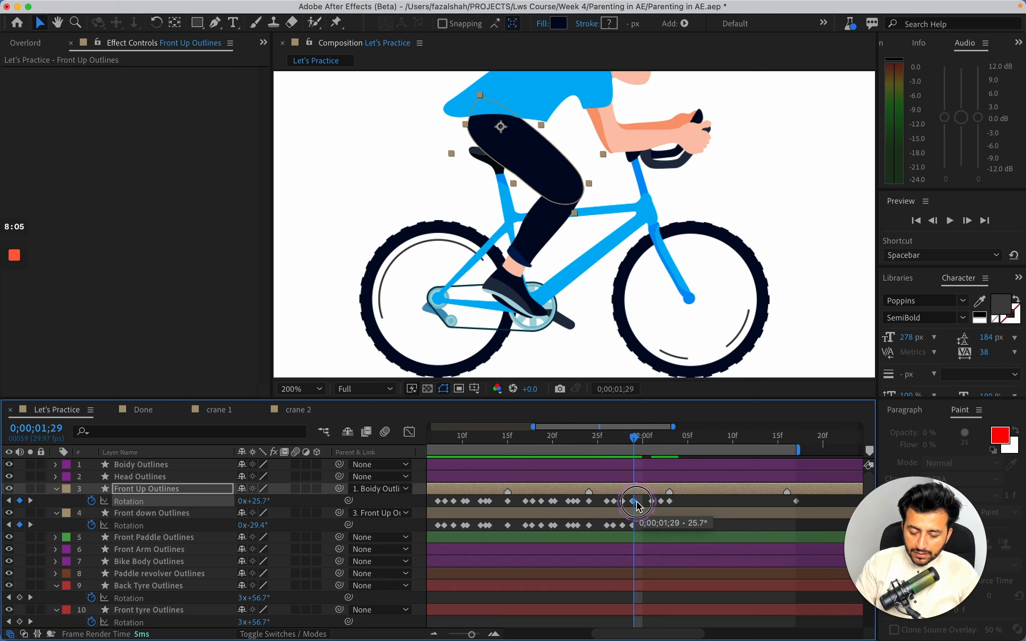
pyautogui.moveTo(640, 507); pyautogui.dragTo(633, 506)
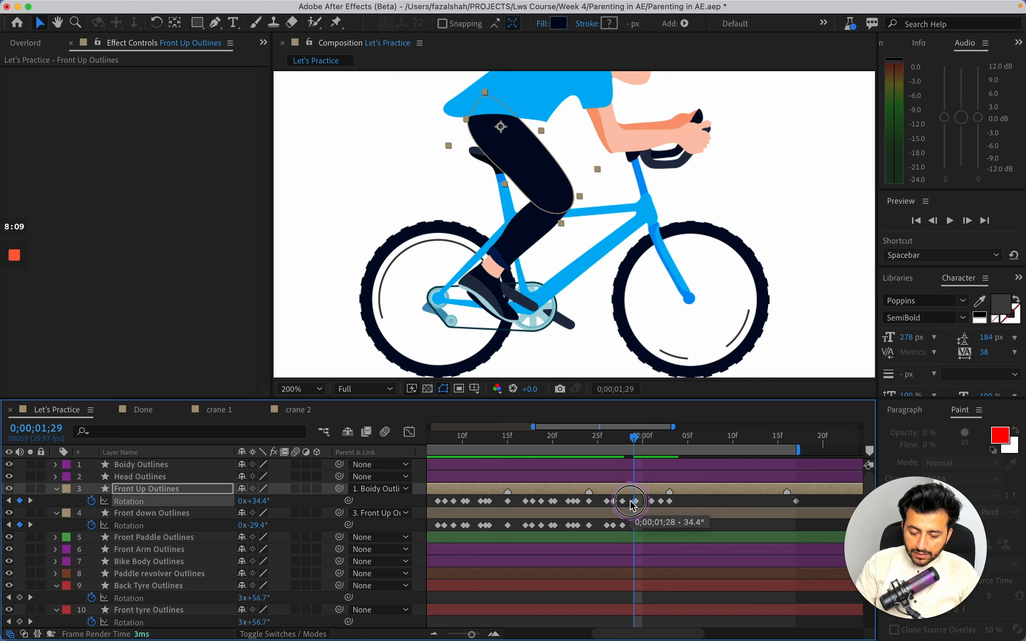
pyautogui.press('Delete')
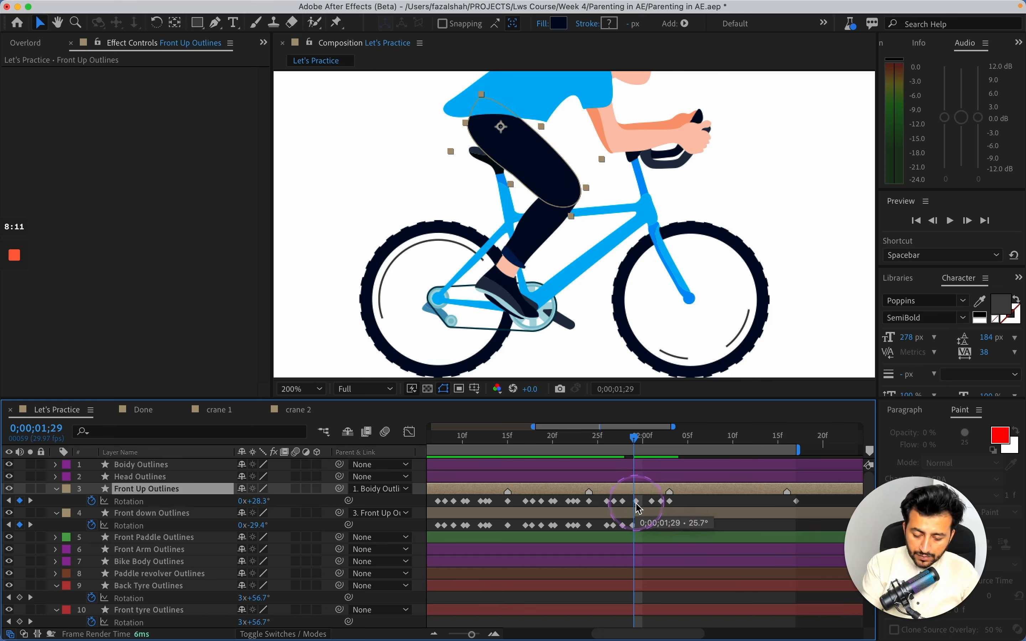
pyautogui.click(632, 525)
pyautogui.press('Delete')
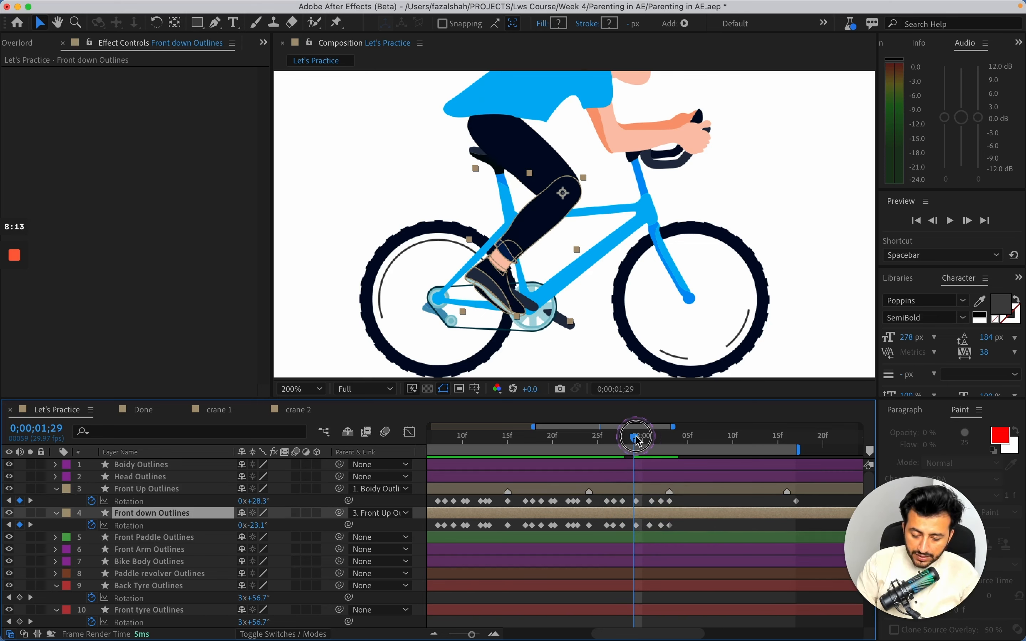
# Step: Align the remaining Rotation keyframes to 0;00;01;29, and set Front Up Outlines to 16.7° and Front down Outlines to -9.0°
pyautogui.click(629, 439)
pyautogui.moveTo(629, 439); pyautogui.dragTo(637, 440)
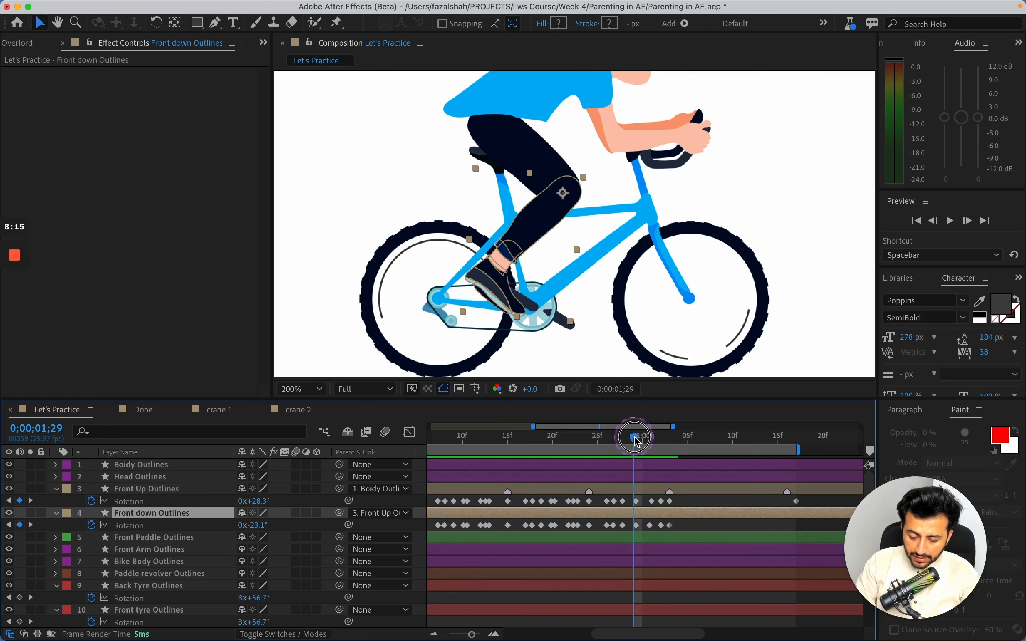
pyautogui.moveTo(636, 501); pyautogui.dragTo(633, 524)
pyautogui.click(144, 488)
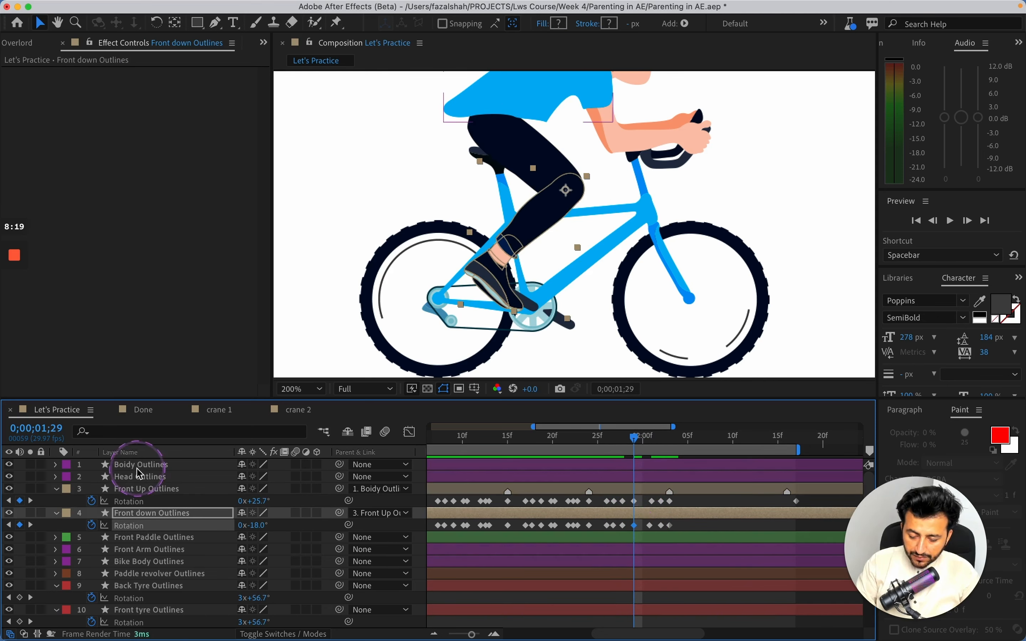
pyautogui.moveTo(259, 500); pyautogui.dragTo(269, 527)
pyautogui.click(262, 525)
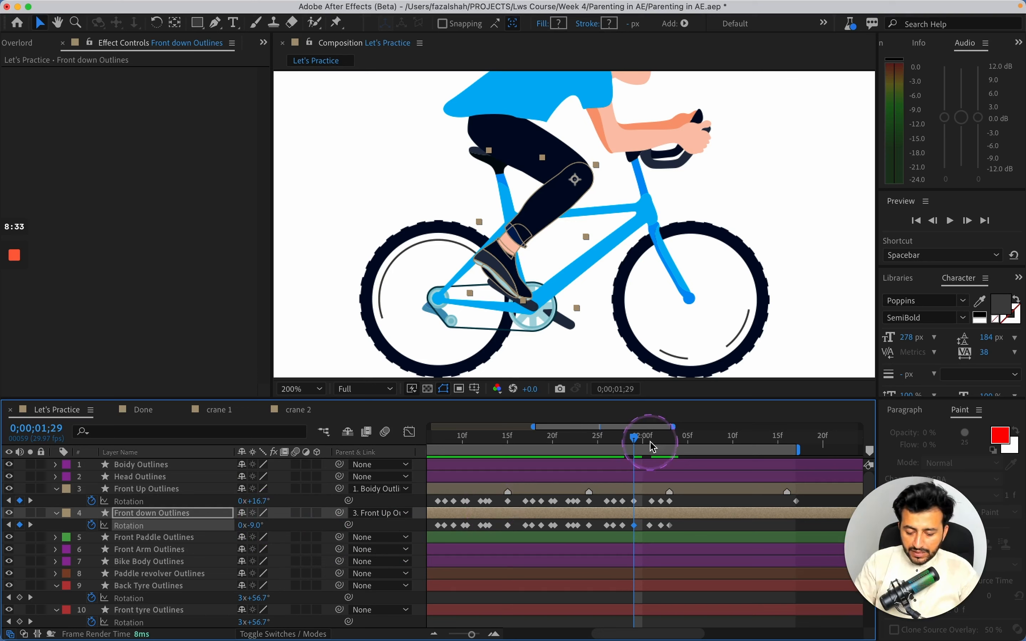
# Step: At 0;00;02;00, set Rotation of Front Up Outlines to -3.5° and Front down Outlines to 6.9°
pyautogui.moveTo(643, 442); pyautogui.dragTo(651, 439)
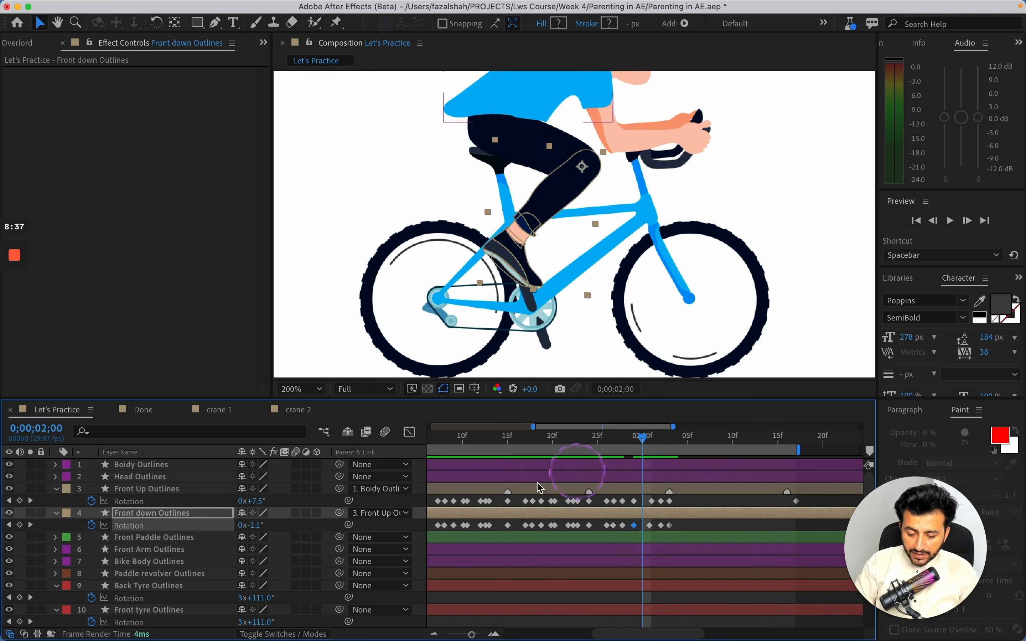
pyautogui.moveTo(251, 525); pyautogui.dragTo(254, 502)
pyautogui.click(657, 450)
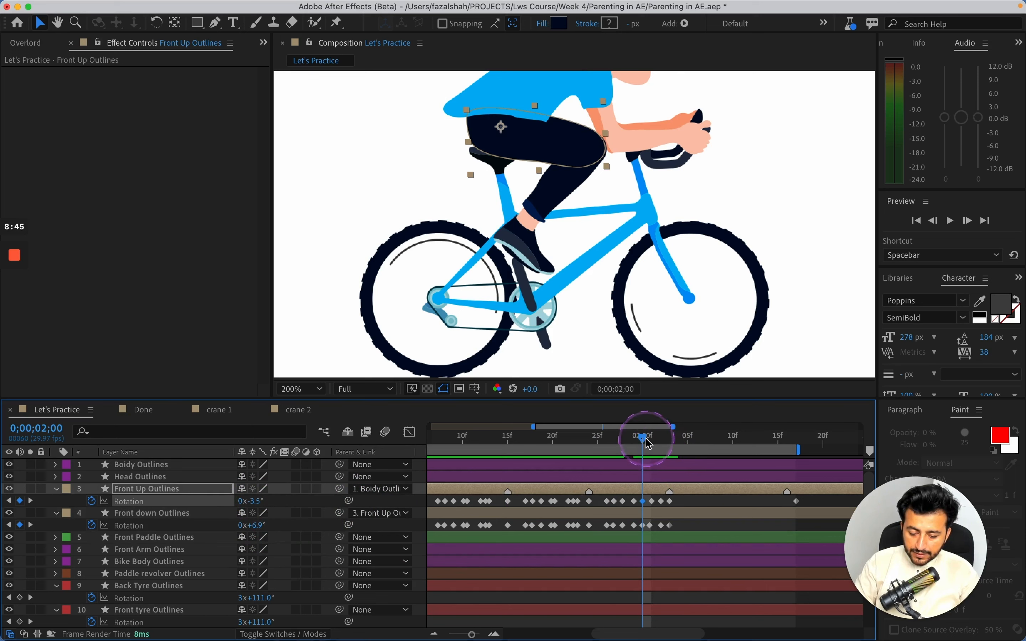
# Step: Align the Front down Rotation keyframe to 0;00;02;01, and set Front Up Outlines to -11.8° and Front down Outlines to -0.4° there
pyautogui.moveTo(648, 443); pyautogui.dragTo(659, 443)
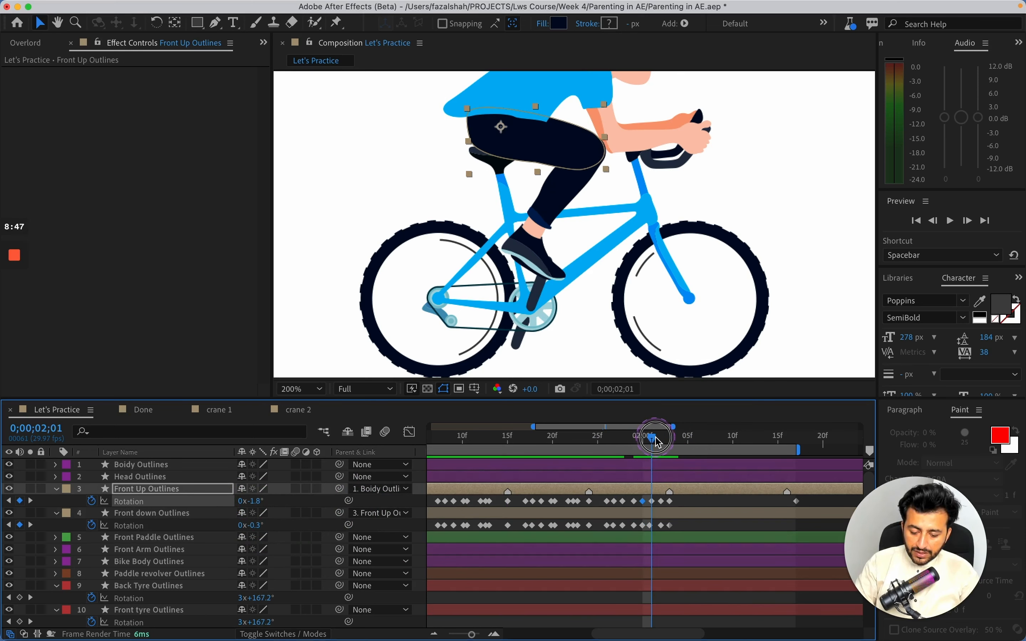
pyautogui.moveTo(646, 525); pyautogui.dragTo(653, 526)
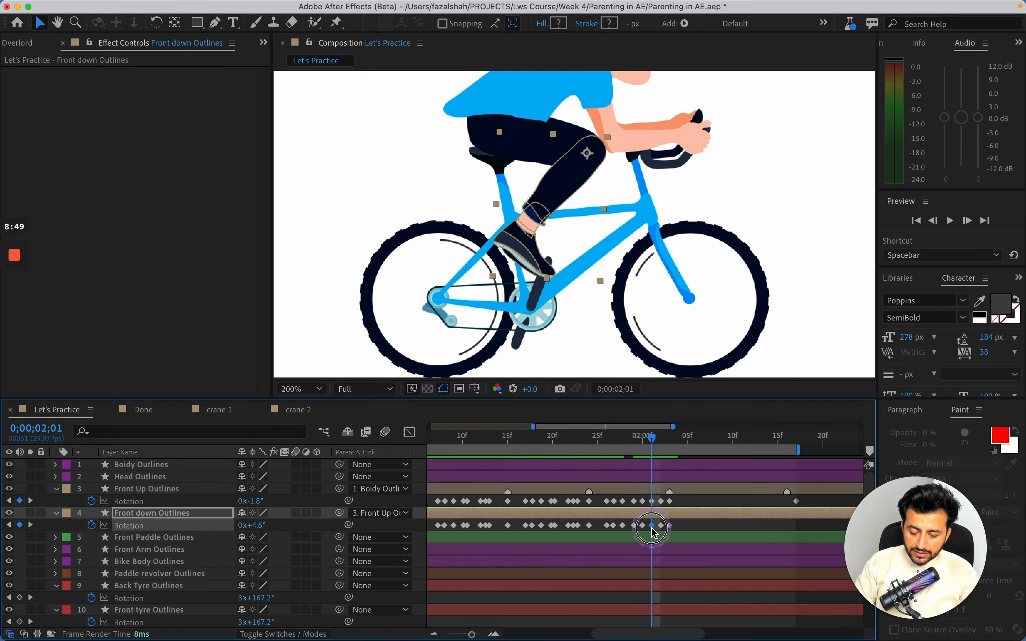
pyautogui.moveTo(257, 527); pyautogui.dragTo(252, 502)
pyautogui.press('super+z')
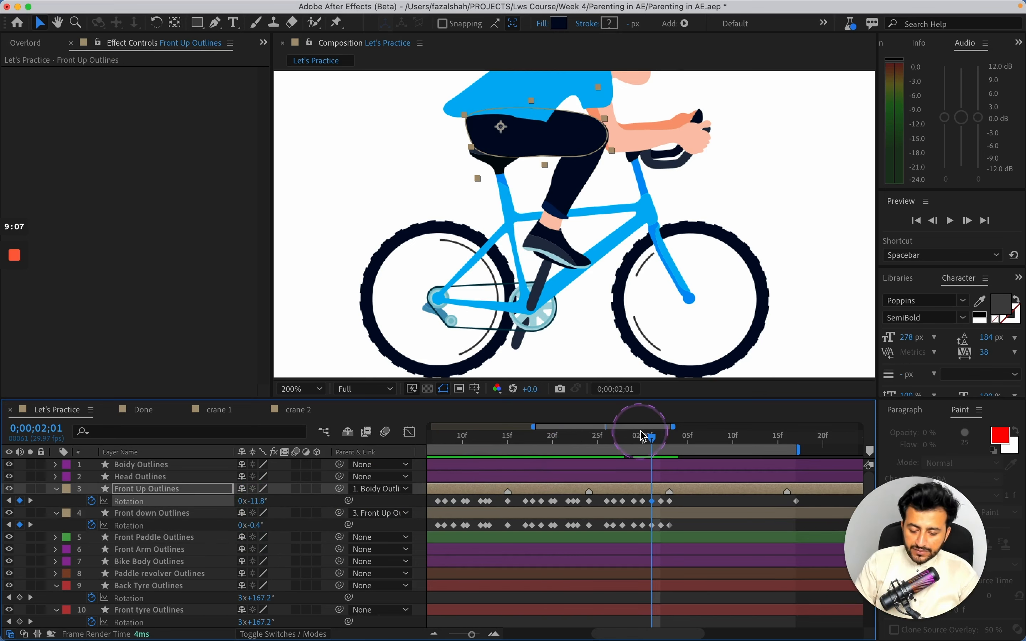
pyautogui.moveTo(658, 443); pyautogui.dragTo(670, 442)
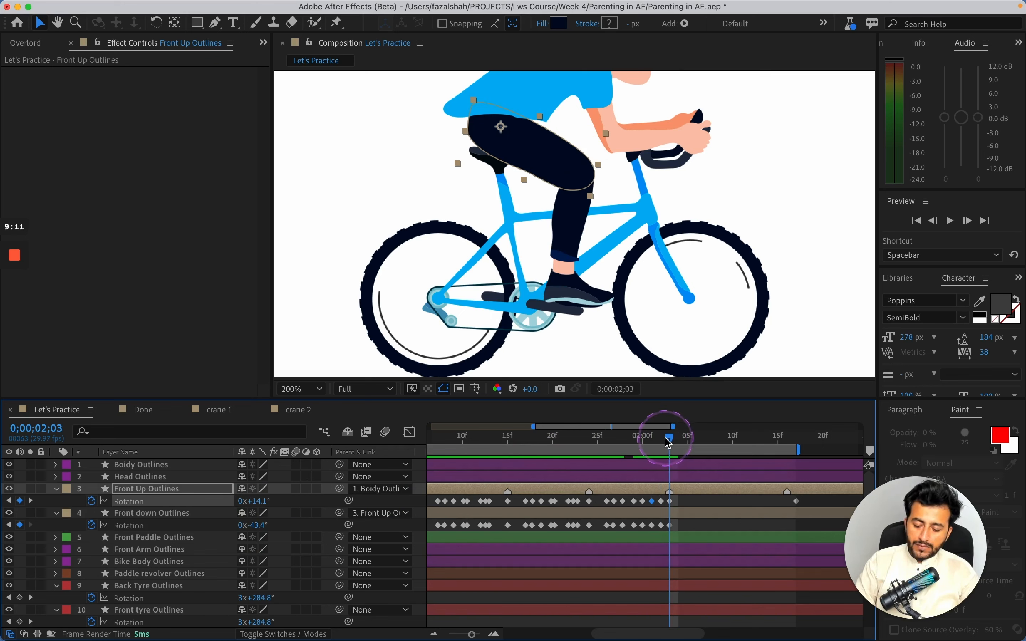
# Step: Save the project and copy Front Up Outlines' Rotation keyframes from 0;00;01;26 through 0;00;02;02 to start at 0;00;02;05
pyautogui.press('super+s')
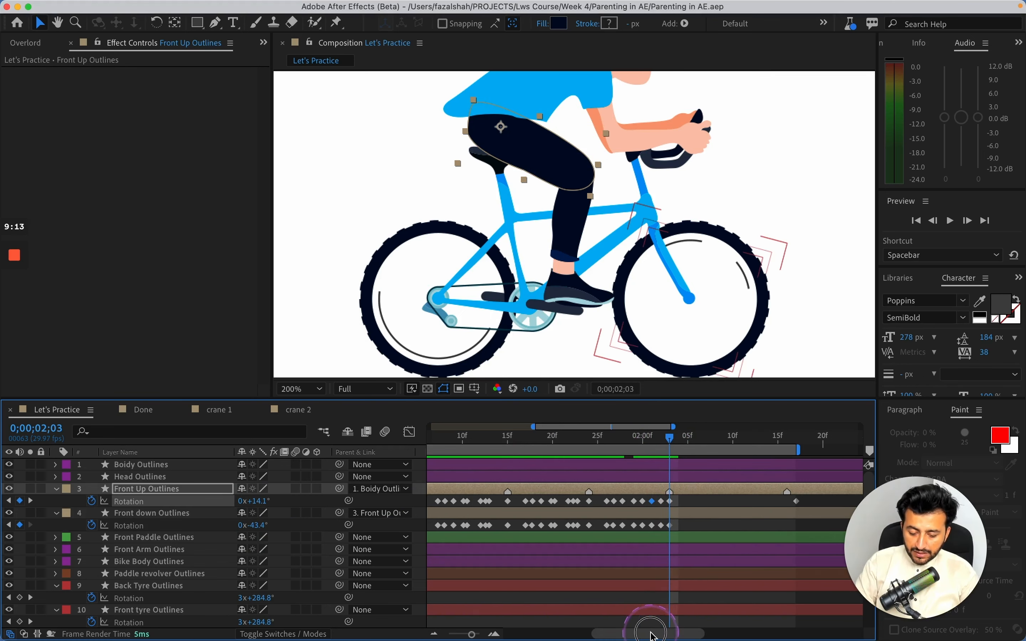
pyautogui.moveTo(652, 632)
pyautogui.mouseDown()
pyautogui.moveTo(700, 636)
pyautogui.moveTo(665, 636)
pyautogui.mouseUp()
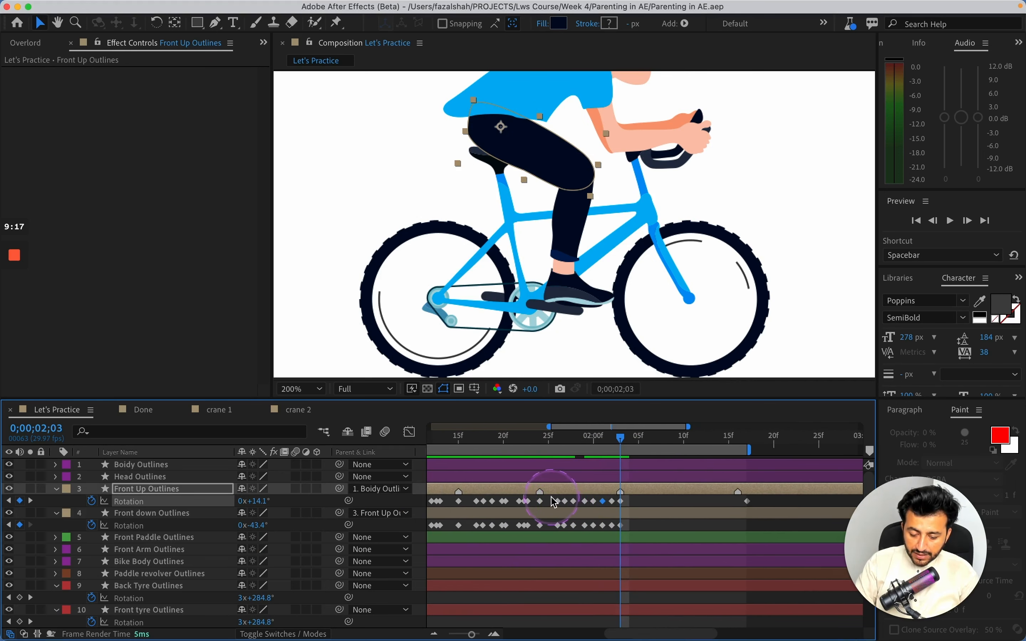
pyautogui.moveTo(550, 497); pyautogui.dragTo(614, 505)
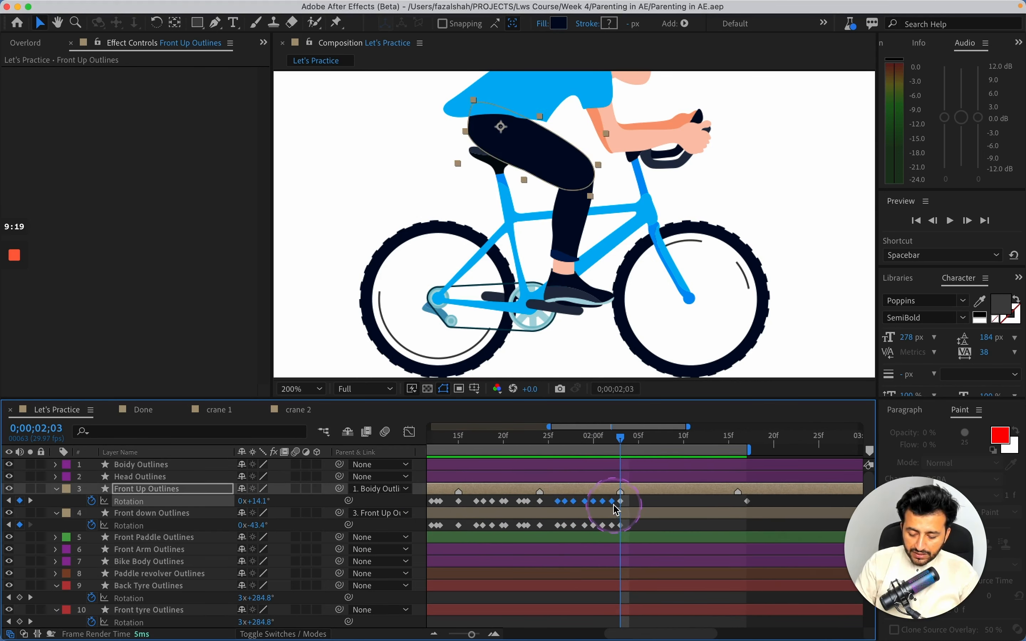
pyautogui.moveTo(626, 445)
pyautogui.mouseDown()
pyautogui.moveTo(641, 443)
pyautogui.moveTo(622, 444)
pyautogui.mouseUp()
pyautogui.press('super+v')
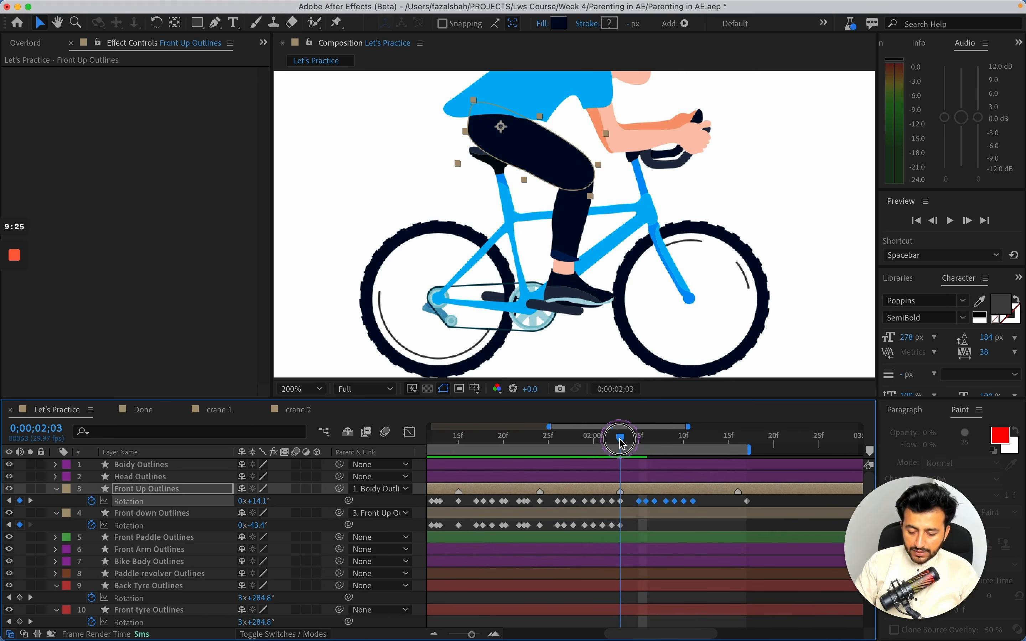
# Step: Copy Front down Outlines' Rotation keyframes from 0;00;01;26 through 0;00;02;02 to start at 0;00;02;05
pyautogui.click(551, 515)
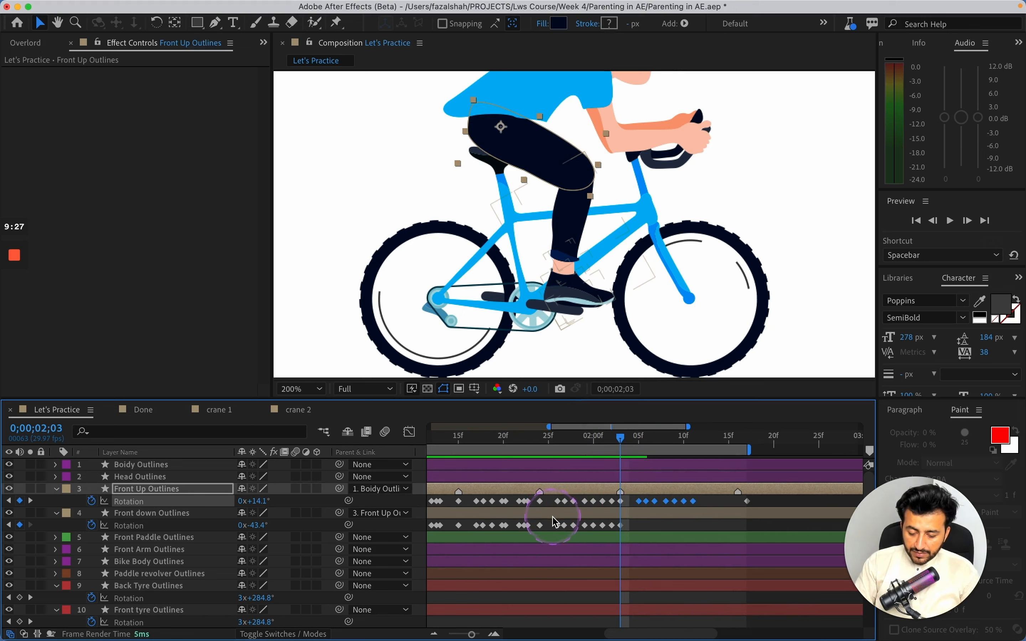
pyautogui.moveTo(555, 522); pyautogui.dragTo(617, 536)
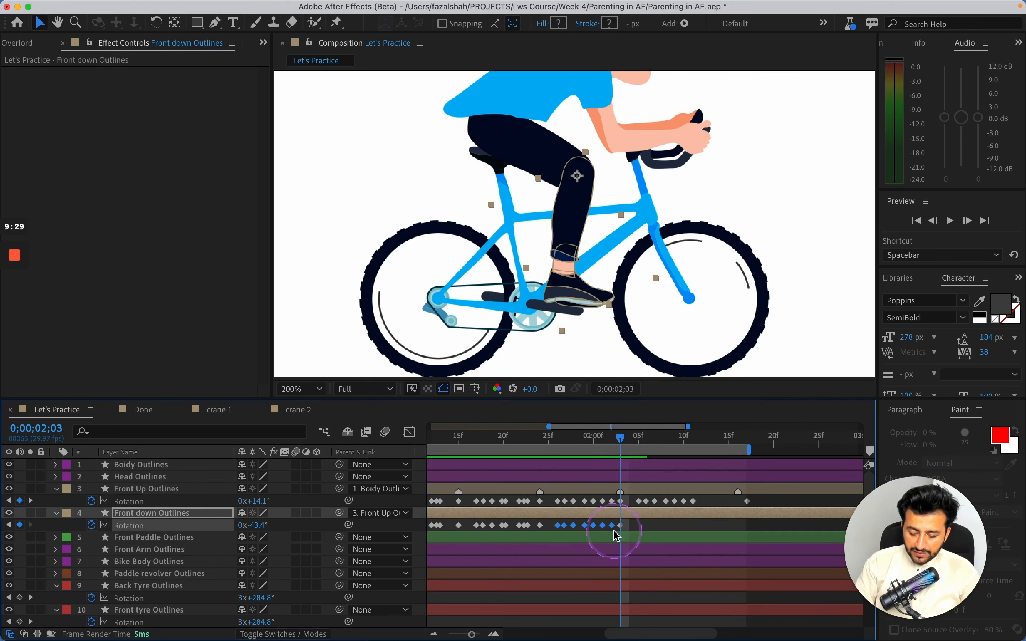
pyautogui.moveTo(621, 438)
pyautogui.mouseDown()
pyautogui.moveTo(652, 439)
pyautogui.moveTo(638, 448)
pyautogui.mouseUp()
pyautogui.hotkey('ctrl', 'v')
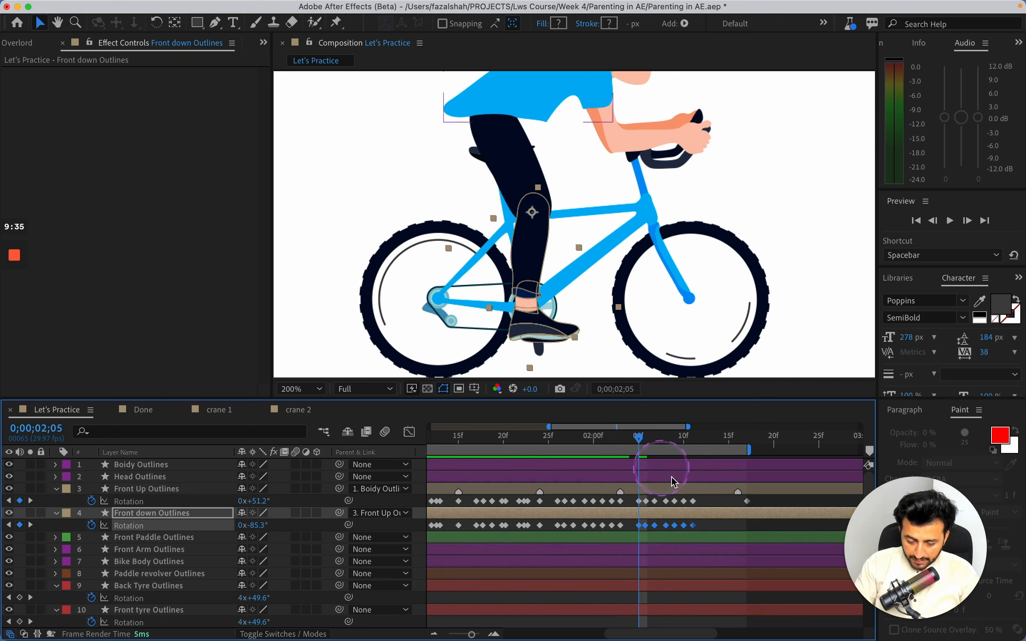
pyautogui.click(716, 528)
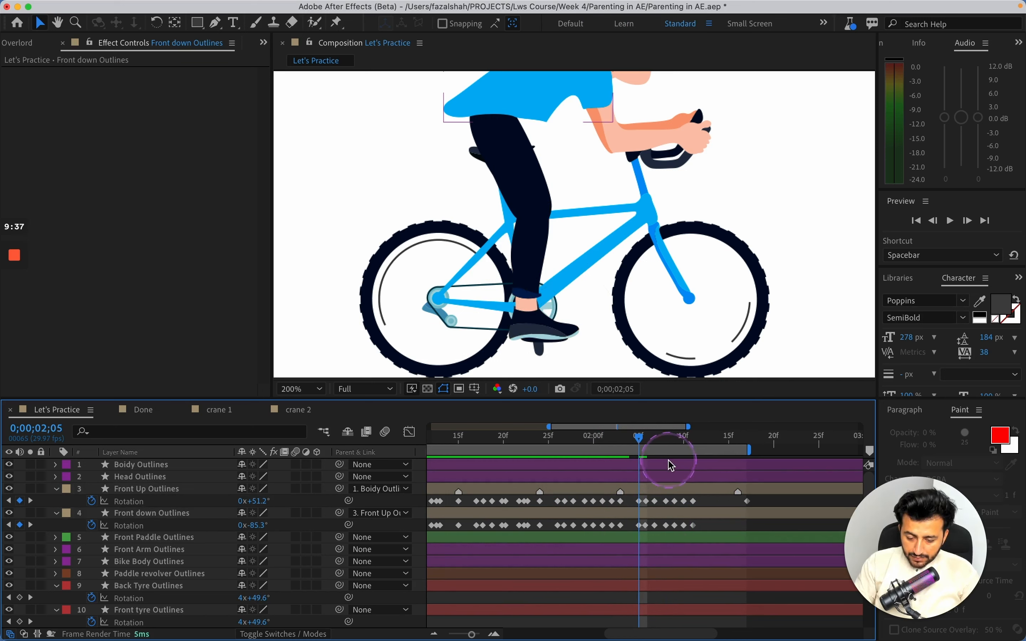
# Step: At 0;00;02;05, set Rotation of Front Up Outlines to 60.2° and Front down Outlines to -98.3°, and move both layers' 0;00;02;06 keyframes to 0;00;02;07
pyautogui.click(640, 509)
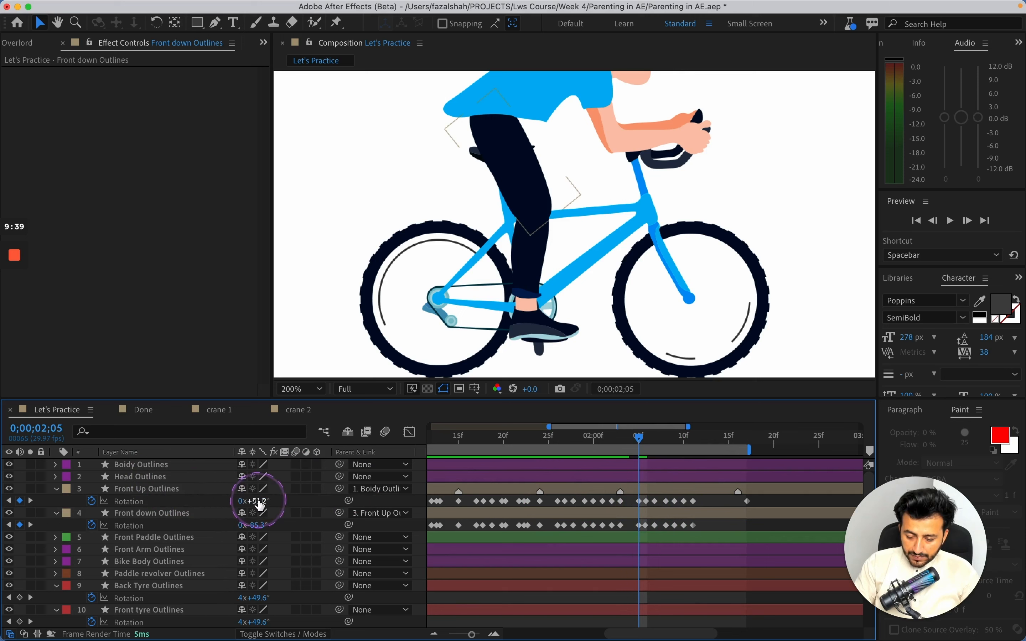
pyautogui.moveTo(259, 501); pyautogui.dragTo(252, 525)
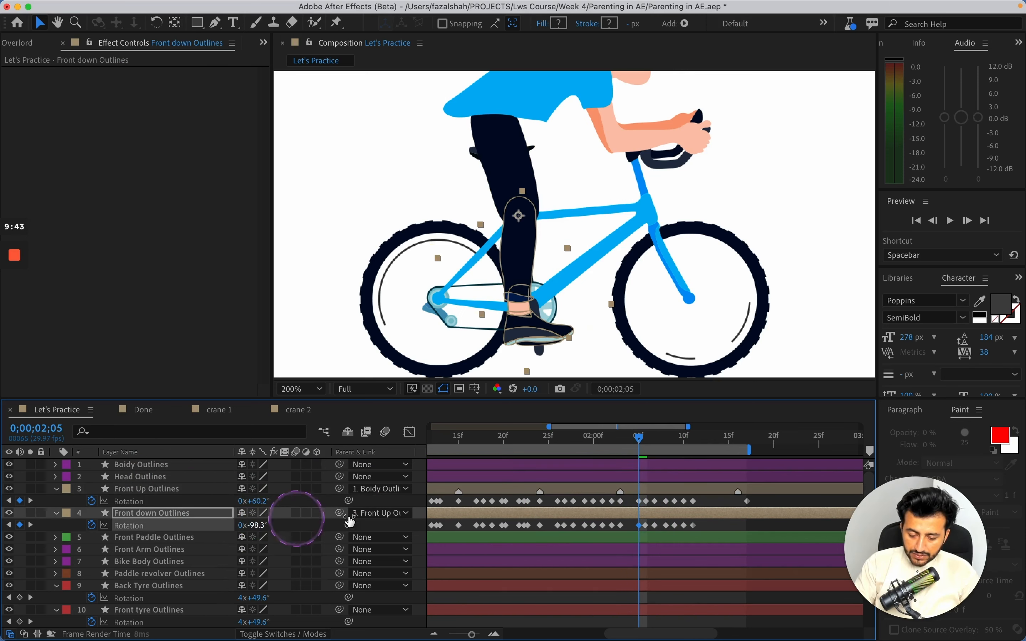
pyautogui.moveTo(641, 438)
pyautogui.mouseDown()
pyautogui.moveTo(621, 441)
pyautogui.moveTo(655, 440)
pyautogui.mouseUp()
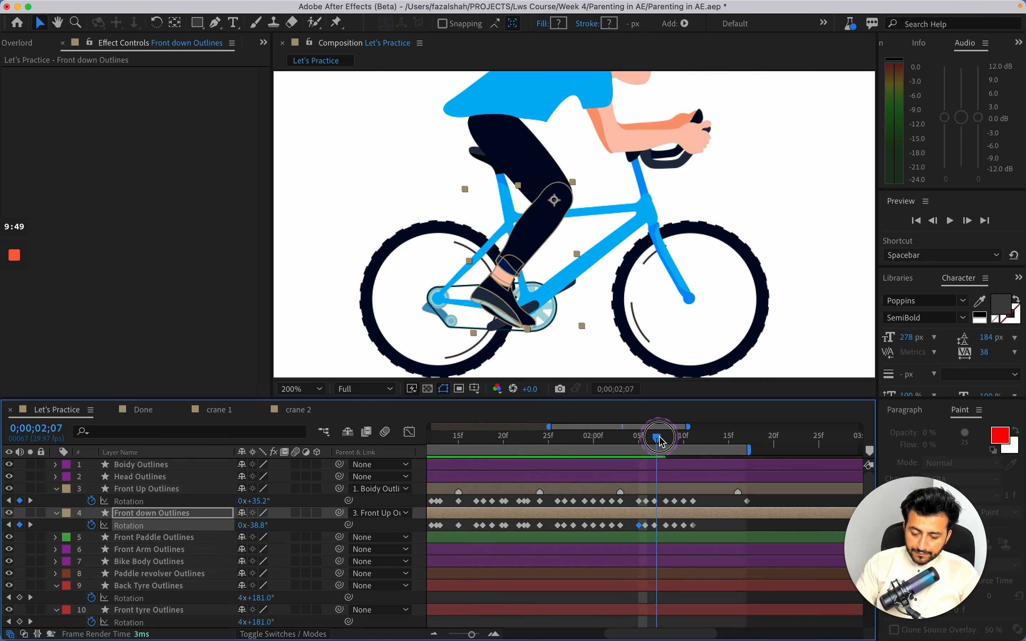
pyautogui.moveTo(653, 525); pyautogui.dragTo(657, 505)
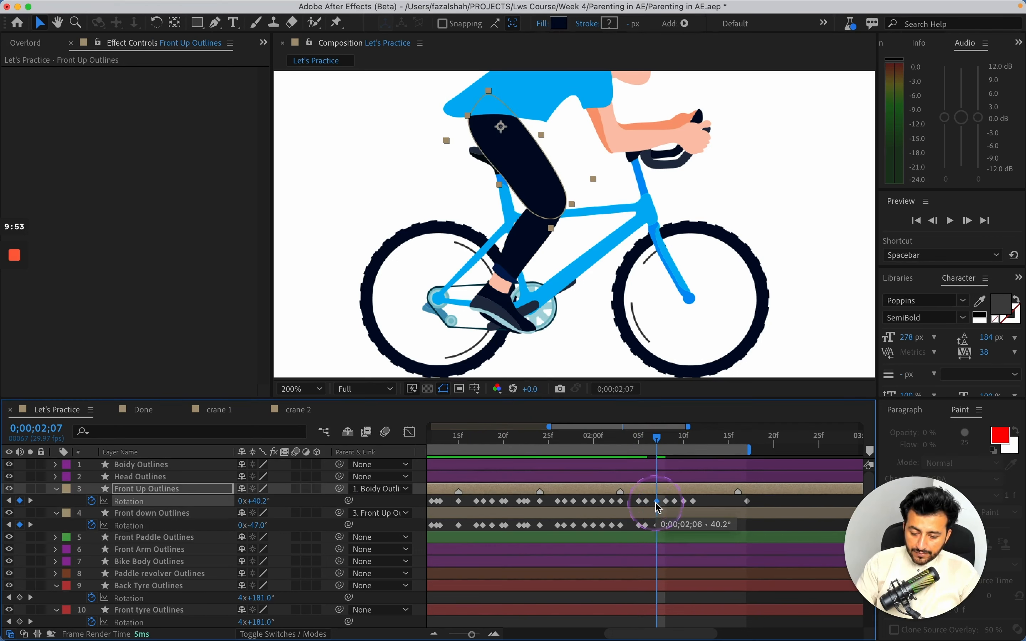
pyautogui.moveTo(656, 437); pyautogui.dragTo(664, 441)
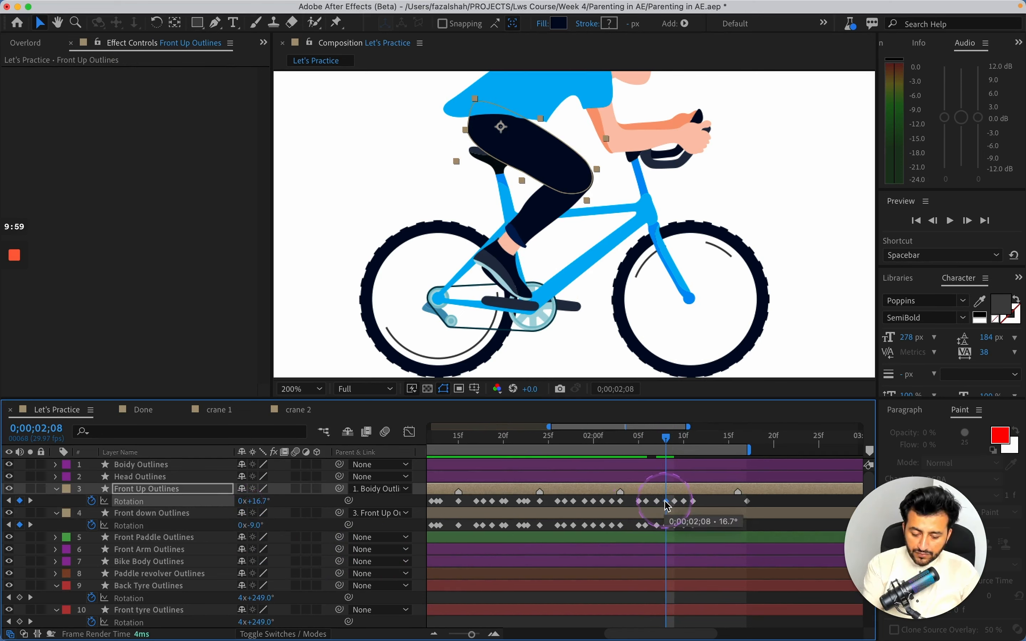
pyautogui.press('Delete')
pyautogui.click(666, 526)
pyautogui.press('Delete')
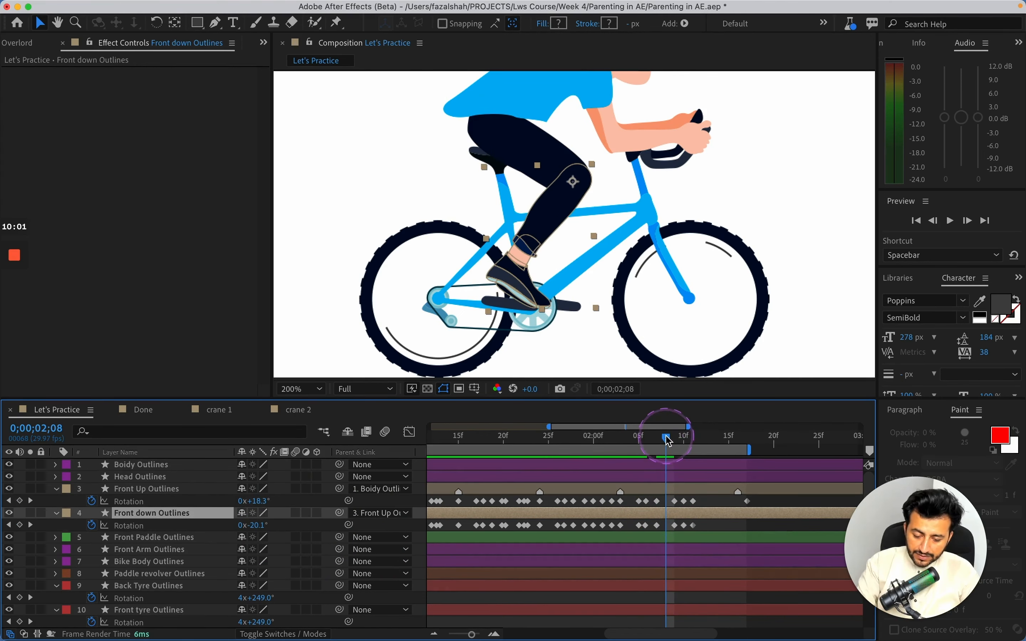
pyautogui.moveTo(666, 436)
pyautogui.mouseDown()
pyautogui.moveTo(658, 441)
pyautogui.moveTo(675, 440)
pyautogui.mouseUp()
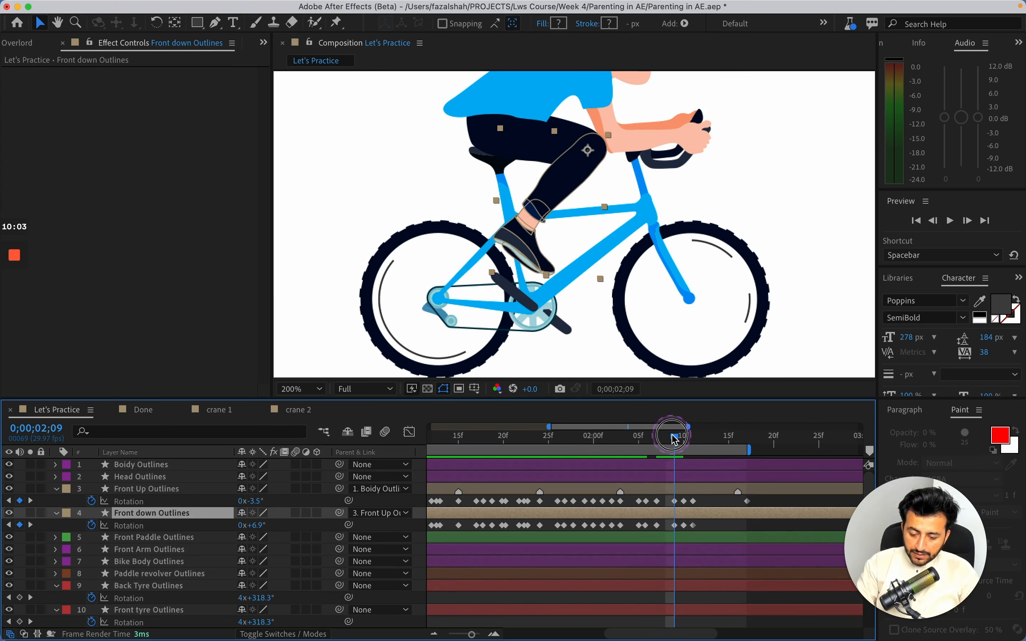
pyautogui.press('super+z')
pyautogui.press('super+z')
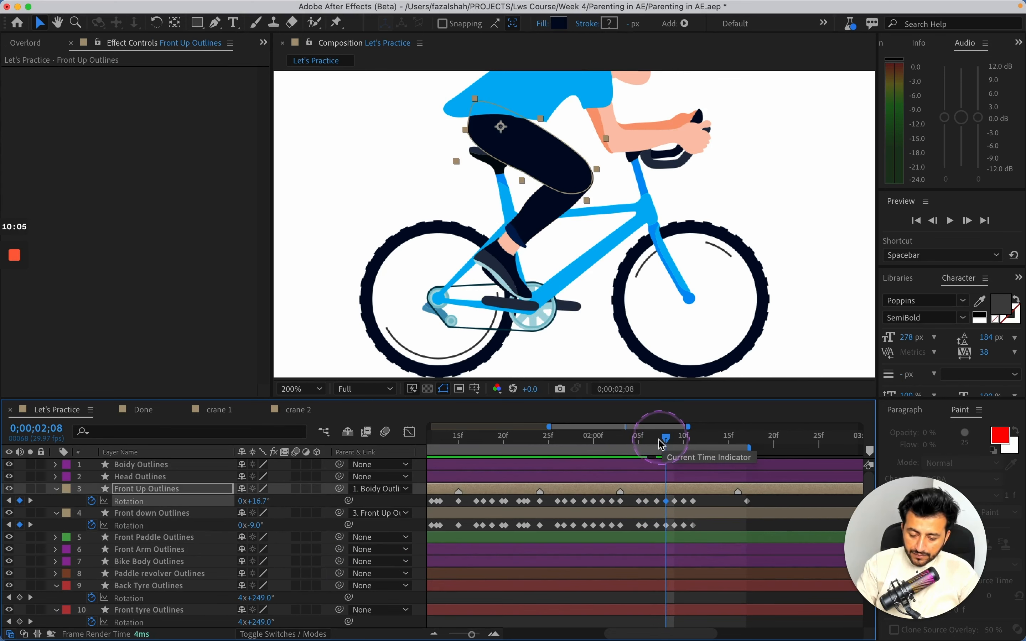
# Step: Set Rotation of Front Up Outlines and Front down Outlines to 28.7° and -21.0° at 0;00;02;08, and to 11.5° and -6.1° at 0;00;02;09
pyautogui.moveTo(261, 501); pyautogui.dragTo(241, 524)
pyautogui.moveTo(236, 524); pyautogui.dragTo(267, 503)
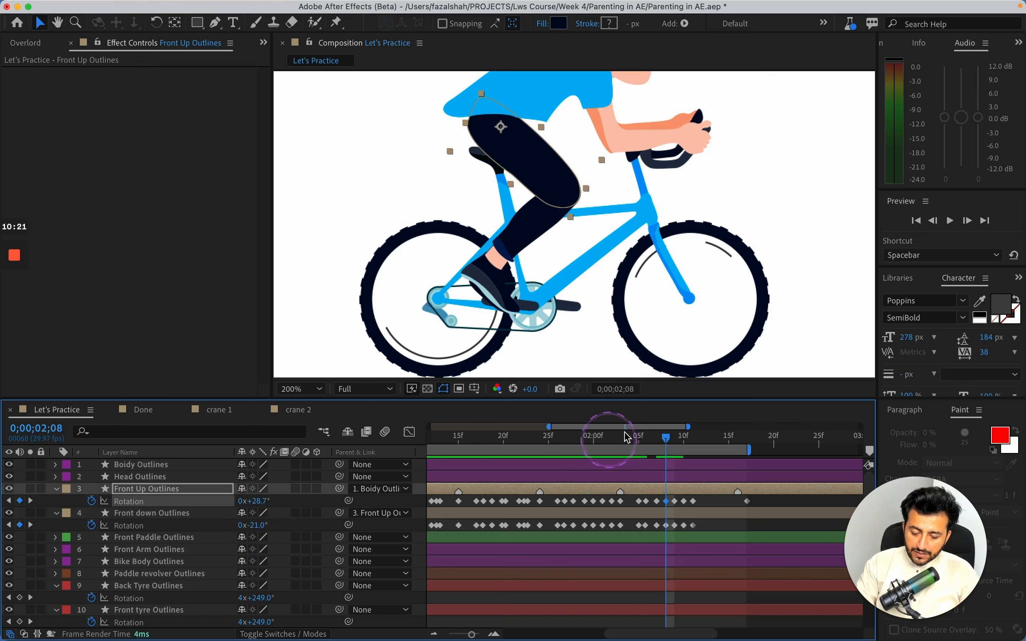
pyautogui.moveTo(672, 441); pyautogui.dragTo(675, 441)
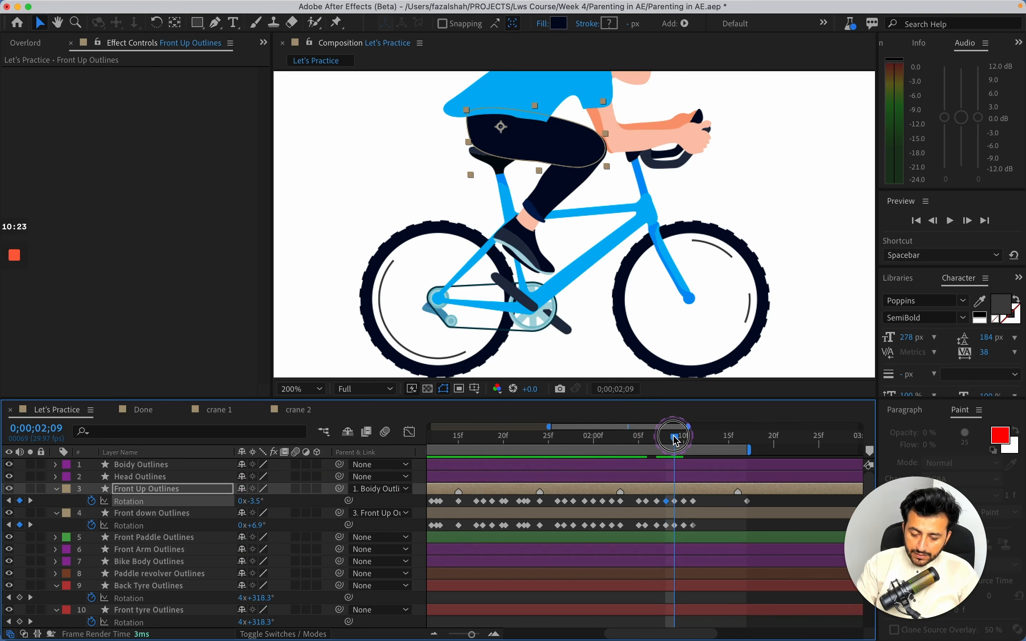
pyautogui.click(165, 502)
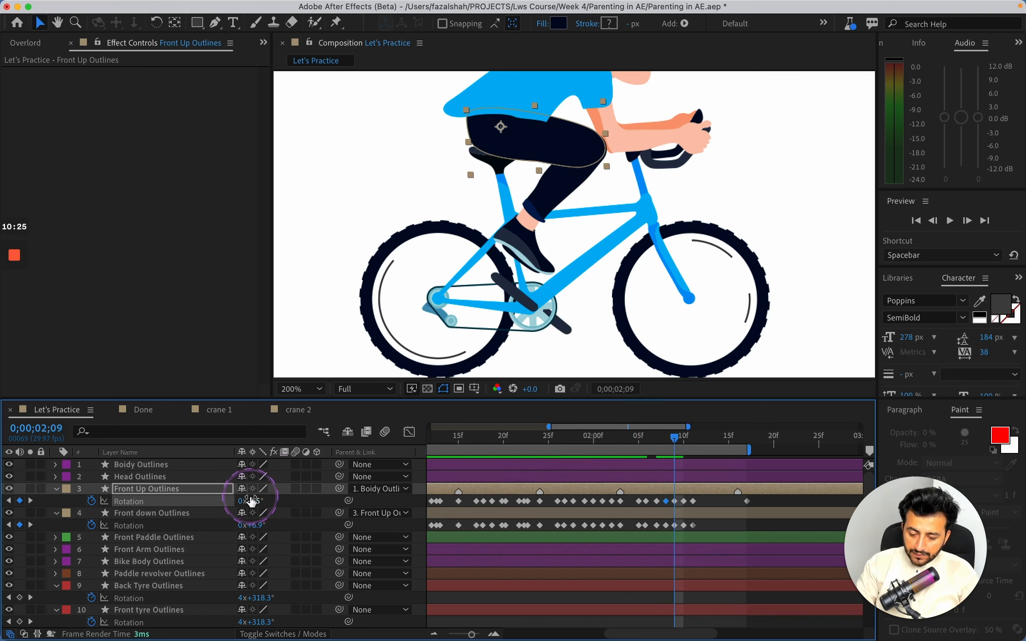
pyautogui.moveTo(252, 502)
pyautogui.mouseDown()
pyautogui.moveTo(253, 523)
pyautogui.moveTo(254, 499)
pyautogui.mouseUp()
pyautogui.click(259, 526)
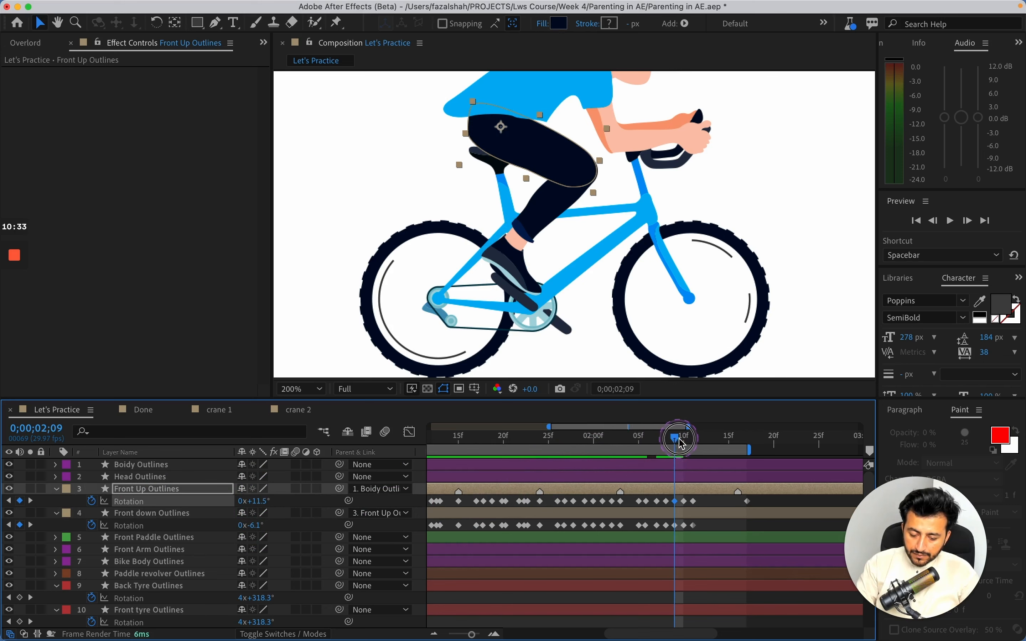
# Step: Set Rotation of Front Up Outlines and Front down Outlines to -0.8° and 5.6° at 0;00;02;10, and to -9.9° and 3.7° at 0;00;02;11
pyautogui.moveTo(681, 443); pyautogui.dragTo(682, 443)
pyautogui.click(256, 554)
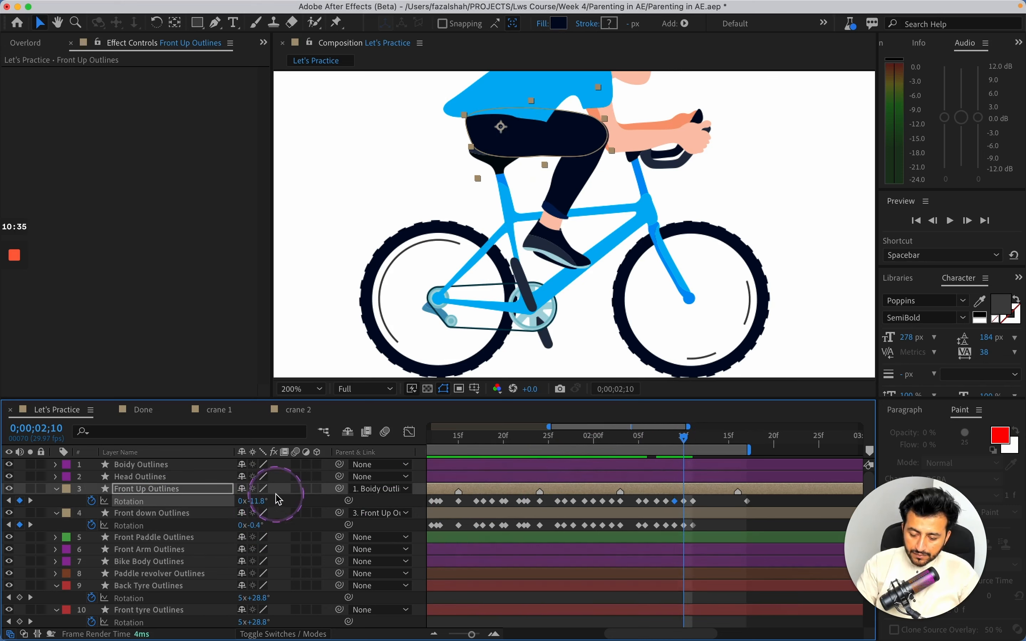
pyautogui.moveTo(258, 500); pyautogui.dragTo(263, 525)
pyautogui.click(682, 432)
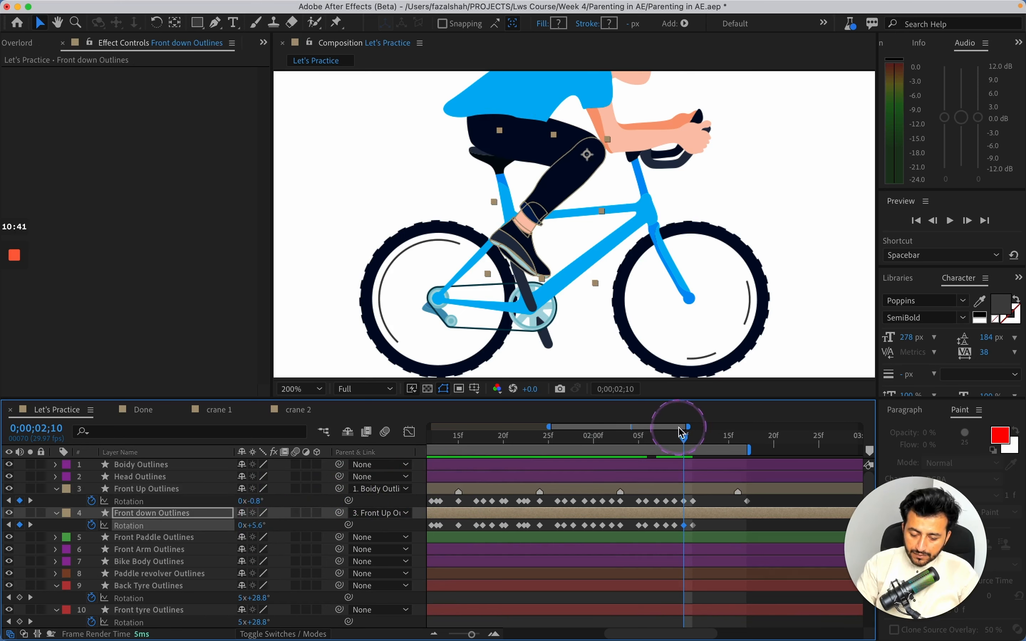
pyautogui.moveTo(689, 439); pyautogui.dragTo(694, 438)
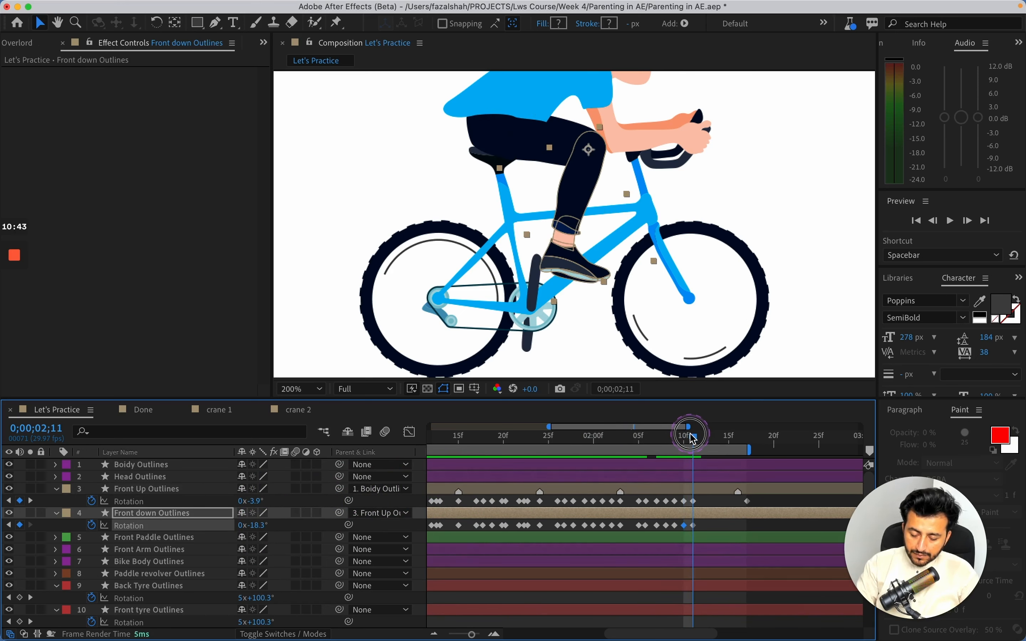
pyautogui.click(253, 516)
pyautogui.moveTo(256, 501)
pyautogui.mouseDown()
pyautogui.moveTo(265, 542)
pyautogui.moveTo(270, 515)
pyautogui.moveTo(275, 527)
pyautogui.moveTo(263, 503)
pyautogui.mouseUp()
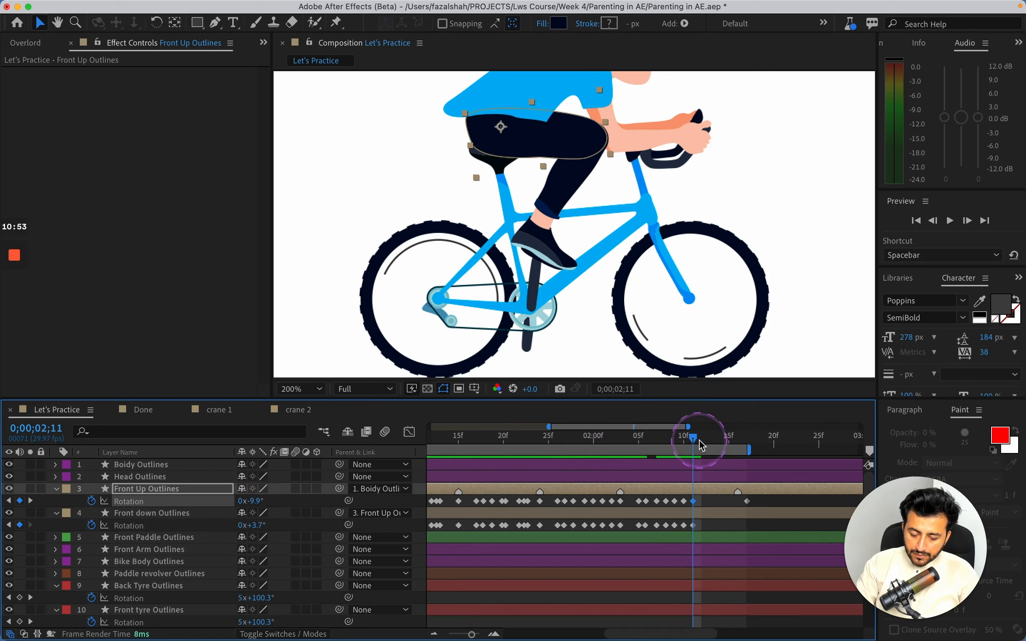
# Step: Replace the Front Up Outlines Rotation keyframe at 0;00;02;17 with 17.1°, and key Front down Outlines at -50.3° there
pyautogui.moveTo(702, 445); pyautogui.dragTo(749, 442)
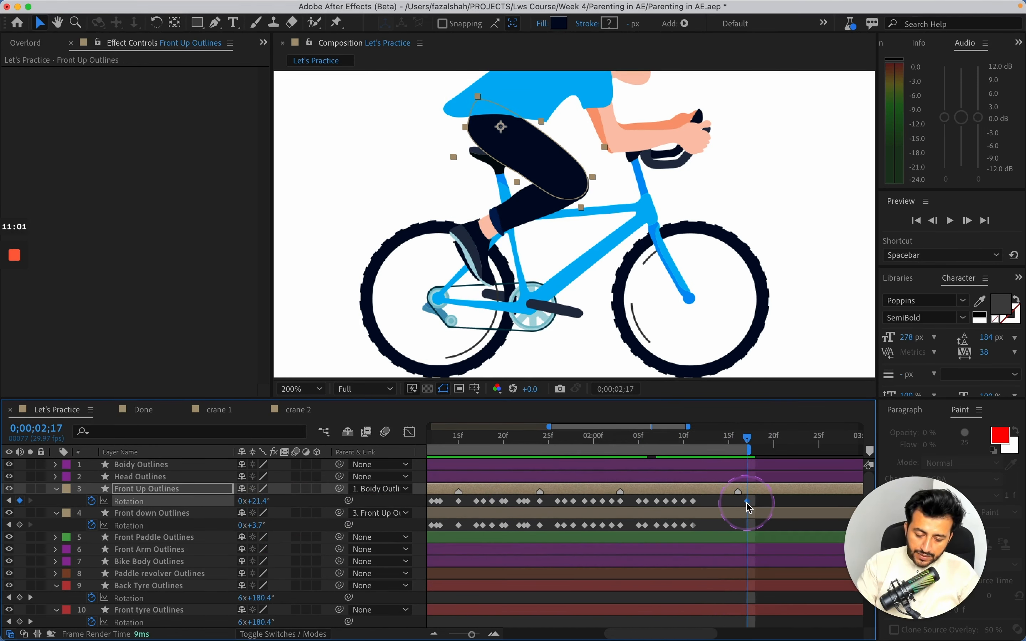
pyautogui.press('Delete')
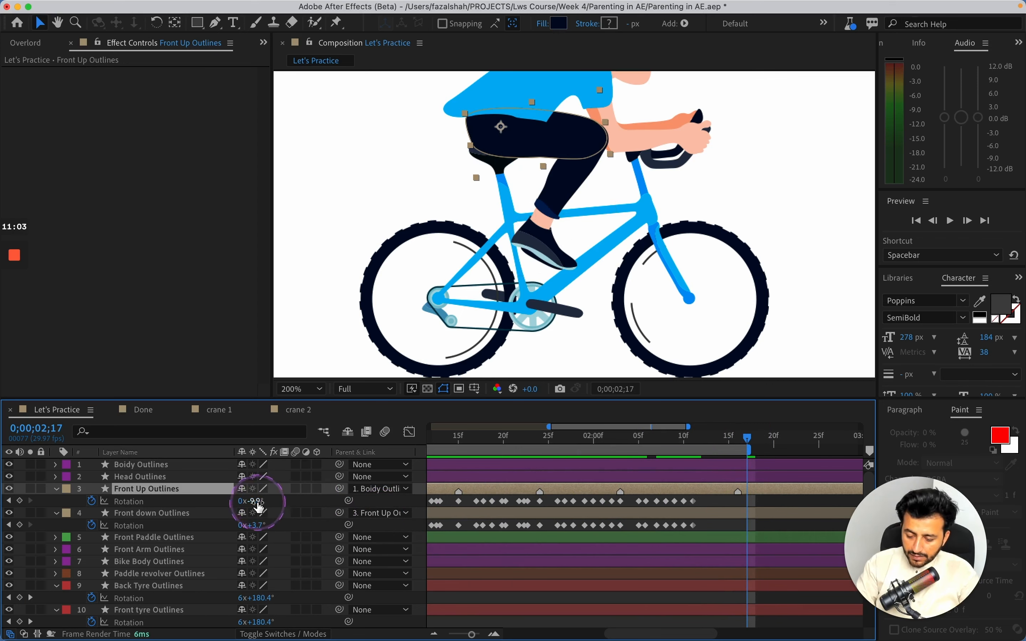
pyautogui.moveTo(259, 507); pyautogui.dragTo(174, 526)
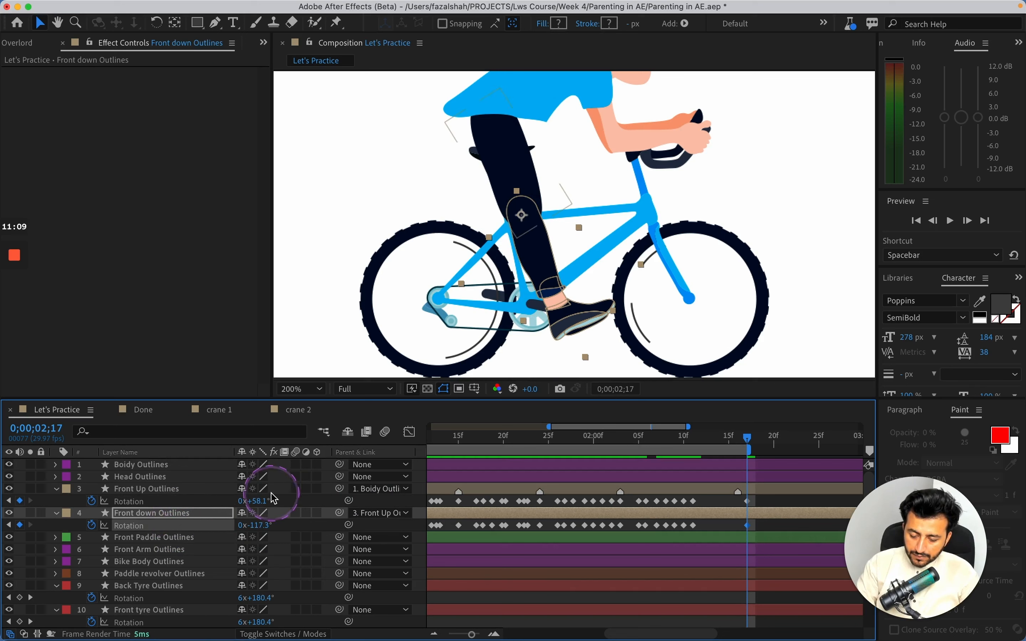
pyautogui.moveTo(261, 502); pyautogui.dragTo(286, 524)
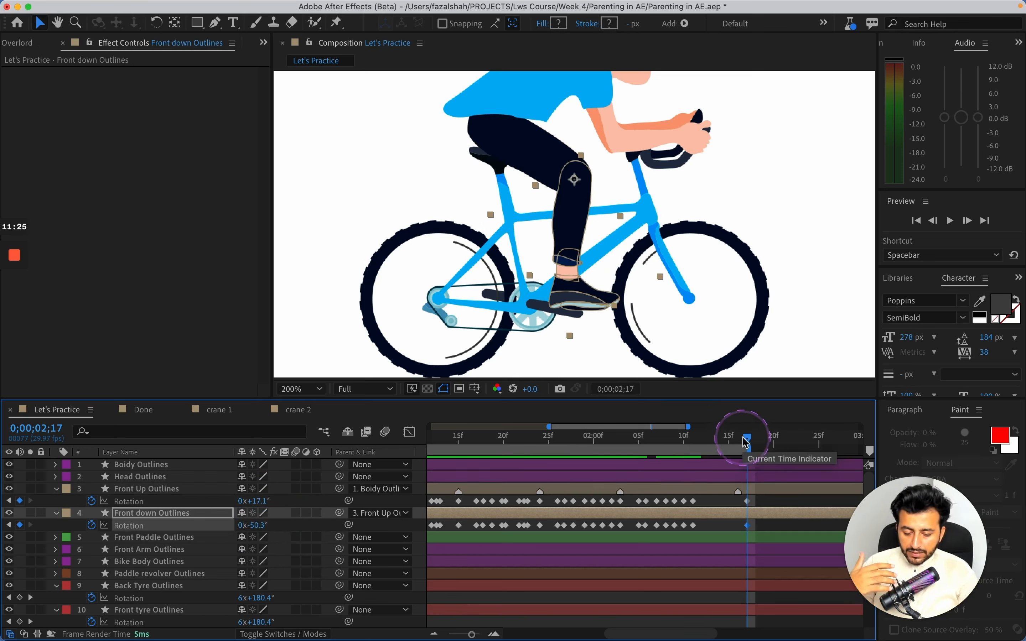
# Step: Key Rotation at 0;00;02;13 with Front Up -4.9° and Front down -20.3°, and at 0;00;02;15 with Front Up 9.1° and the foot on the paddle
pyautogui.moveTo(747, 443); pyautogui.dragTo(710, 443)
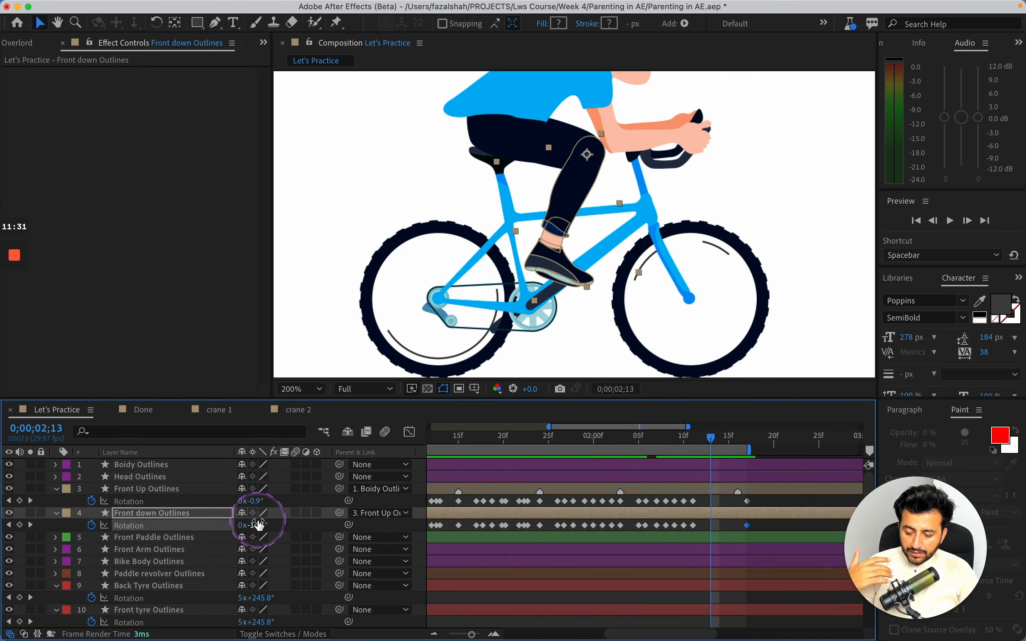
pyautogui.moveTo(255, 521); pyautogui.dragTo(255, 501)
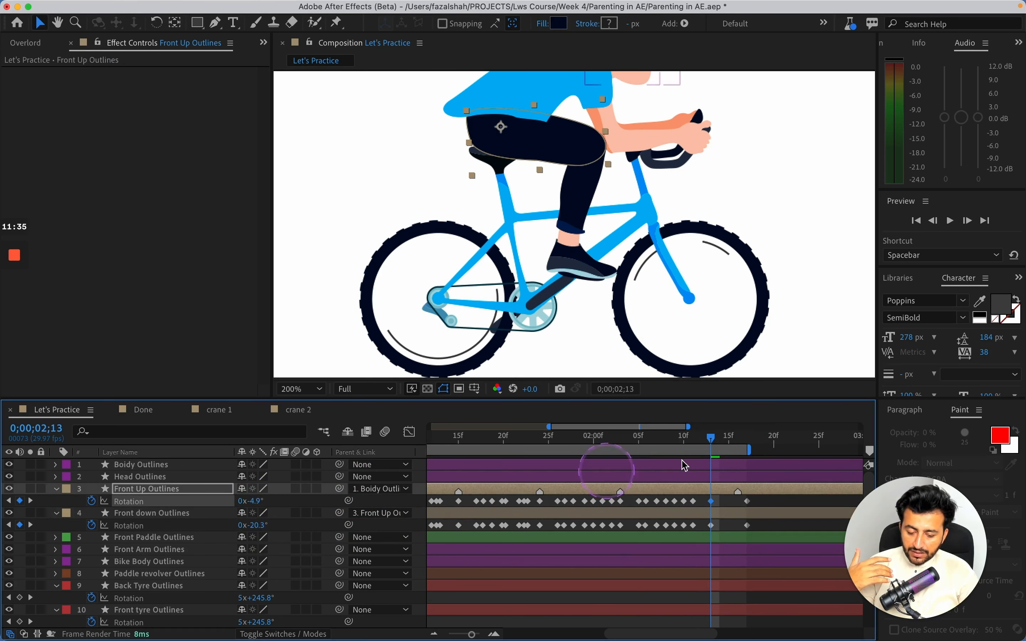
pyautogui.moveTo(707, 440); pyautogui.dragTo(723, 433)
pyautogui.moveTo(259, 525)
pyautogui.mouseDown()
pyautogui.moveTo(258, 503)
pyautogui.moveTo(249, 527)
pyautogui.mouseUp()
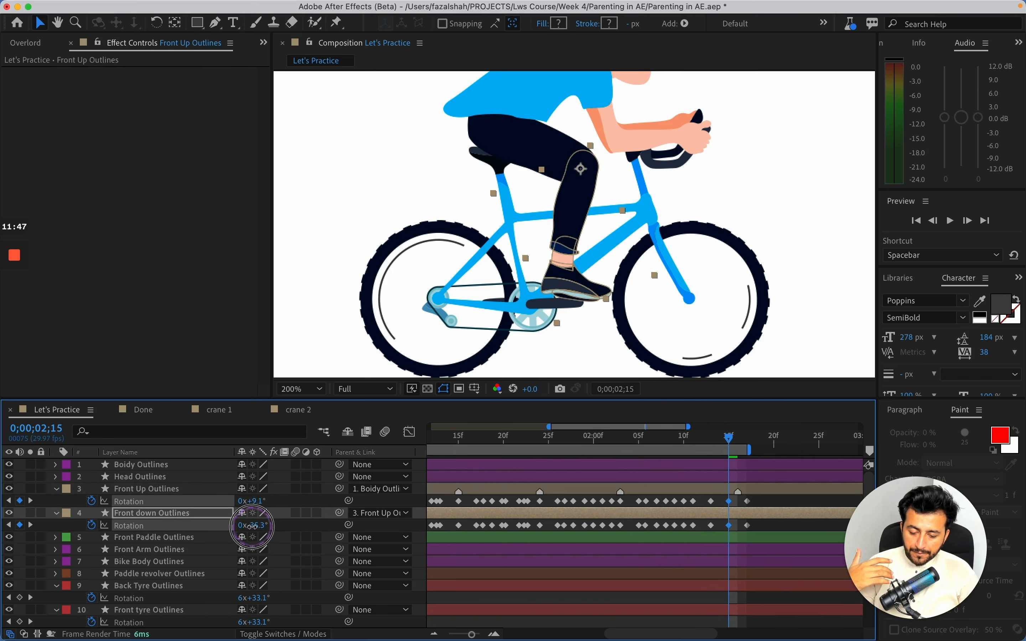
pyautogui.moveTo(732, 445); pyautogui.dragTo(750, 443)
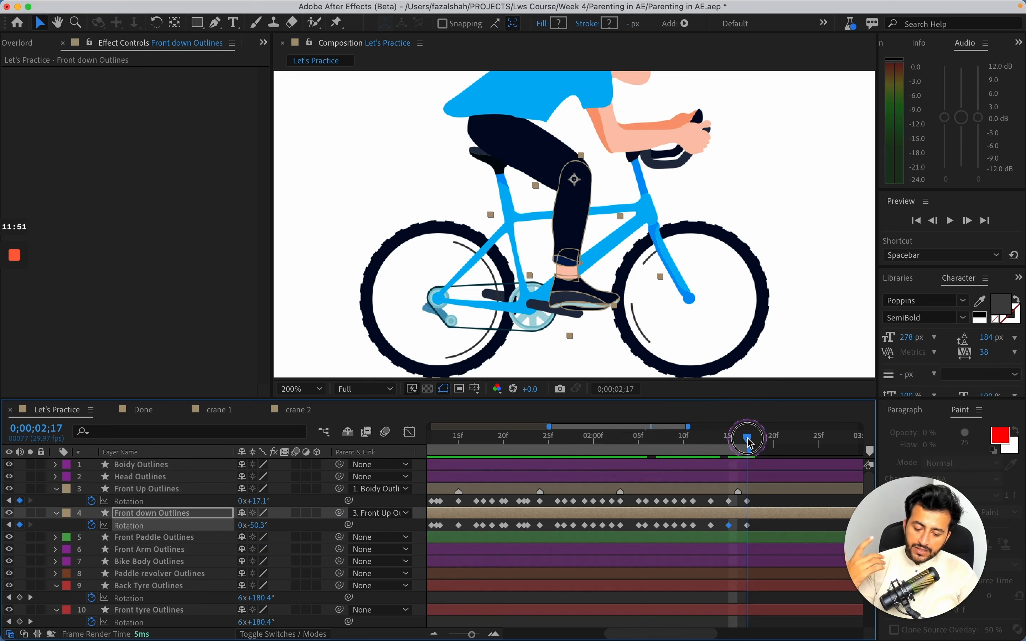
# Step: Fit the whole composition in the viewer and preview the pedalling animation from 0;00;00;00
pyautogui.click(301, 390)
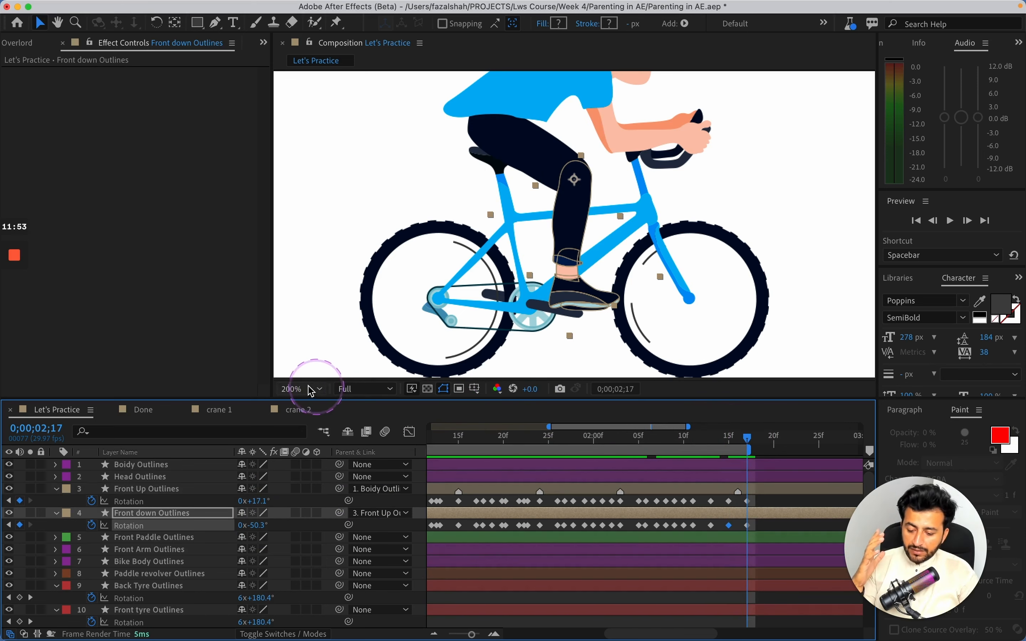
pyautogui.click(319, 136)
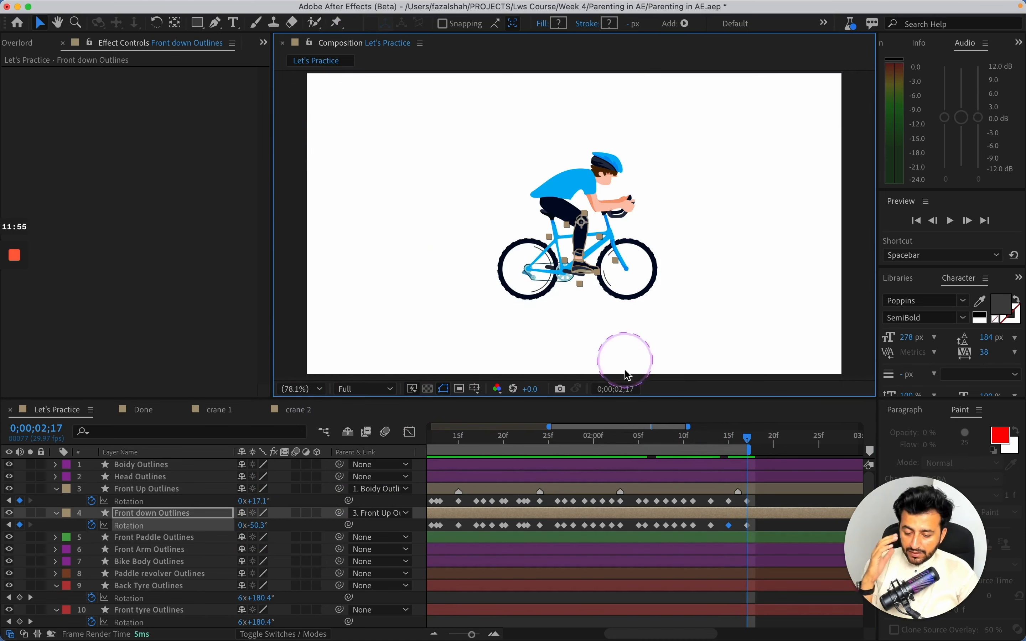
pyautogui.click(669, 596)
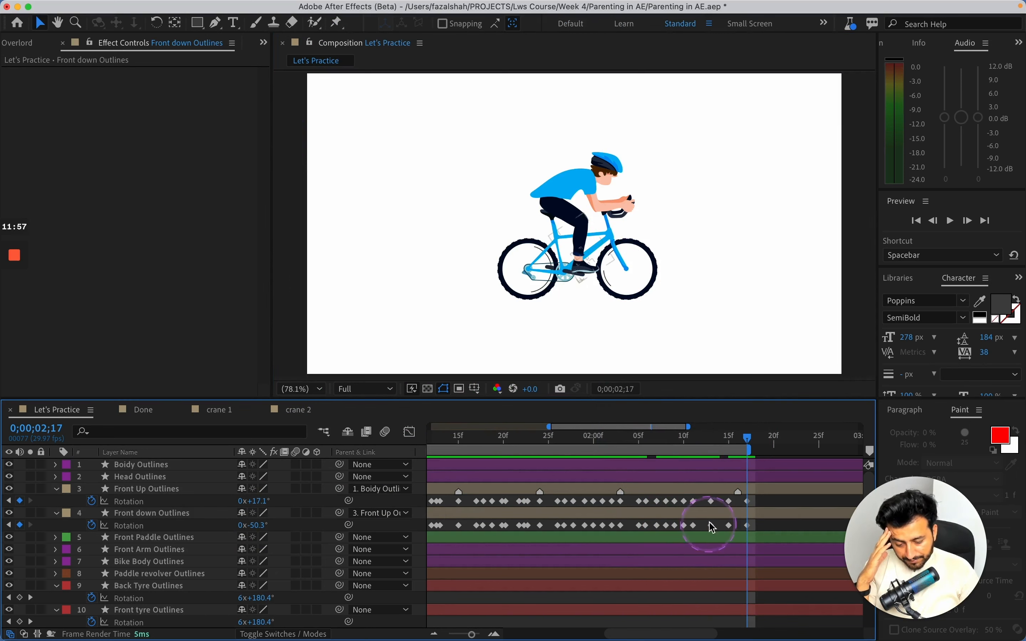
pyautogui.moveTo(725, 445); pyautogui.dragTo(397, 438)
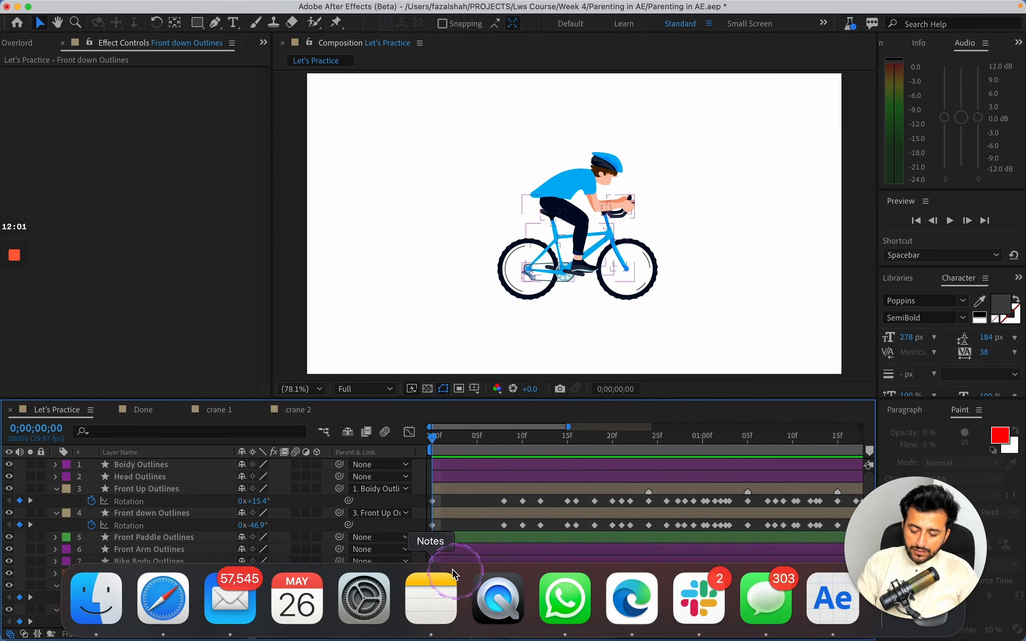
pyautogui.moveTo(465, 635); pyautogui.dragTo(451, 635)
pyautogui.press('space')
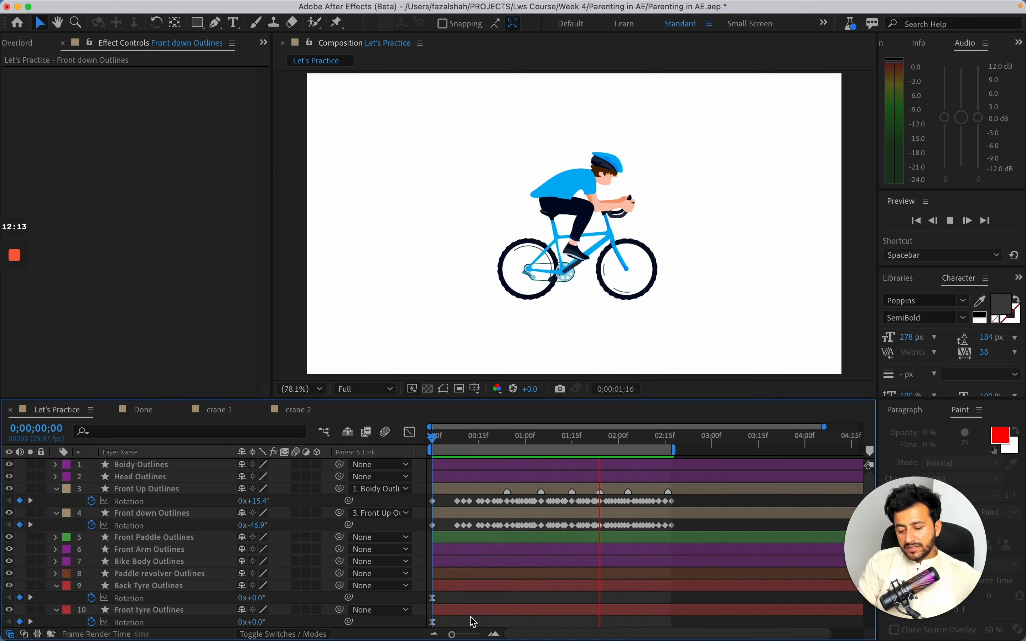
# Step: Stop the preview, hide the Front Up and Front down Outlines layers, and show the Back Up and Back Feet Outlines layers
pyautogui.press('space')
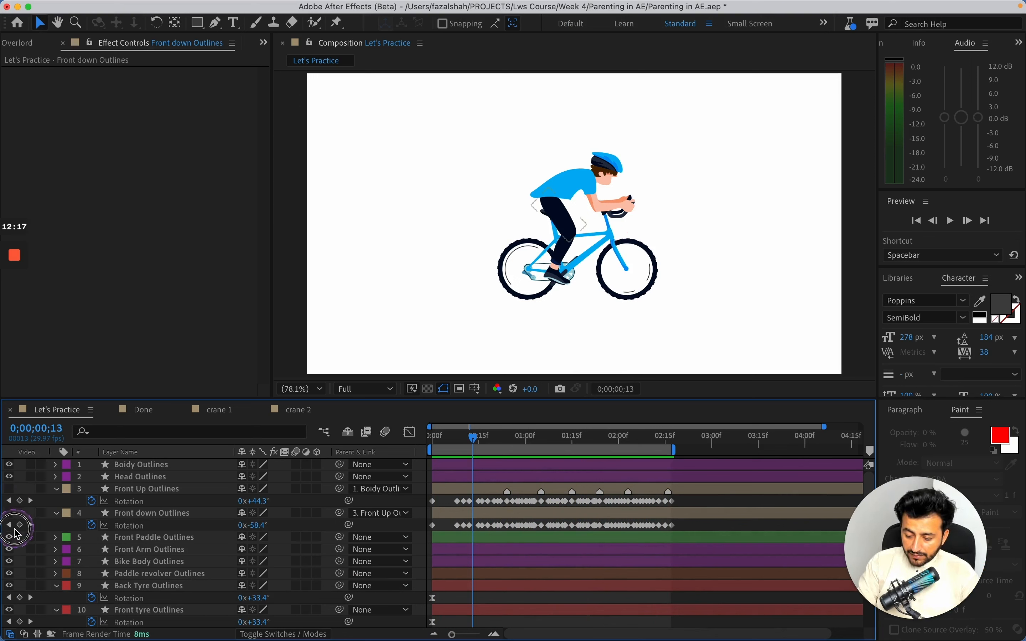
pyautogui.click(14, 539)
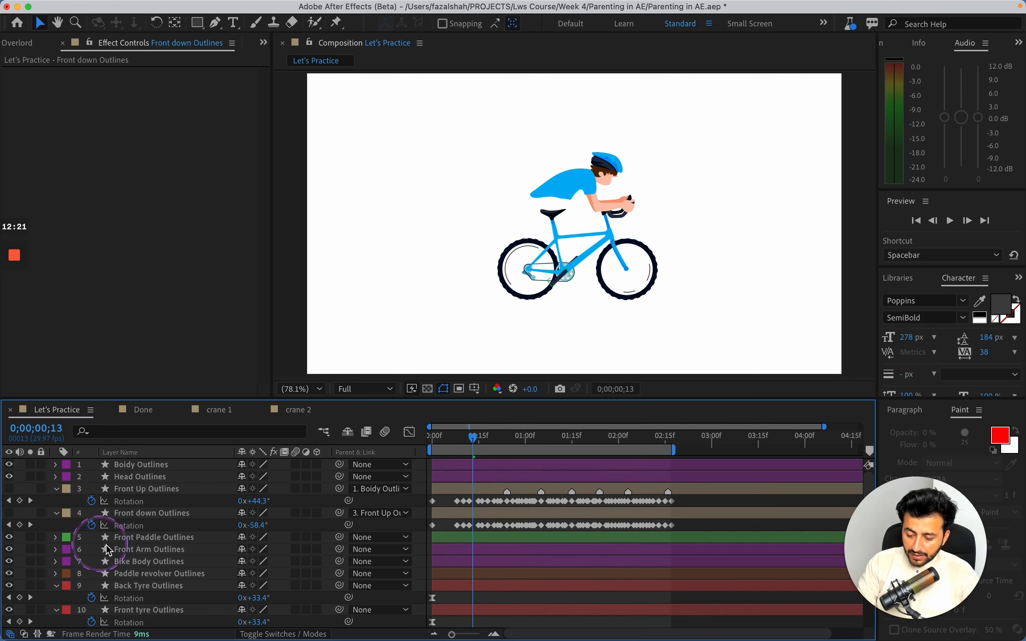
pyautogui.click(120, 542)
pyautogui.scroll(-4, 116, 545)
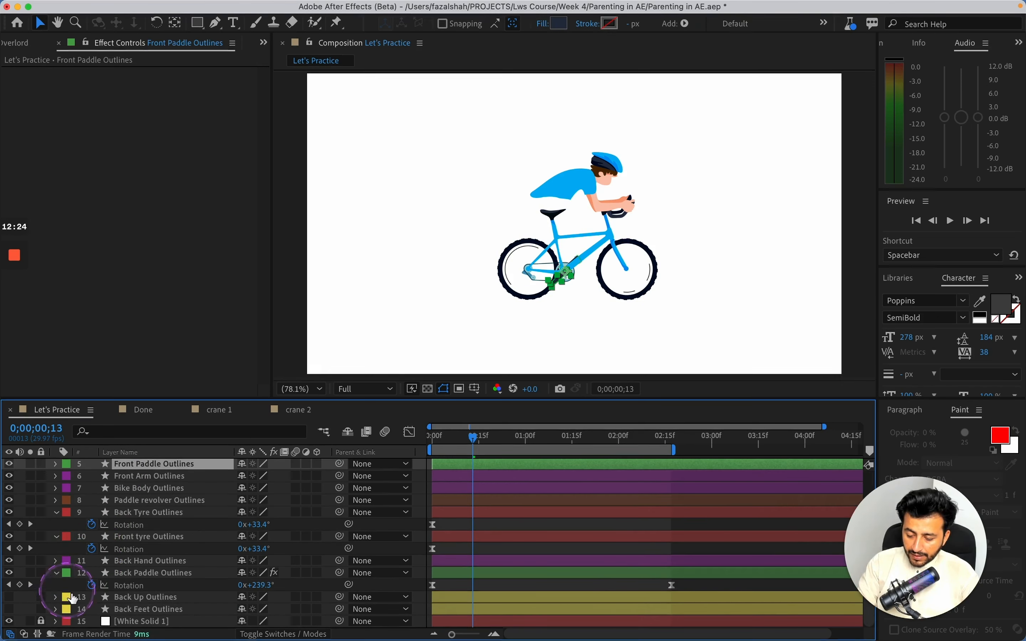
pyautogui.click(128, 597)
pyautogui.click(9, 597)
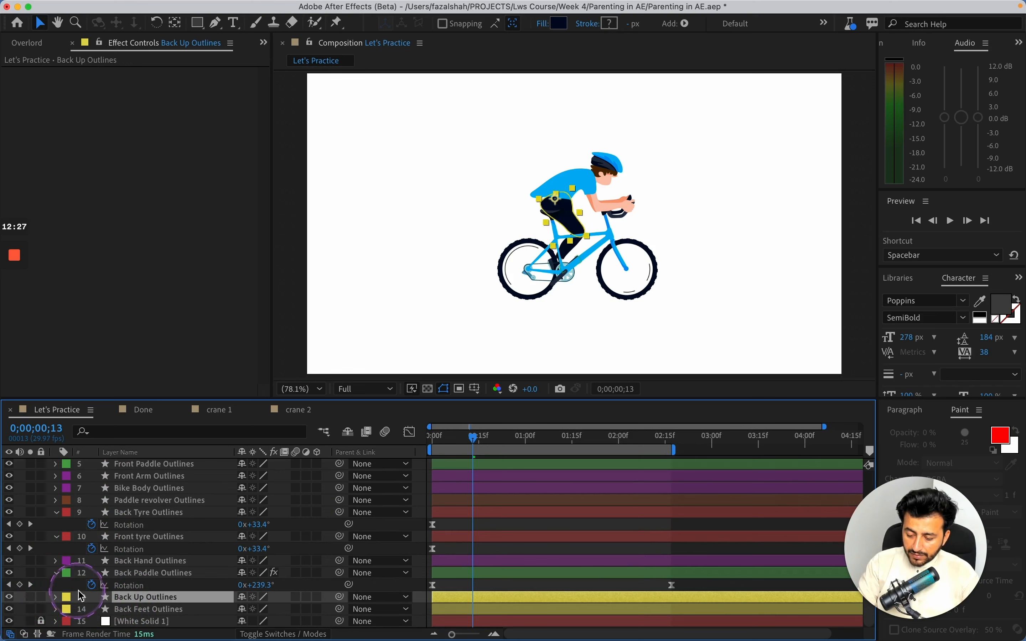
# Step: Parent Back Feet Outlines to Back Up Outlines, and parent Back Up Outlines to Boidy Outlines
pyautogui.click(141, 577)
pyautogui.click(158, 598)
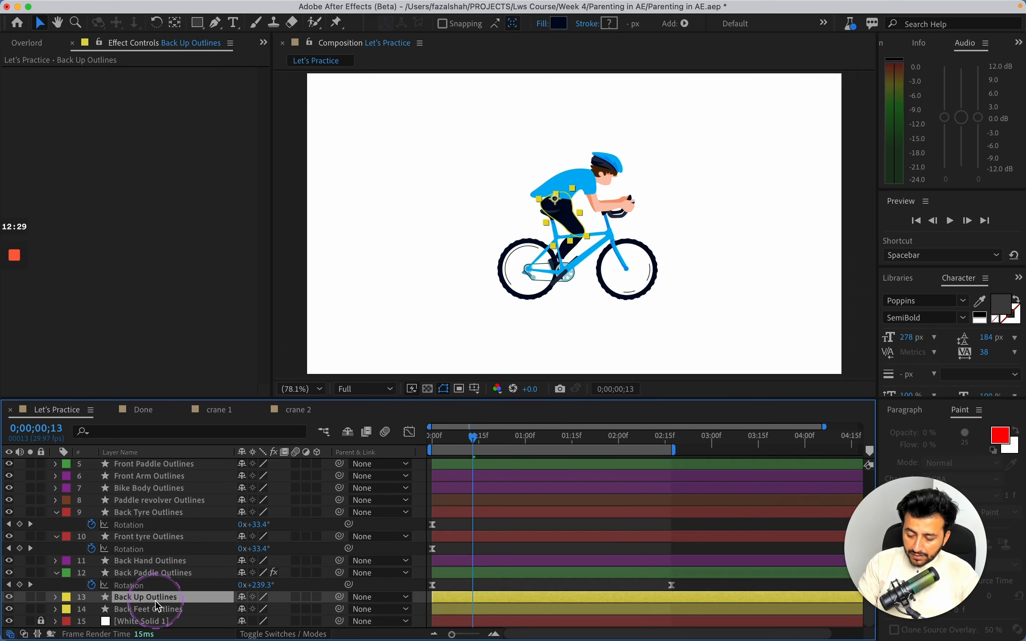
pyautogui.click(163, 611)
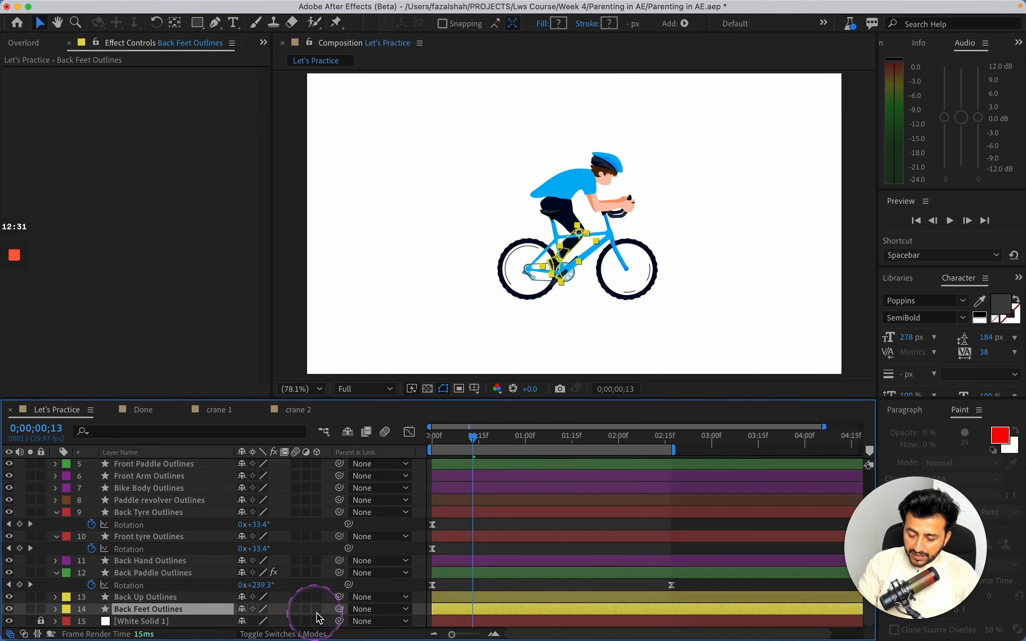
pyautogui.moveTo(340, 610); pyautogui.dragTo(150, 598)
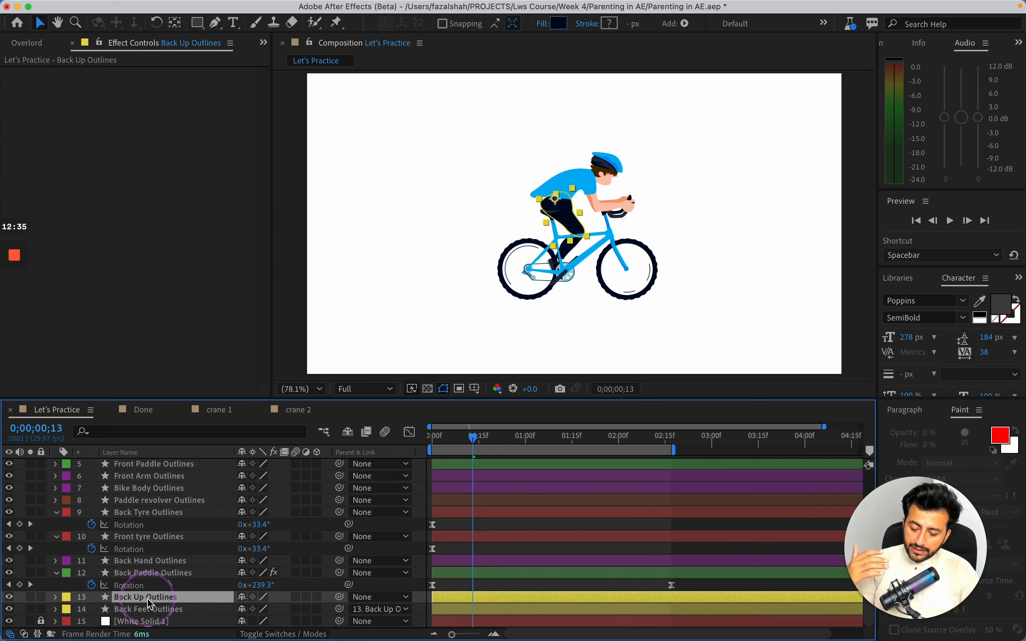
pyautogui.click(390, 597)
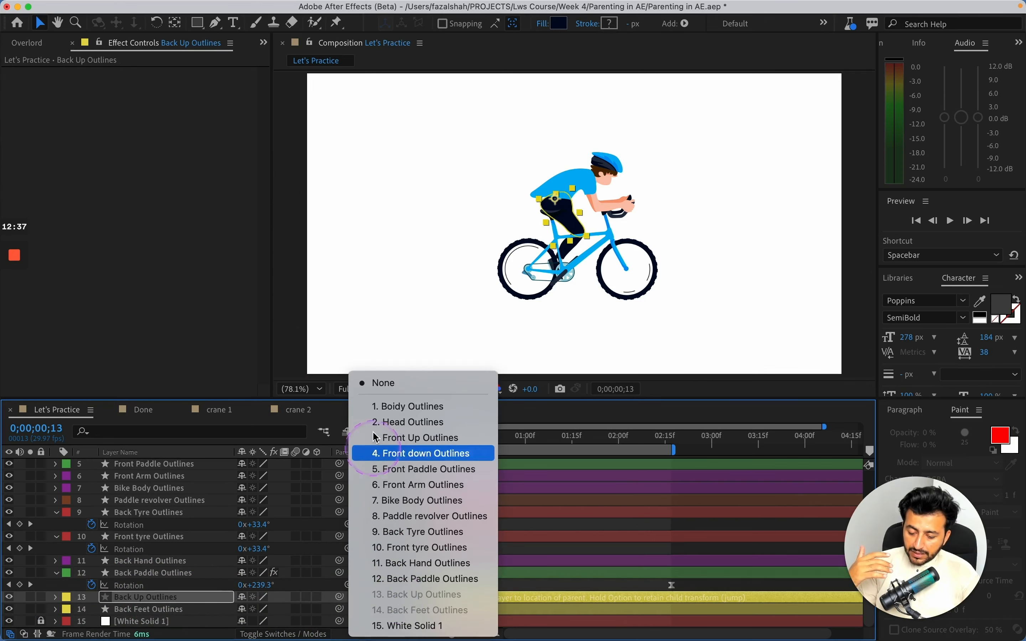
pyautogui.click(407, 409)
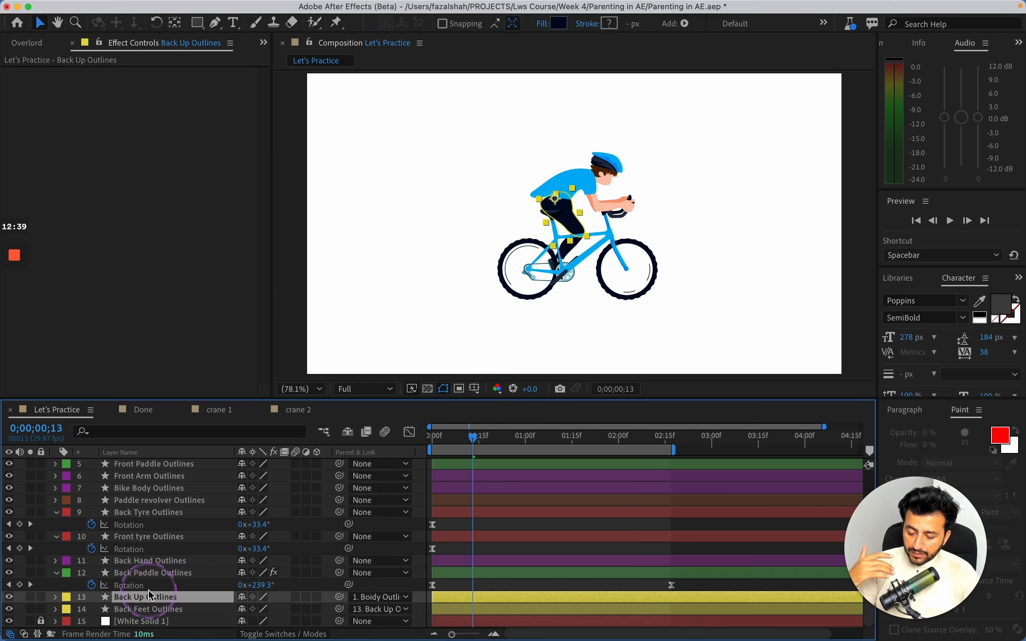
# Step: Rename the misspelled Boidy Outlines layer as Body Outlines and save the project
pyautogui.scroll(5, 152, 483)
pyautogui.click(151, 466)
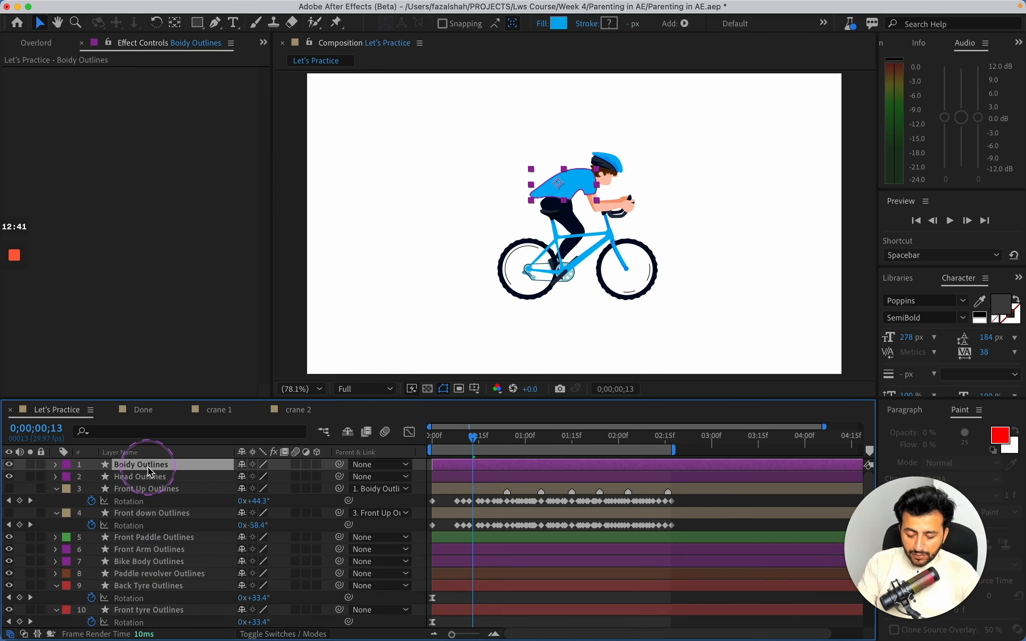
pyautogui.press('Return')
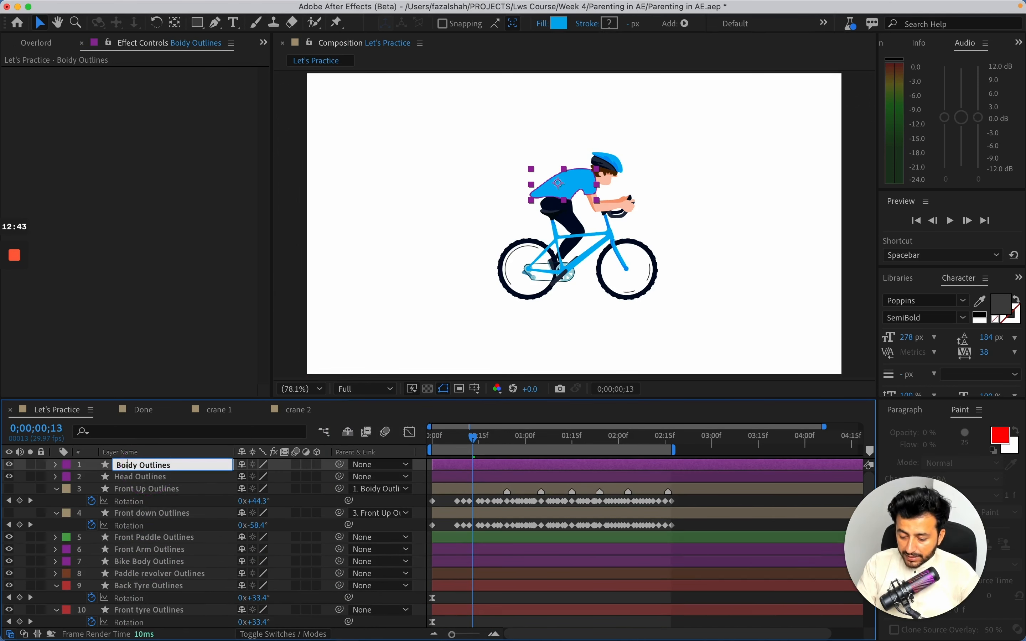
pyautogui.press('Return')
pyautogui.press('cmd+s')
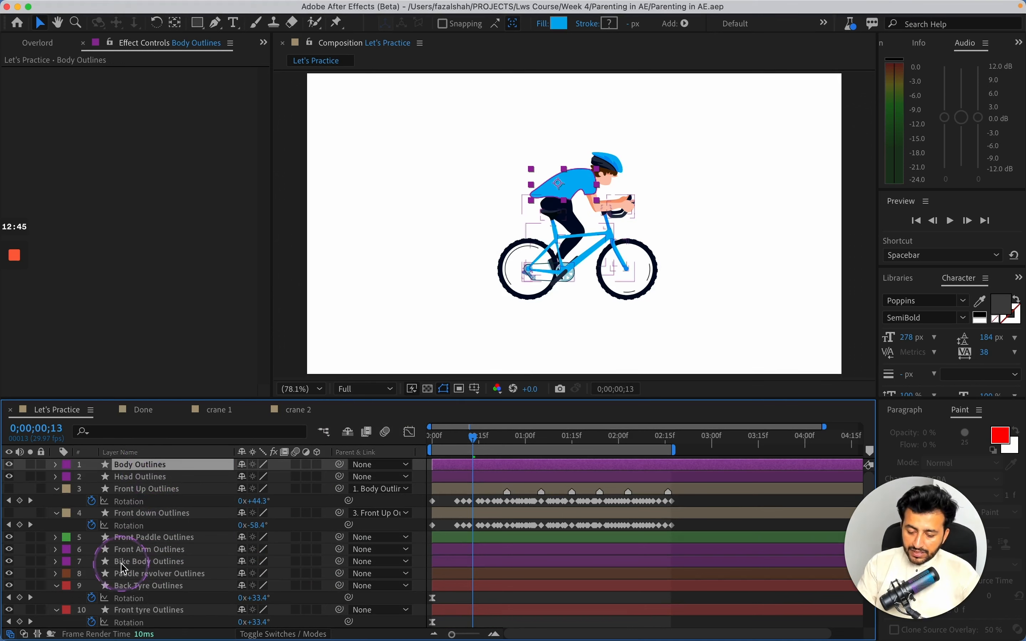
# Step: Solo the Back Up Outlines, Back Feet Outlines, White Solid 1 and Back Paddle Outlines layers
pyautogui.scroll(-3, 124, 577)
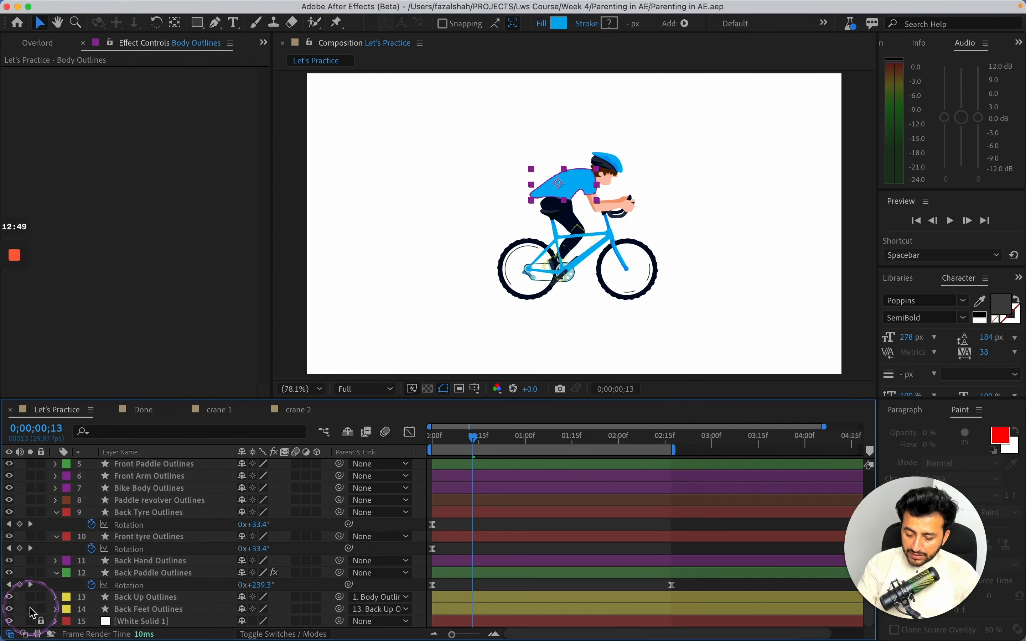
pyautogui.moveTo(31, 597); pyautogui.dragTo(31, 621)
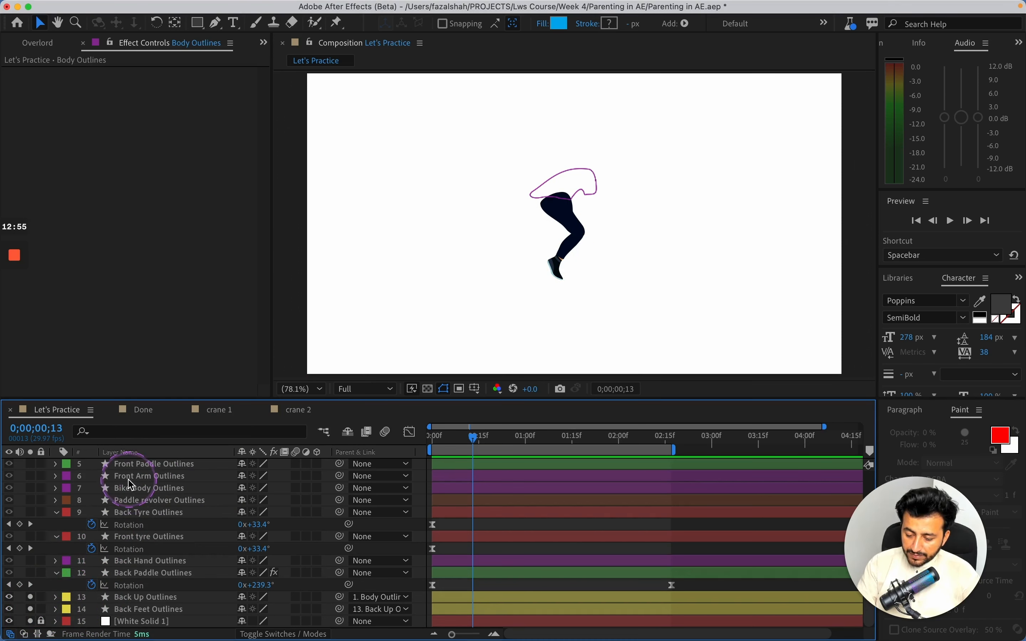
pyautogui.click(139, 576)
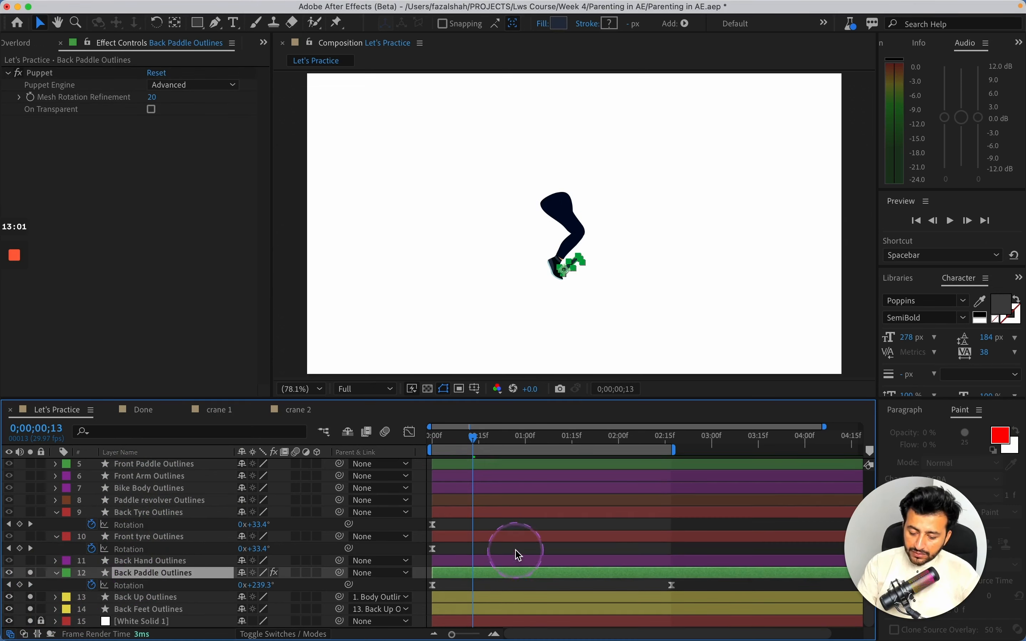
# Step: Enlarge the isolated back leg to 200%, scrub through the pedal's rotation, and return the current time to 0;00;00;00
pyautogui.press('z')
pyautogui.click(539, 199)
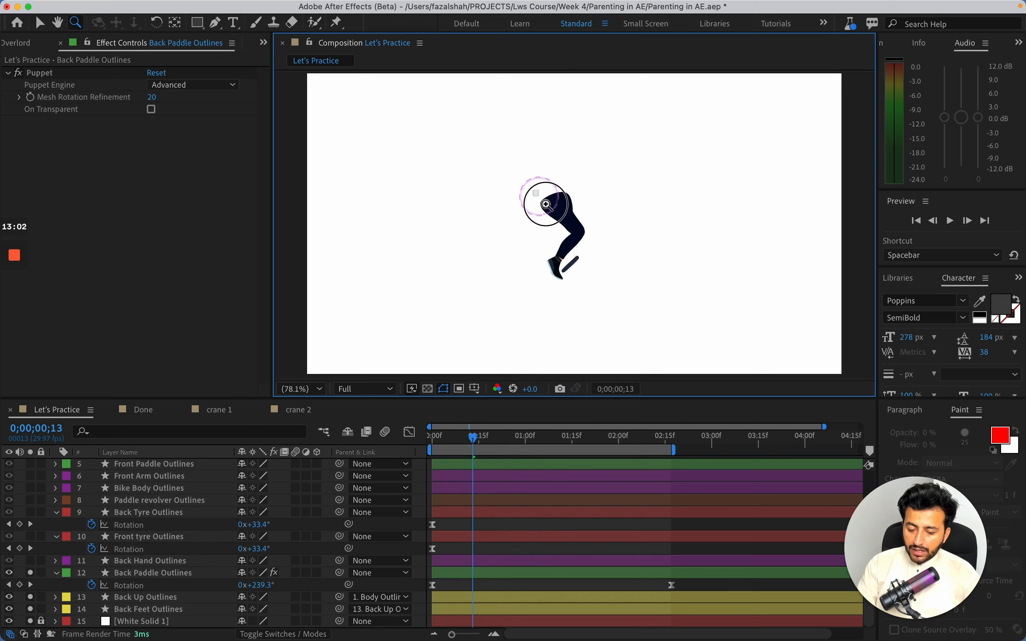
pyautogui.click(601, 283)
pyautogui.moveTo(465, 443); pyautogui.dragTo(465, 481)
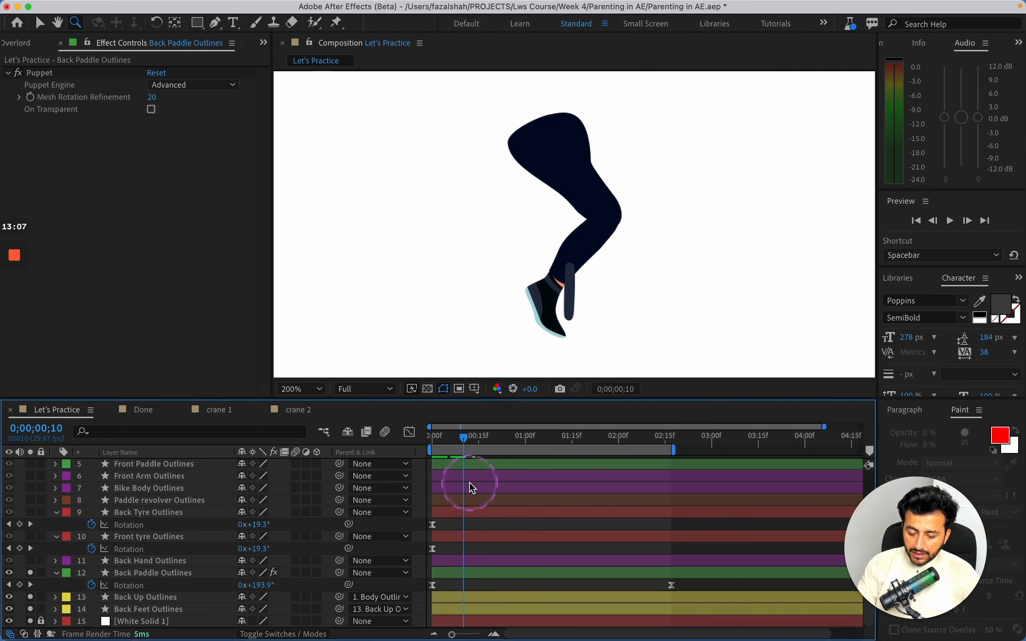
pyautogui.scroll(3, 481, 496)
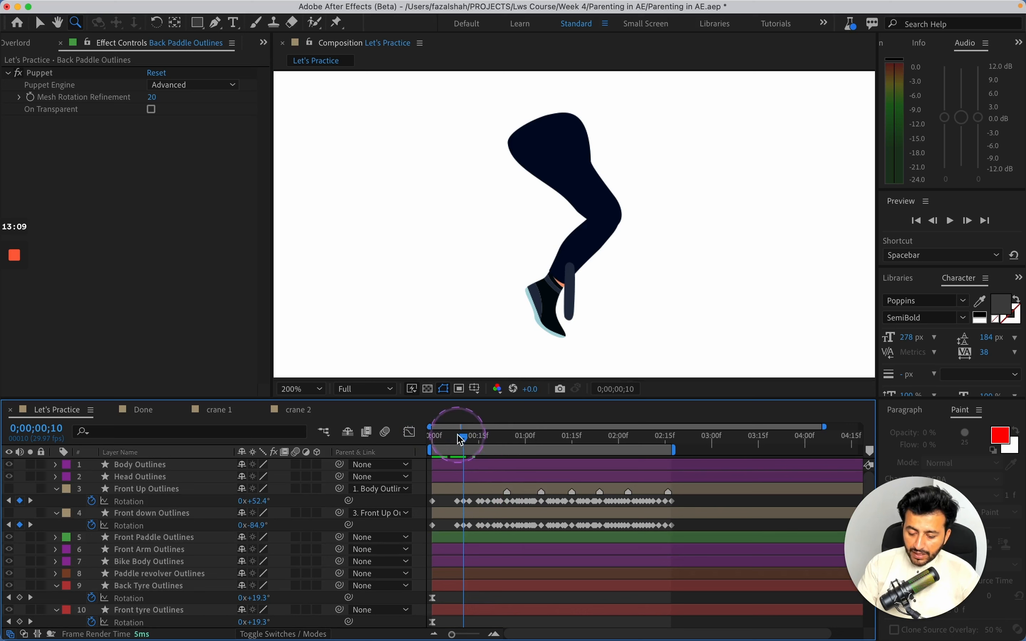
pyautogui.moveTo(462, 441); pyautogui.dragTo(413, 441)
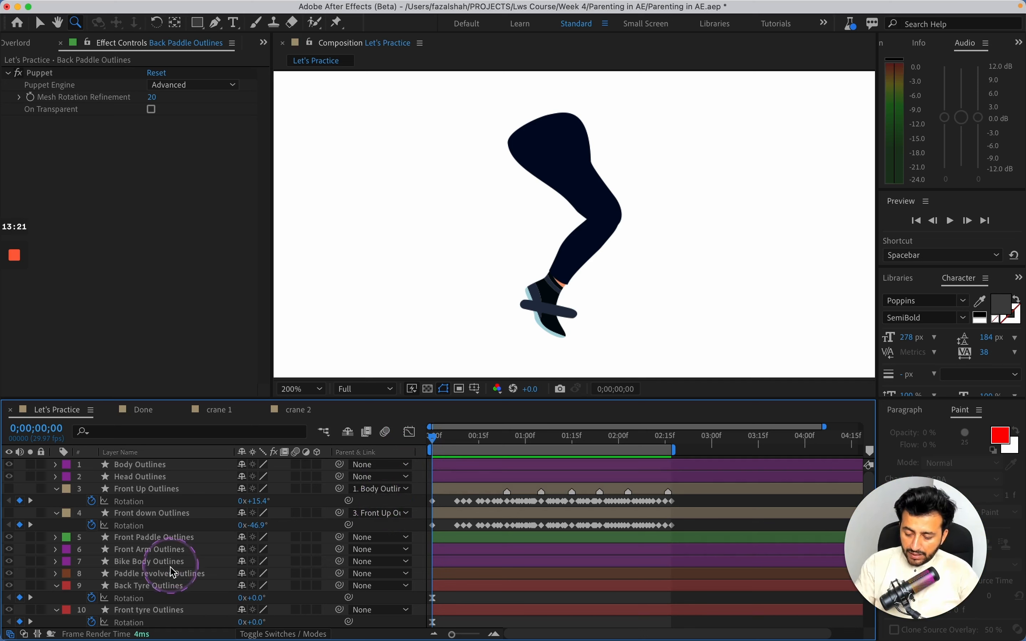
# Step: Clear the rotation keyframes on Back Tyre and Front tyre Outlines and set new 0° rotation keyframes on both at 0;00;00;00
pyautogui.click(171, 587)
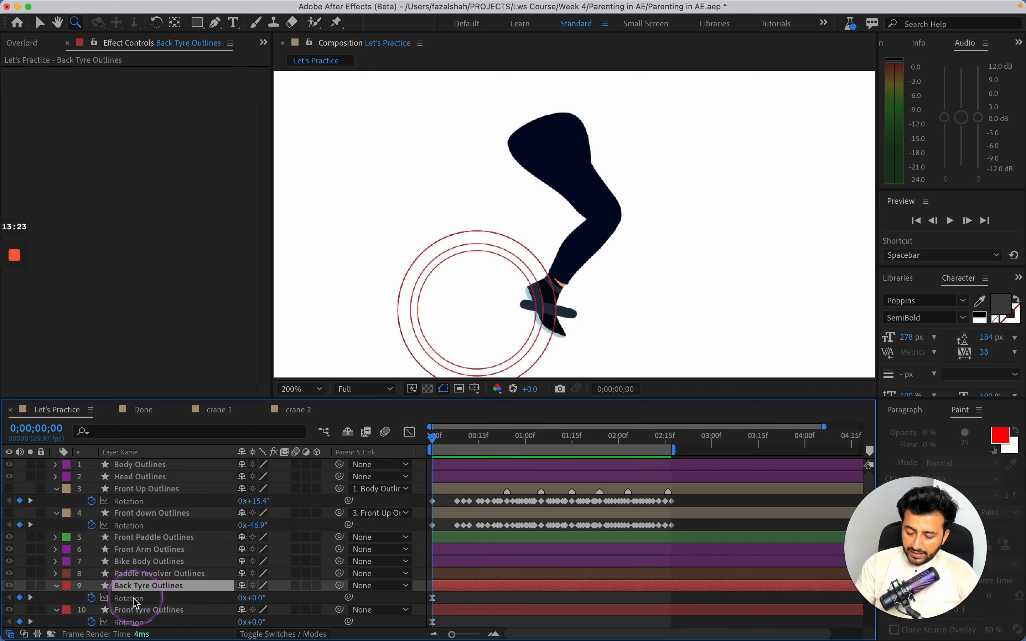
pyautogui.click(106, 611)
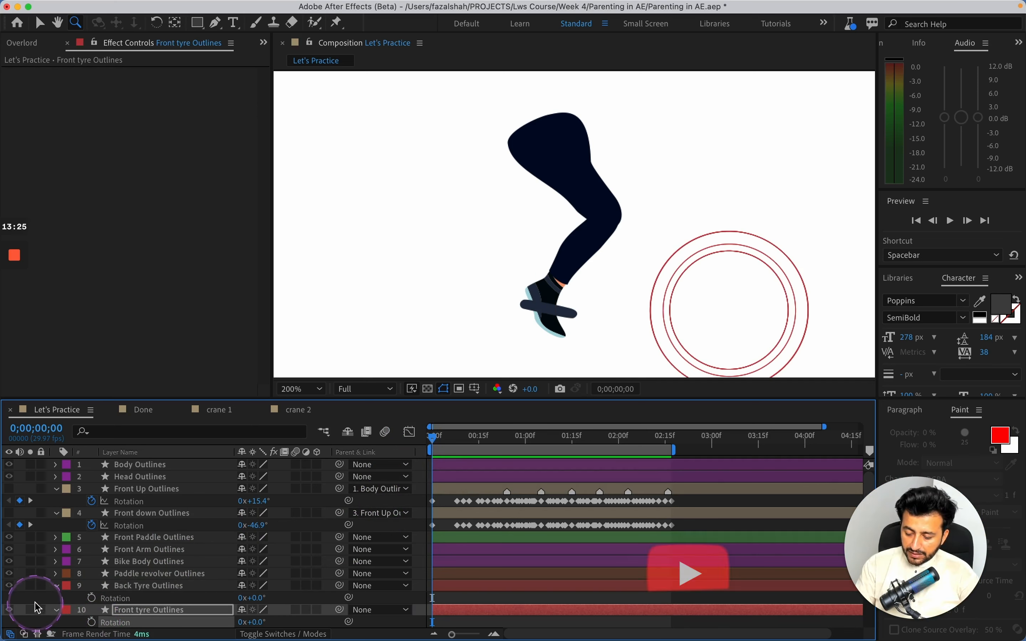
pyautogui.keyDown('shift'); pyautogui.click(161, 585); pyautogui.keyUp('shift')
pyautogui.hotkey('alt', 'shift', 'r')
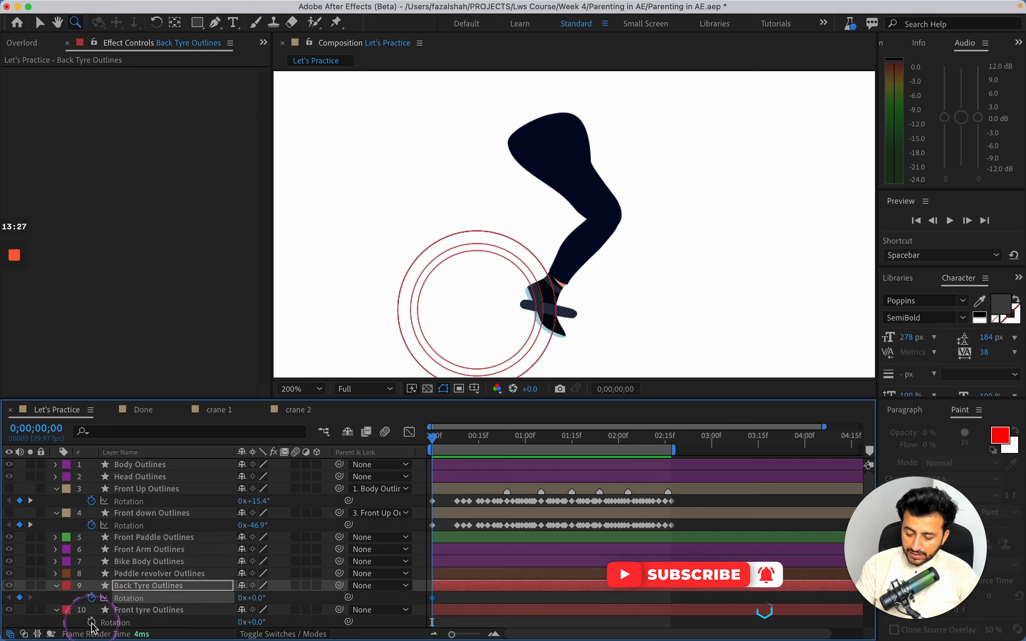
pyautogui.click(161, 606)
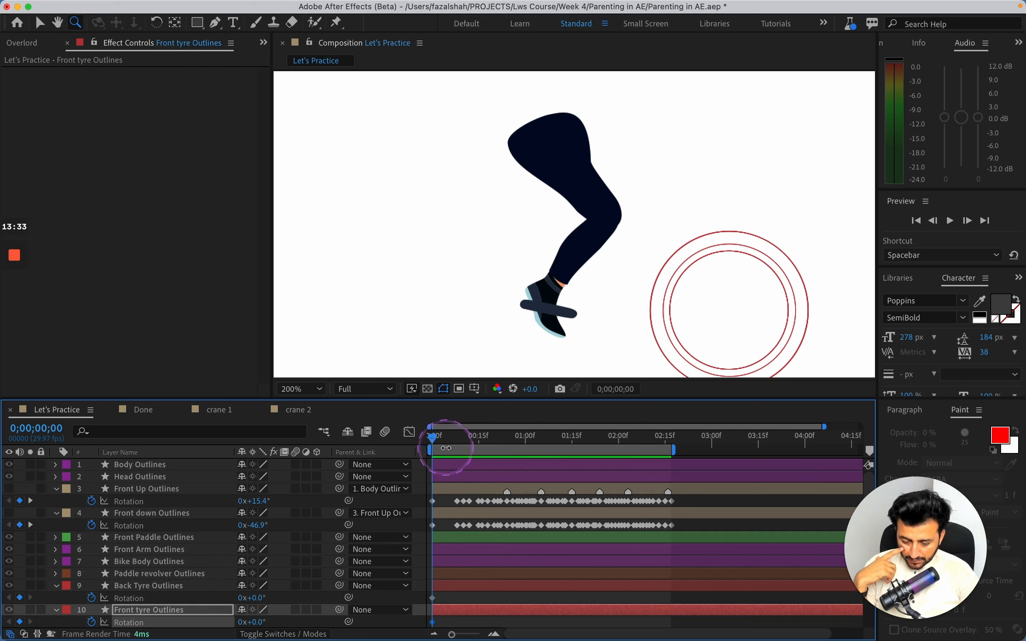
# Step: Add a layer marker to Back Tyre Outlines at 0;00;00;24, in line with the first marker on Front Up Outlines
pyautogui.moveTo(439, 437); pyautogui.dragTo(510, 428)
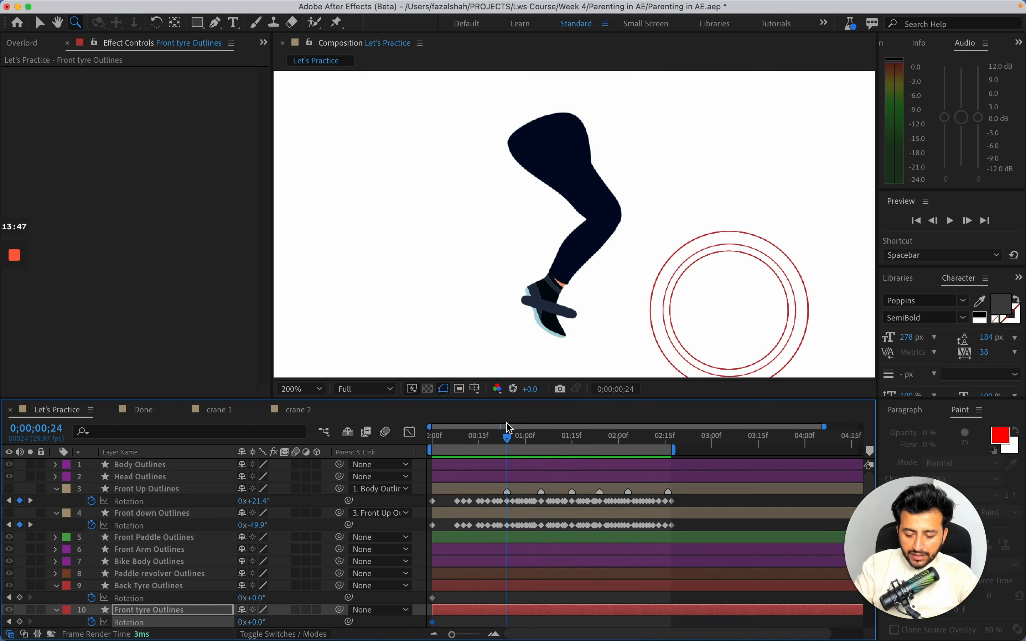
pyautogui.click(509, 587)
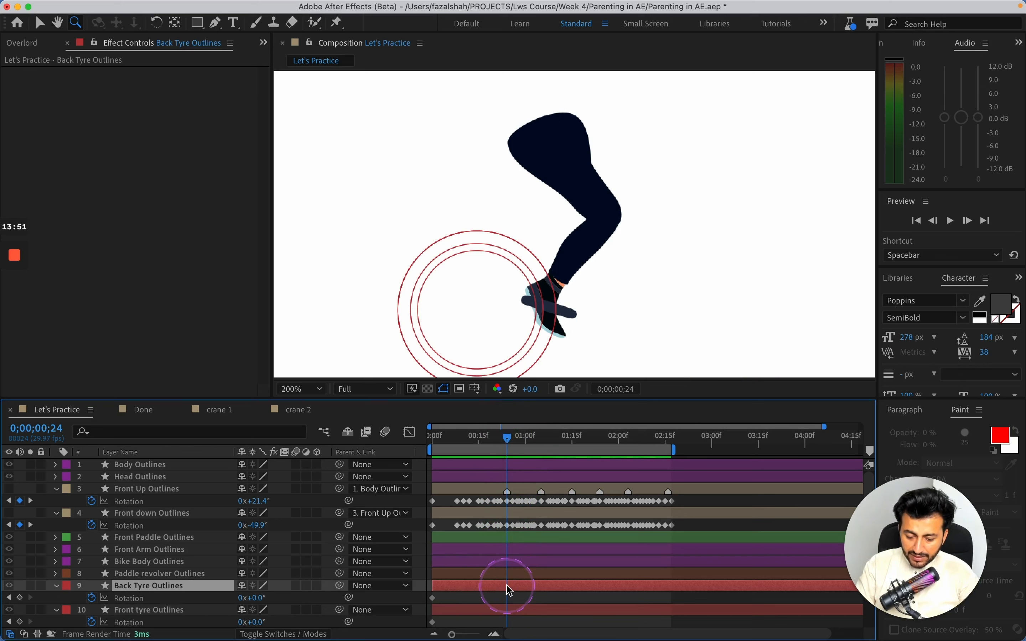
pyautogui.click(511, 575)
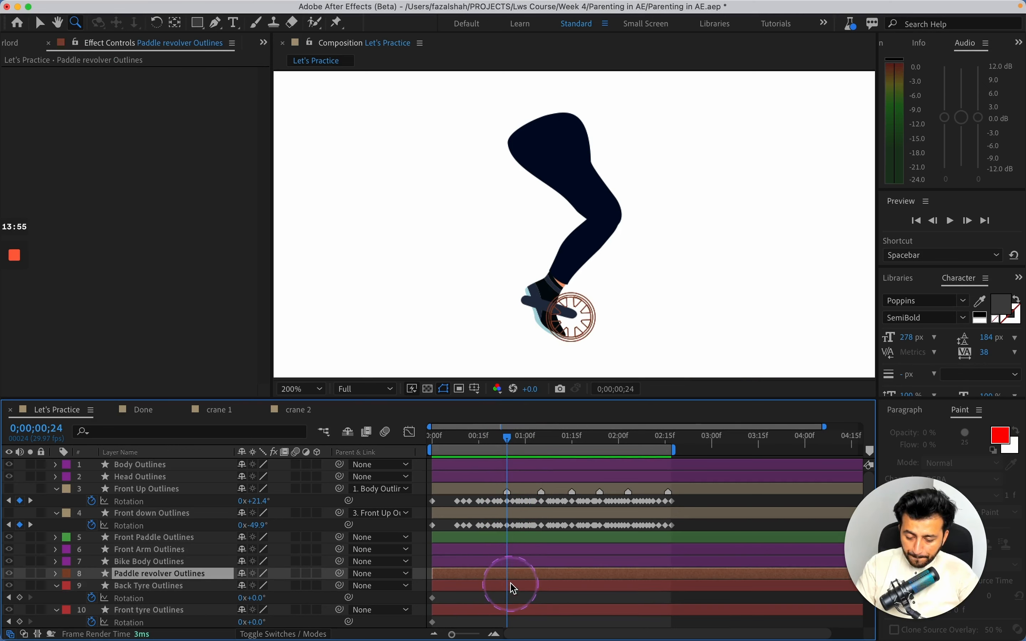
pyautogui.click(513, 610)
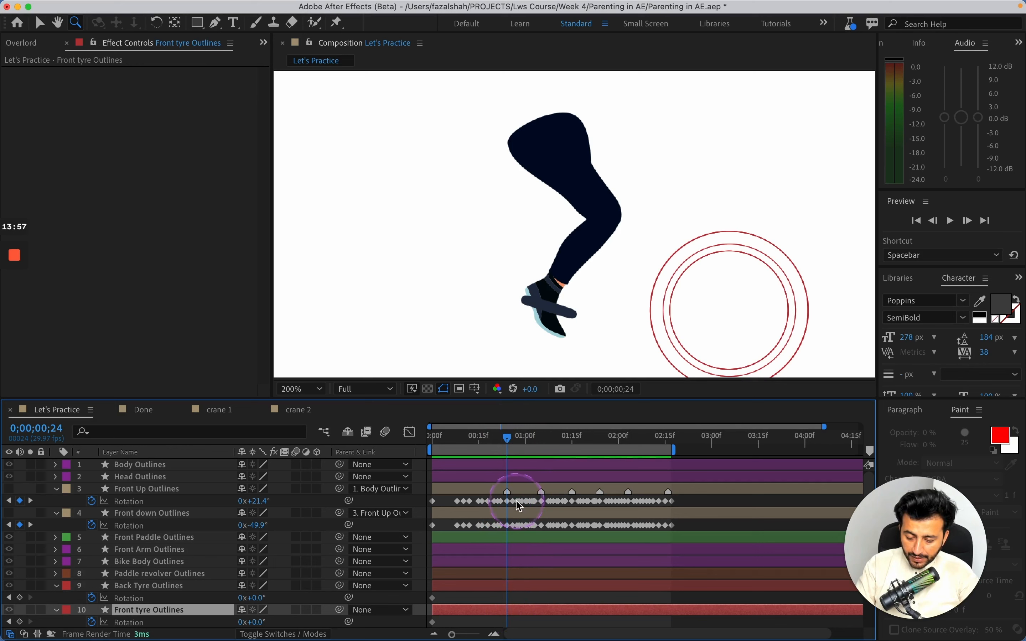
pyautogui.click(511, 588)
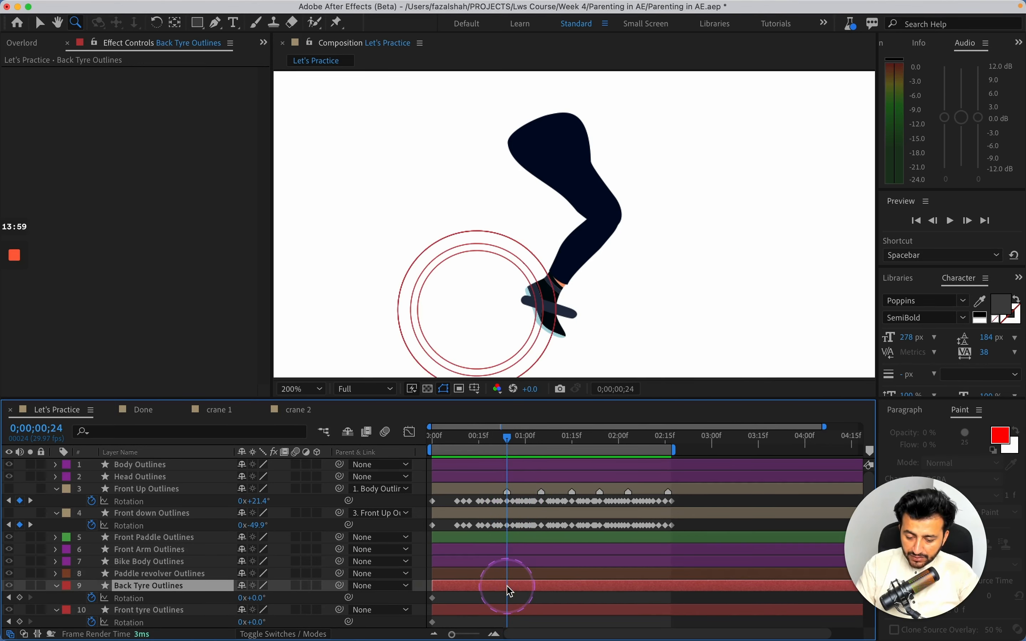
pyautogui.moveTo(433, 435); pyautogui.dragTo(509, 441)
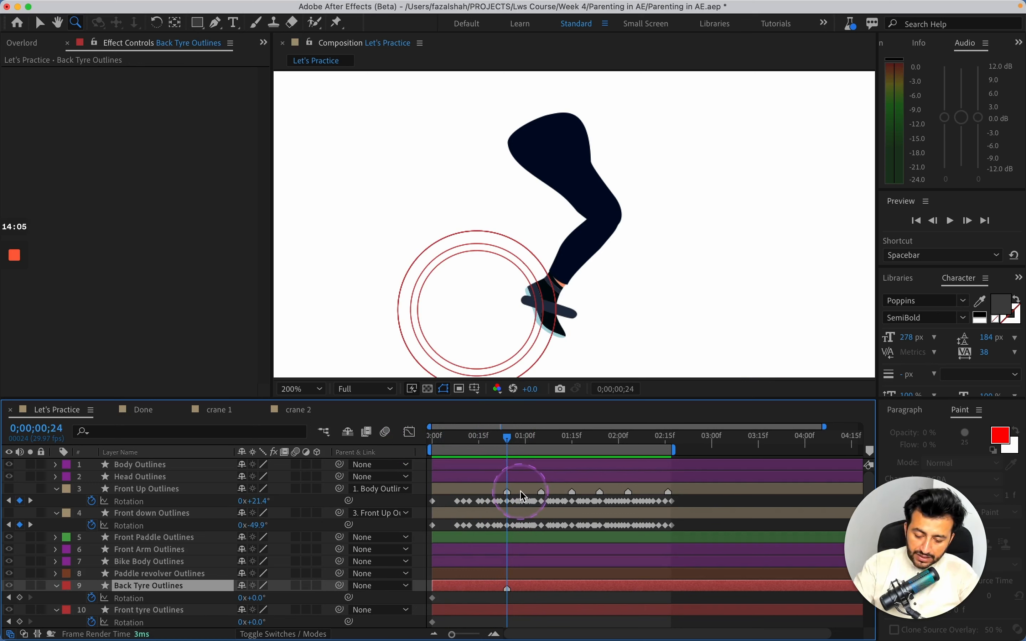
# Step: Add five more markers to Back Tyre Outlines following the Front Up Outlines markers, including 0;00;01;06, 0;00;01;15 and 0;00;02;16
pyautogui.moveTo(510, 436); pyautogui.dragTo(551, 447)
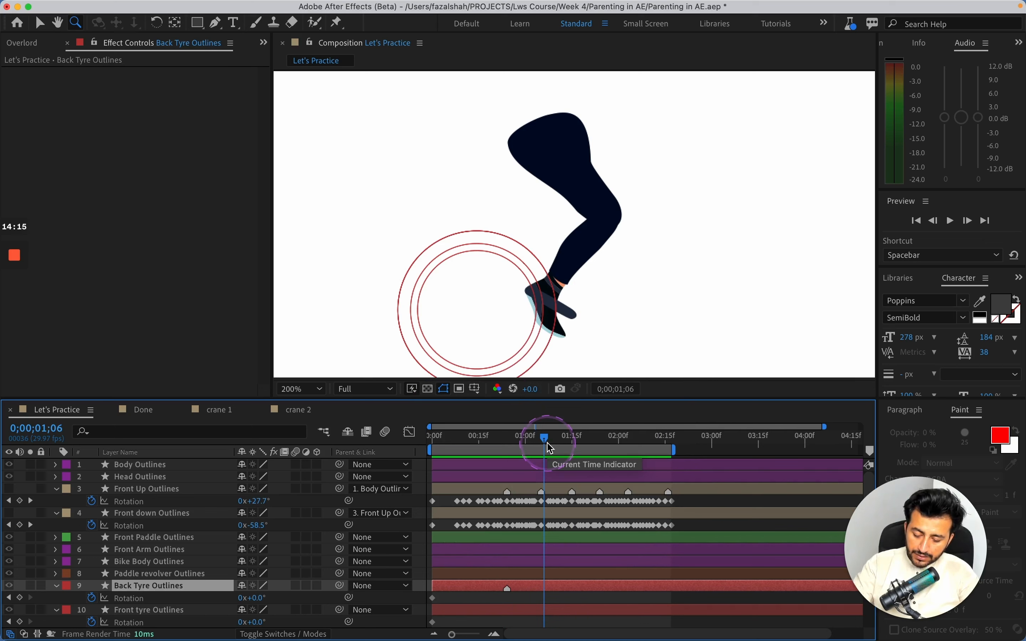
pyautogui.moveTo(550, 447); pyautogui.dragTo(577, 444)
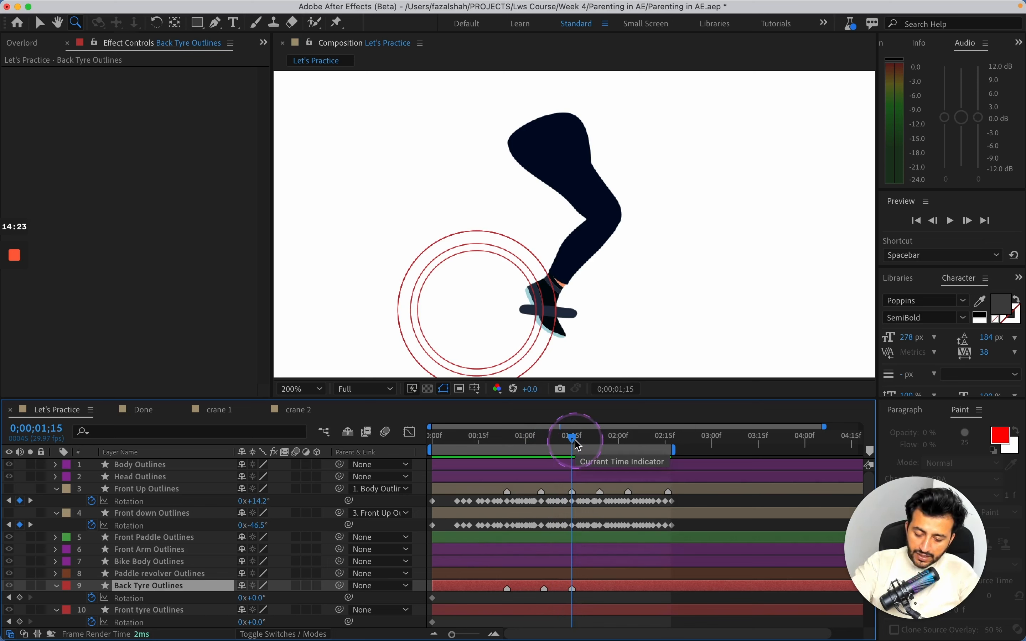
pyautogui.moveTo(576, 442); pyautogui.dragTo(673, 434)
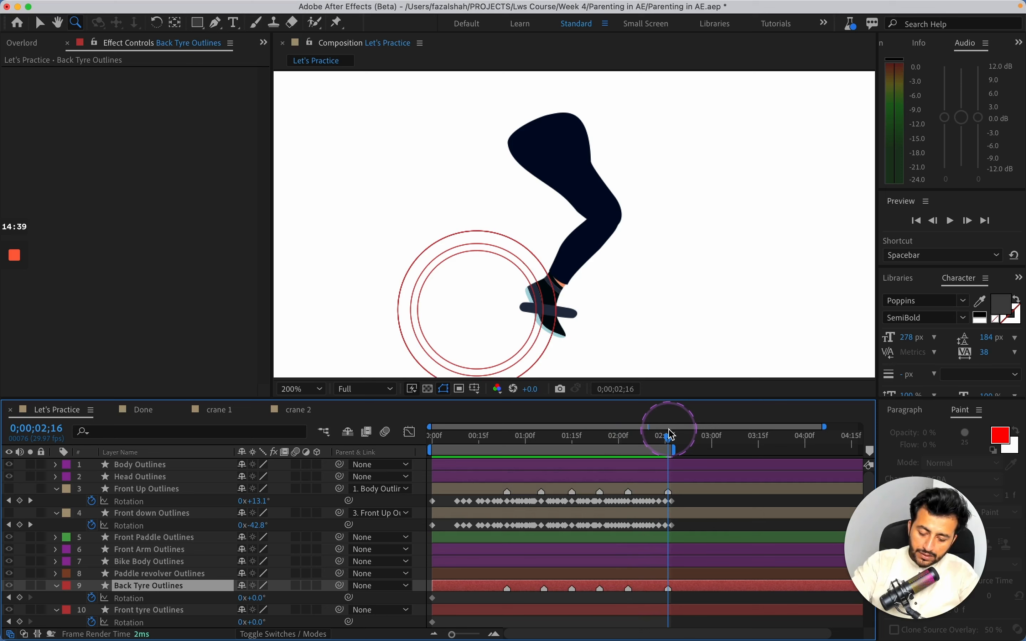
pyautogui.scroll(-3, 469, 600)
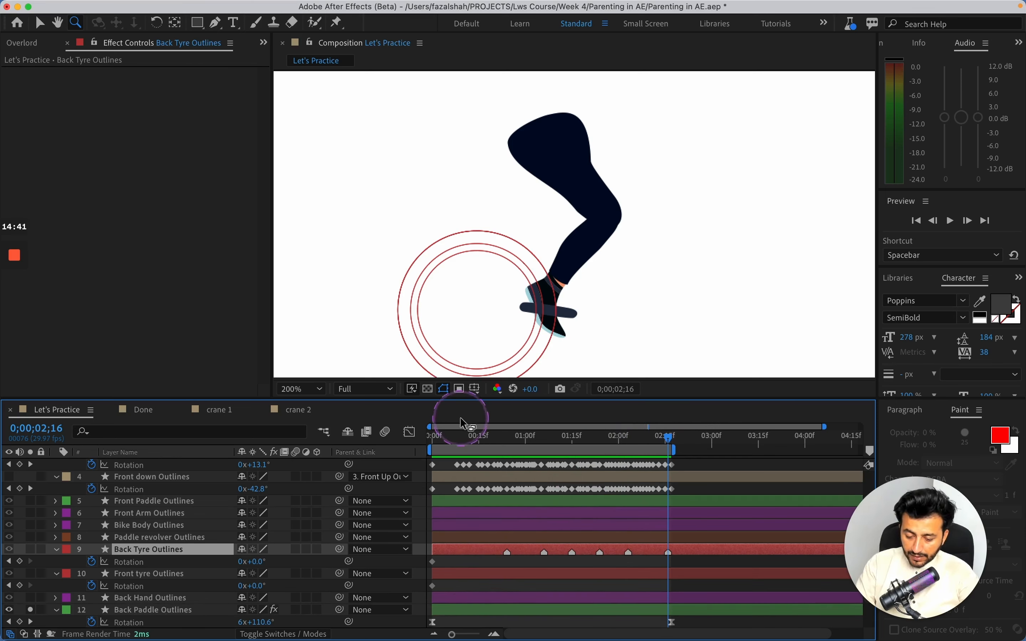
pyautogui.click(434, 436)
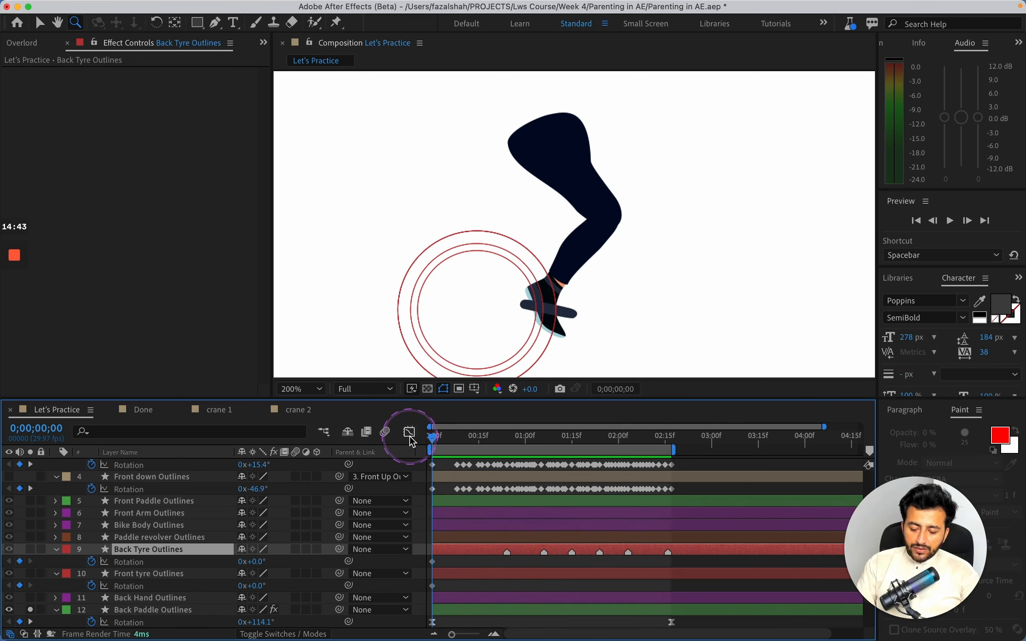
pyautogui.click(459, 572)
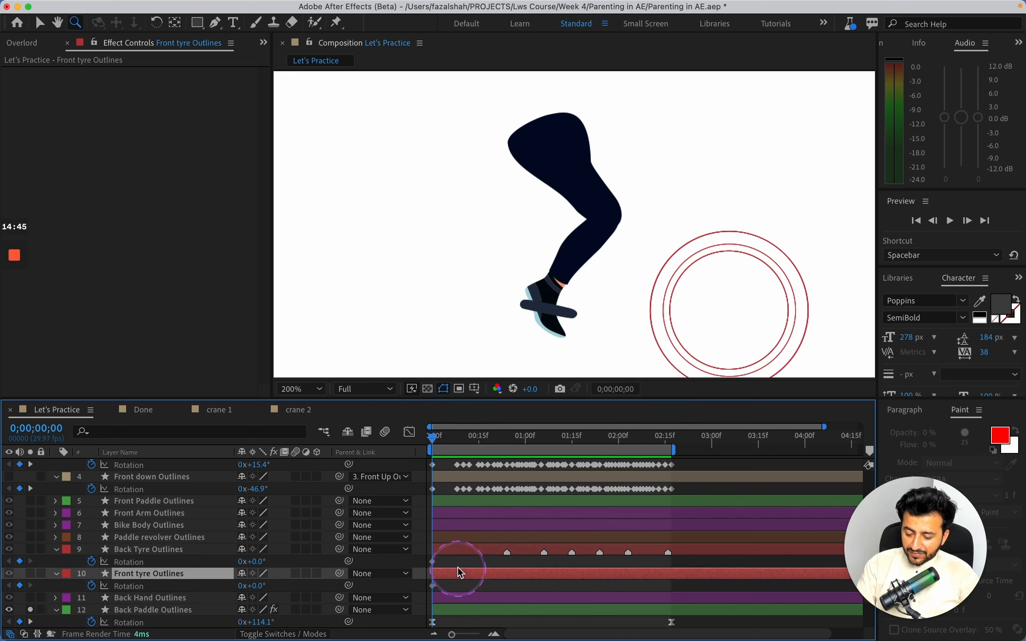
pyautogui.click(461, 559)
pyautogui.click(461, 551)
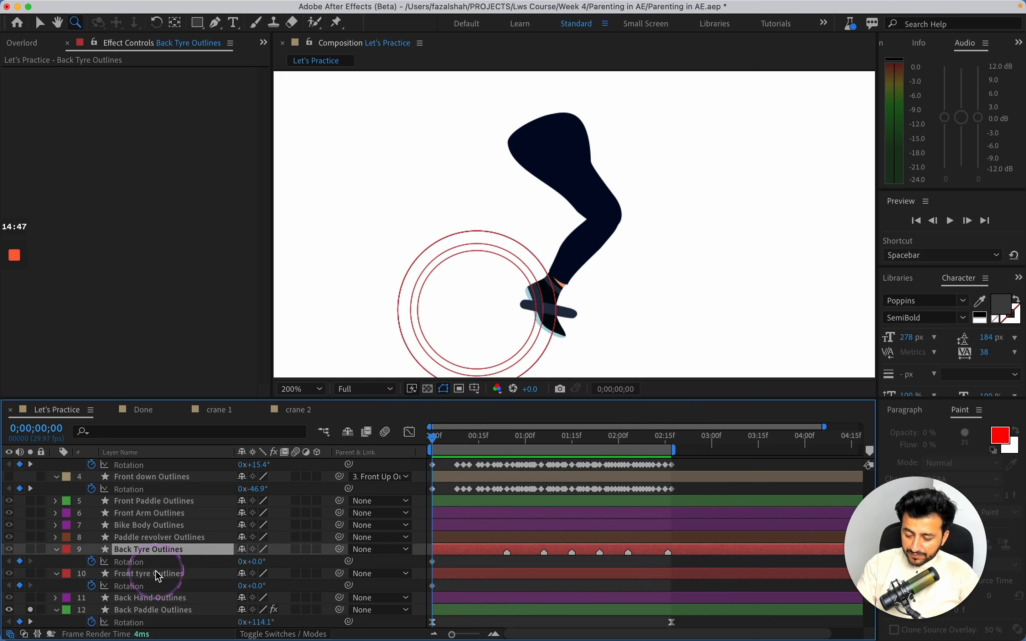
pyautogui.click(488, 577)
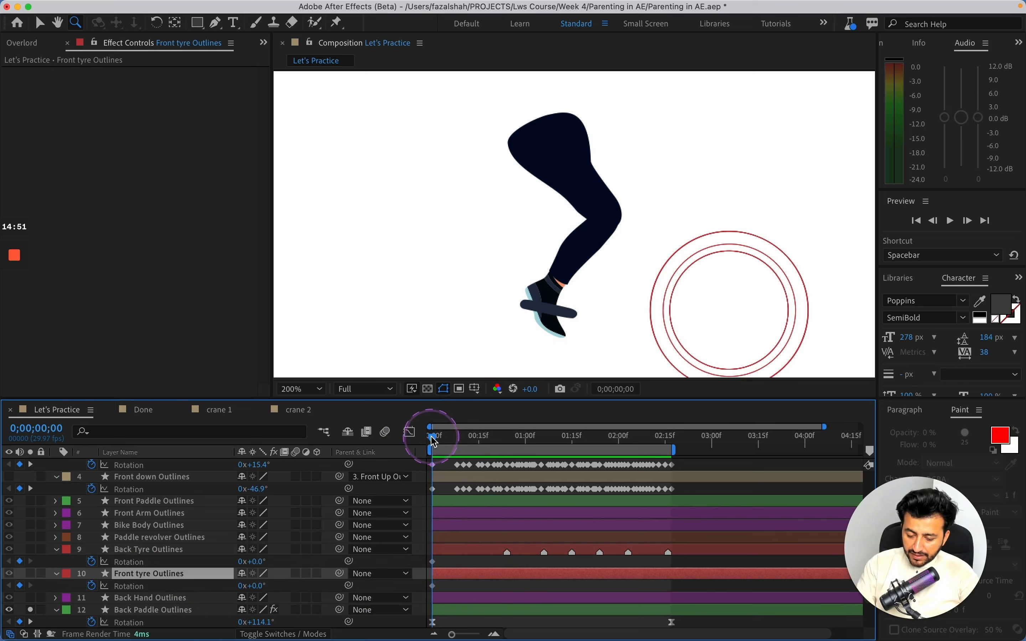
pyautogui.moveTo(435, 441); pyautogui.dragTo(465, 438)
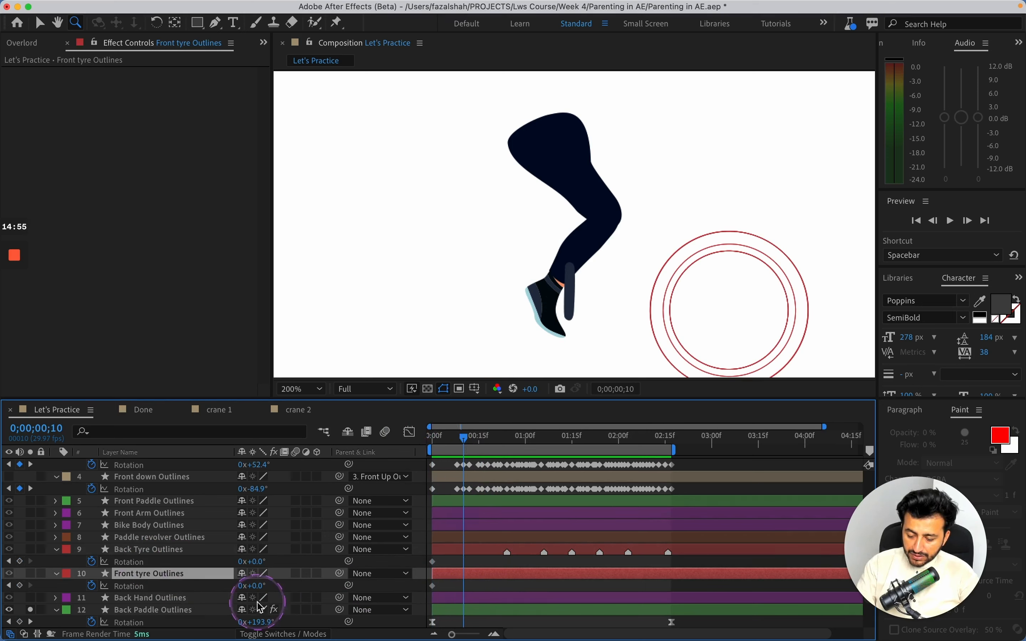
pyautogui.moveTo(257, 562); pyautogui.dragTo(251, 562)
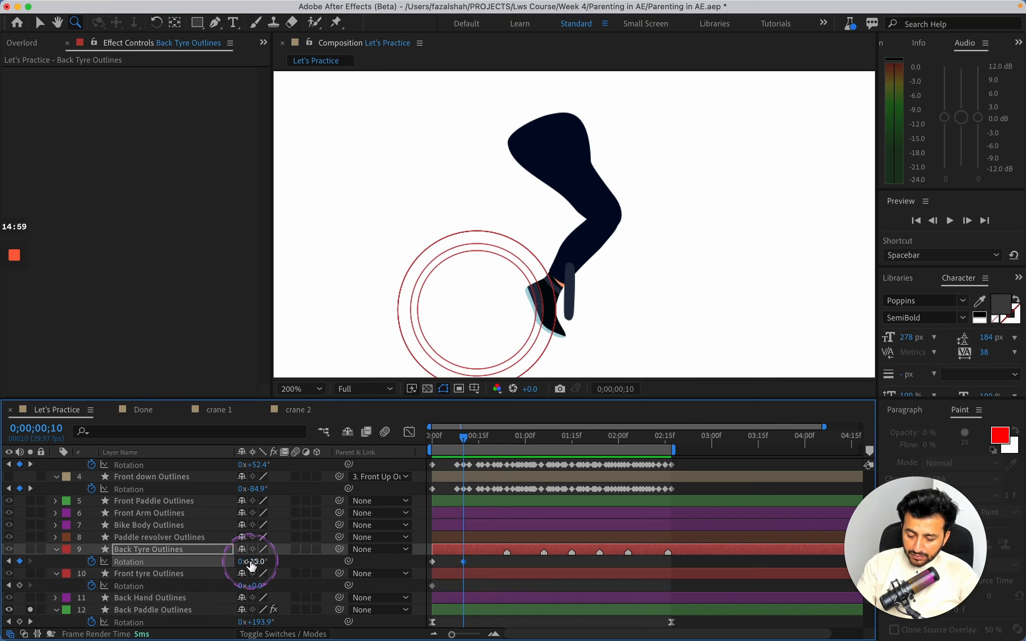
pyautogui.press('cmd+z')
# Step: Clear the rotation keyframe on Front tyre Outlines and set rotation keyframes on Back Up and Back Feet Outlines at 0;00;00;00
pyautogui.scroll(-3, 252, 567)
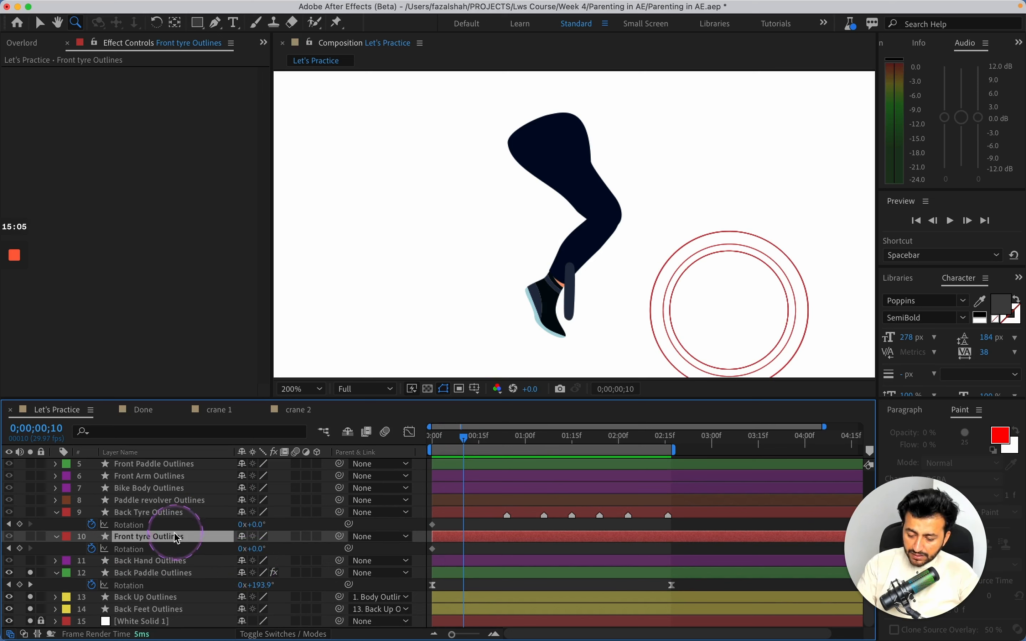
pyautogui.click(91, 550)
pyautogui.click(140, 598)
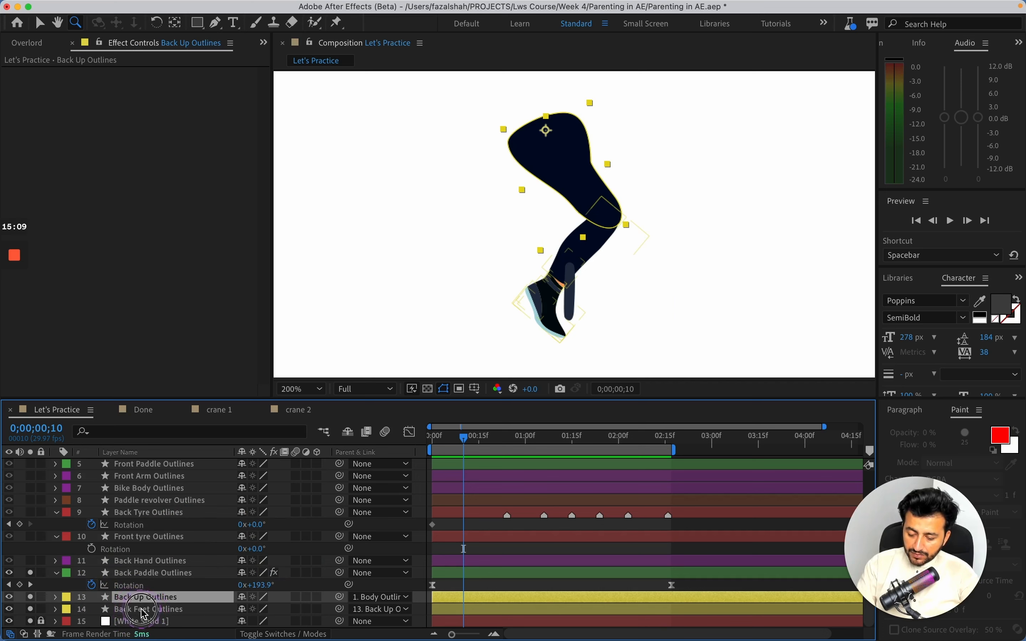
pyautogui.click(144, 611)
pyautogui.moveTo(461, 435); pyautogui.dragTo(428, 447)
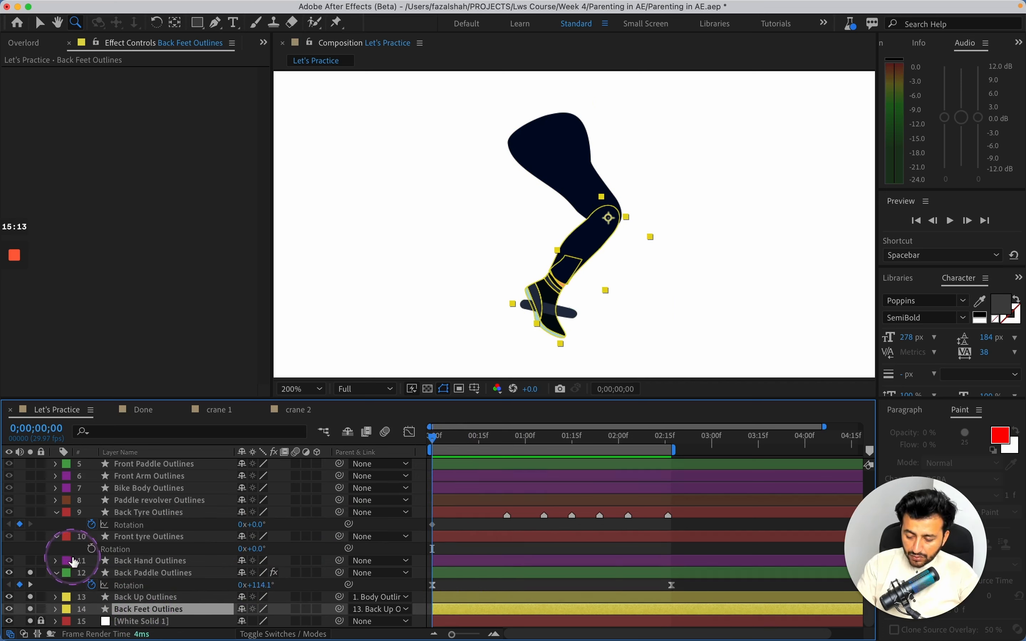
pyautogui.keyDown('shift'); pyautogui.click(130, 598); pyautogui.keyUp('shift')
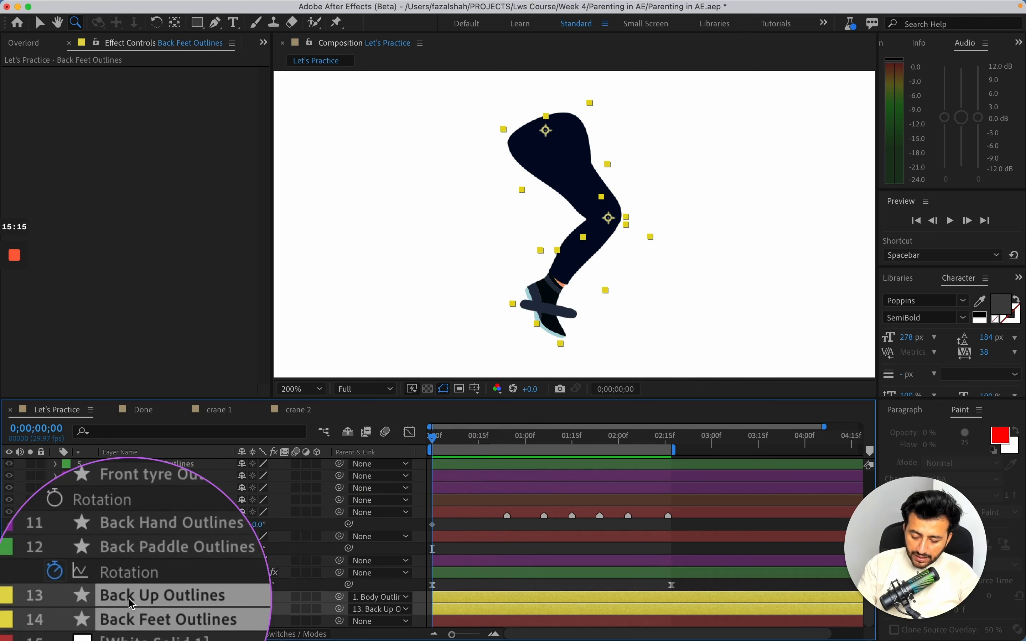
pyautogui.press('r')
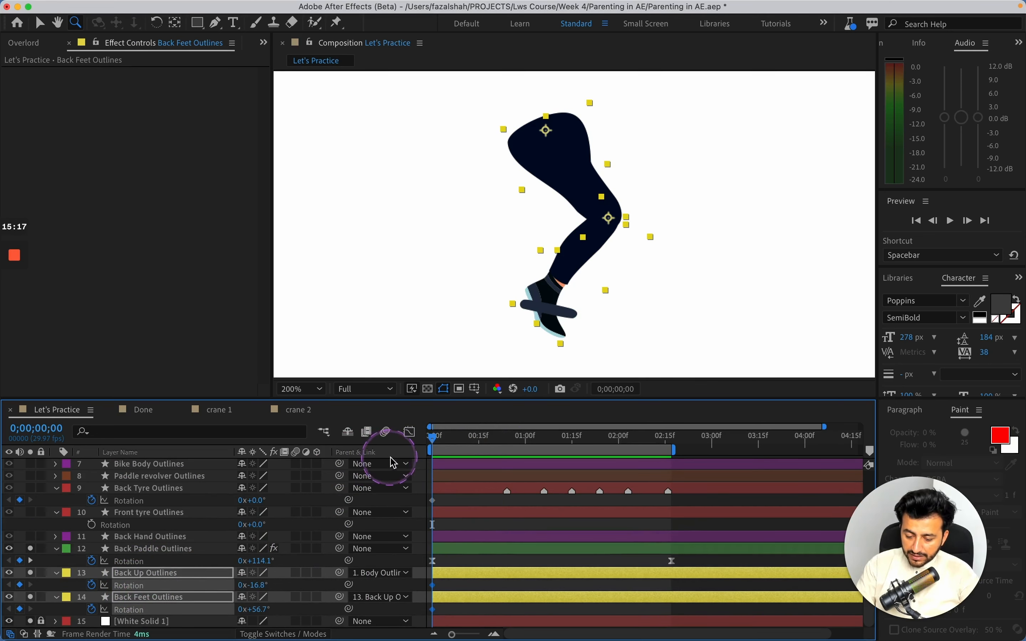
# Step: At 0;00;00;10, follow the raised pedal by rotating Back Up Outlines to -47.8° and Back Feet Outlines to 85.7°
pyautogui.moveTo(437, 444); pyautogui.dragTo(468, 442)
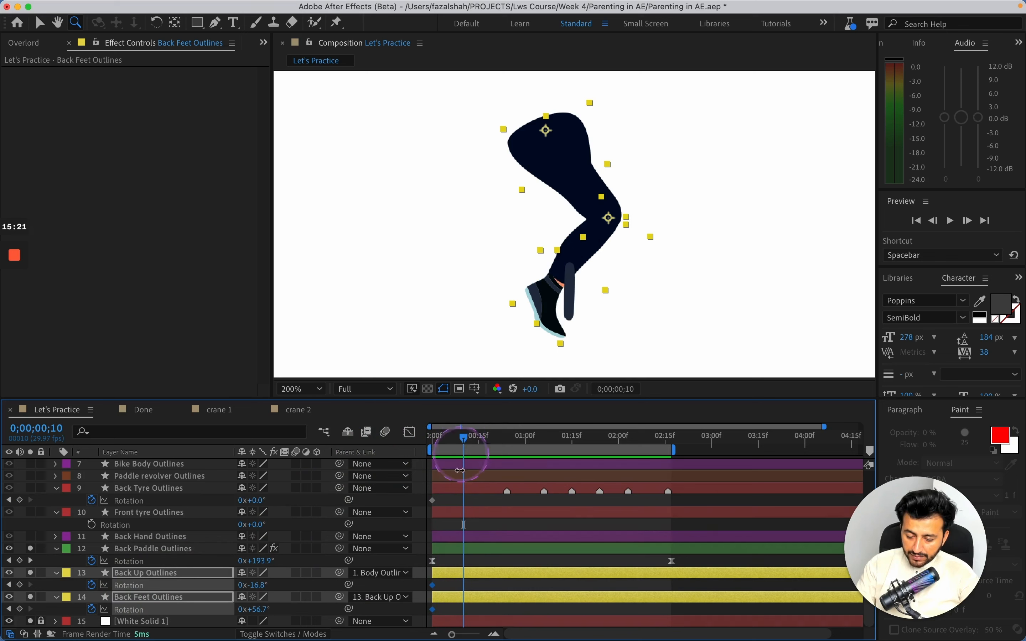
pyautogui.click(473, 563)
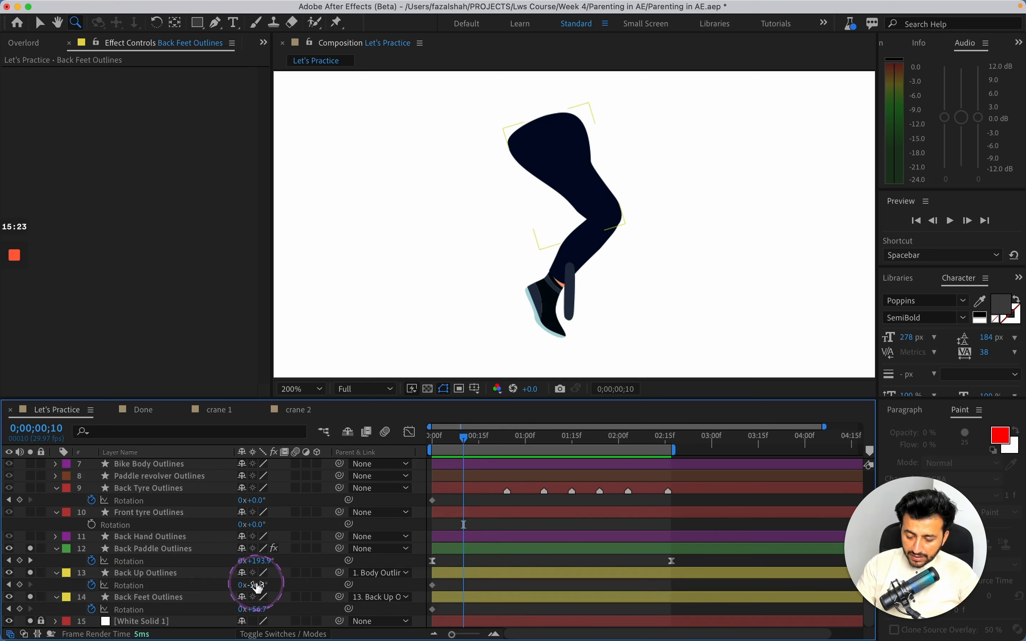
pyautogui.moveTo(252, 586)
pyautogui.mouseDown()
pyautogui.moveTo(236, 582)
pyautogui.moveTo(280, 606)
pyautogui.moveTo(251, 610)
pyautogui.moveTo(255, 590)
pyautogui.mouseUp()
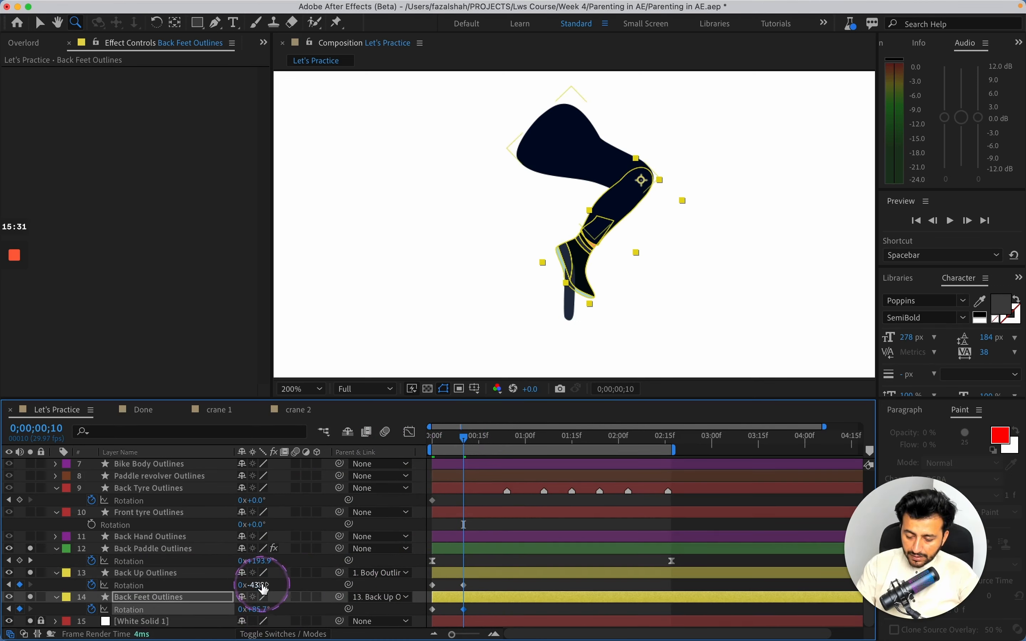
pyautogui.click(259, 586)
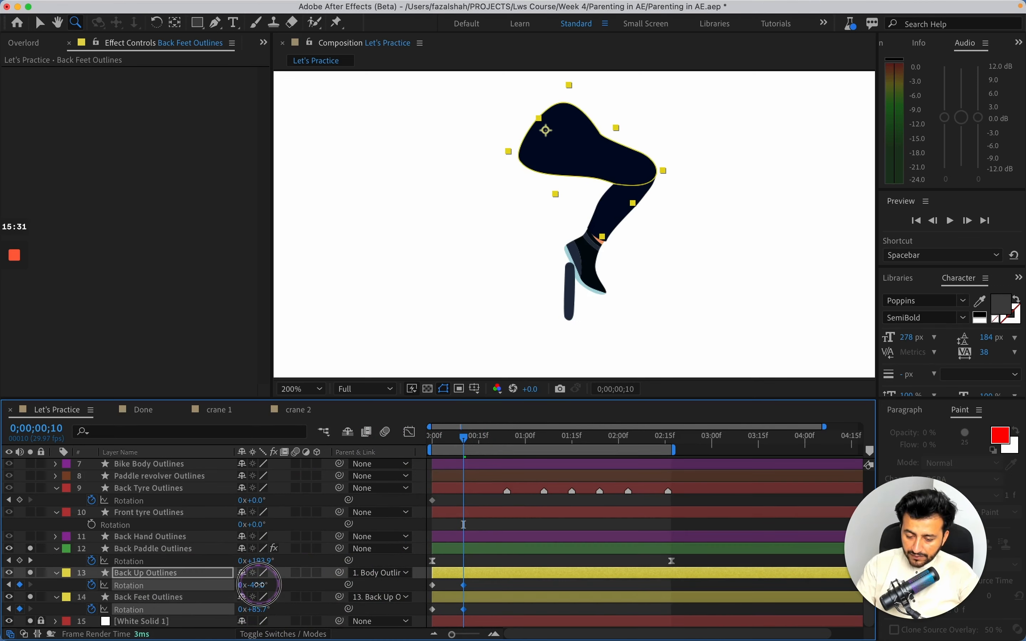
# Step: Set Back Up and Back Feet rotations to -38.8° and 54.7° at 0;00;00;15, and to 4.2° and 4.7° at 0;00;00;20
pyautogui.click(472, 440)
pyautogui.moveTo(472, 438); pyautogui.dragTo(479, 441)
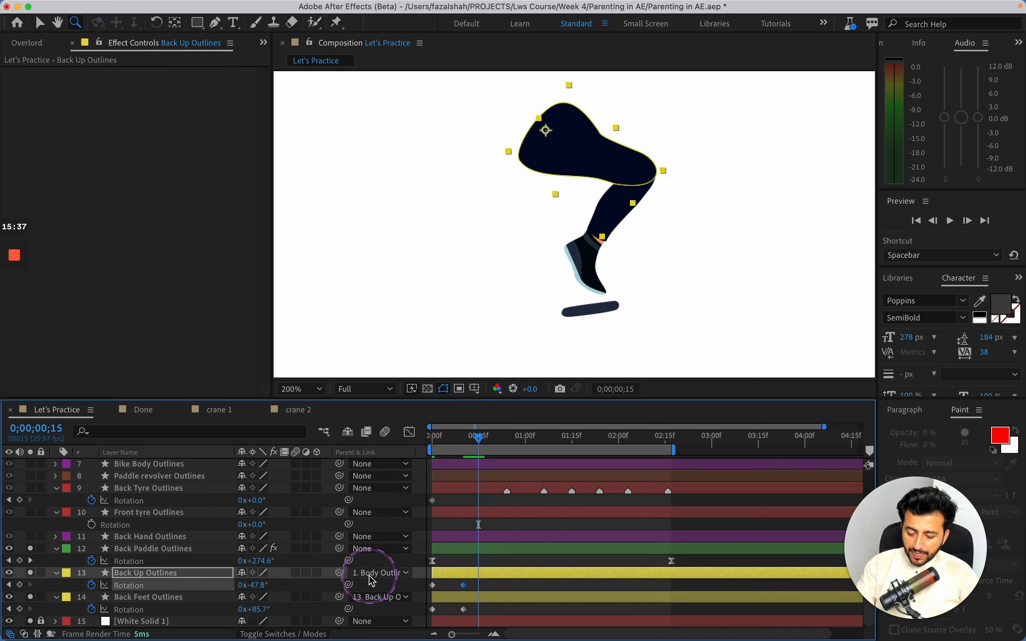
pyautogui.moveTo(254, 588); pyautogui.dragTo(288, 609)
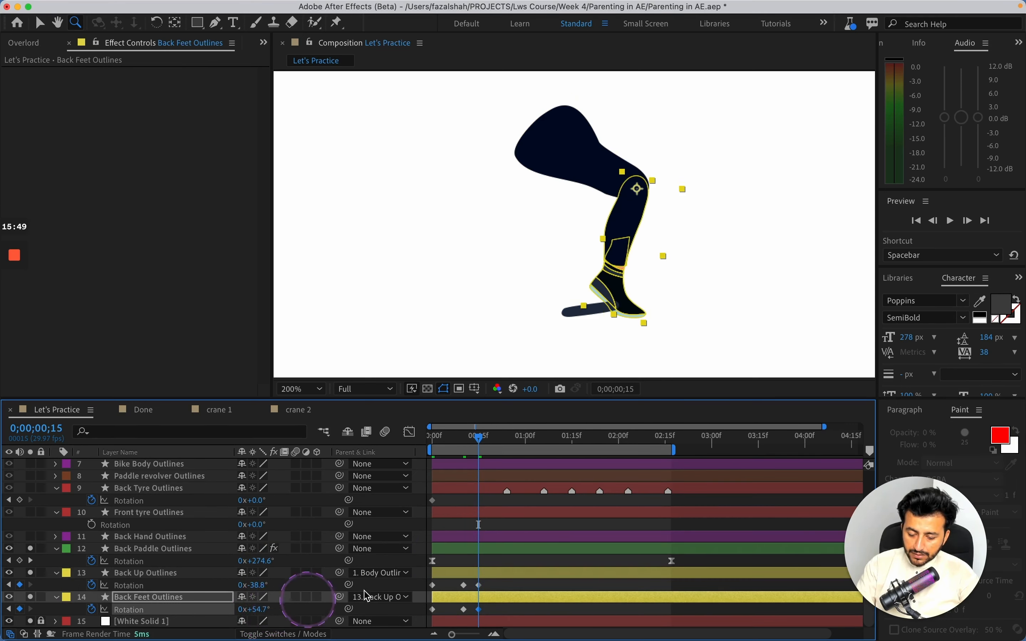
pyautogui.moveTo(481, 436); pyautogui.dragTo(501, 440)
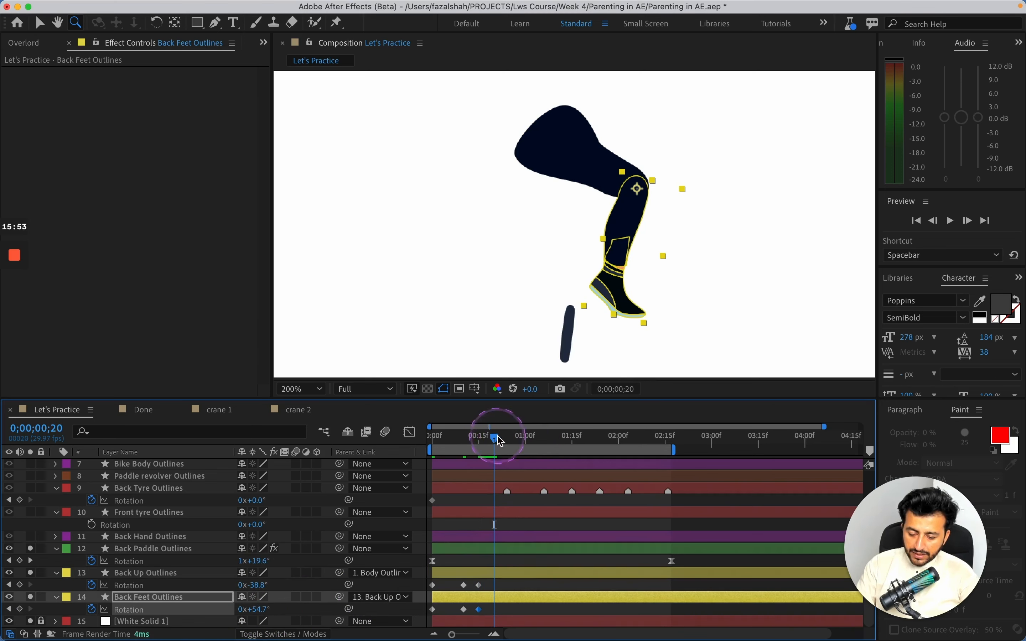
pyautogui.moveTo(259, 585)
pyautogui.mouseDown()
pyautogui.moveTo(272, 585)
pyautogui.moveTo(268, 611)
pyautogui.moveTo(220, 610)
pyautogui.moveTo(279, 583)
pyautogui.moveTo(262, 583)
pyautogui.mouseUp()
# Step: Copy the first rotation keyframes of Back Up and Back Feet Outlines to the first marker at 0;00;00;24
pyautogui.moveTo(508, 442)
pyautogui.mouseDown()
pyautogui.moveTo(493, 441)
pyautogui.moveTo(510, 440)
pyautogui.mouseUp()
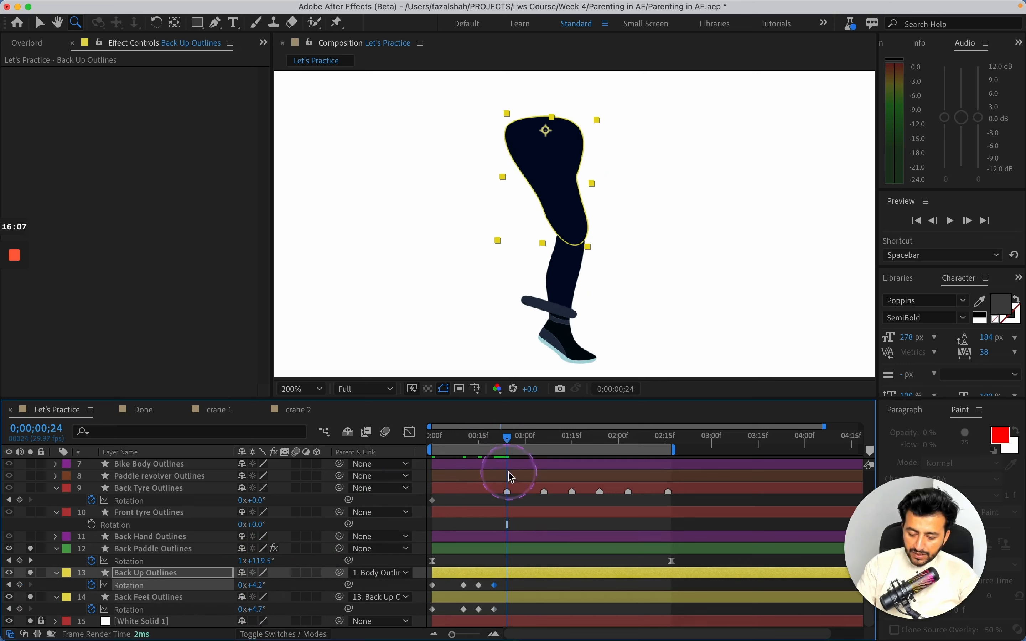
pyautogui.click(434, 587)
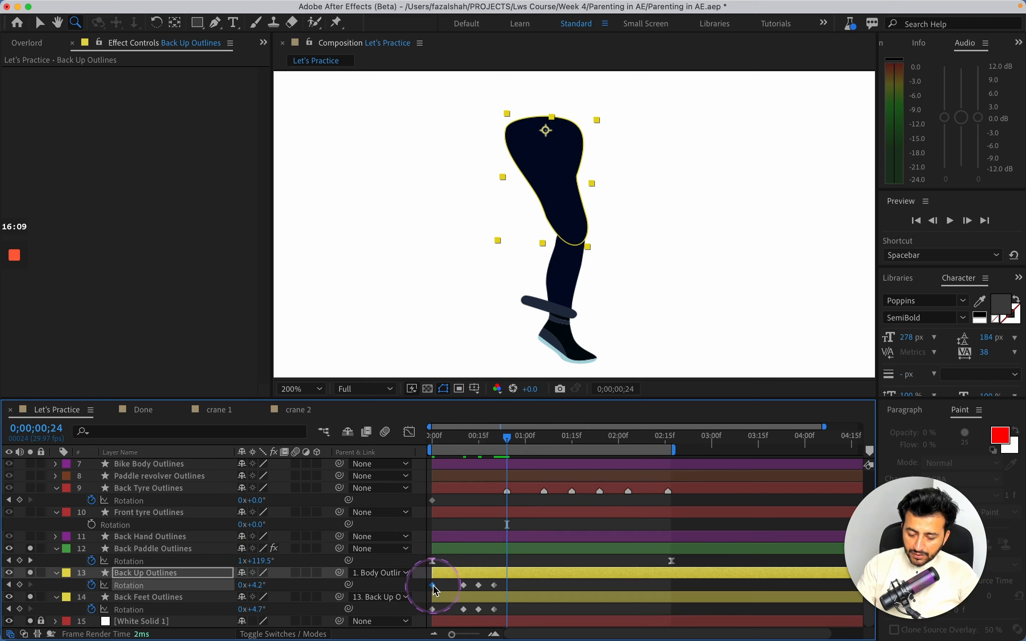
pyautogui.hotkey('ctrl', 'c')
pyautogui.hotkey('ctrl', 'v')
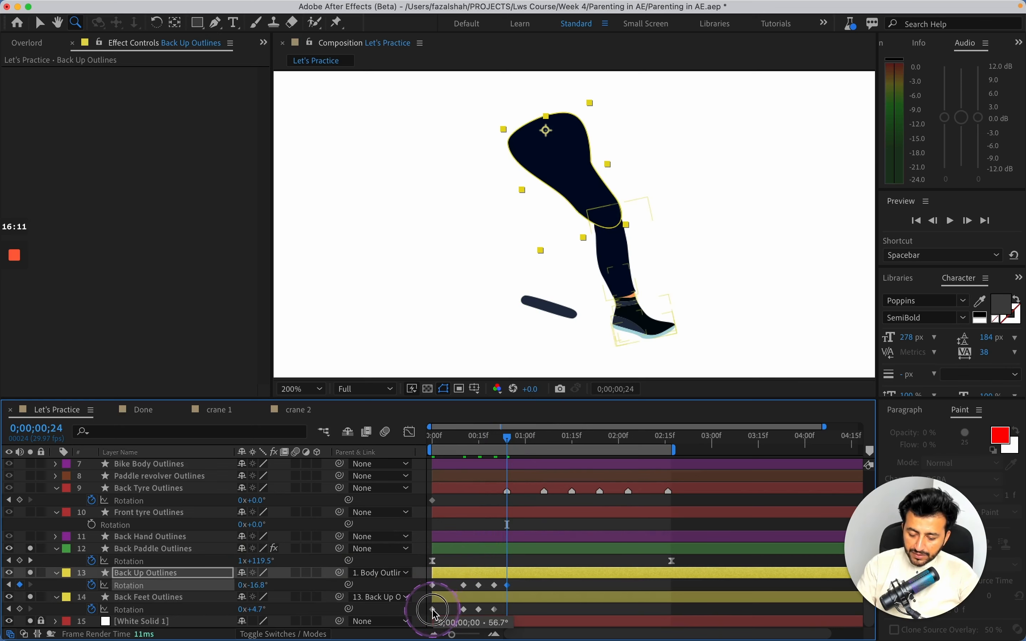
pyautogui.click(434, 610)
pyautogui.hotkey('ctrl', 'c')
pyautogui.hotkey('ctrl', 'v')
pyautogui.keyDown('shift'); pyautogui.click(509, 586); pyautogui.keyUp('shift')
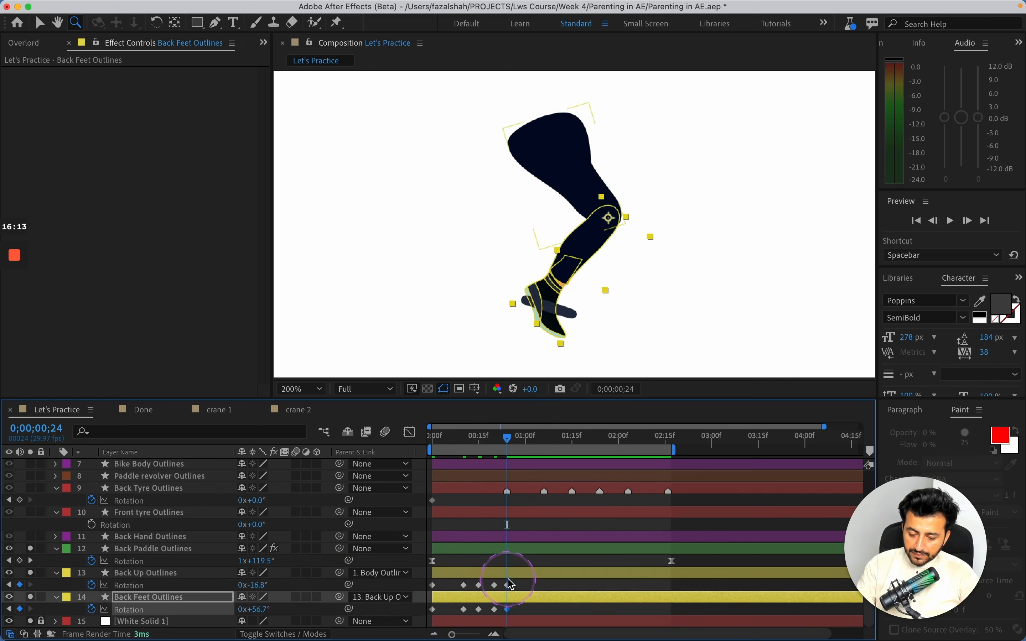
pyautogui.click(517, 611)
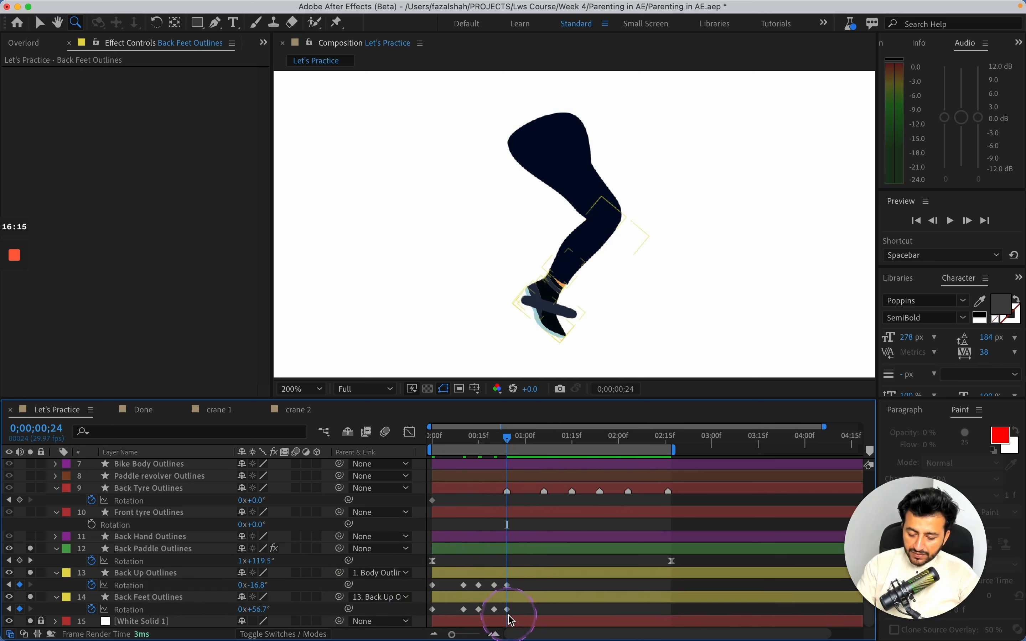
# Step: At 0;00;00;24, refine the leg pose to -21.8° on Back Up Outlines and 68.7° on Back Feet Outlines, and save the project
pyautogui.click(257, 611)
pyautogui.moveTo(256, 611); pyautogui.dragTo(252, 587)
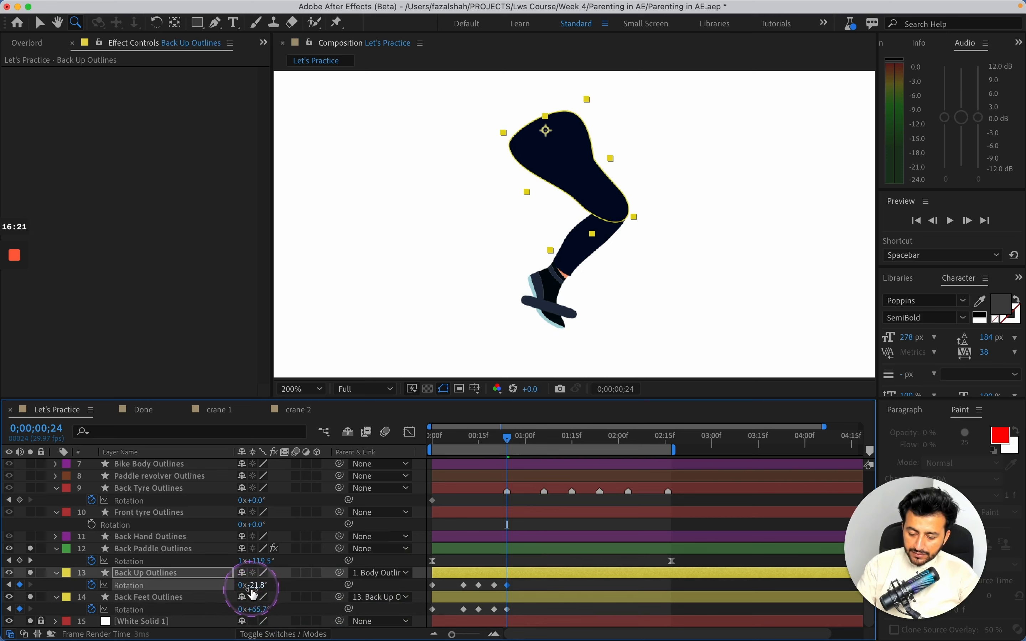
pyautogui.click(257, 609)
pyautogui.press('Return')
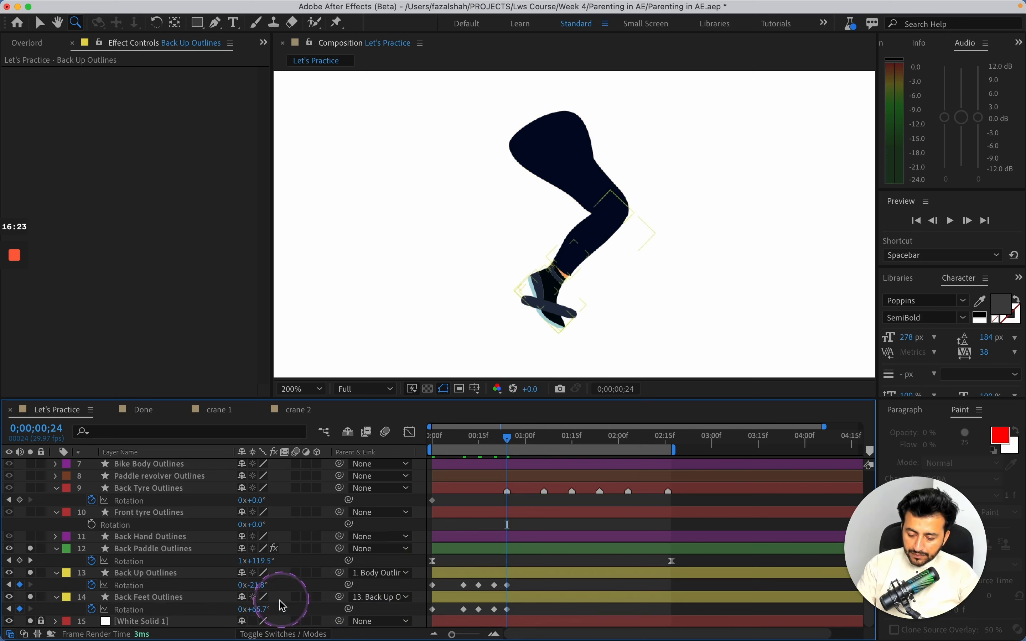
pyautogui.click(260, 609)
pyautogui.moveTo(260, 609); pyautogui.dragTo(279, 610)
pyautogui.press('super+s')
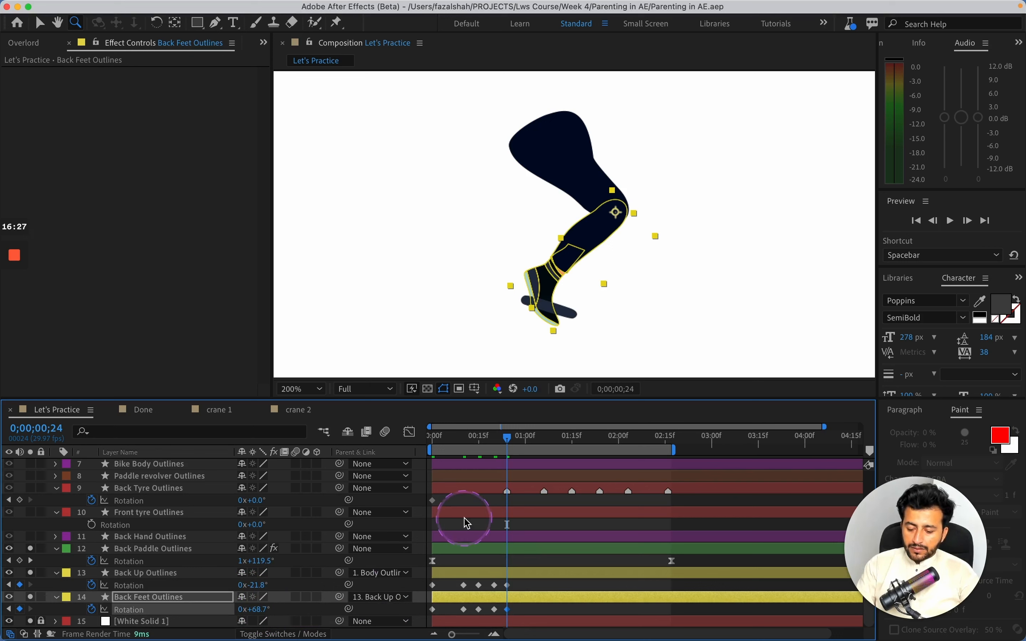
# Step: Try to repeat the last four rotation keyframes of Back Up and Back Feet Outlines from 0;00;01;00, and undo the pasted keyframes
pyautogui.click(518, 589)
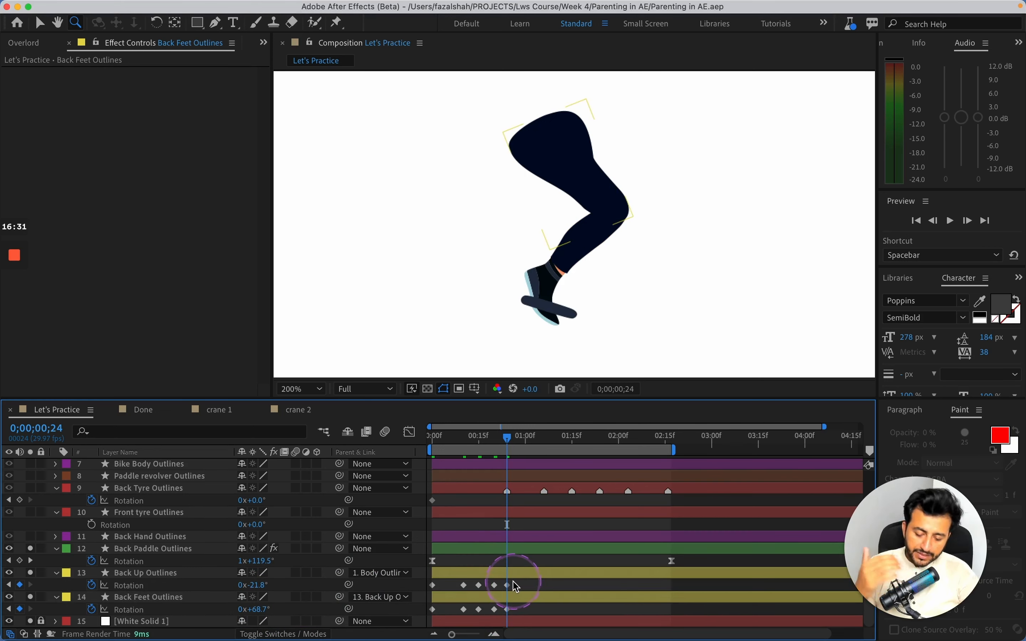
pyautogui.moveTo(457, 582); pyautogui.dragTo(517, 592)
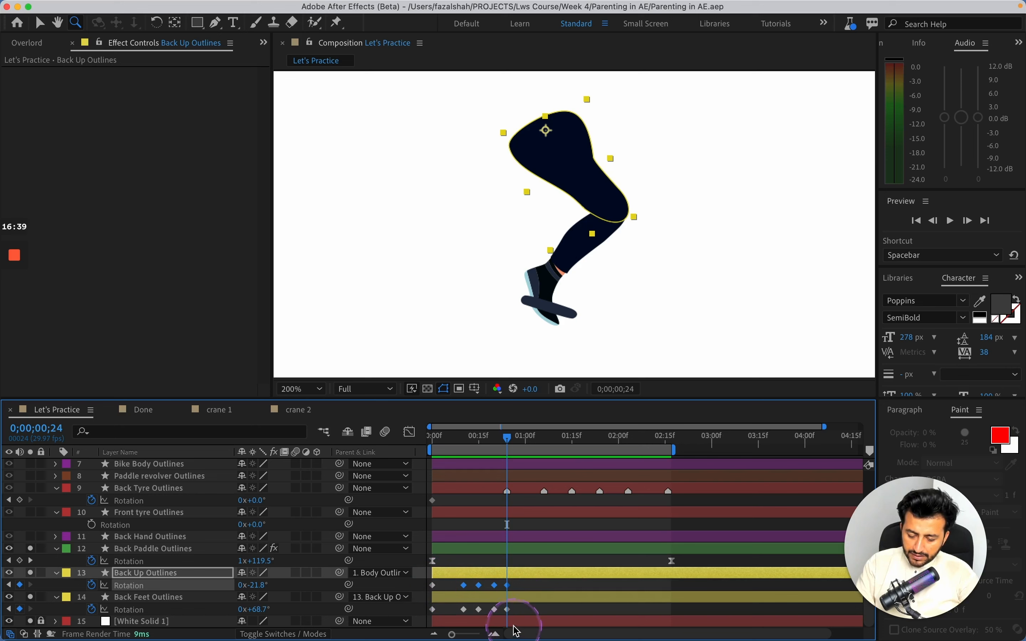
pyautogui.moveTo(512, 439)
pyautogui.mouseDown()
pyautogui.moveTo(426, 441)
pyautogui.moveTo(530, 437)
pyautogui.mouseUp()
pyautogui.moveTo(518, 434)
pyautogui.mouseDown()
pyautogui.moveTo(508, 435)
pyautogui.moveTo(527, 429)
pyautogui.mouseUp()
pyautogui.press('cmd+v')
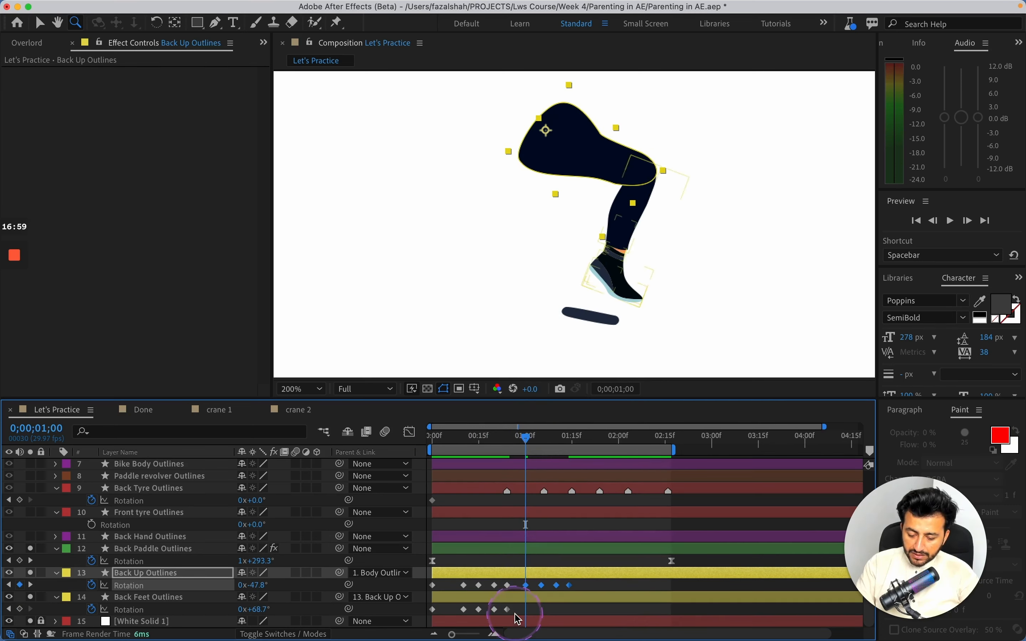
pyautogui.moveTo(515, 612); pyautogui.dragTo(463, 616)
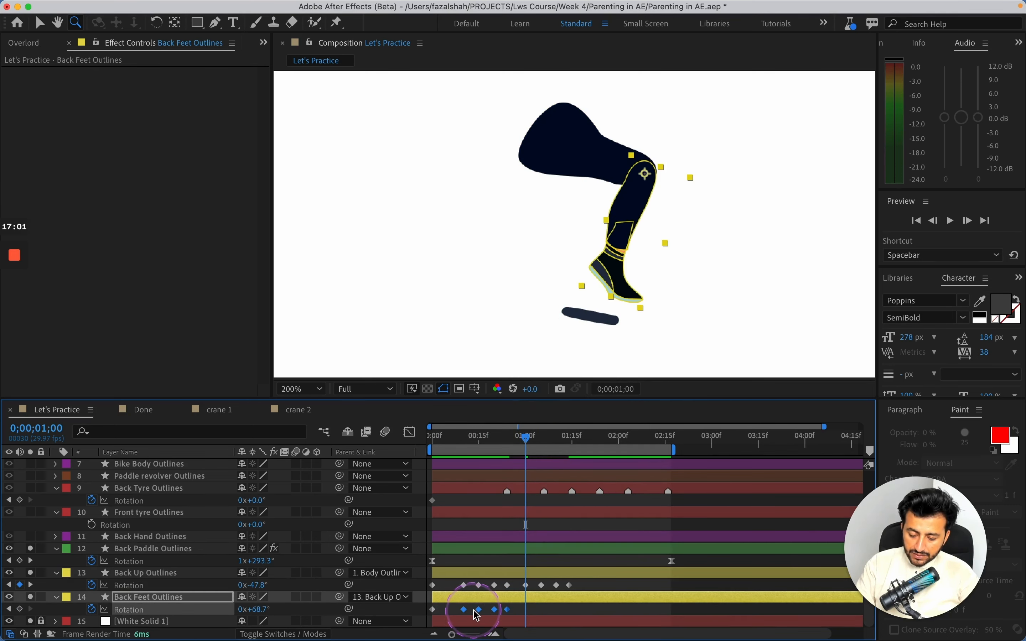
pyautogui.press('cmd+c')
pyautogui.press('cmd+v')
pyautogui.click(544, 455)
pyautogui.moveTo(526, 446); pyautogui.dragTo(432, 436)
pyautogui.press('super+z')
pyautogui.press('super+z')
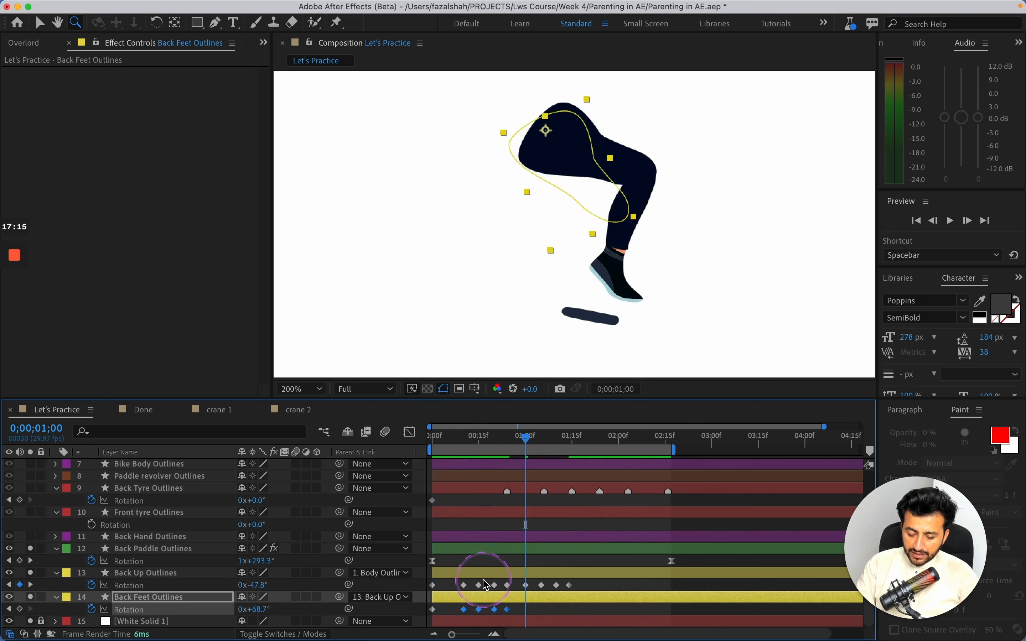
pyautogui.click(446, 590)
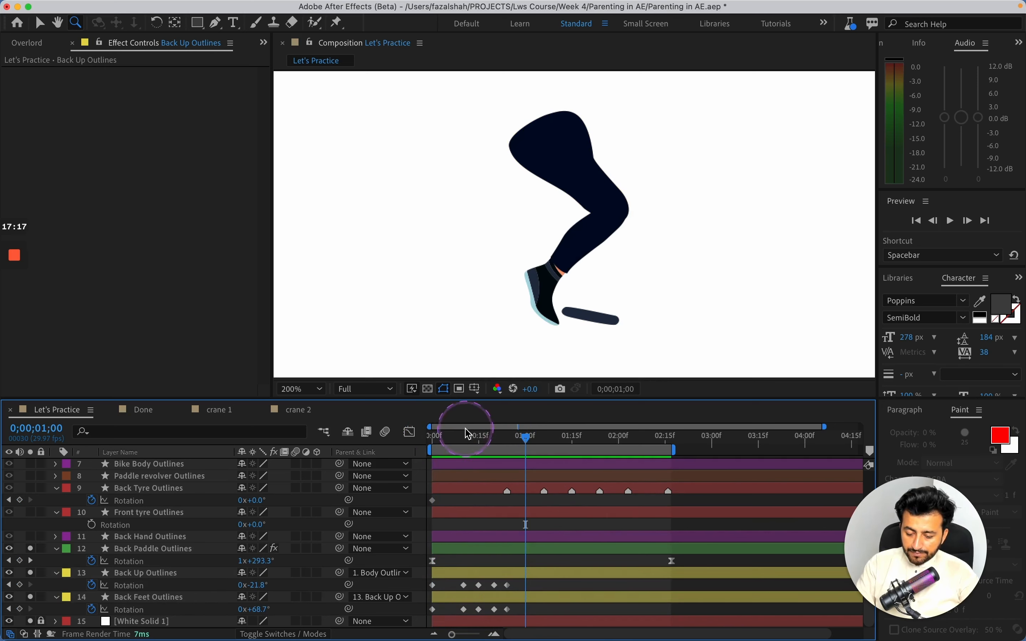
# Step: At 0;00;00;05, set the rotation of Back Up Outlines to -28.3° and Back Feet Outlines to 78.2°
pyautogui.moveTo(470, 441); pyautogui.dragTo(421, 439)
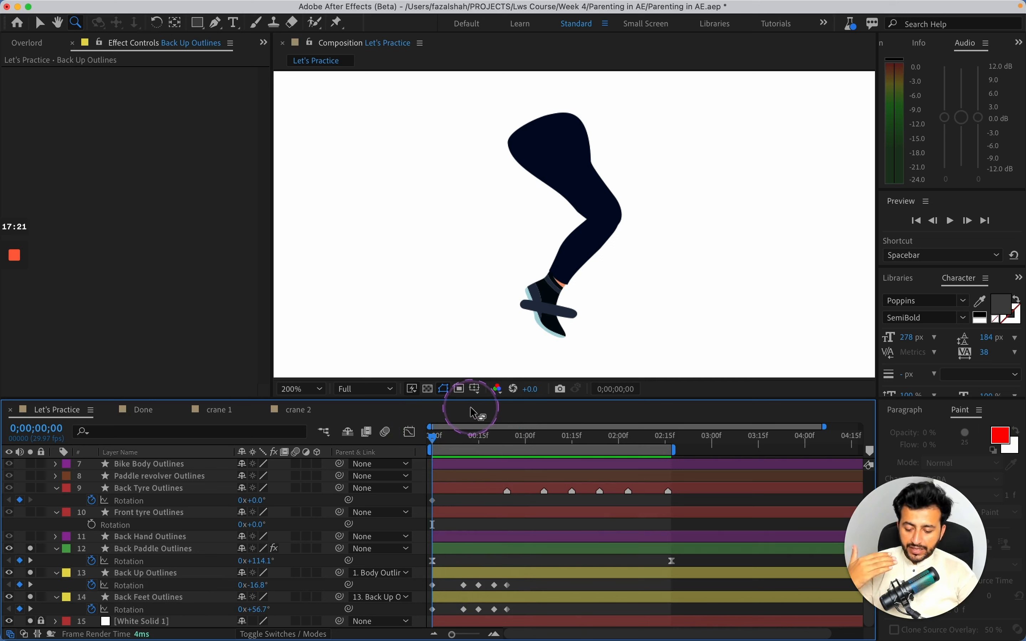
pyautogui.moveTo(431, 437)
pyautogui.mouseDown()
pyautogui.moveTo(460, 438)
pyautogui.moveTo(442, 437)
pyautogui.moveTo(450, 440)
pyautogui.mouseUp()
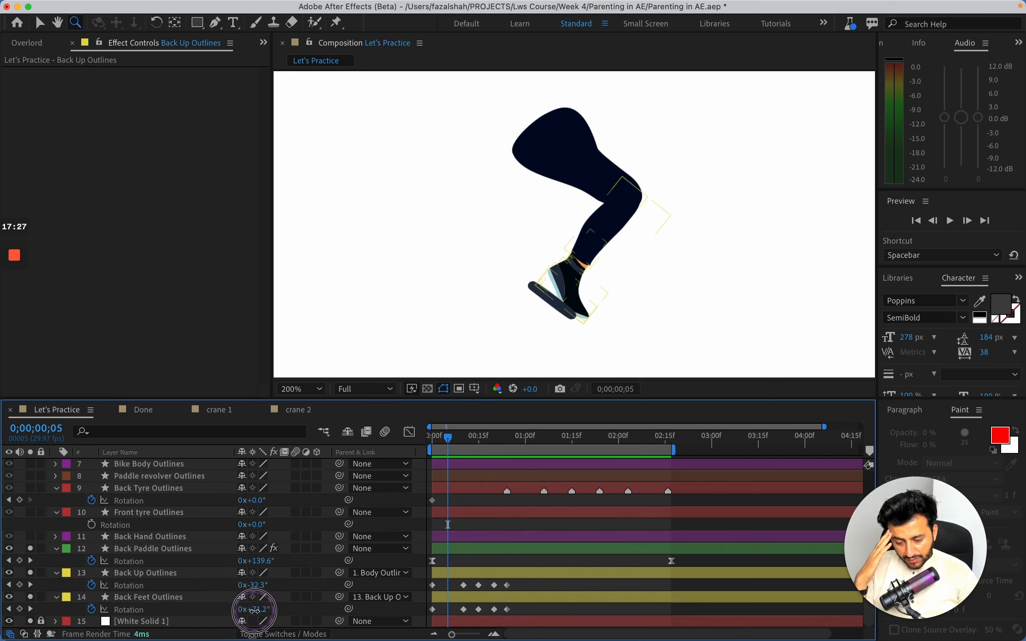
pyautogui.moveTo(255, 609); pyautogui.dragTo(266, 585)
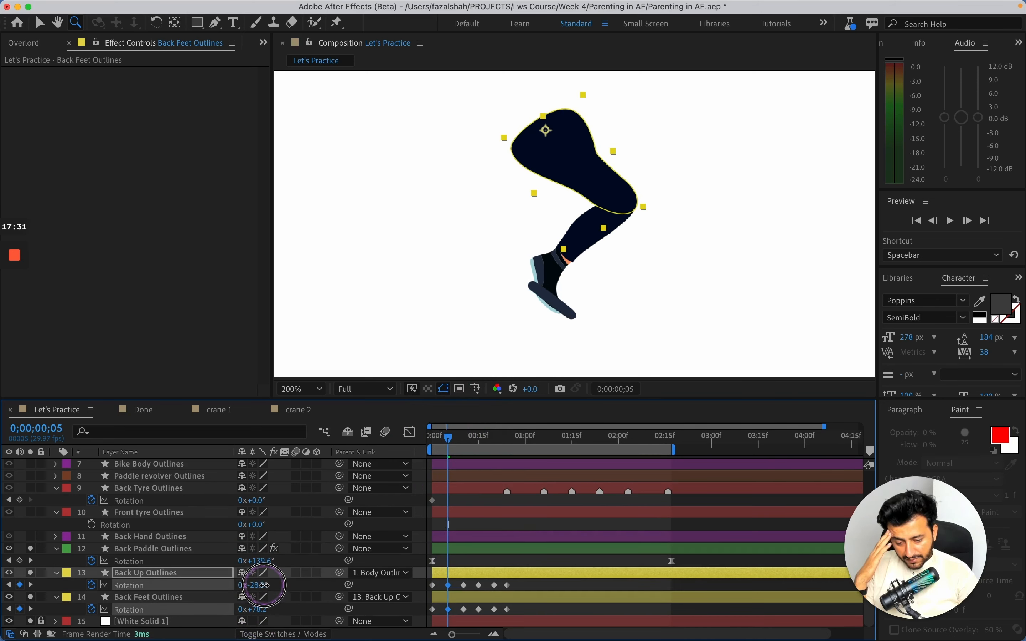
# Step: At 0;00;00;08, set Back Feet Outlines rotation to 87.7° and add a rotation keyframe on Back Up Outlines at -40.0°
pyautogui.moveTo(453, 445); pyautogui.dragTo(463, 444)
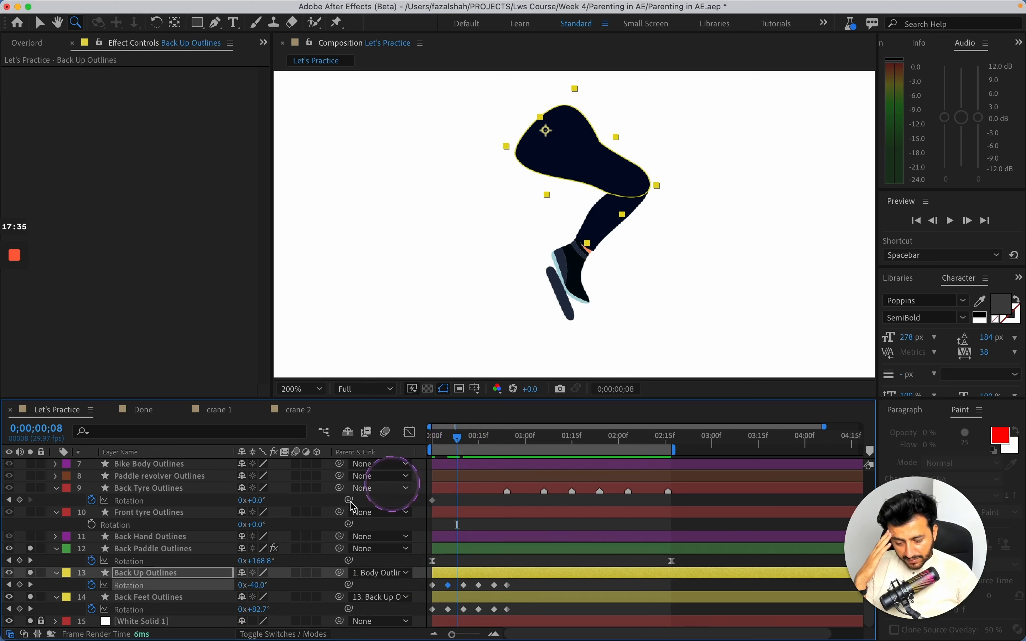
pyautogui.moveTo(257, 613)
pyautogui.mouseDown()
pyautogui.moveTo(240, 612)
pyautogui.moveTo(260, 613)
pyautogui.mouseUp()
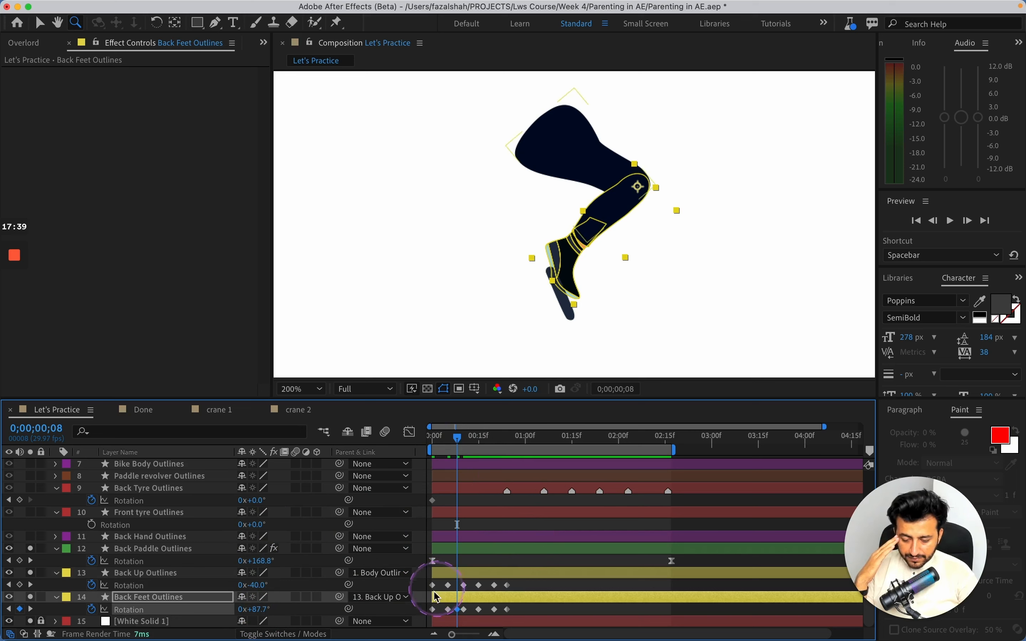
pyautogui.click(20, 586)
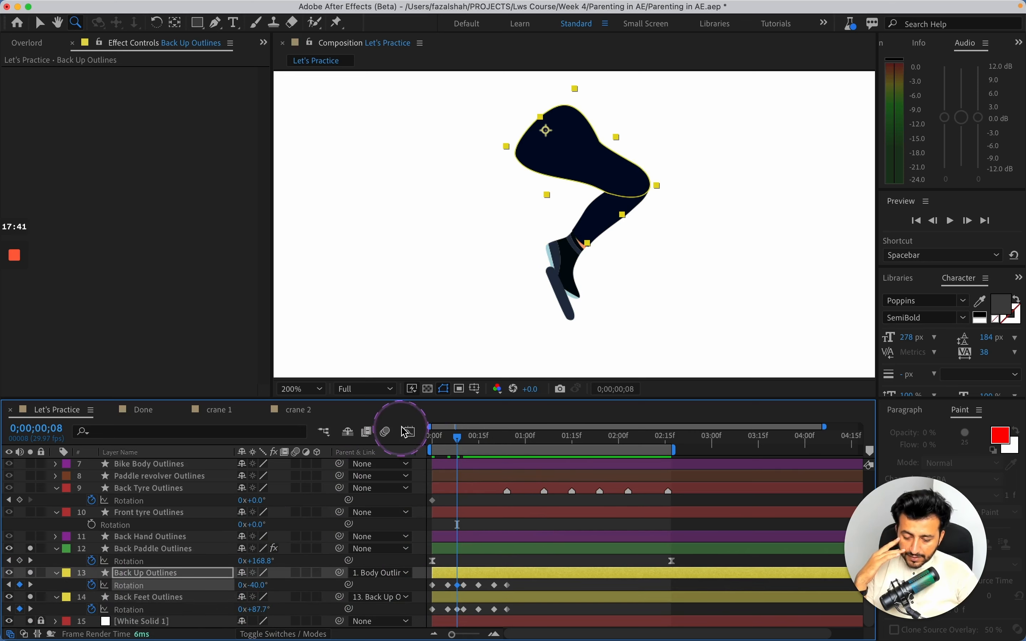
# Step: At 0;00;00;12, set the rotation of Back Up Outlines to -54.2° and Back Feet Outlines to 83.3°
pyautogui.moveTo(464, 439); pyautogui.dragTo(473, 445)
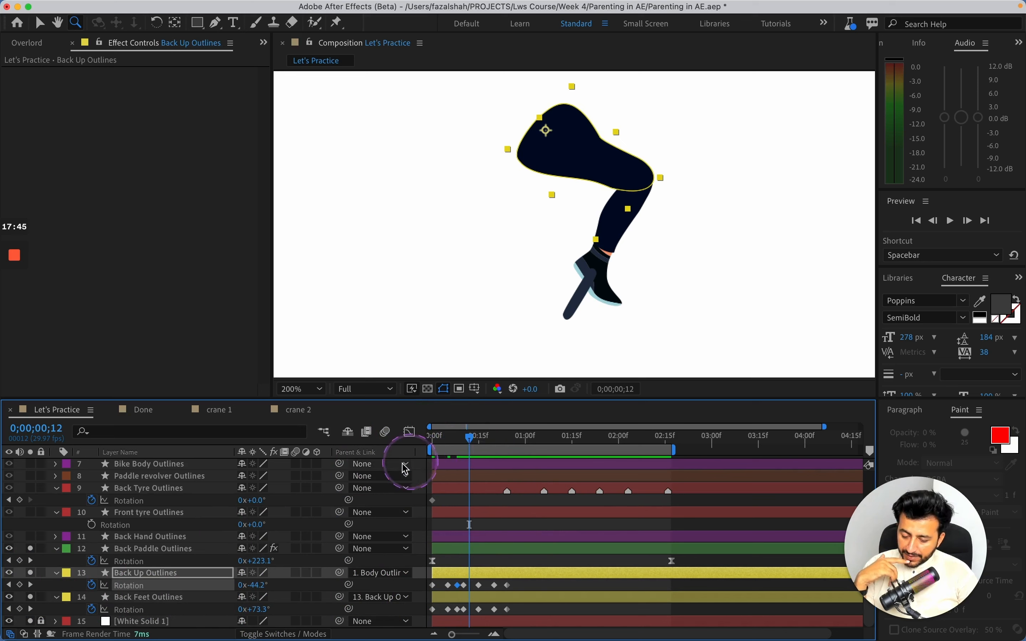
pyautogui.click(243, 598)
pyautogui.moveTo(261, 609); pyautogui.dragTo(256, 609)
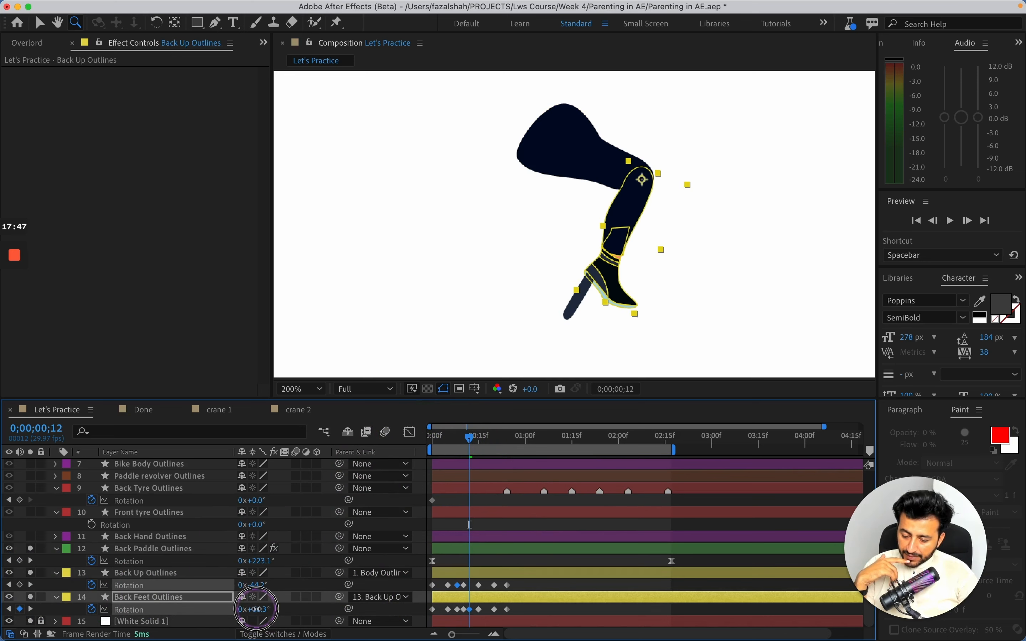
pyautogui.click(256, 609)
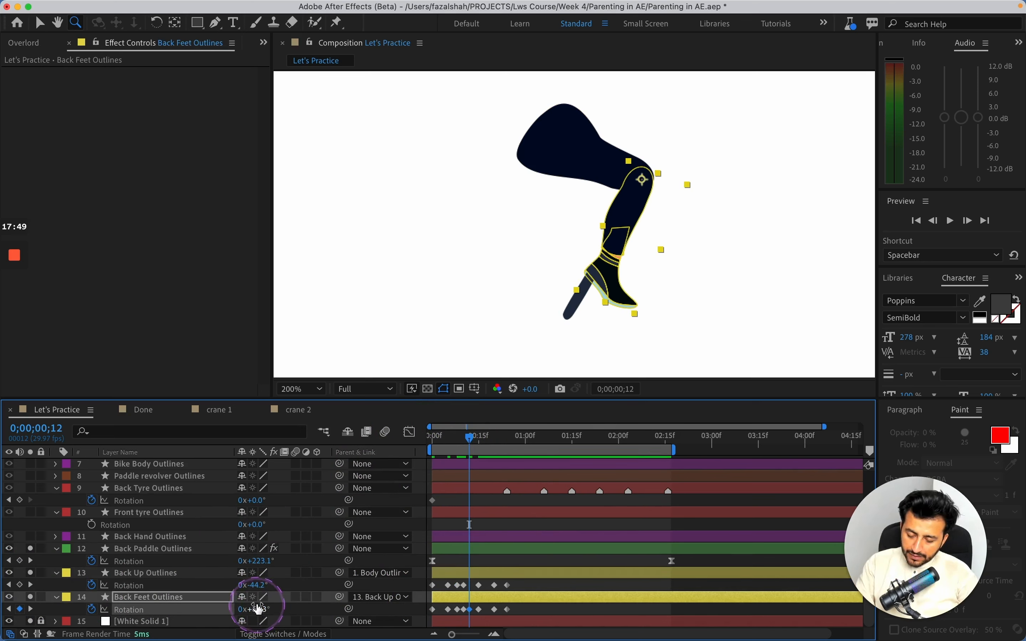
pyautogui.moveTo(259, 585); pyautogui.dragTo(269, 609)
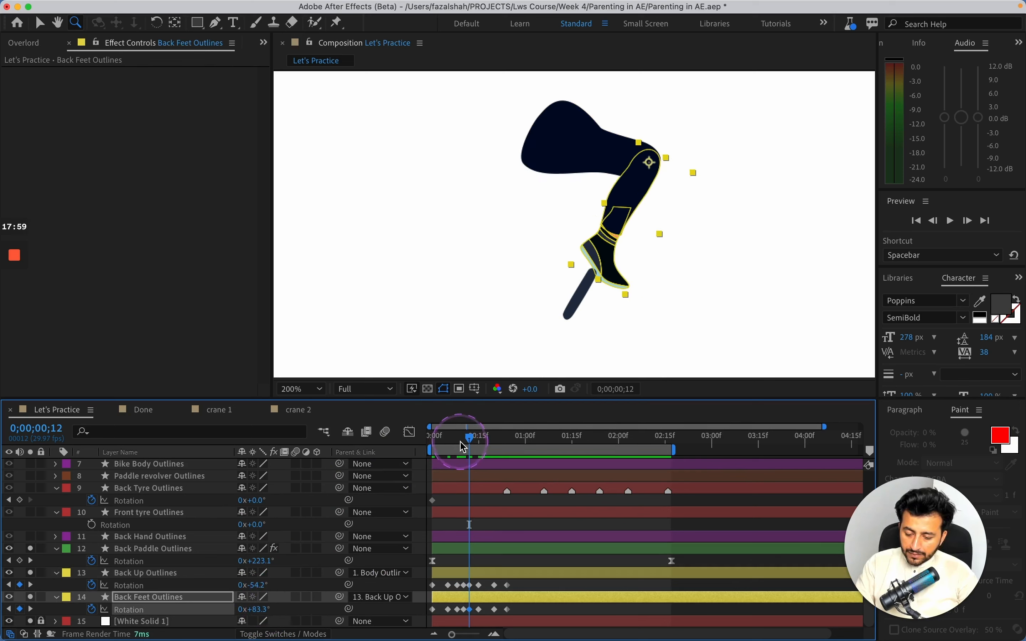
# Step: At 0;00;00;22, set the rotation of Back Up Outlines to -6.8° and Back Feet Outlines to 39.7°
pyautogui.moveTo(463, 446); pyautogui.dragTo(501, 445)
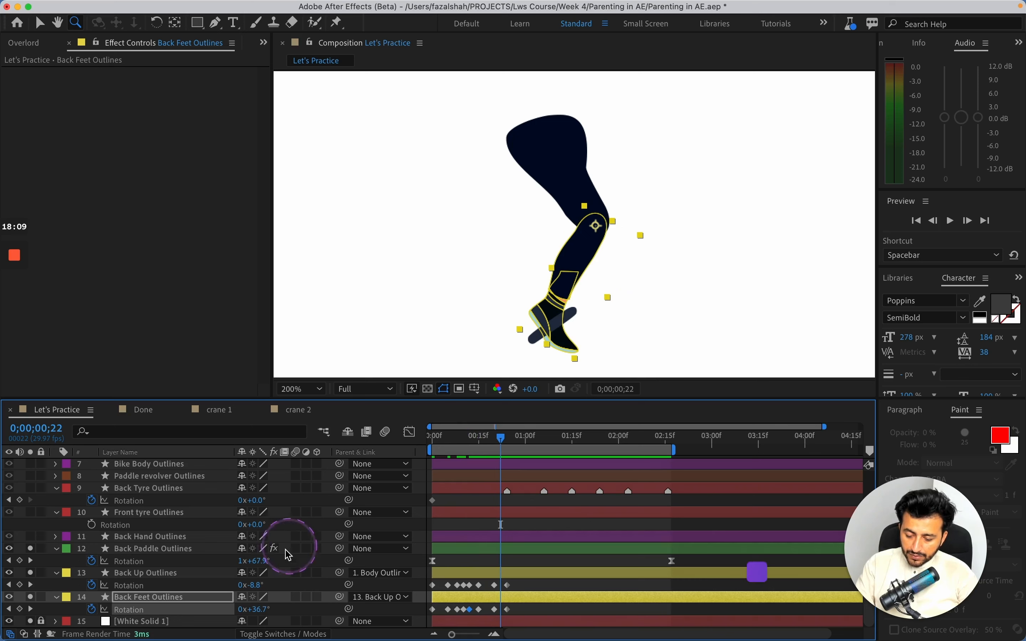
pyautogui.moveTo(255, 610); pyautogui.dragTo(260, 586)
pyautogui.click(477, 502)
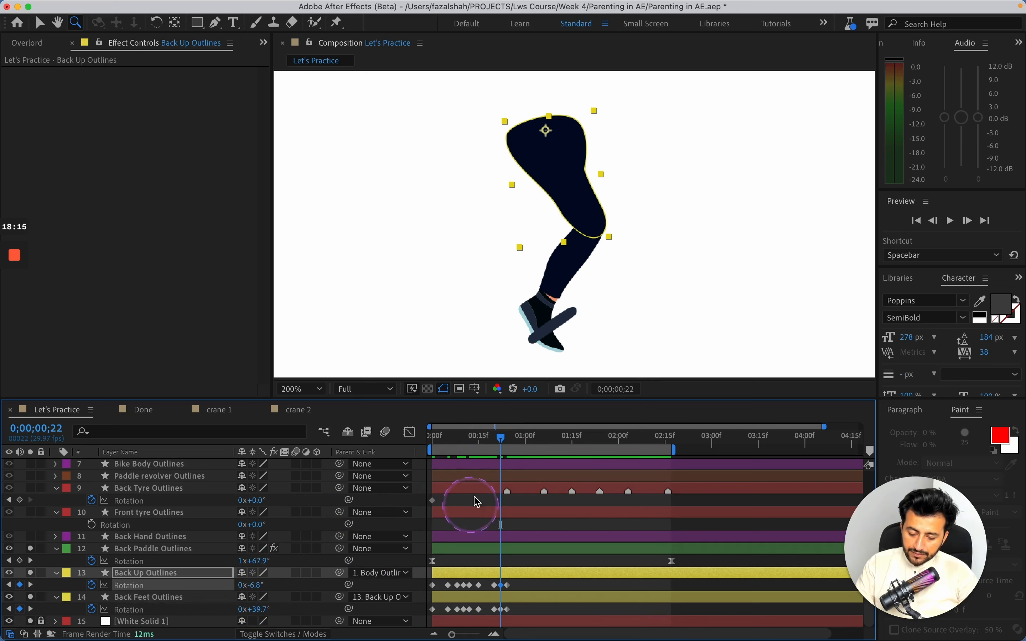
# Step: Copy all rotation keyframes from 0;00;00;05 onward on Back Up and Back Feet Outlines and paste them at 0;00;01;00 on each layer
pyautogui.moveTo(503, 441); pyautogui.dragTo(526, 446)
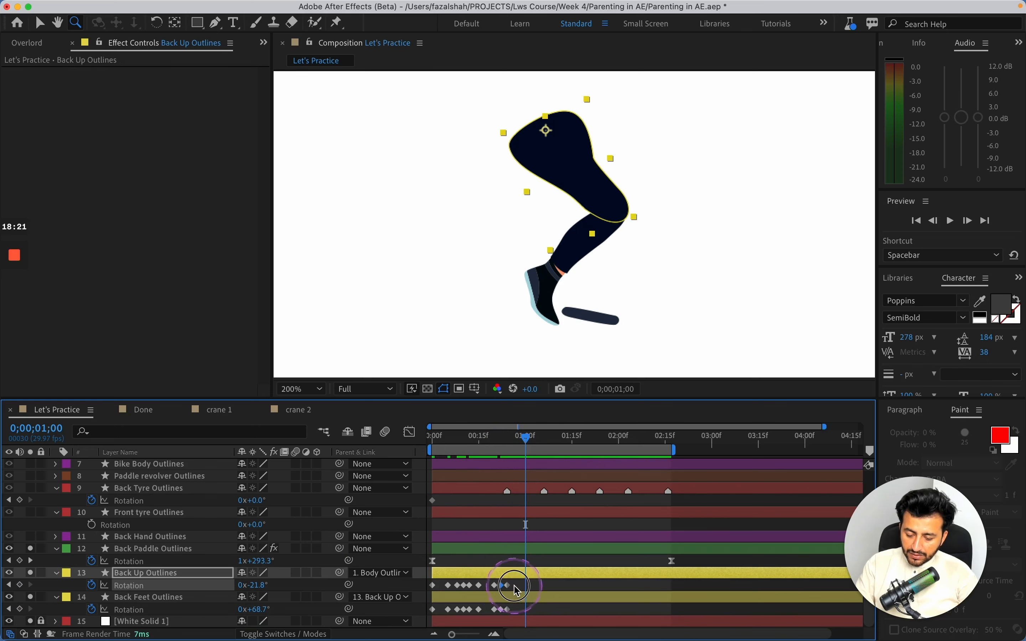
pyautogui.moveTo(517, 591); pyautogui.dragTo(446, 590)
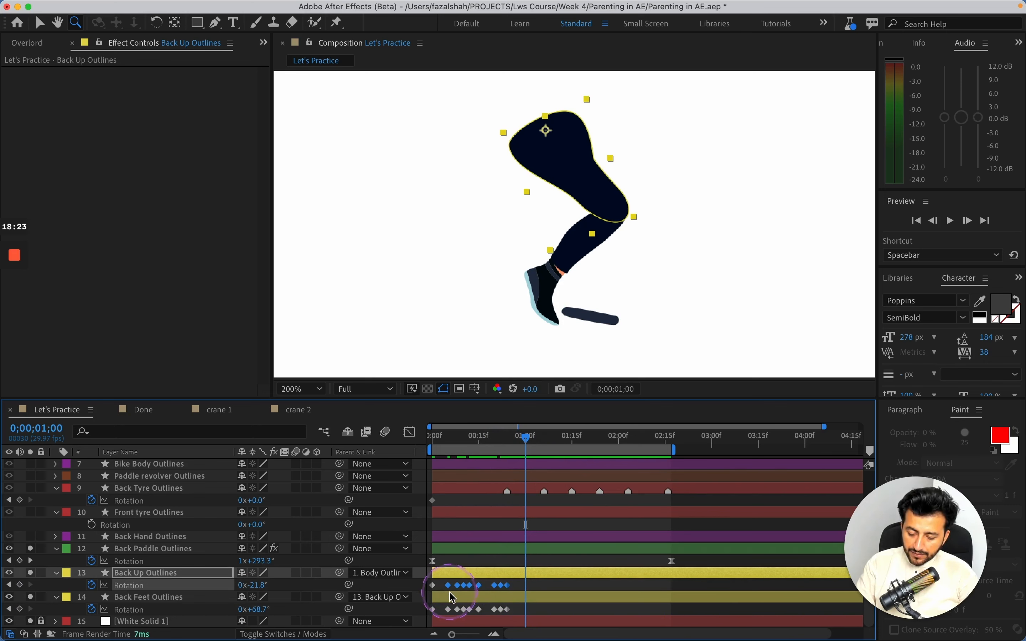
pyautogui.press('super+v')
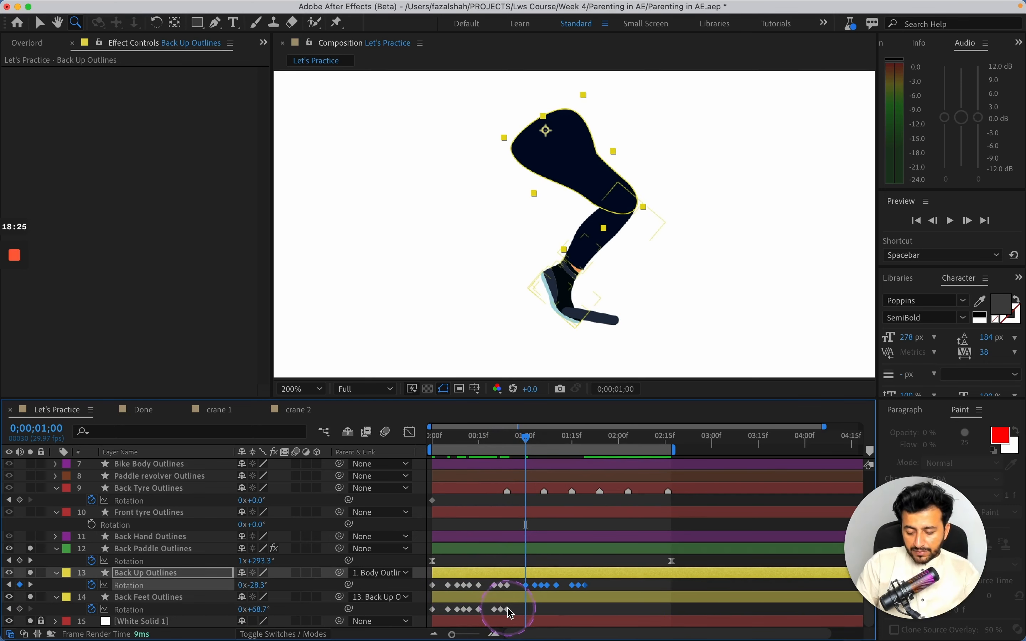
pyautogui.moveTo(511, 612); pyautogui.dragTo(441, 616)
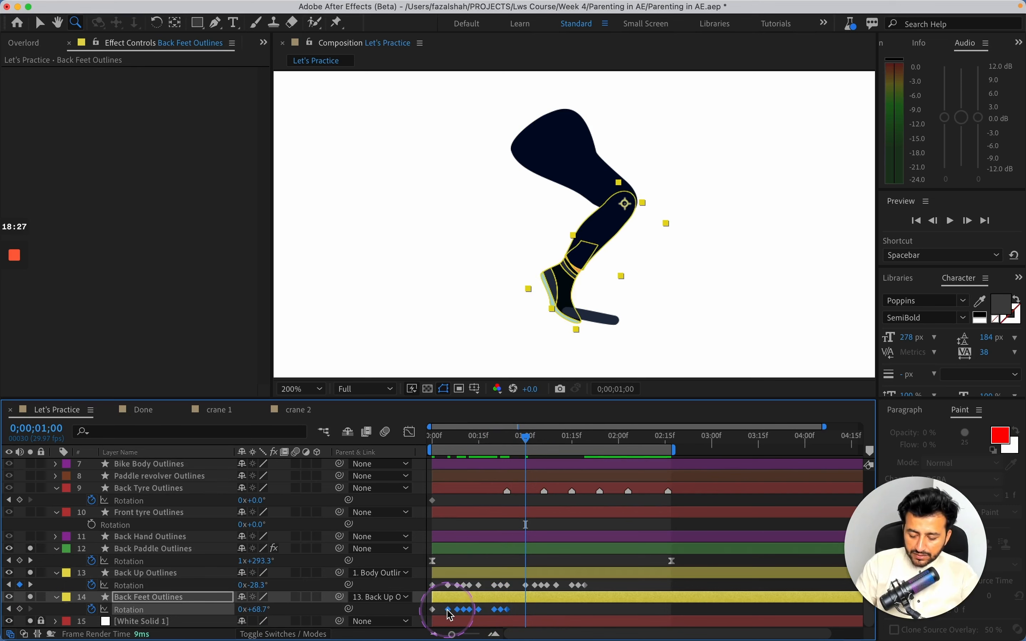
pyautogui.press('super+v')
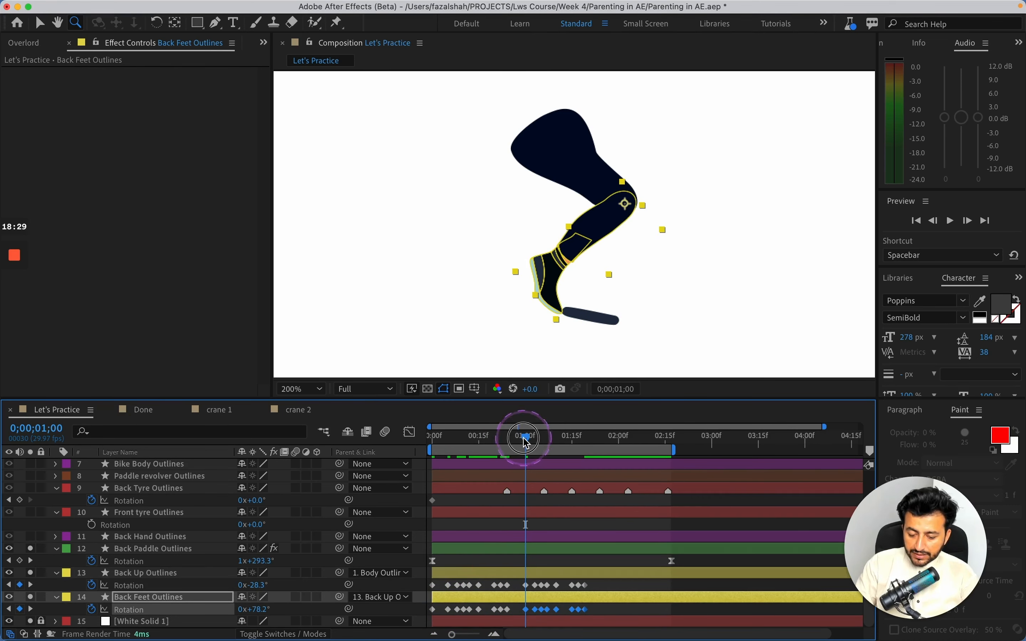
# Step: Move the pasted keyframes on both leg layers to start at 0;00;00;27 and compress them to end at about 0;00;01;05
pyautogui.moveTo(522, 436)
pyautogui.mouseDown()
pyautogui.moveTo(492, 445)
pyautogui.moveTo(510, 443)
pyautogui.mouseUp()
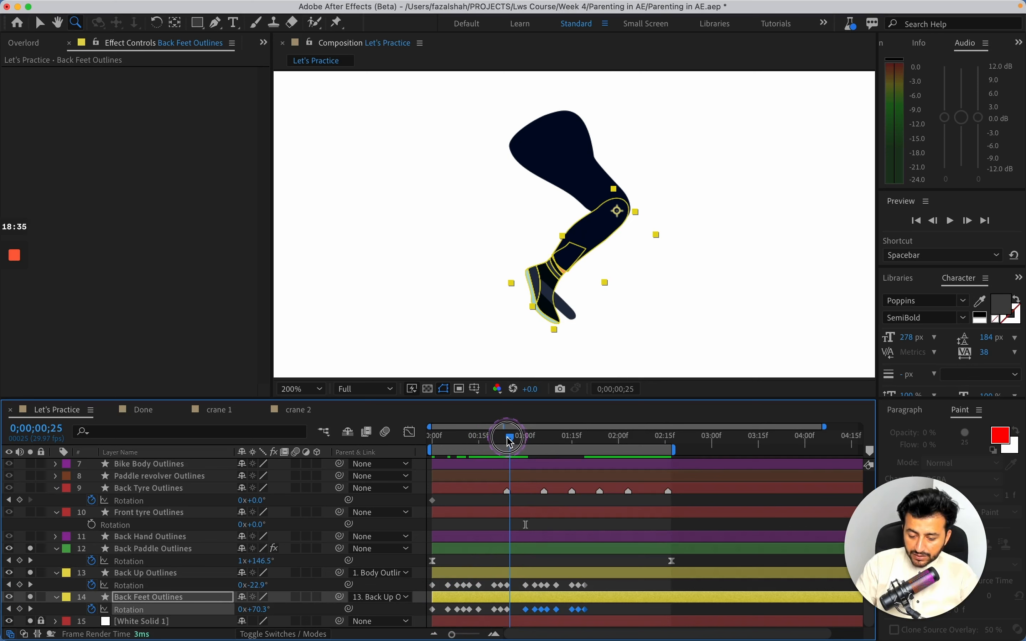
pyautogui.moveTo(601, 611); pyautogui.dragTo(518, 590)
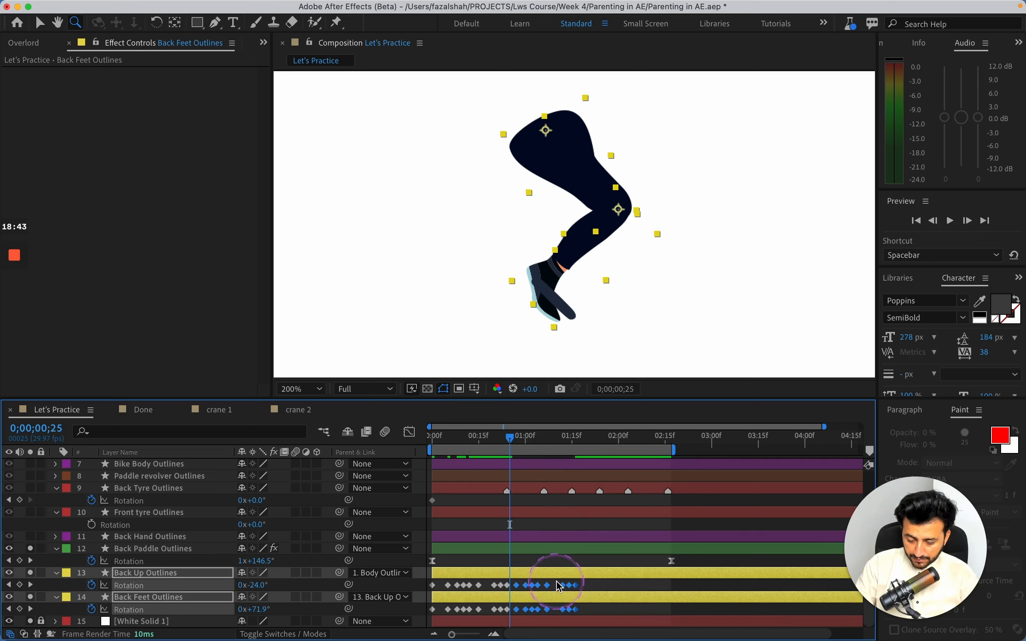
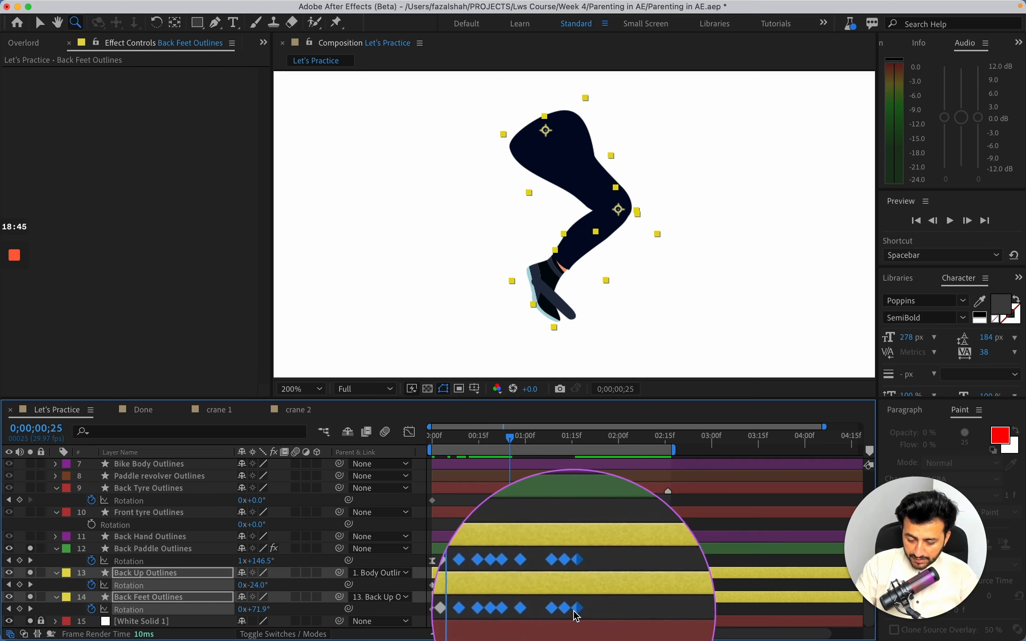
pyautogui.moveTo(575, 610); pyautogui.dragTo(537, 609)
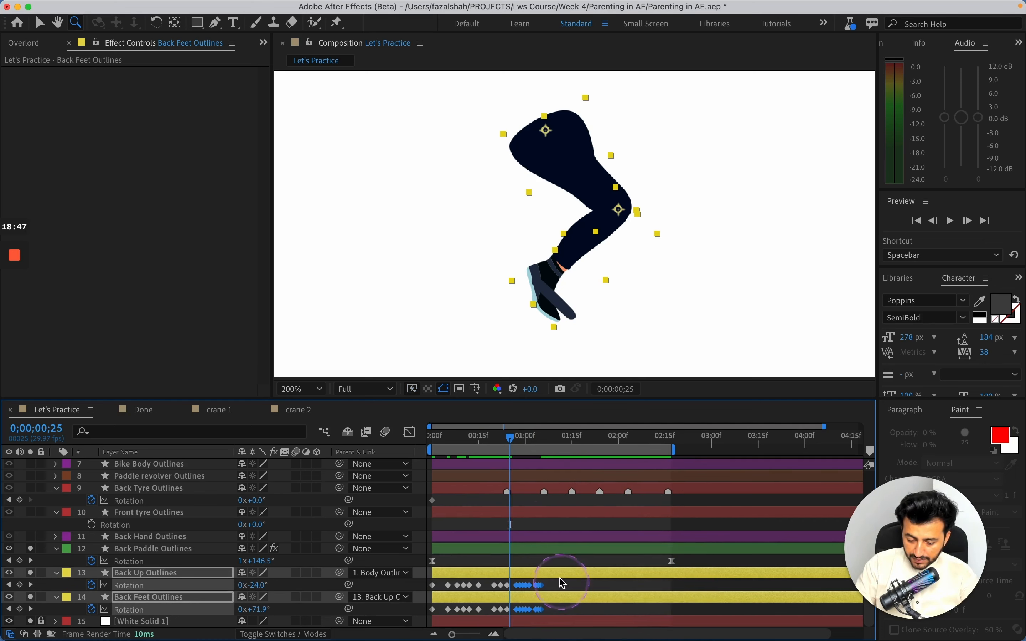
# Step: Stretch the pasted leg keyframes to end at the 0;00;01;06 marker, and shift the whole set one frame earlier
pyautogui.moveTo(511, 439); pyautogui.dragTo(547, 443)
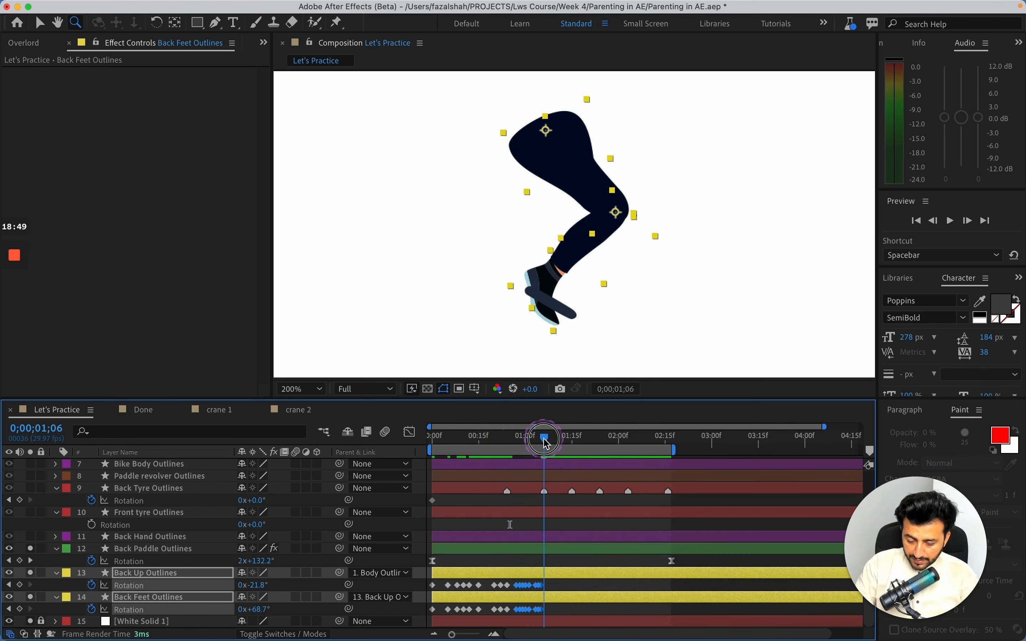
pyautogui.click(493, 635)
pyautogui.click(492, 634)
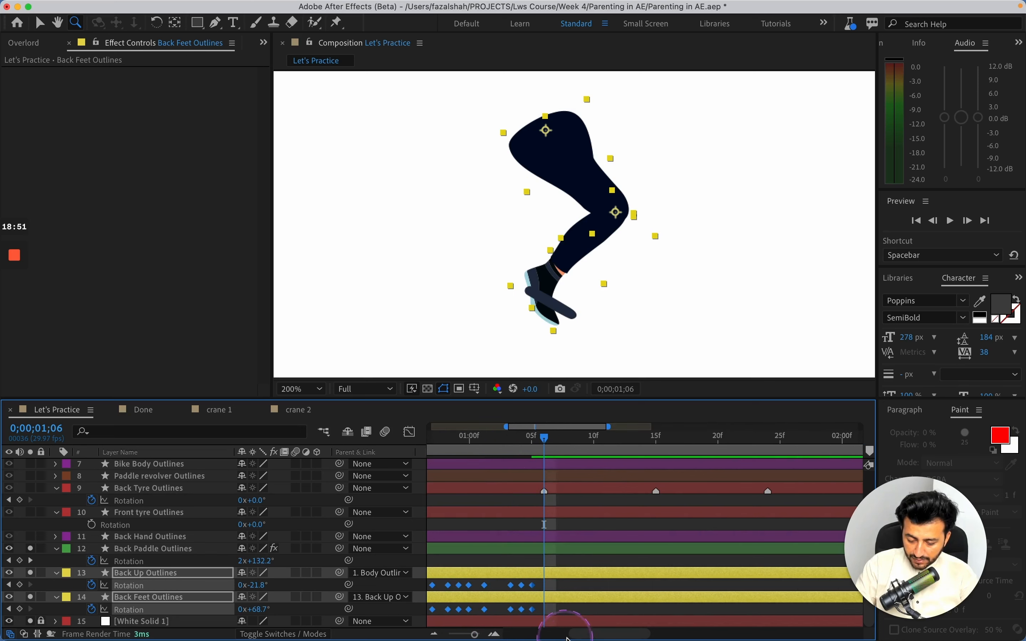
pyautogui.moveTo(576, 636); pyautogui.dragTo(553, 637)
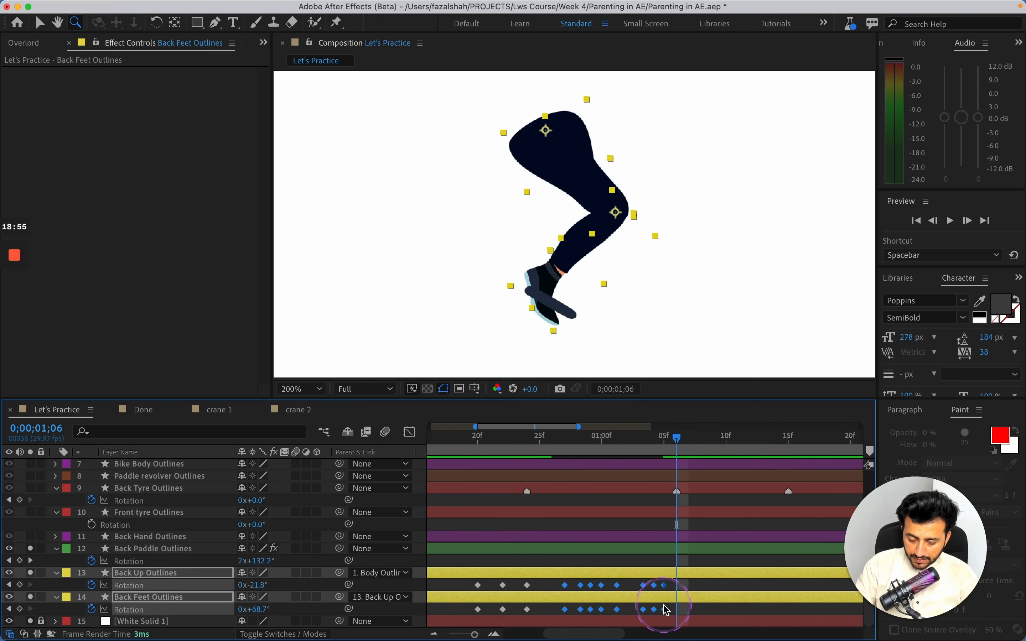
pyautogui.moveTo(667, 610); pyautogui.dragTo(676, 616)
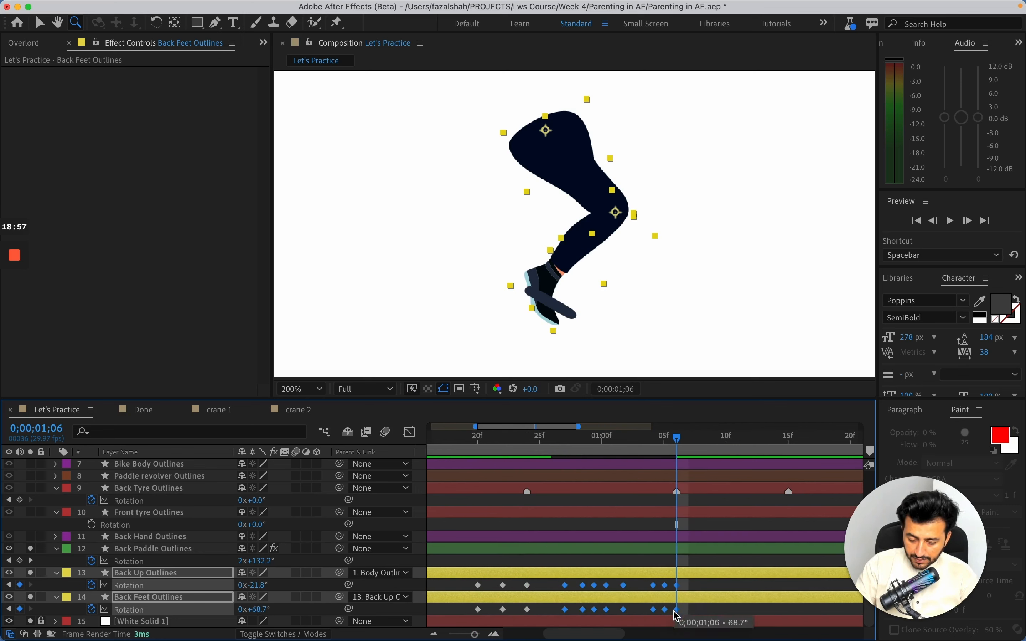
pyautogui.moveTo(641, 446)
pyautogui.mouseDown()
pyautogui.moveTo(532, 456)
pyautogui.moveTo(642, 446)
pyautogui.mouseUp()
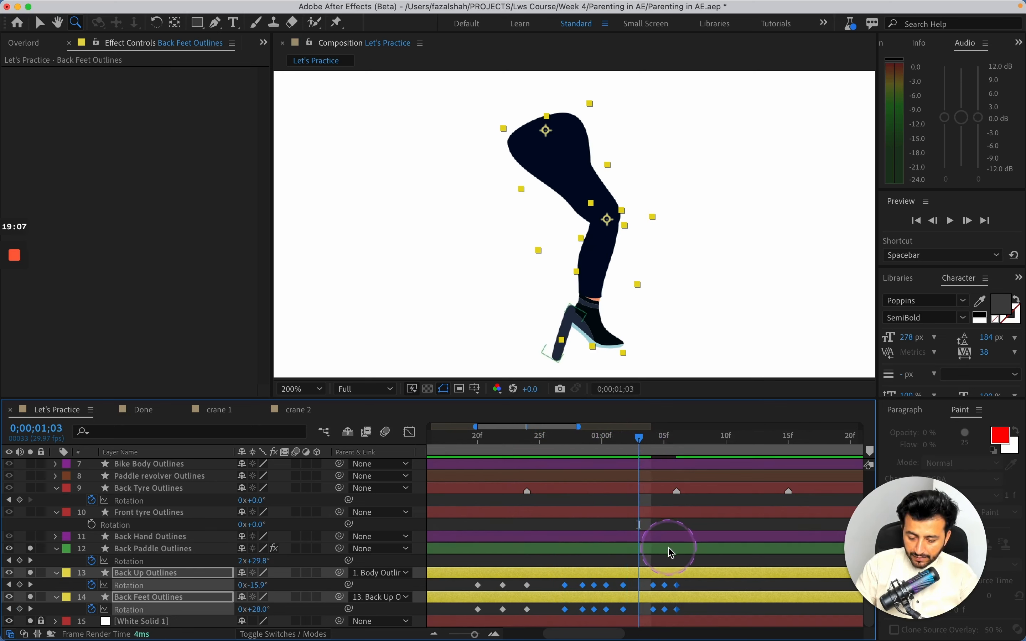
pyautogui.moveTo(675, 592); pyautogui.dragTo(665, 593)
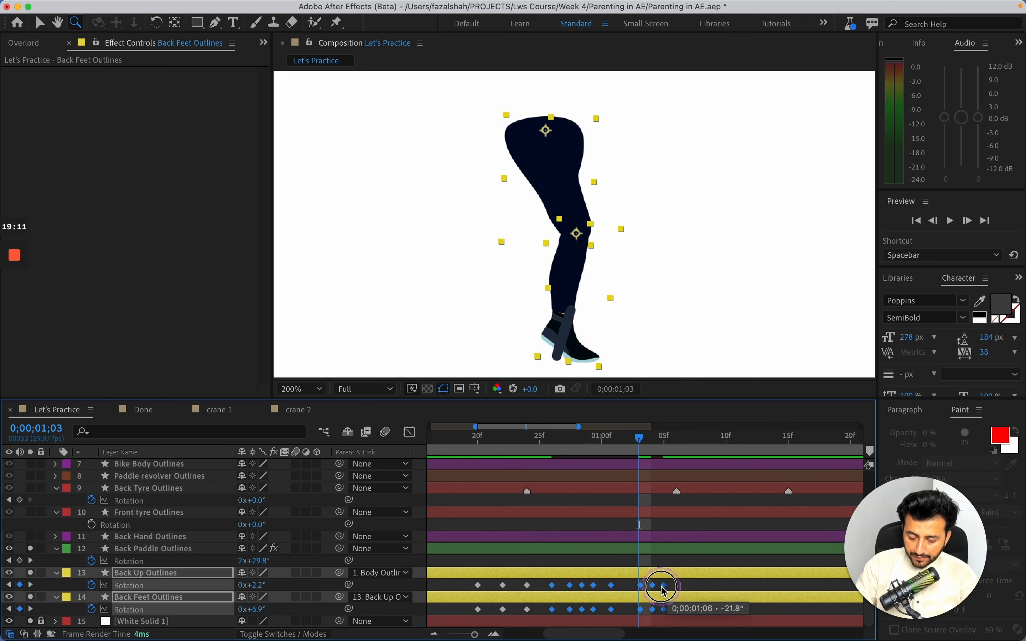
# Step: At 0;00;00;26, set the rotation of Back Up Outlines to -43.3° and Back Feet Outlines to 95.2°
pyautogui.moveTo(631, 437); pyautogui.dragTo(558, 585)
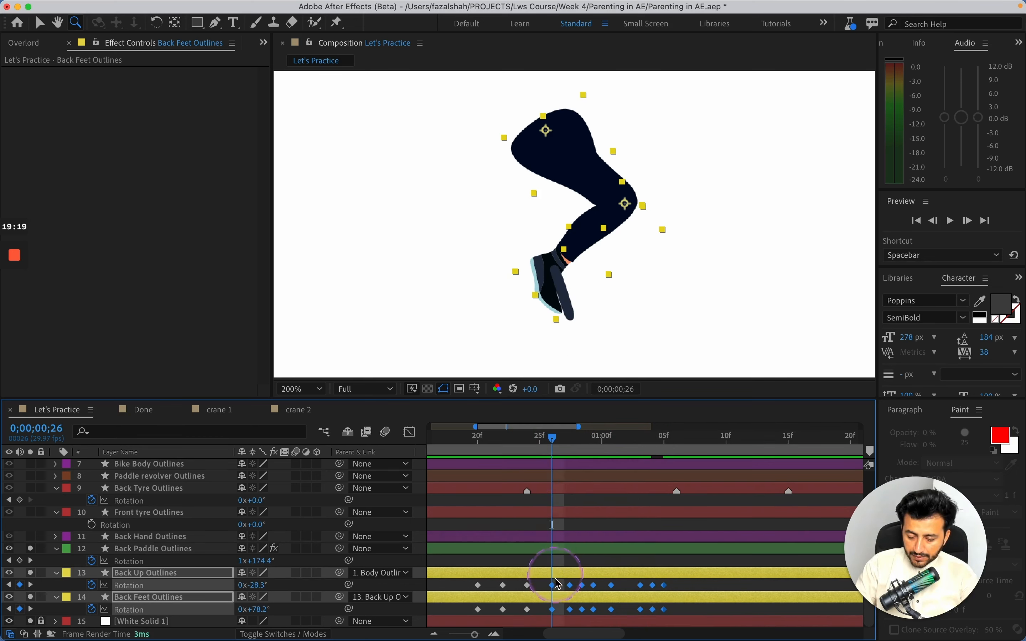
pyautogui.click(559, 584)
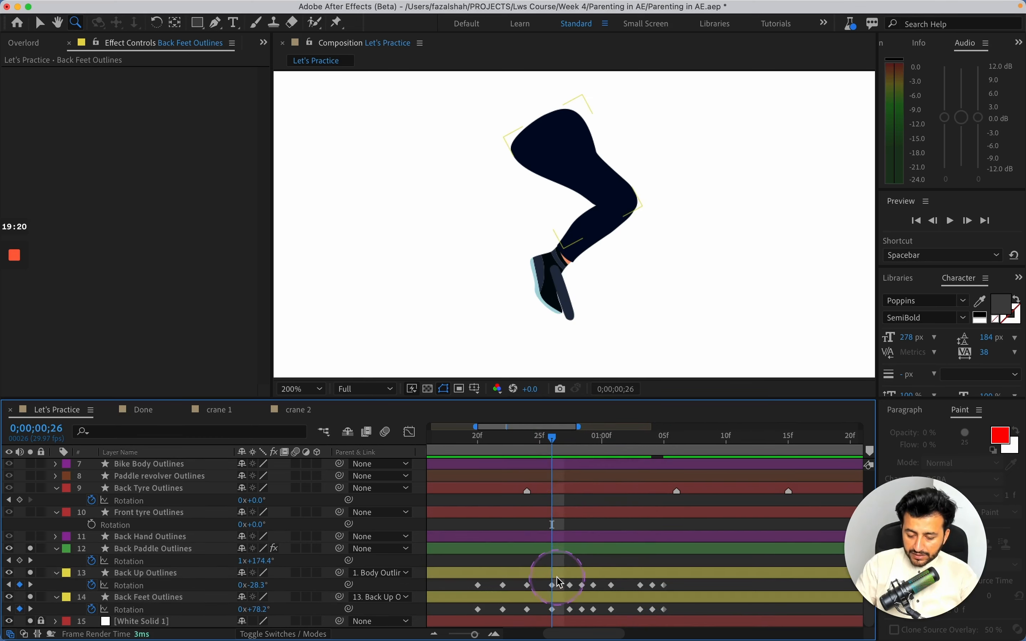
pyautogui.click(557, 597)
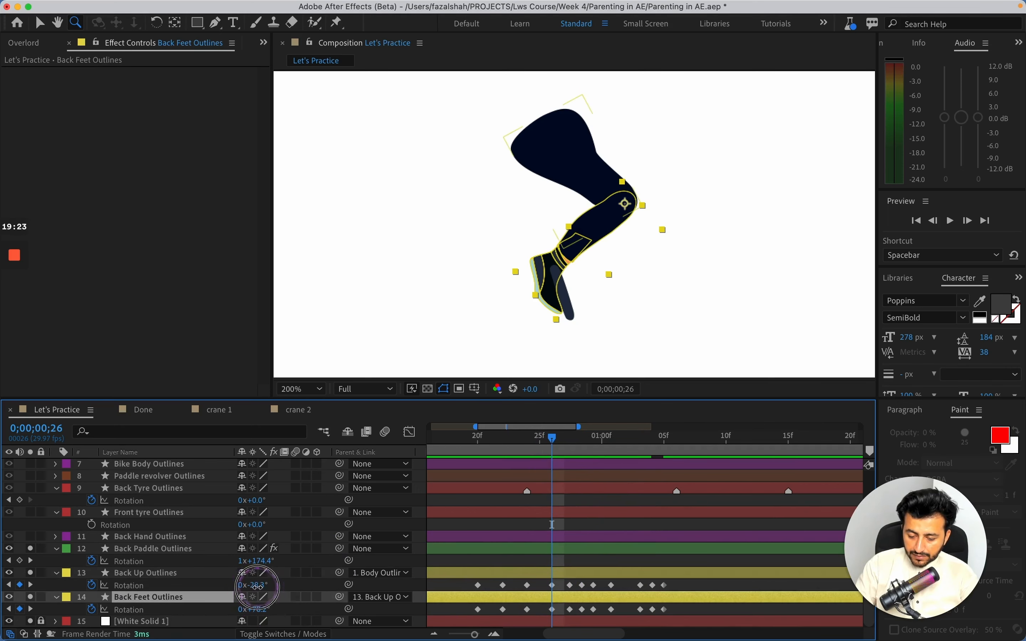
pyautogui.moveTo(257, 587)
pyautogui.mouseDown()
pyautogui.moveTo(236, 584)
pyautogui.moveTo(286, 610)
pyautogui.moveTo(257, 591)
pyautogui.moveTo(269, 601)
pyautogui.moveTo(240, 610)
pyautogui.moveTo(252, 609)
pyautogui.moveTo(251, 585)
pyautogui.mouseUp()
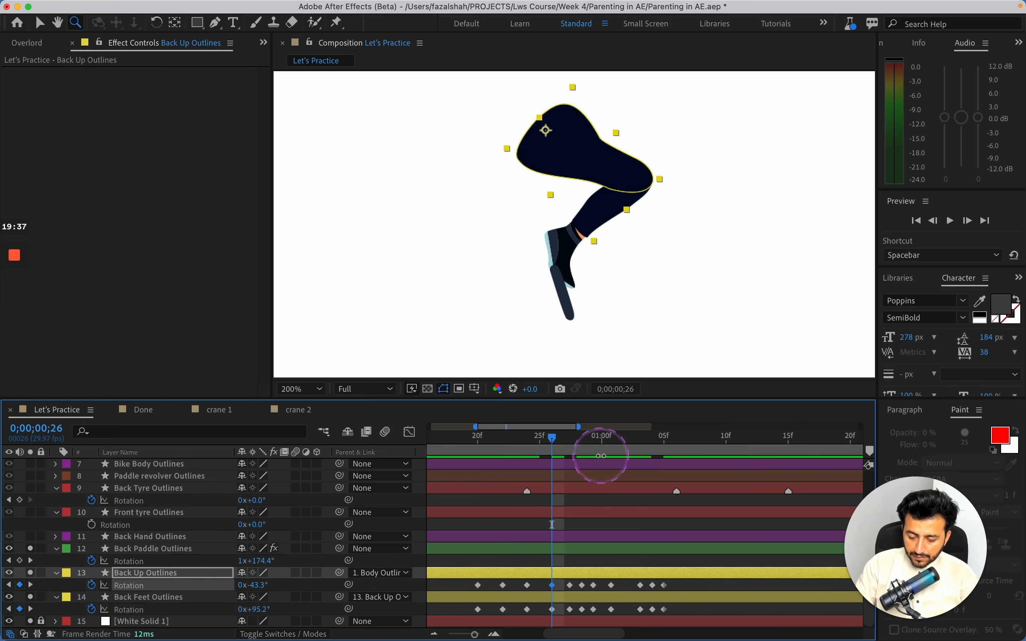
# Step: Delete both leg layers' keyframes just after 0;00;00;27, and at 0;00;00;27 set Back Up rotation to -51.2° and Back Feet to 88.2°
pyautogui.moveTo(559, 449)
pyautogui.mouseDown()
pyautogui.moveTo(518, 446)
pyautogui.moveTo(575, 443)
pyautogui.moveTo(567, 442)
pyautogui.mouseUp()
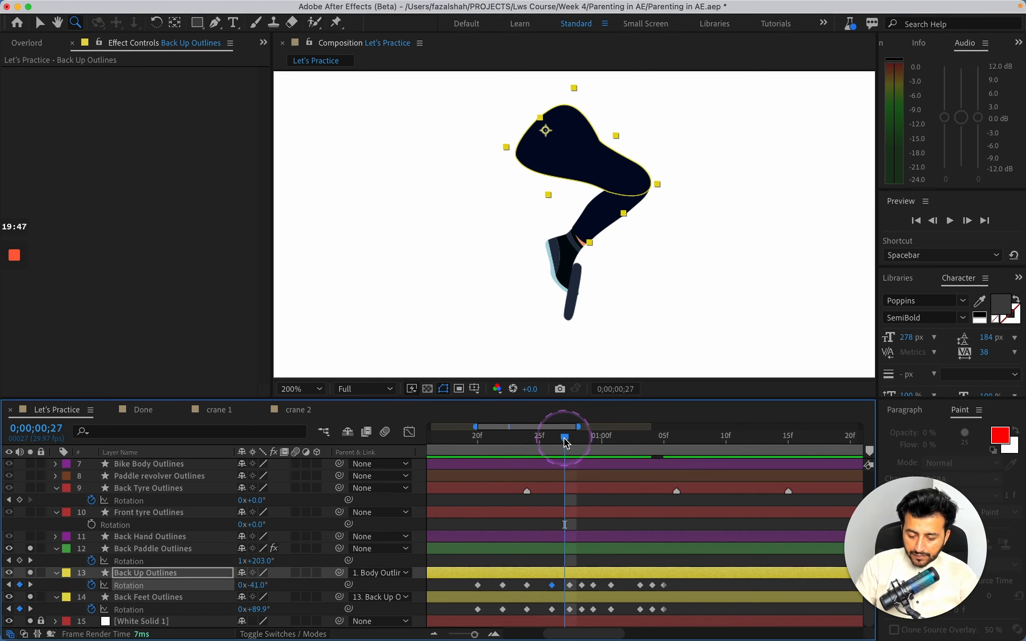
pyautogui.moveTo(569, 586)
pyautogui.mouseDown()
pyautogui.moveTo(575, 614)
pyautogui.moveTo(581, 585)
pyautogui.mouseUp()
pyautogui.click(569, 597)
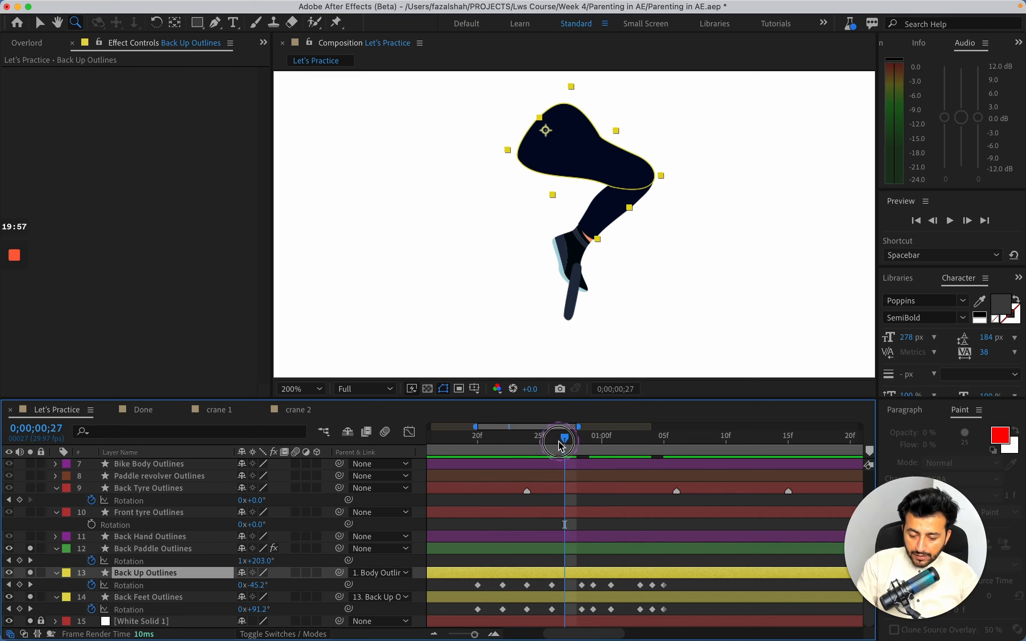
pyautogui.moveTo(562, 446)
pyautogui.mouseDown()
pyautogui.moveTo(541, 443)
pyautogui.moveTo(563, 445)
pyautogui.mouseUp()
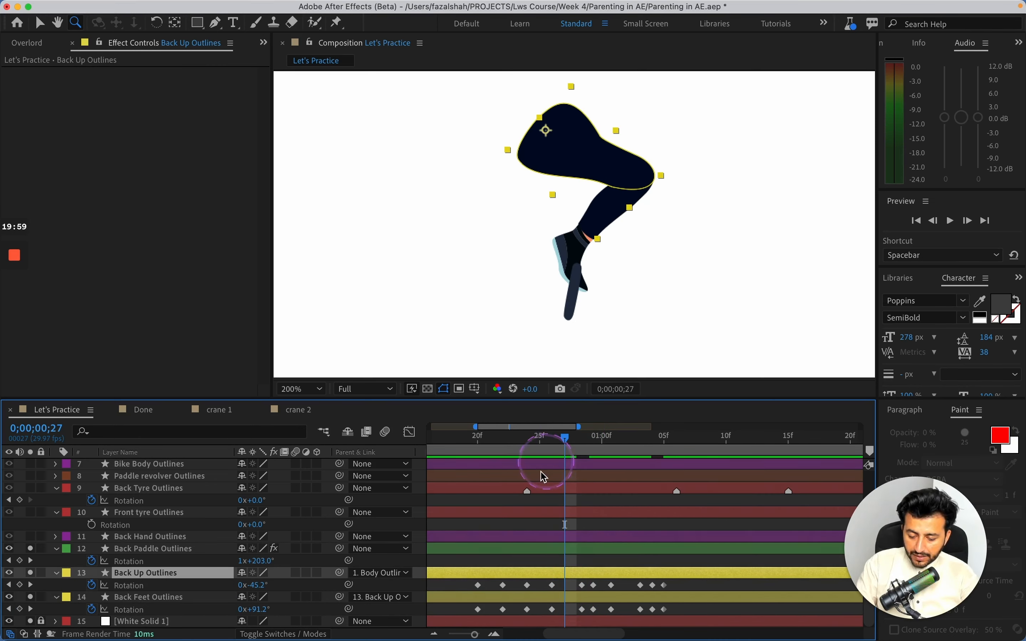
pyautogui.moveTo(253, 609)
pyautogui.mouseDown()
pyautogui.moveTo(254, 586)
pyautogui.moveTo(263, 607)
pyautogui.mouseUp()
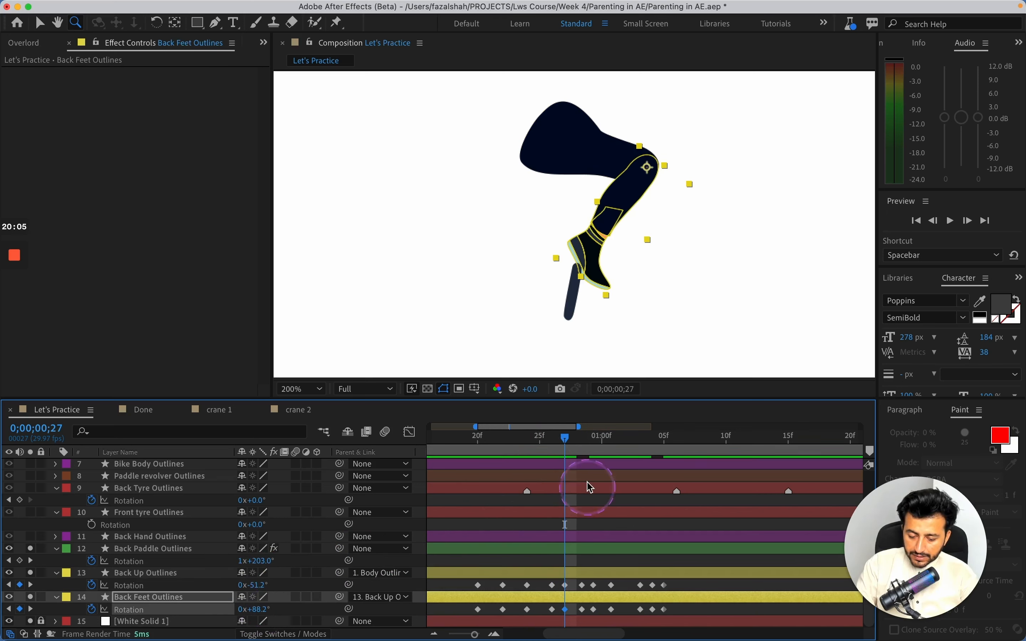
# Step: Move both leg layers' next keyframes to 0;00;00;28 and set Back Up rotation to -54.8° and Back Feet to 86.7° there
pyautogui.moveTo(571, 445); pyautogui.dragTo(585, 446)
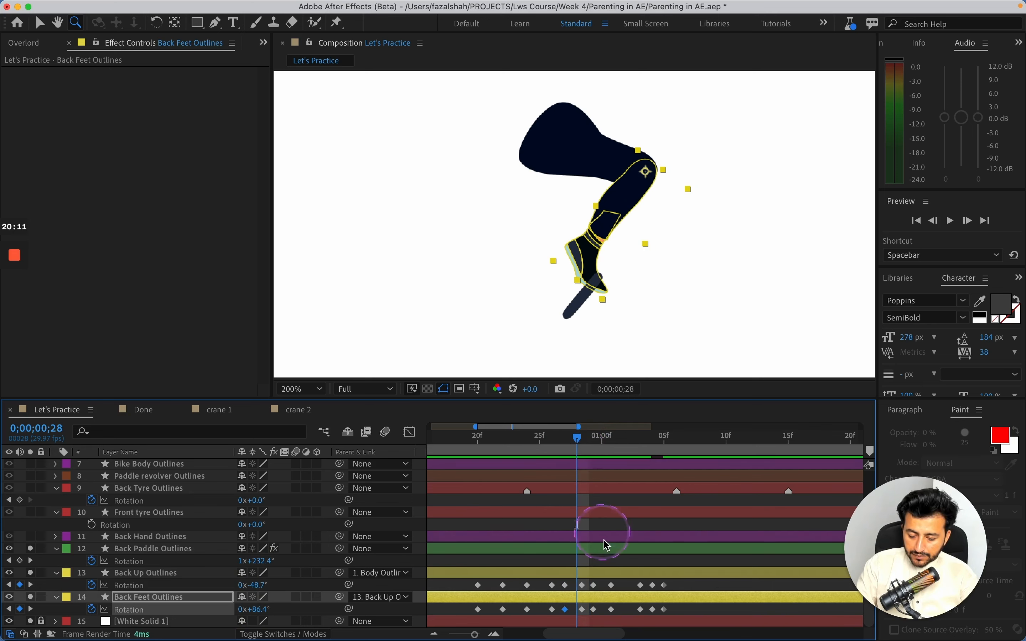
pyautogui.moveTo(584, 588); pyautogui.dragTo(582, 587)
pyautogui.moveTo(586, 609); pyautogui.dragTo(577, 609)
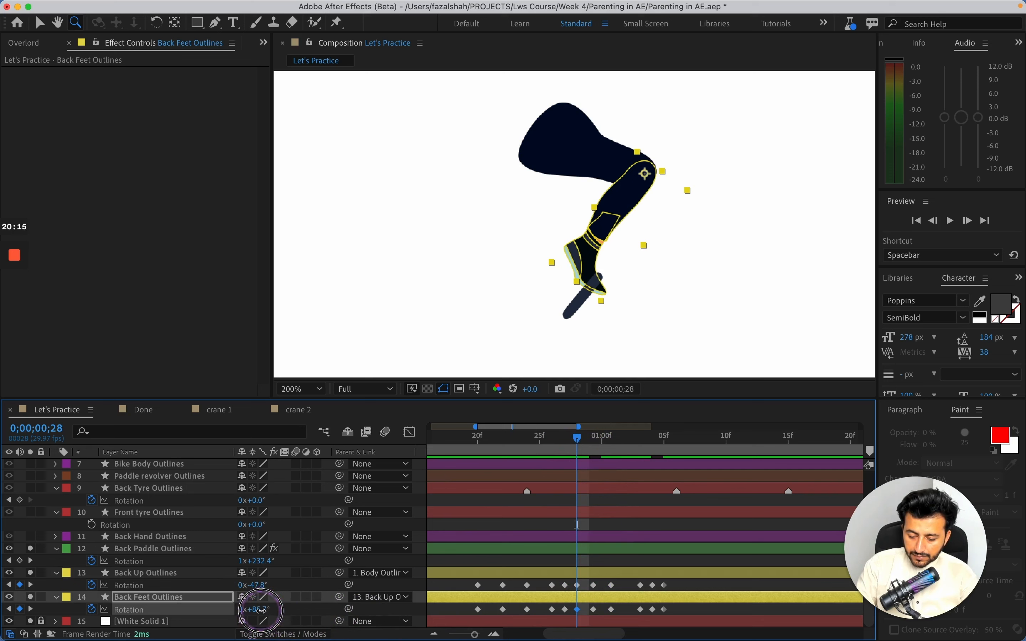
pyautogui.moveTo(260, 611)
pyautogui.mouseDown()
pyautogui.moveTo(257, 585)
pyautogui.moveTo(271, 606)
pyautogui.mouseUp()
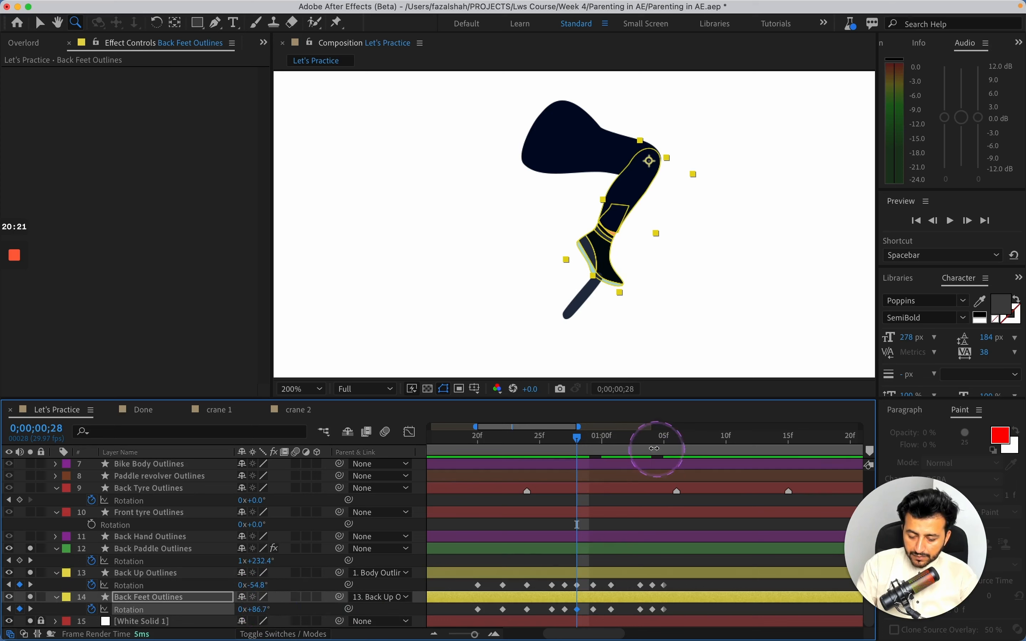
# Step: Move both leg layers' following keyframes to 0;00;00;29 and set Back Up rotation to -45.2° and Back Feet to 68.3° there
pyautogui.moveTo(582, 446); pyautogui.dragTo(588, 444)
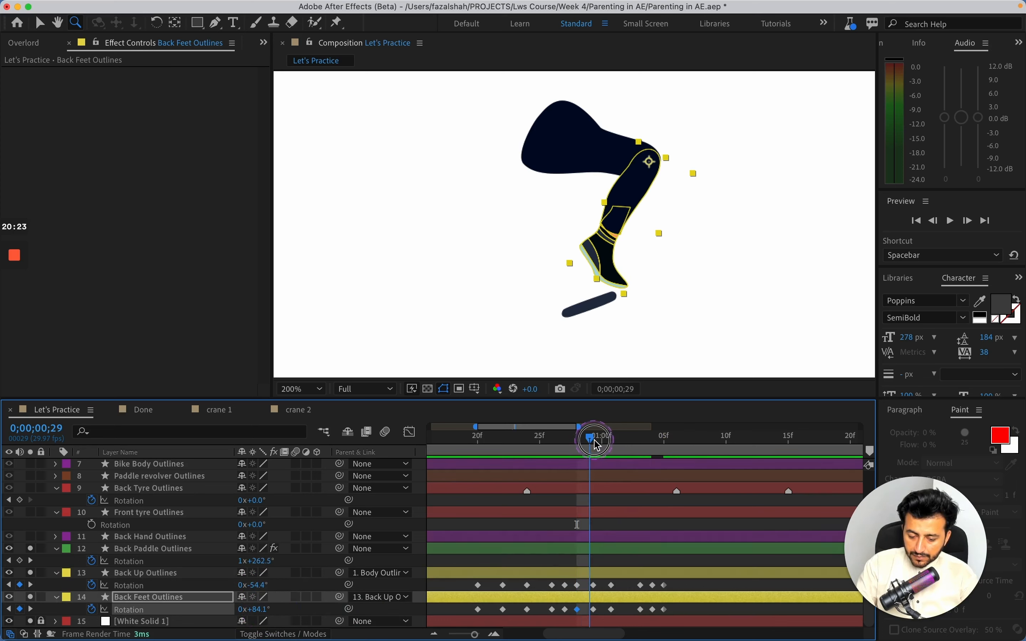
pyautogui.moveTo(595, 585); pyautogui.dragTo(589, 609)
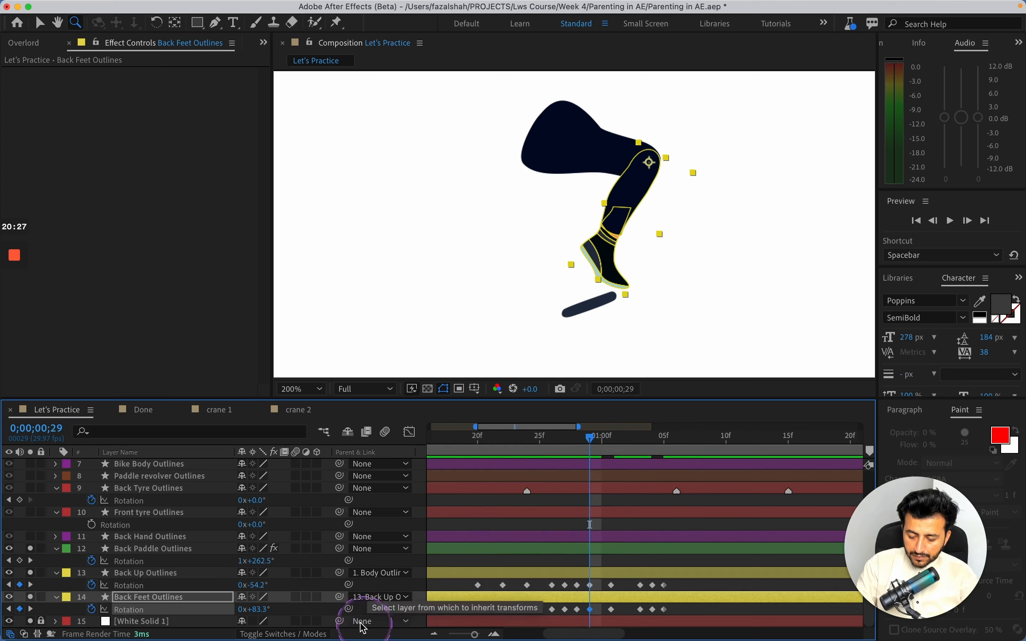
pyautogui.moveTo(263, 610)
pyautogui.mouseDown()
pyautogui.moveTo(244, 610)
pyautogui.moveTo(272, 589)
pyautogui.moveTo(255, 616)
pyautogui.mouseUp()
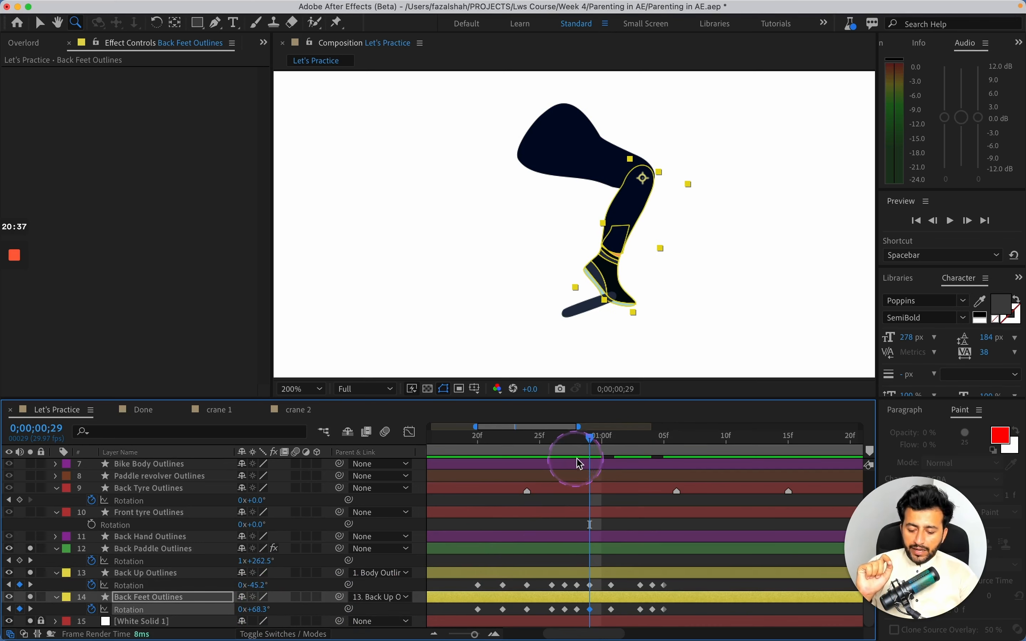
# Step: At 0;00;01;00, add rotation keyframes of -35.5° on Back Up Outlines and 53.5° on Back Feet Outlines
pyautogui.moveTo(593, 445); pyautogui.dragTo(602, 443)
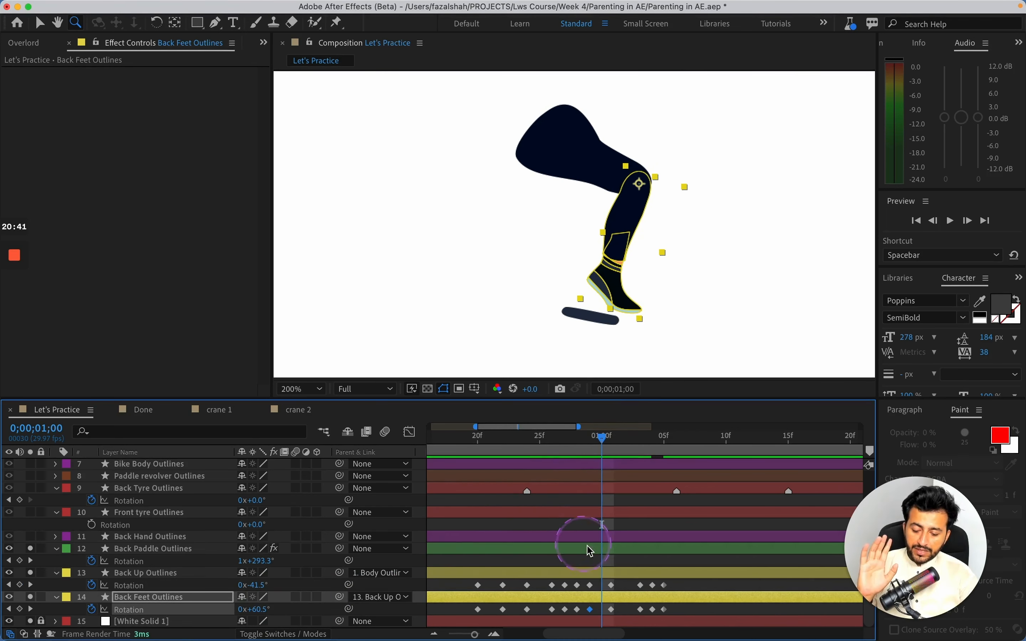
pyautogui.click(602, 585)
pyautogui.click(579, 579)
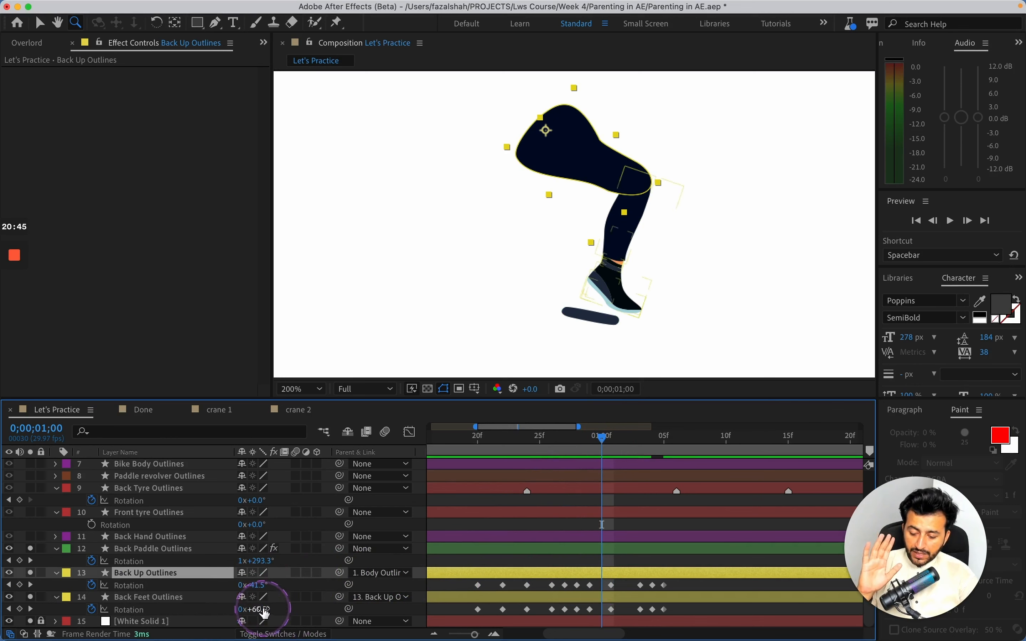
pyautogui.moveTo(255, 610); pyautogui.dragTo(265, 587)
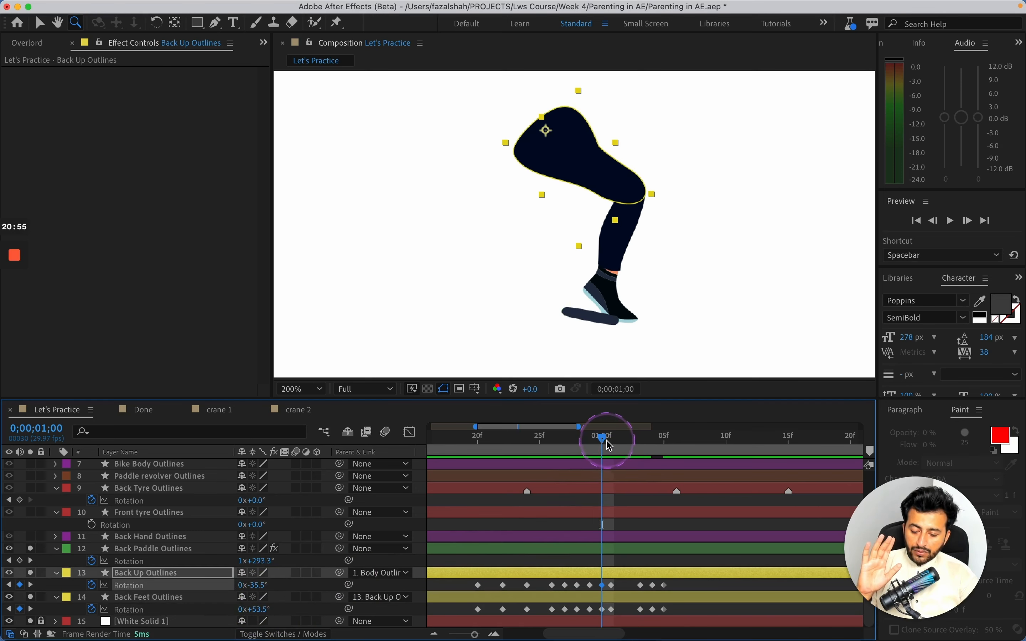
# Step: Shift the remaining leg keyframes onto consecutive frames from 0;00;01;01, and set Back Up rotation to -12.8° and Back Feet to 12.7° there
pyautogui.moveTo(611, 445)
pyautogui.mouseDown()
pyautogui.moveTo(631, 446)
pyautogui.moveTo(615, 443)
pyautogui.mouseUp()
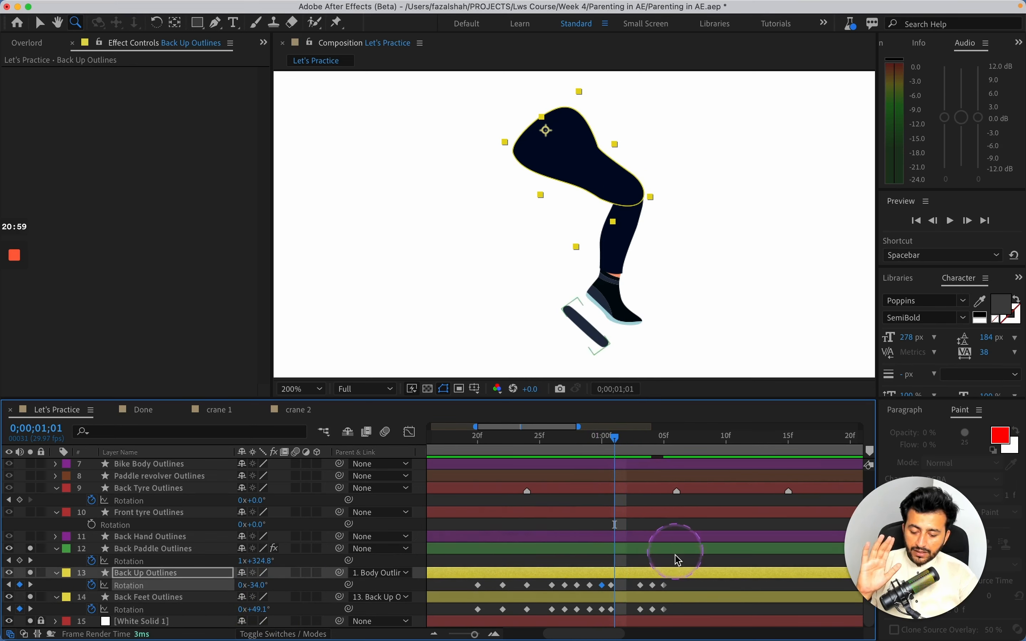
pyautogui.click(669, 615)
pyautogui.moveTo(669, 615); pyautogui.dragTo(616, 609)
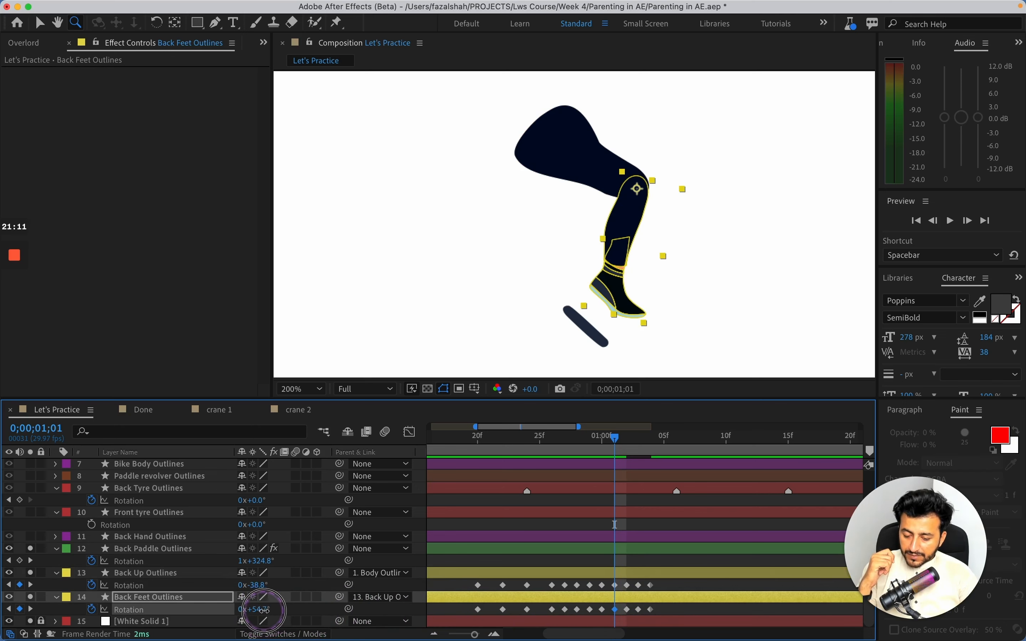
pyautogui.moveTo(263, 610); pyautogui.dragTo(242, 610)
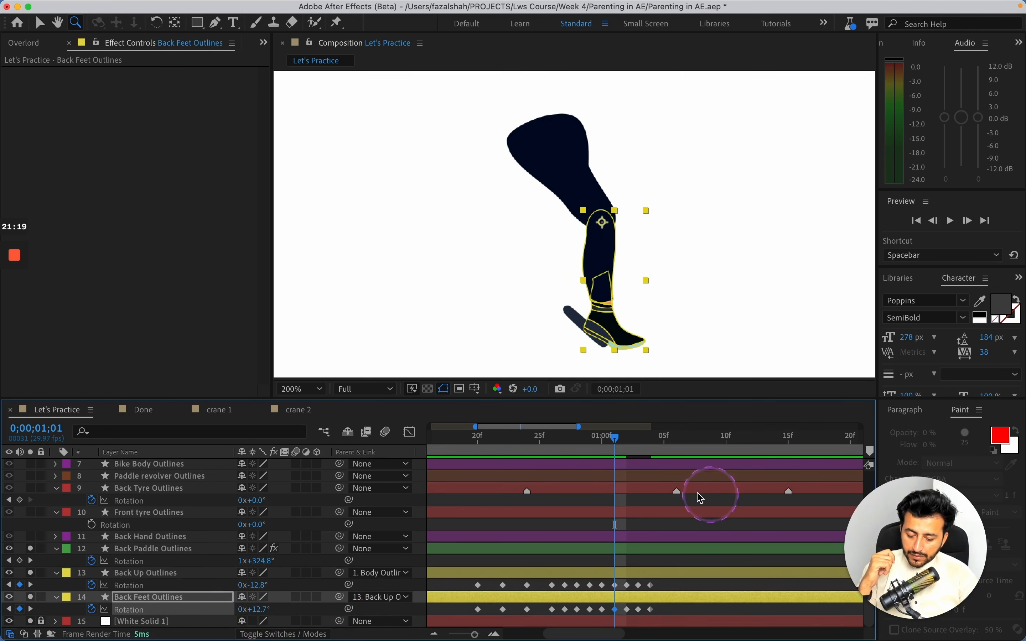
# Step: At 0;00;01;02, set the rotation of Back Up Outlines to -2.8°
pyautogui.moveTo(617, 437)
pyautogui.mouseDown()
pyautogui.moveTo(574, 437)
pyautogui.moveTo(629, 445)
pyautogui.mouseUp()
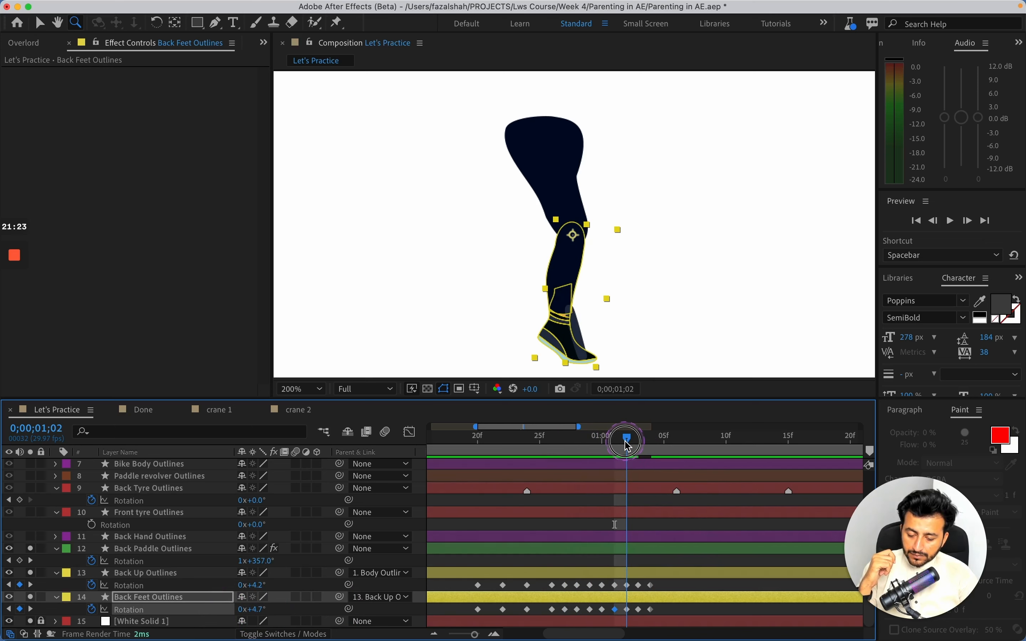
pyautogui.click(722, 580)
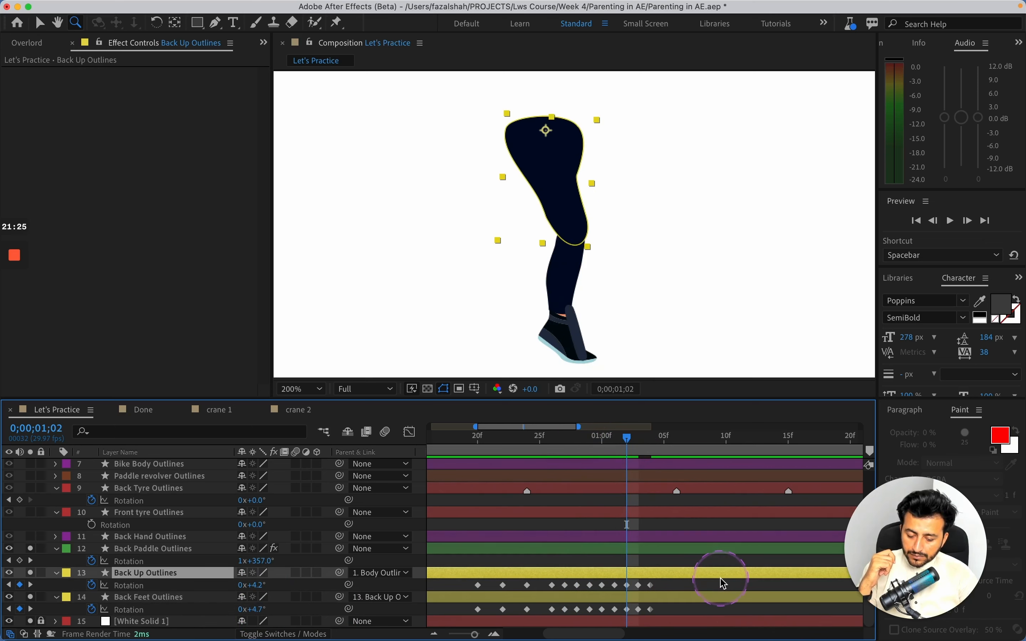
pyautogui.click(723, 590)
pyautogui.click(259, 596)
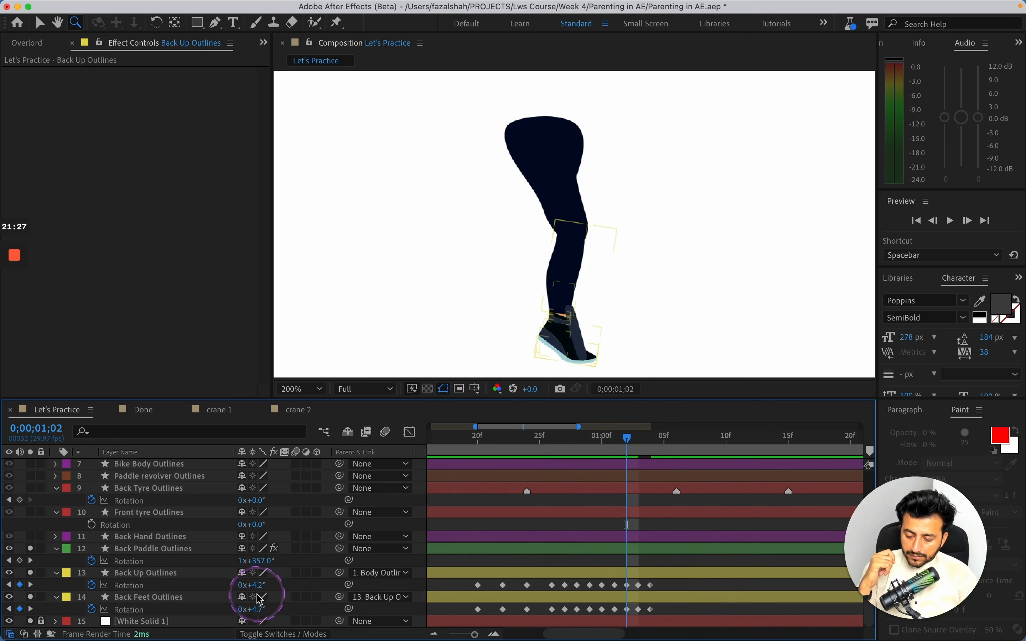
pyautogui.moveTo(257, 588); pyautogui.dragTo(252, 588)
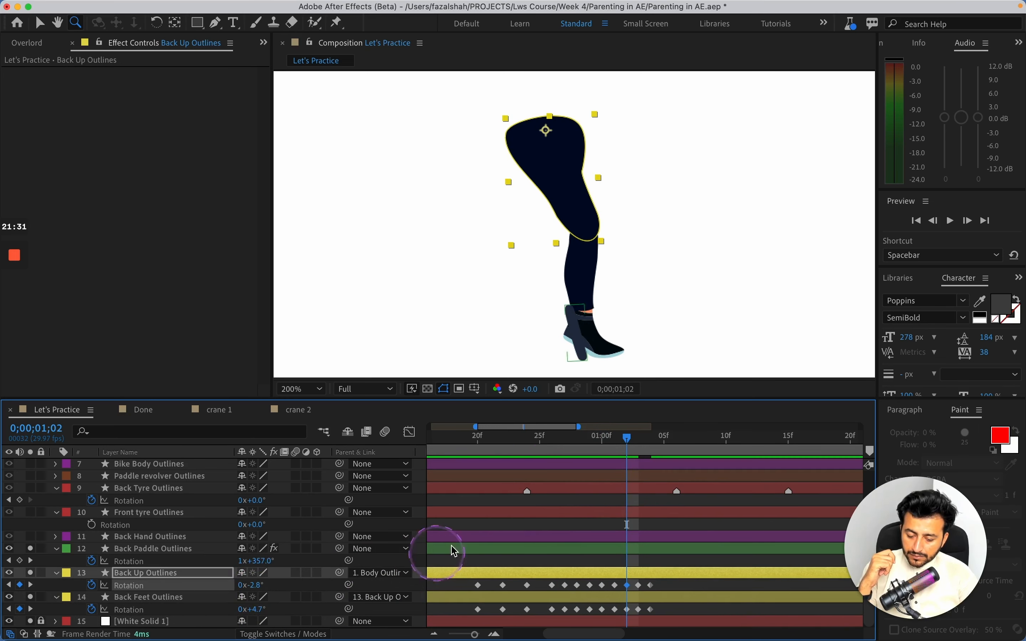
# Step: Set Back Up and Back Feet rotation to -2.8° and 25.7° at 0;00;01;03, and to 1.2° and 17.7° at 0;00;01;04
pyautogui.moveTo(633, 448); pyautogui.dragTo(638, 448)
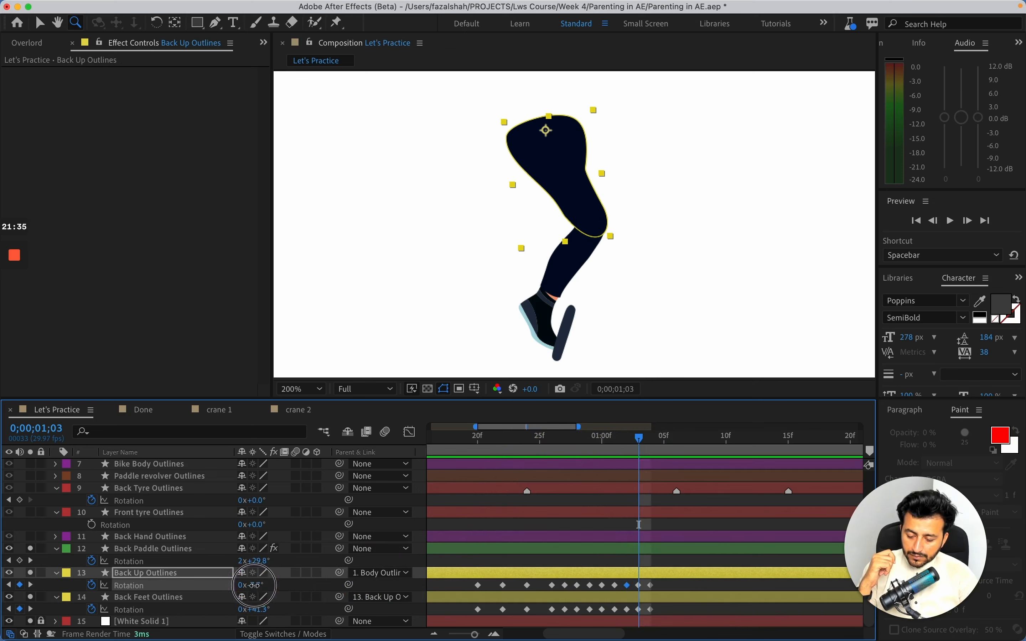
pyautogui.moveTo(255, 585)
pyautogui.mouseDown()
pyautogui.moveTo(278, 610)
pyautogui.moveTo(254, 613)
pyautogui.moveTo(262, 586)
pyautogui.mouseUp()
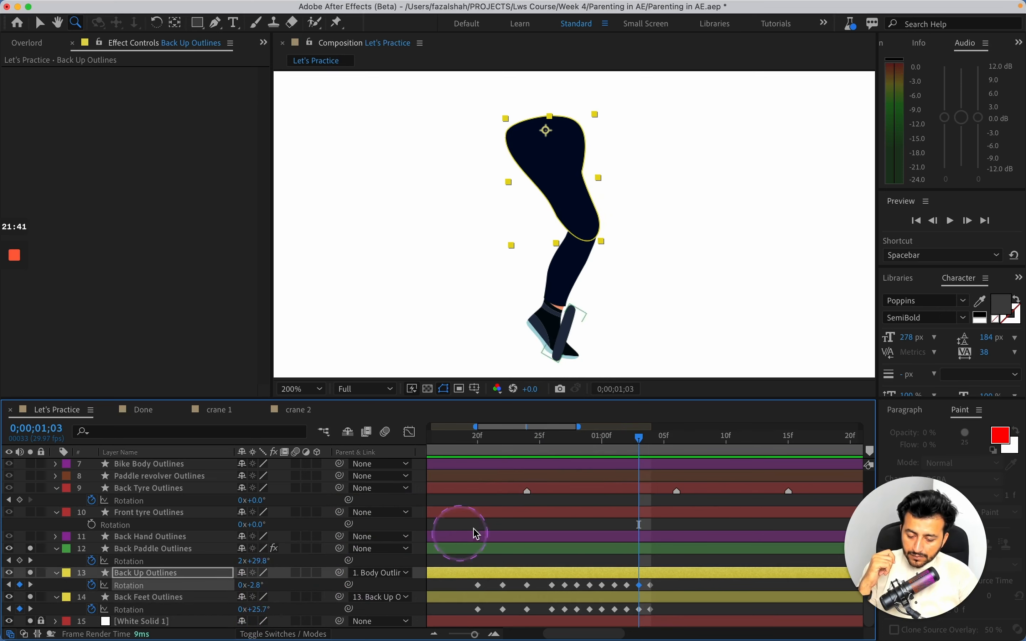
pyautogui.moveTo(638, 439); pyautogui.dragTo(648, 440)
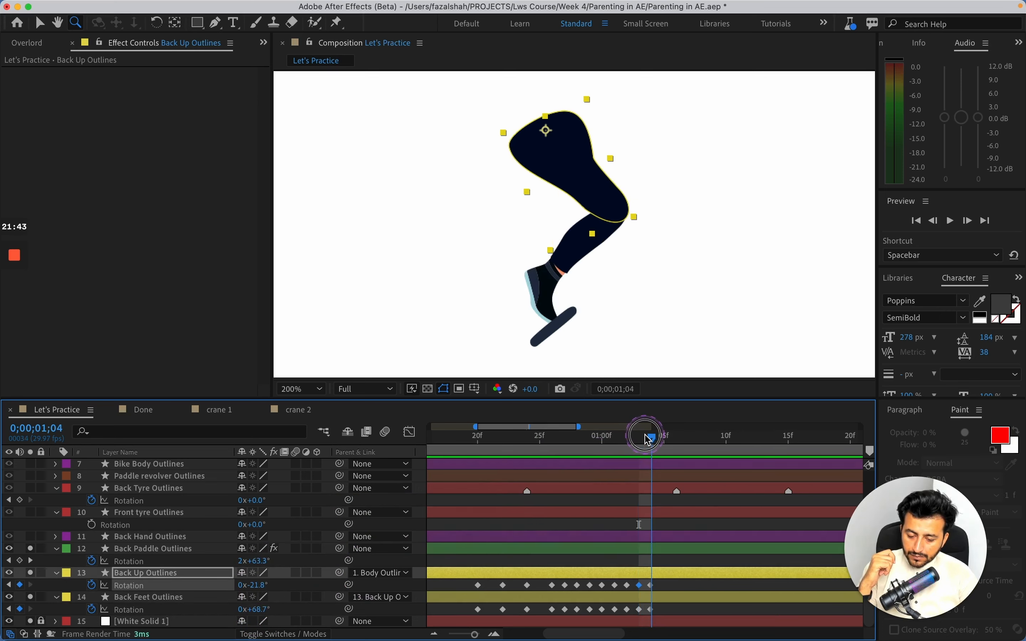
pyautogui.moveTo(253, 586); pyautogui.dragTo(286, 586)
pyautogui.click(518, 509)
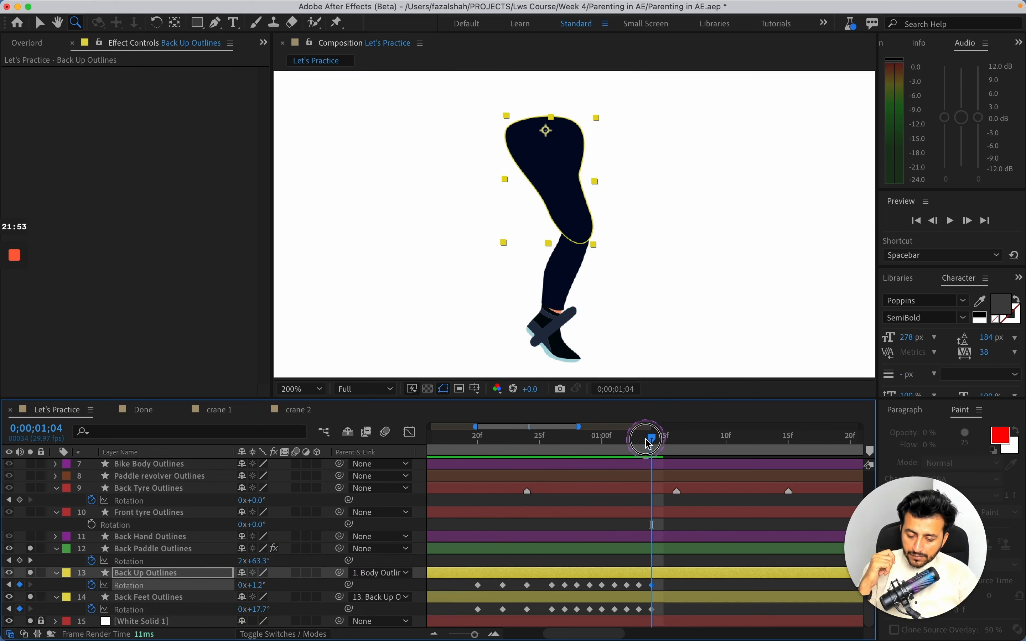
# Step: At 0;00;01;05, set the rotation of Back Up Outlines to -6.8° and Back Feet Outlines to 41.7°
pyautogui.moveTo(648, 444)
pyautogui.mouseDown()
pyautogui.moveTo(640, 443)
pyautogui.moveTo(675, 445)
pyautogui.moveTo(653, 445)
pyautogui.moveTo(674, 445)
pyautogui.moveTo(664, 441)
pyautogui.mouseUp()
pyautogui.click(688, 591)
pyautogui.click(185, 577)
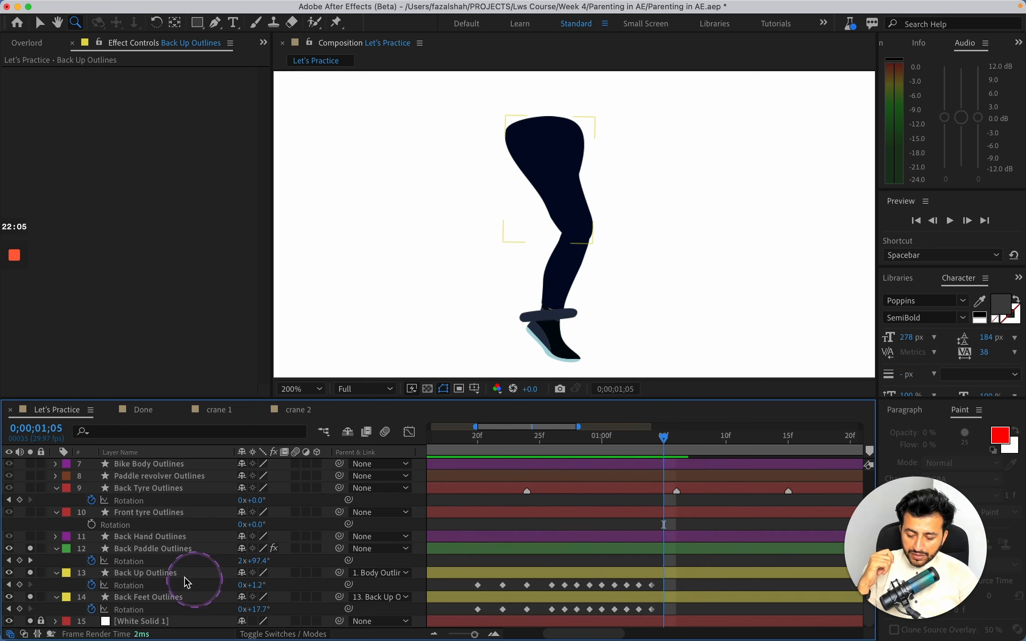
pyautogui.moveTo(254, 610); pyautogui.dragTo(276, 609)
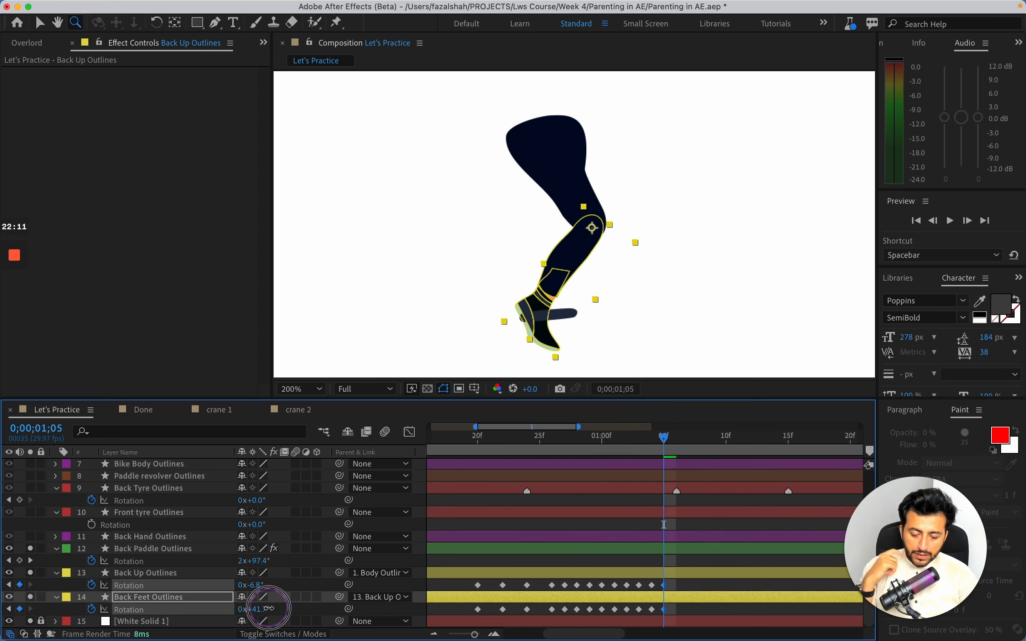
# Step: At 0;00;01;06, set the rotation of Back Up Outlines to -21.8° and Back Feet Outlines to 66.7°
pyautogui.moveTo(662, 448); pyautogui.dragTo(677, 447)
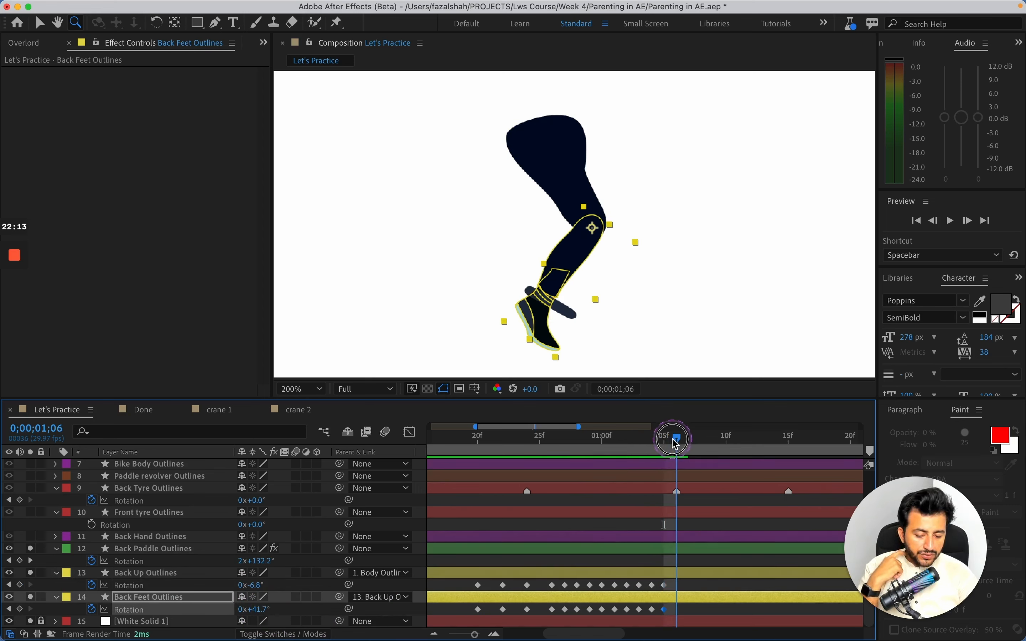
pyautogui.moveTo(249, 560); pyautogui.dragTo(273, 607)
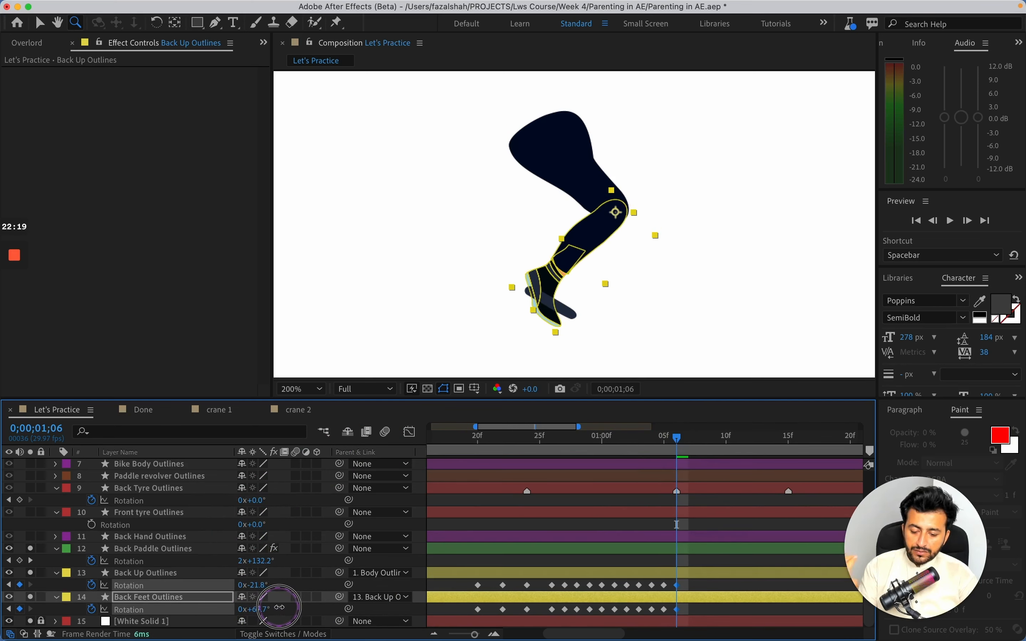
pyautogui.moveTo(681, 448)
pyautogui.mouseDown()
pyautogui.moveTo(524, 445)
pyautogui.moveTo(681, 444)
pyautogui.mouseUp()
# Step: Copy the Back Up Outlines rotation keyframes from 0;00;00;26 through 0;00;01;06 and paste them starting at 0;00;01;07
pyautogui.moveTo(559, 634); pyautogui.dragTo(579, 618)
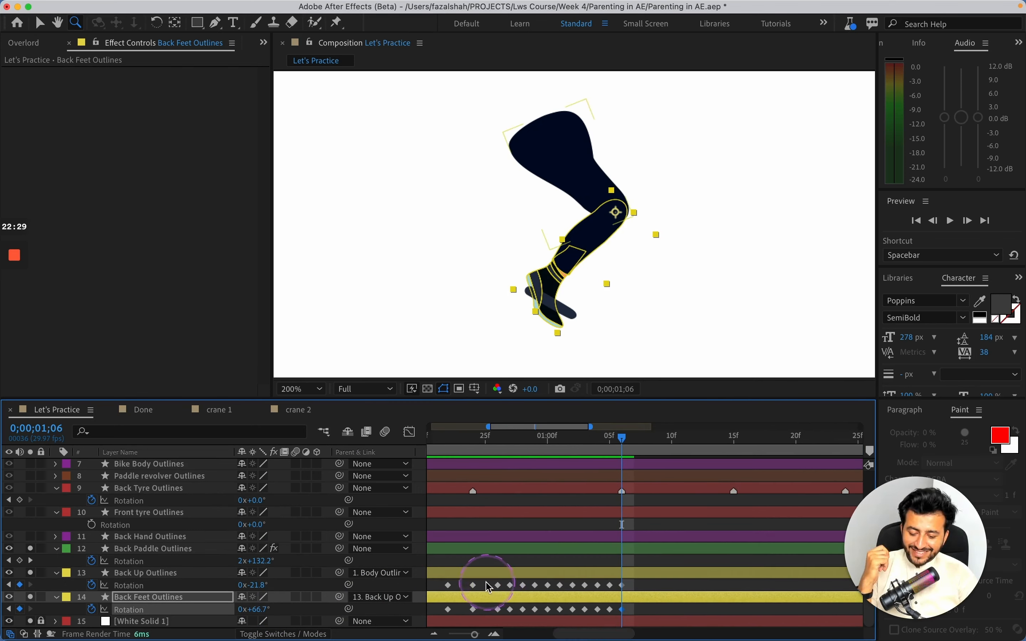
pyautogui.moveTo(489, 587); pyautogui.dragTo(628, 594)
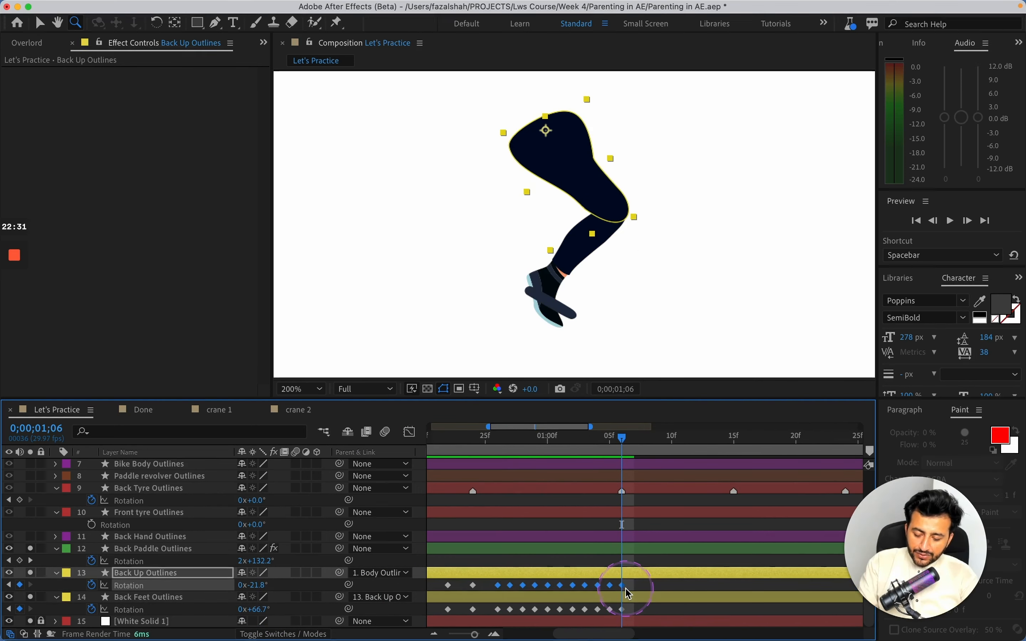
pyautogui.click(655, 450)
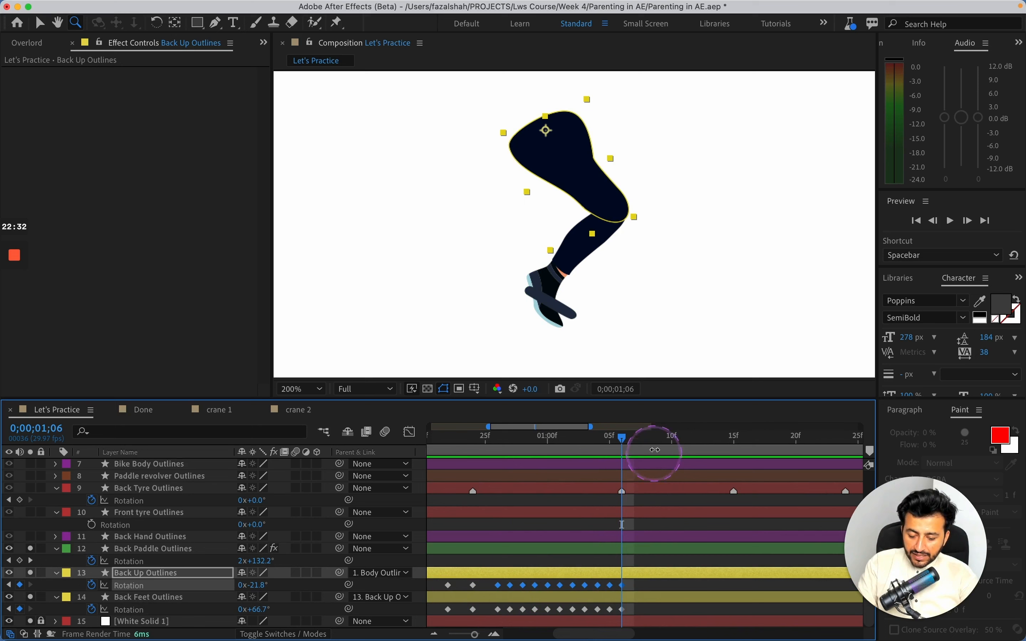
pyautogui.click(634, 441)
pyautogui.press('cmd+v')
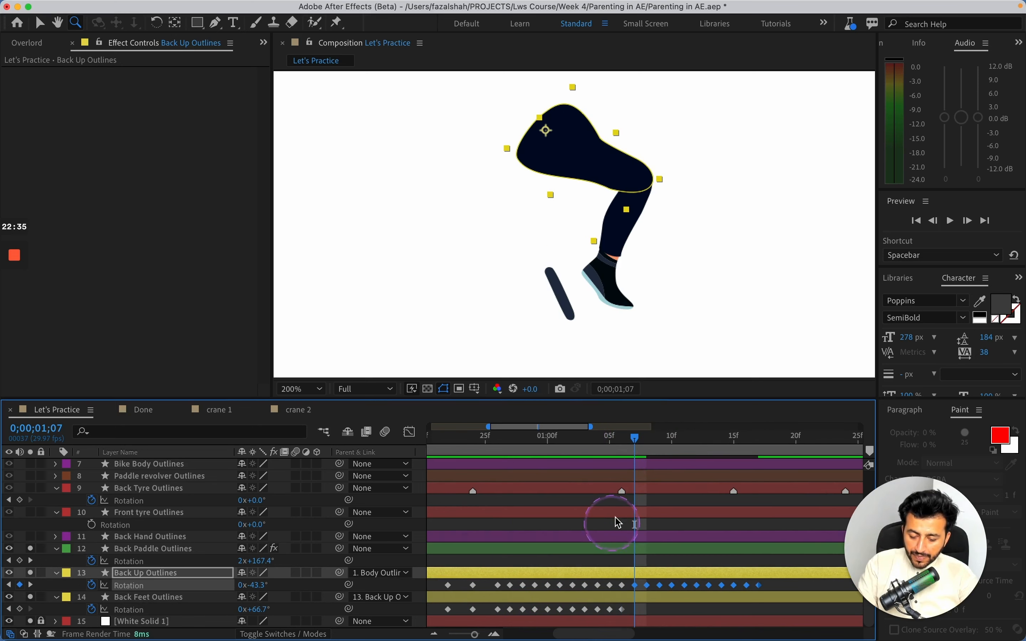
# Step: Copy the Back Feet Outlines rotation keyframes from 0;00;00;26 through 0;00;01;06 and paste them starting at 0;00;01;07
pyautogui.moveTo(635, 441); pyautogui.dragTo(623, 441)
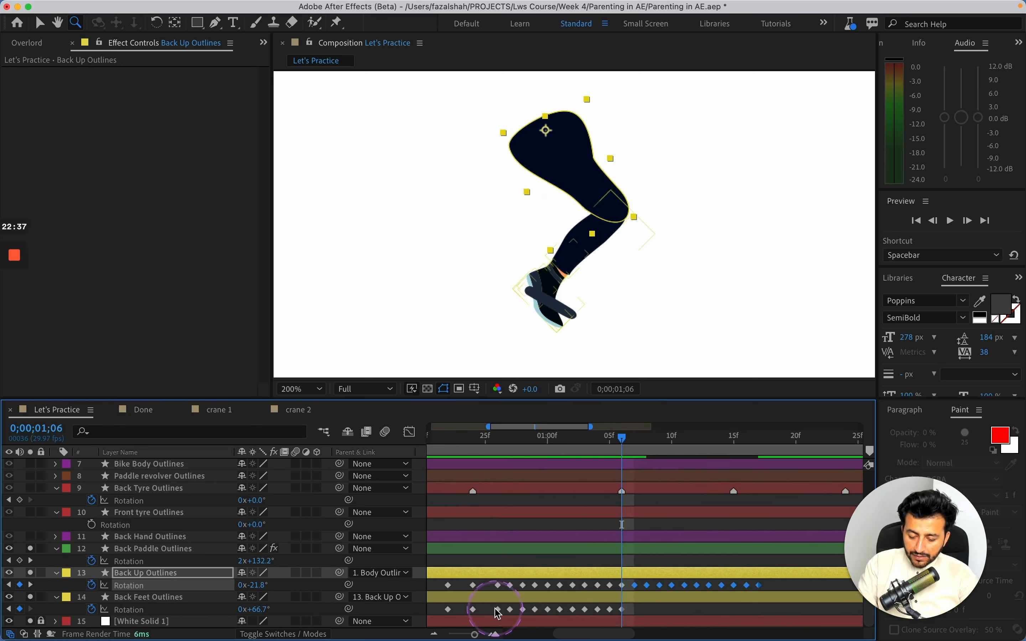
pyautogui.moveTo(487, 606); pyautogui.dragTo(634, 618)
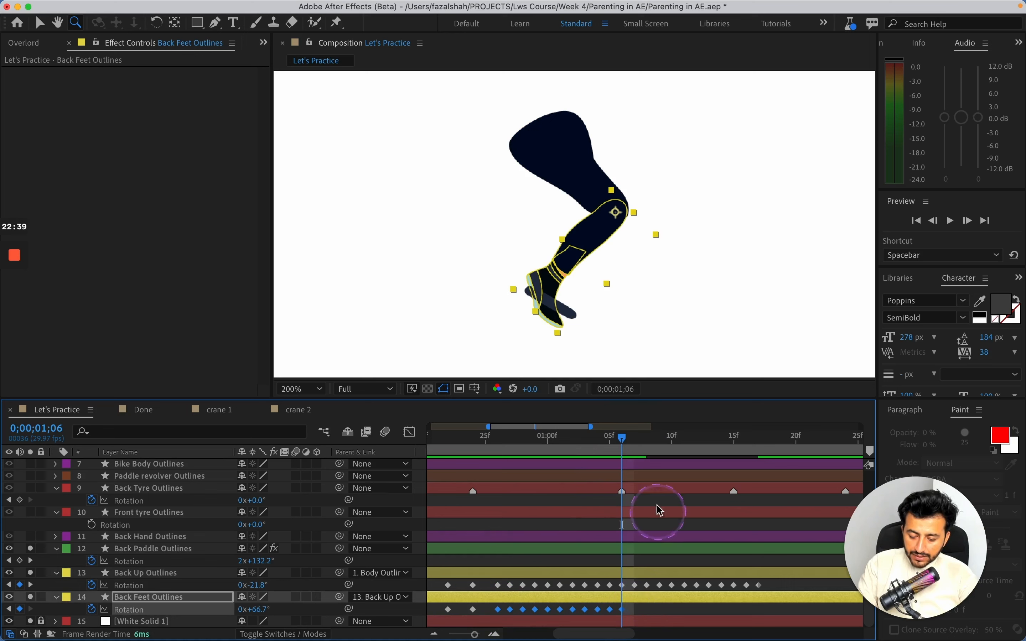
pyautogui.press('cmd+c')
pyautogui.click(635, 447)
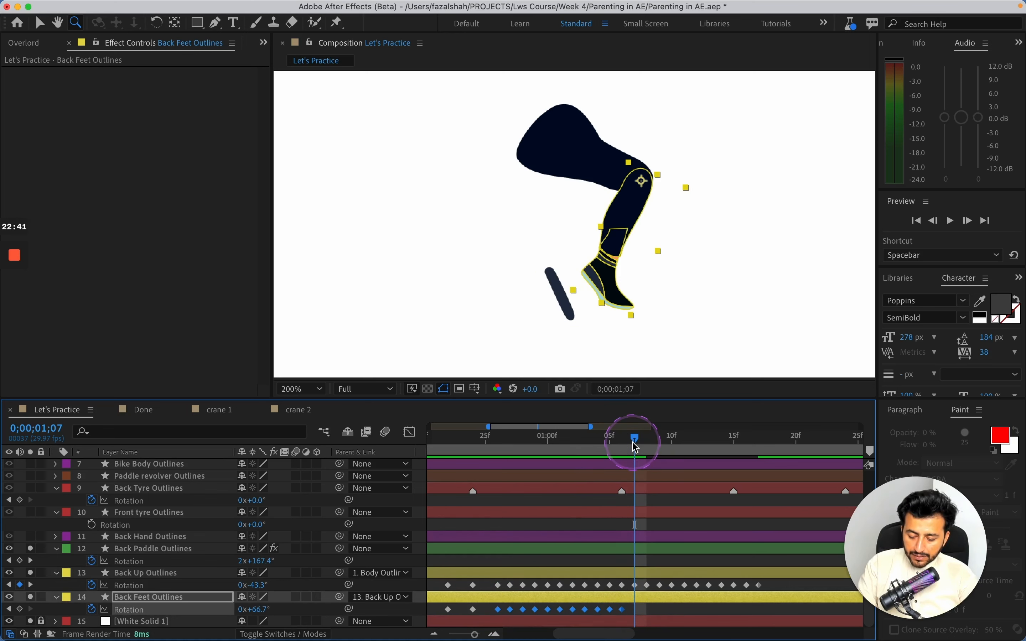
pyautogui.press('cmd+v')
# Step: Review the pasted leg motion up to 0;00;01;11, try rotating Back Paddle Outlines to meet the foot, and undo that rotation
pyautogui.moveTo(634, 448); pyautogui.dragTo(685, 442)
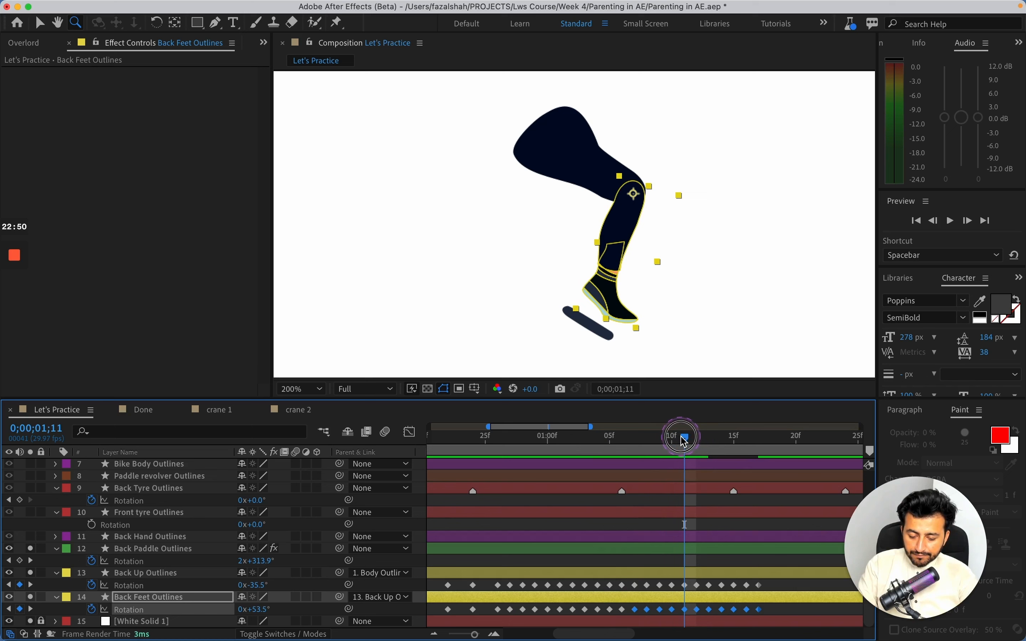
pyautogui.click(771, 601)
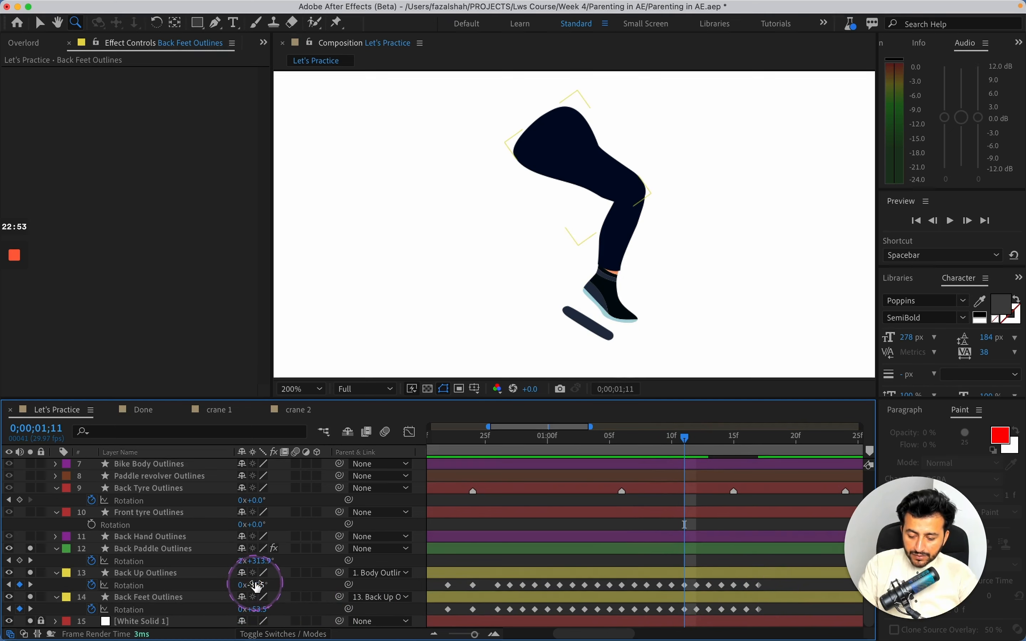
pyautogui.moveTo(256, 560); pyautogui.dragTo(265, 568)
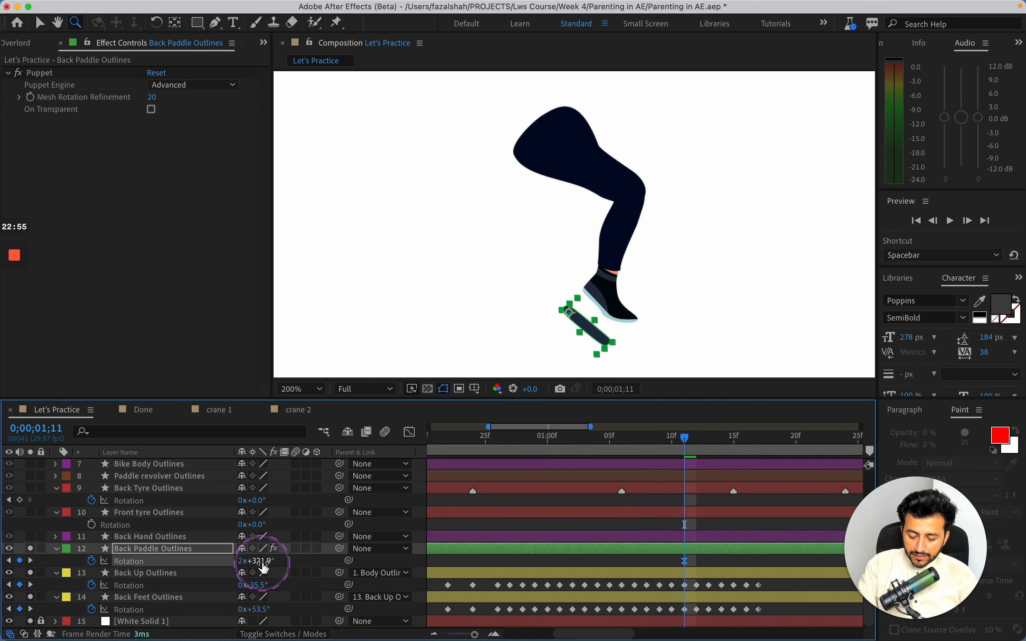
pyautogui.press('super+z')
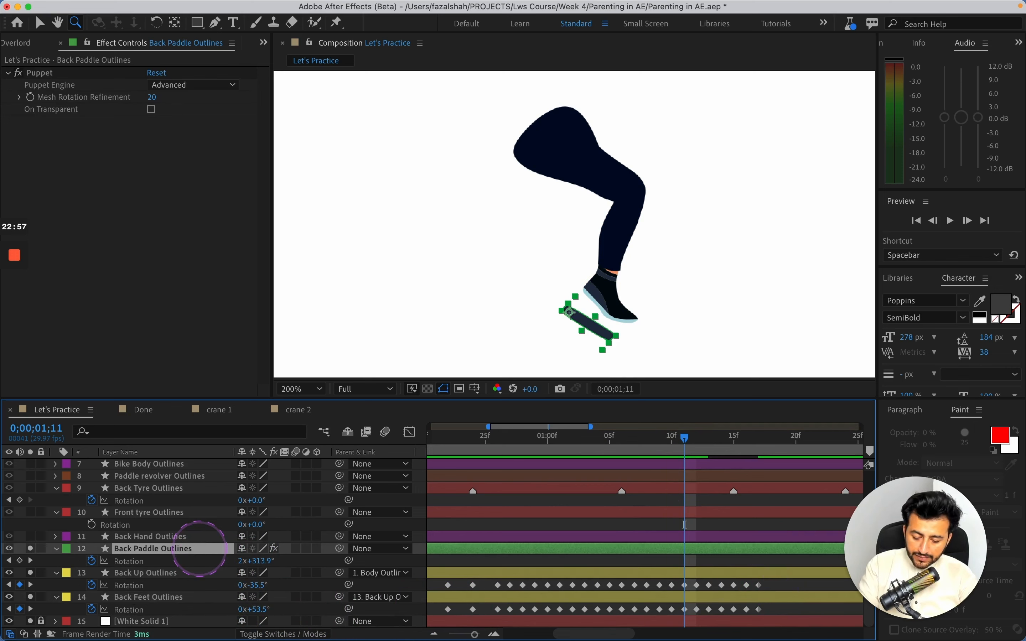
# Step: Set the rotation of Back Up Outlines to -26.5° and Back Feet Outlines to 38.5° at 0;00;01;11, and to -8.8° and 21.7° at 0;00;01;12
pyautogui.press('r')
pyautogui.click(254, 586)
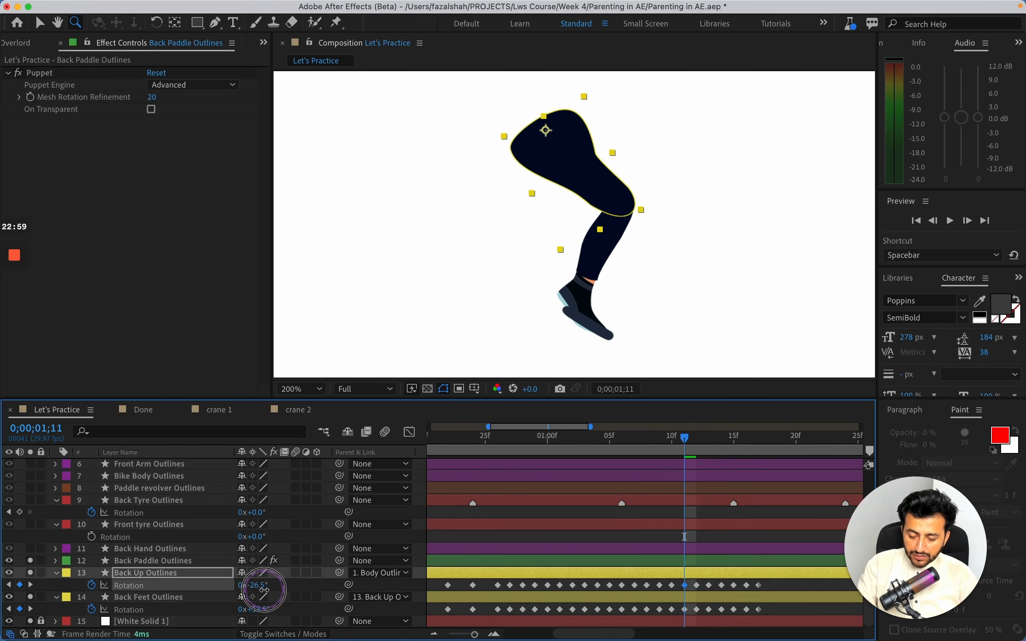
pyautogui.keyDown('shift'); pyautogui.click(258, 608); pyautogui.keyUp('shift')
pyautogui.moveTo(258, 608); pyautogui.dragTo(253, 609)
pyautogui.click(514, 522)
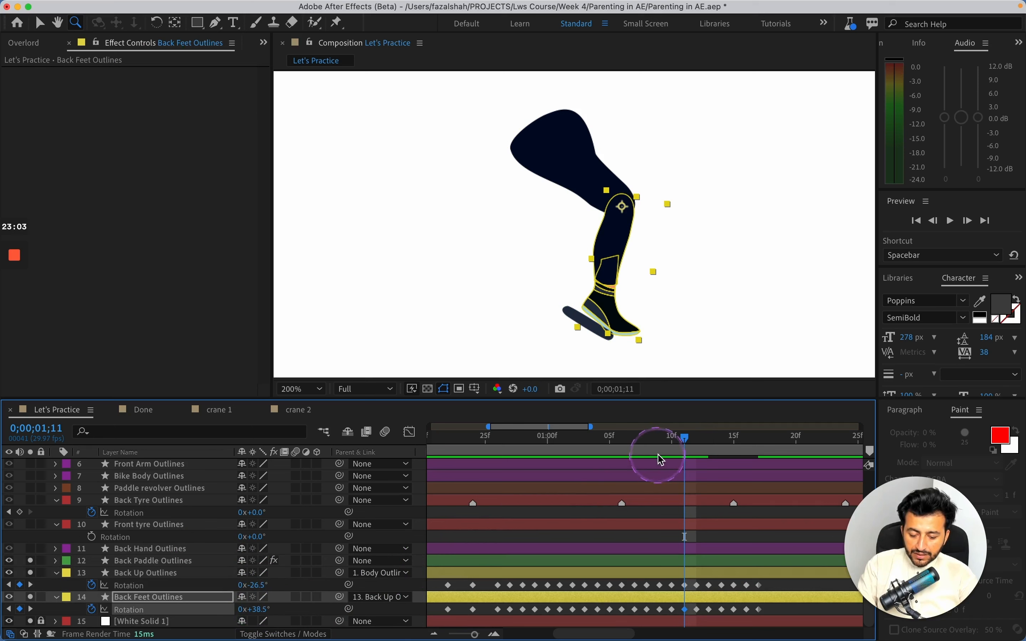
pyautogui.moveTo(691, 443); pyautogui.dragTo(695, 443)
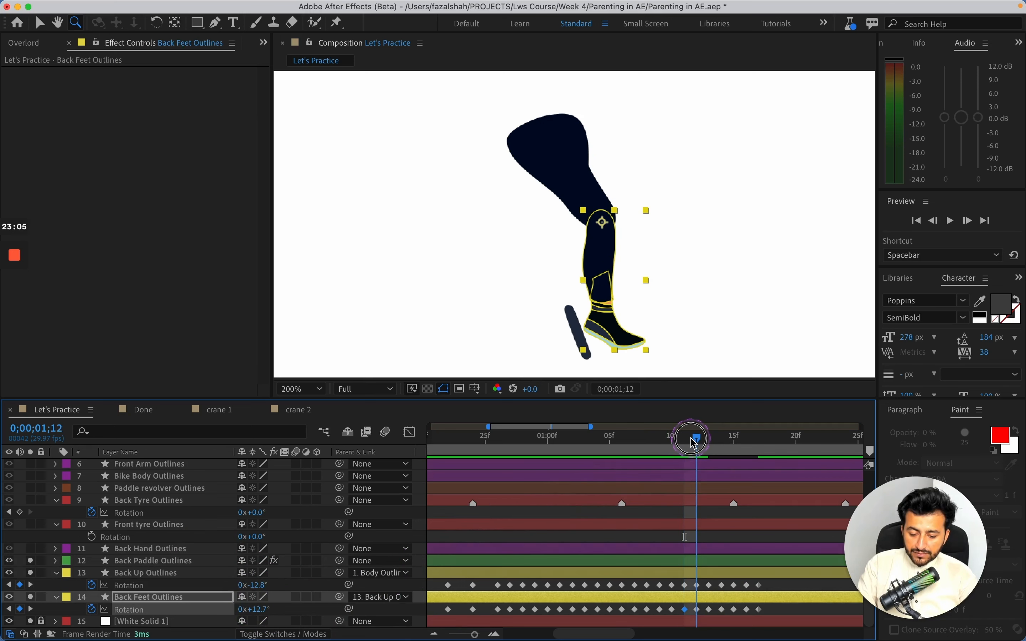
pyautogui.moveTo(257, 609); pyautogui.dragTo(270, 585)
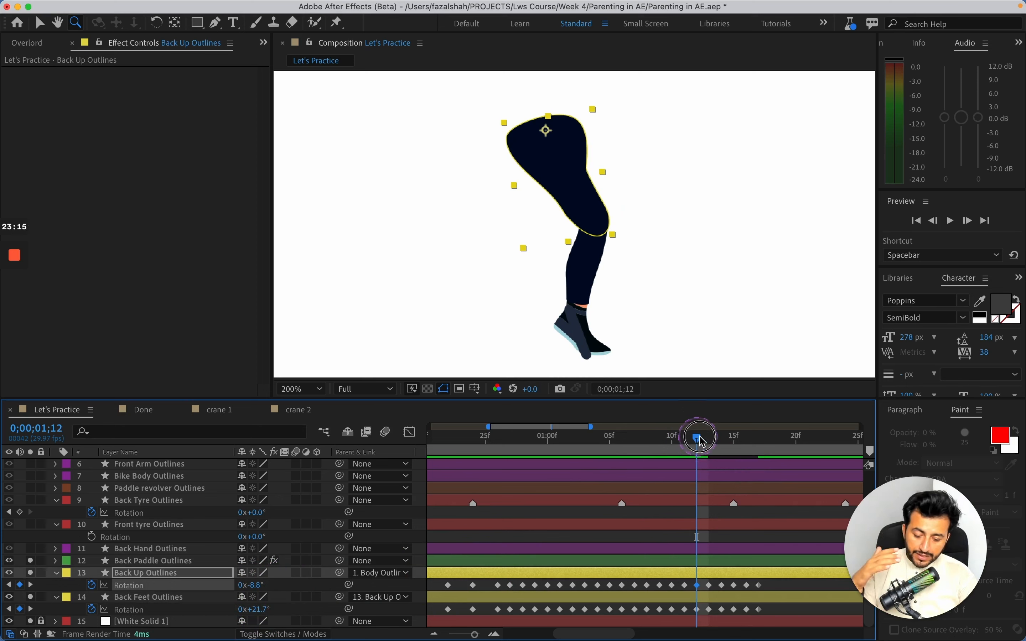
# Step: Shift the Back Up Outlines and Back Feet Outlines rotation keyframes after 0;00;01;13 one frame earlier, replacing those at 0;00;01;13
pyautogui.moveTo(702, 442); pyautogui.dragTo(708, 443)
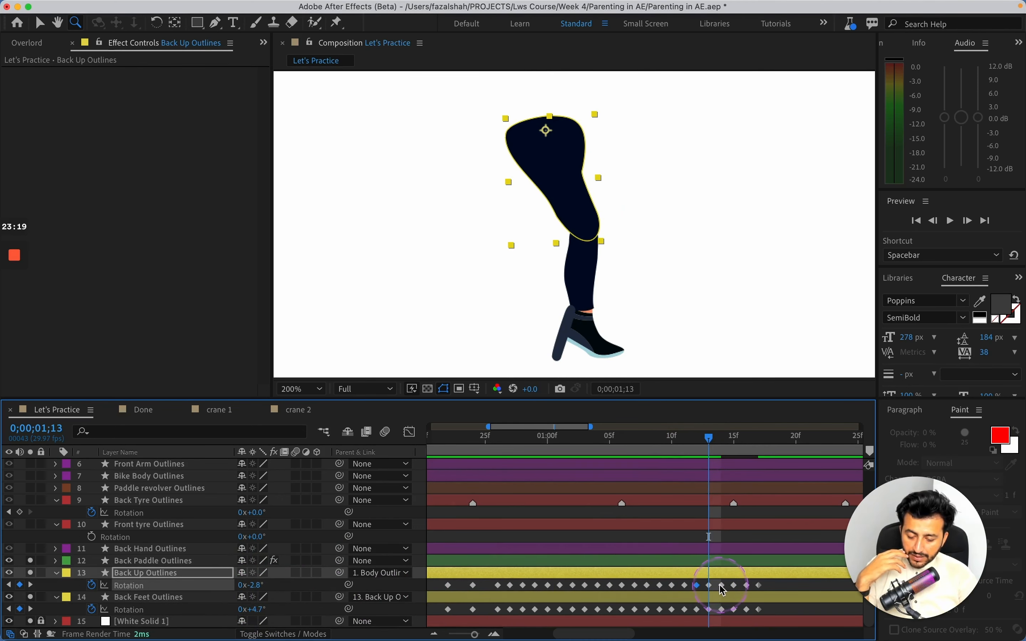
pyautogui.moveTo(717, 584)
pyautogui.mouseDown()
pyautogui.moveTo(765, 610)
pyautogui.moveTo(728, 585)
pyautogui.moveTo(725, 595)
pyautogui.mouseUp()
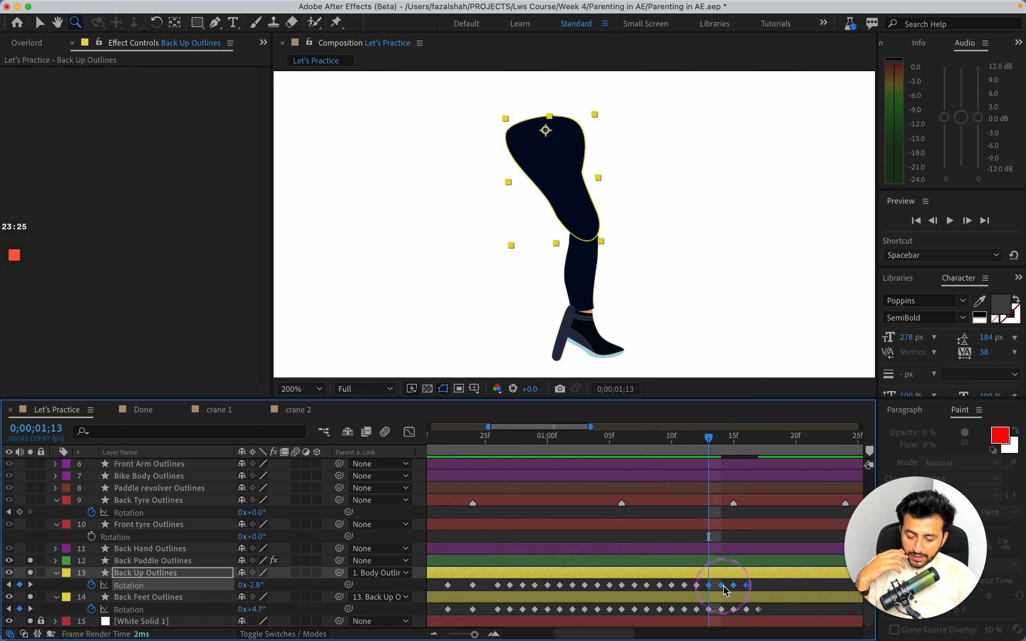
pyautogui.hotkey('alt', 'Right')
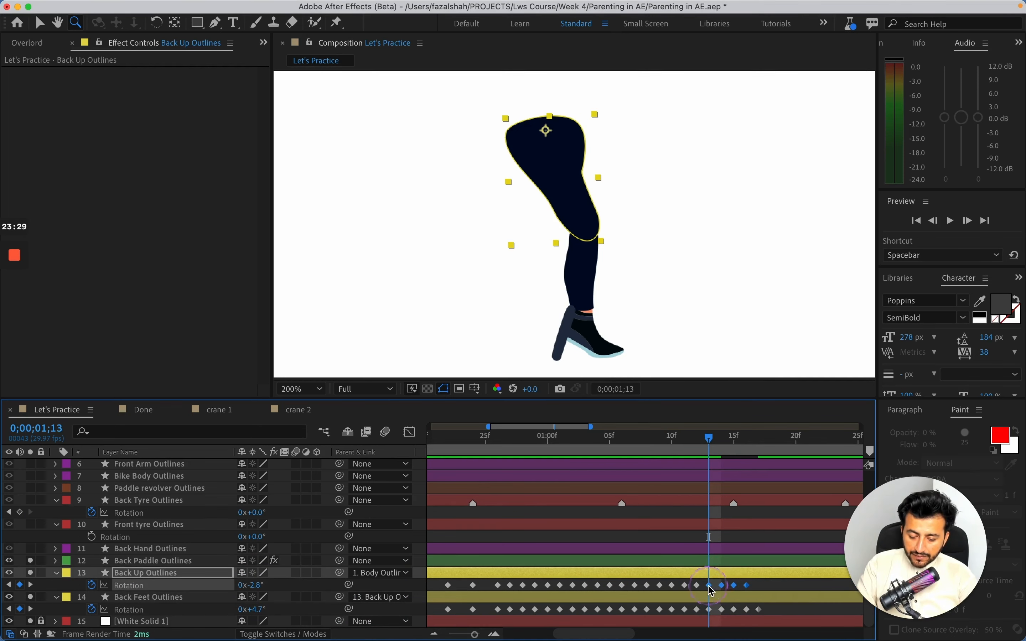
pyautogui.moveTo(771, 605); pyautogui.dragTo(710, 611)
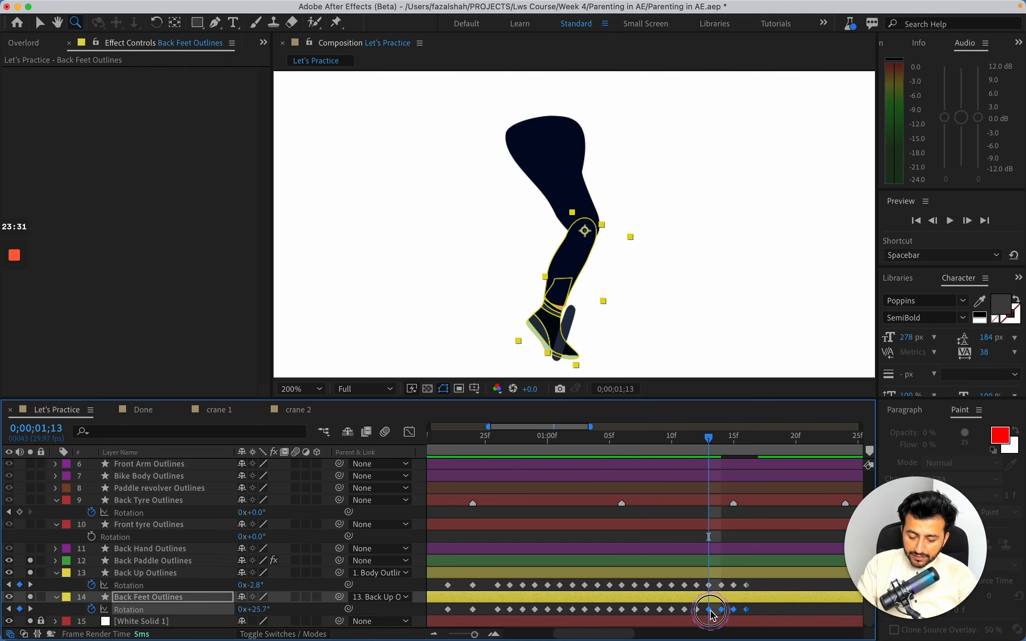
pyautogui.click(759, 614)
pyautogui.moveTo(710, 436)
pyautogui.mouseDown()
pyautogui.moveTo(686, 438)
pyautogui.moveTo(709, 441)
pyautogui.mouseUp()
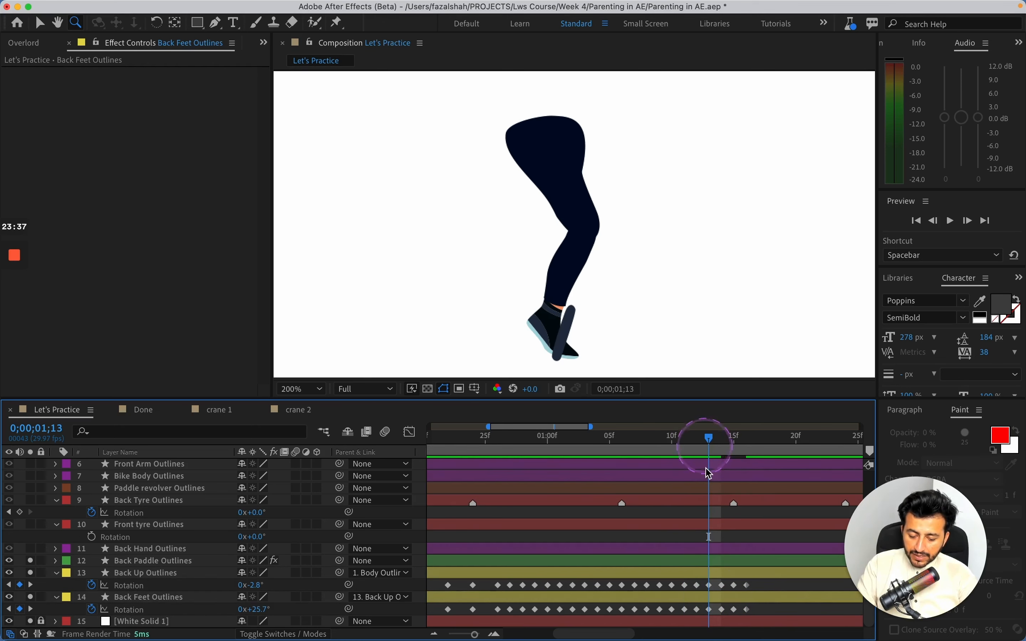
# Step: Compress the Back Up Outlines and Back Feet Outlines rotation keyframes from 0;00;01;12 onward so the last ones fall at 0;00;01;15
pyautogui.moveTo(765, 620); pyautogui.dragTo(693, 587)
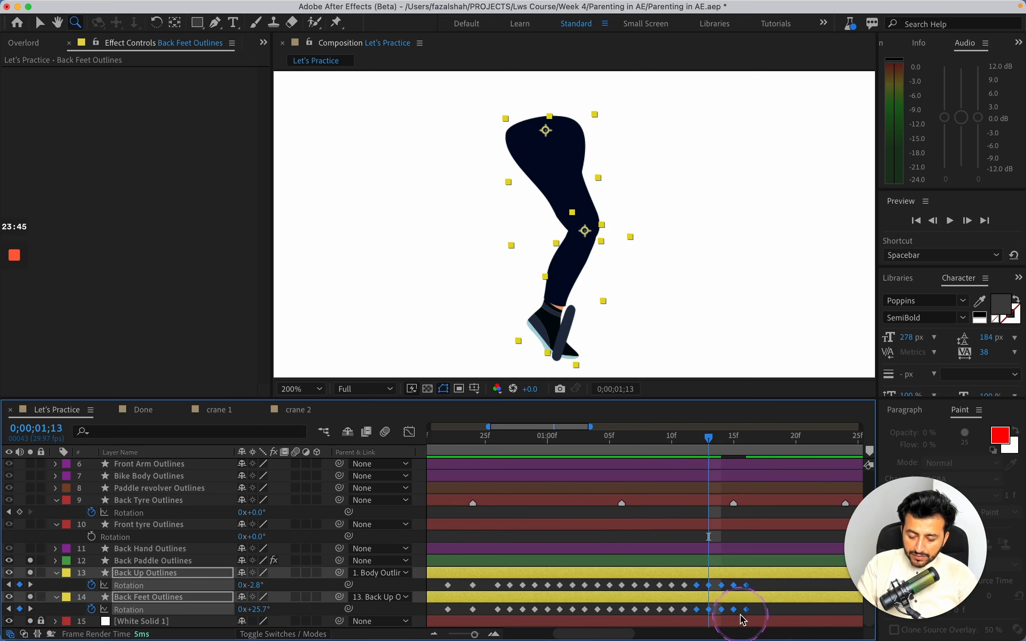
pyautogui.moveTo(745, 611); pyautogui.dragTo(730, 585)
pyautogui.press('super+z')
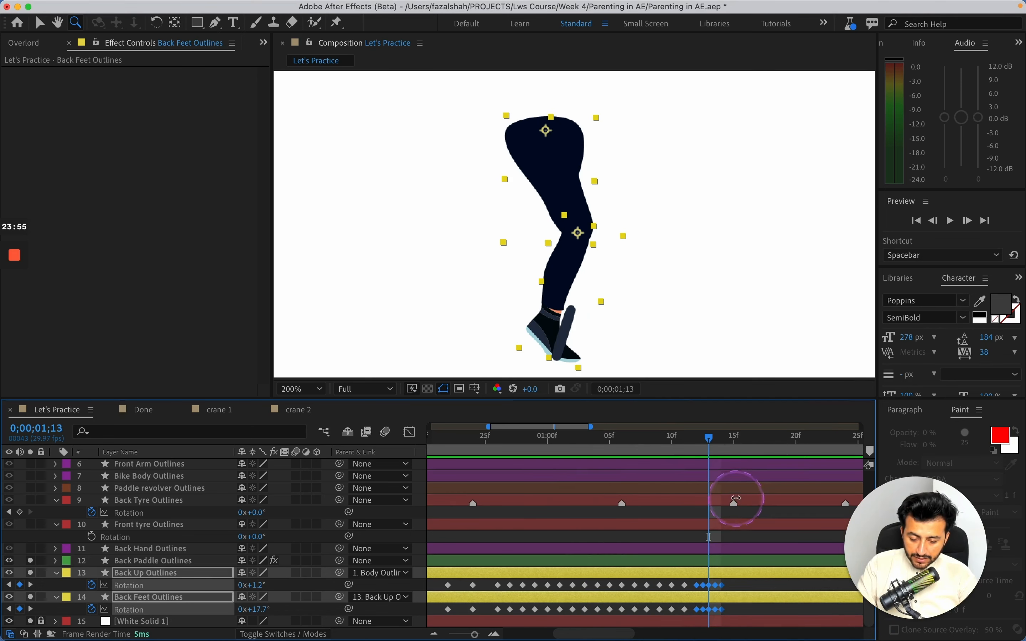
pyautogui.moveTo(709, 438); pyautogui.dragTo(734, 438)
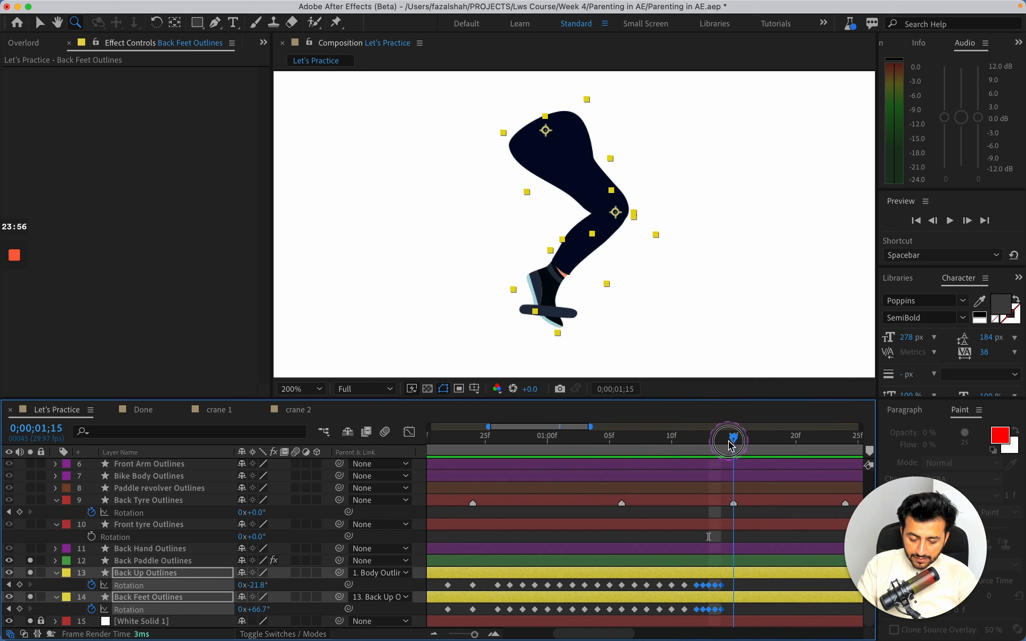
pyautogui.click(735, 589)
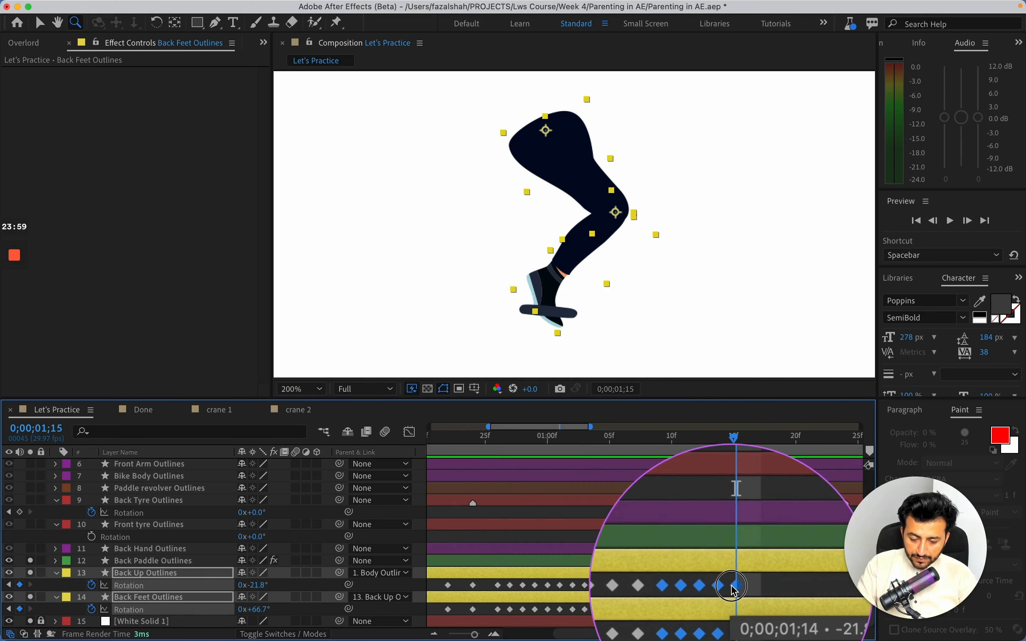
pyautogui.click(729, 535)
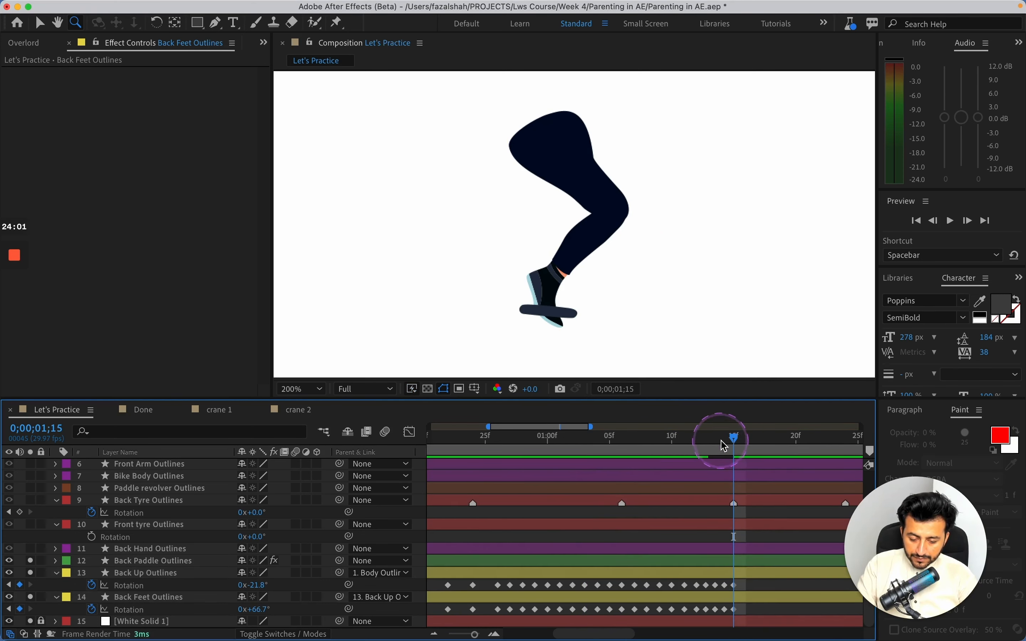
pyautogui.moveTo(725, 446)
pyautogui.mouseDown()
pyautogui.moveTo(633, 449)
pyautogui.moveTo(737, 448)
pyautogui.mouseUp()
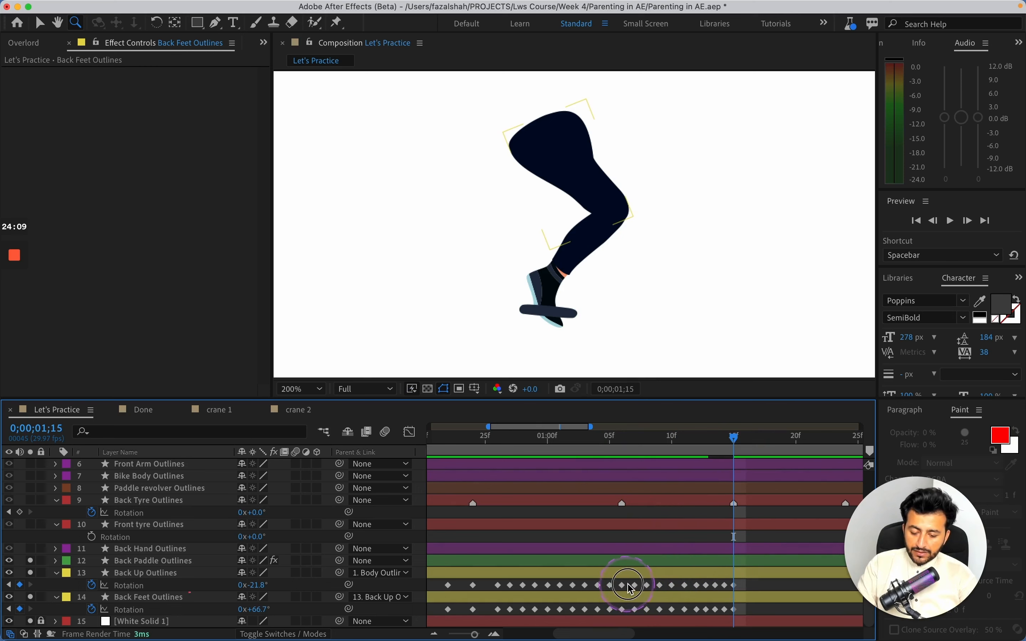
# Step: Try copying the Back Up Outlines rotation keyframes from 0;00;01;07 through 0;00;01;15 and pasting them at 0;00;01;16
pyautogui.moveTo(630, 589); pyautogui.dragTo(742, 600)
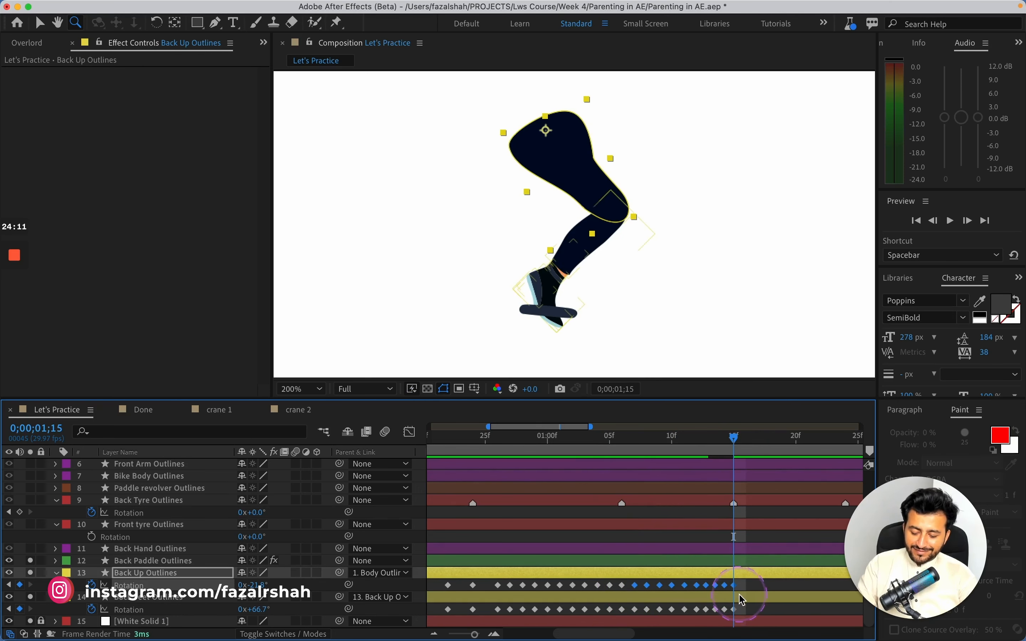
pyautogui.click(731, 452)
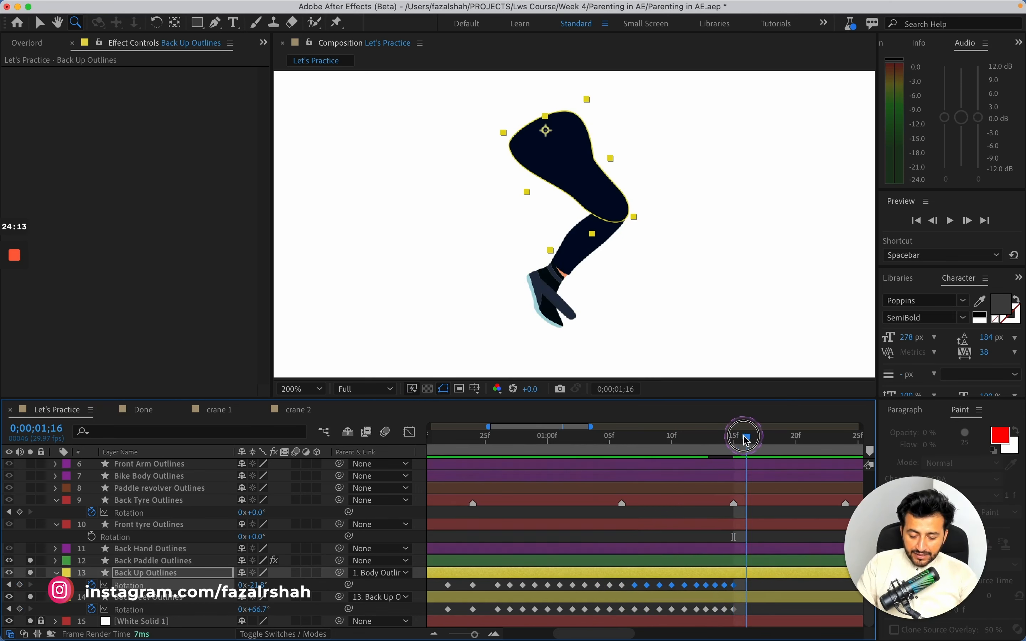
pyautogui.click(744, 441)
pyautogui.hotkey('ctrl', 'v')
pyautogui.click(720, 579)
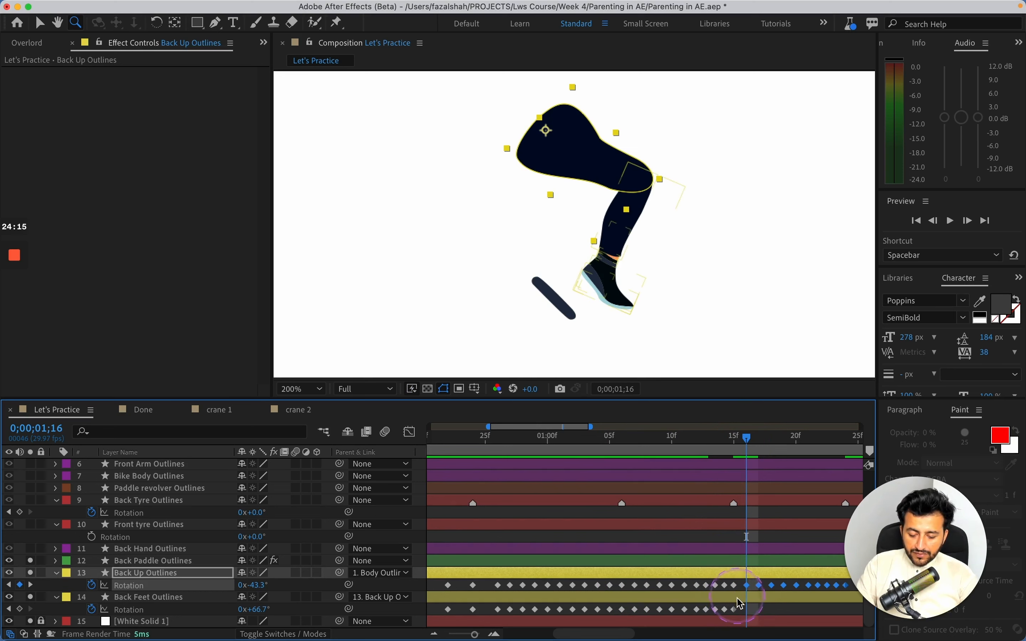
# Step: Try copying the Back Feet Outlines rotation keyframes from 0;00;01;07 through 0;00;01;15 and pasting them at 0;00;01;17
pyautogui.moveTo(740, 603); pyautogui.dragTo(634, 613)
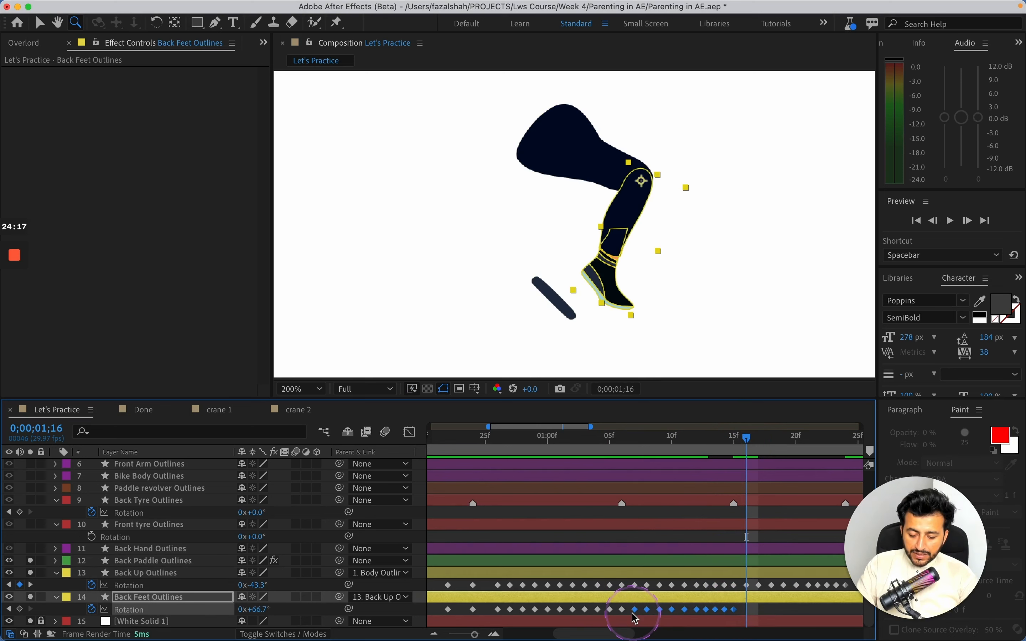
pyautogui.moveTo(747, 437); pyautogui.dragTo(759, 441)
pyautogui.press('cmd+v')
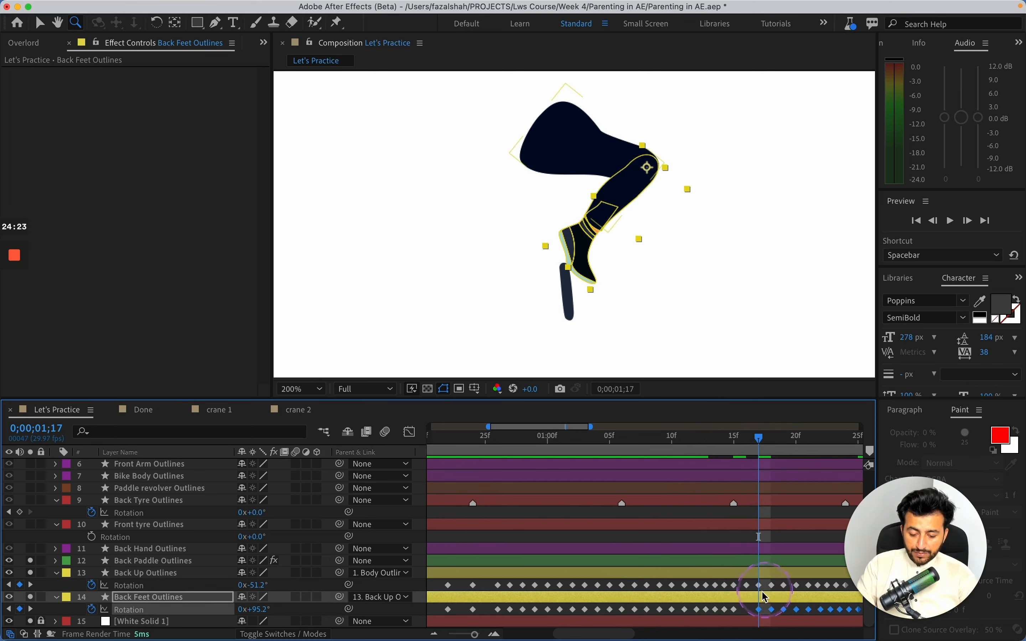
pyautogui.hotkey('alt', 'shift', 'Left')
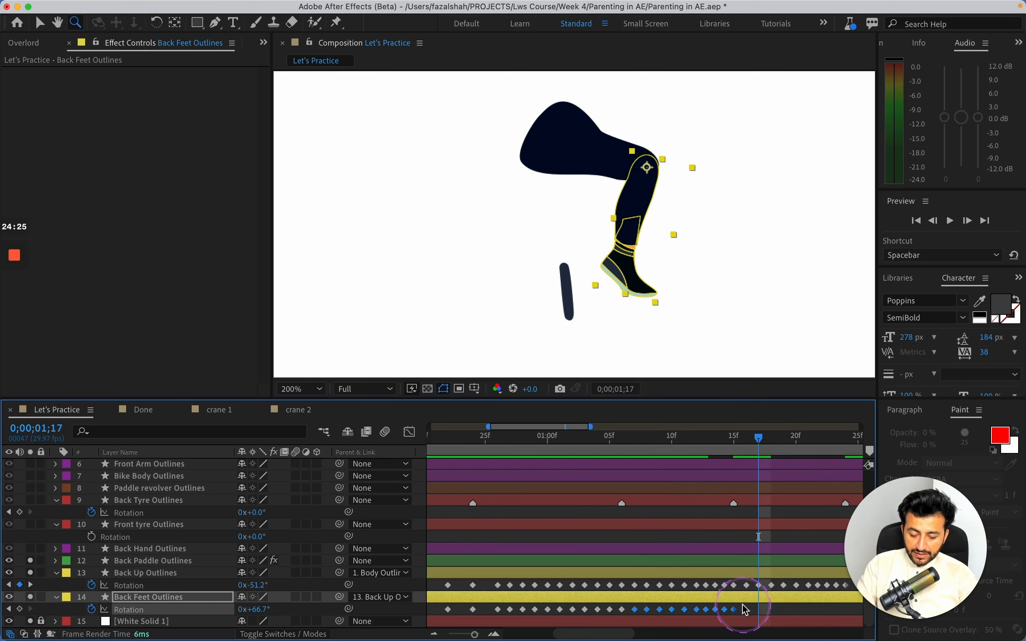
pyautogui.hotkey('alt', 'shift', 'Right')
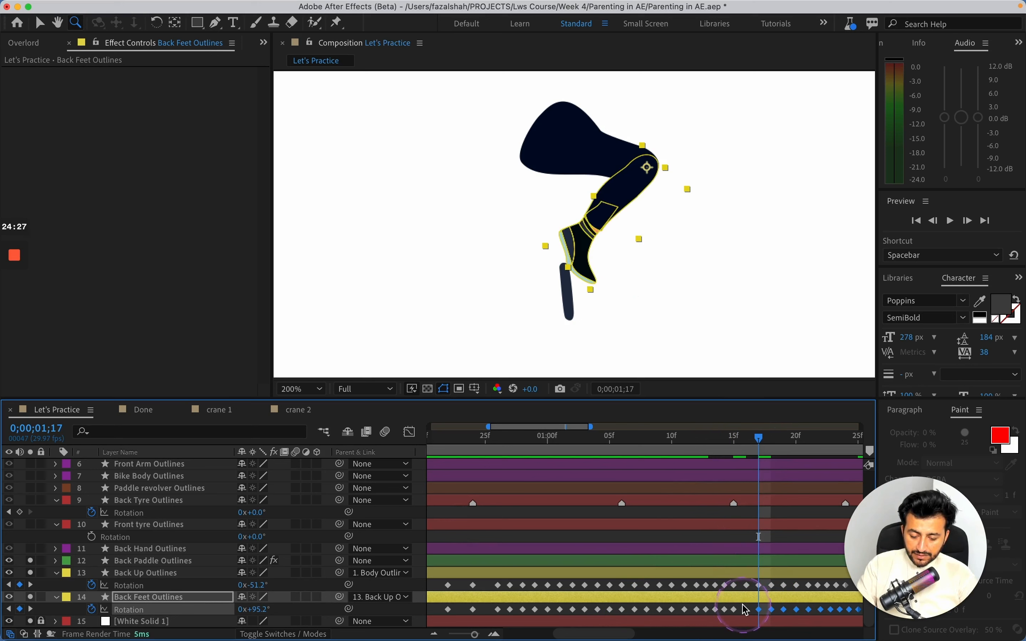
# Step: At 0;00;01;16, try setting the rotation of Back Up Outlines to -32.3° and Back Feet Outlines to 81.0°
pyautogui.press('F2')
pyautogui.moveTo(760, 421)
pyautogui.mouseDown()
pyautogui.moveTo(755, 434)
pyautogui.moveTo(721, 435)
pyautogui.moveTo(746, 435)
pyautogui.mouseUp()
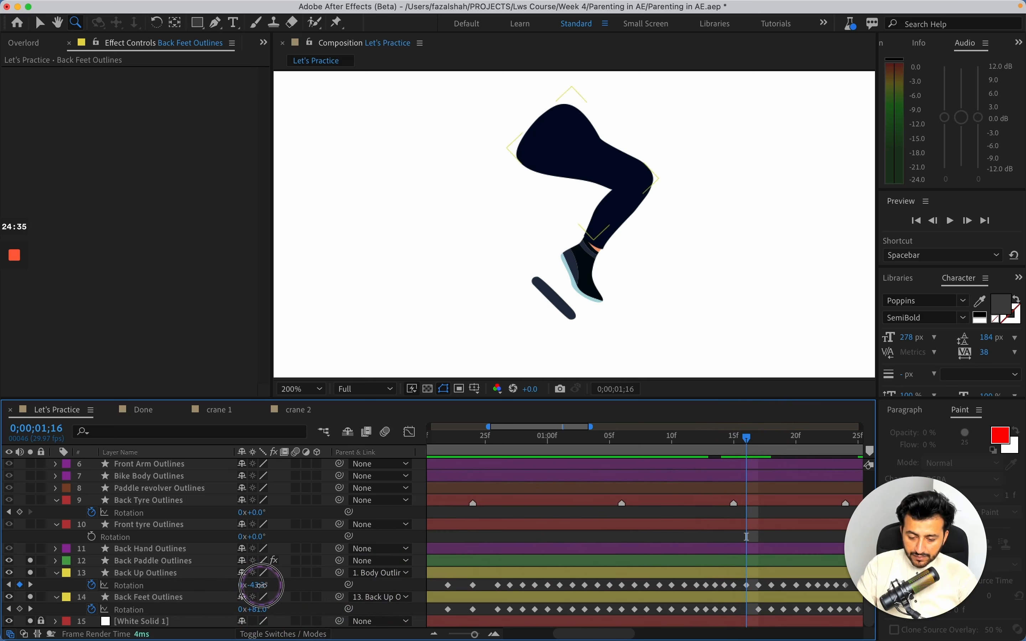
pyautogui.moveTo(256, 586); pyautogui.dragTo(268, 590)
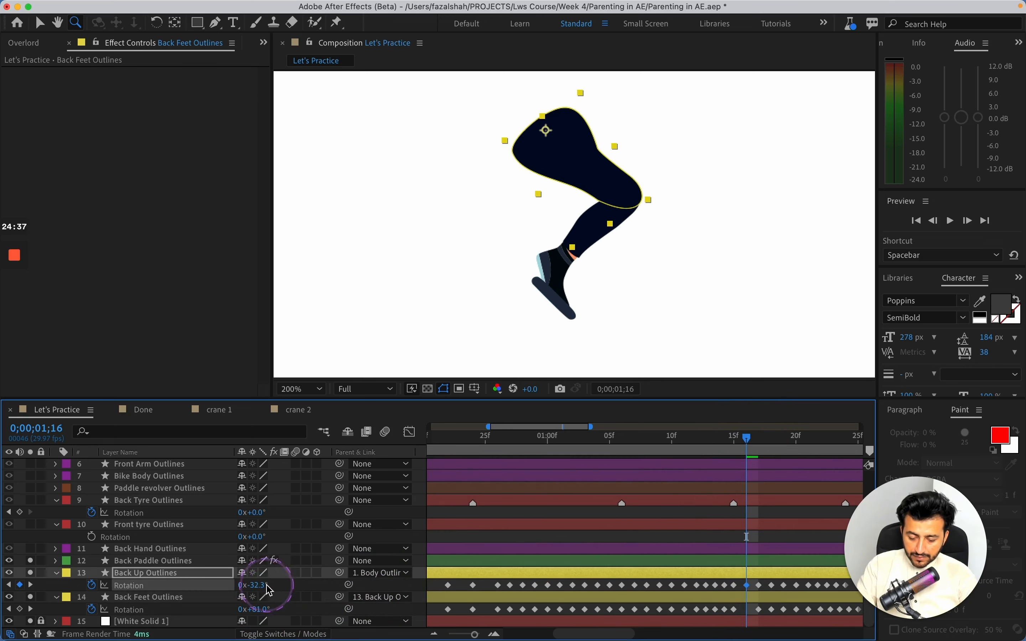
pyautogui.click(716, 597)
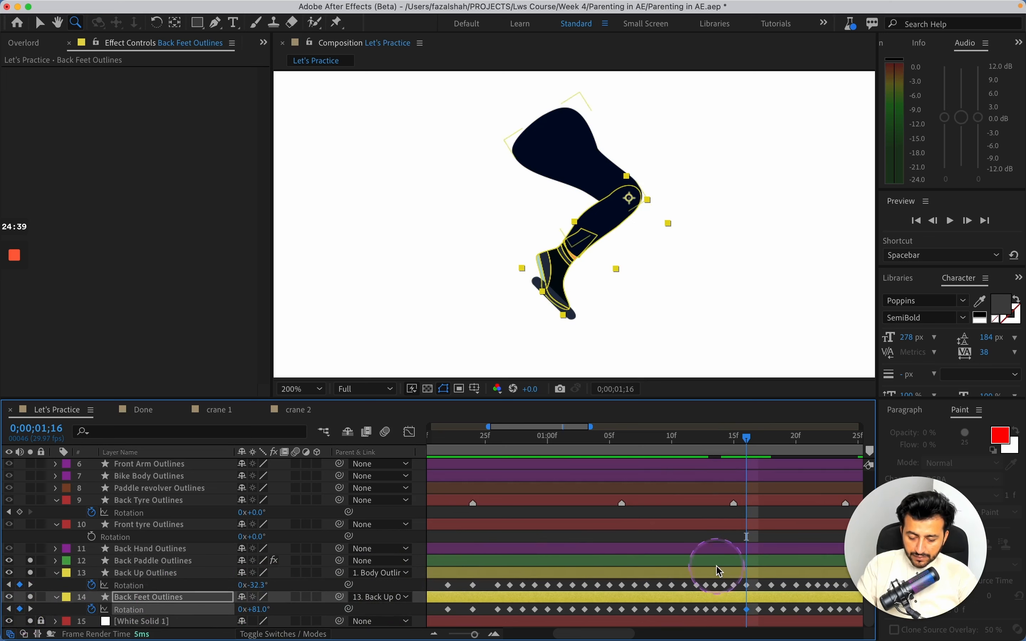
pyautogui.moveTo(750, 447); pyautogui.dragTo(773, 443)
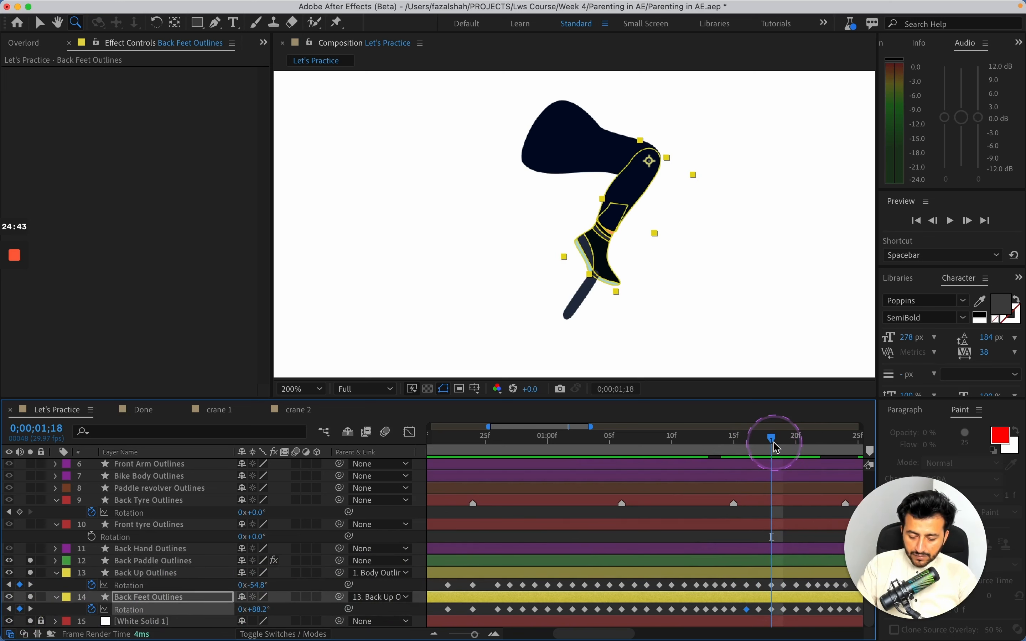
# Step: Undo the rotation changes at 0;00;01;16 and the pasted Back Up Outlines and Back Feet Outlines keyframes
pyautogui.press('super+z')
pyautogui.press('super+z')
pyautogui.press('super+z')
pyautogui.press('super+z')
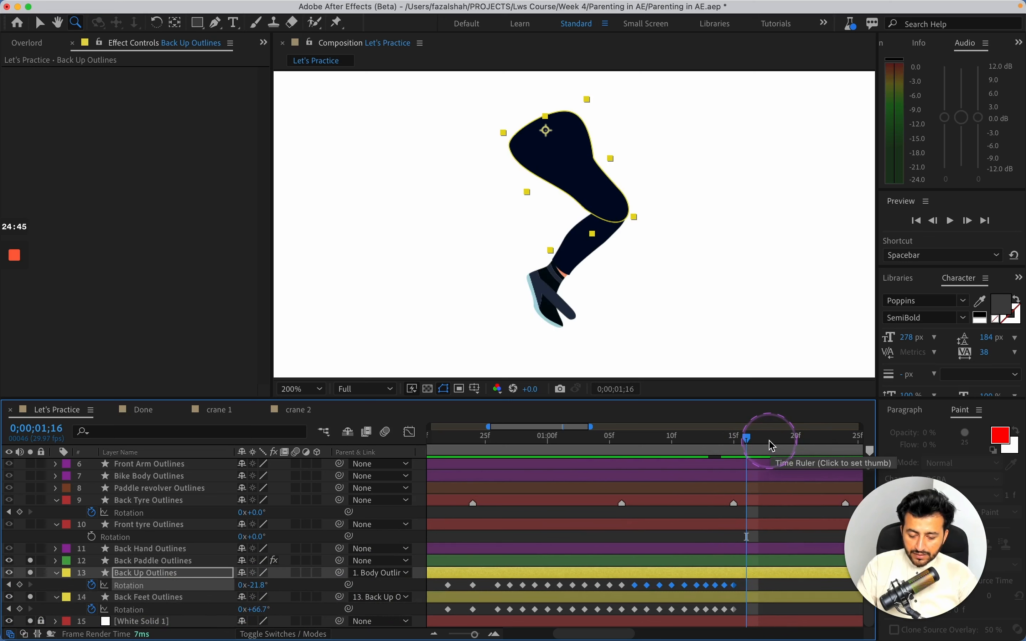
pyautogui.click(765, 588)
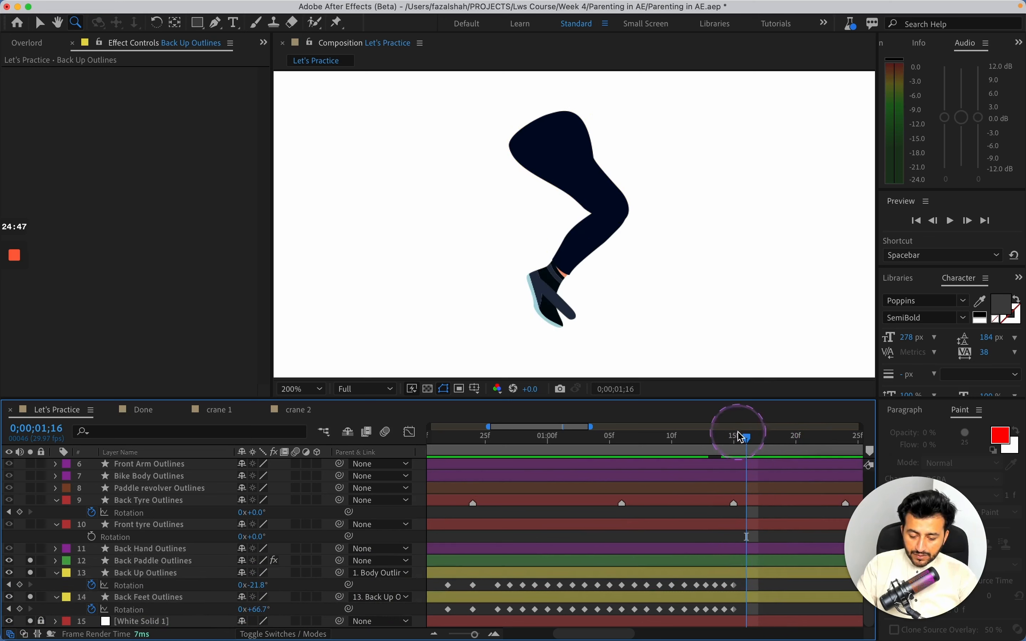
pyautogui.moveTo(749, 447); pyautogui.dragTo(737, 446)
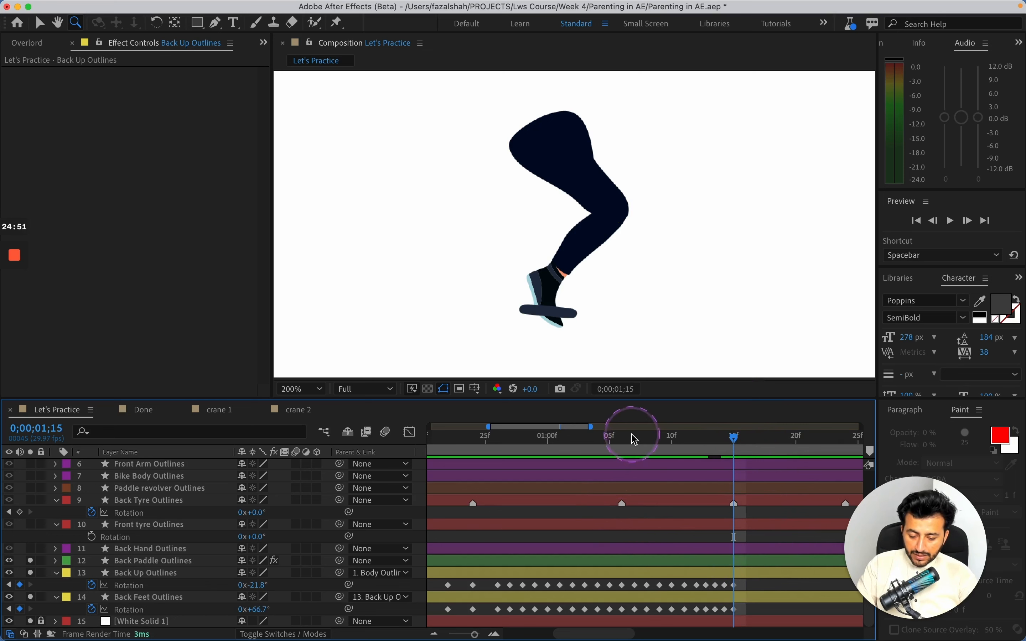
pyautogui.moveTo(635, 440); pyautogui.dragTo(622, 438)
pyautogui.click(647, 592)
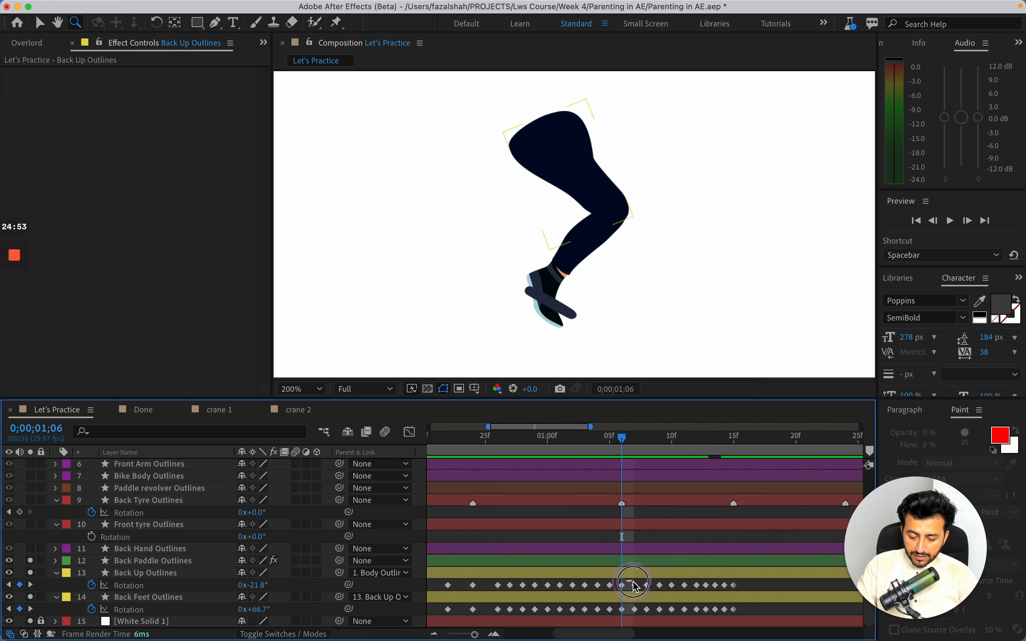
pyautogui.moveTo(636, 588); pyautogui.dragTo(679, 594)
pyautogui.press('super+z')
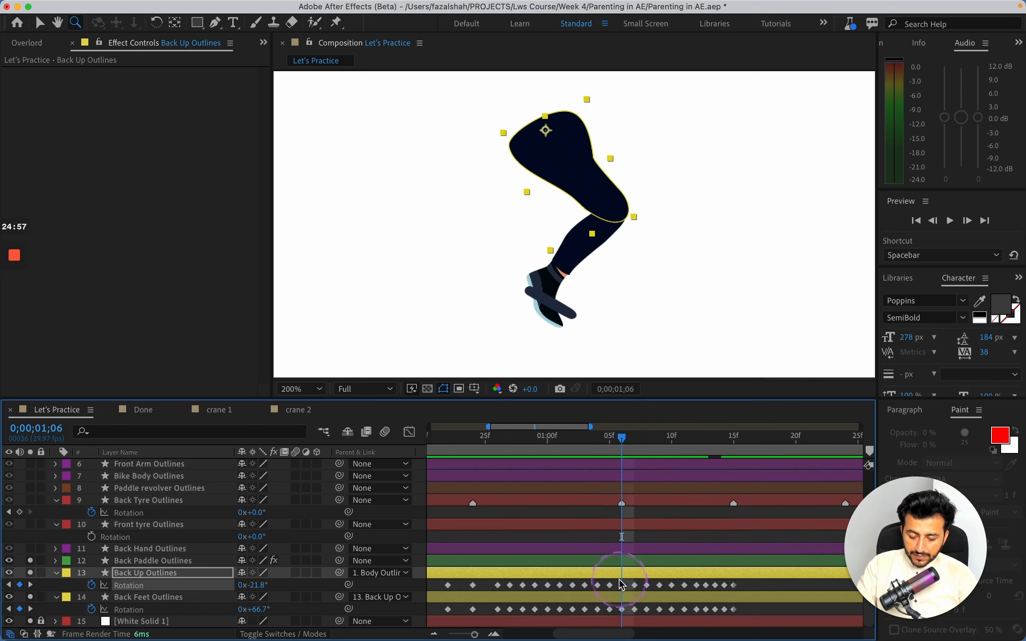
pyautogui.moveTo(620, 583); pyautogui.dragTo(628, 587)
pyautogui.press('super+z')
# Step: Copy the rotation keyframes of Back Up Outlines and Back Feet Outlines from 0;00;01;06 through 0;00;01;15 and paste each set starting at 0;00;01;16
pyautogui.moveTo(742, 582); pyautogui.dragTo(634, 594)
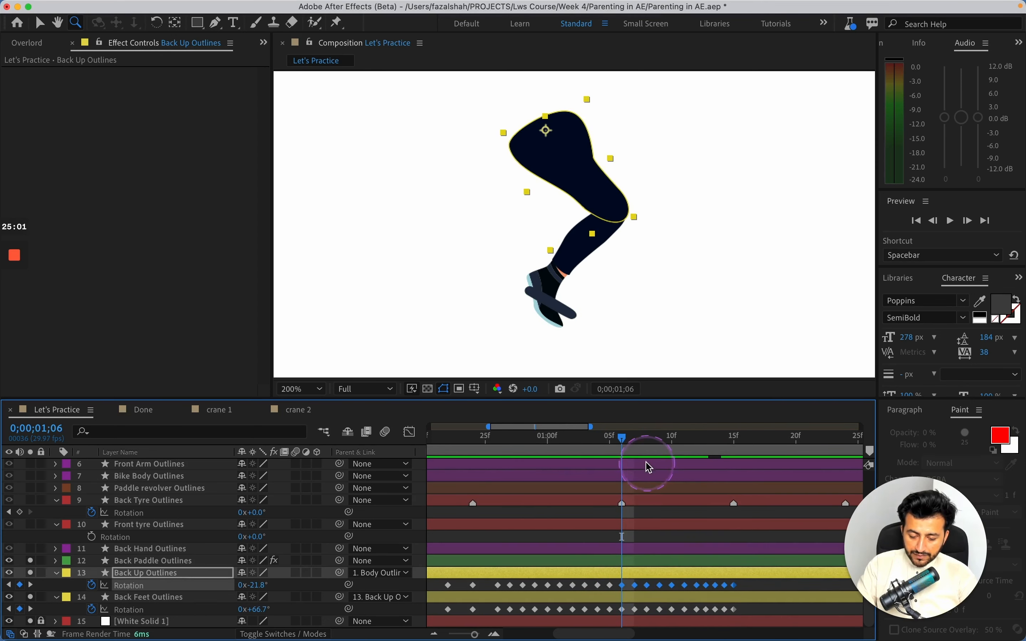
pyautogui.moveTo(635, 445); pyautogui.dragTo(747, 446)
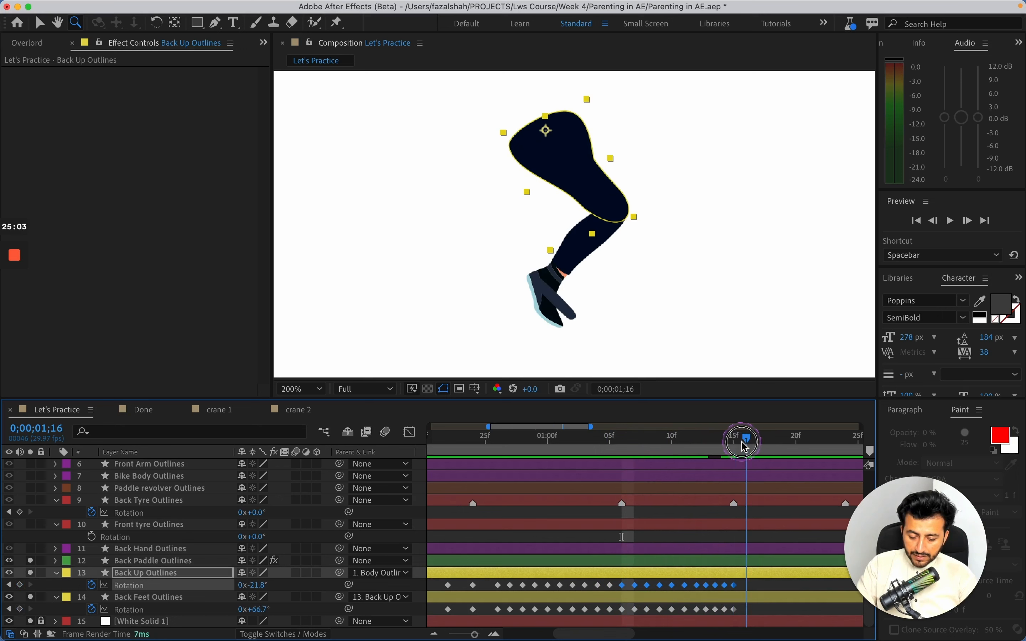
pyautogui.press('super+v')
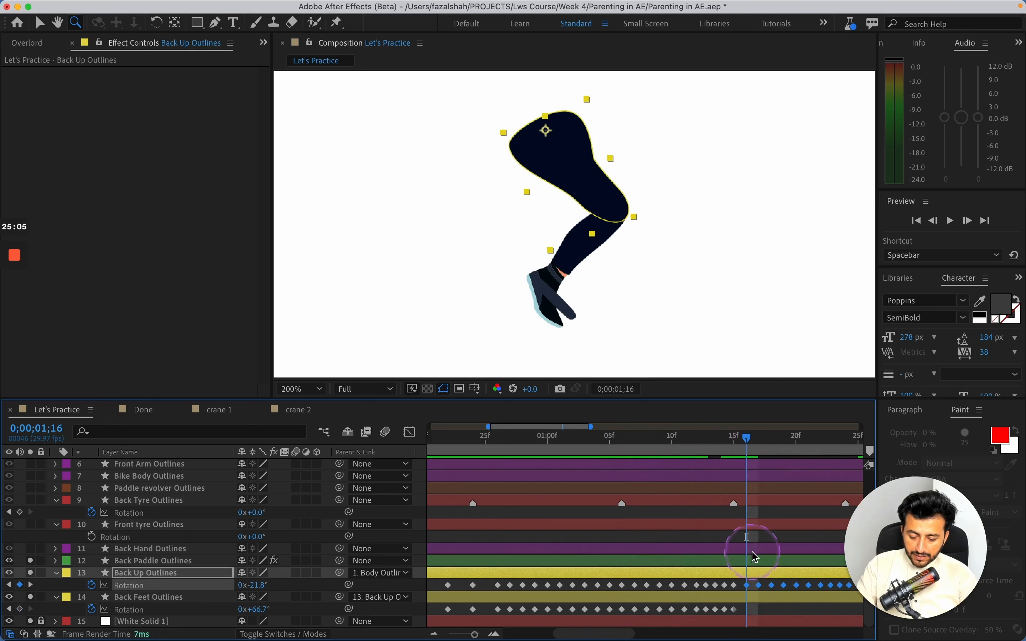
pyautogui.moveTo(749, 604); pyautogui.dragTo(625, 623)
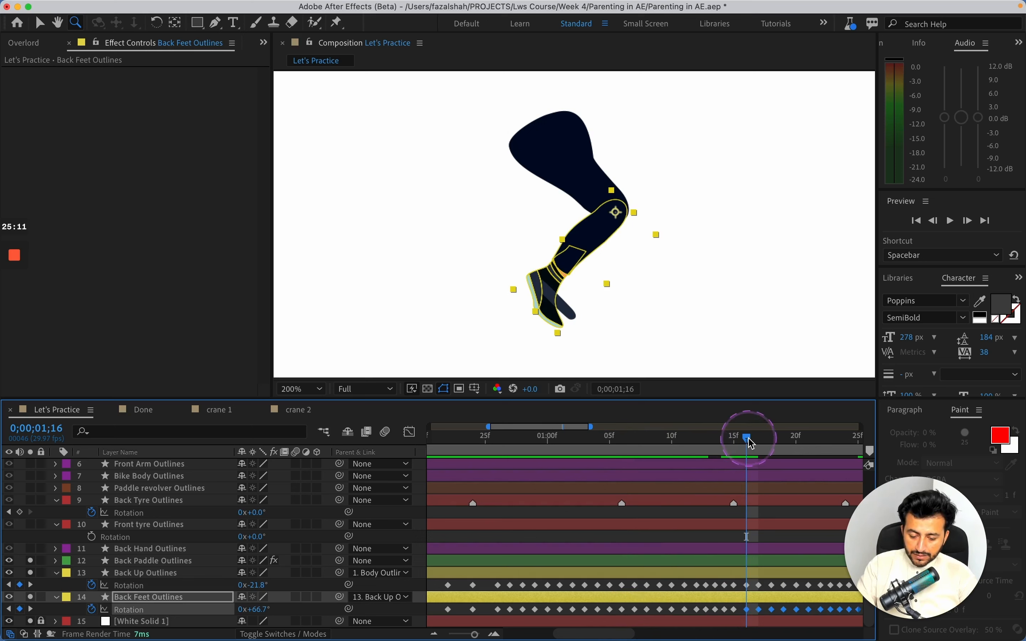
# Step: Shift the rotation keyframes of Back Up Outlines and Back Feet Outlines from 0;00;01;20 onward one frame earlier, ending at 0;00;01;24
pyautogui.click(761, 439)
pyautogui.moveTo(761, 440); pyautogui.dragTo(787, 436)
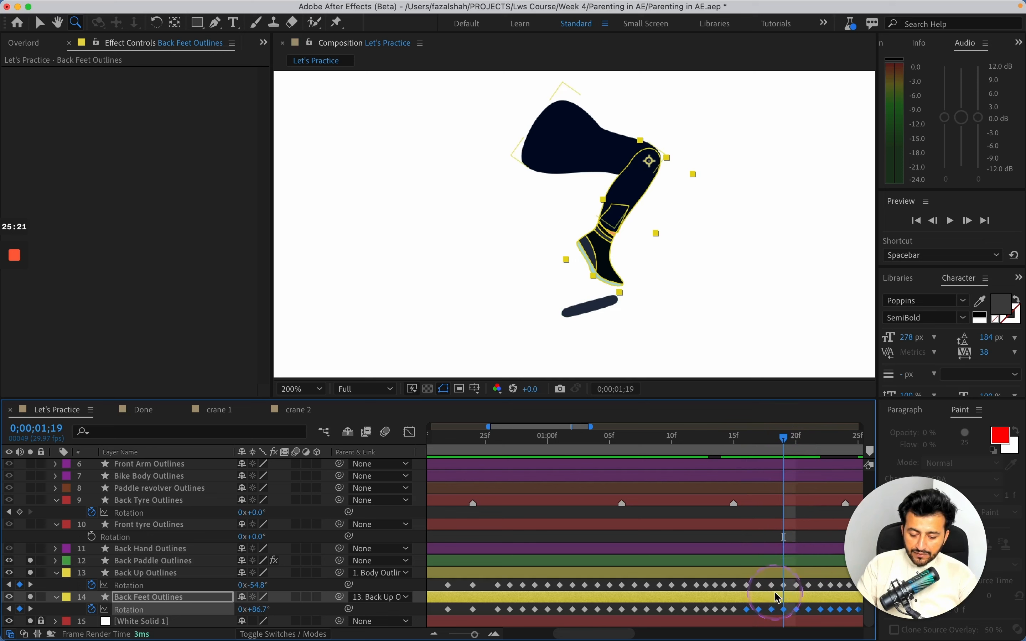
pyautogui.hscroll(5, 746, 595)
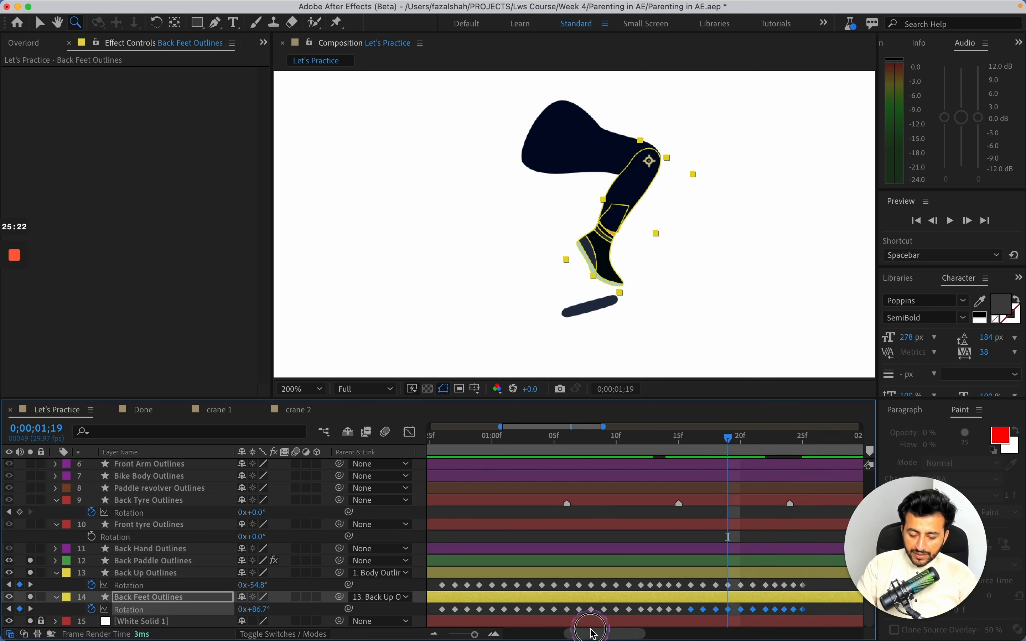
pyautogui.click(660, 585)
pyautogui.moveTo(666, 583); pyautogui.dragTo(674, 610)
pyautogui.click(751, 584)
pyautogui.moveTo(672, 435); pyautogui.dragTo(733, 440)
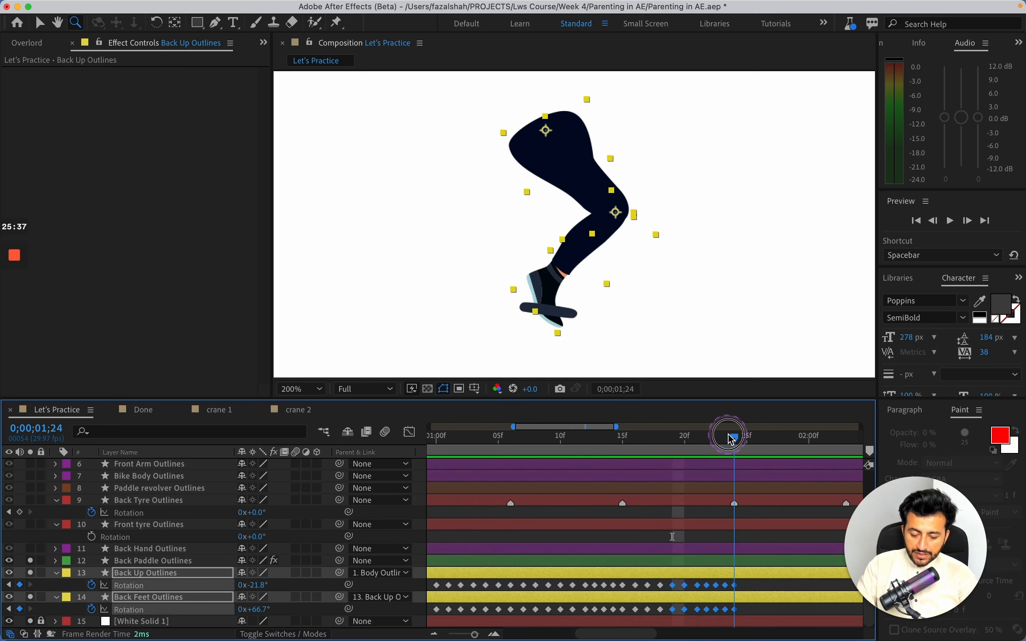
# Step: At 0;00;01;24, set the rotation of Back Feet Outlines to 76.7° and save the project
pyautogui.click(762, 586)
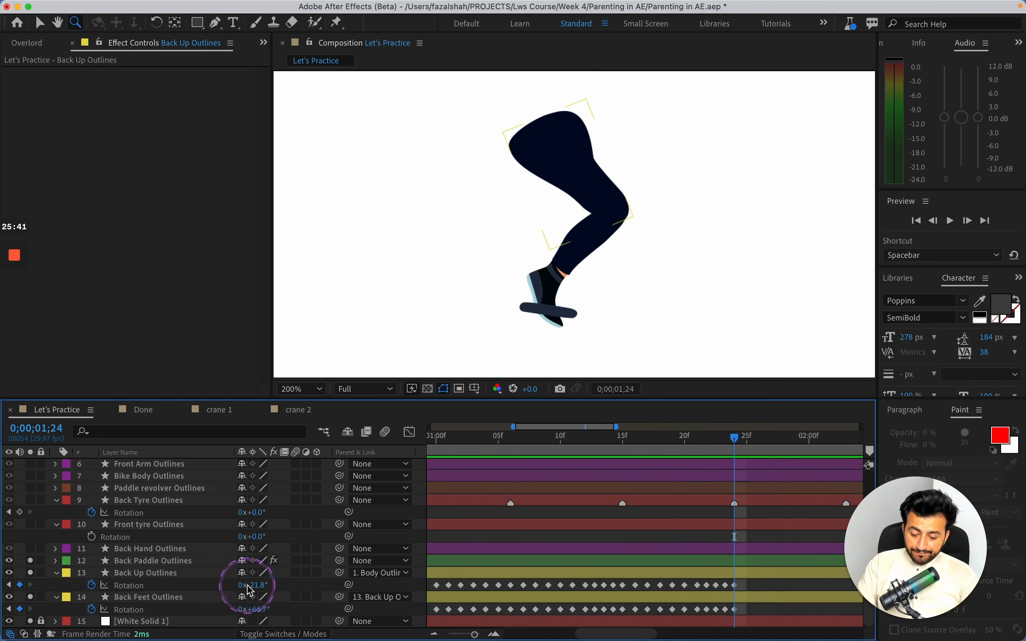
pyautogui.moveTo(258, 611); pyautogui.dragTo(264, 614)
pyautogui.press('super+s')
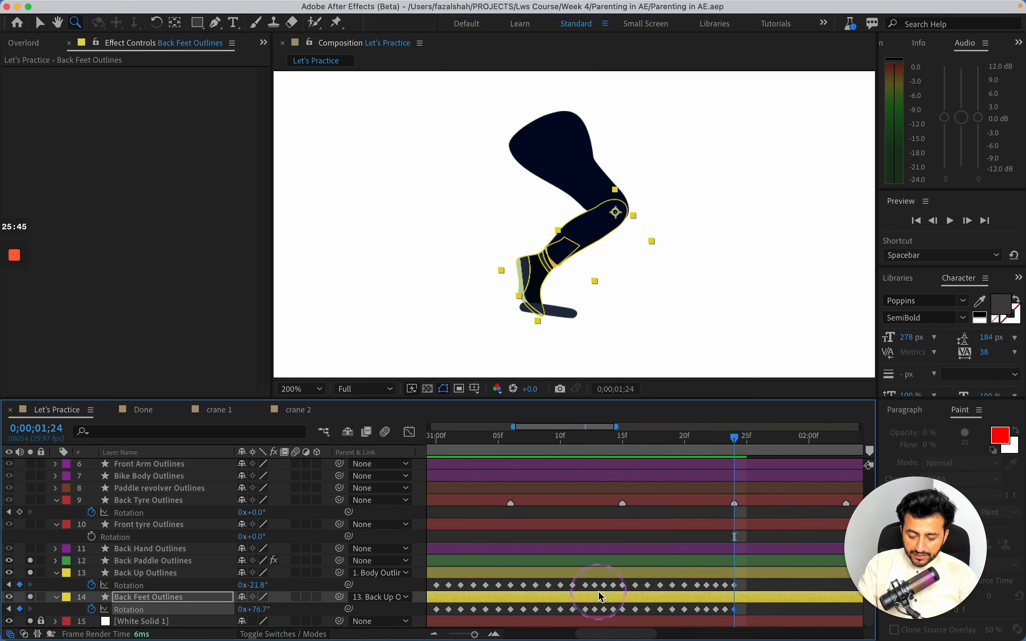
# Step: Copy the rotation keyframes of Back Up Outlines and Back Feet Outlines from 0;00;01;15 through 0;00;01;24 and paste each set starting at 0;00;01;25
pyautogui.moveTo(622, 632); pyautogui.dragTo(500, 590)
pyautogui.moveTo(613, 437); pyautogui.dragTo(627, 440)
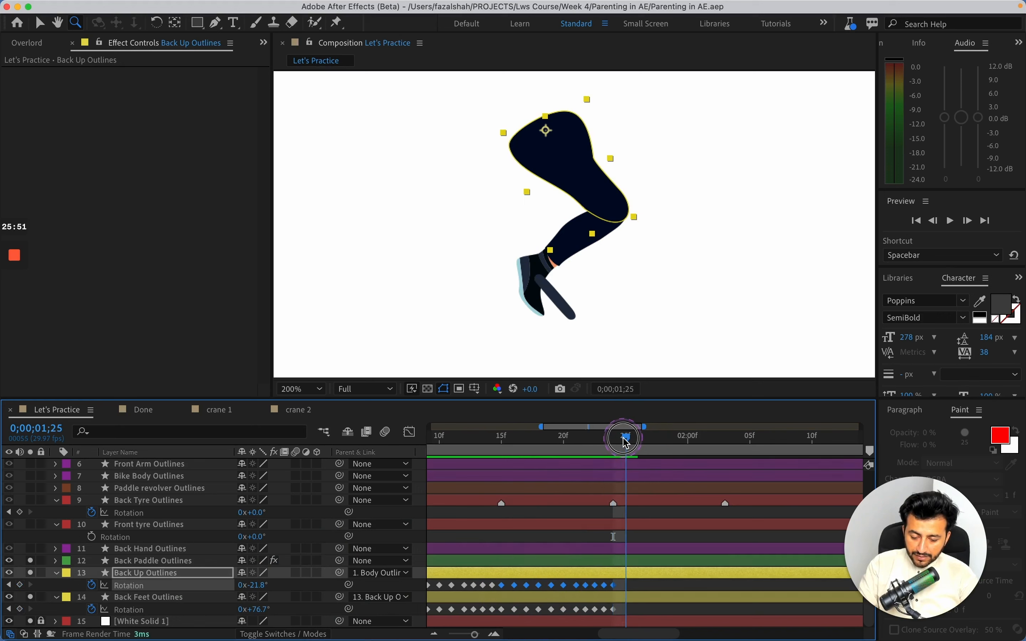
pyautogui.press('cmd+v')
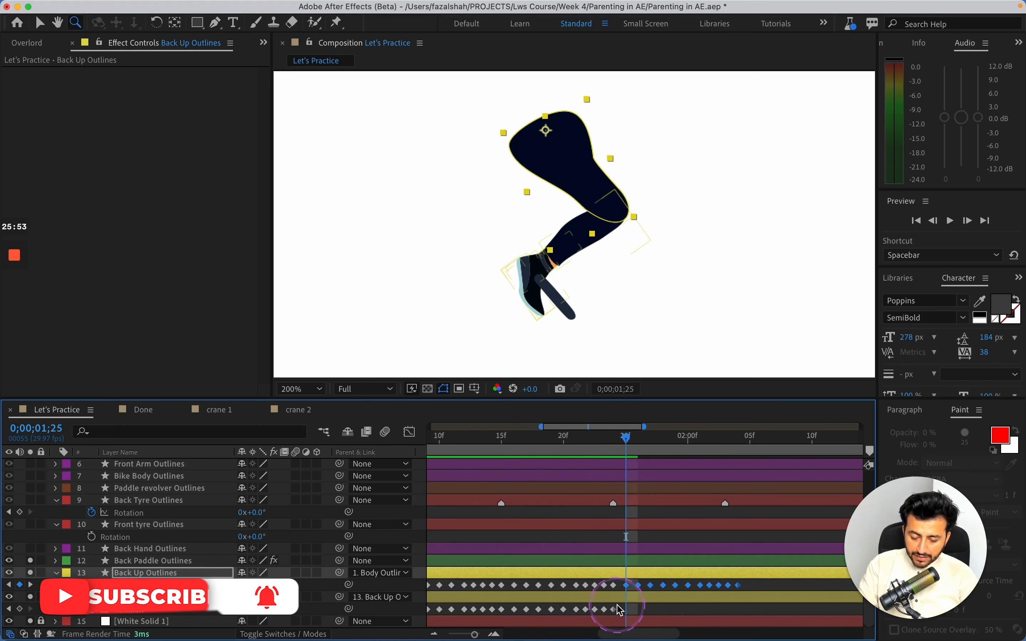
pyautogui.moveTo(620, 610); pyautogui.dragTo(502, 616)
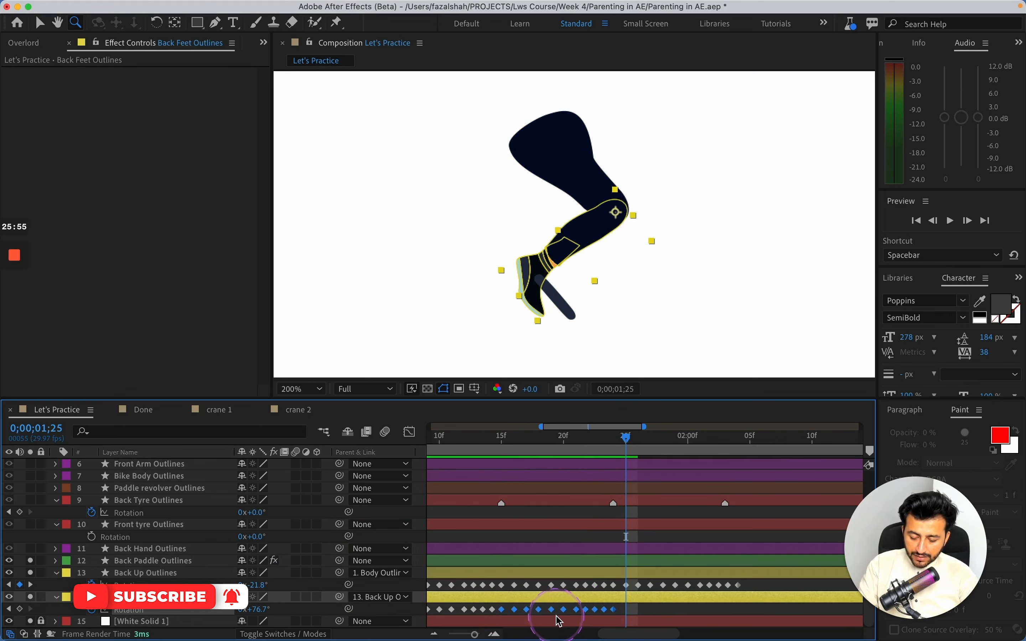
pyautogui.press('super+c')
pyautogui.press('super+v')
pyautogui.moveTo(616, 447)
pyautogui.mouseDown()
pyautogui.moveTo(725, 444)
pyautogui.moveTo(624, 450)
pyautogui.mouseUp()
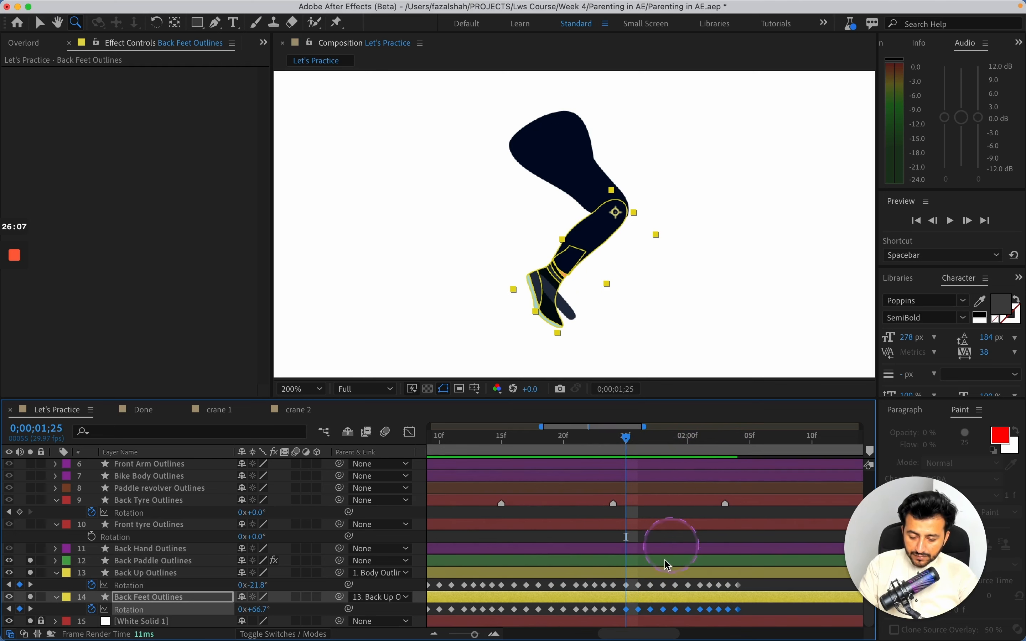
# Step: Delete the first pasted rotation keyframe of both leg layers at 0;00;01;25 and shift the remaining pasted ones one frame earlier, ending at 0;00;02;03
pyautogui.click(624, 585)
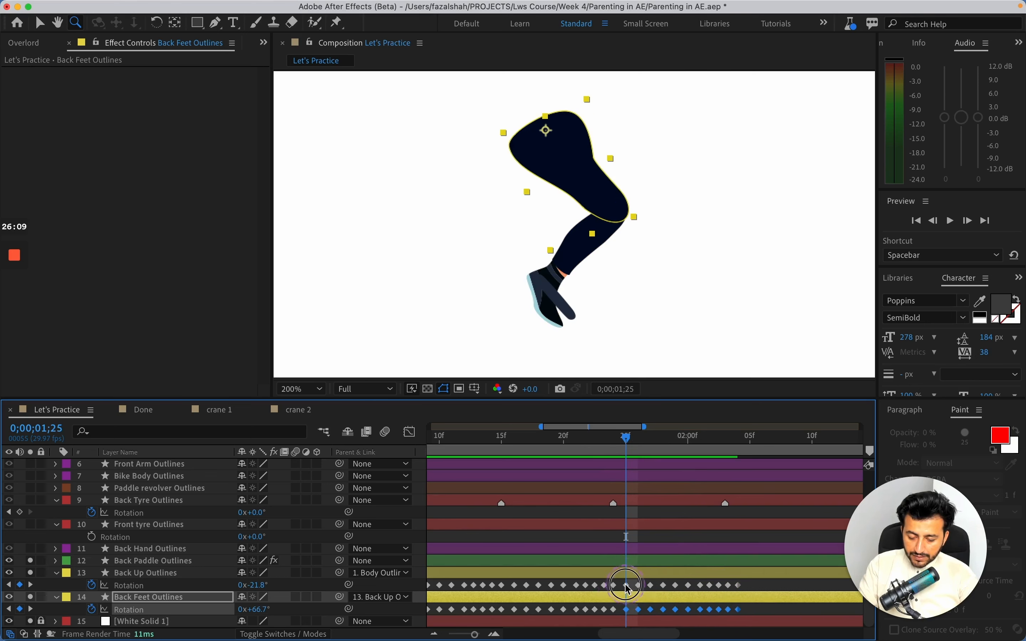
pyautogui.keyDown('shift'); pyautogui.click(626, 609); pyautogui.keyUp('shift')
pyautogui.press('Delete')
pyautogui.moveTo(631, 581); pyautogui.dragTo(755, 614)
pyautogui.press('cmd+z')
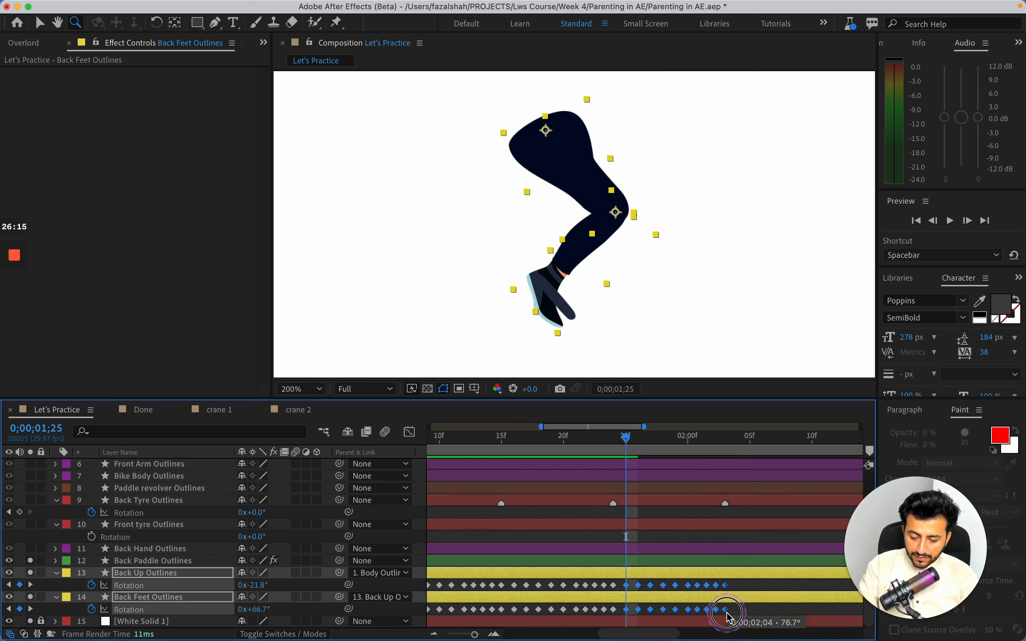
pyautogui.click(727, 610)
pyautogui.click(732, 567)
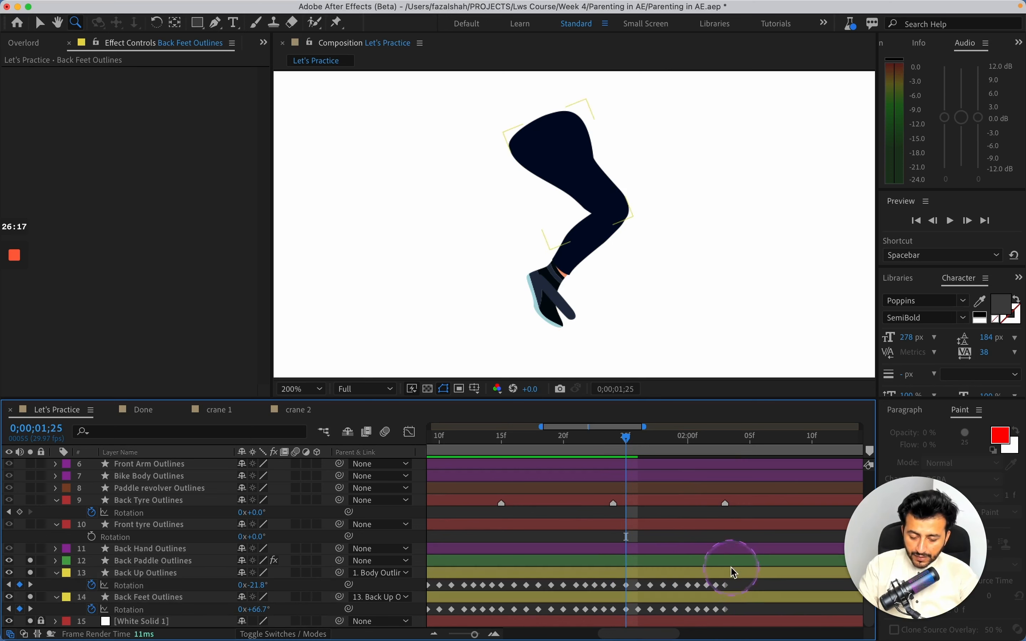
# Step: At 0;00;01;25, set the rotation of Back Up Outlines to -32.8° and Back Feet Outlines to 83.7°
pyautogui.moveTo(627, 436)
pyautogui.mouseDown()
pyautogui.moveTo(674, 452)
pyautogui.moveTo(725, 447)
pyautogui.moveTo(614, 449)
pyautogui.moveTo(629, 453)
pyautogui.mouseUp()
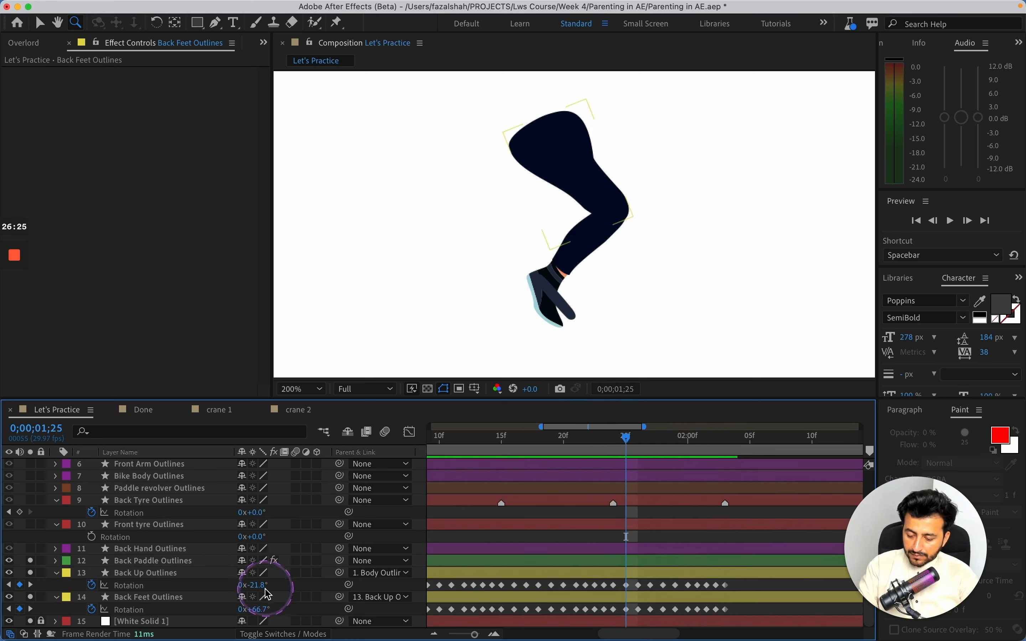
pyautogui.click(259, 584)
pyautogui.moveTo(259, 584); pyautogui.dragTo(275, 616)
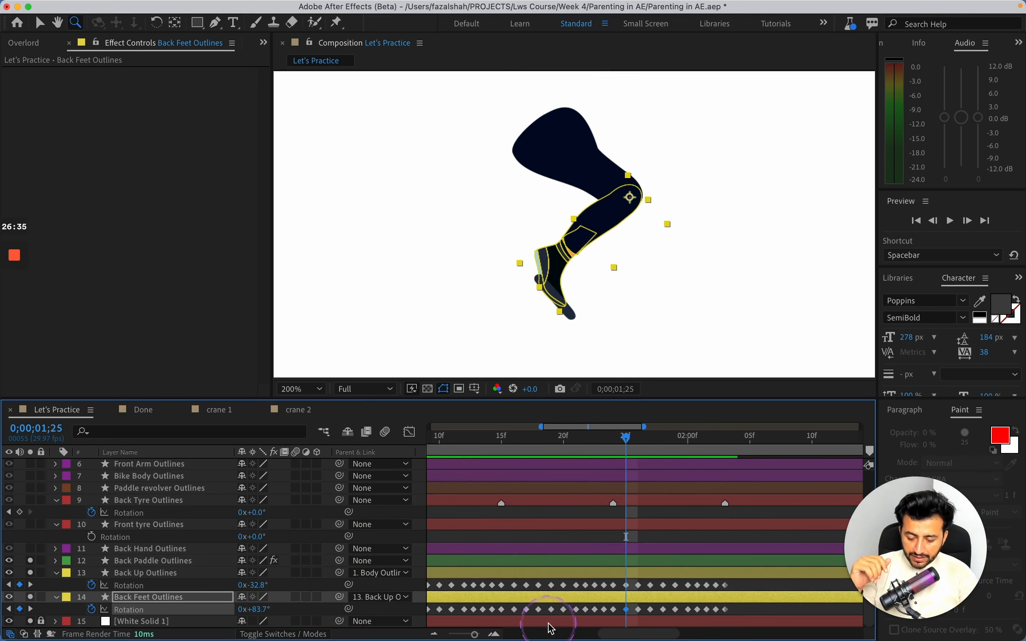
# Step: Copy the Back Up Outlines rotation keyframes from 0;00;01;24 through 0;00;02;03 and paste them starting at 0;00;02;04
pyautogui.moveTo(475, 635)
pyautogui.mouseDown()
pyautogui.moveTo(459, 634)
pyautogui.moveTo(476, 634)
pyautogui.mouseUp()
pyautogui.moveTo(618, 633); pyautogui.dragTo(645, 629)
pyautogui.moveTo(628, 589); pyautogui.dragTo(487, 584)
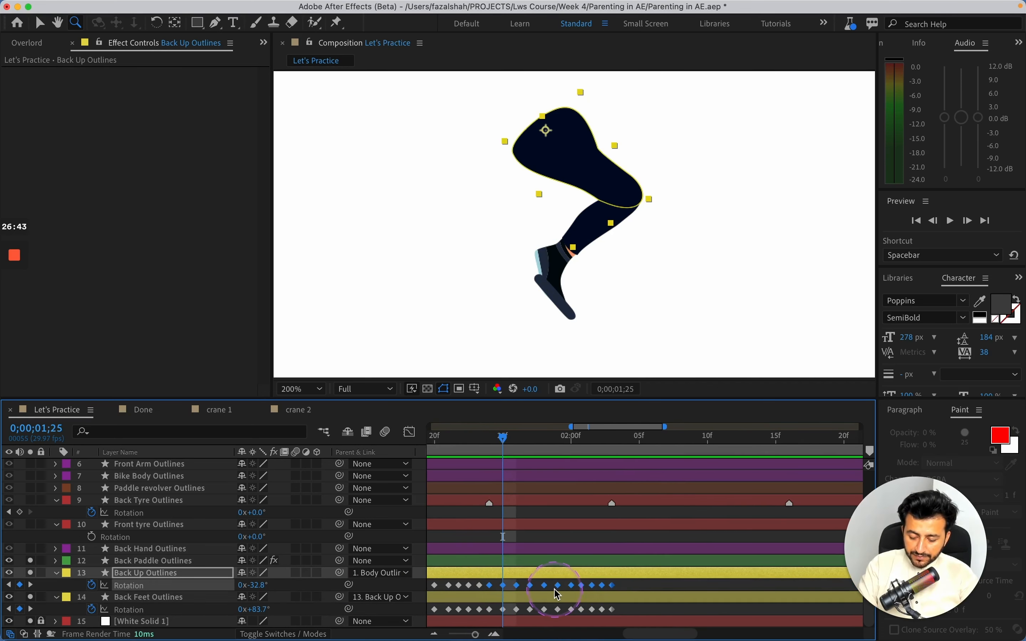
pyautogui.click(629, 586)
pyautogui.click(580, 463)
pyautogui.click(614, 441)
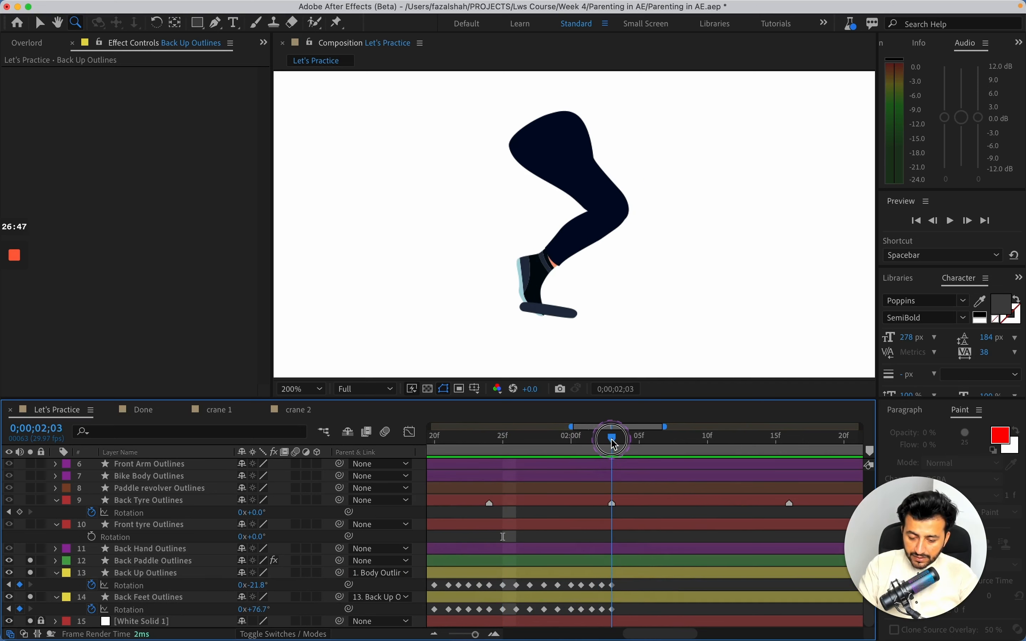
pyautogui.moveTo(614, 444)
pyautogui.mouseDown()
pyautogui.moveTo(524, 441)
pyautogui.moveTo(627, 447)
pyautogui.mouseUp()
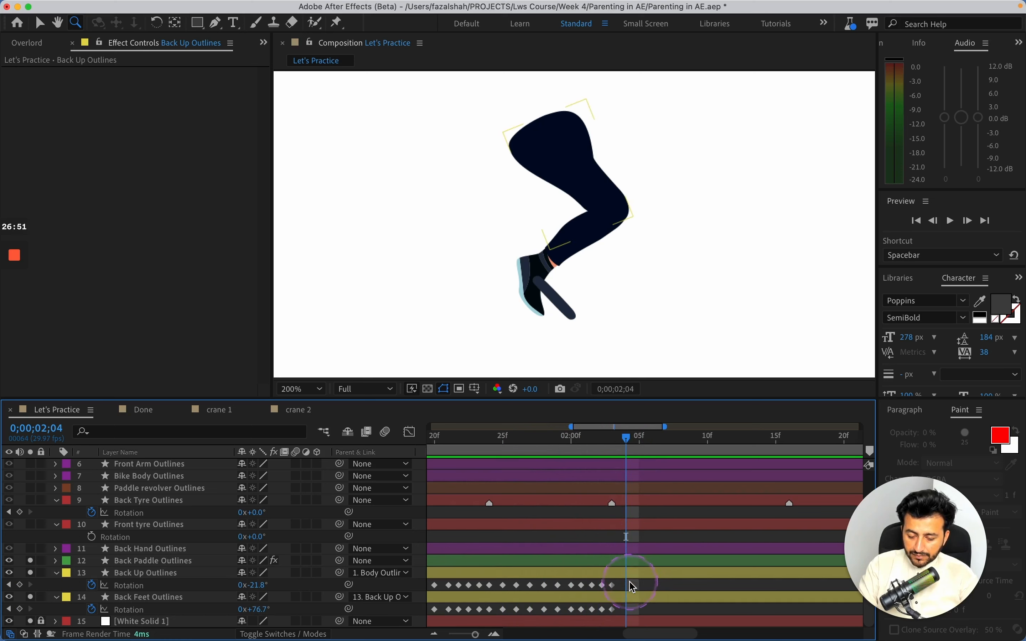
pyautogui.moveTo(632, 587); pyautogui.dragTo(498, 591)
pyautogui.moveTo(488, 589); pyautogui.dragTo(525, 602)
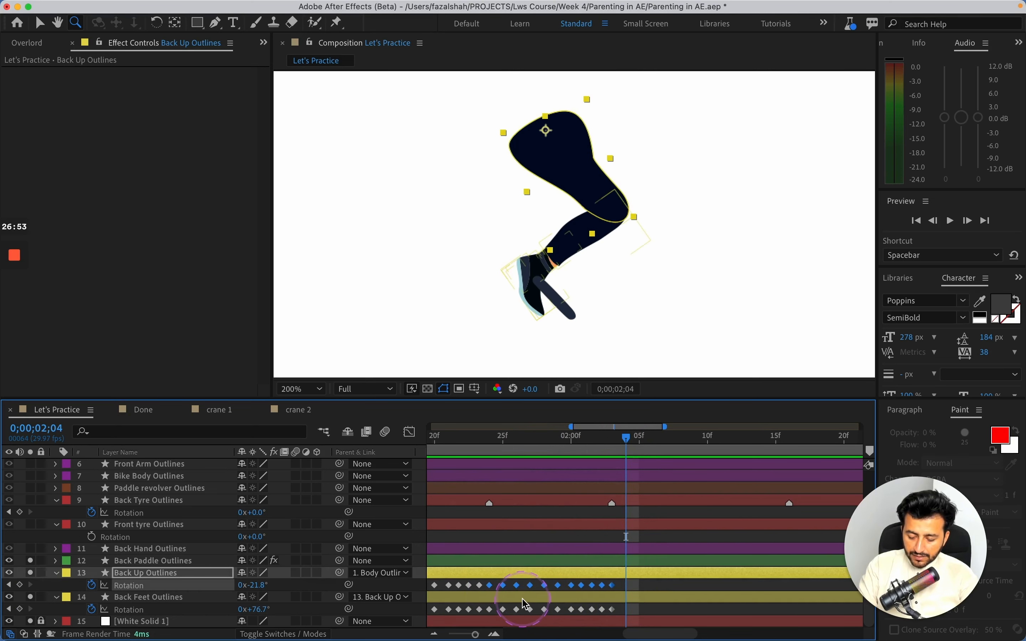
# Step: Copy the Back Feet Outlines rotation keyframes from 0;00;01;24 through 0;00;02;03 and paste them starting at 0;00;02;04
pyautogui.moveTo(614, 613); pyautogui.dragTo(490, 615)
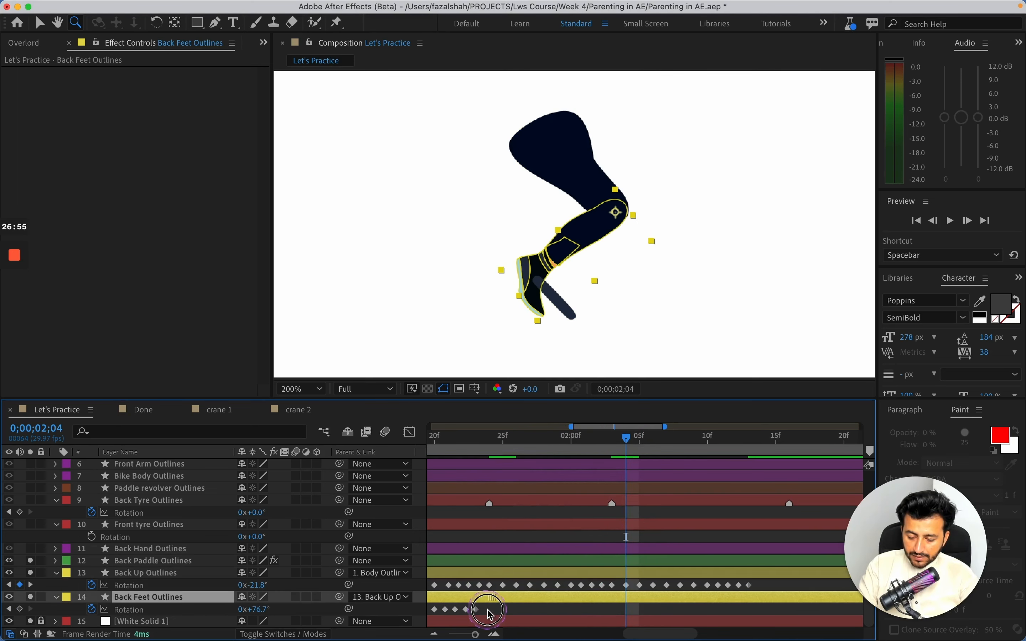
pyautogui.press('super+z')
pyautogui.moveTo(622, 604); pyautogui.dragTo(486, 615)
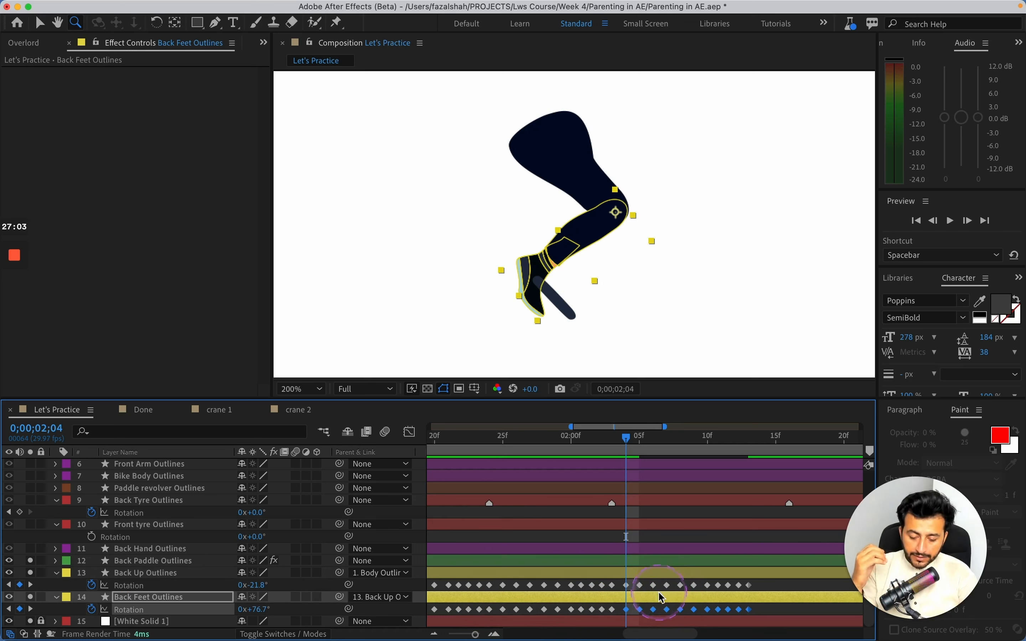
pyautogui.click(650, 586)
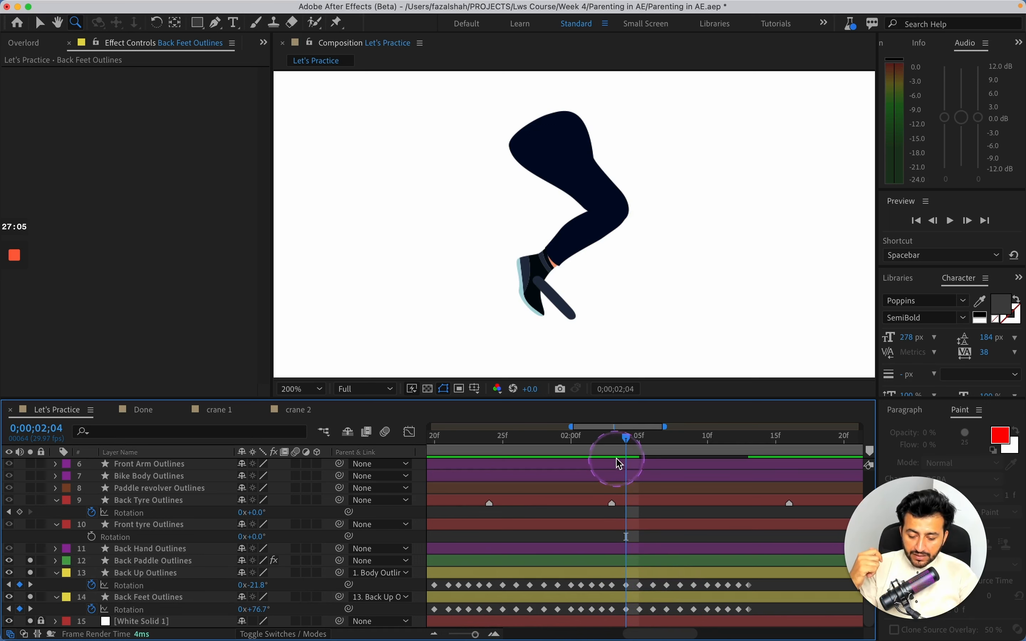
# Step: Try stretching the rotation keyframes of both leg layers from 0;00;02;03 onward to end at 0;00;02;17, and undo it
pyautogui.moveTo(627, 439); pyautogui.dragTo(685, 443)
pyautogui.click(722, 573)
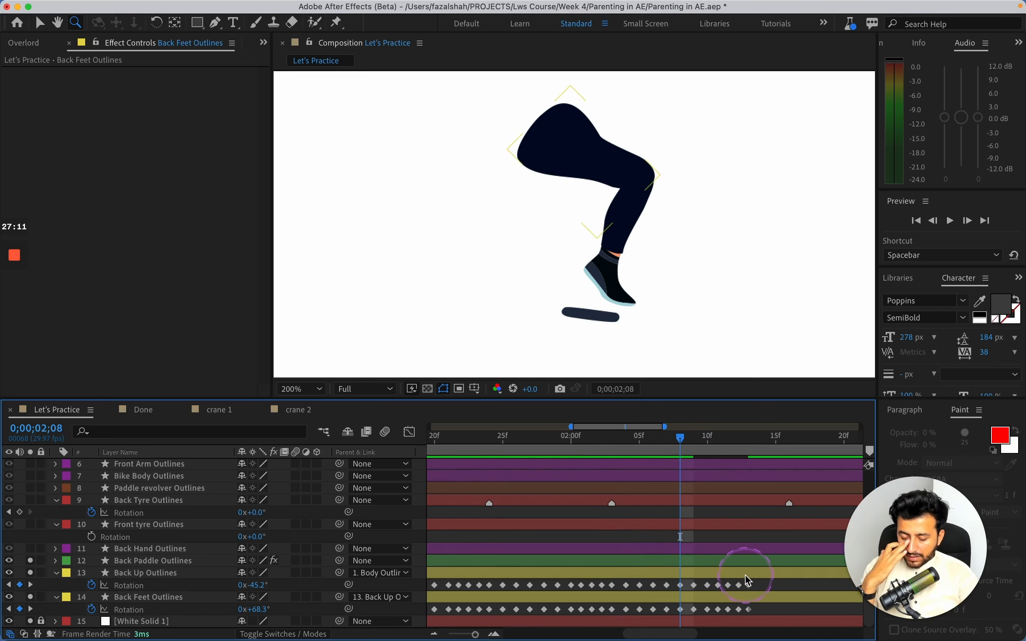
pyautogui.moveTo(758, 587); pyautogui.dragTo(610, 616)
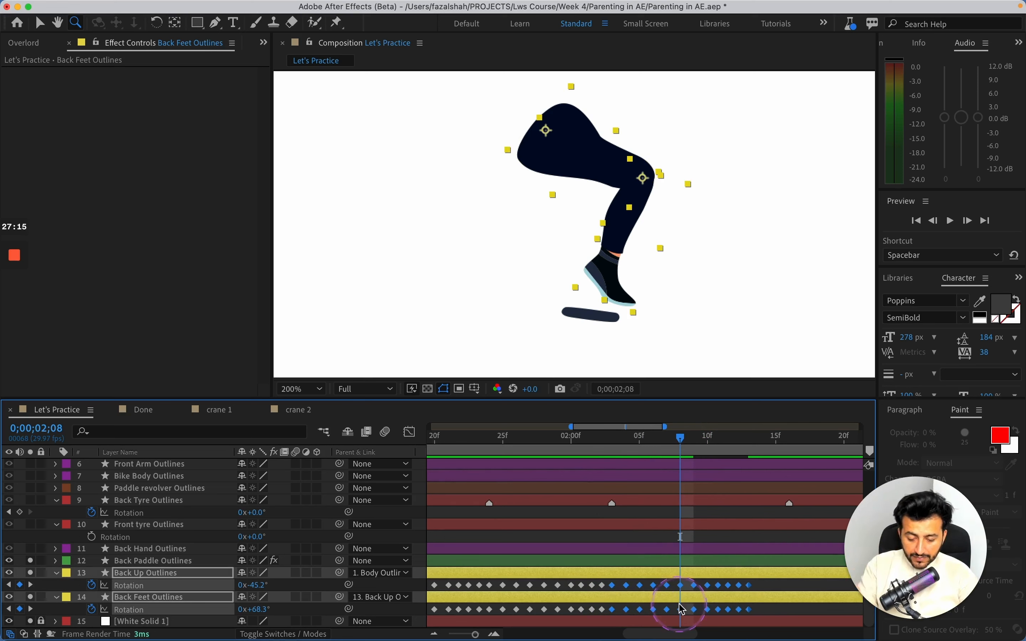
pyautogui.moveTo(756, 614); pyautogui.dragTo(799, 613)
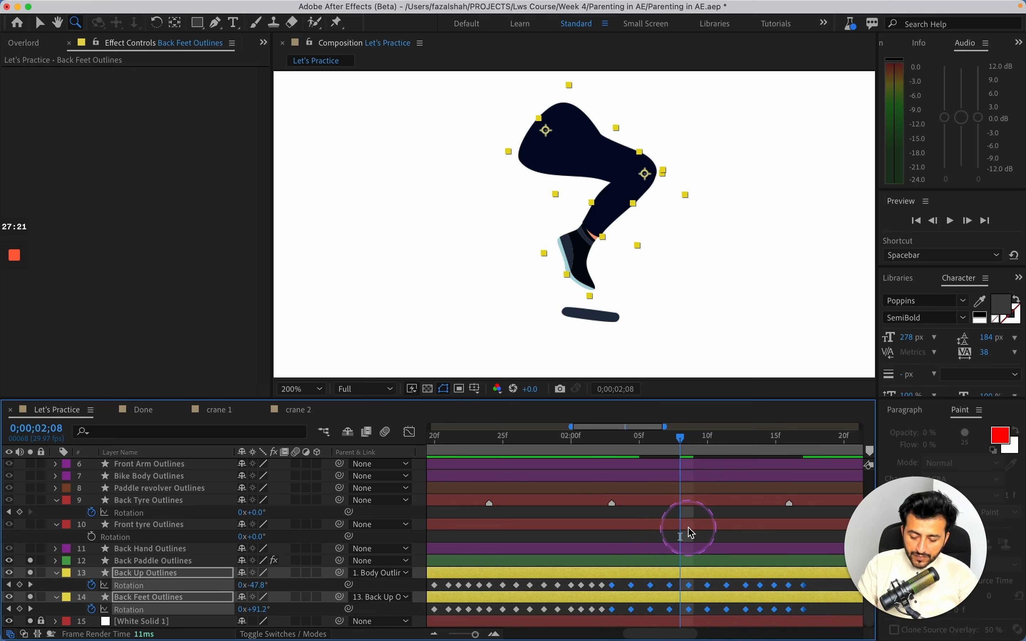
pyautogui.press('super+z')
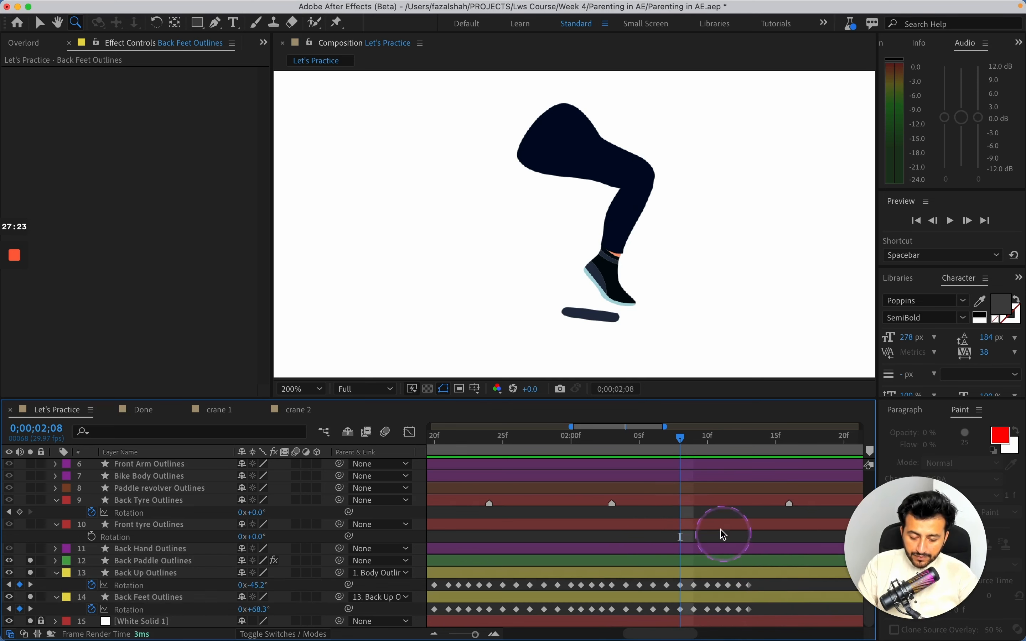
# Step: Shift the rotation keyframes of Back Up Outlines and Back Feet Outlines from 0;00;02;04 onward one frame earlier, starting at 0;00;02;03
pyautogui.moveTo(673, 441); pyautogui.dragTo(621, 550)
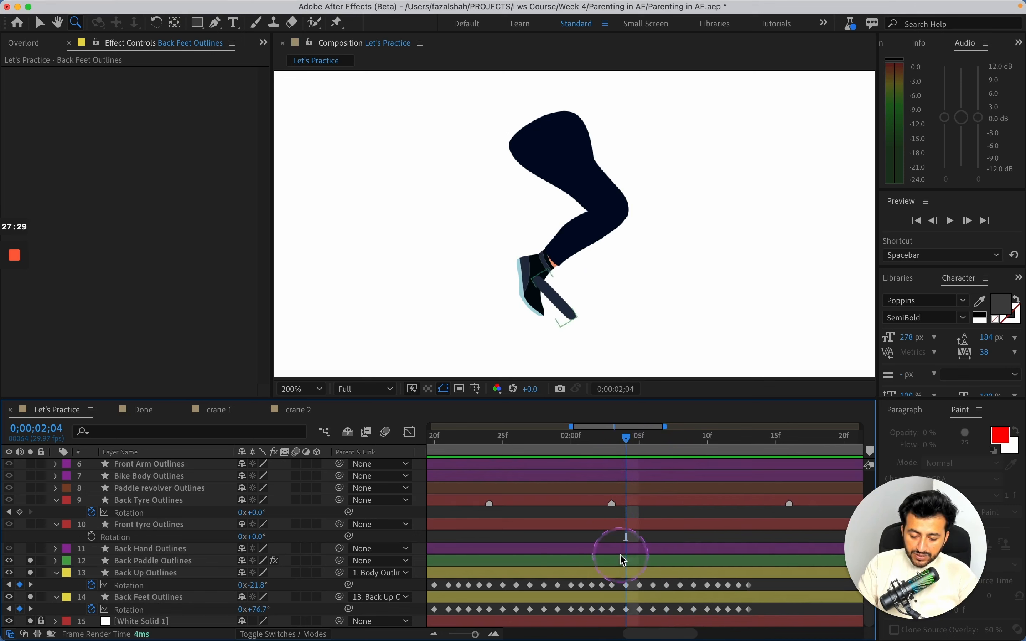
pyautogui.click(628, 584)
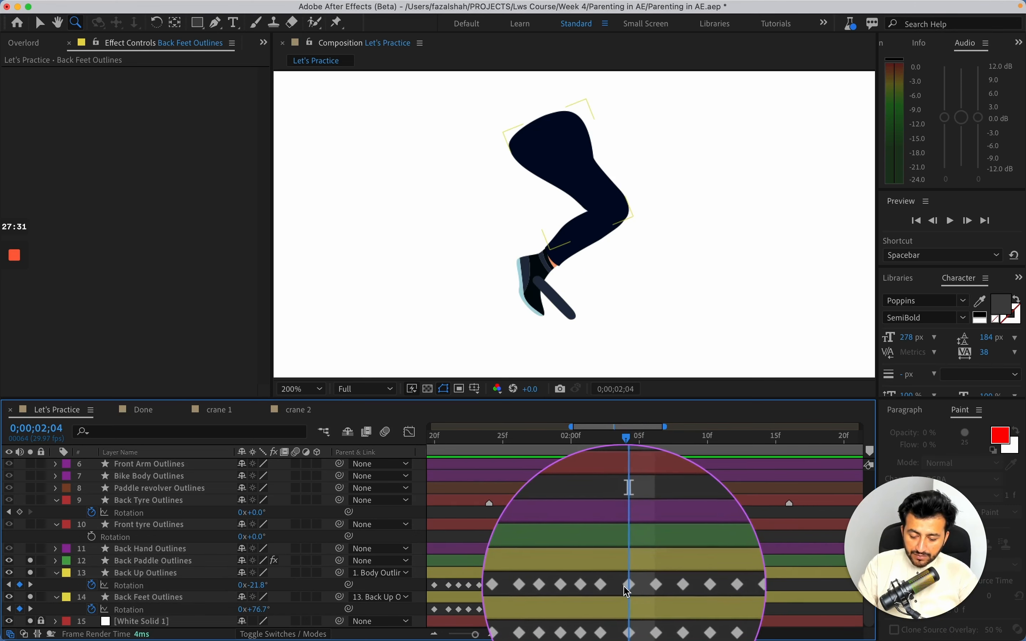
pyautogui.click(617, 419)
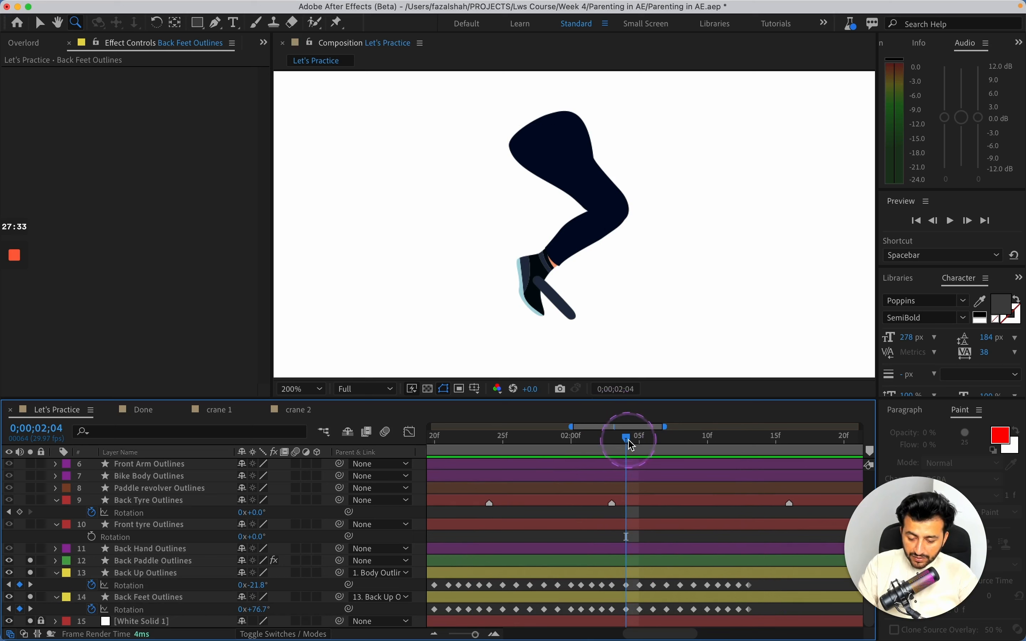
pyautogui.moveTo(622, 440); pyautogui.dragTo(629, 438)
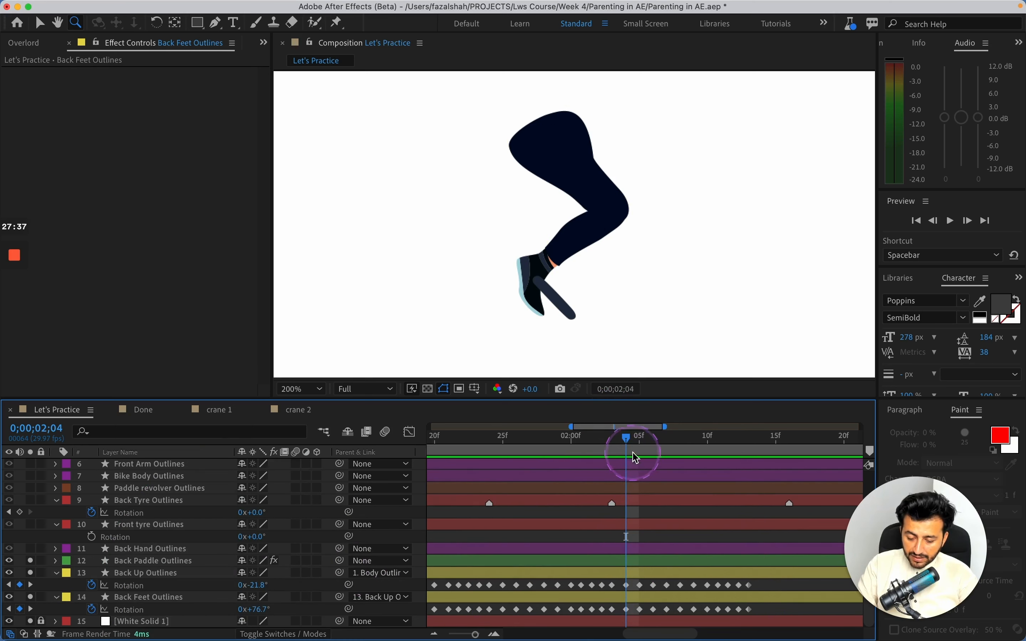
pyautogui.moveTo(630, 443); pyautogui.dragTo(613, 442)
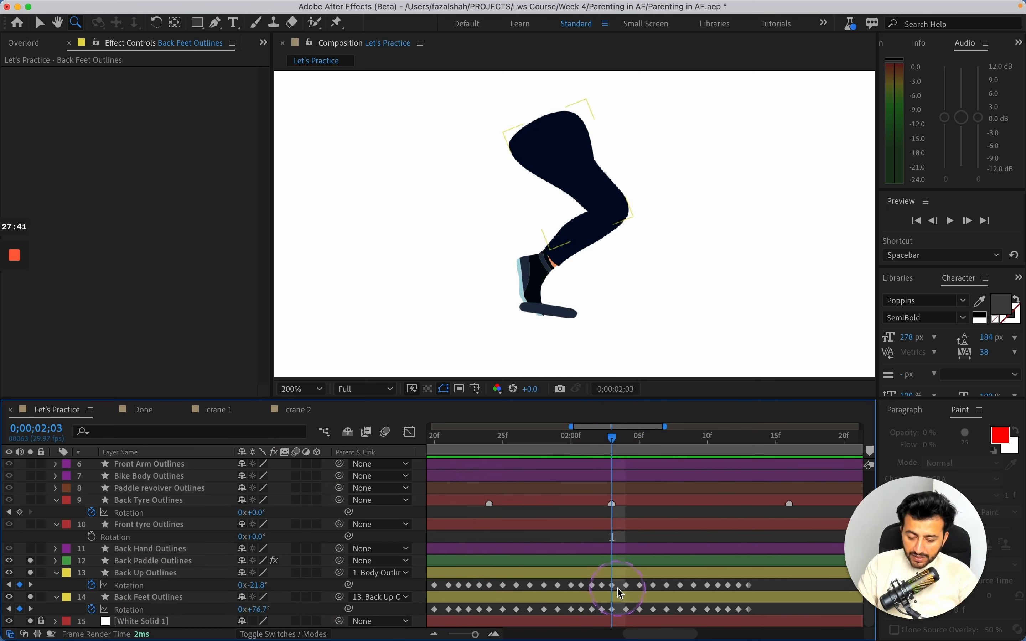
pyautogui.moveTo(624, 590); pyautogui.dragTo(735, 619)
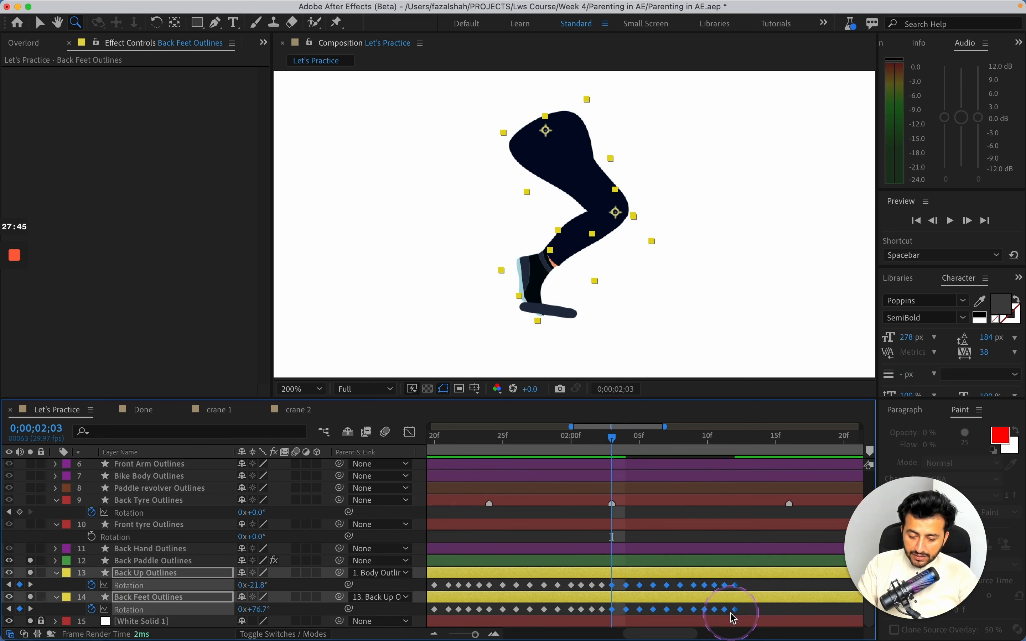
pyautogui.click(632, 584)
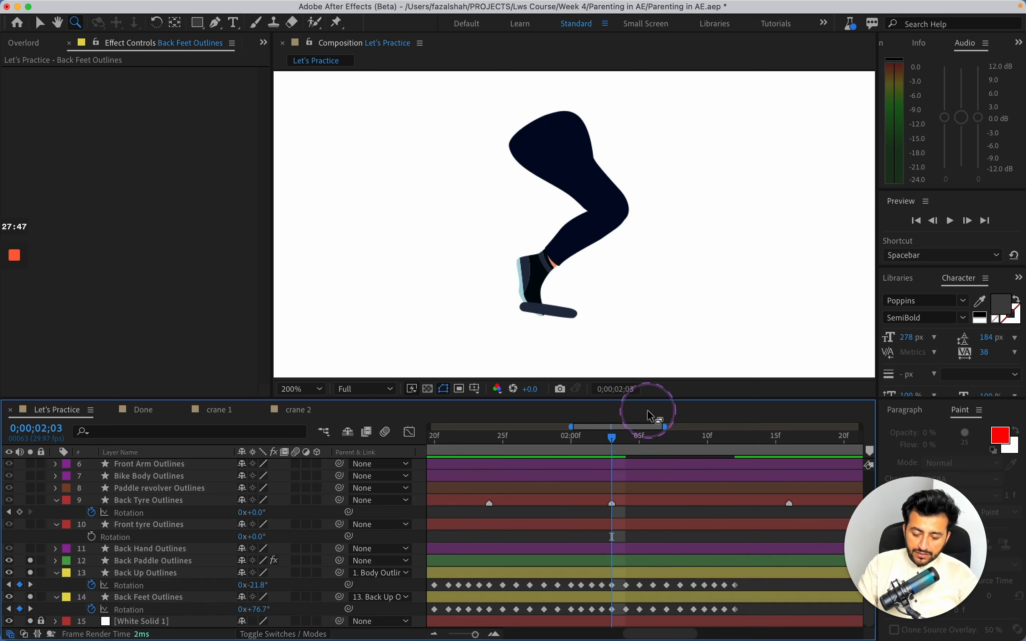
pyautogui.moveTo(618, 440); pyautogui.dragTo(674, 441)
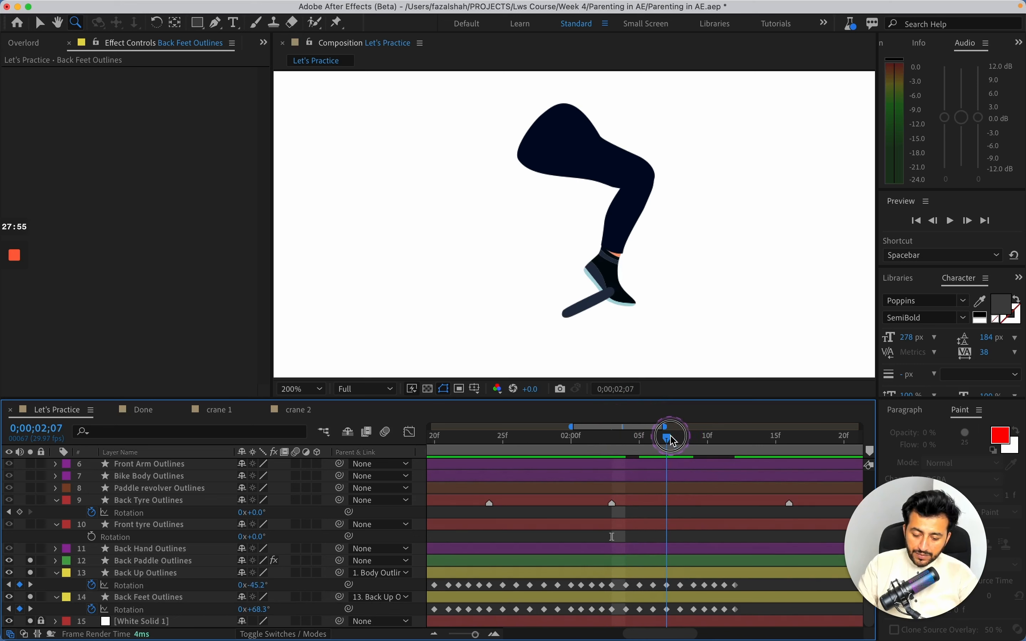
# Step: Examine the rotation of Back Tyre Outlines as a value graph in the Graph Editor
pyautogui.click(201, 518)
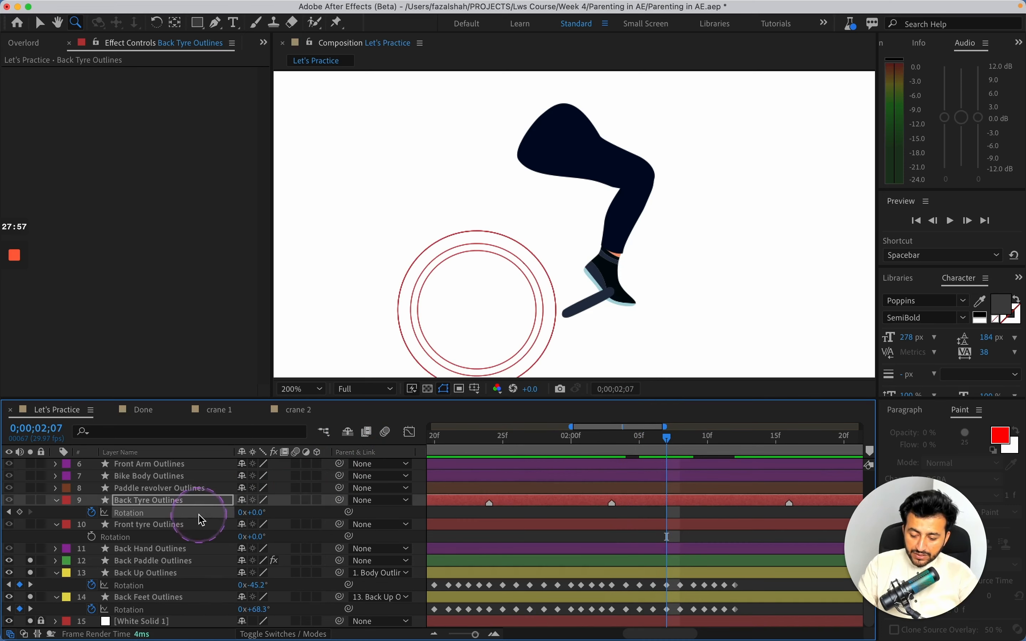
pyautogui.click(411, 433)
pyautogui.rightClick(535, 531)
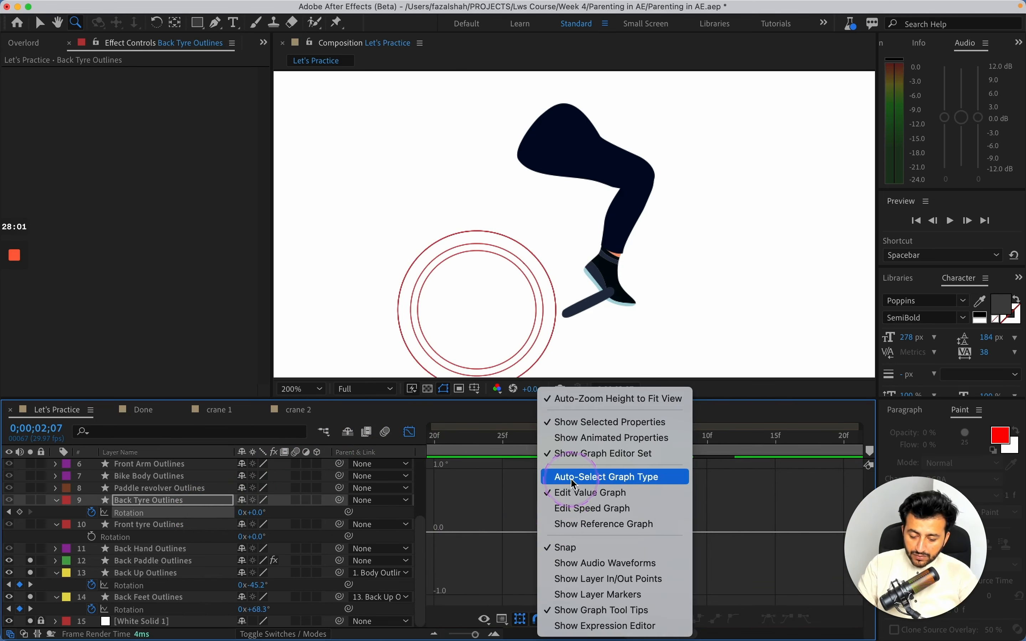
pyautogui.click(578, 493)
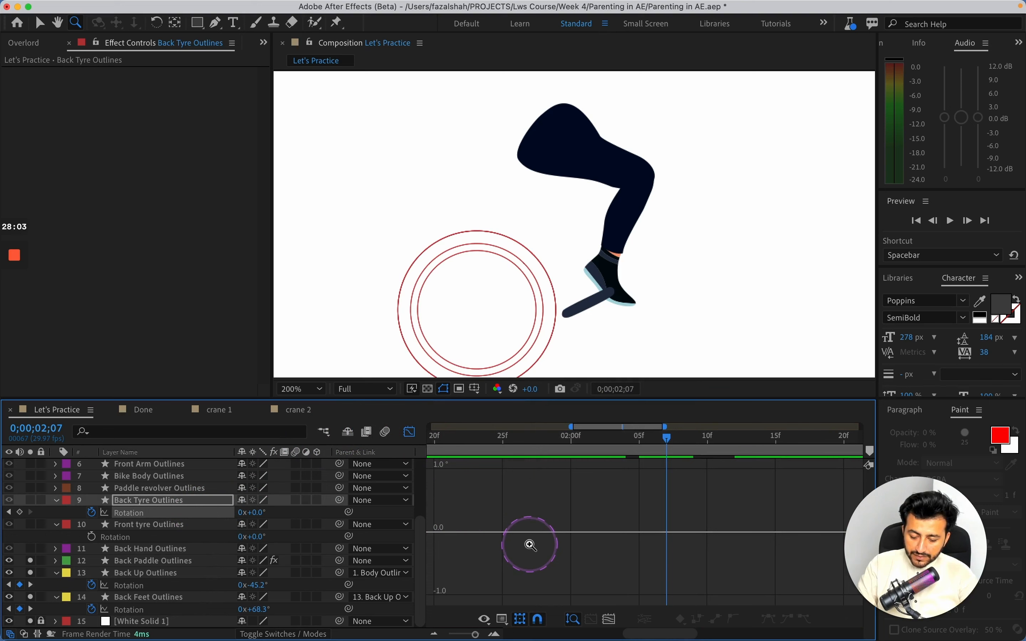
pyautogui.press('-')
pyautogui.press('-')
pyautogui.press('-')
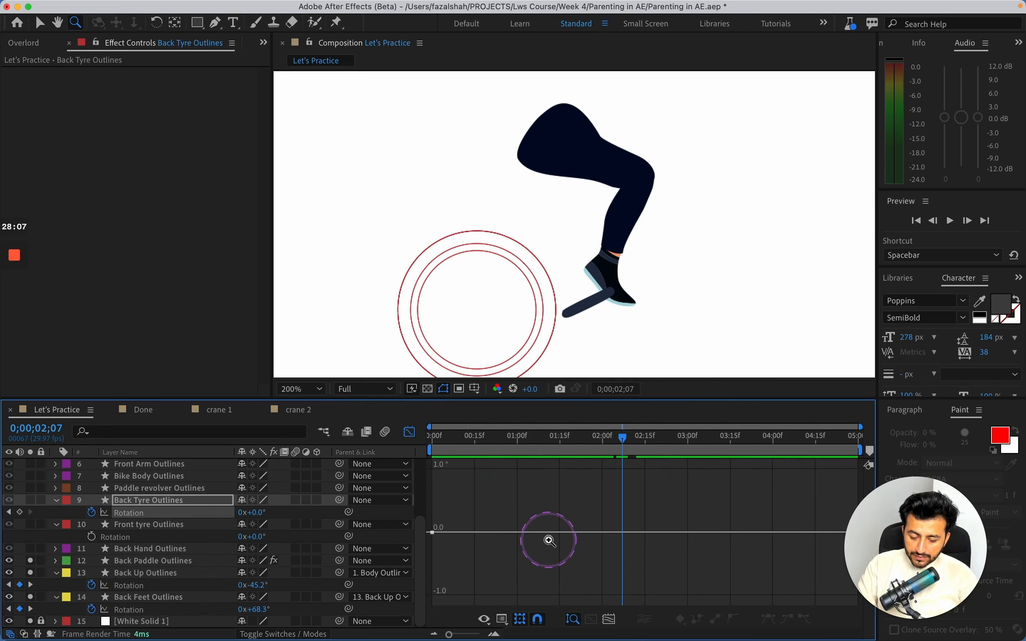
pyautogui.click(410, 431)
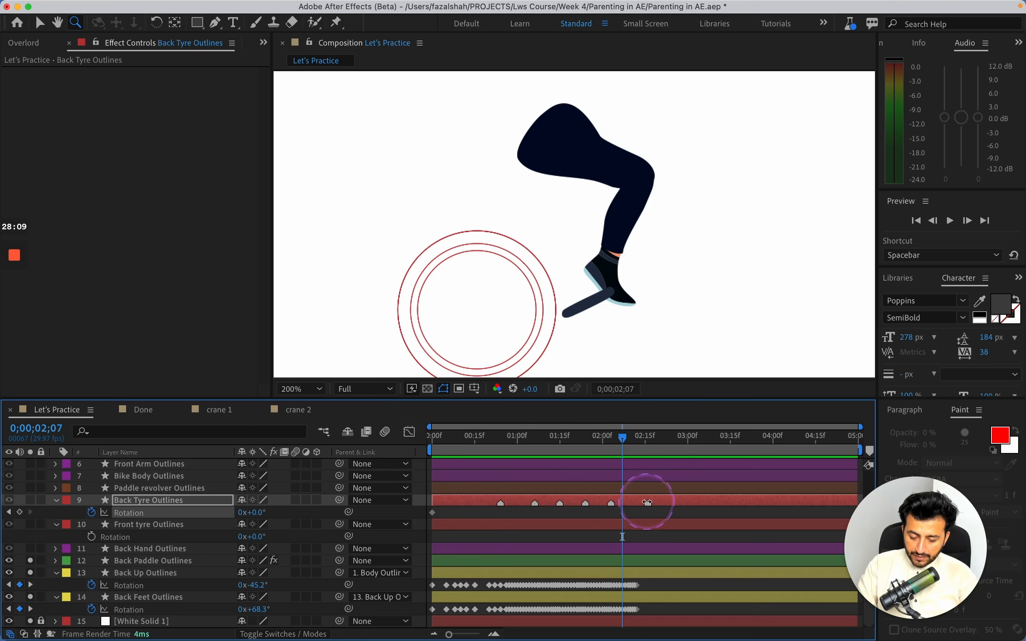
# Step: Try shifting the rotation keyframes of Back Up Outlines and Back Feet Outlines from 0;00;02;07 onward one frame later, and undo it
pyautogui.moveTo(625, 440)
pyautogui.mouseDown()
pyautogui.moveTo(644, 441)
pyautogui.moveTo(622, 441)
pyautogui.mouseUp()
pyautogui.press('=')
pyautogui.press('=')
pyautogui.press('=')
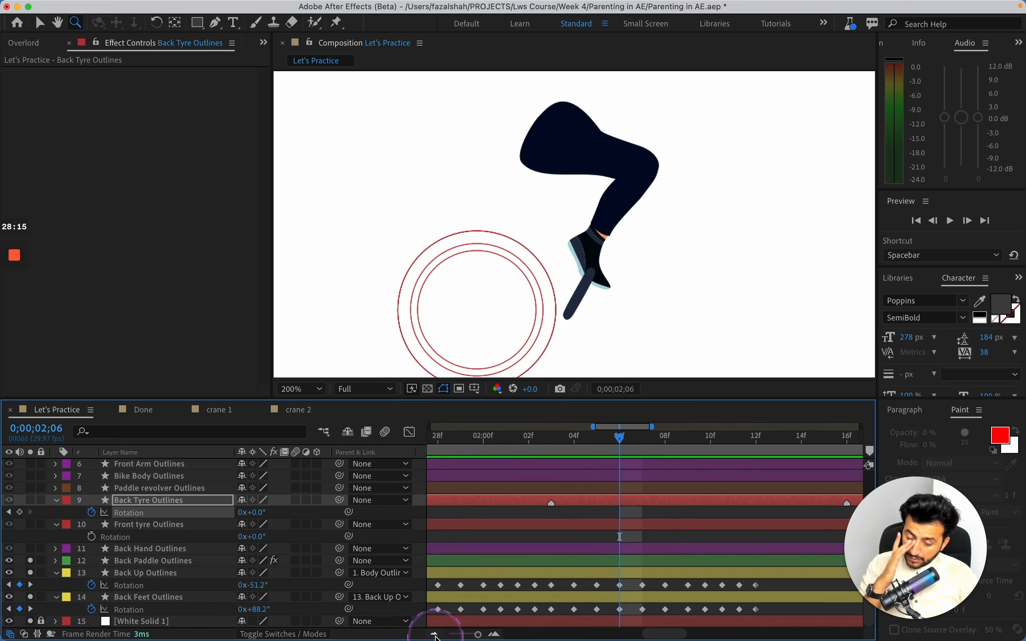
pyautogui.click(435, 635)
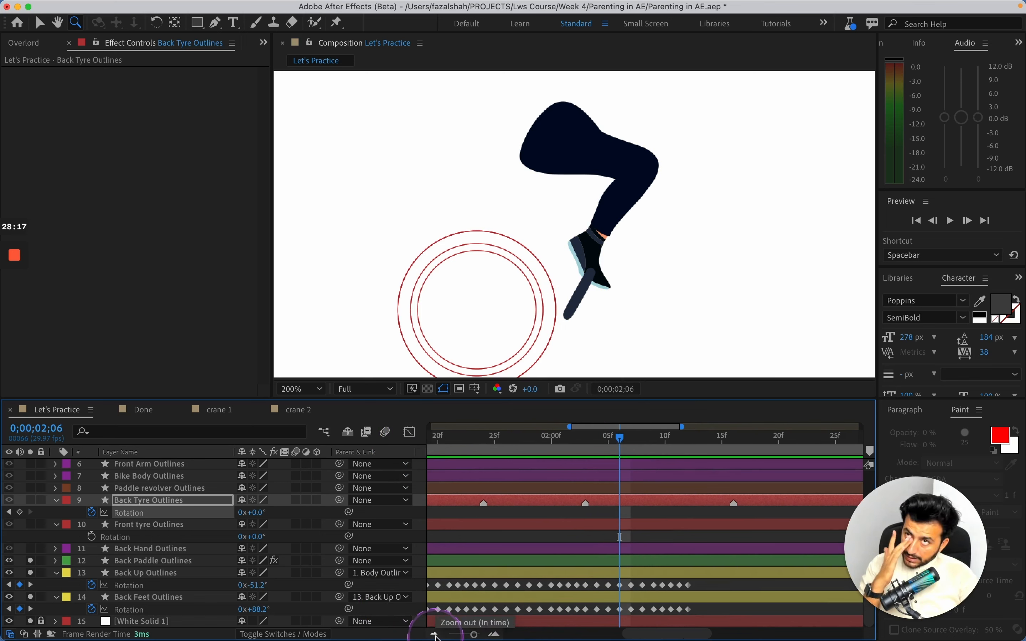
pyautogui.moveTo(615, 445)
pyautogui.mouseDown()
pyautogui.moveTo(590, 448)
pyautogui.moveTo(625, 449)
pyautogui.mouseUp()
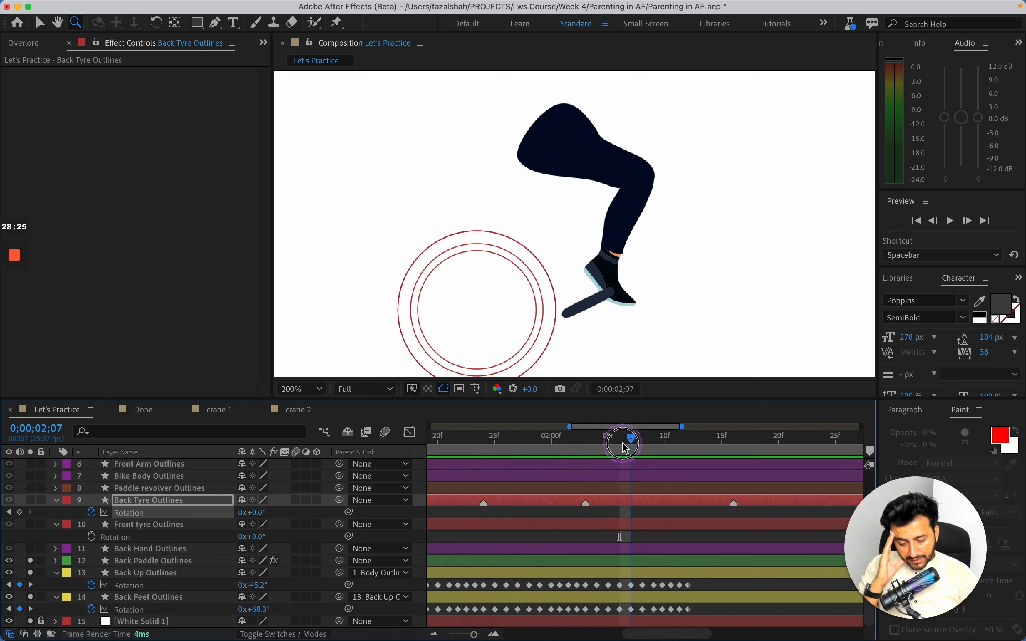
pyautogui.click(705, 591)
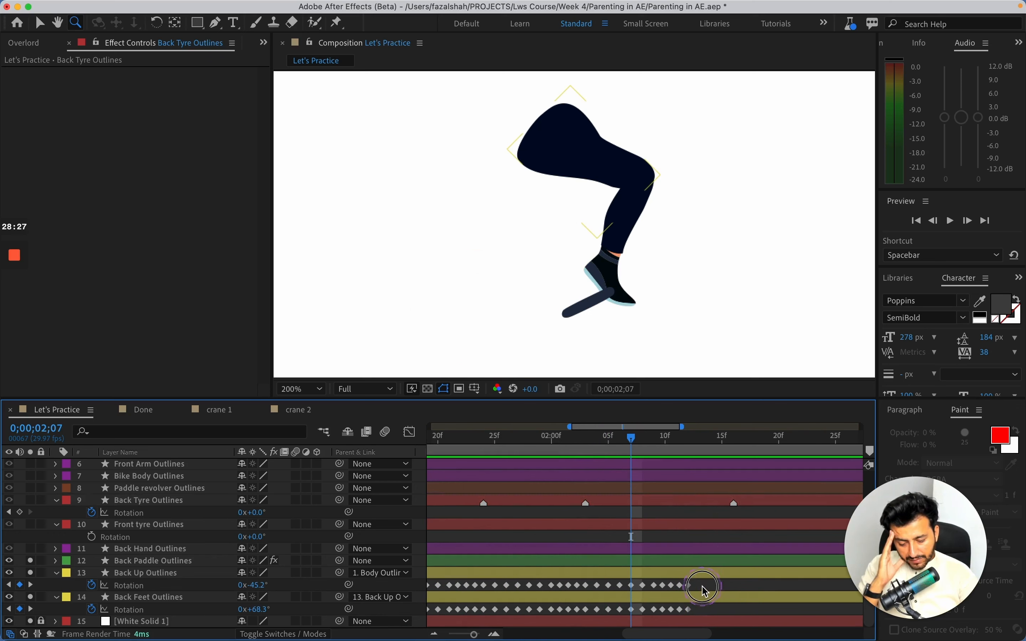
pyautogui.moveTo(704, 591); pyautogui.dragTo(640, 617)
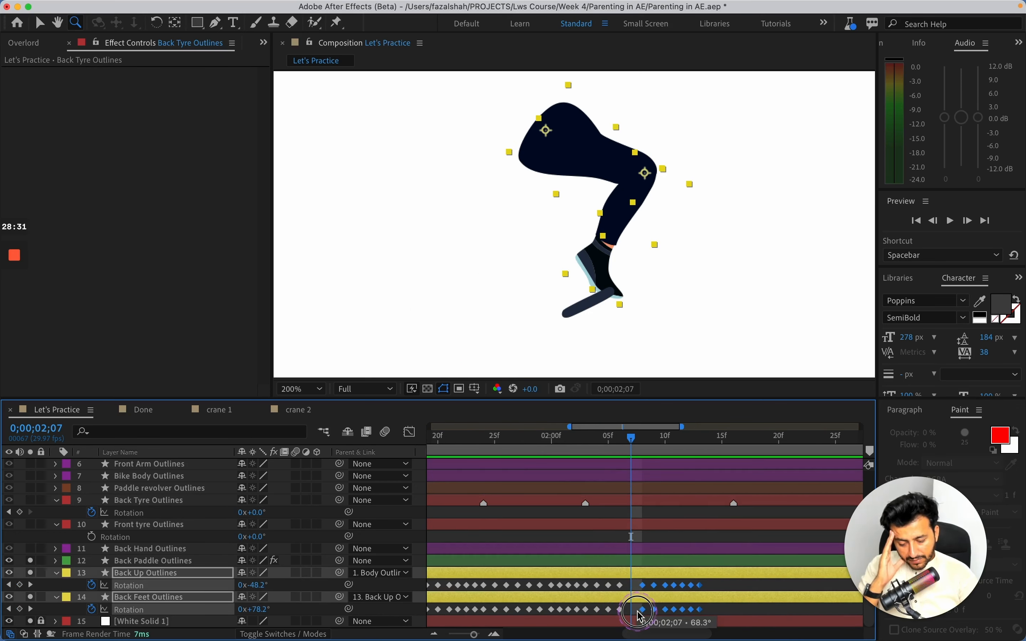
pyautogui.press('super+z')
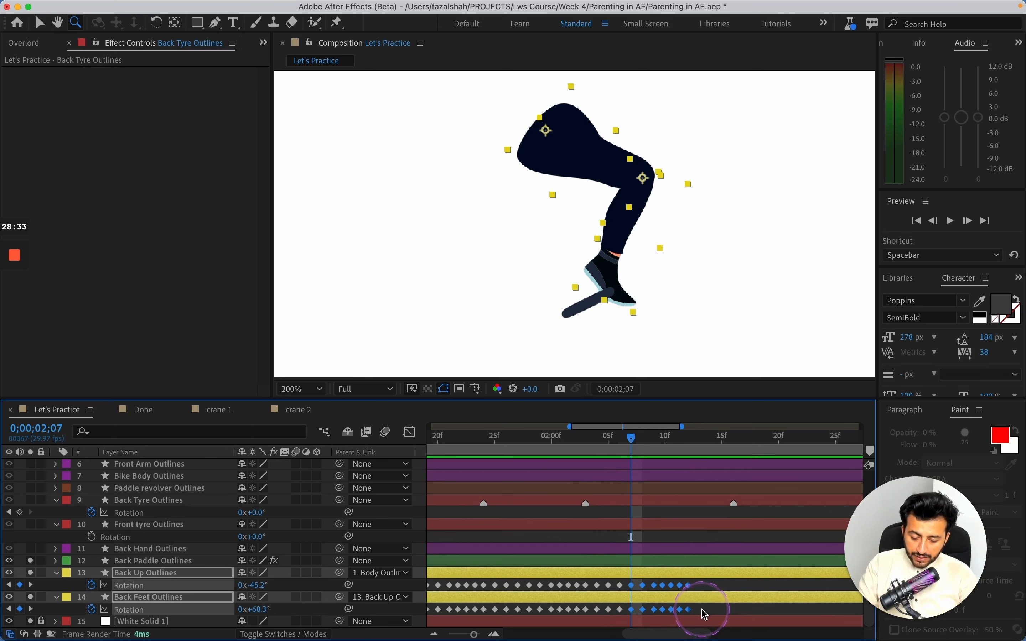
# Step: Stretch the rotation keyframes of Back Up Outlines and Back Feet Outlines from 0;00;02;06 onward so they end at 0;00;02;14
pyautogui.moveTo(701, 610); pyautogui.dragTo(618, 585)
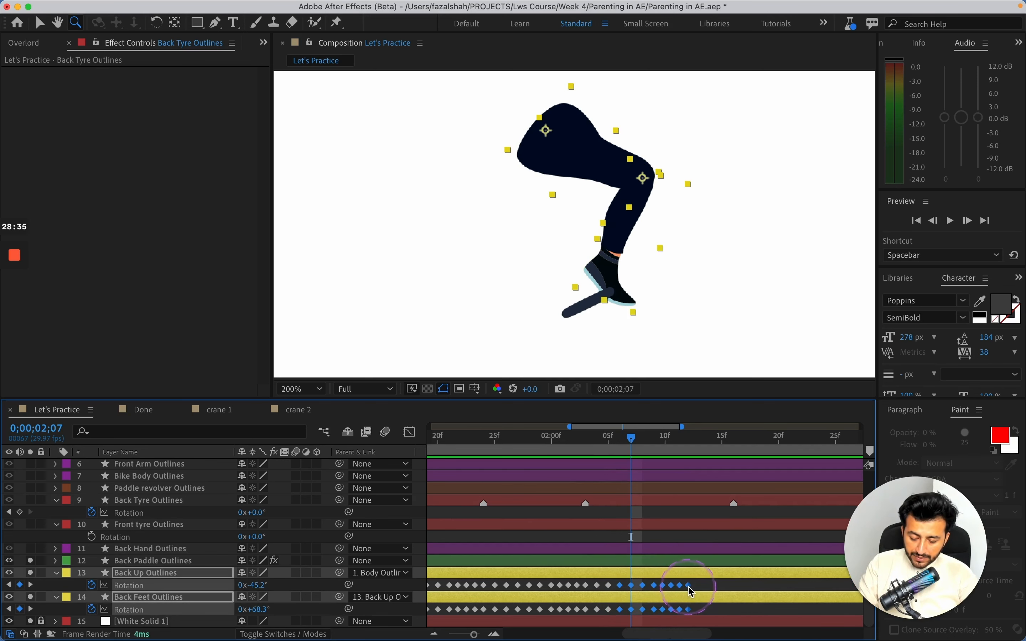
pyautogui.moveTo(690, 586); pyautogui.dragTo(723, 586)
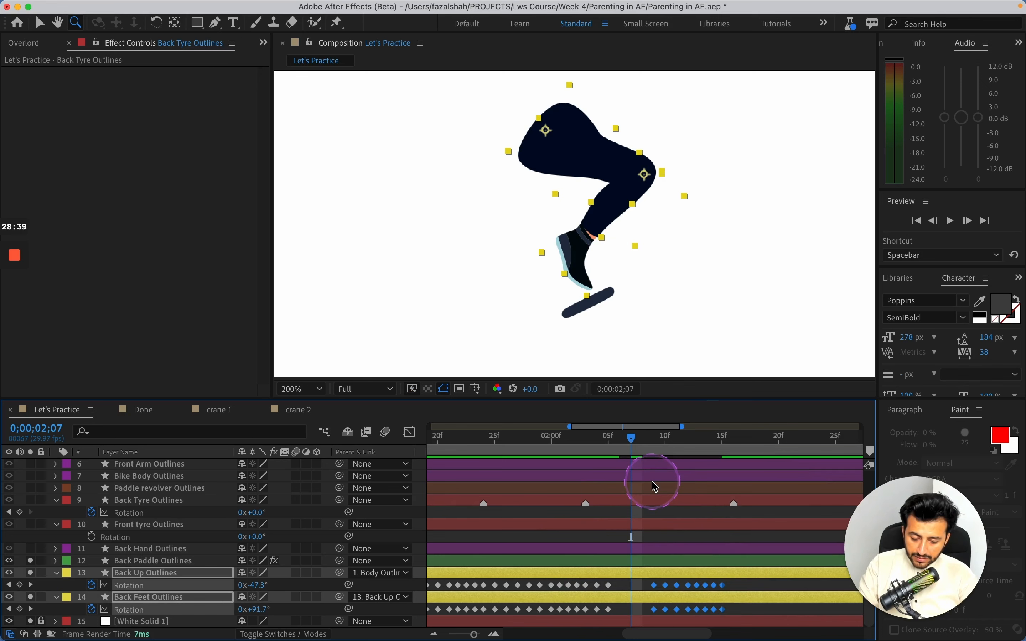
pyautogui.press('super+z')
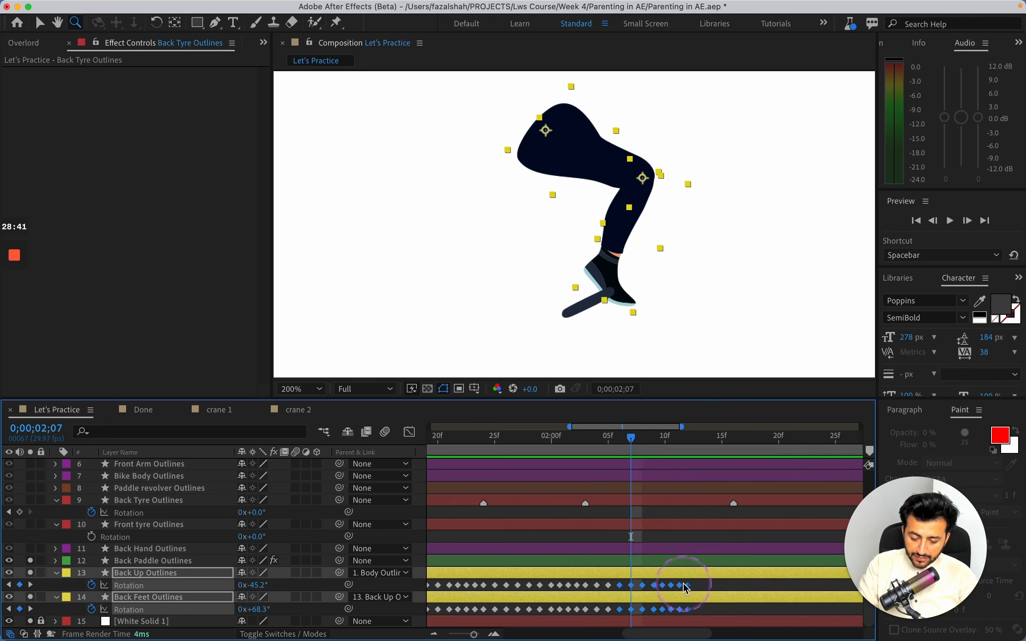
pyautogui.moveTo(688, 588); pyautogui.dragTo(713, 587)
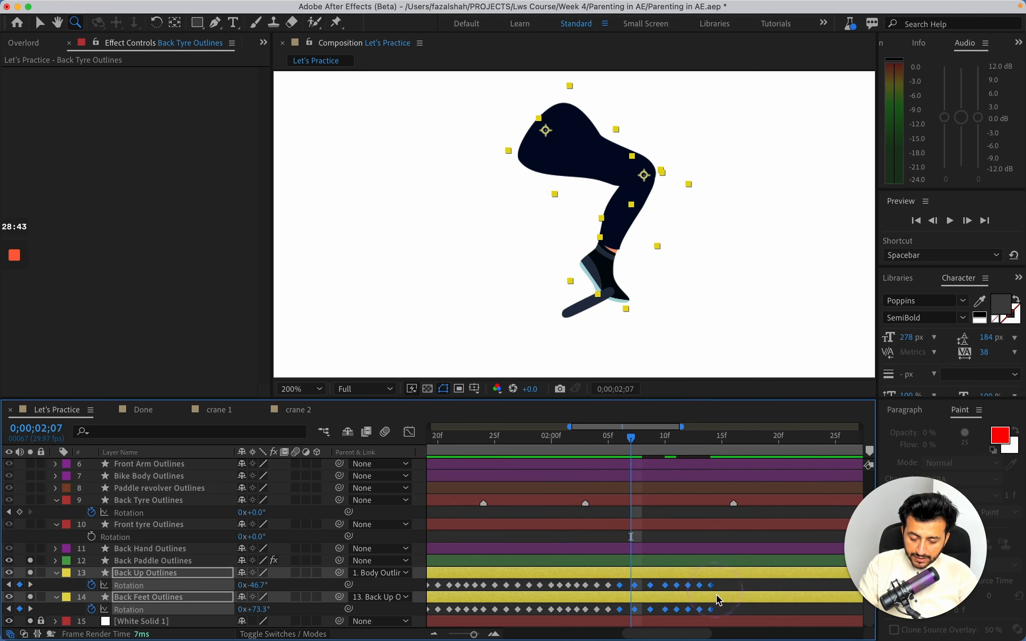
# Step: At 0;00;02;14, set the rotation of Back Up Outlines to -9.8° and Back Feet Outlines to 52.7°
pyautogui.moveTo(634, 457); pyautogui.dragTo(709, 457)
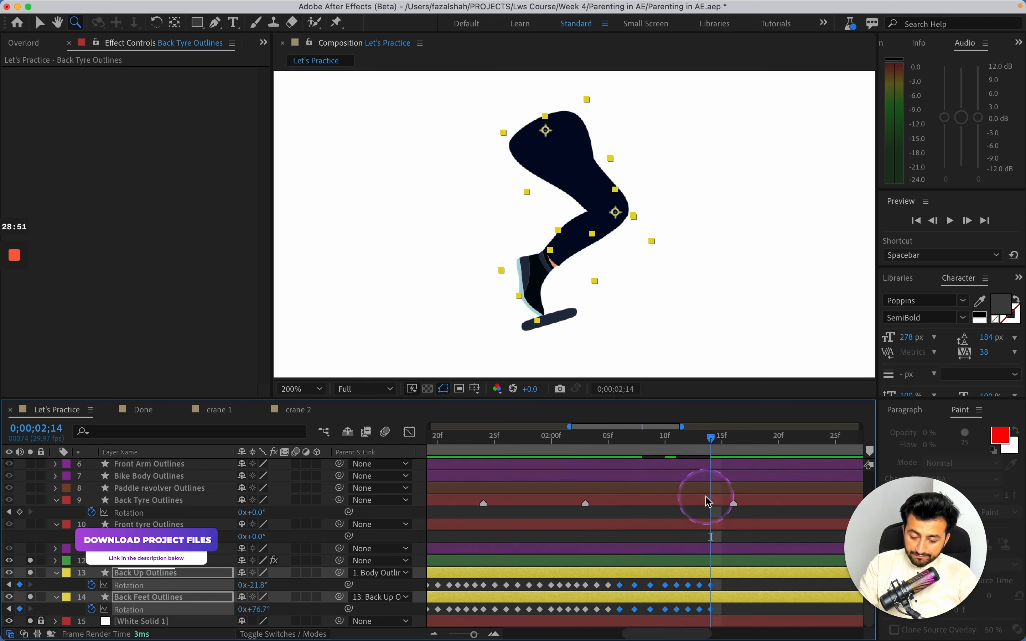
pyautogui.click(722, 594)
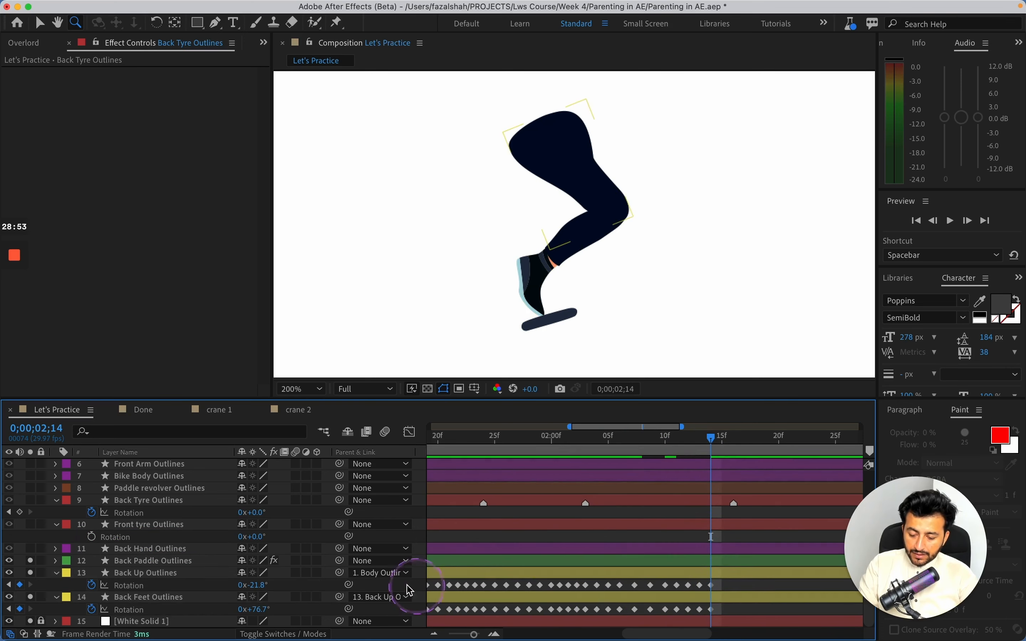
pyautogui.moveTo(255, 609)
pyautogui.mouseDown()
pyautogui.moveTo(263, 585)
pyautogui.moveTo(254, 610)
pyautogui.mouseUp()
pyautogui.click(258, 585)
pyautogui.click(257, 610)
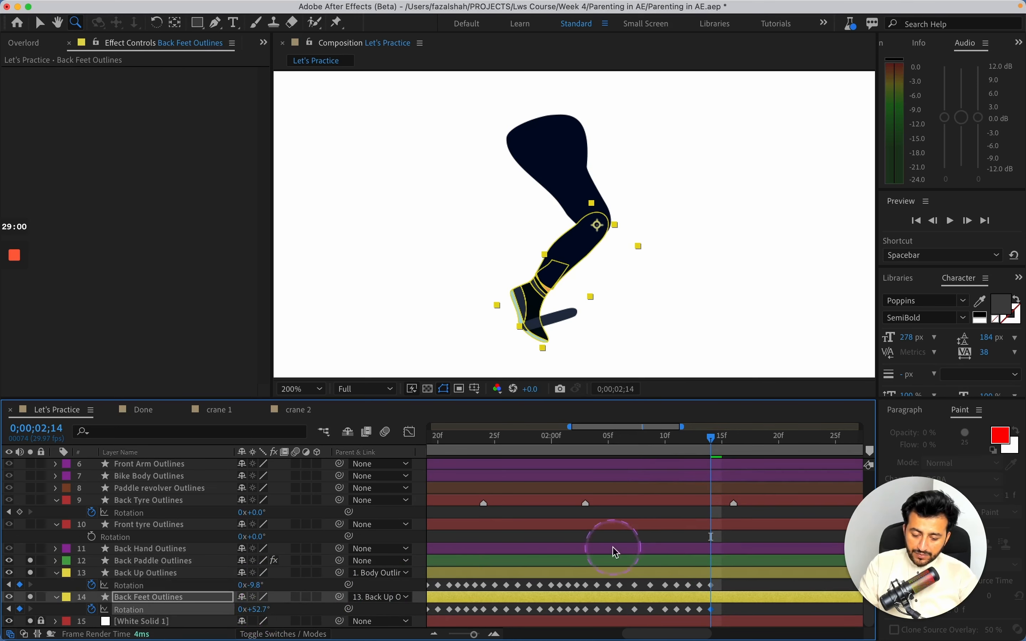
# Step: At 0;00;02;16, keyframe the rotation of Back Up Outlines at -23.8° and Back Feet Outlines at 76.7°
pyautogui.click(720, 439)
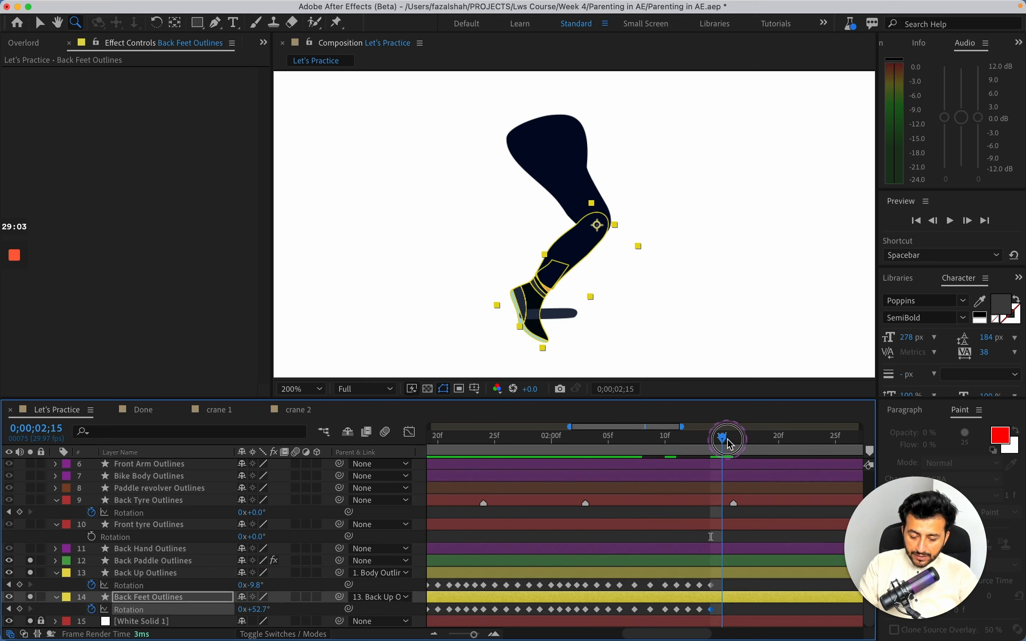
pyautogui.moveTo(731, 445); pyautogui.dragTo(734, 443)
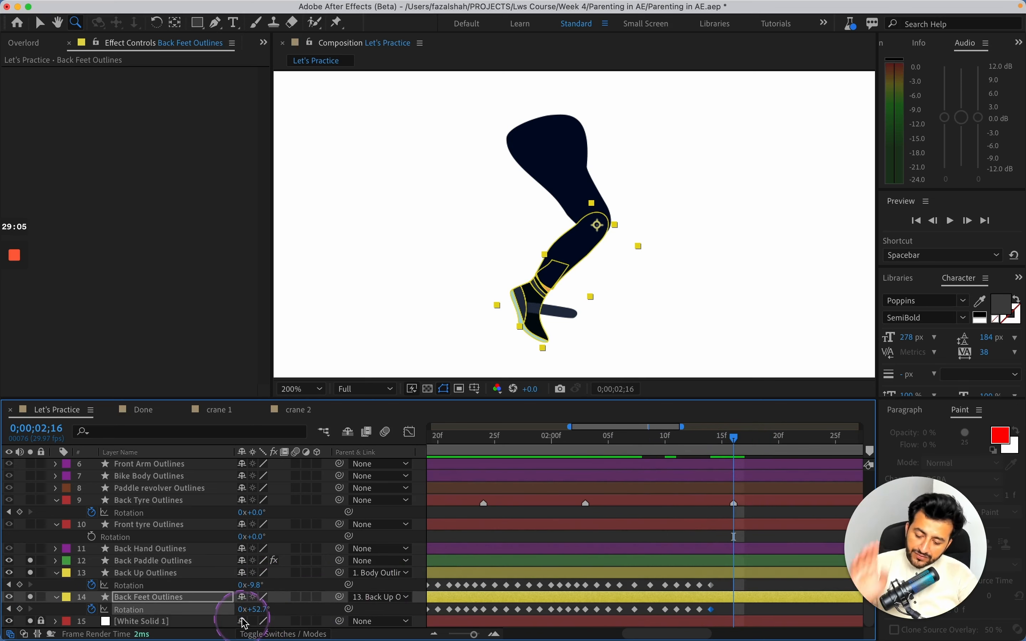
pyautogui.moveTo(256, 586); pyautogui.dragTo(277, 610)
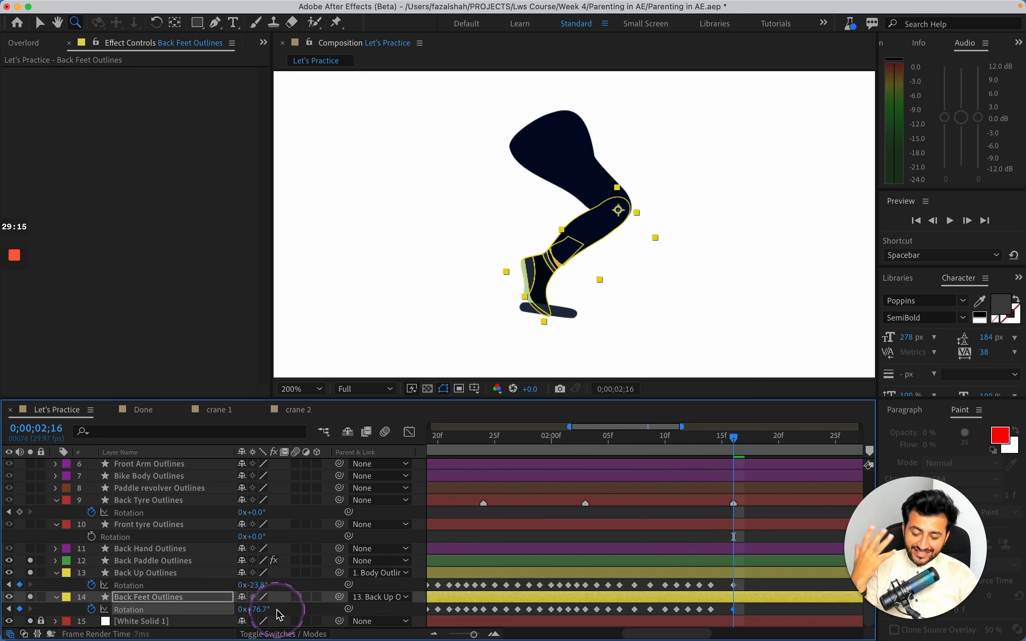
pyautogui.moveTo(735, 445)
pyautogui.mouseDown()
pyautogui.moveTo(698, 440)
pyautogui.moveTo(734, 443)
pyautogui.mouseUp()
# Step: Unsolo the back pedal, back leg and white background layers, and make Front Up Outlines and Front down Outlines visible
pyautogui.moveTo(471, 634); pyautogui.dragTo(450, 634)
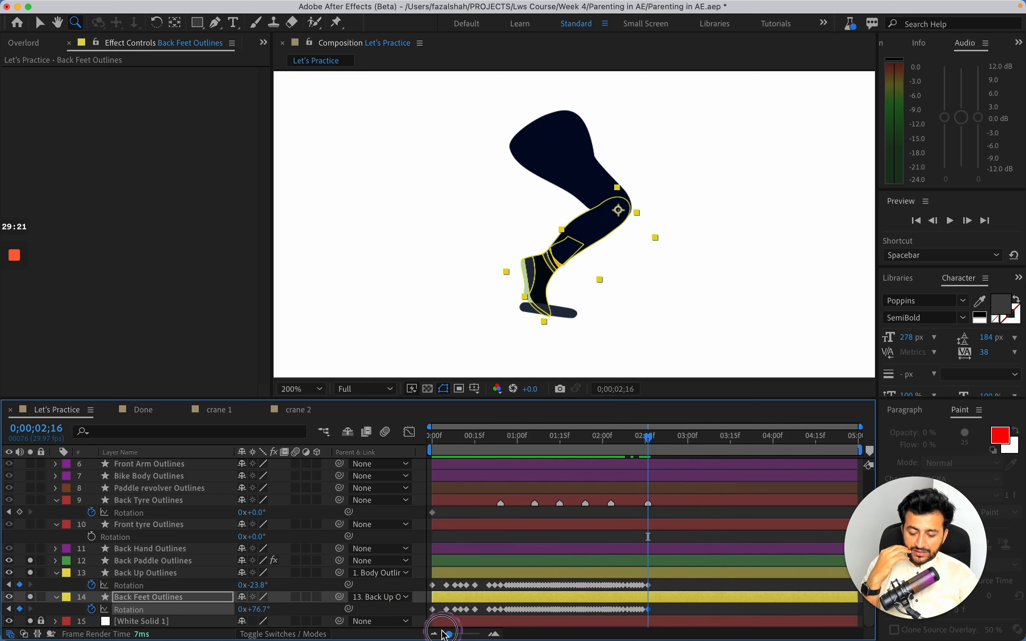
pyautogui.moveTo(36, 578); pyautogui.dragTo(31, 623)
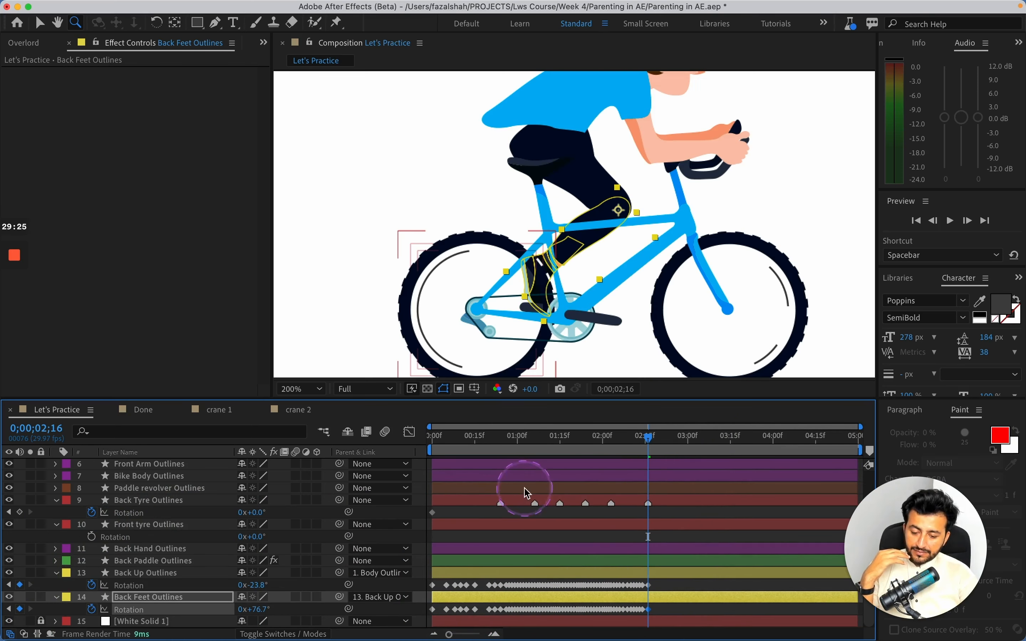
pyautogui.click(316, 390)
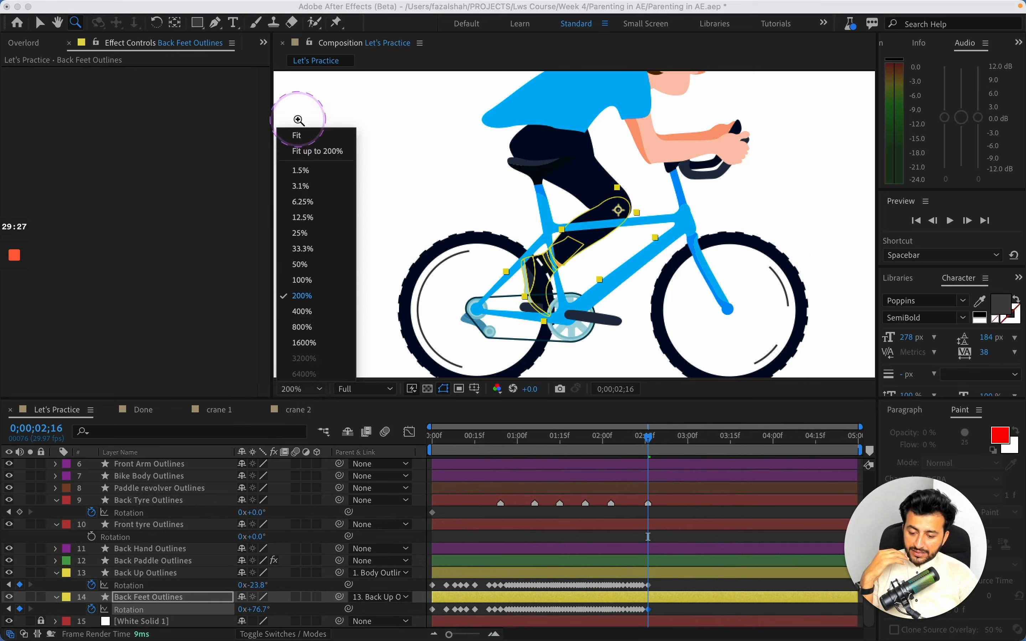
pyautogui.click(297, 135)
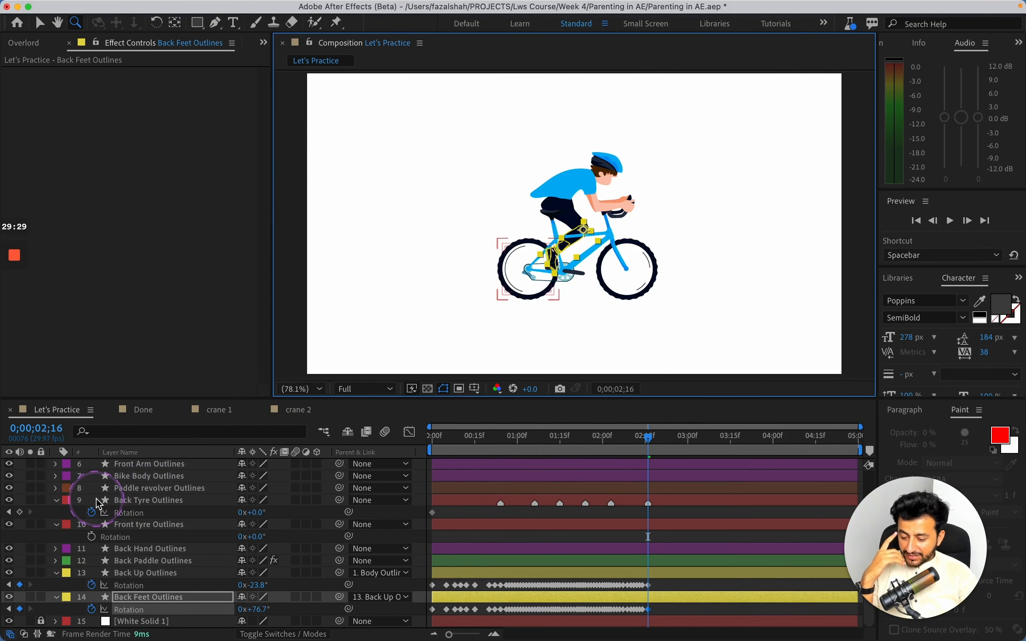
pyautogui.scroll(5, 95, 507)
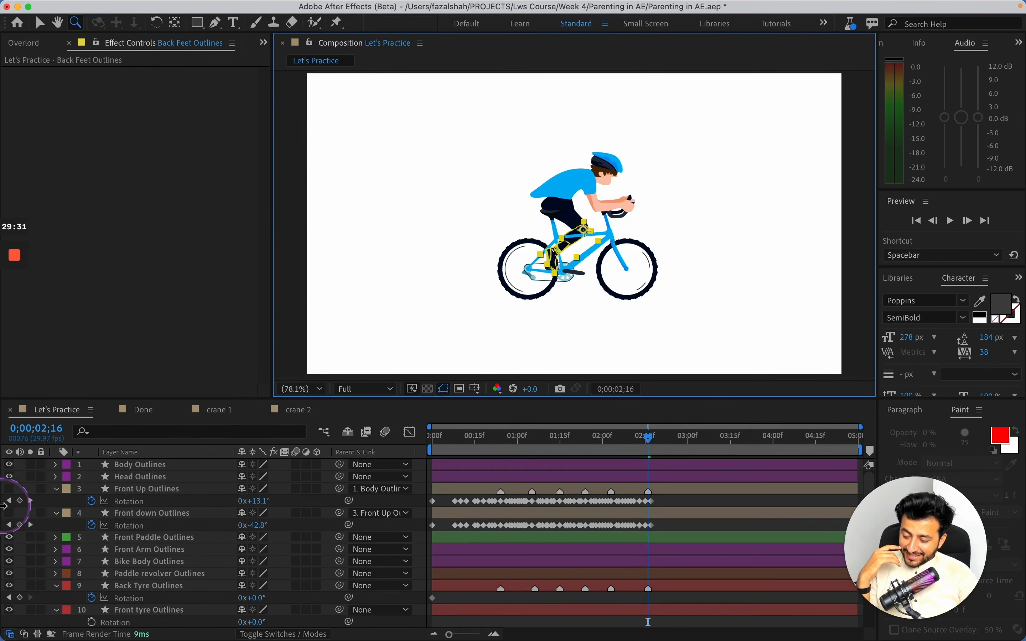
pyautogui.click(8, 512)
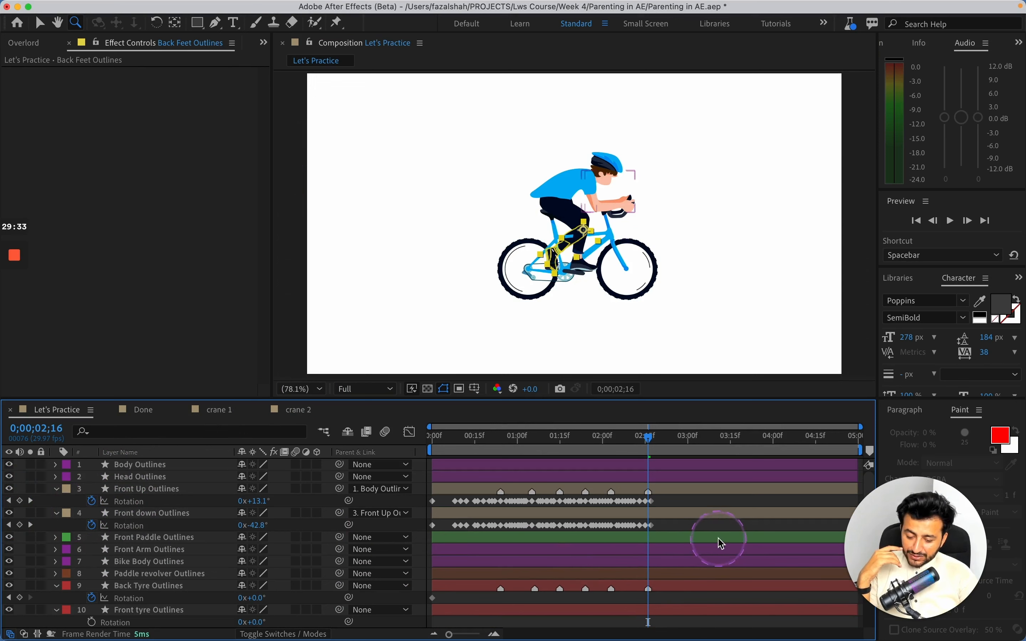
# Step: Preview the complete cycling animation from 0;00;00;00 to check how both legs follow the pedals
pyautogui.click(685, 531)
pyautogui.moveTo(645, 436); pyautogui.dragTo(419, 451)
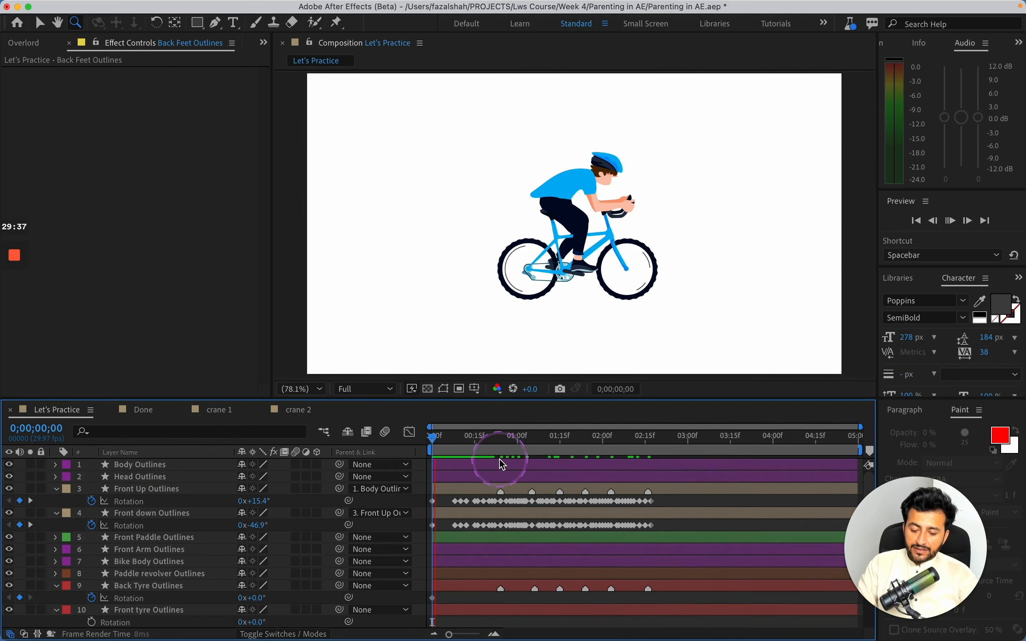
pyautogui.press('space')
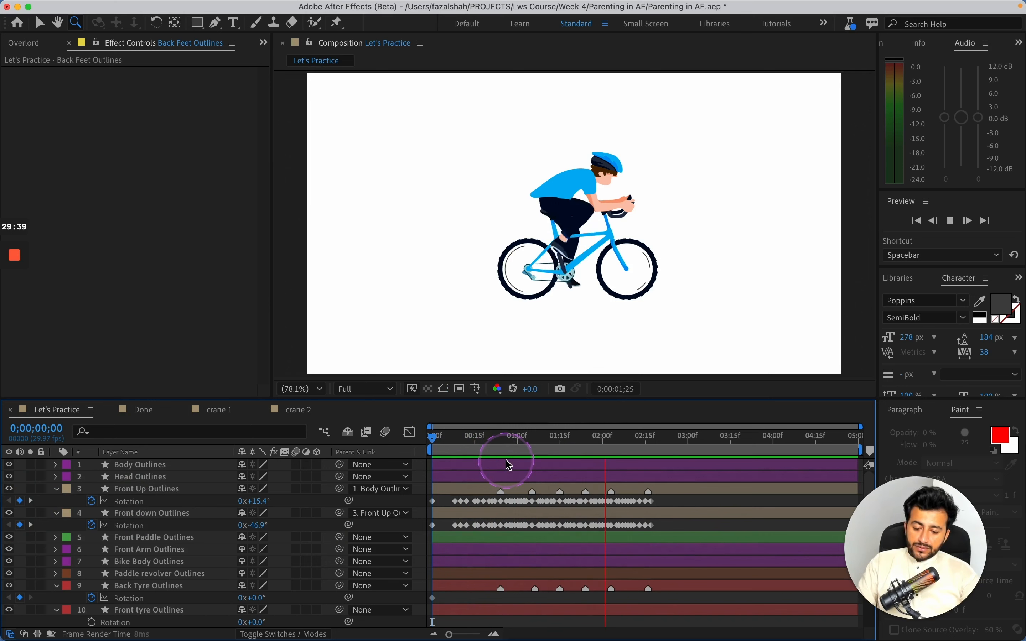
pyautogui.press('space')
pyautogui.press('z')
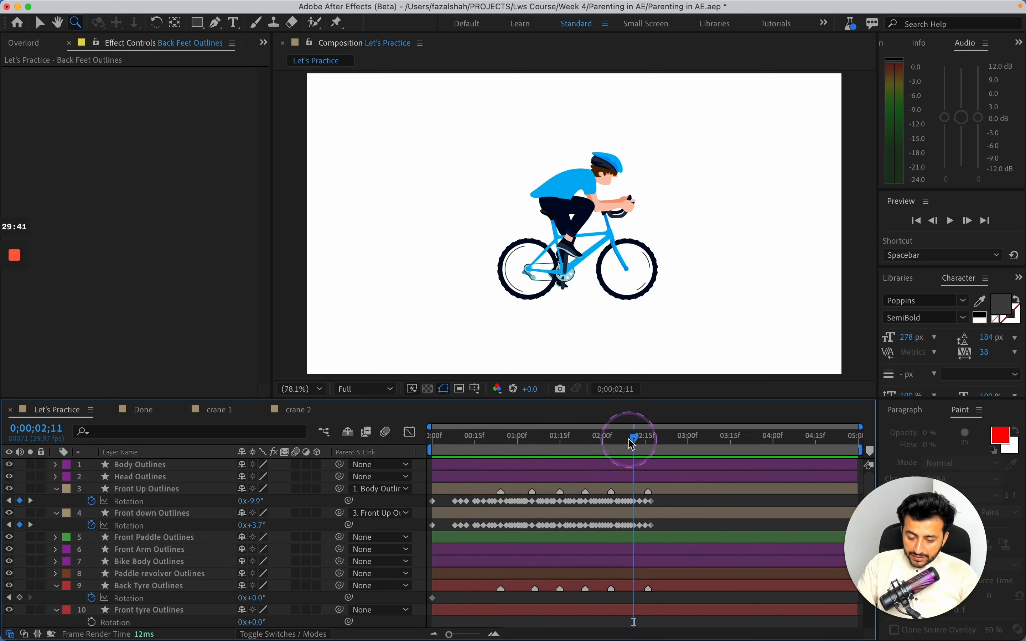
# Step: Add a starting rotation keyframe to Front tyre Outlines at 0;00;00;00
pyautogui.moveTo(632, 444); pyautogui.dragTo(417, 455)
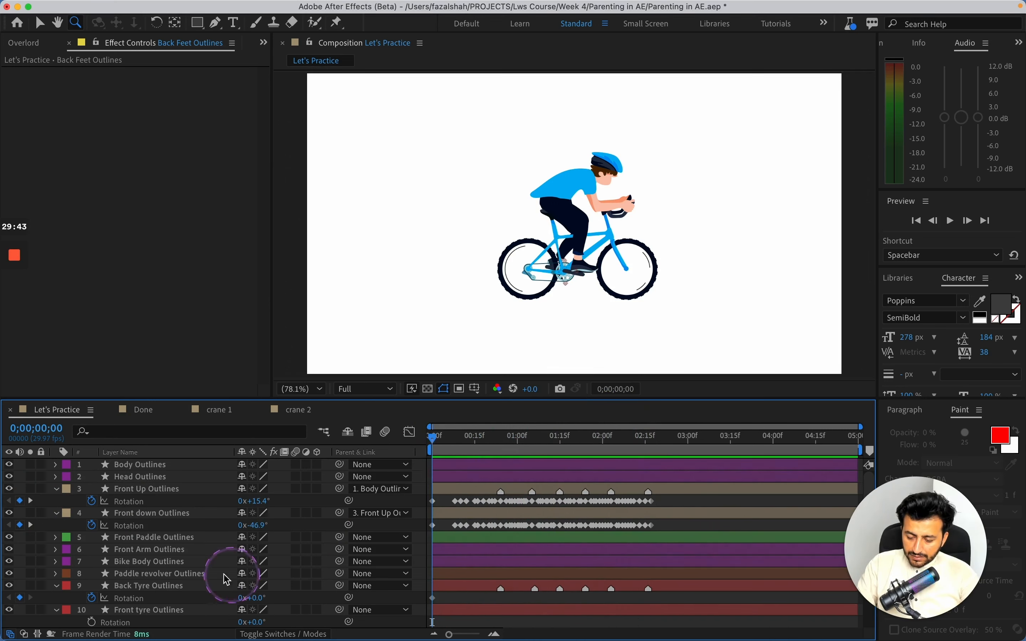
pyautogui.click(174, 587)
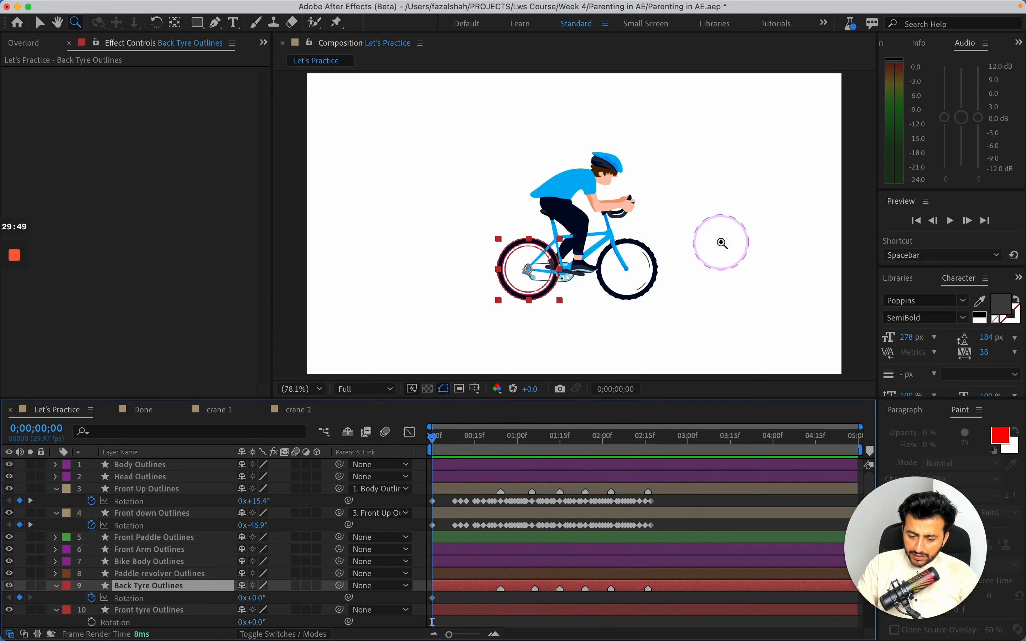
pyautogui.press('v')
pyautogui.click(641, 283)
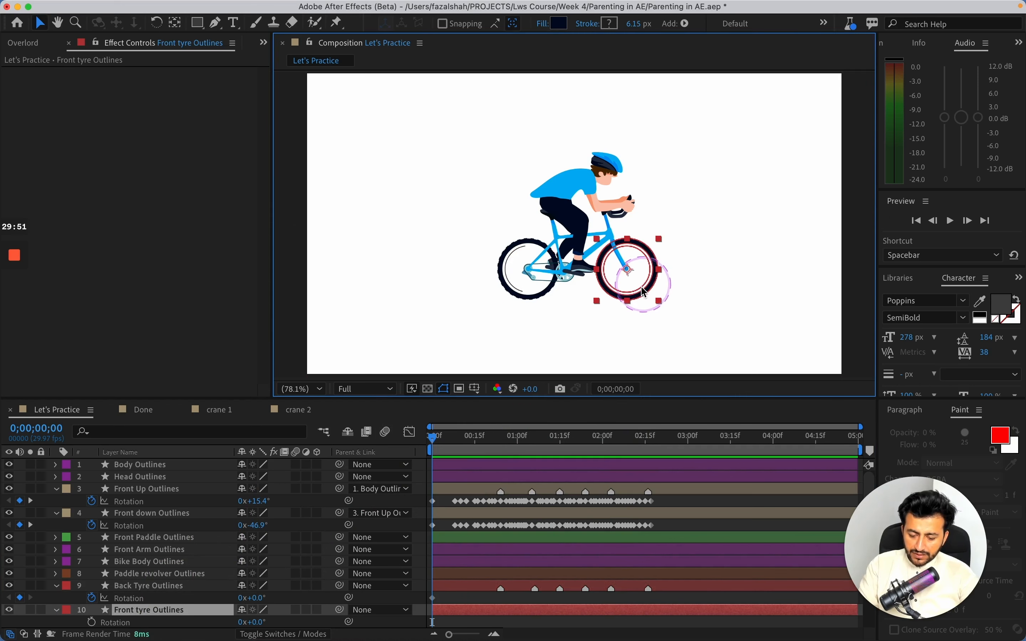
pyautogui.scroll(-2, 543, 515)
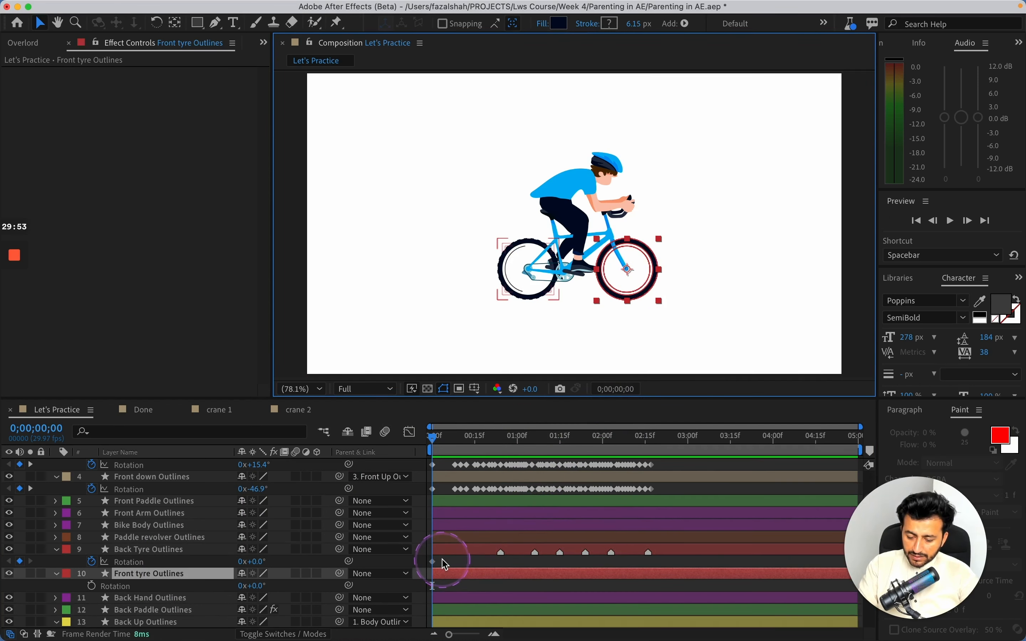
pyautogui.scroll(3, 472, 553)
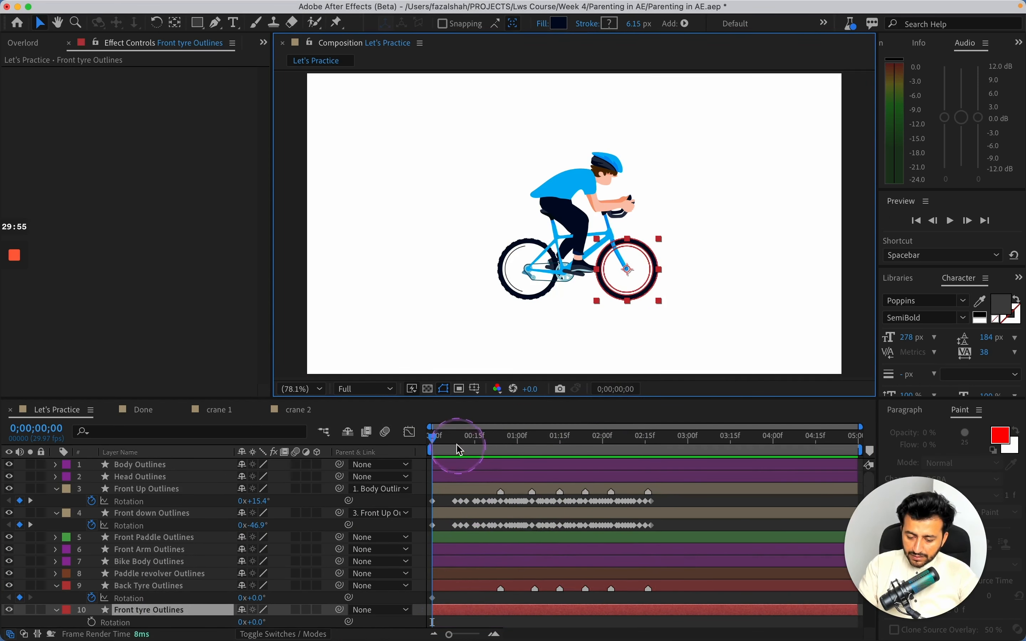
pyautogui.moveTo(438, 443)
pyautogui.mouseDown()
pyautogui.moveTo(657, 438)
pyautogui.moveTo(430, 454)
pyautogui.mouseUp()
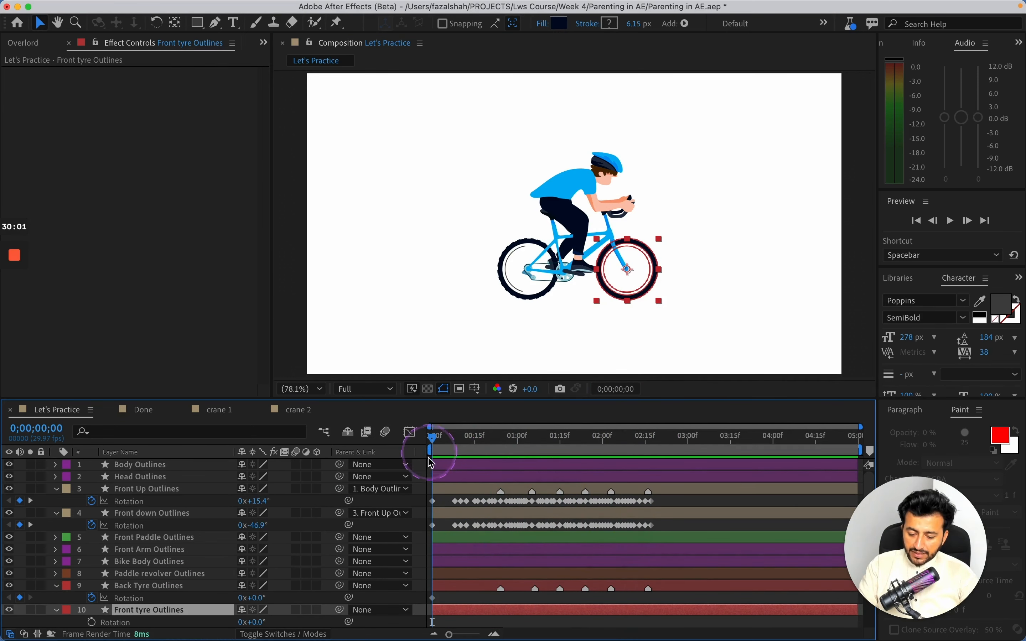
pyautogui.scroll(-3, 494, 572)
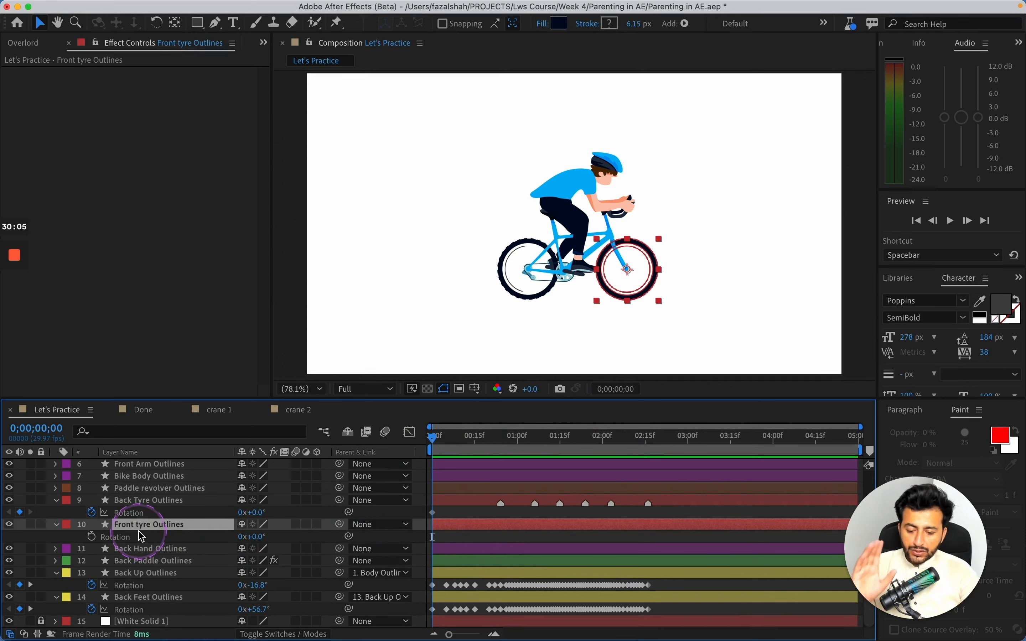
pyautogui.click(97, 541)
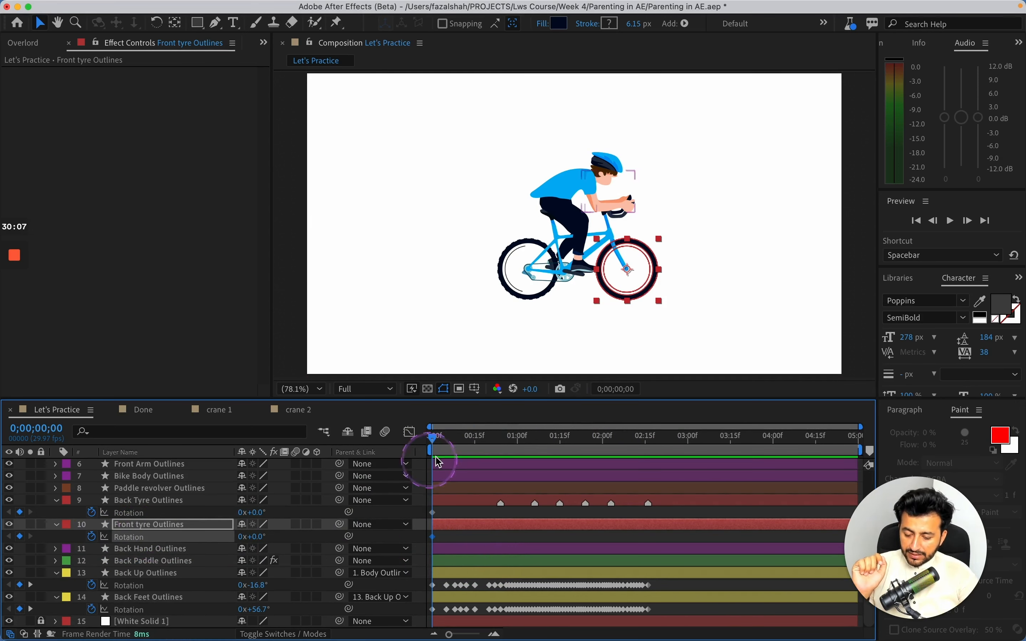
# Step: At 0;00;02;16, set the rotation of Front tyre Outlines to 12 full turns and apply Easy Ease to both rotation keyframes
pyautogui.click(598, 436)
pyautogui.moveTo(609, 441); pyautogui.dragTo(649, 437)
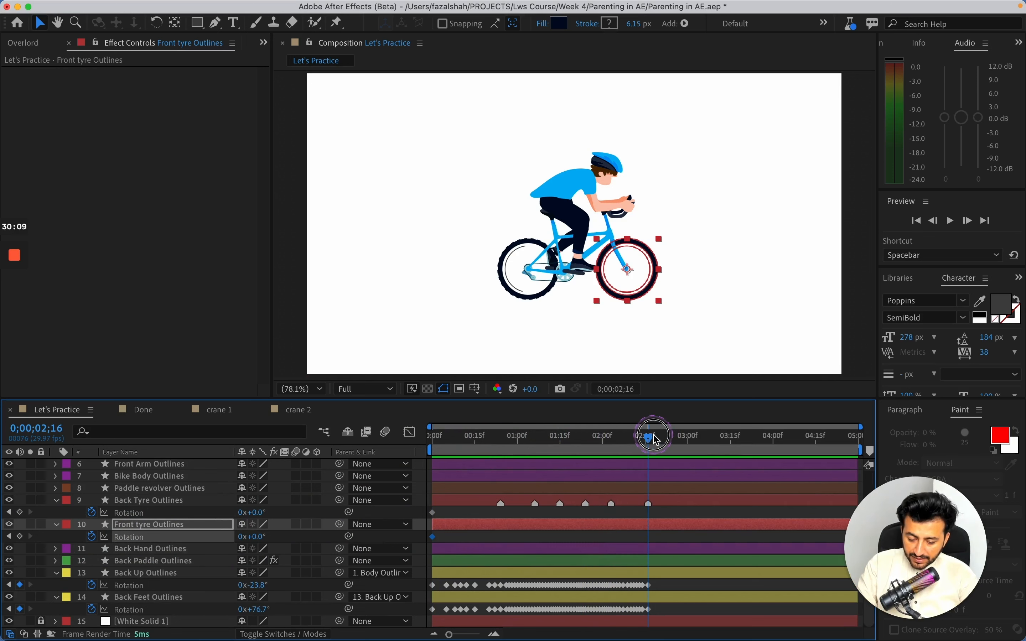
pyautogui.click(240, 537)
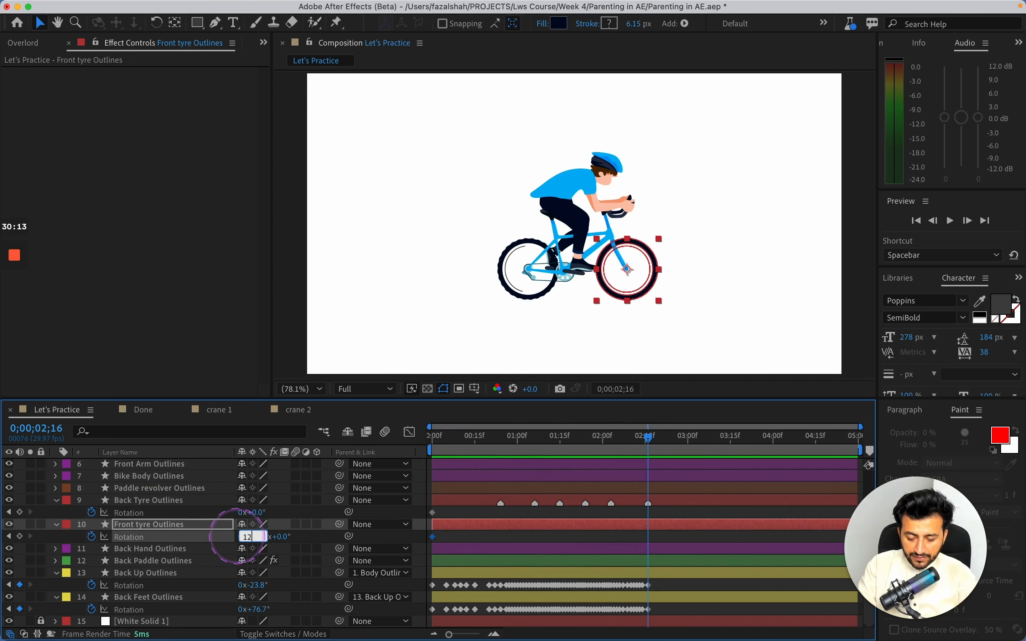
pyautogui.press('Return')
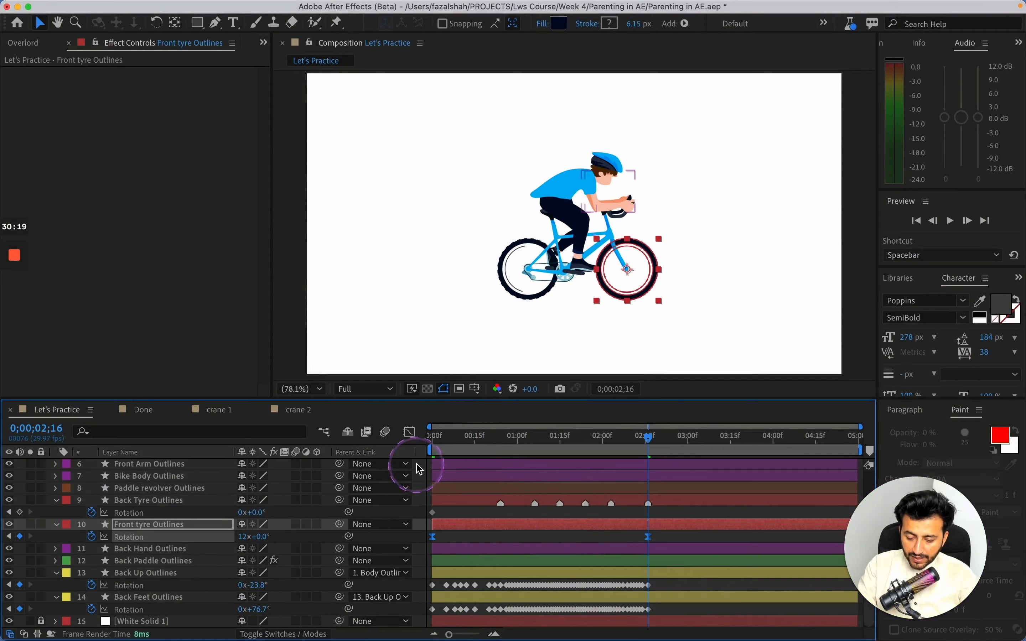
# Step: Reshape the front tyre's rotation curve so the spin starts slowly and accelerates up to the last keyframe
pyautogui.click(410, 432)
pyautogui.click(433, 596)
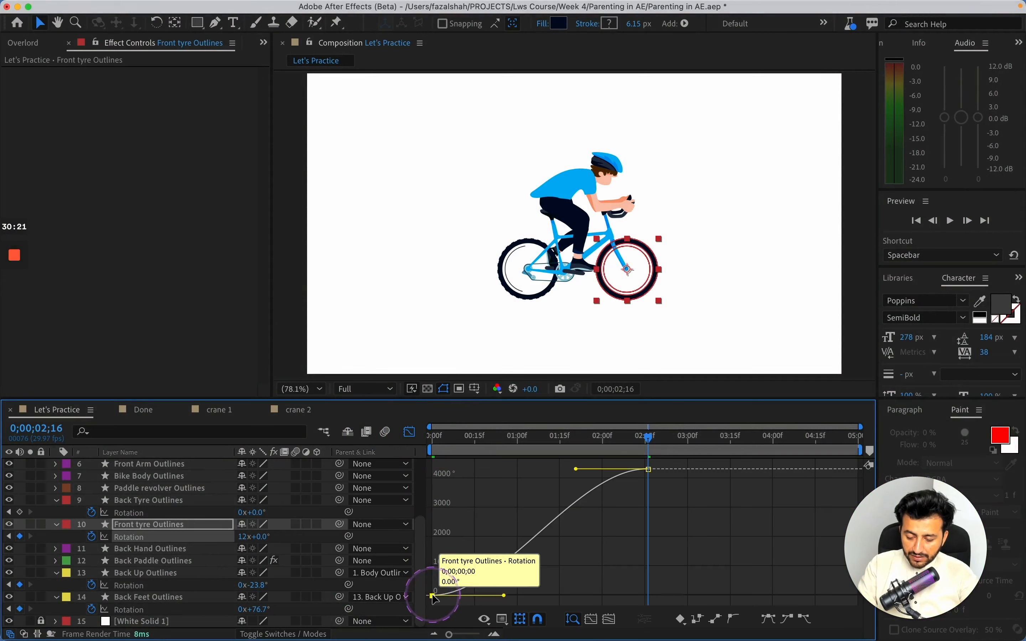
pyautogui.moveTo(505, 596); pyautogui.dragTo(581, 596)
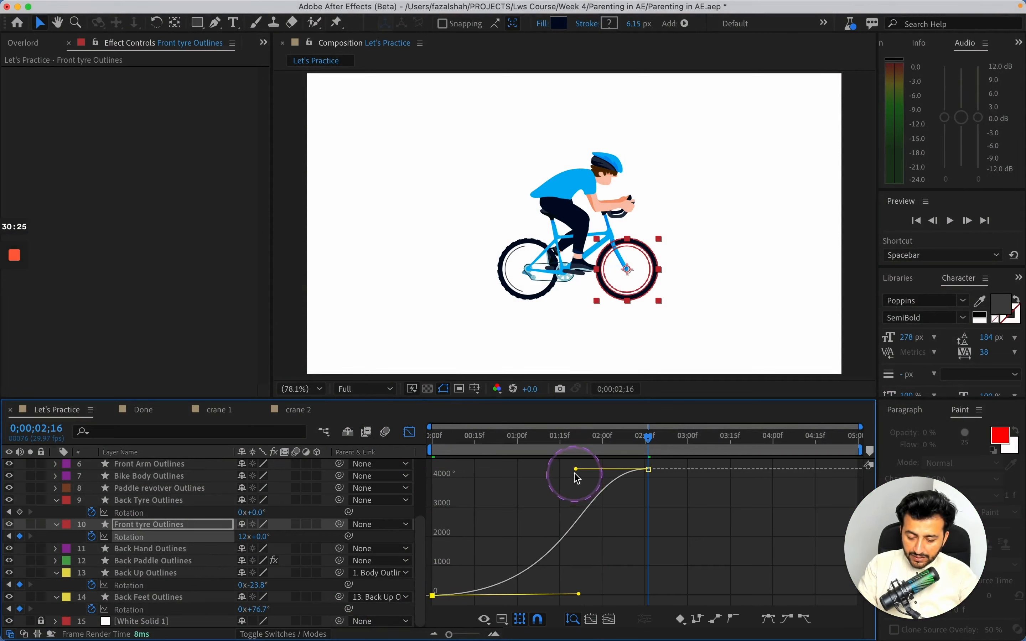
pyautogui.moveTo(577, 469); pyautogui.dragTo(634, 505)
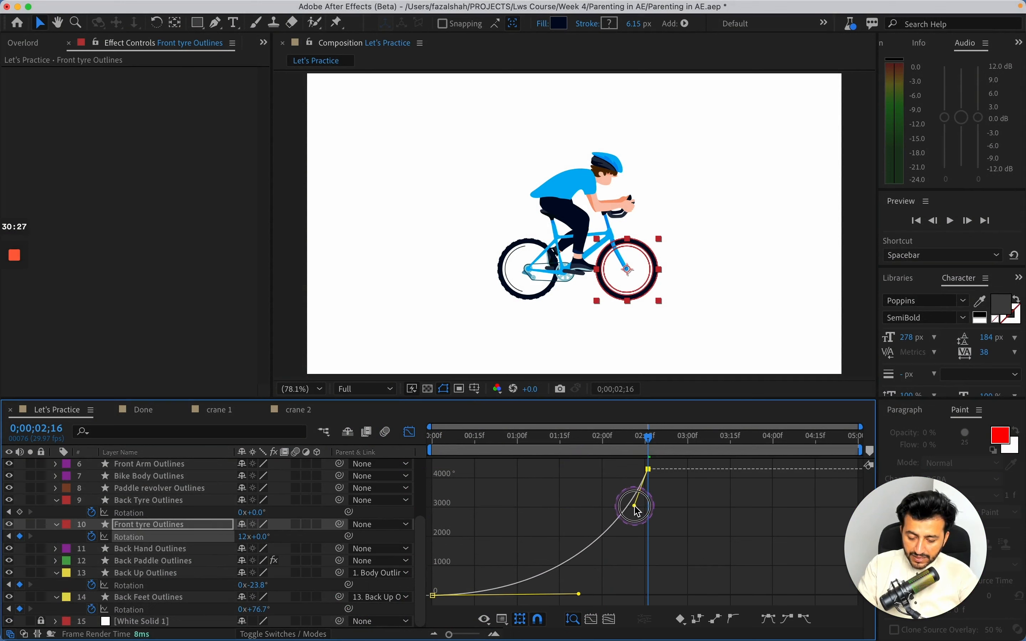
pyautogui.click(410, 432)
# Step: Preview the animation from 0;00;00;00 to check the front tyre's spin
pyautogui.moveTo(623, 447); pyautogui.dragTo(427, 448)
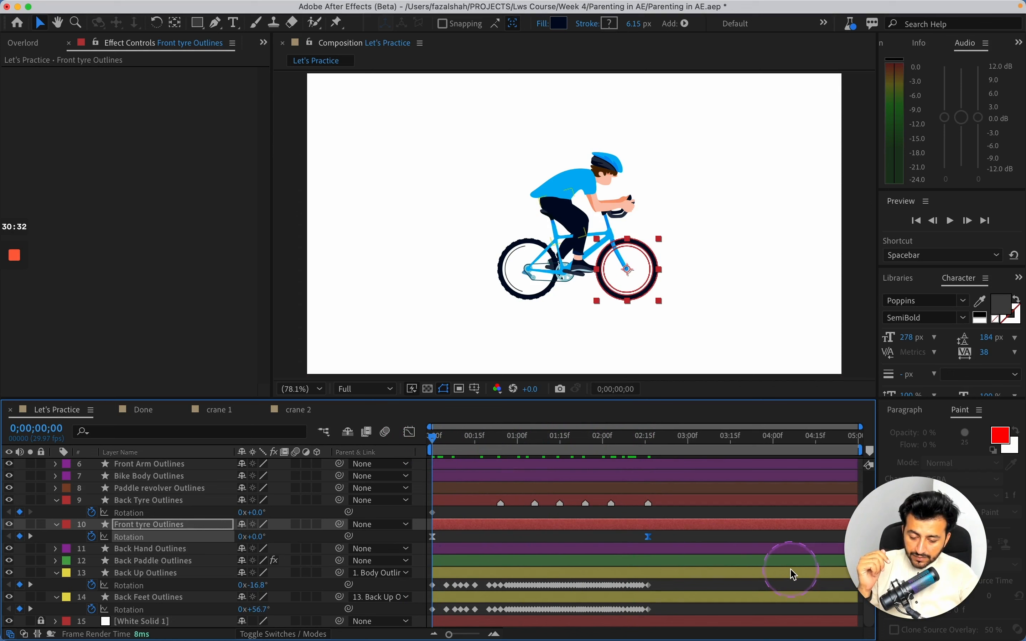
pyautogui.click(712, 539)
pyautogui.press('space')
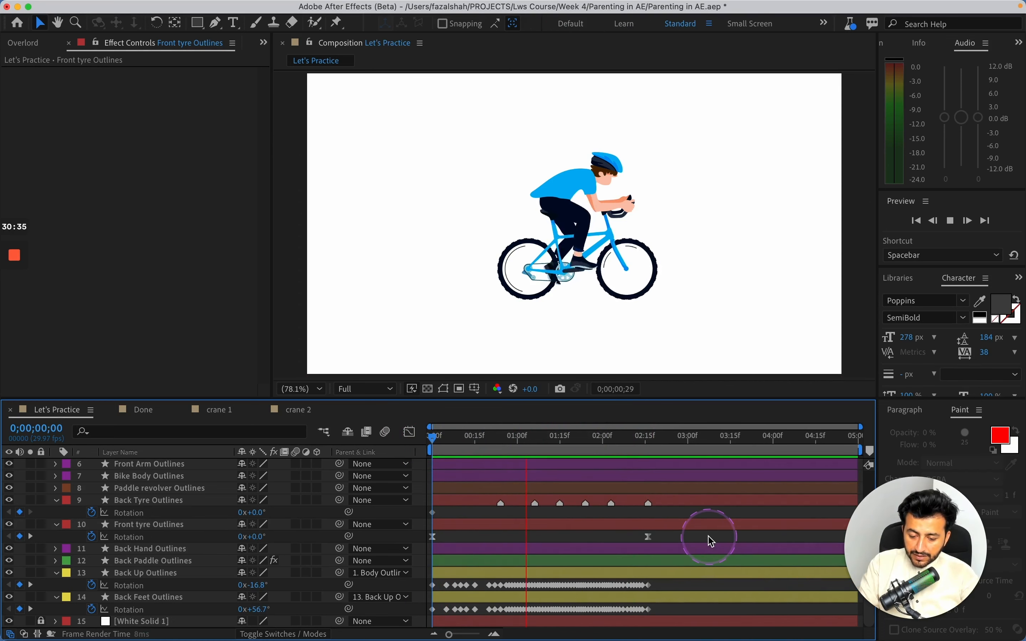
pyautogui.press('space')
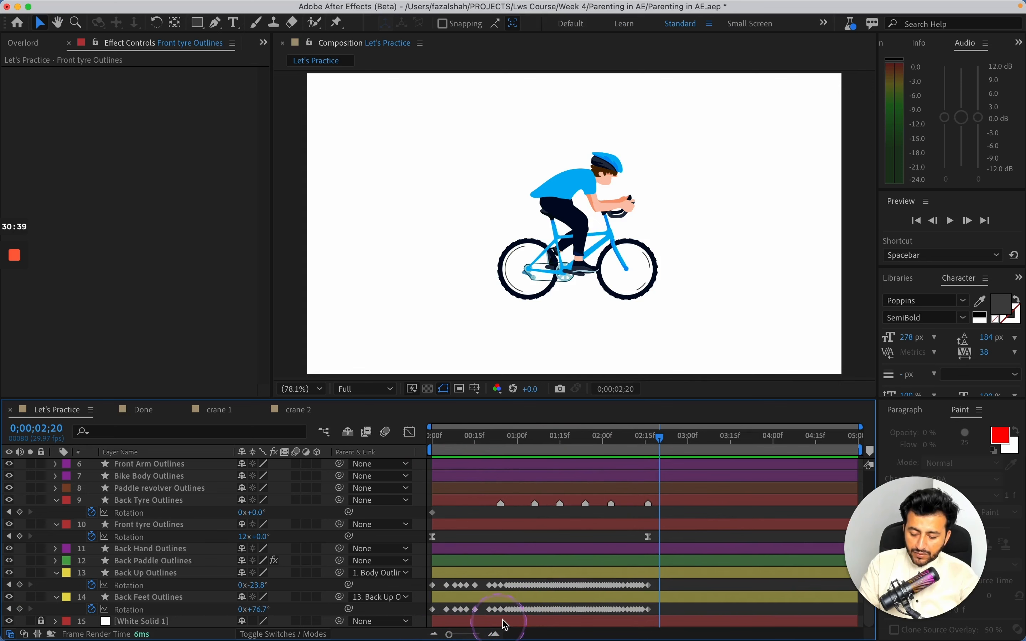
pyautogui.moveTo(890, 528); pyautogui.dragTo(907, 315)
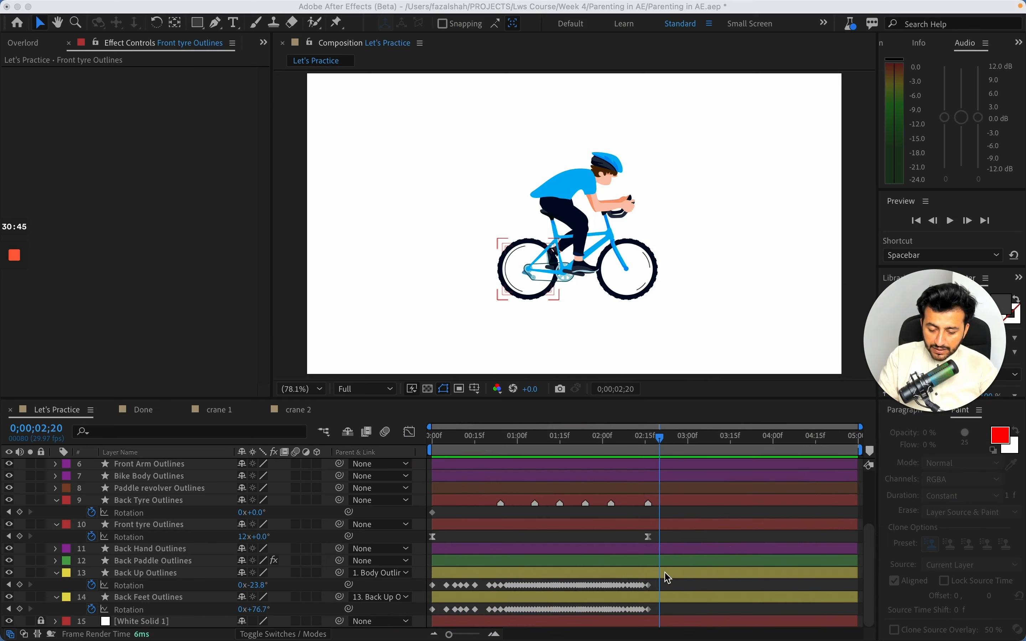
# Step: Move the front tyre's final rotation keyframe to the end of the composition and smooth its curve into a gradual start and stop
pyautogui.moveTo(648, 538); pyautogui.dragTo(856, 550)
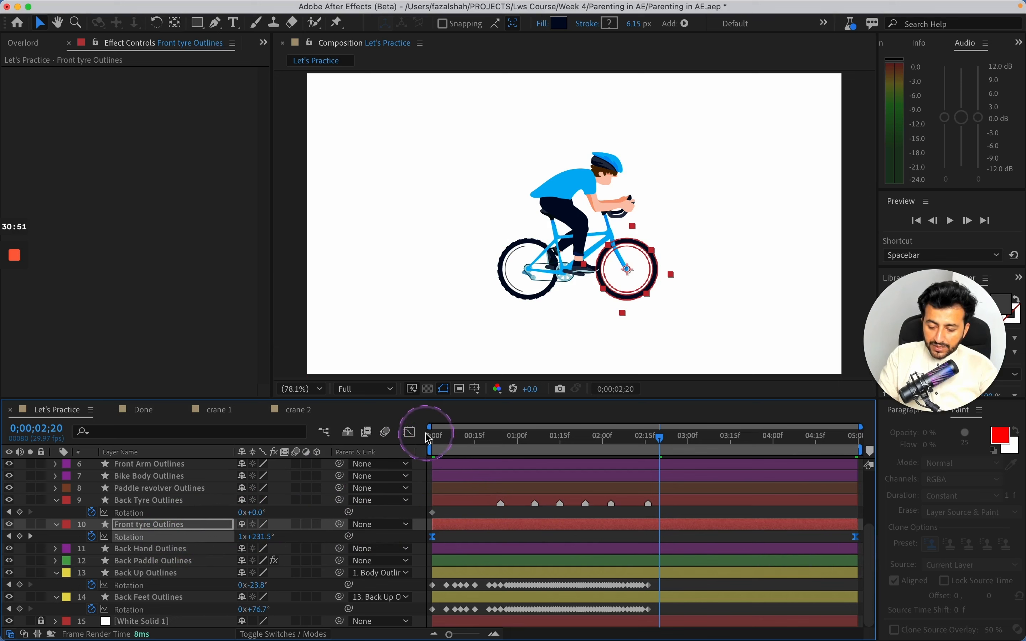
pyautogui.click(411, 432)
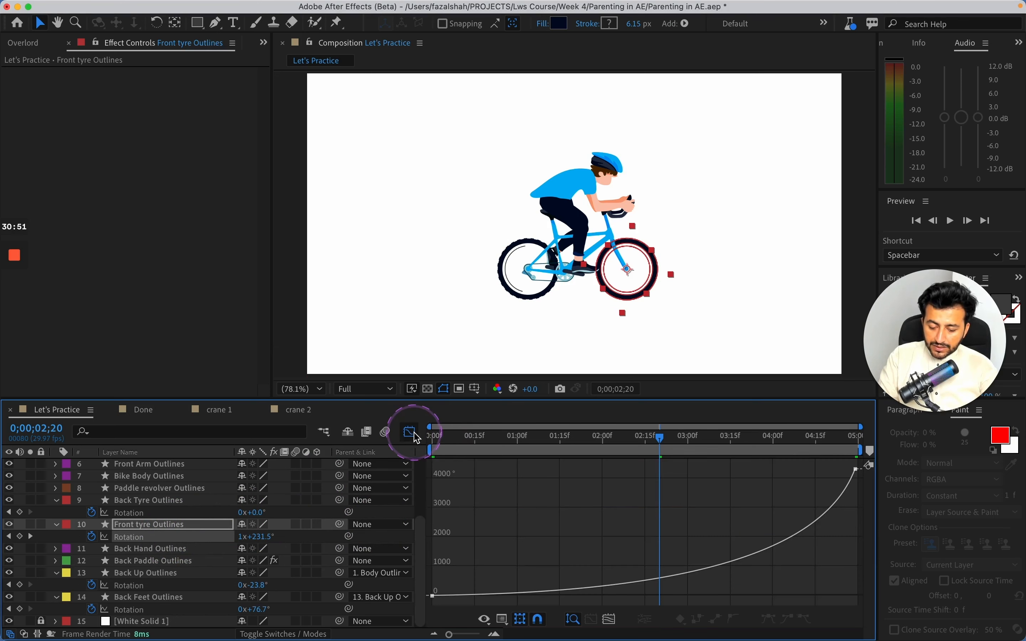
pyautogui.click(857, 470)
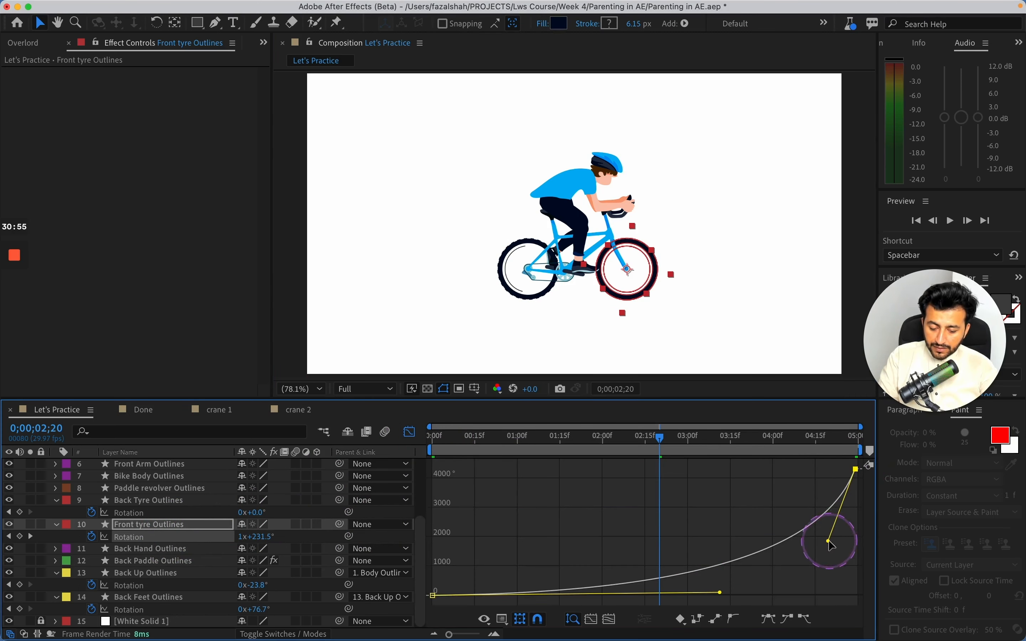
pyautogui.moveTo(832, 546); pyautogui.dragTo(647, 472)
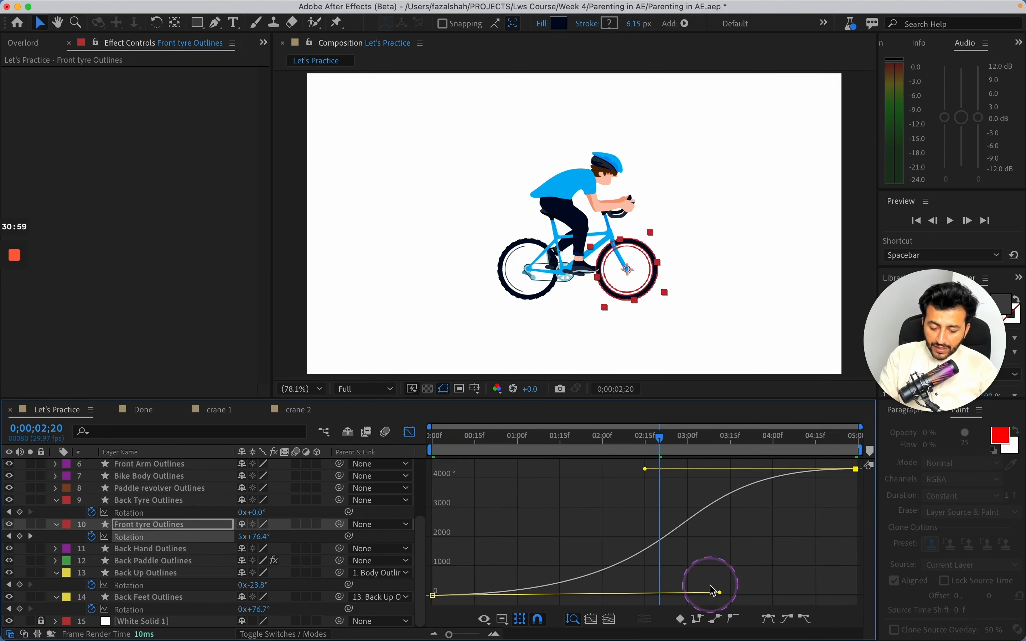
pyautogui.moveTo(718, 594); pyautogui.dragTo(688, 594)
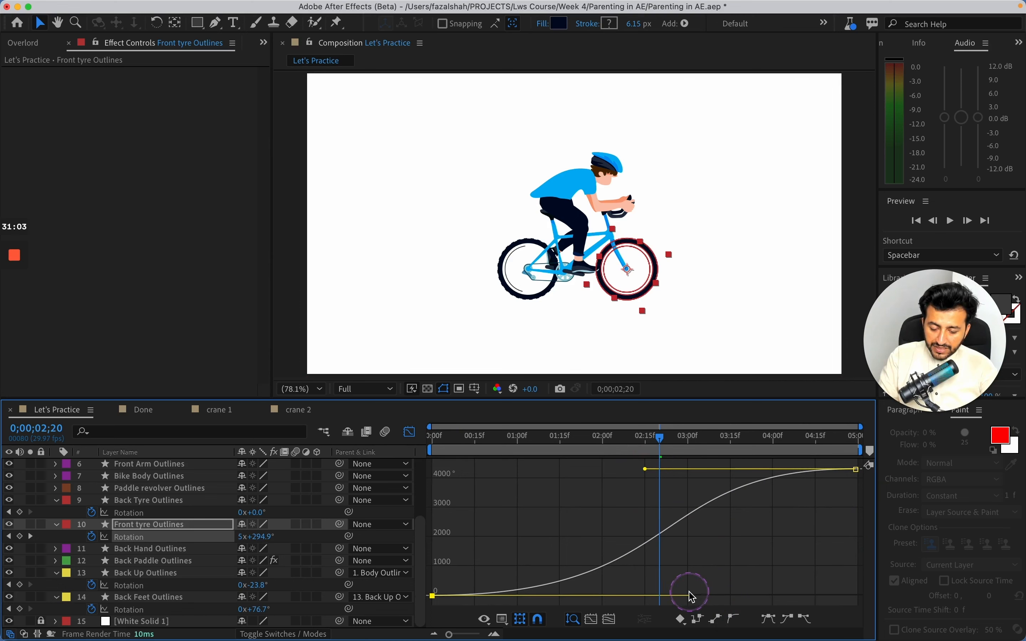
pyautogui.click(410, 434)
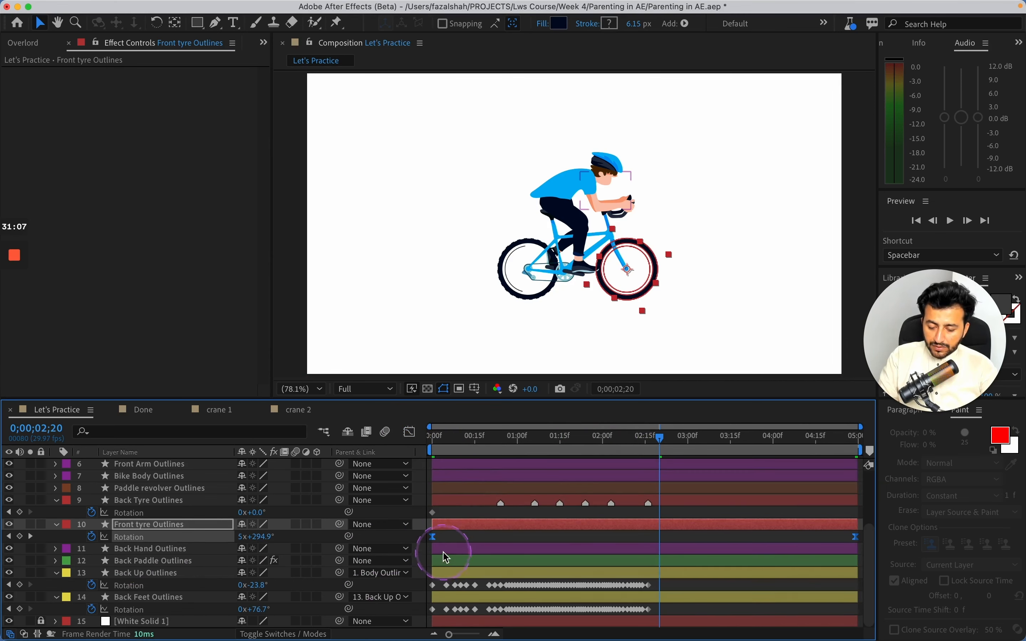
# Step: Copy the front tyre's rotation keyframes to the rotation of Back Tyre Outlines, starting at 0;00;00;00
pyautogui.scroll(3, 446, 557)
pyautogui.click(165, 500)
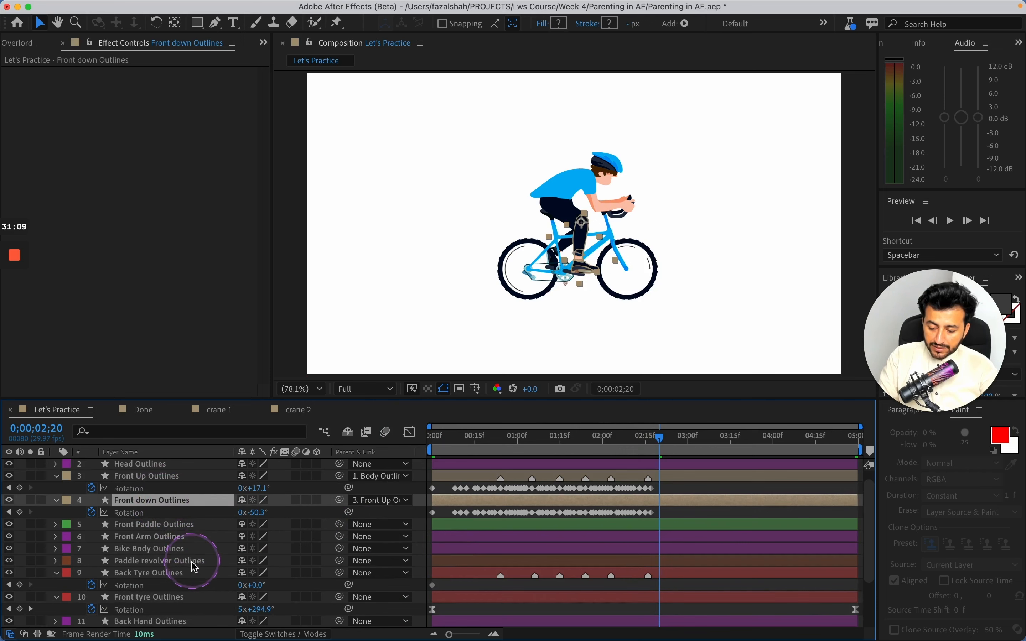
pyautogui.scroll(1, 195, 567)
pyautogui.click(629, 292)
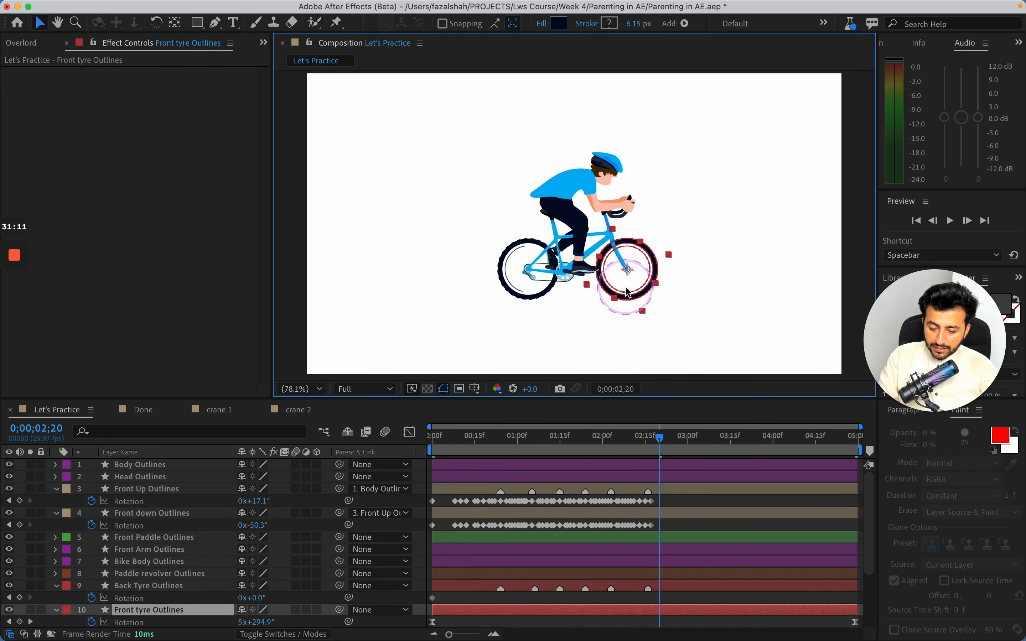
pyautogui.scroll(-3, 550, 546)
pyautogui.scroll(3, 545, 540)
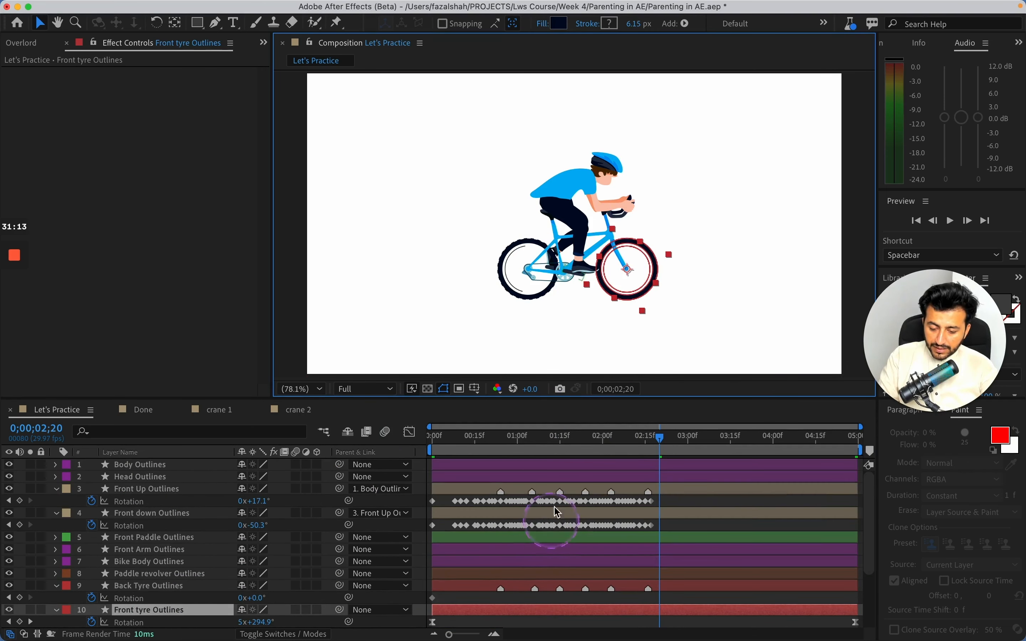
pyautogui.click(524, 287)
pyautogui.click(512, 279)
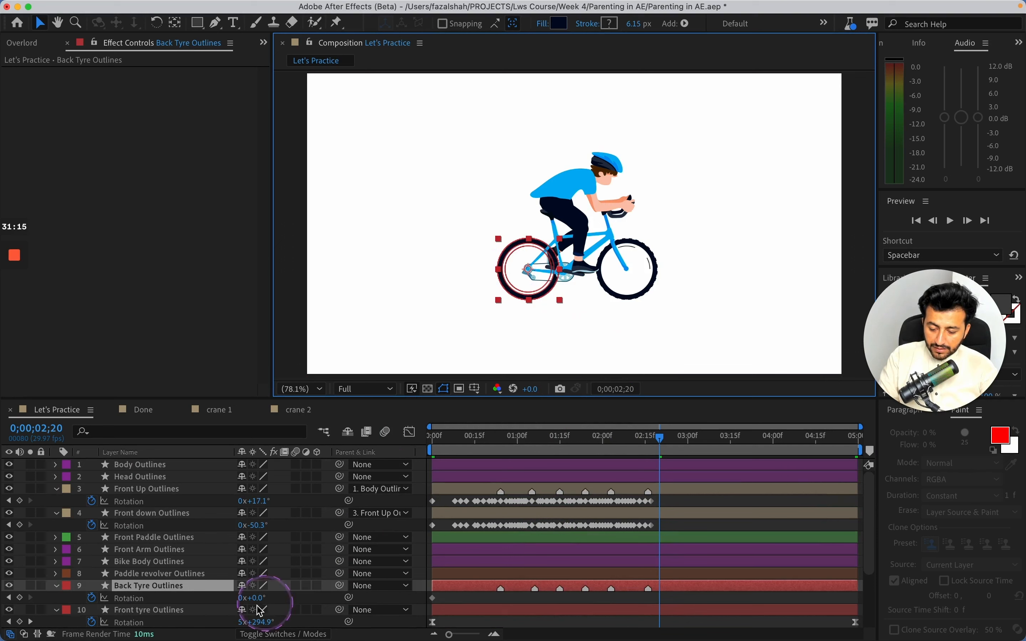
pyautogui.moveTo(466, 437); pyautogui.dragTo(423, 449)
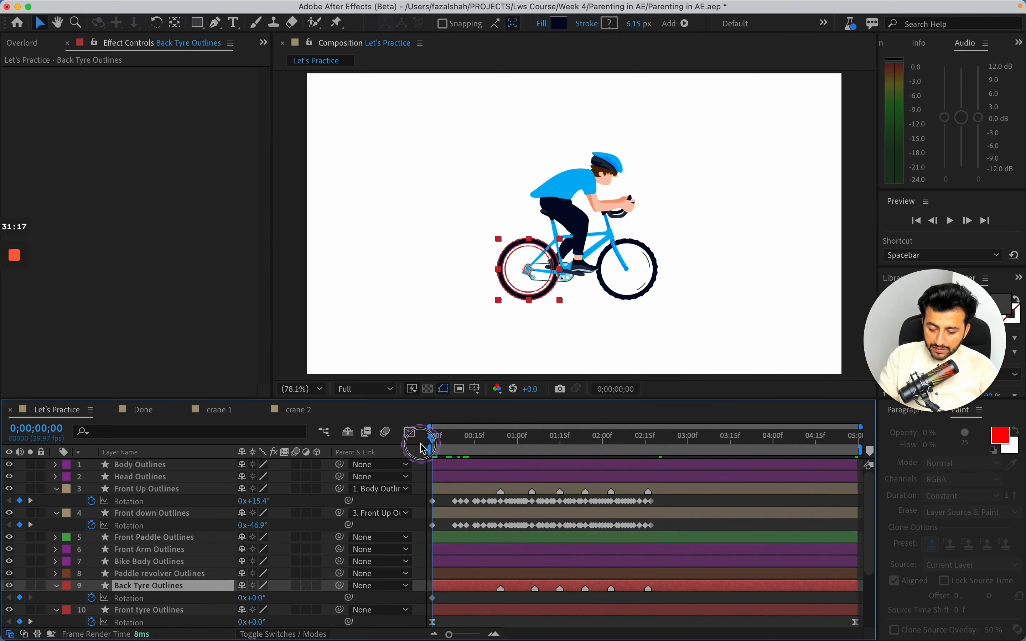
pyautogui.click(164, 600)
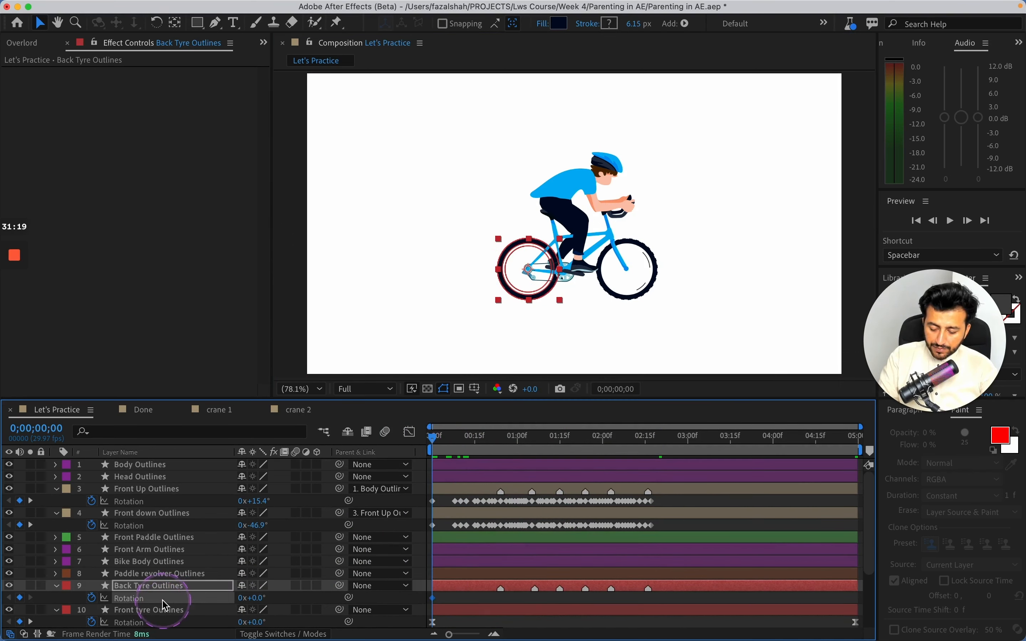
# Step: Preview the animation to check both tyres spinning together with the pedalling legs
pyautogui.click(488, 597)
pyautogui.press('space')
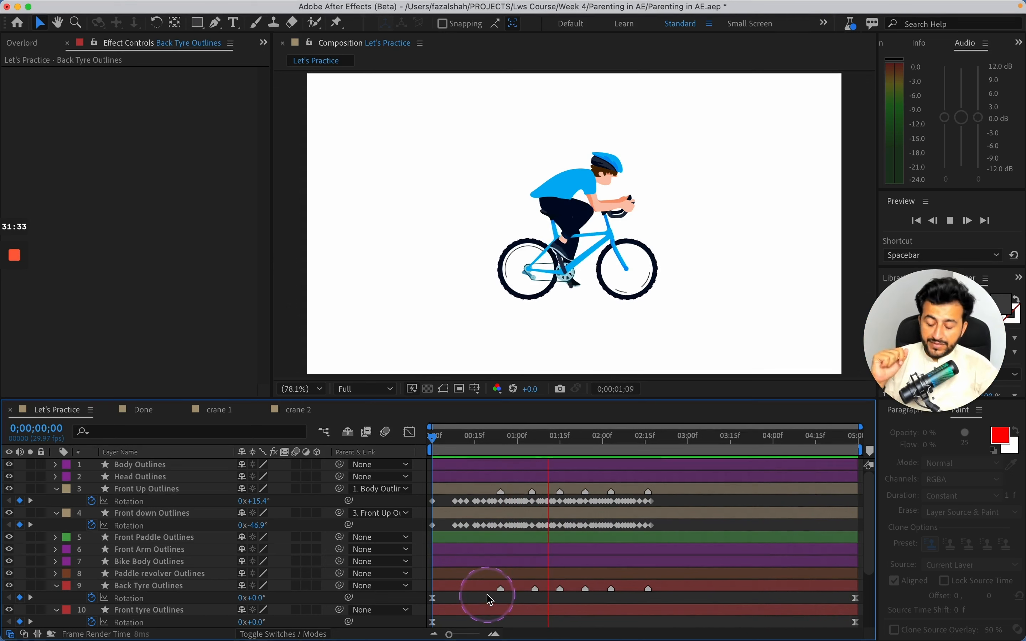
pyautogui.press('space')
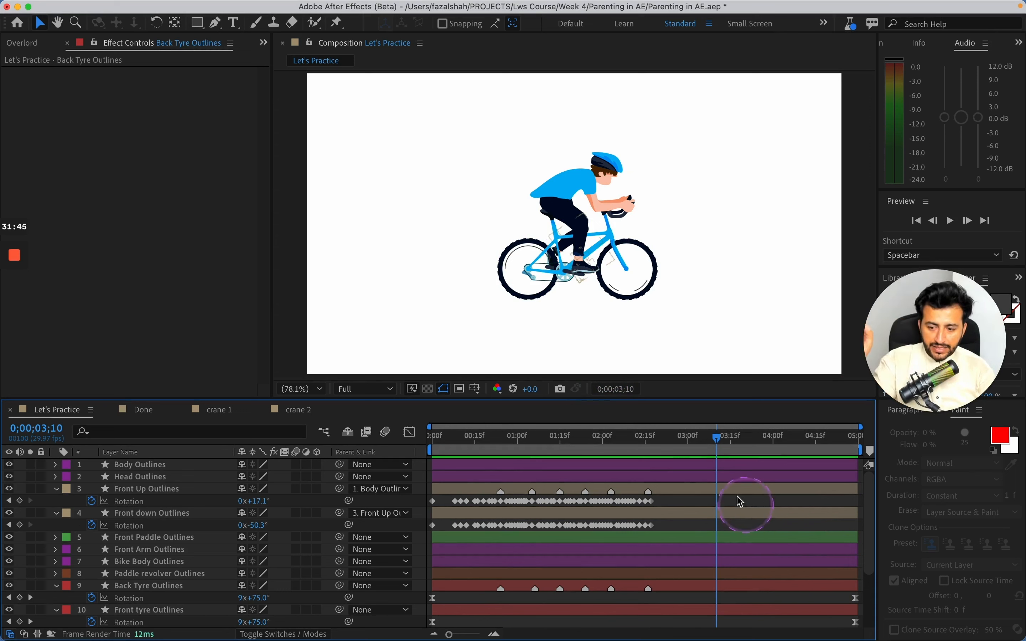
# Step: Draw a straight horizontal line below the bike with the Pen tool and rename its layer Speed lines
pyautogui.click(215, 24)
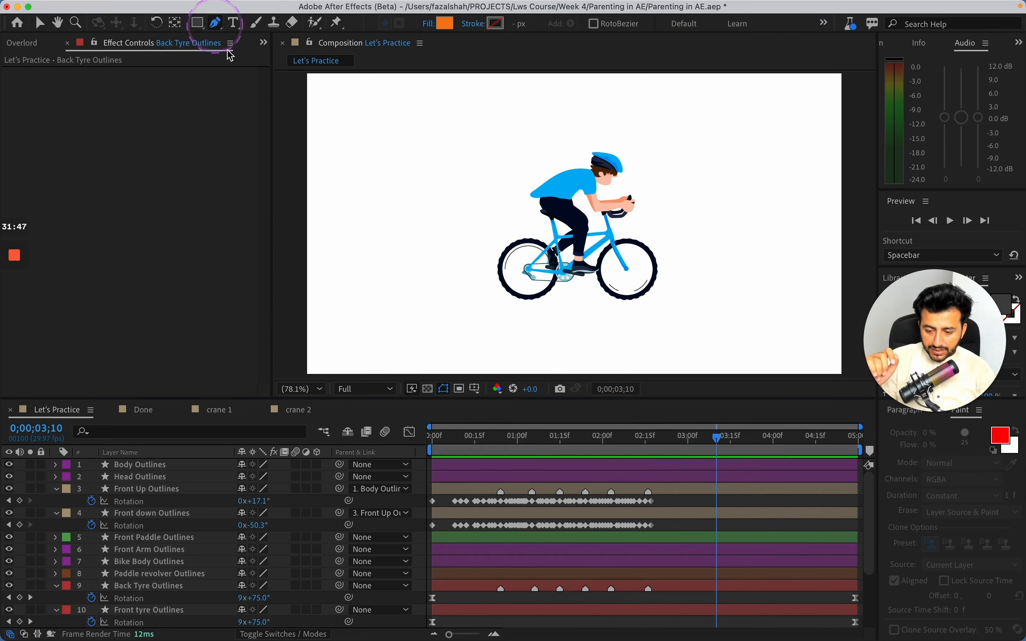
pyautogui.click(387, 323)
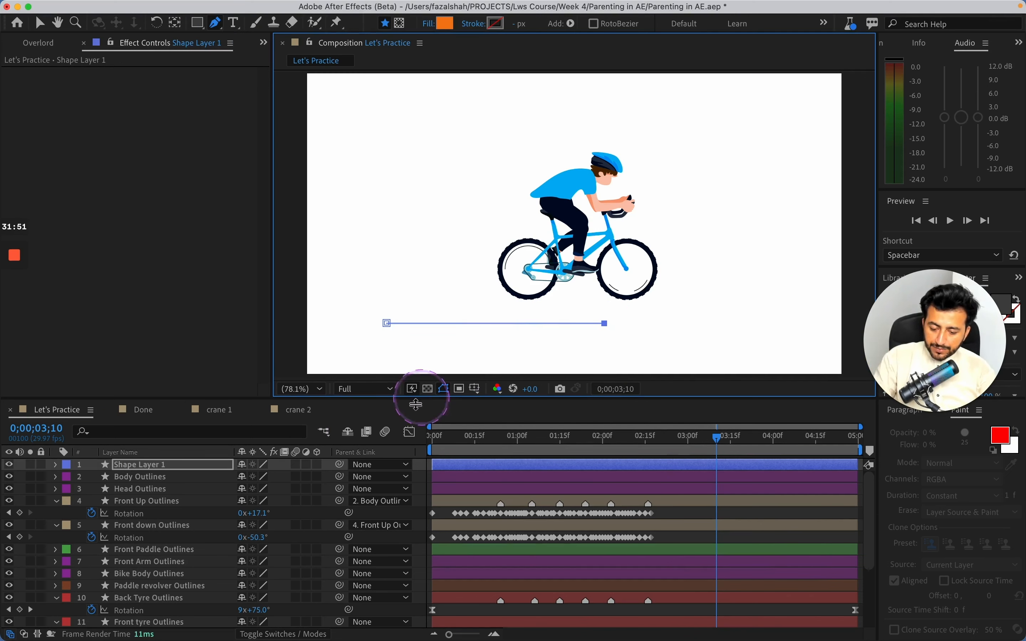
pyautogui.click(218, 472)
pyautogui.press('Return')
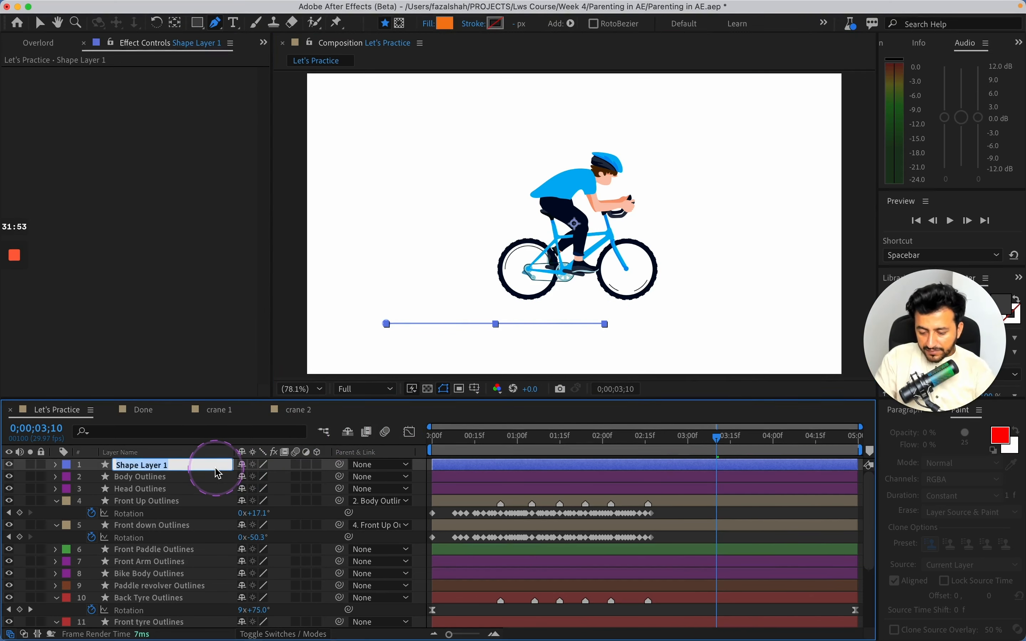
pyautogui.write('Speed lines')
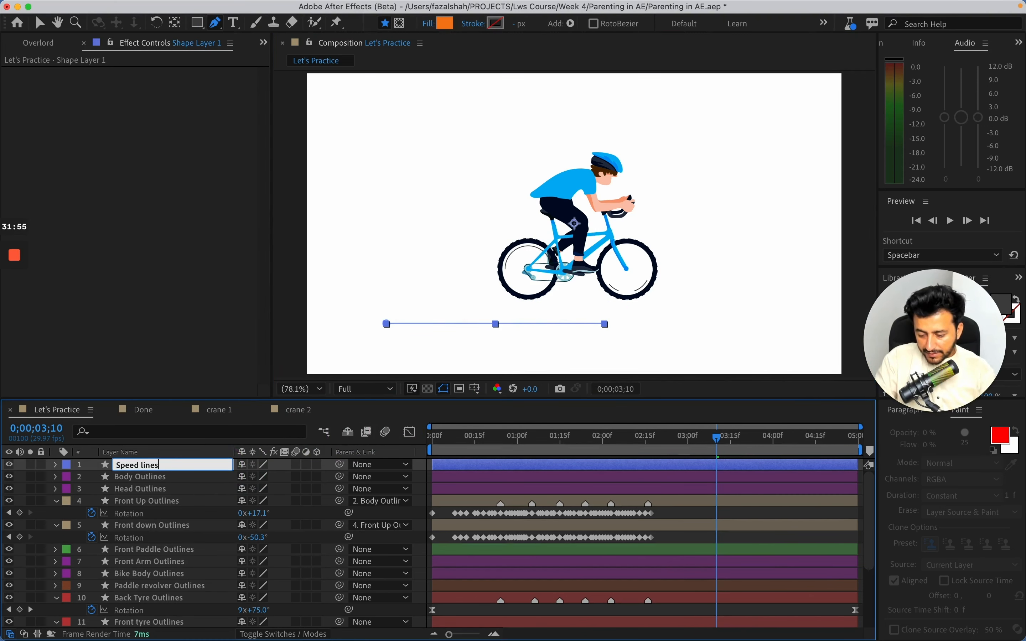
pyautogui.click(186, 473)
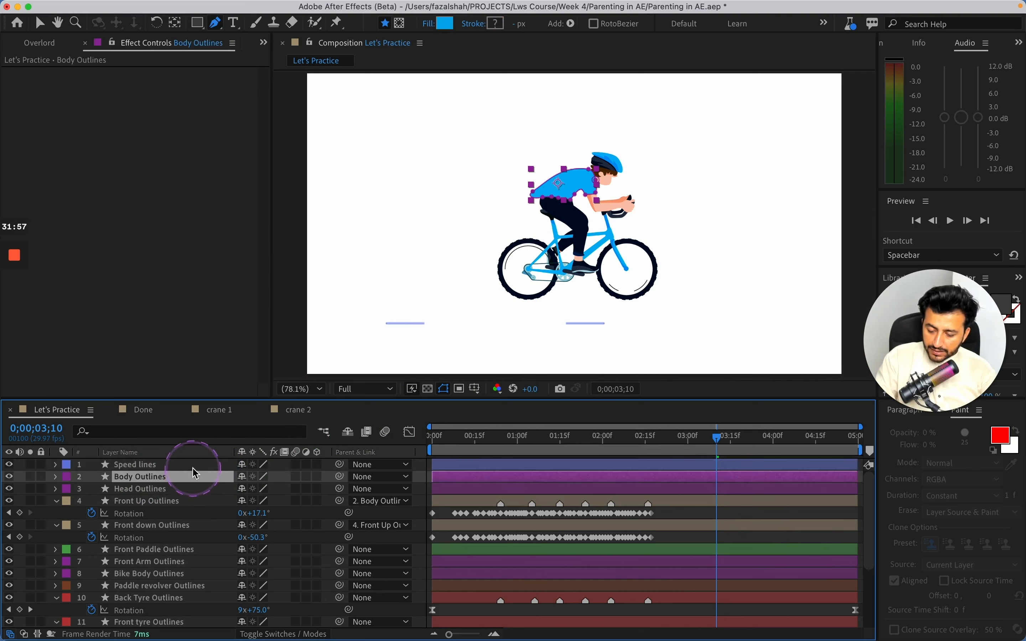
pyautogui.click(194, 469)
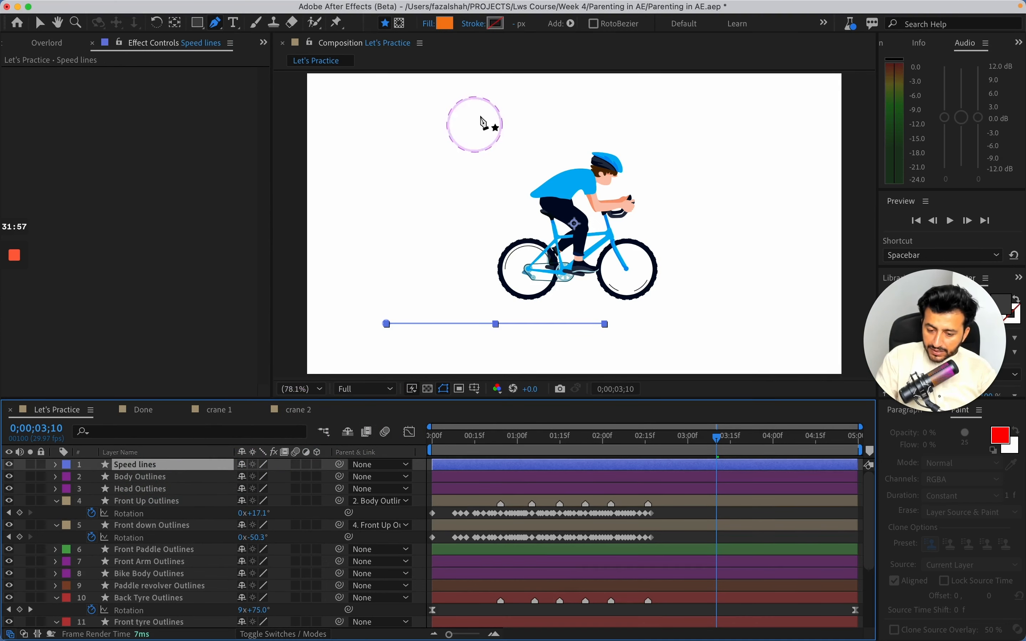
# Step: Turn off the speed line's fill and give it a dark grey 525252 stroke
pyautogui.keyDown('alt'); pyautogui.click(449, 27); pyautogui.keyUp('alt')
pyautogui.keyDown('alt'); pyautogui.click(449, 27); pyautogui.keyUp('alt')
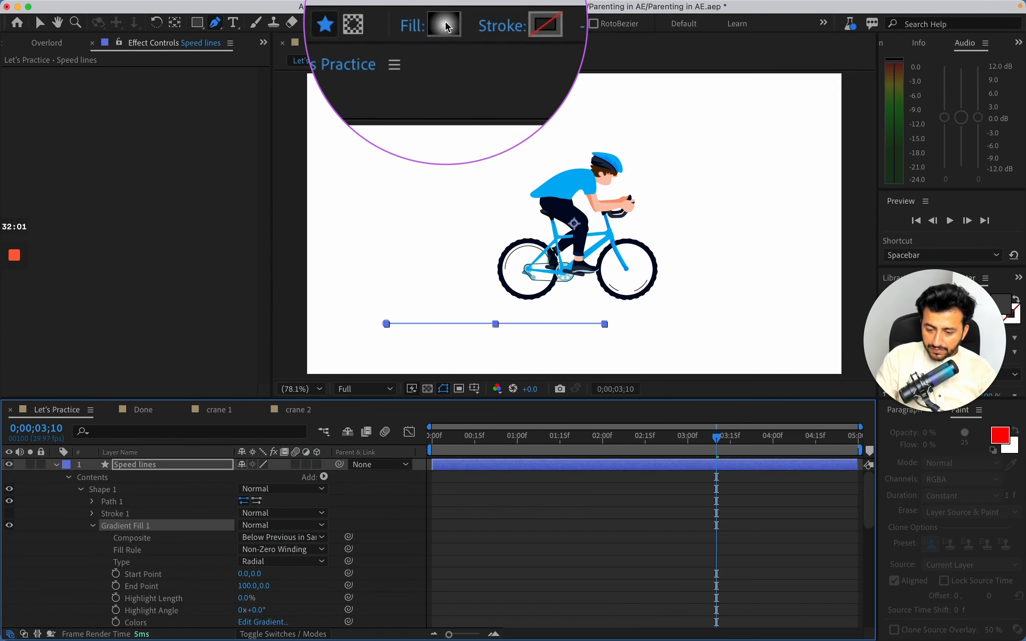
pyautogui.keyDown('alt'); pyautogui.click(444, 22); pyautogui.keyUp('alt')
pyautogui.click(495, 23)
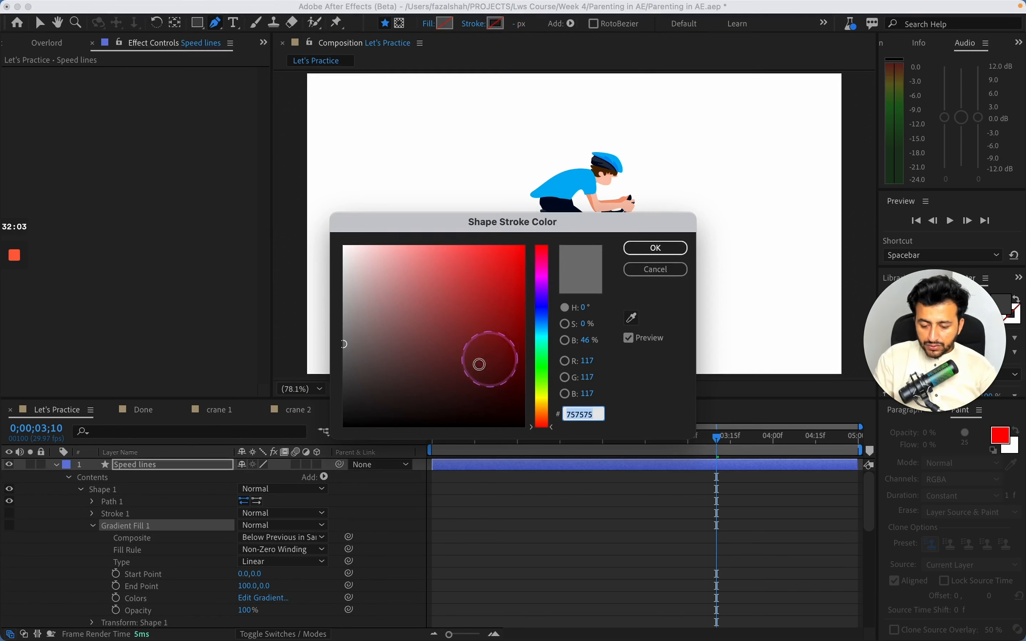
pyautogui.moveTo(350, 378); pyautogui.dragTo(344, 369)
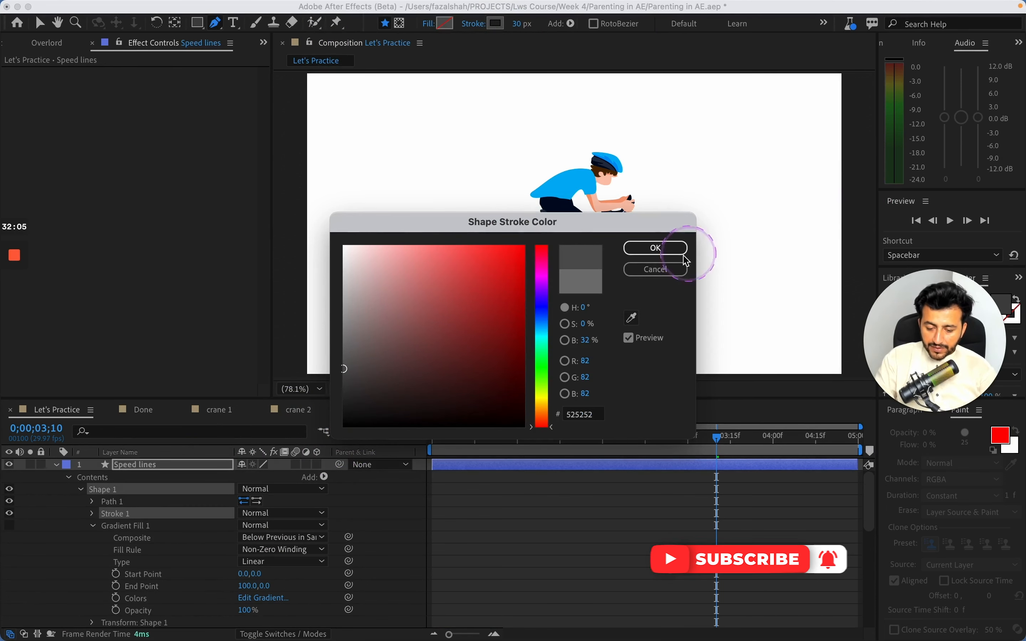
pyautogui.click(683, 251)
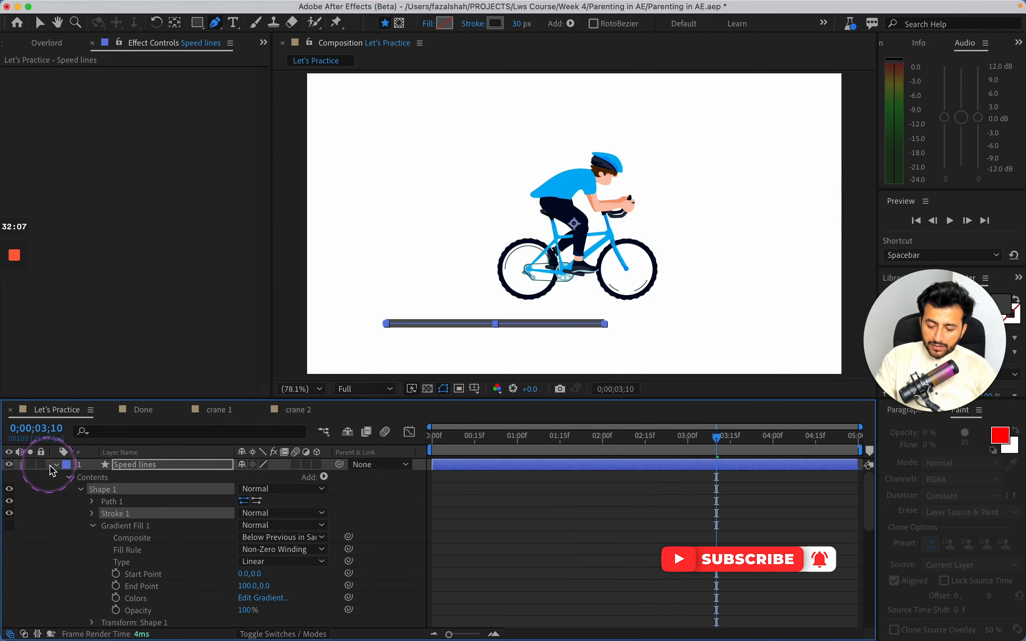
# Step: Set the speed line's stroke width to 10 px
pyautogui.click(56, 466)
pyautogui.moveTo(529, 26); pyautogui.dragTo(507, 24)
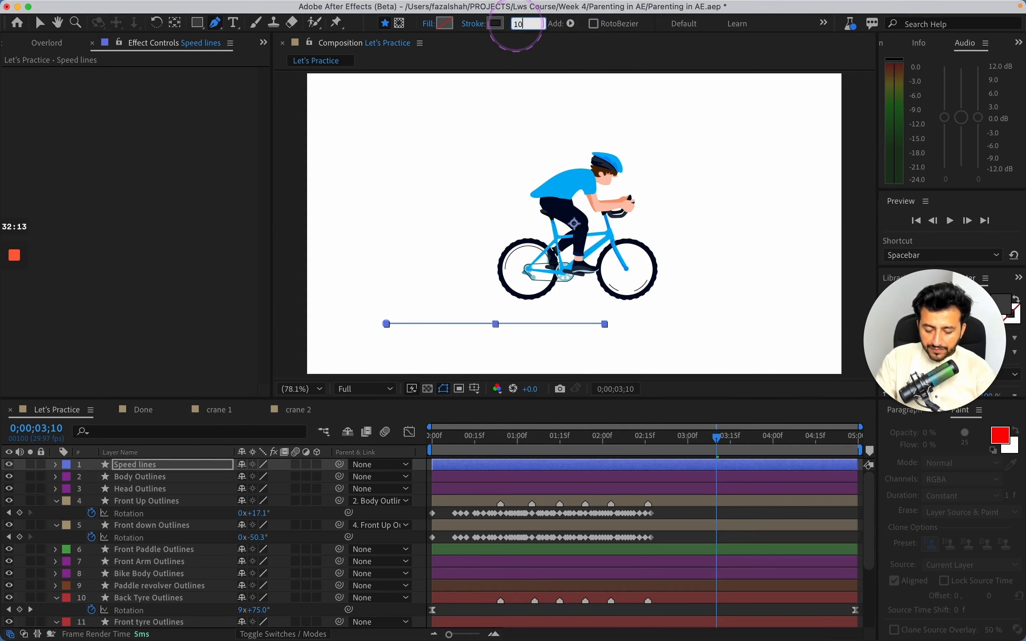
pyautogui.press('Return')
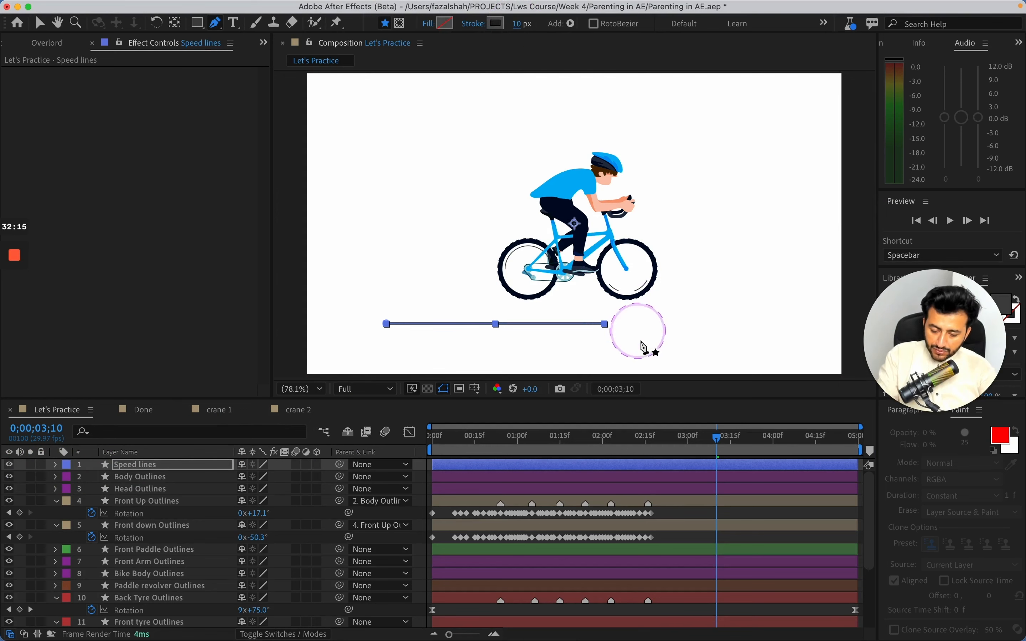
# Step: Return to 0;00;00;00 and add Trim Paths to the Speed lines shape, expanding its properties
pyautogui.moveTo(647, 440); pyautogui.dragTo(426, 445)
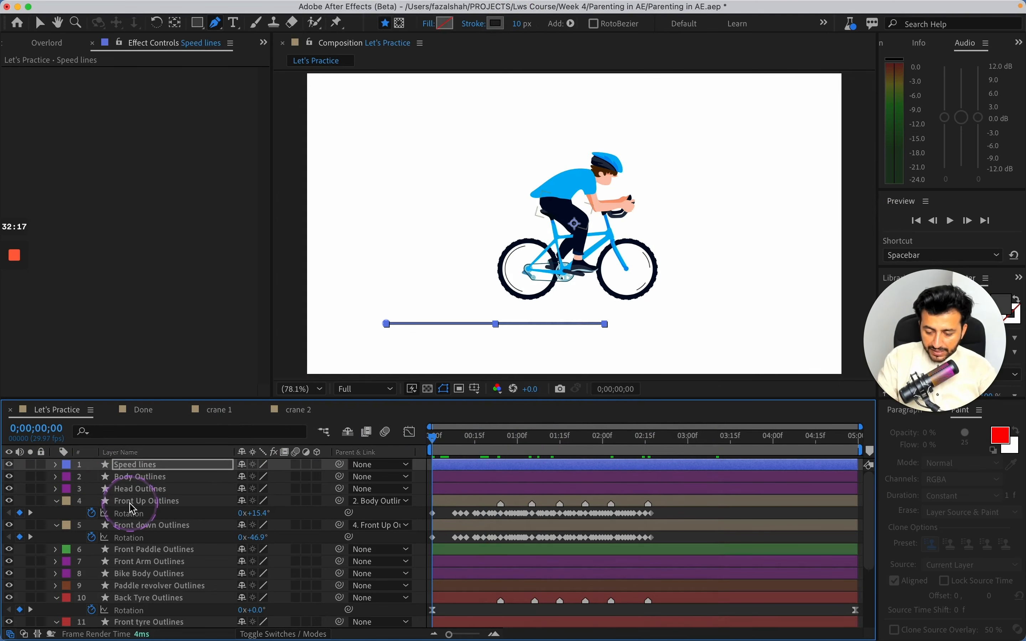
pyautogui.click(57, 466)
pyautogui.click(323, 478)
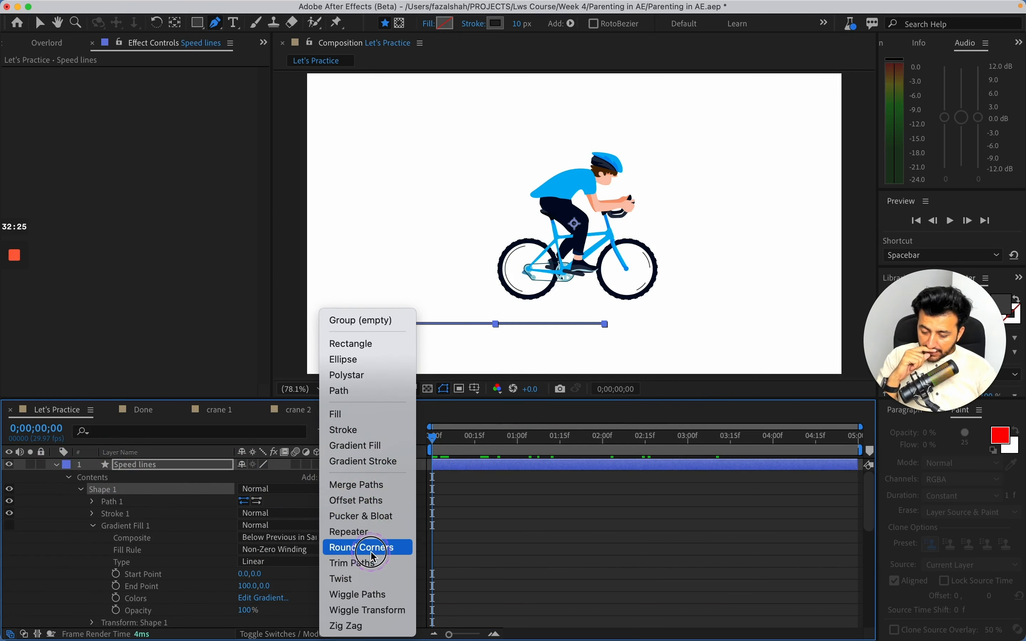
pyautogui.click(375, 564)
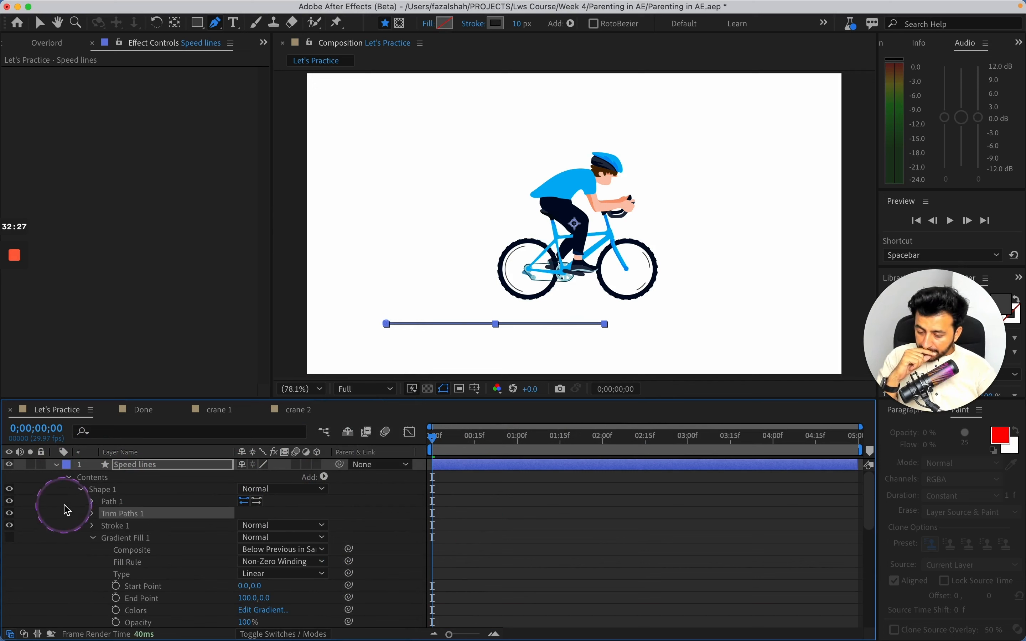
pyautogui.click(93, 538)
pyautogui.click(92, 515)
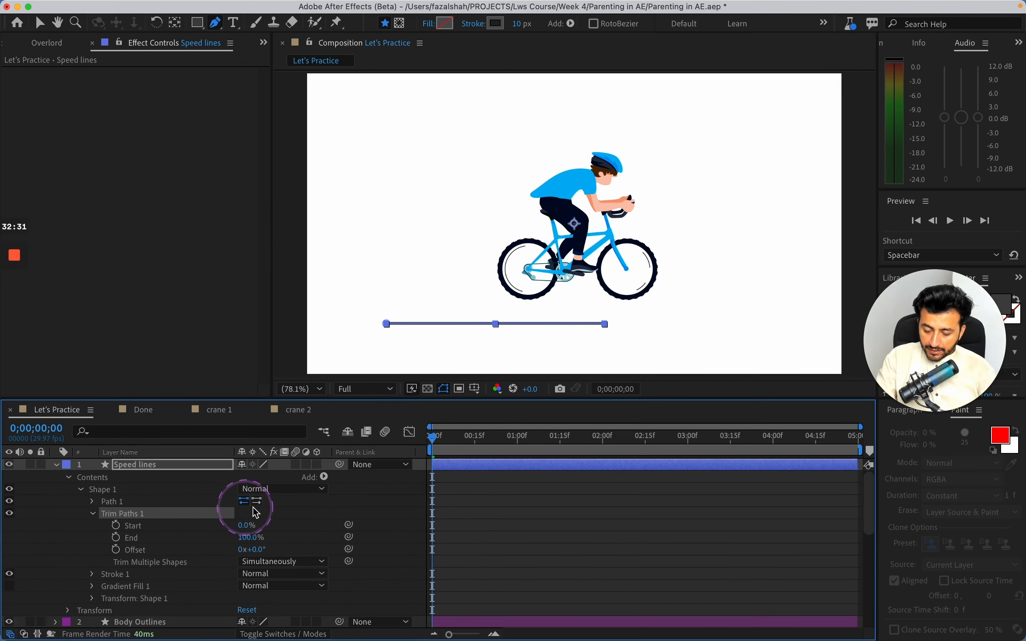
pyautogui.click(563, 532)
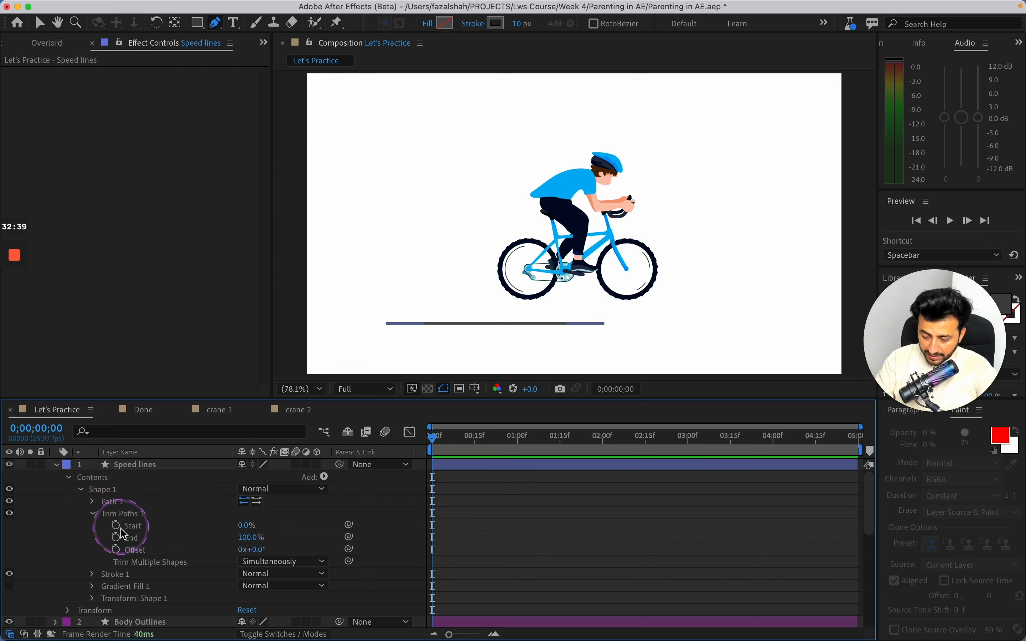
# Step: Keyframe the Trim Paths Start and End at 100% on 0;00;00;00 and at 0% on 0;00;01;00
pyautogui.moveTo(247, 538)
pyautogui.mouseDown()
pyautogui.moveTo(169, 537)
pyautogui.moveTo(327, 522)
pyautogui.moveTo(285, 525)
pyautogui.moveTo(309, 527)
pyautogui.mouseUp()
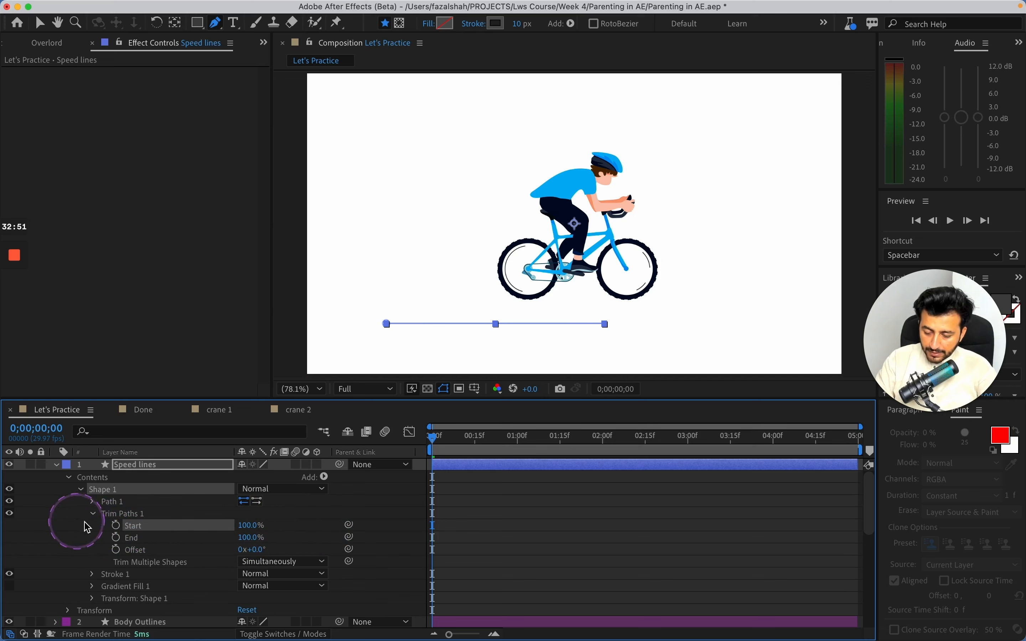
pyautogui.click(116, 525)
pyautogui.click(116, 537)
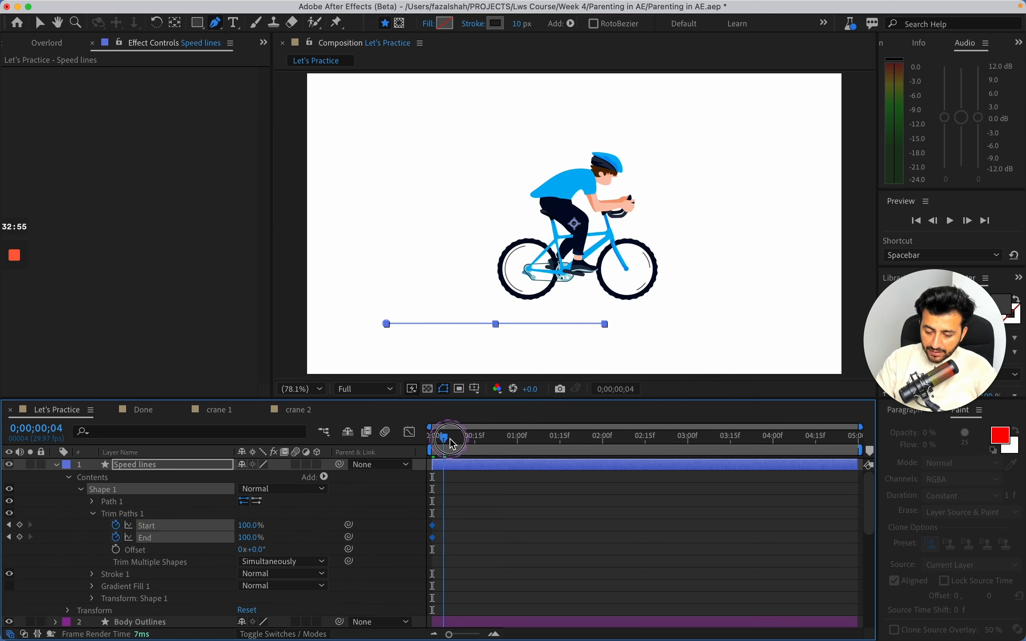
pyautogui.moveTo(448, 438); pyautogui.dragTo(518, 441)
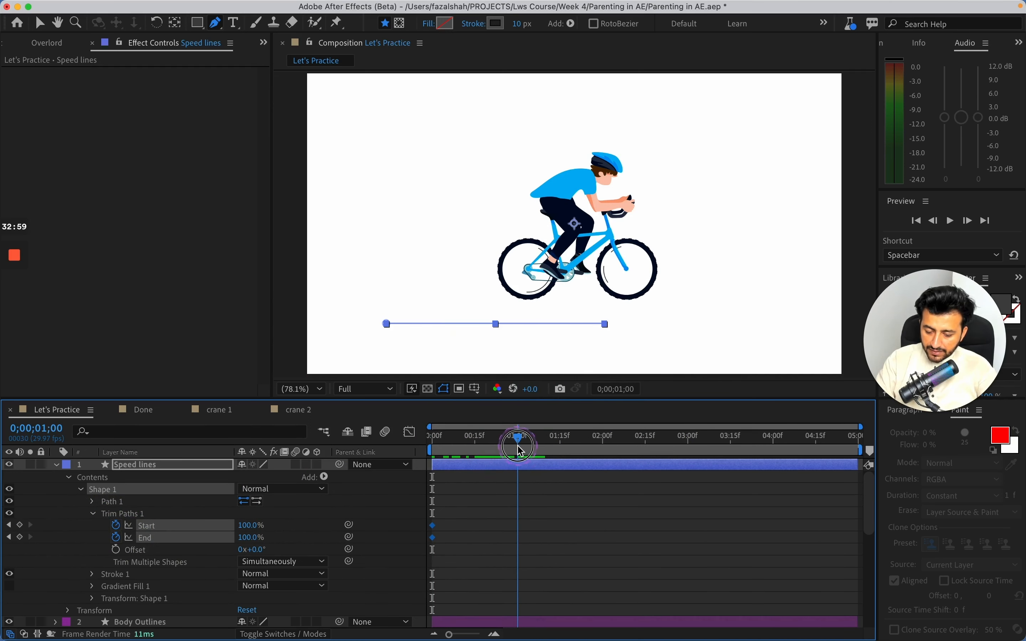
pyautogui.moveTo(228, 529); pyautogui.dragTo(137, 549)
# Step: Apply Easy Ease to all Start and End keyframes of the Speed lines layer's Trim Paths
pyautogui.moveTo(565, 554); pyautogui.dragTo(426, 520)
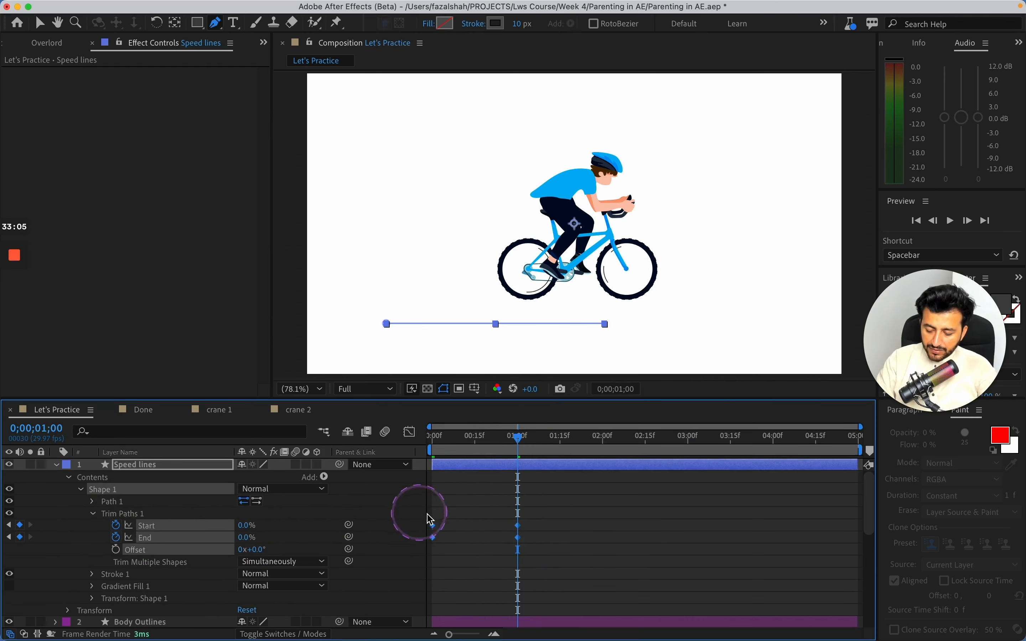
pyautogui.click(551, 539)
pyautogui.press('F9')
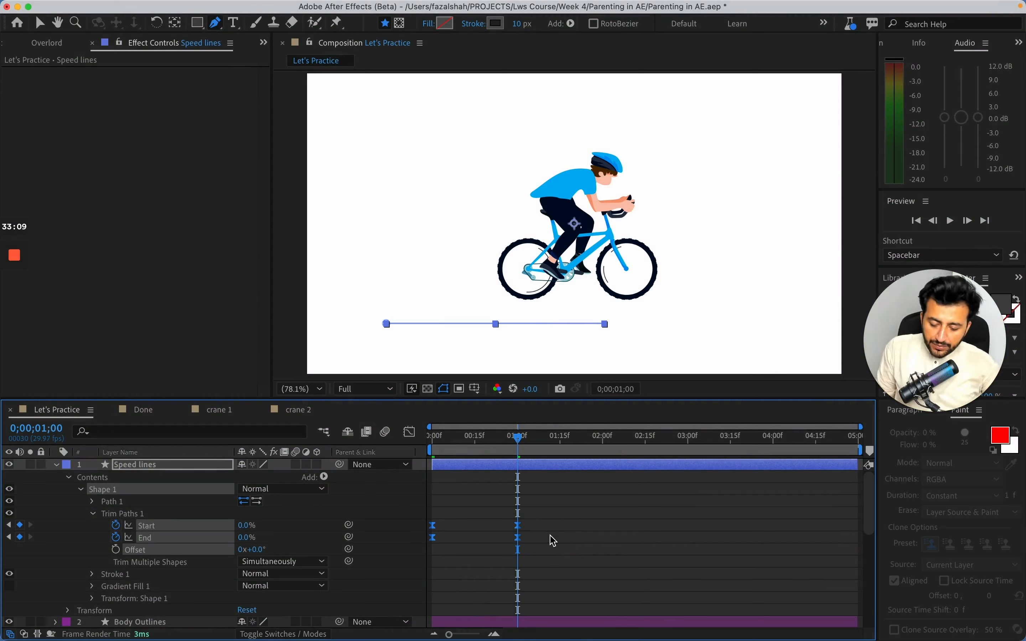
# Step: Reshape the Trim Paths Start value curve so it drops faster from its first keyframe than the End curve
pyautogui.click(408, 432)
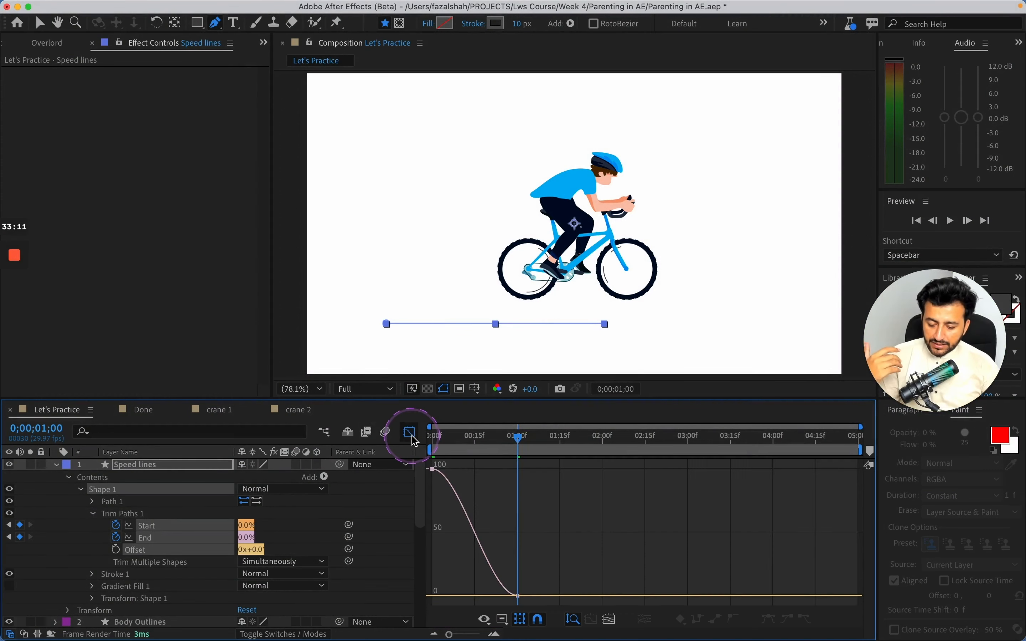
pyautogui.click(189, 525)
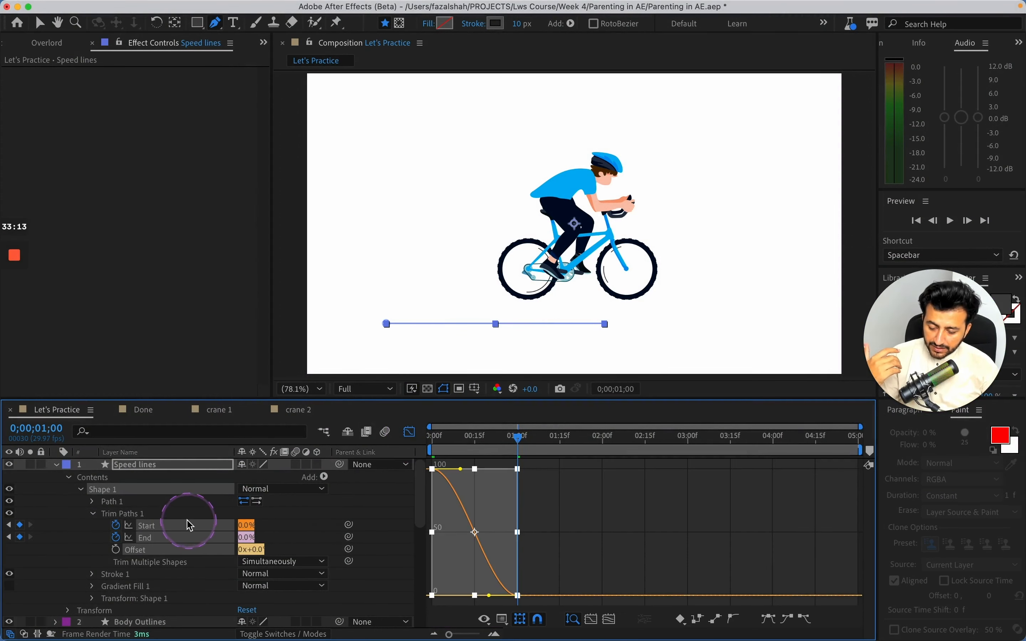
pyautogui.click(144, 514)
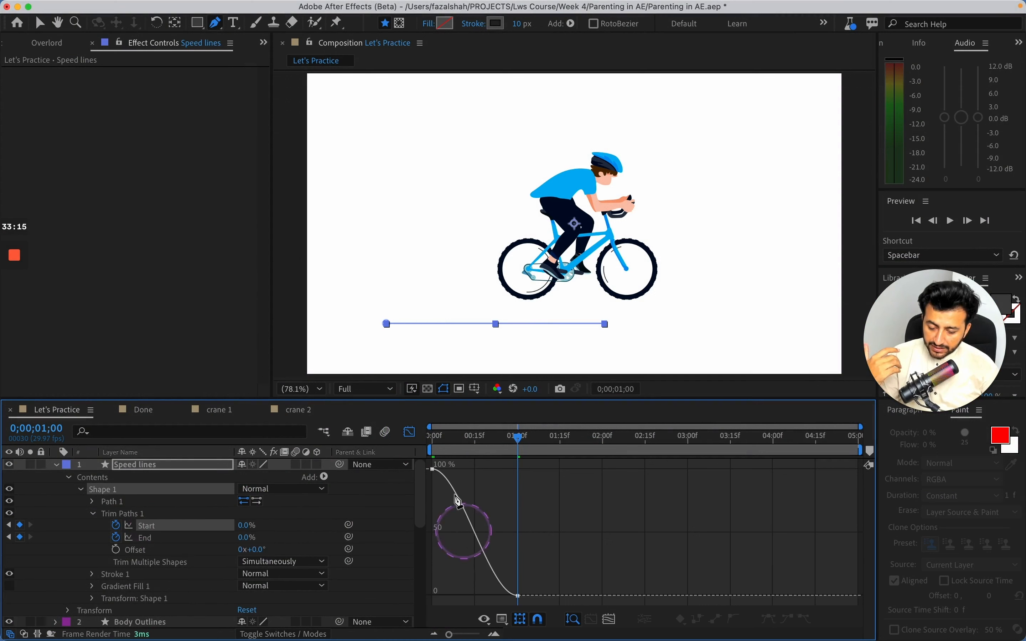
pyautogui.press('v')
pyautogui.click(434, 470)
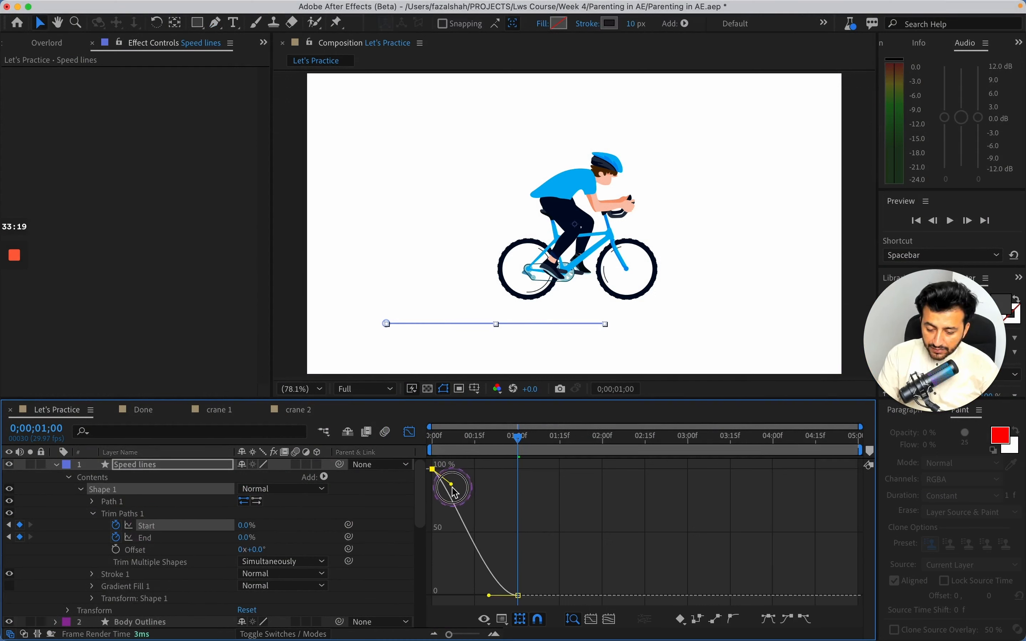
# Step: Trim the end of the Speed lines layer to 0;00;01;01
pyautogui.moveTo(517, 438)
pyautogui.mouseDown()
pyautogui.moveTo(434, 442)
pyautogui.moveTo(521, 450)
pyautogui.mouseUp()
pyautogui.click(62, 468)
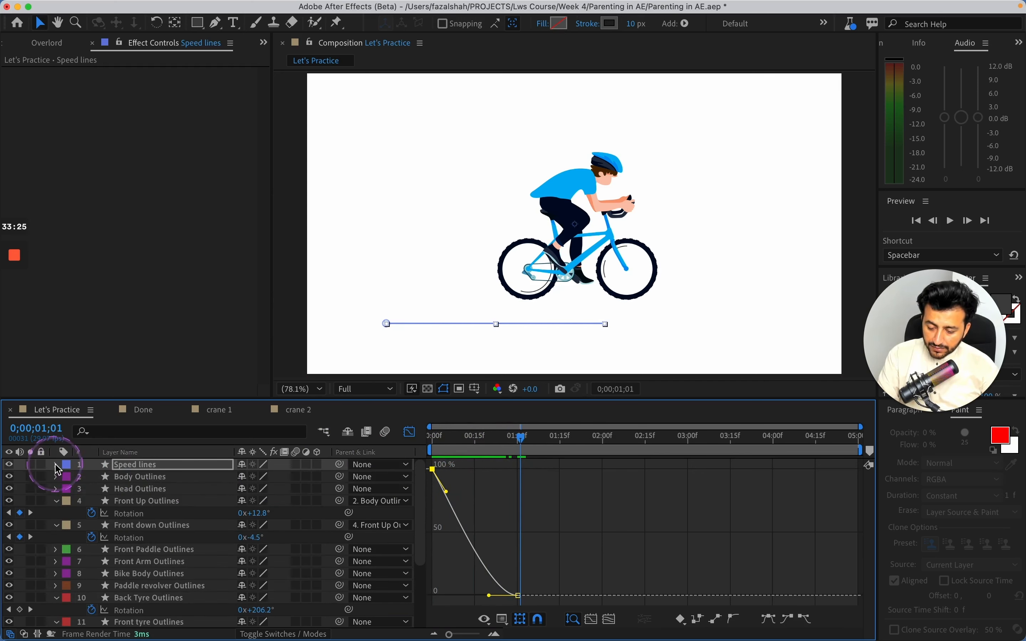
pyautogui.click(410, 431)
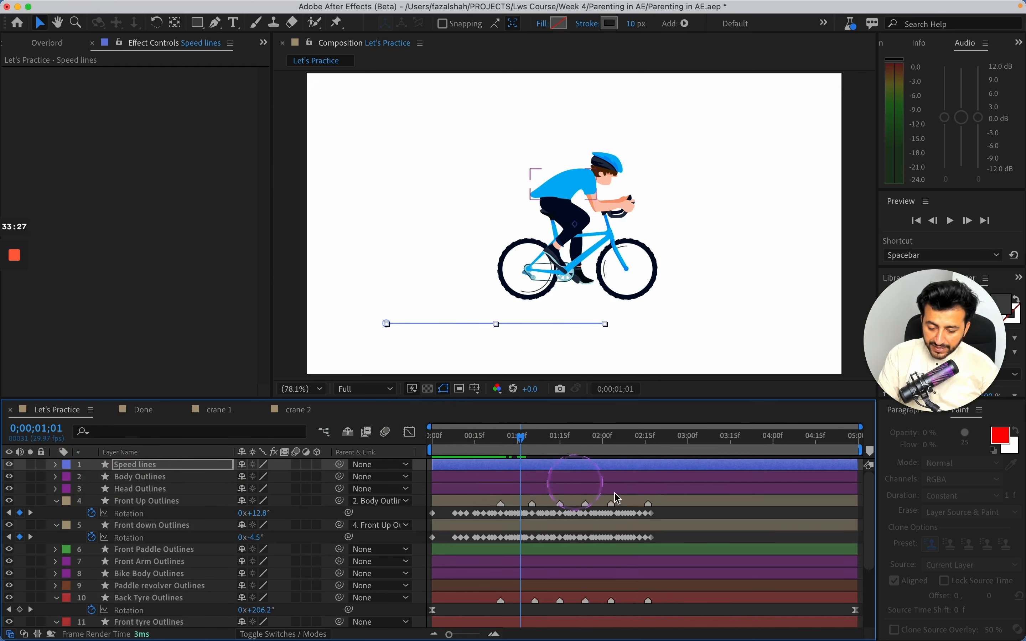
pyautogui.hotkey('alt', ']')
pyautogui.click(593, 466)
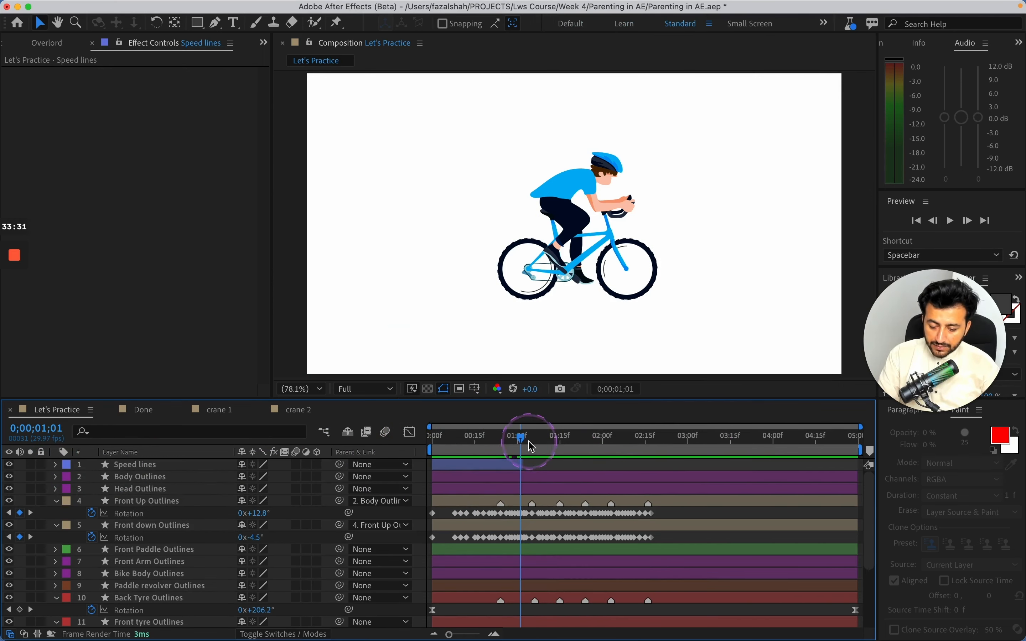
# Step: Preview the speed line's motion from 0;00;00;00 and save the project
pyautogui.moveTo(524, 437); pyautogui.dragTo(429, 441)
pyautogui.press('space')
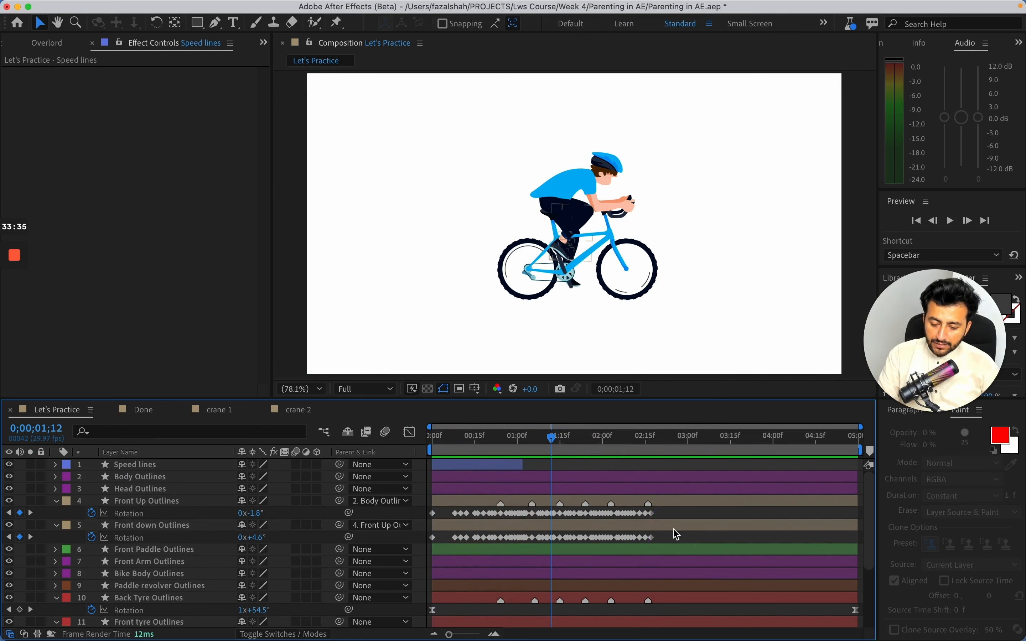
pyautogui.press('super+s')
pyautogui.click(578, 490)
# Step: Shift the Speed lines layer to start at 0;00;00;14 and preview its timing
pyautogui.moveTo(547, 450); pyautogui.dragTo(526, 472)
pyautogui.press('space')
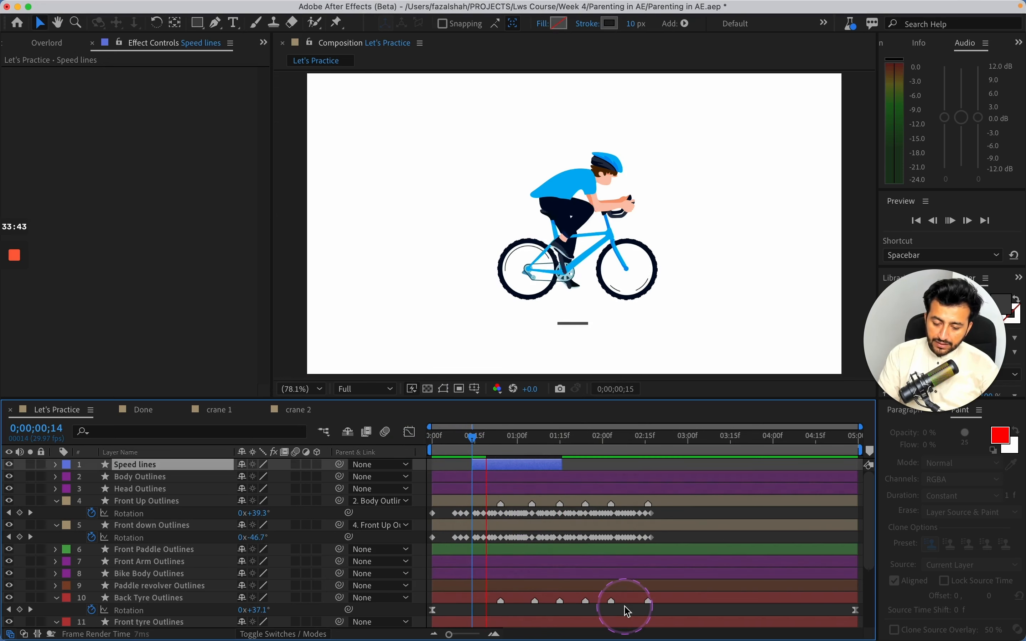
pyautogui.press('space')
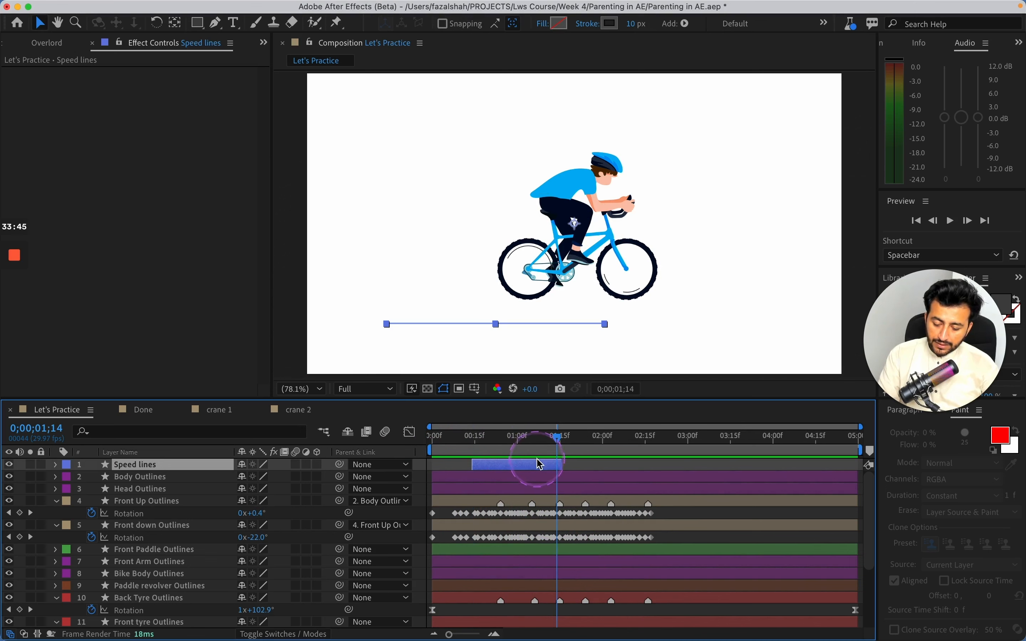
# Step: Duplicate the Speed lines layer, start the copy at about 0;00;00;21 and move its final Start and End keyframes earlier
pyautogui.press('super+d')
pyautogui.moveTo(535, 471); pyautogui.dragTo(576, 470)
pyautogui.press('u')
pyautogui.click(558, 470)
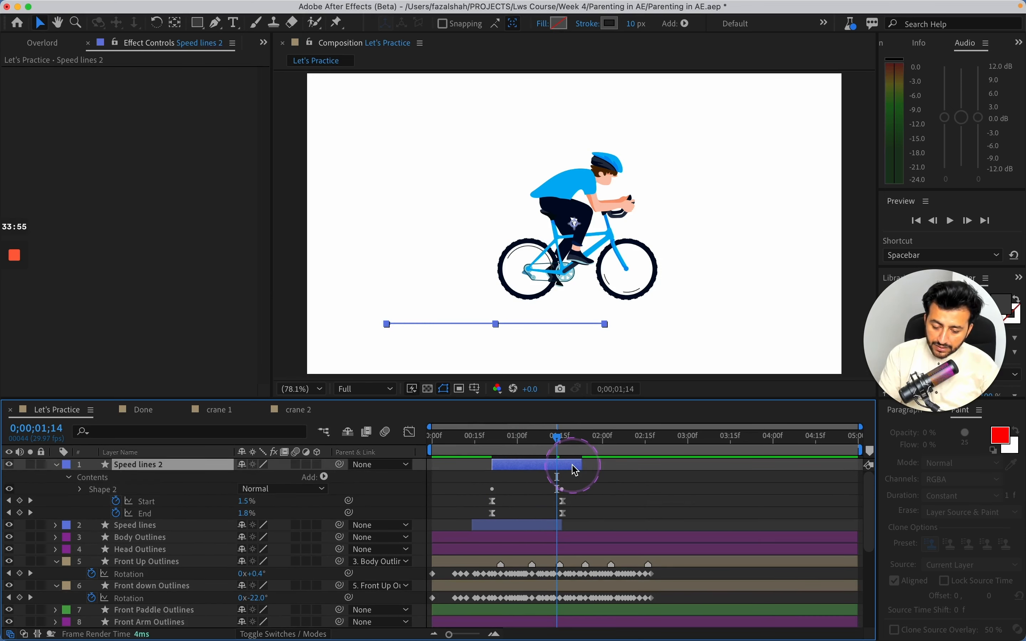
pyautogui.press('u')
pyautogui.click(575, 475)
# Step: Duplicate Speed lines 2, start the copy at about 0;00;00;26 and move its final Start and End keyframes earlier
pyautogui.click(562, 466)
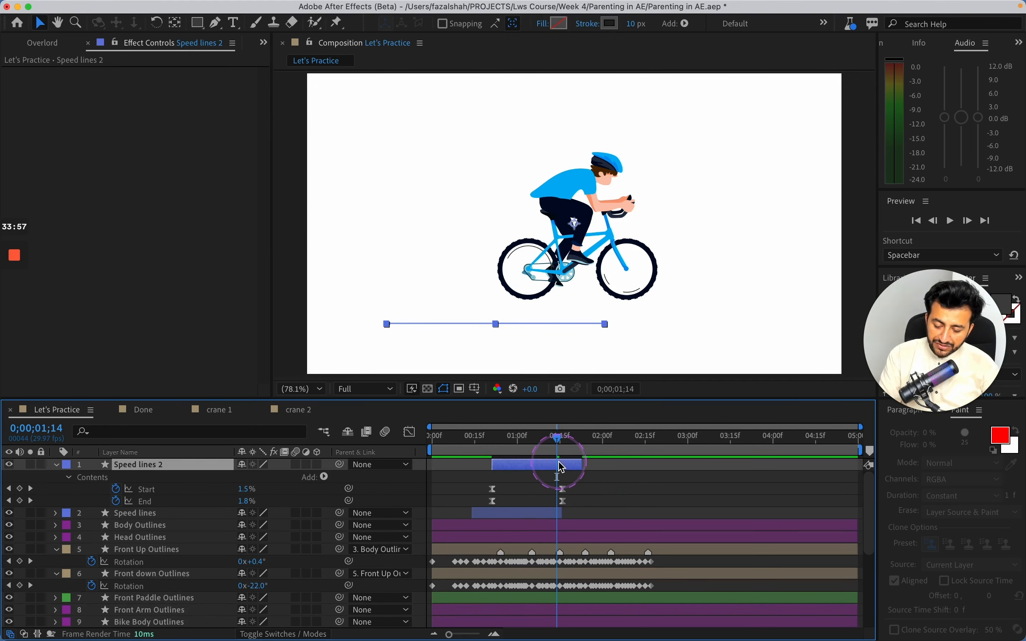
pyautogui.hotkey('ctrl', 'd')
pyautogui.moveTo(559, 467)
pyautogui.mouseDown()
pyautogui.moveTo(571, 467)
pyautogui.moveTo(562, 485)
pyautogui.mouseUp()
pyautogui.press('u')
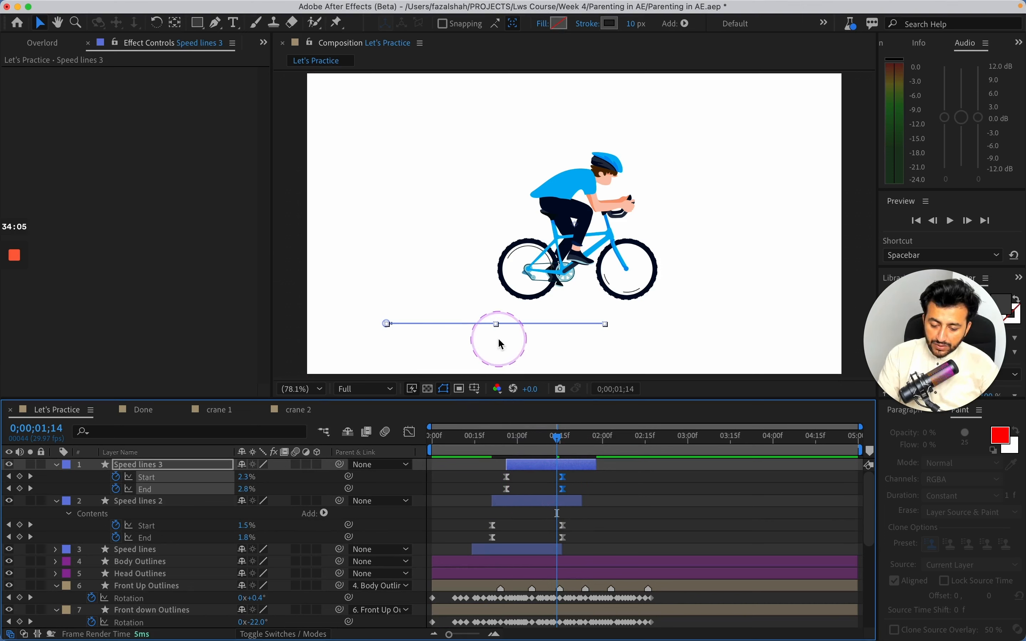
# Step: Move the Speed lines 3 line up to just below the tyres and Speed lines 2 up to between the other two lines
pyautogui.hotkey('shift', 'Up')
pyautogui.hotkey('shift', 'Up')
pyautogui.hotkey('shift', 'Up')
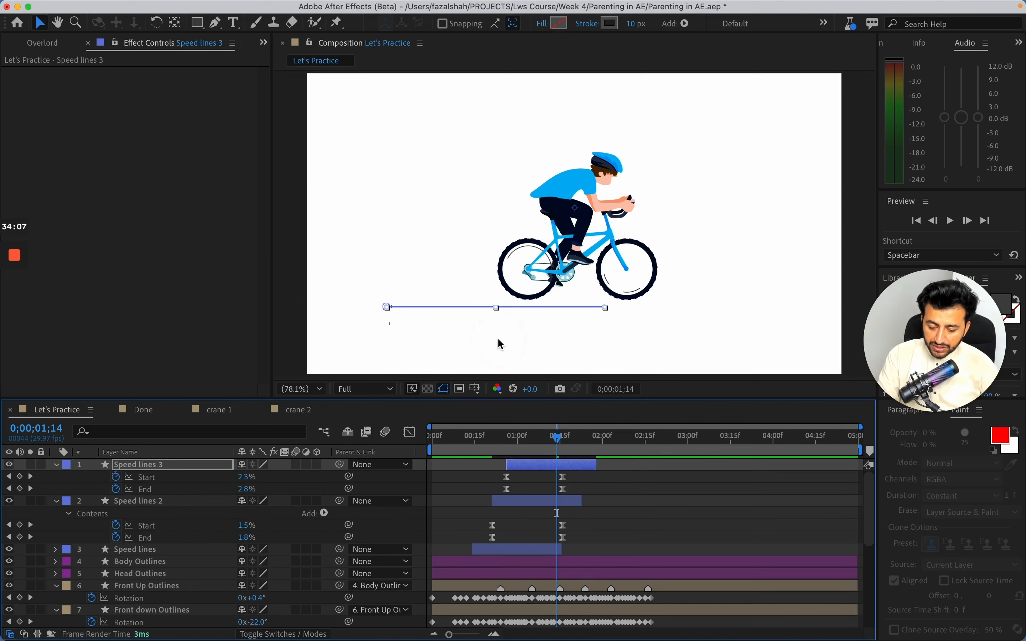
pyautogui.click(531, 504)
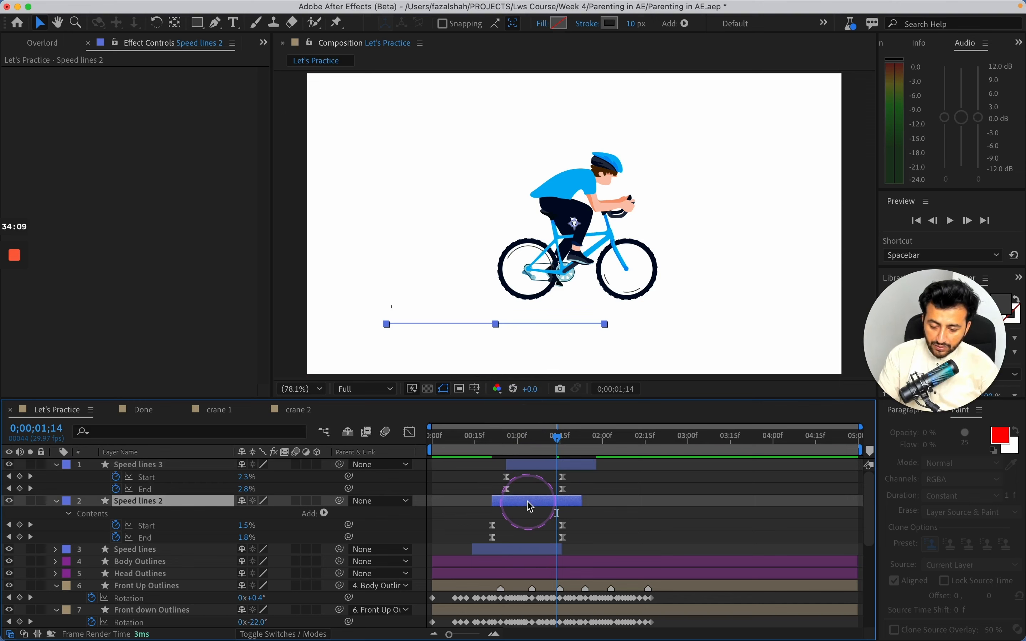
pyautogui.hotkey('shift', 'Up')
pyautogui.hotkey('shift', 'Up')
pyautogui.hotkey('shift', 'Up')
pyautogui.click(618, 535)
# Step: Preview the three staggered speed lines from 0;00;00;00 and save the project
pyautogui.moveTo(551, 438); pyautogui.dragTo(411, 457)
pyautogui.press('space')
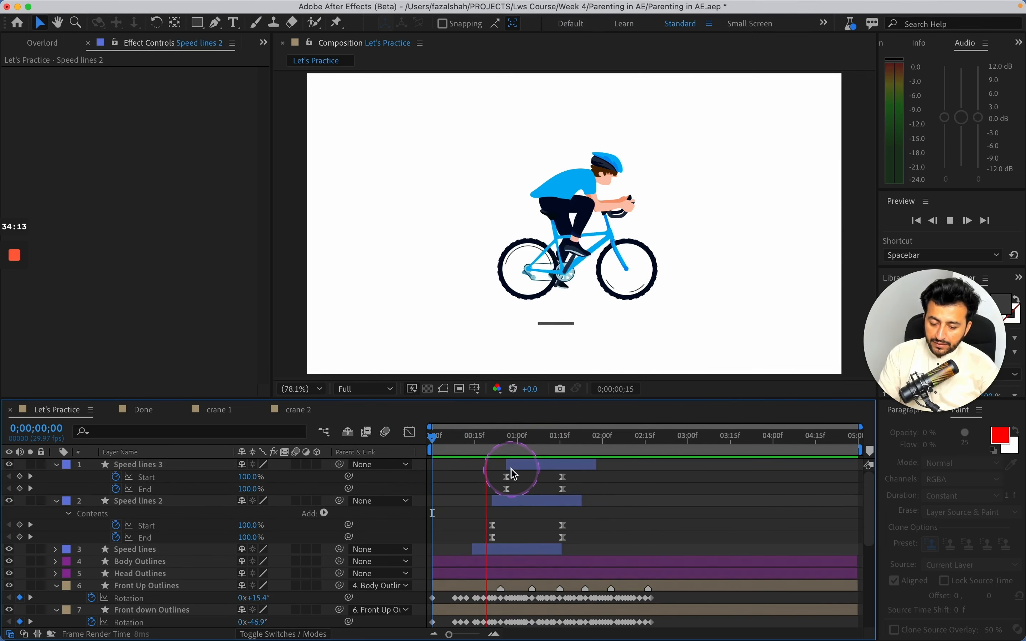
pyautogui.press('space')
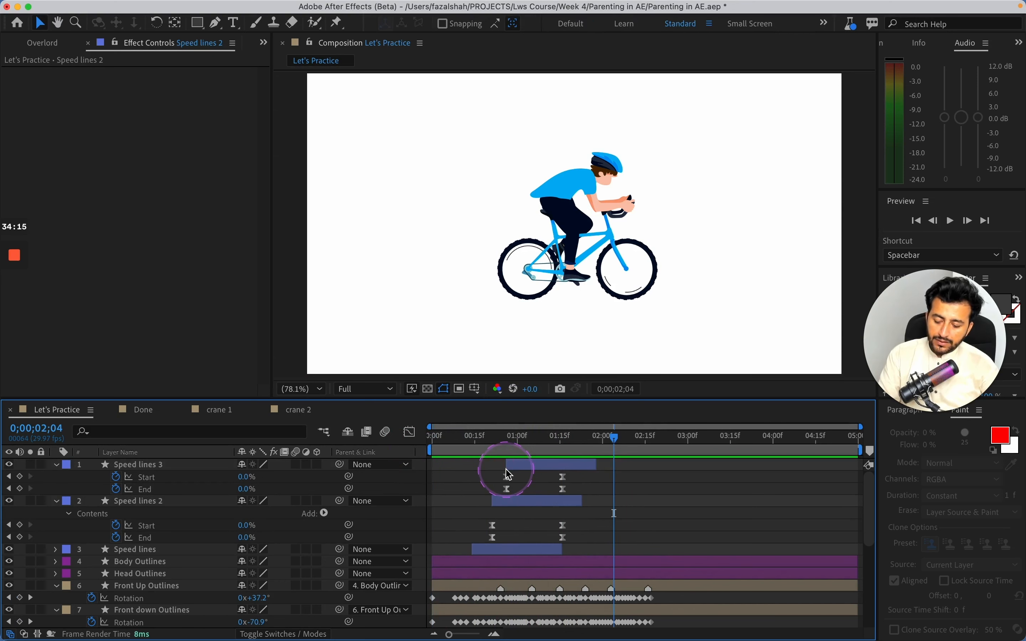
pyautogui.press('super+s')
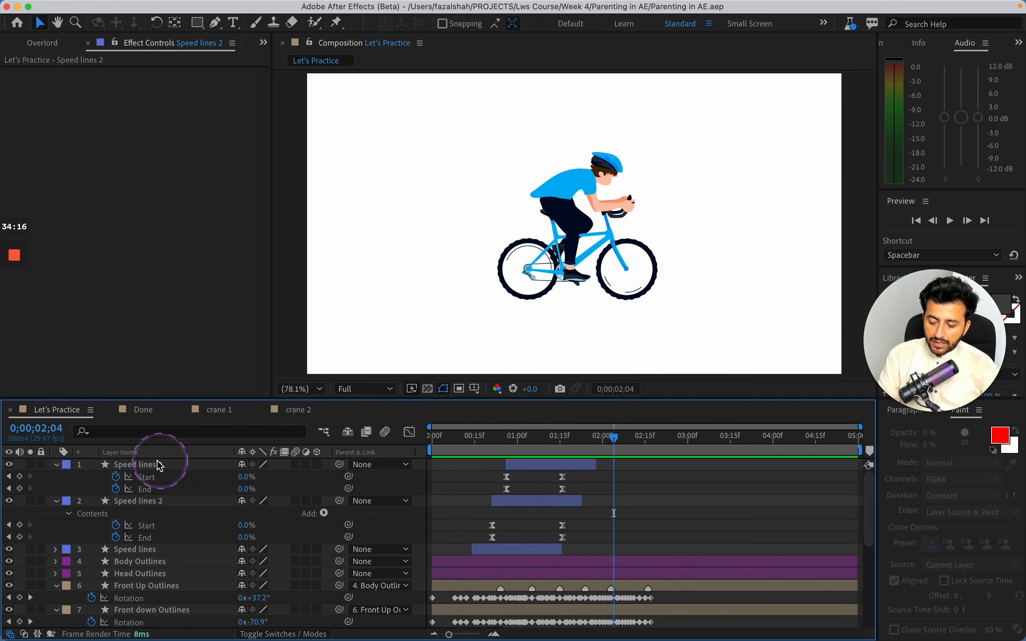
# Step: Pre-compose the three speed line layers into a new composition named Speed Lines, moving all attributes into it
pyautogui.click(56, 464)
pyautogui.click(58, 477)
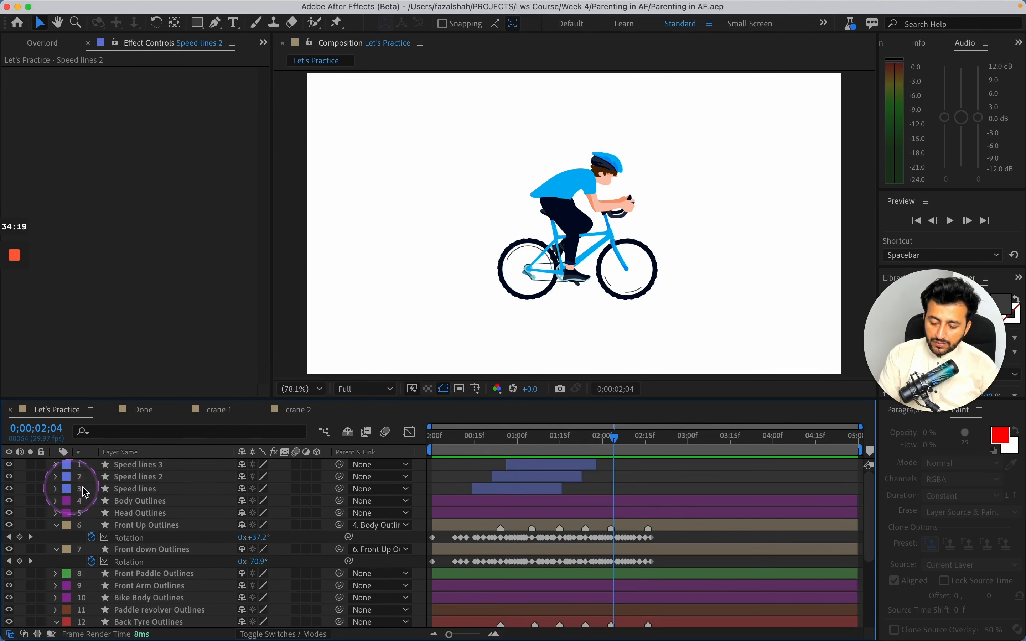
pyautogui.click(131, 488)
pyautogui.keyDown('shift'); pyautogui.click(136, 464); pyautogui.keyUp('shift')
pyautogui.click(565, 437)
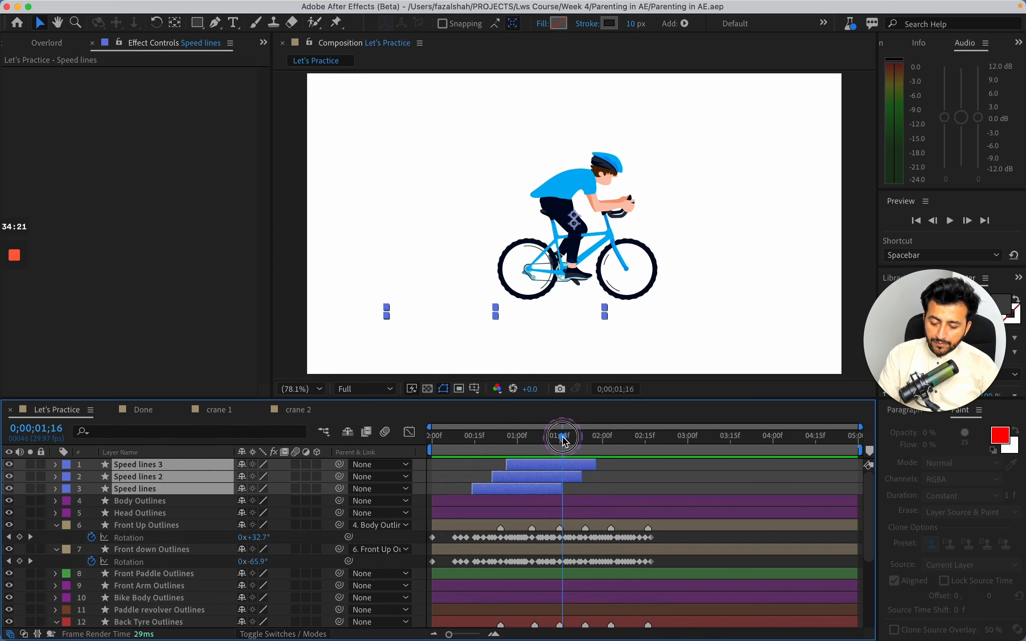
pyautogui.moveTo(565, 439); pyautogui.dragTo(538, 443)
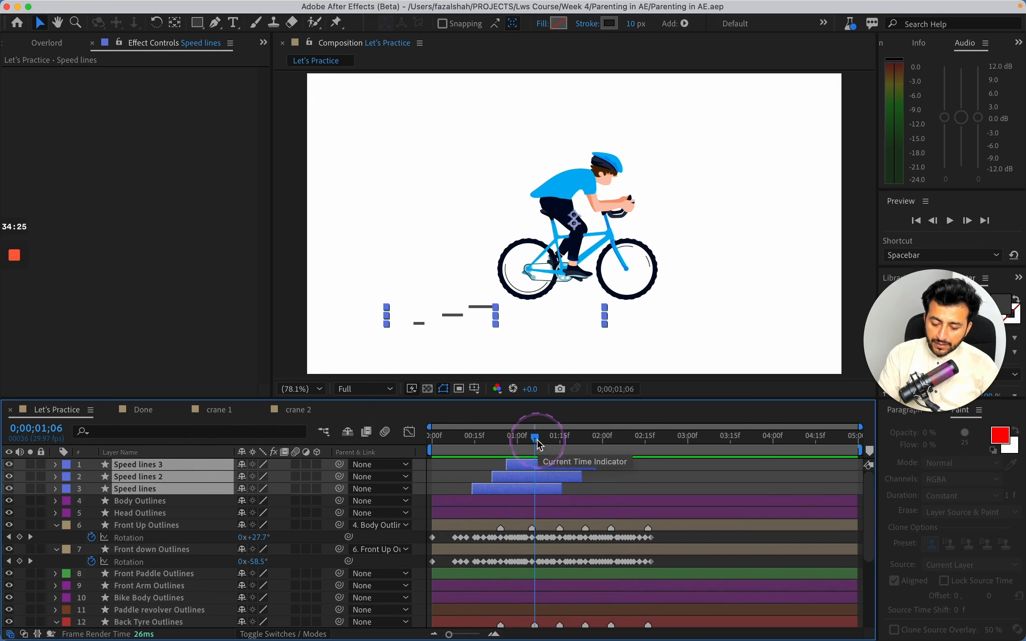
pyautogui.moveTo(469, 441); pyautogui.dragTo(473, 442)
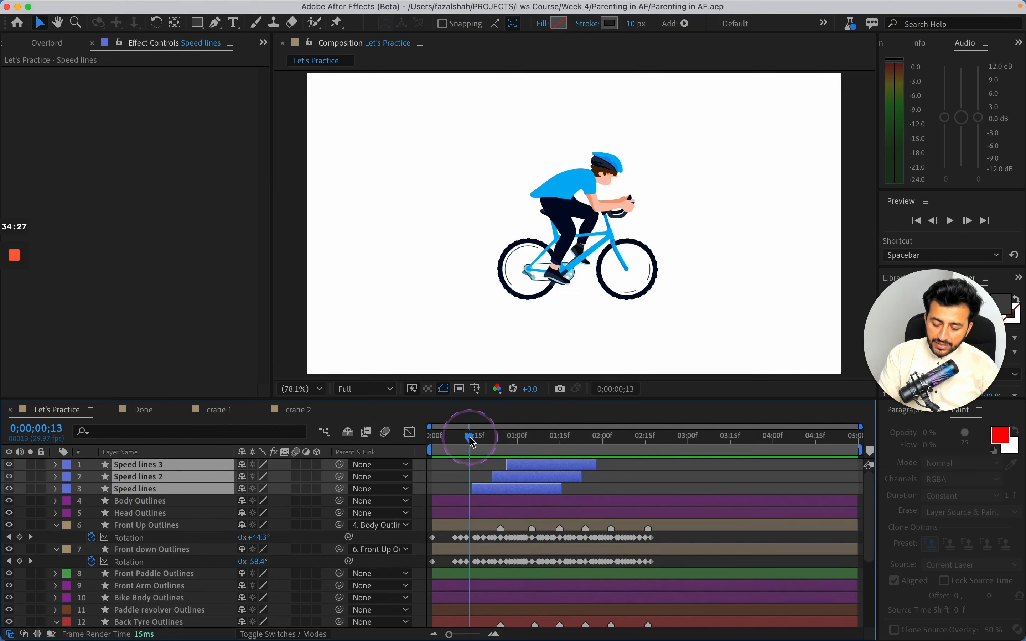
pyautogui.press('super+shift+c')
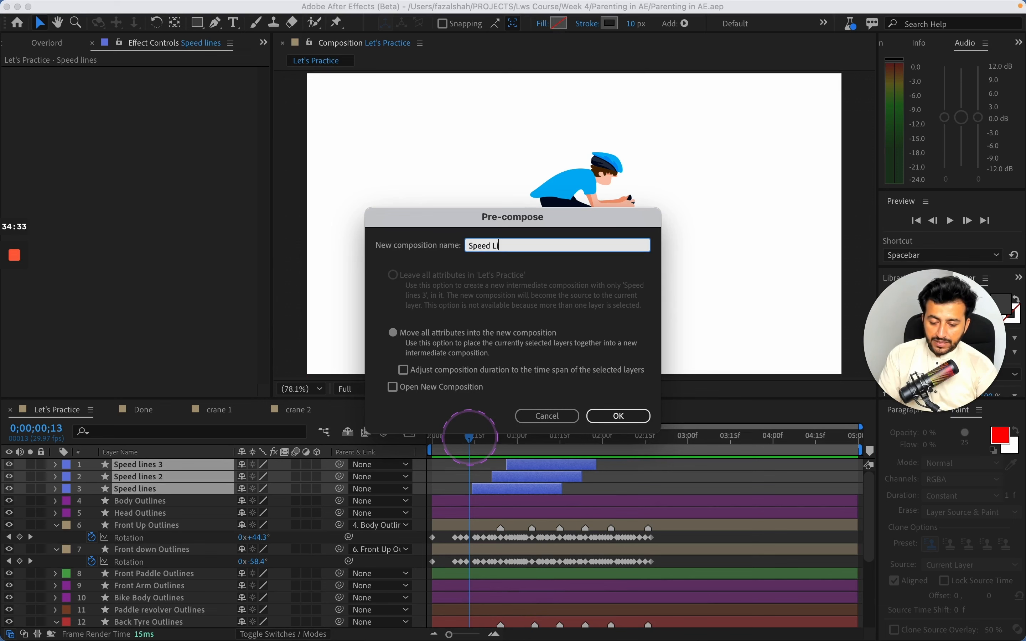
pyautogui.write('Speed Lines')
pyautogui.press('Return')
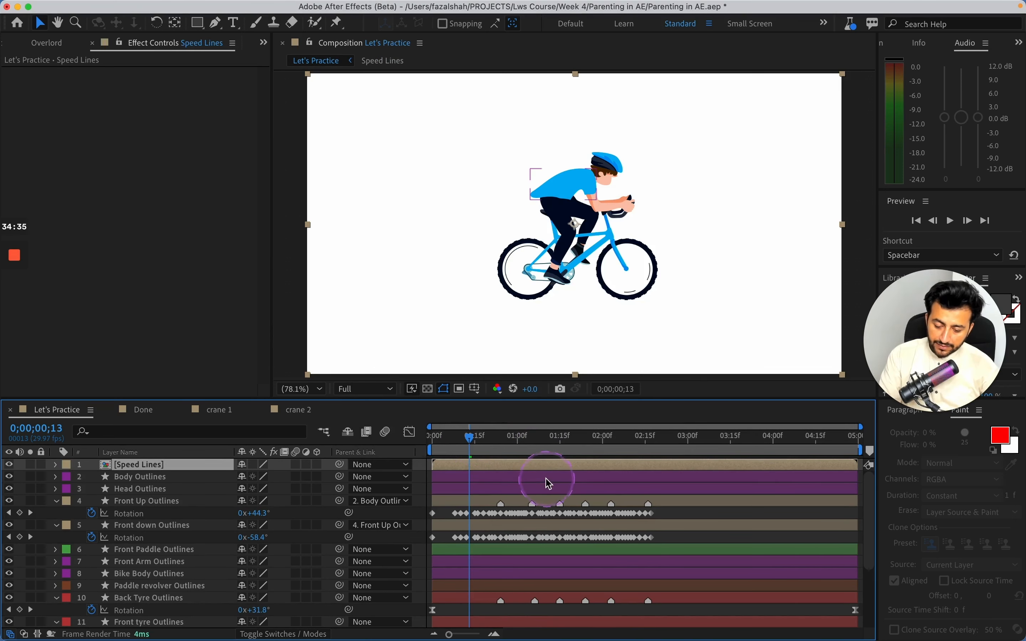
# Step: Trim the Speed Lines composition to a work area from about 0;00;00;14 to 0;00;01;27 and save the project
pyautogui.doubleClick(544, 469)
pyautogui.moveTo(478, 443)
pyautogui.mouseDown()
pyautogui.moveTo(486, 437)
pyautogui.moveTo(468, 445)
pyautogui.mouseUp()
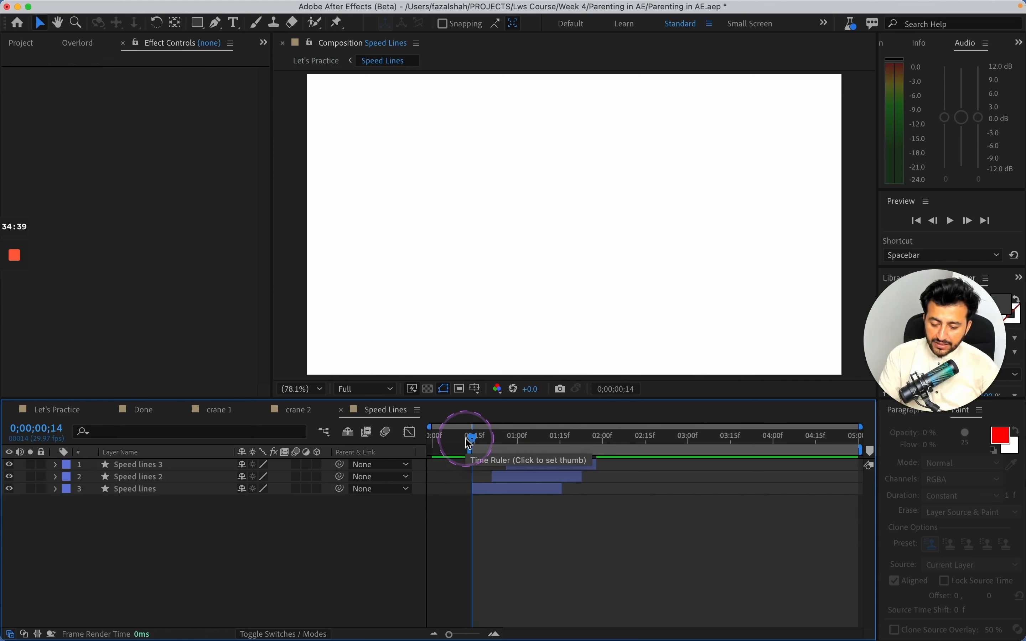
pyautogui.moveTo(469, 444); pyautogui.dragTo(597, 468)
pyautogui.press('n')
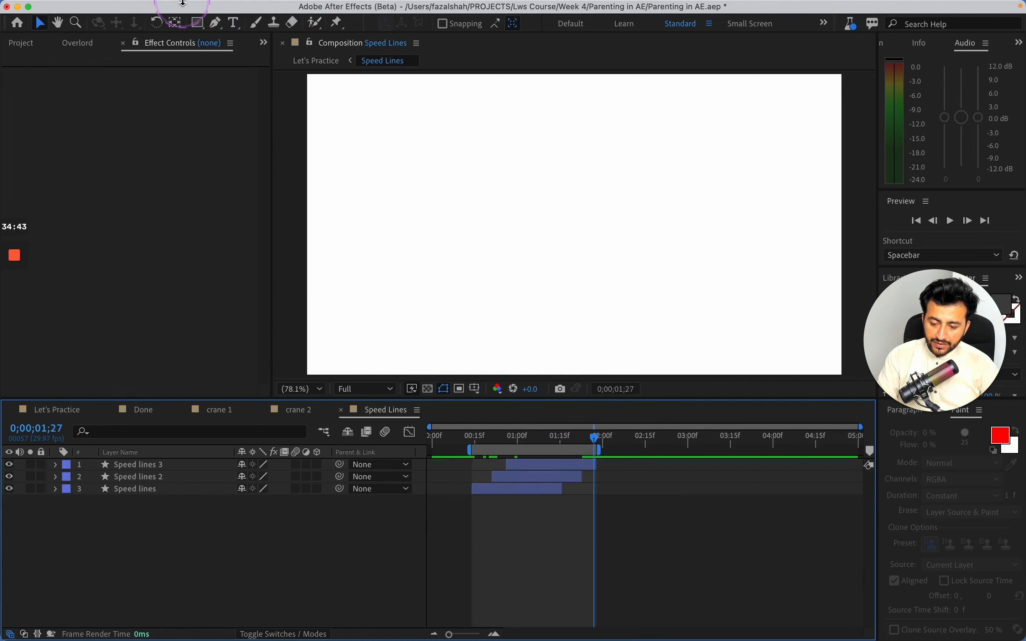
pyautogui.click(232, 8)
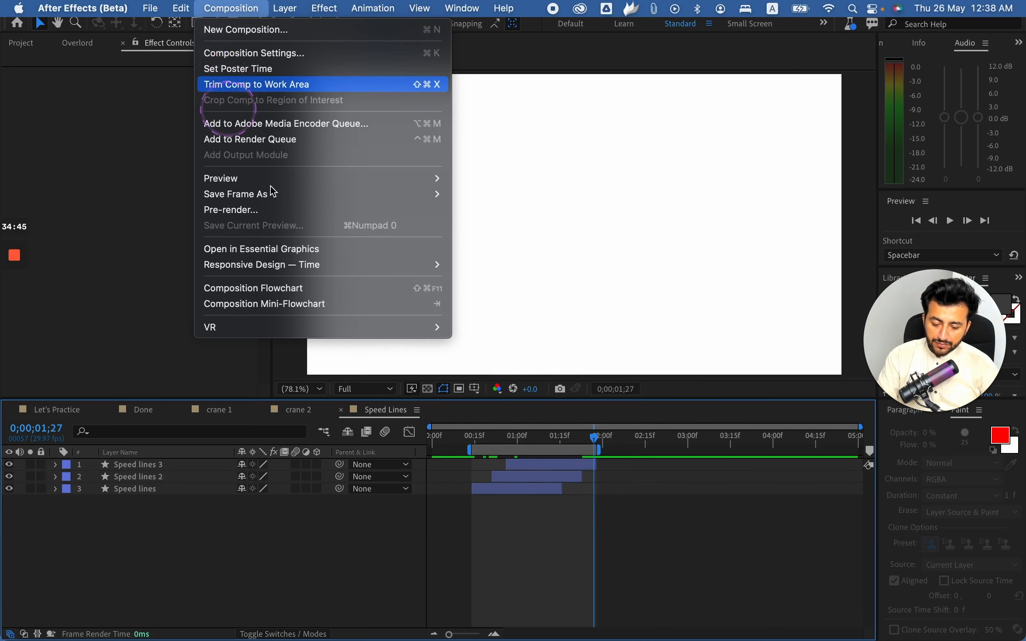
pyautogui.click(254, 85)
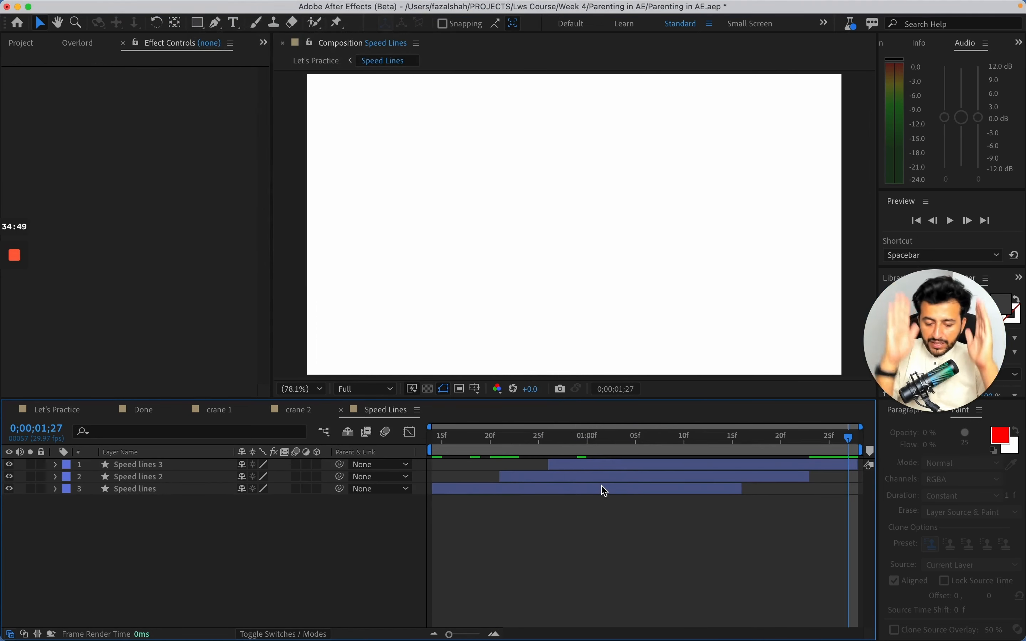
pyautogui.press('super+s')
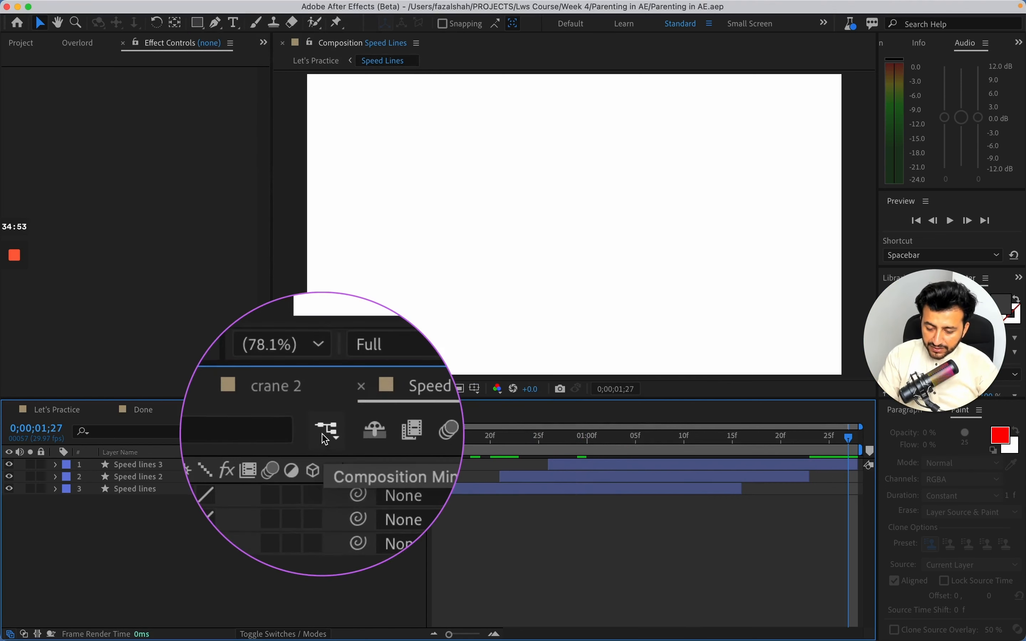
# Step: Return to the Let's Practice composition, shift the Speed Lines layer to start at about 0;00;00;17 and preview it
pyautogui.click(323, 433)
pyautogui.click(222, 441)
pyautogui.click(615, 447)
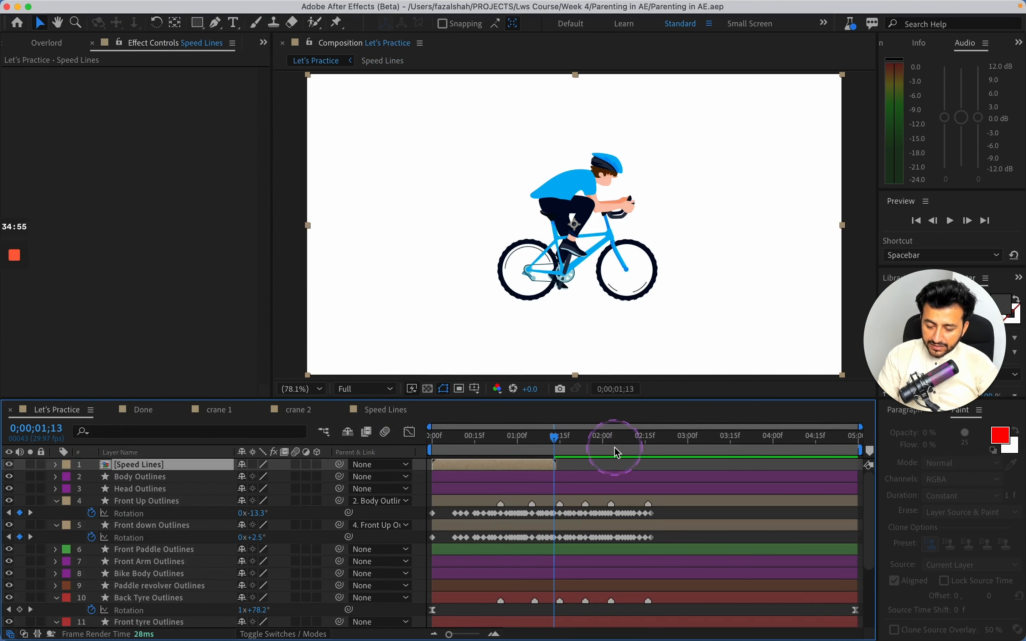
pyautogui.moveTo(542, 452)
pyautogui.mouseDown()
pyautogui.moveTo(486, 451)
pyautogui.moveTo(540, 463)
pyautogui.moveTo(530, 467)
pyautogui.moveTo(533, 479)
pyautogui.moveTo(556, 466)
pyautogui.mouseUp()
pyautogui.press('space')
# Step: Duplicate Speed Lines three times, start the copies at about 0;00;00;27, 0;00;01;06 and 0;00;01;16, and preview the sequence
pyautogui.hotkey('ctrl', 'd')
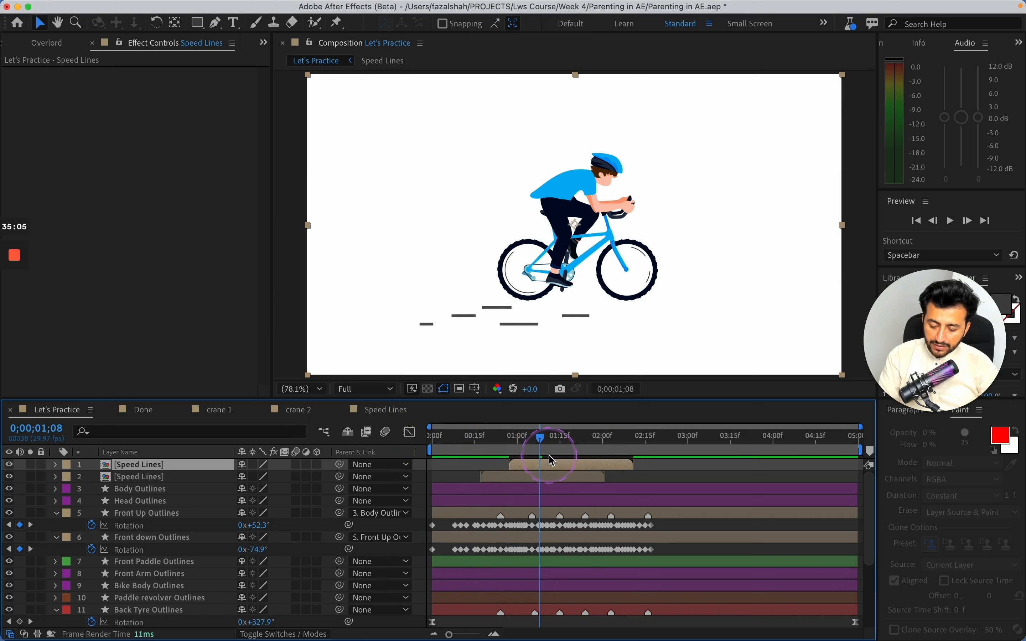
pyautogui.hotkey('ctrl', 'd')
pyautogui.moveTo(555, 465); pyautogui.dragTo(606, 466)
pyautogui.hotkey('ctrl', 'd')
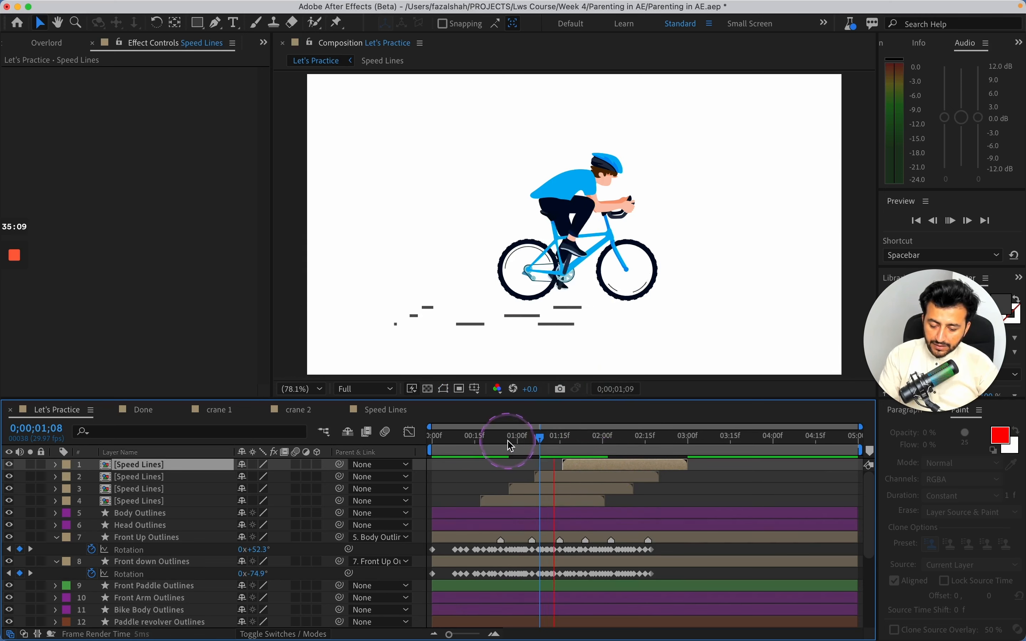
pyautogui.moveTo(510, 443); pyautogui.dragTo(481, 439)
pyautogui.press('space')
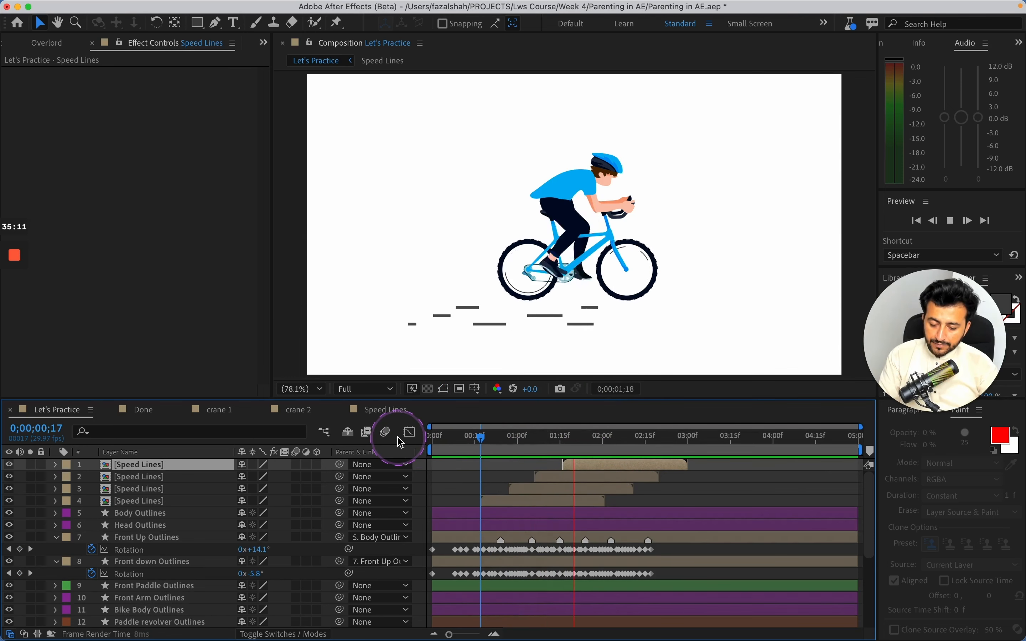
pyautogui.press('space')
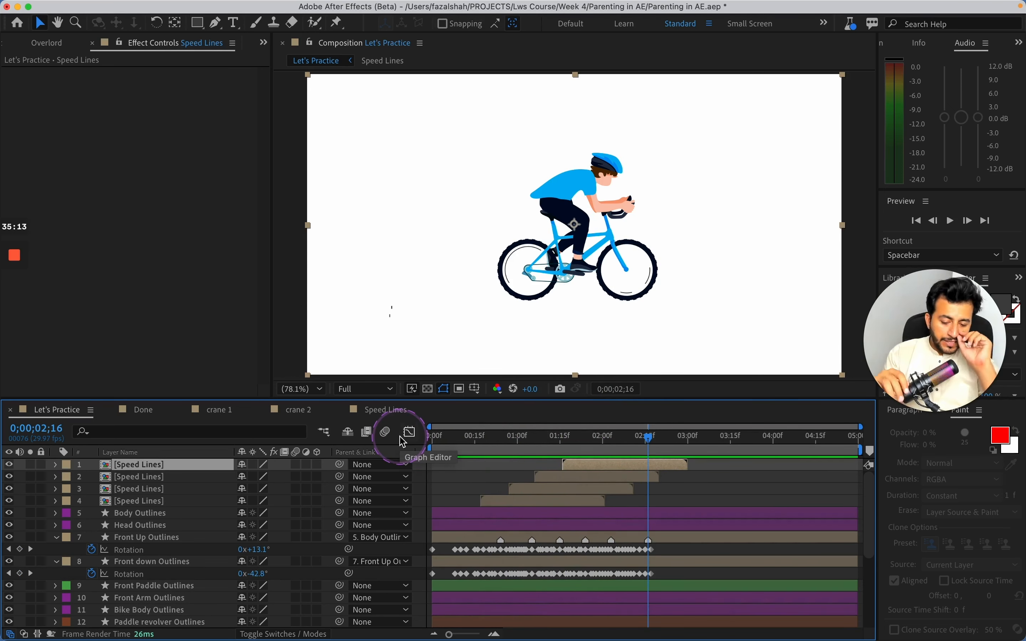
# Step: Duplicate Speed Lines four more times, stagger the copies' starts from about 0;00;01;24 to 0;00;02;08 and preview the sequence
pyautogui.hotkey('ctrl', 'd')
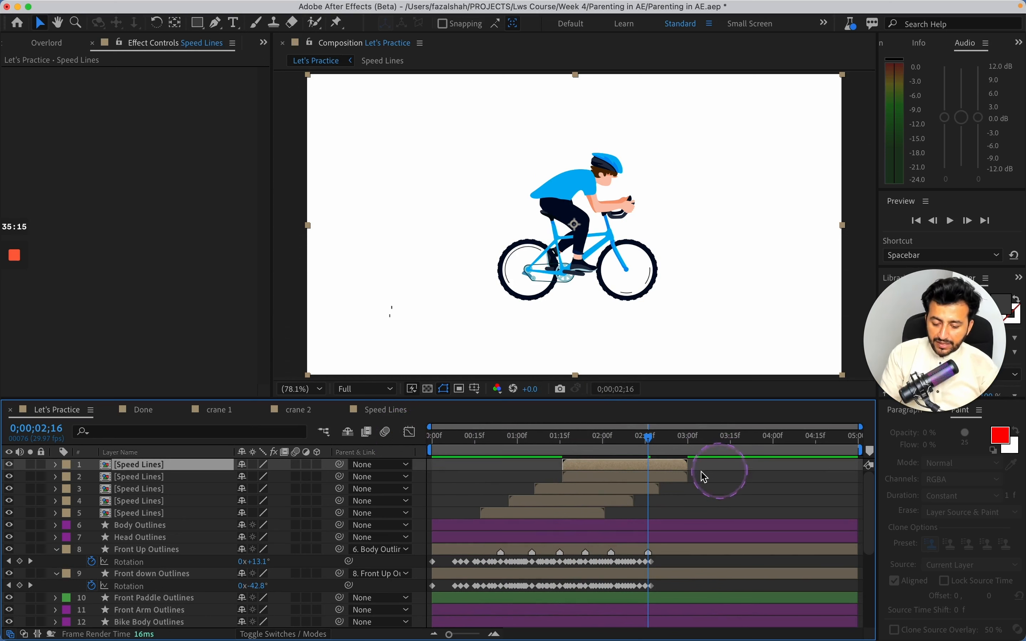
pyautogui.moveTo(628, 468); pyautogui.dragTo(477, 443)
pyautogui.hotkey('ctrl', 'd')
pyautogui.hotkey('ctrl', 'd')
pyautogui.hotkey('ctrl', 'd')
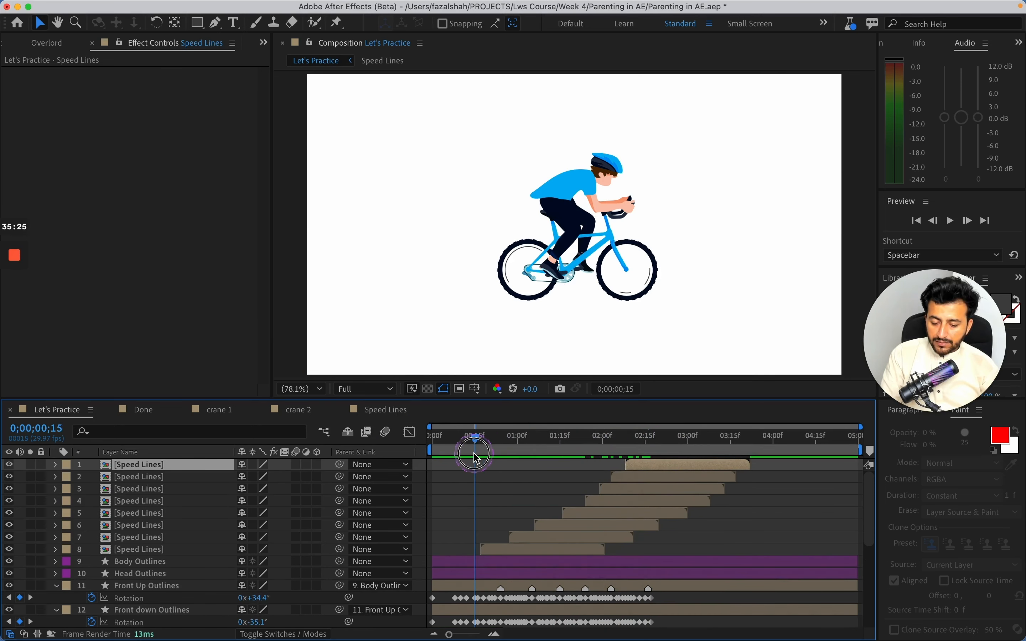
pyautogui.press('space')
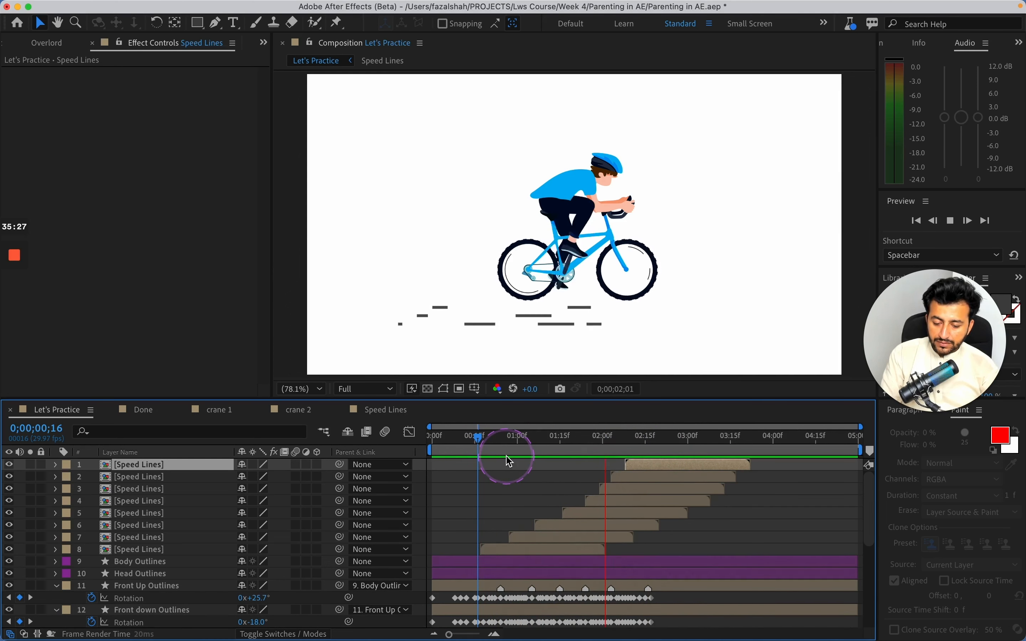
pyautogui.press('space')
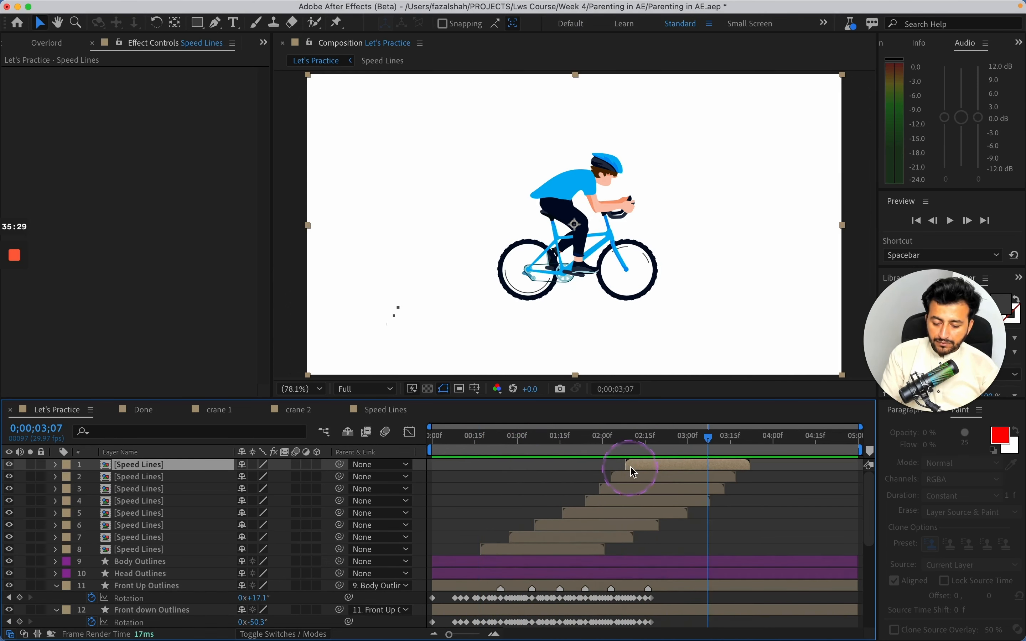
# Step: Respace the top four Speed Lines layers to start at about 0;00;02;01, 0;00;02;12, 0;00;02;21 and 0;00;03;00, and preview the result
pyautogui.moveTo(630, 468); pyautogui.dragTo(632, 503)
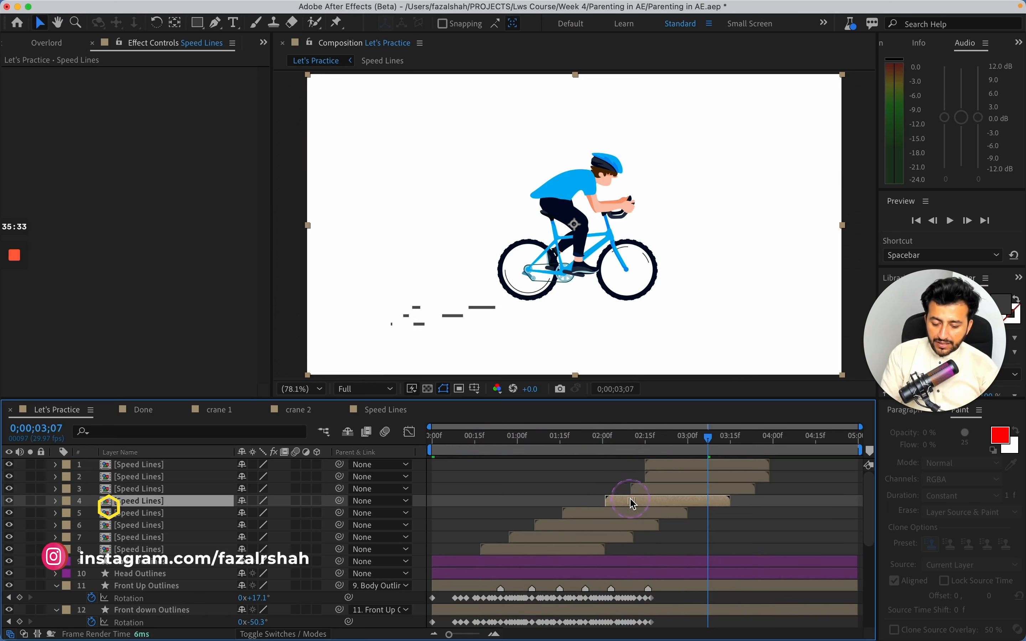
pyautogui.click(687, 490)
pyautogui.keyDown('shift'); pyautogui.click(693, 466); pyautogui.keyUp('shift')
pyautogui.moveTo(696, 491); pyautogui.dragTo(769, 474)
pyautogui.click(783, 474)
pyautogui.click(757, 478)
pyautogui.keyDown('shift'); pyautogui.click(753, 466); pyautogui.keyUp('shift')
pyautogui.click(775, 490)
pyautogui.moveTo(705, 449); pyautogui.dragTo(504, 474)
pyautogui.press('space')
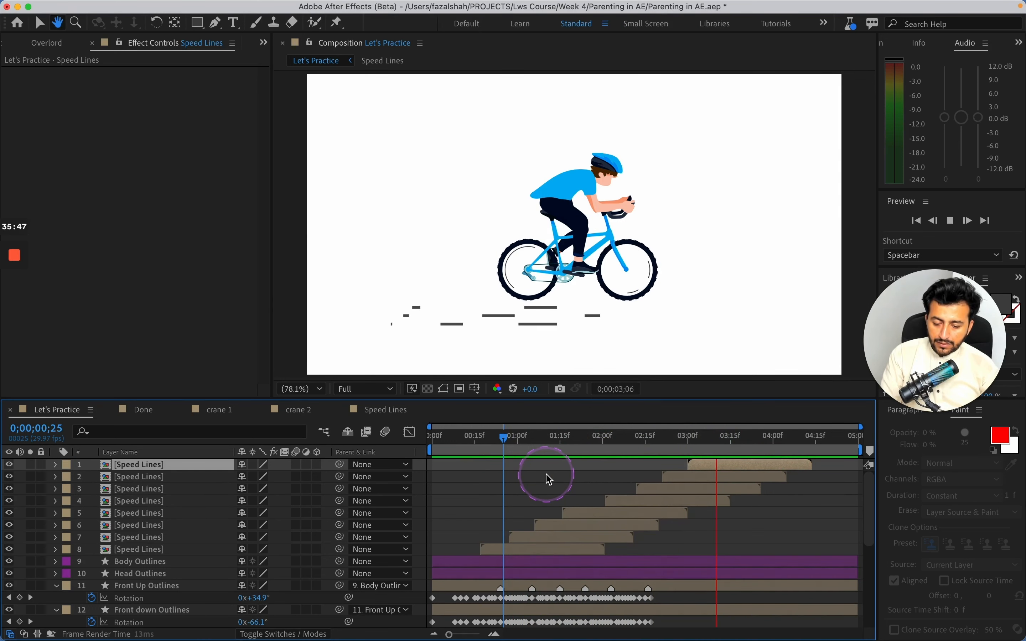
pyautogui.press('space')
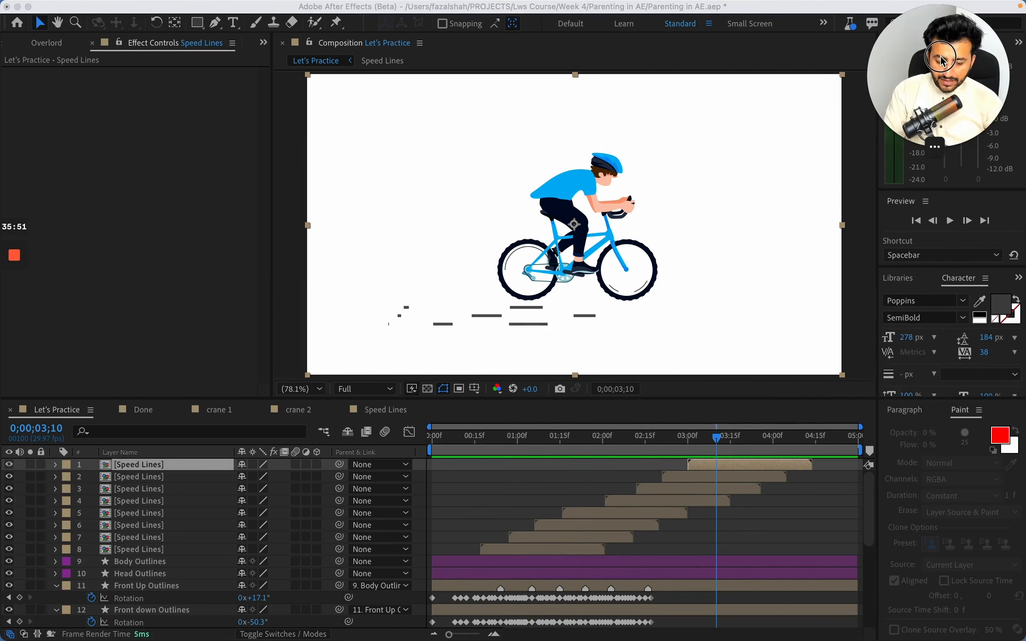
# Step: Search the effects for "fil" and apply the Fill effect to the topmost Speed Lines layer
pyautogui.click(927, 399)
pyautogui.moveTo(919, 398)
pyautogui.mouseDown()
pyautogui.moveTo(925, 504)
pyautogui.moveTo(925, 409)
pyautogui.mouseUp()
pyautogui.click(462, 5)
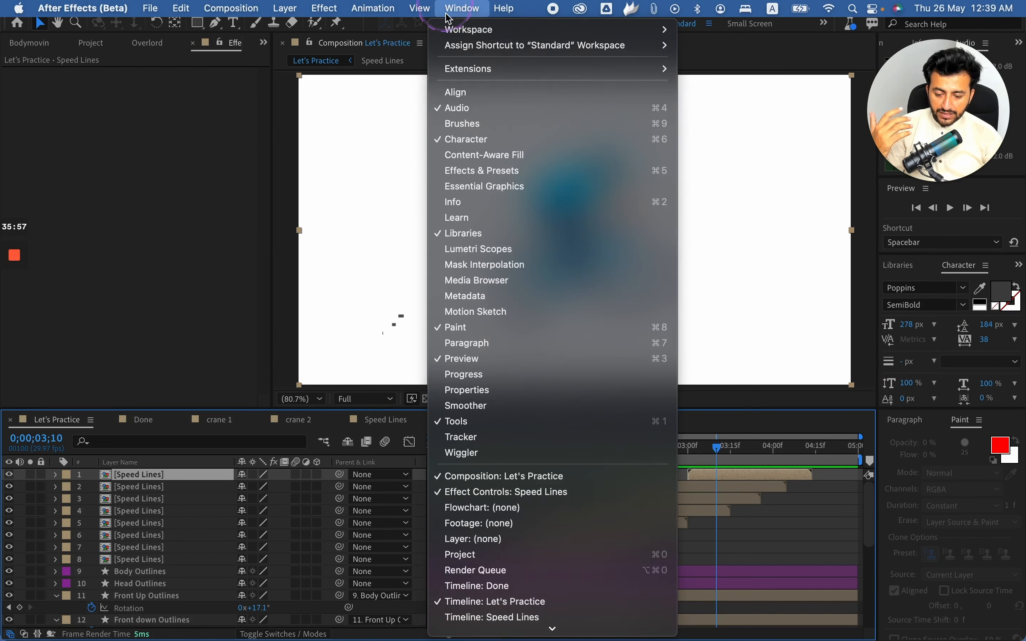
pyautogui.click(463, 177)
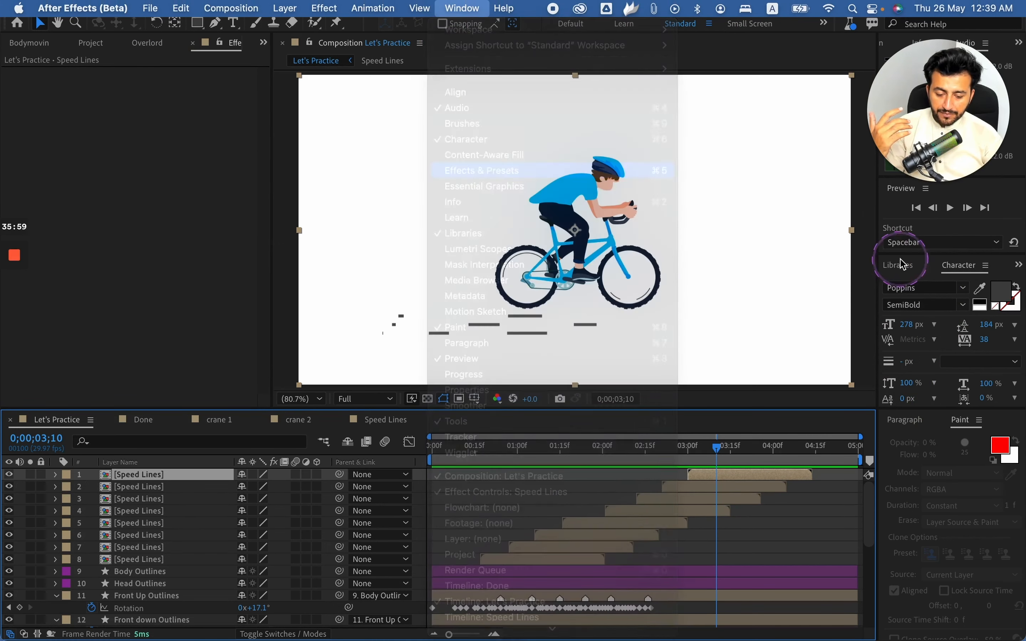
pyautogui.click(932, 285)
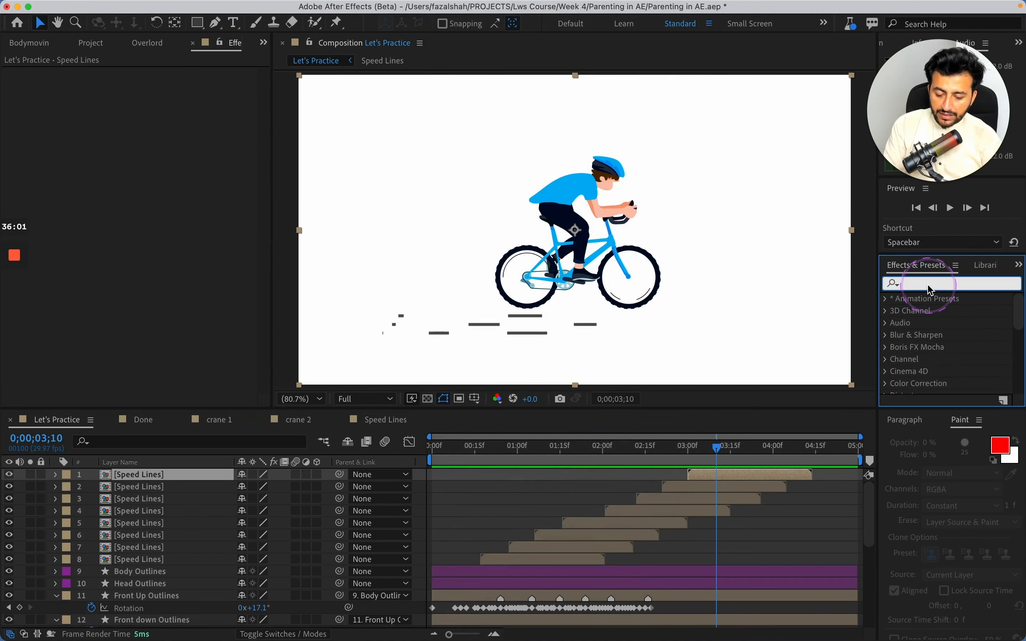
pyautogui.write('fil')
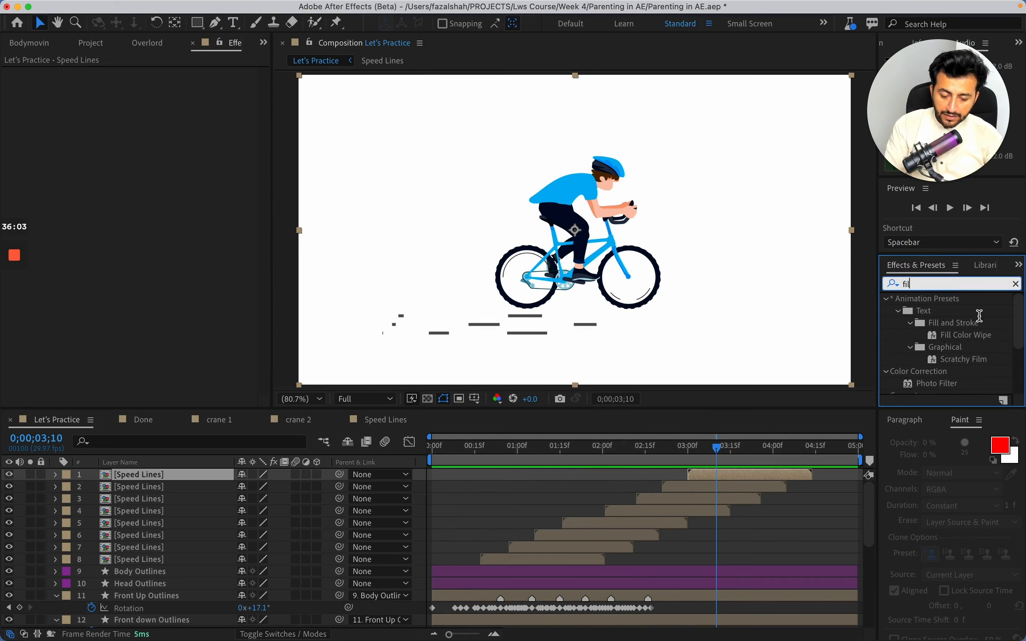
pyautogui.scroll(-3, 999, 331)
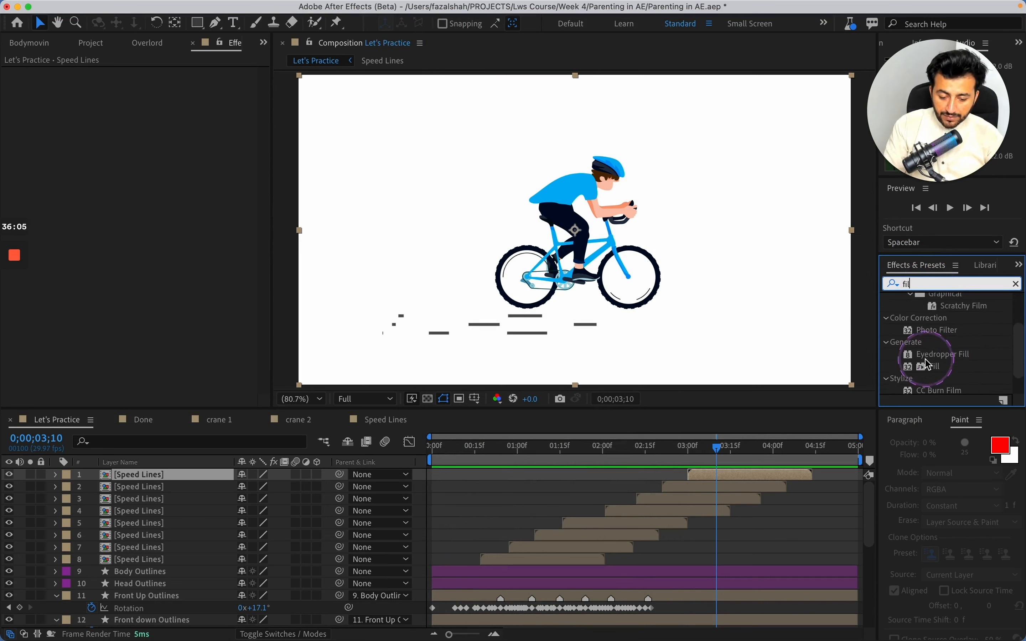
pyautogui.click(933, 367)
pyautogui.moveTo(939, 368); pyautogui.dragTo(282, 147)
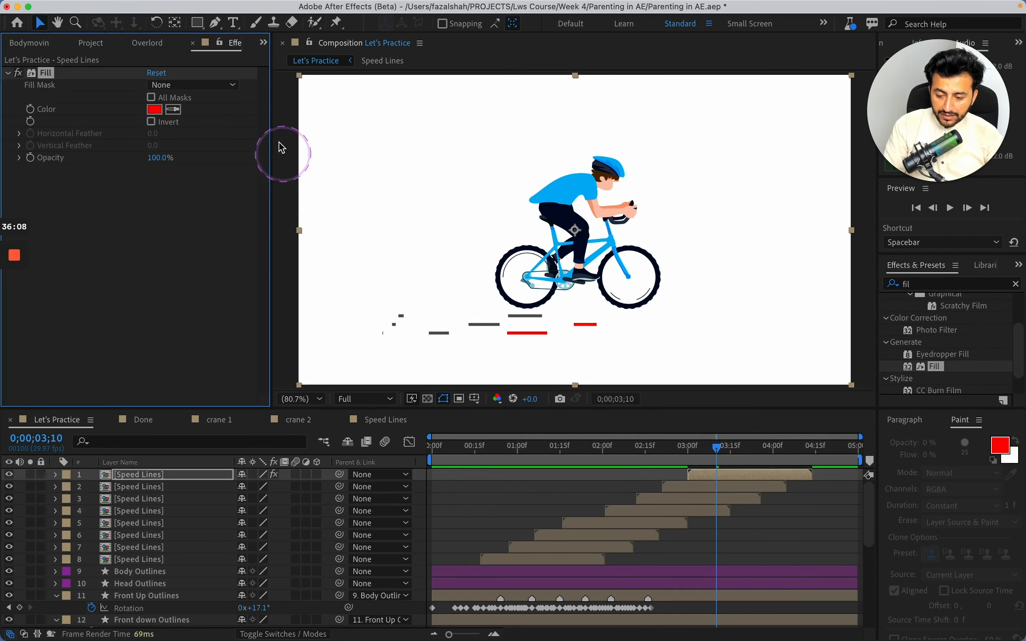
# Step: Set the Fill colour of the topmost Speed Lines layer to light blue 00CDFF
pyautogui.click(160, 112)
pyautogui.click(534, 330)
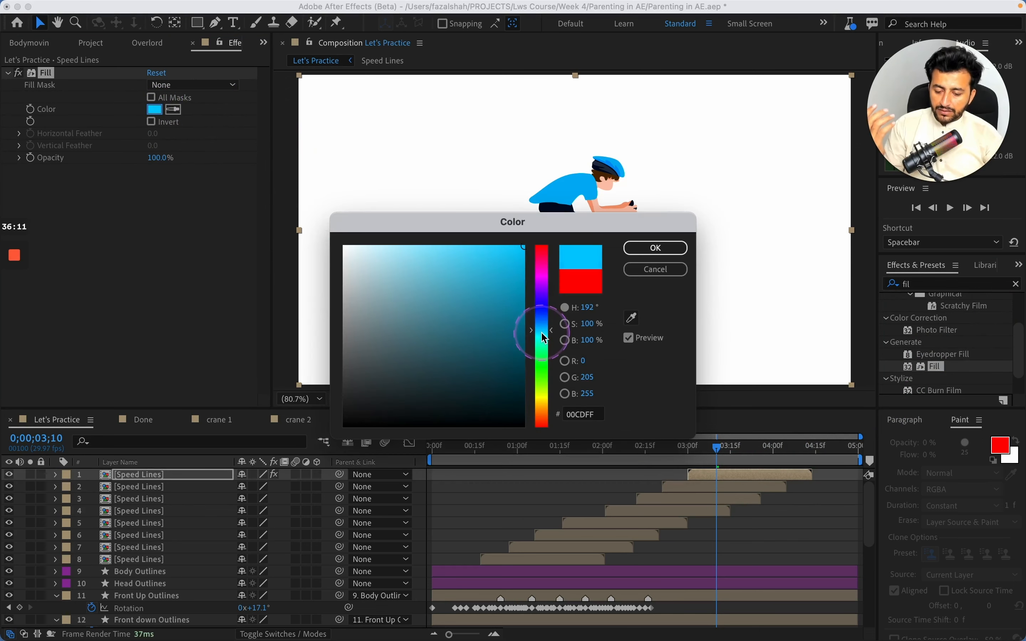
pyautogui.click(653, 255)
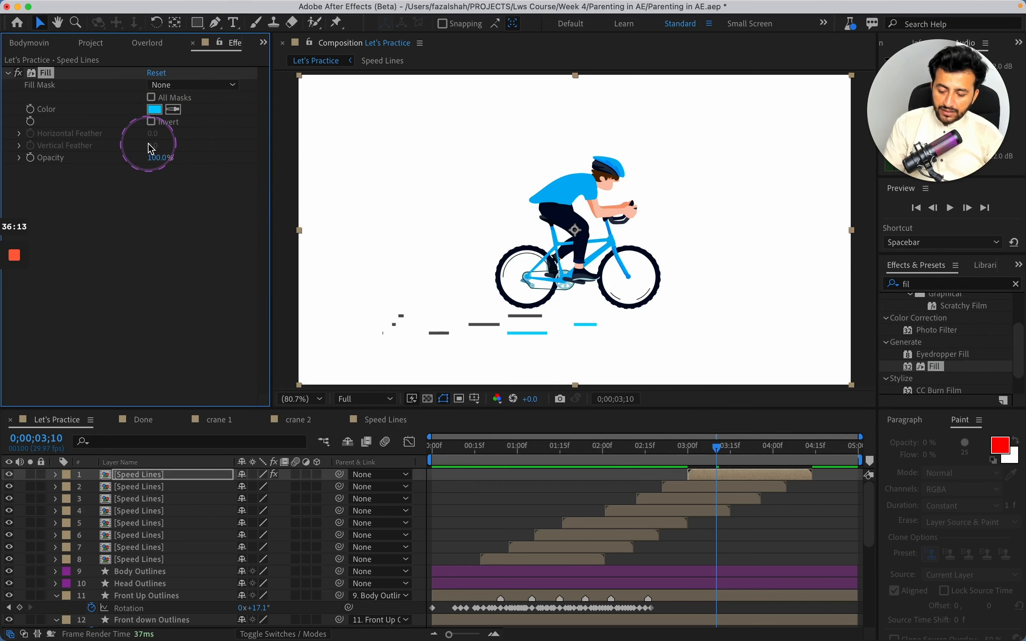
# Step: Apply the same blue Fill effect to Speed Lines layers 3, 5 and 7, and preview the sequence from the start
pyautogui.click(641, 499)
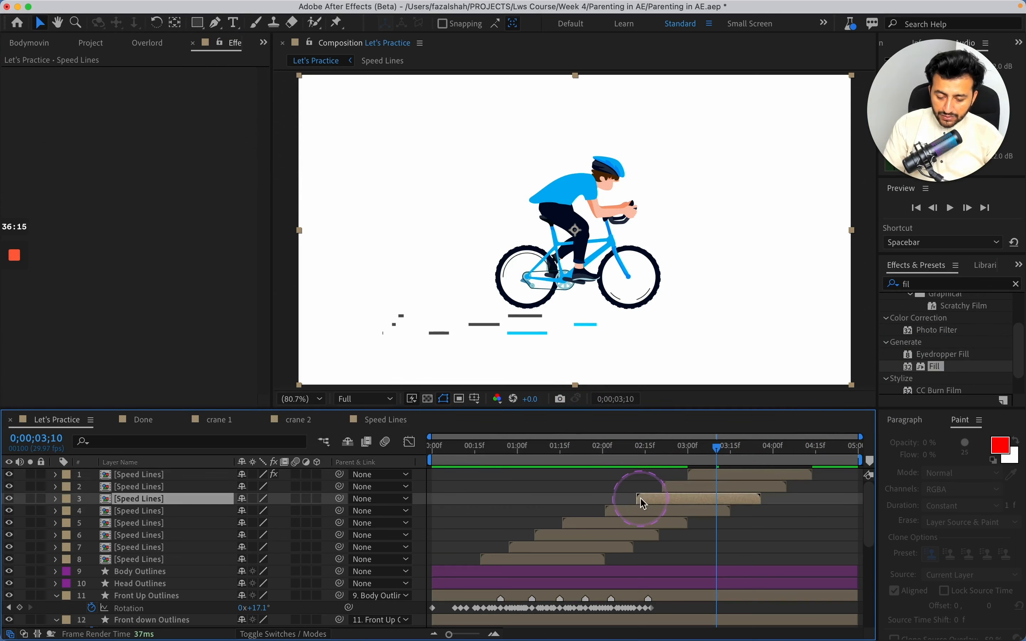
pyautogui.press('super+alt+shift+e')
pyautogui.click(631, 523)
pyautogui.press('super+alt+shift+e')
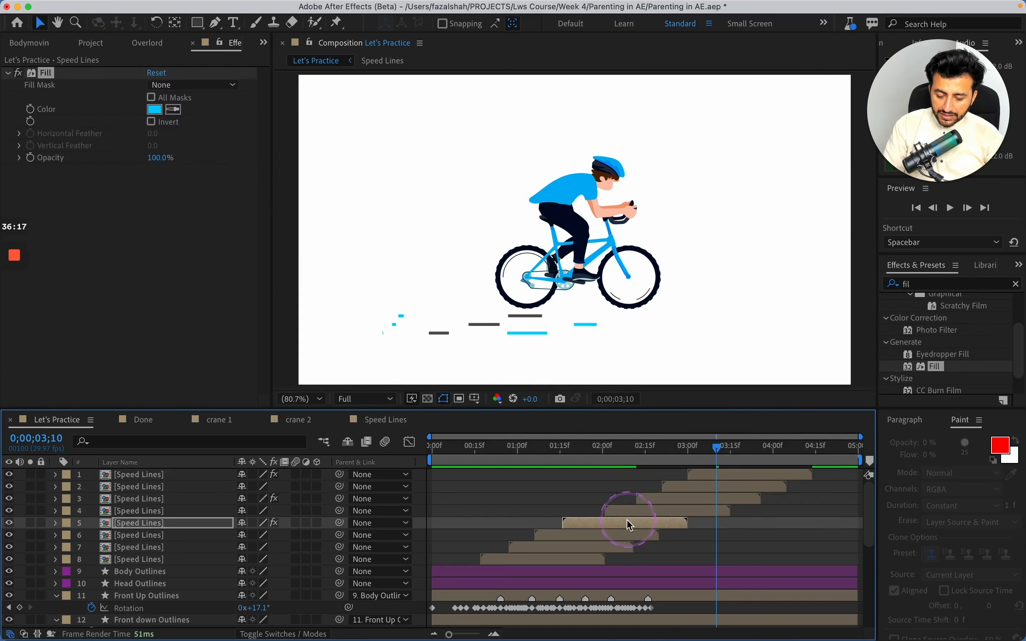
pyautogui.click(596, 550)
pyautogui.press('super+alt+shift+e')
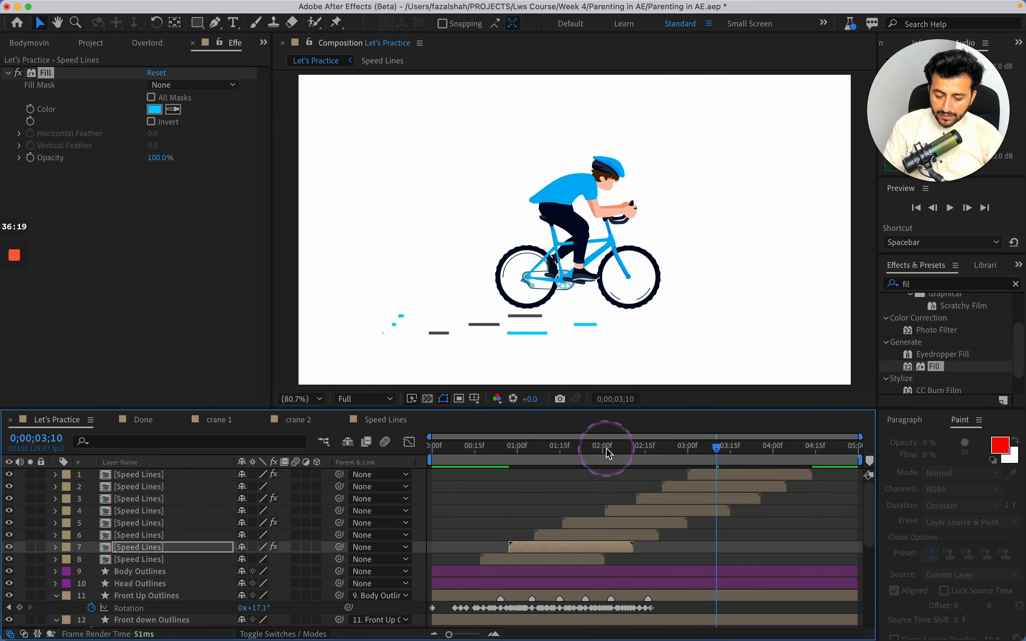
pyautogui.click(433, 449)
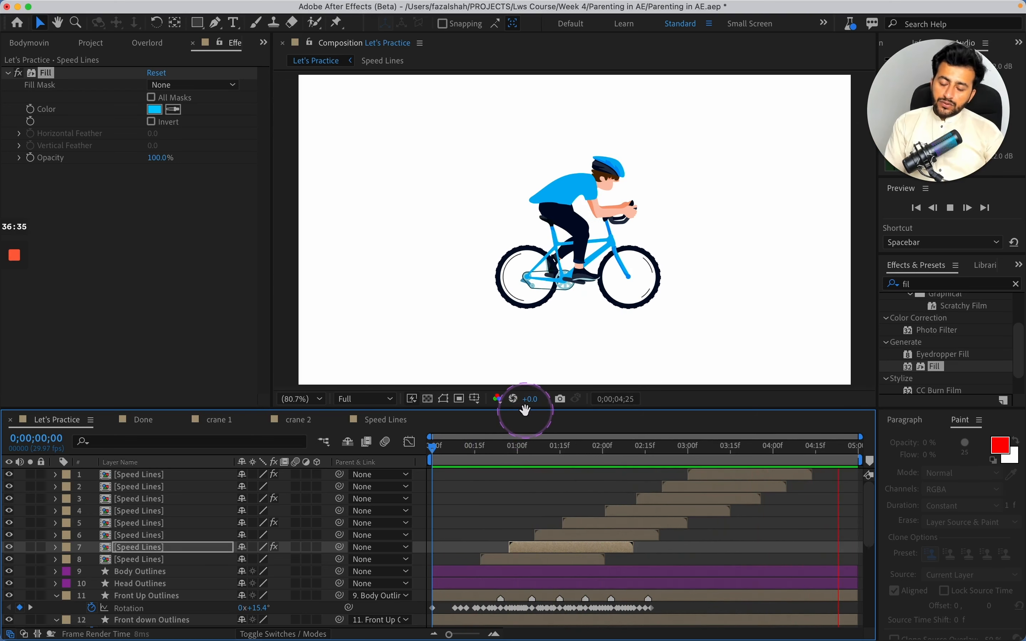
pyautogui.press('space')
# Step: Examine the cyclist's upper body at 200% with the Body Outlines layer selected, and return to the first frame with the whole composition in view
pyautogui.scroll(-5, 198, 530)
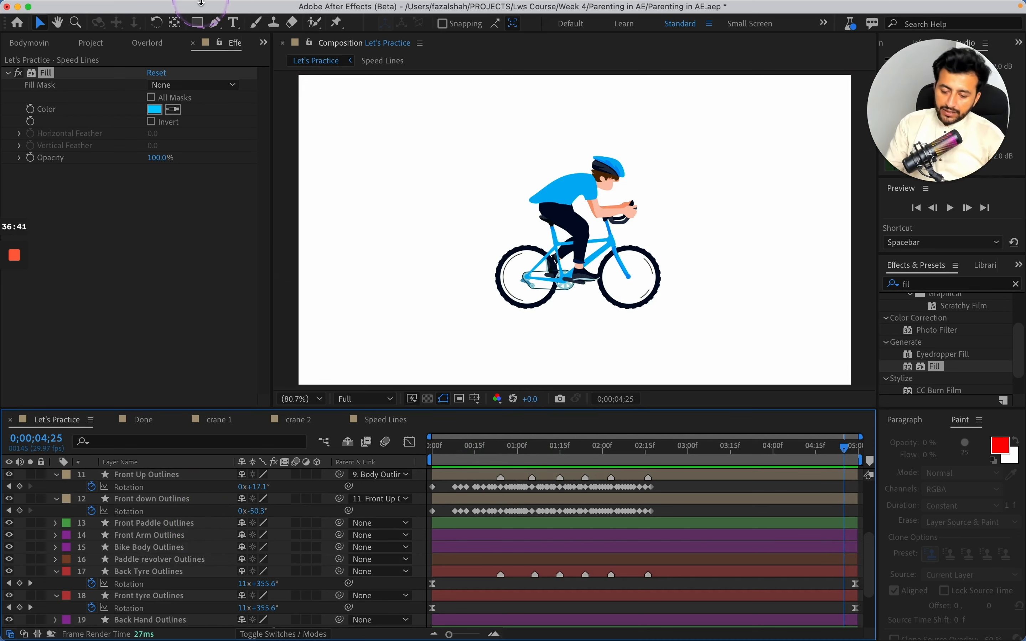
pyautogui.press('z')
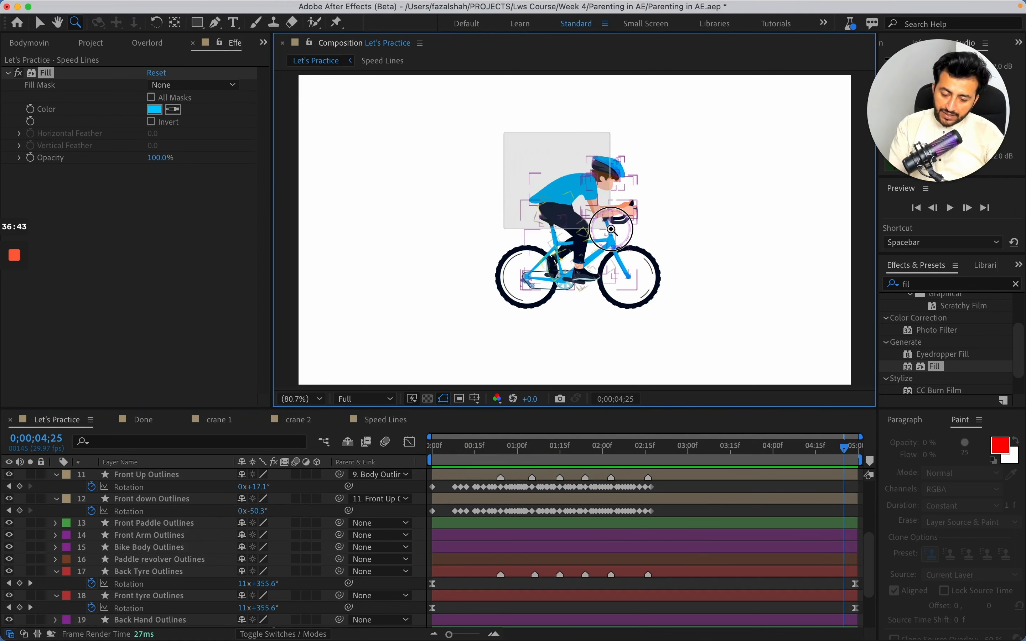
pyautogui.click(611, 229)
pyautogui.press('v')
pyautogui.click(501, 281)
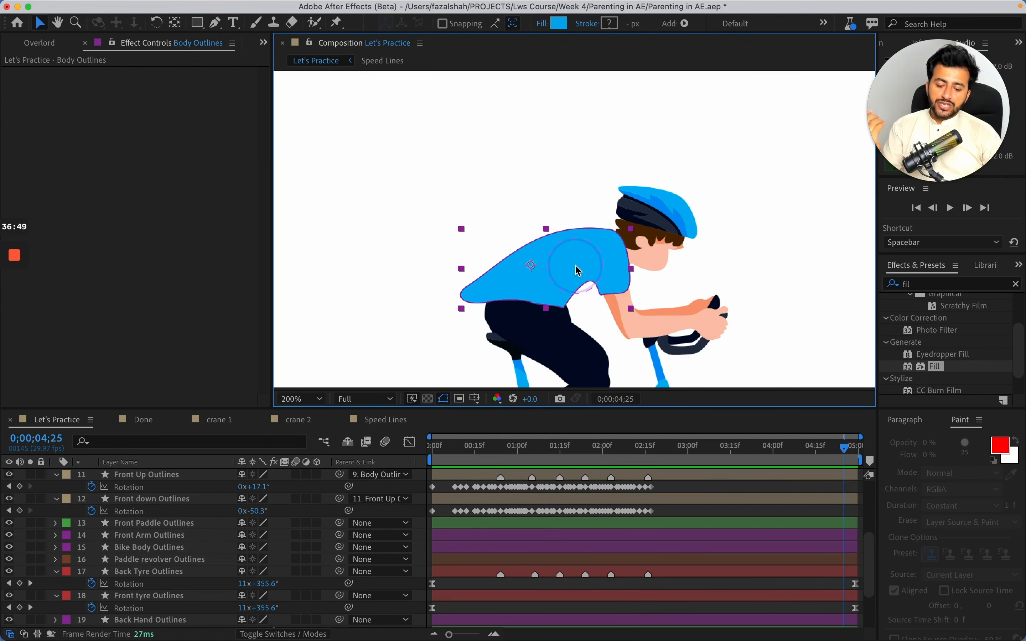
pyautogui.moveTo(673, 447); pyautogui.dragTo(433, 448)
pyautogui.click(288, 399)
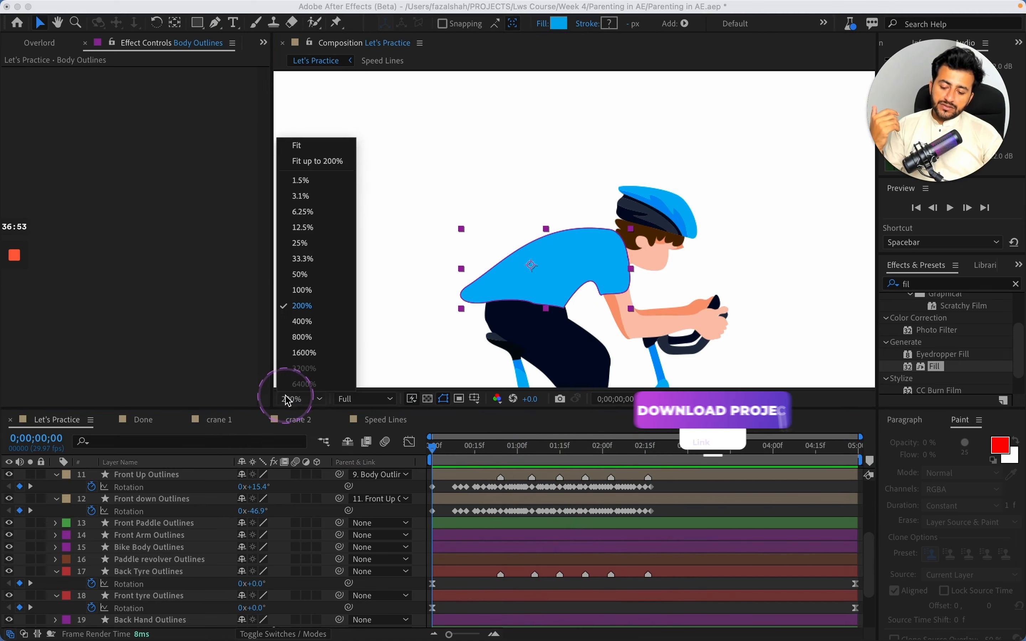
pyautogui.click(290, 160)
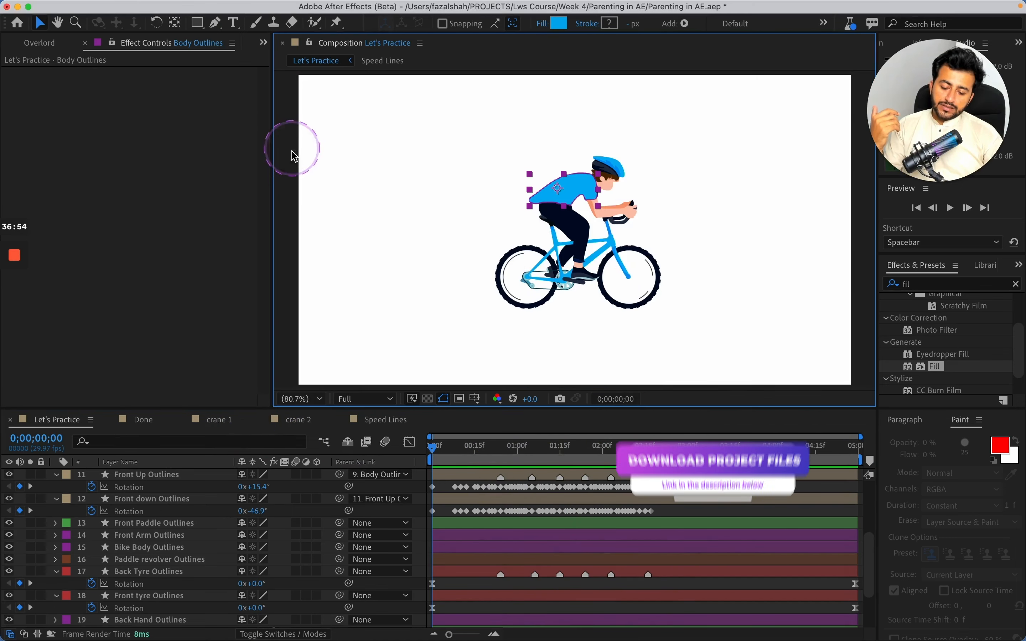
# Step: Open the crane 2 composition and scrub through the first second of the robot arm's animation
pyautogui.click(379, 419)
pyautogui.click(297, 419)
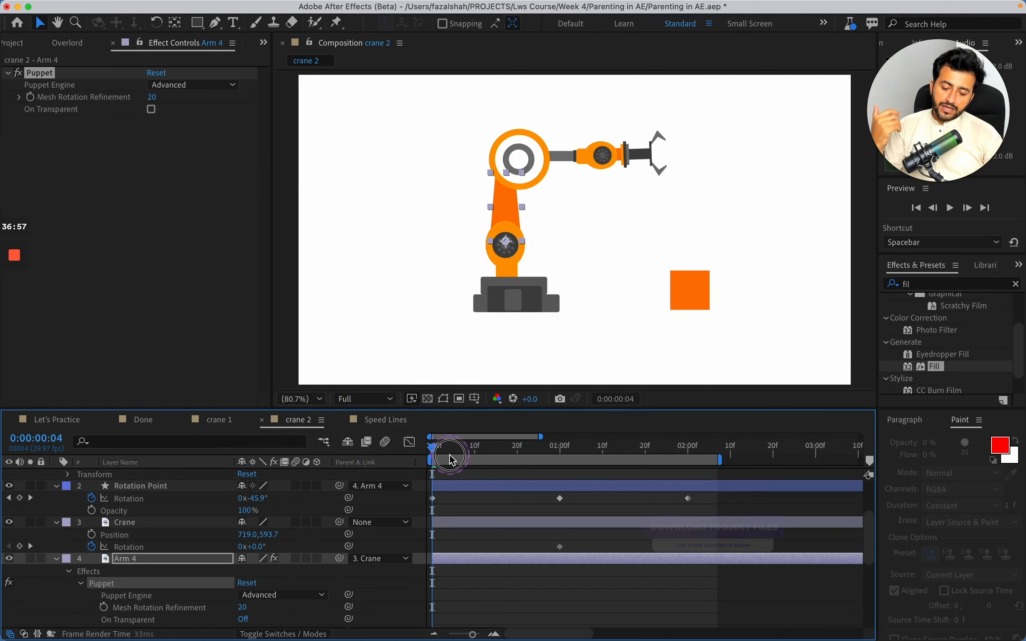
pyautogui.moveTo(451, 457); pyautogui.dragTo(534, 456)
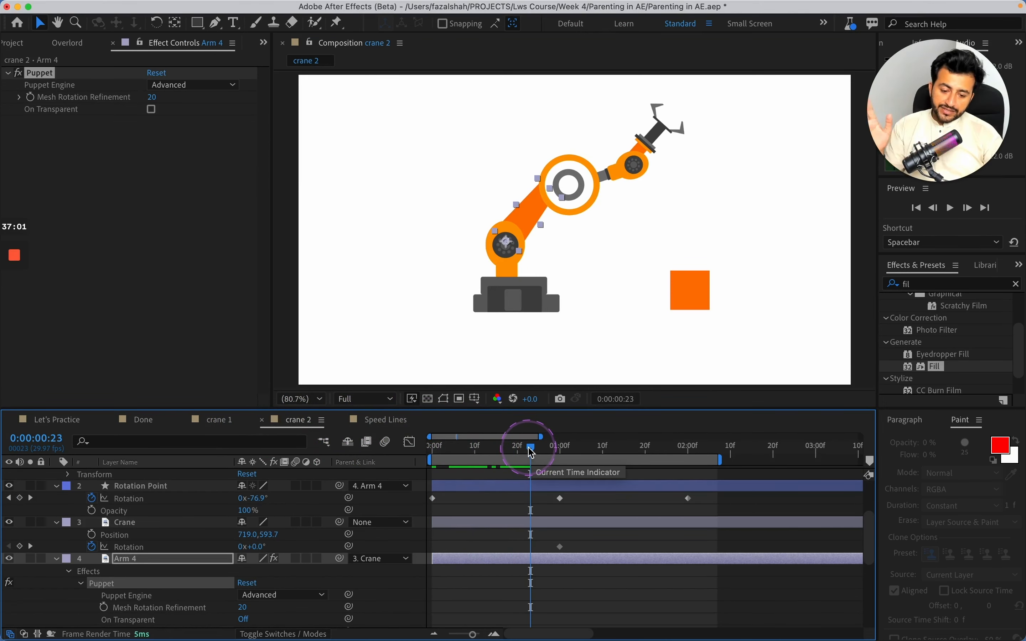
pyautogui.moveTo(528, 448); pyautogui.dragTo(453, 452)
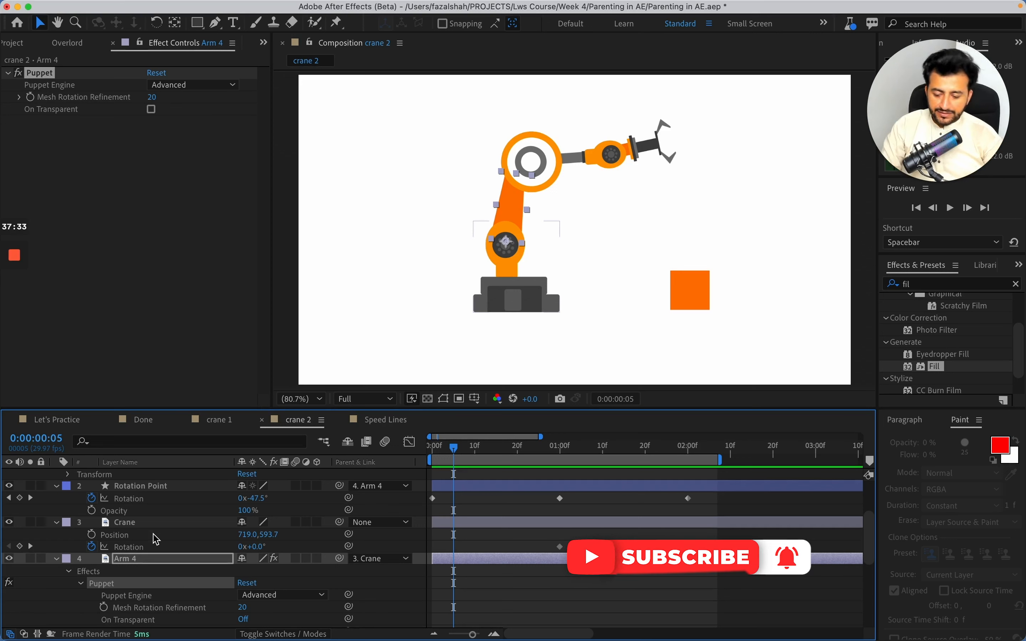
pyautogui.click(463, 450)
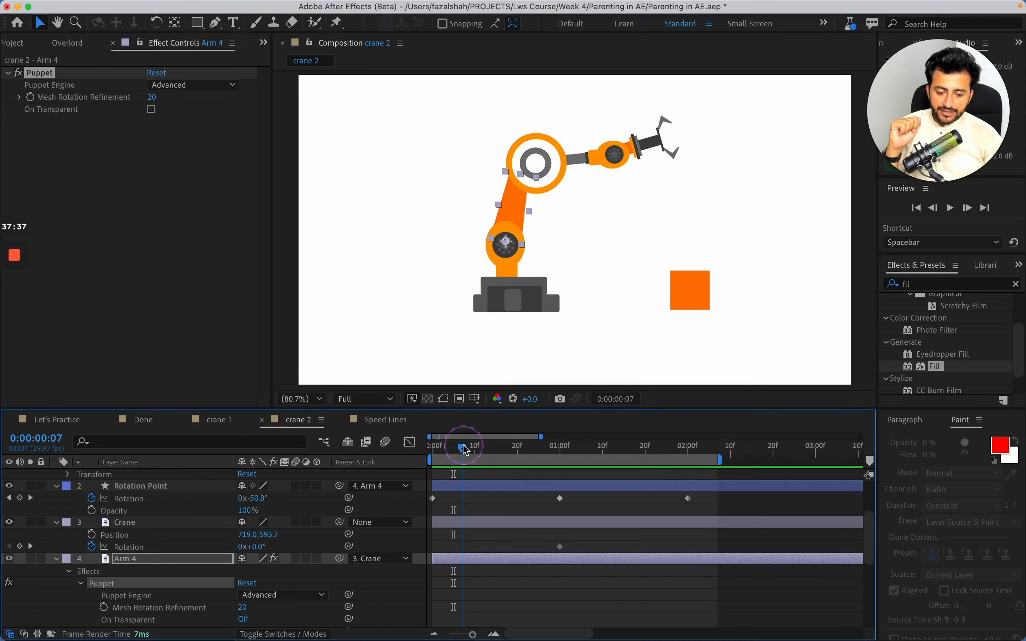